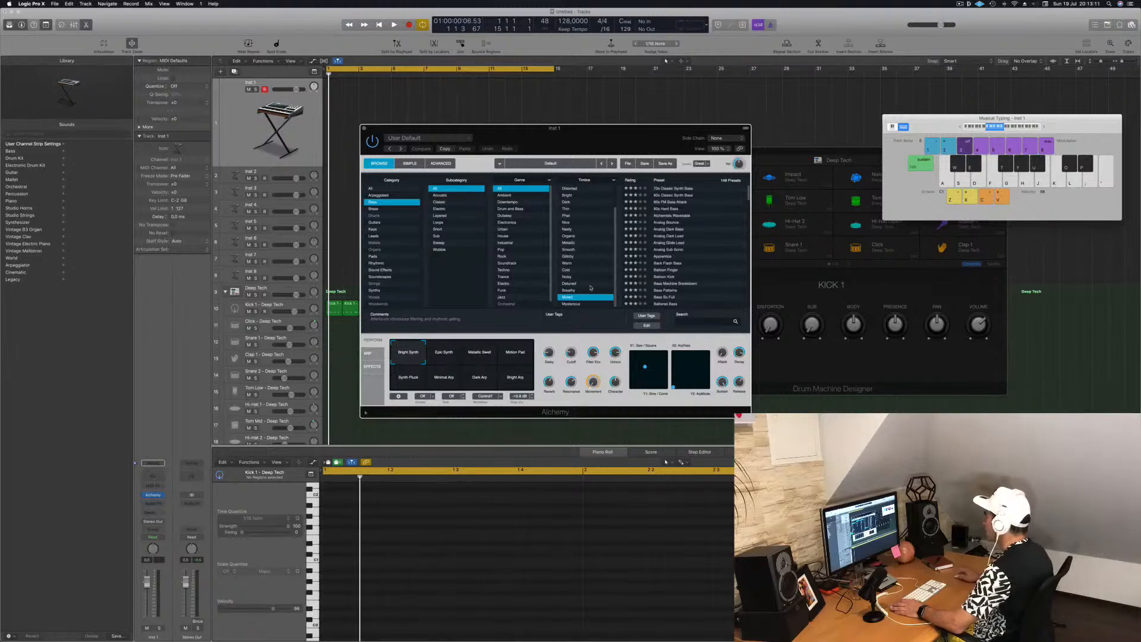
# Look through Alchemy's timbre filters for the bass category and load the 70s Classic Synth Bass preset
pyautogui.scroll(2, 592, 288)
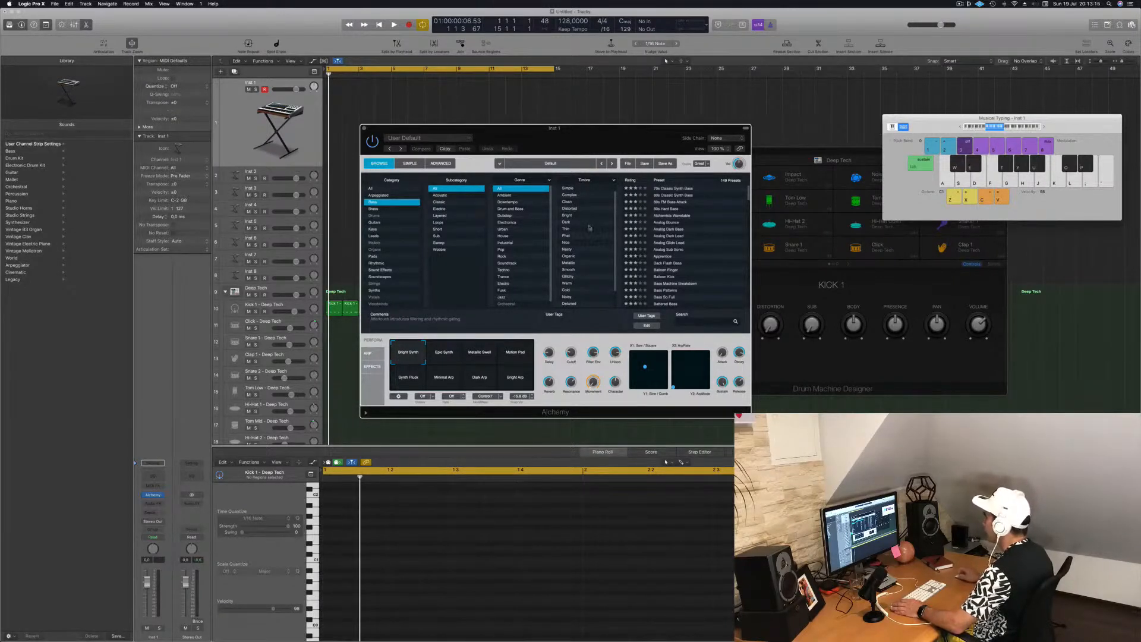
pyautogui.scroll(-3, 589, 228)
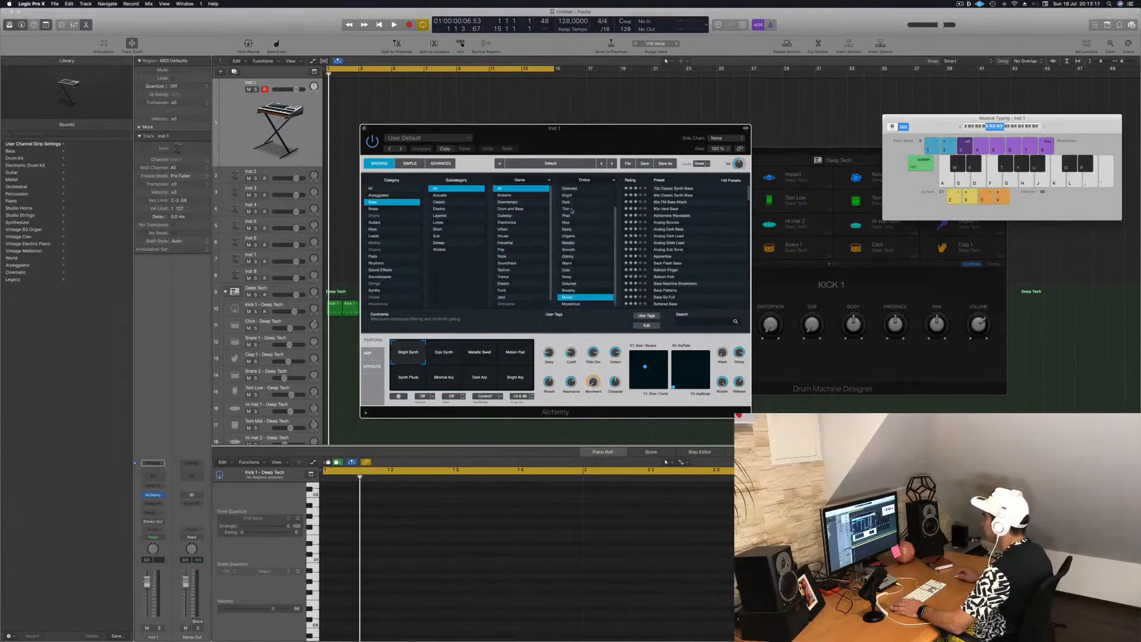
pyautogui.scroll(-1, 524, 223)
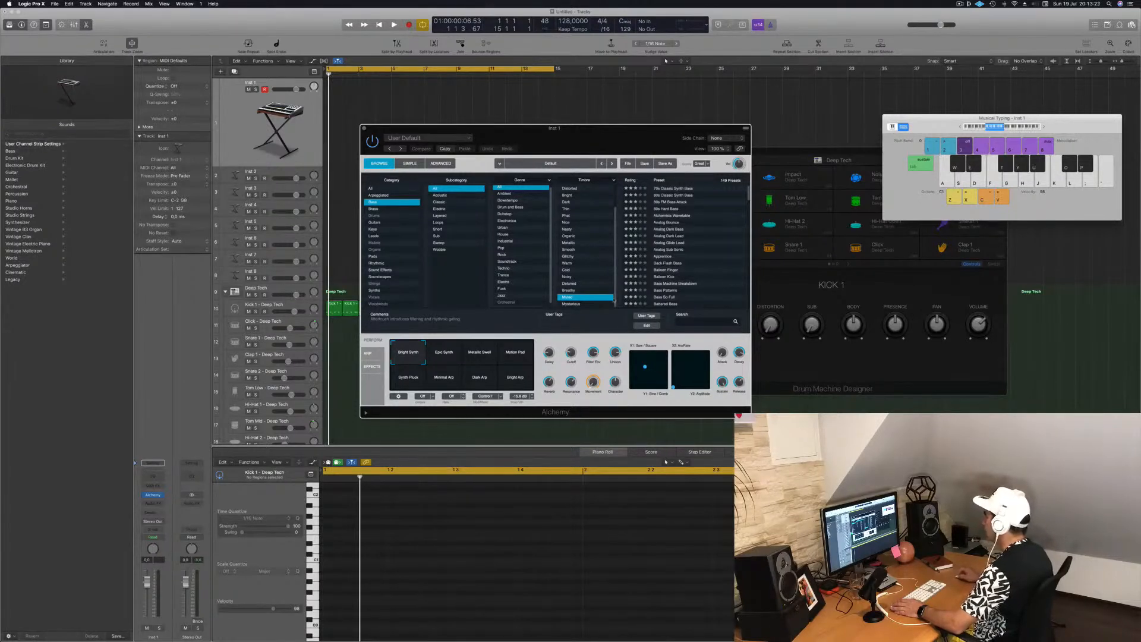
pyautogui.click(572, 296)
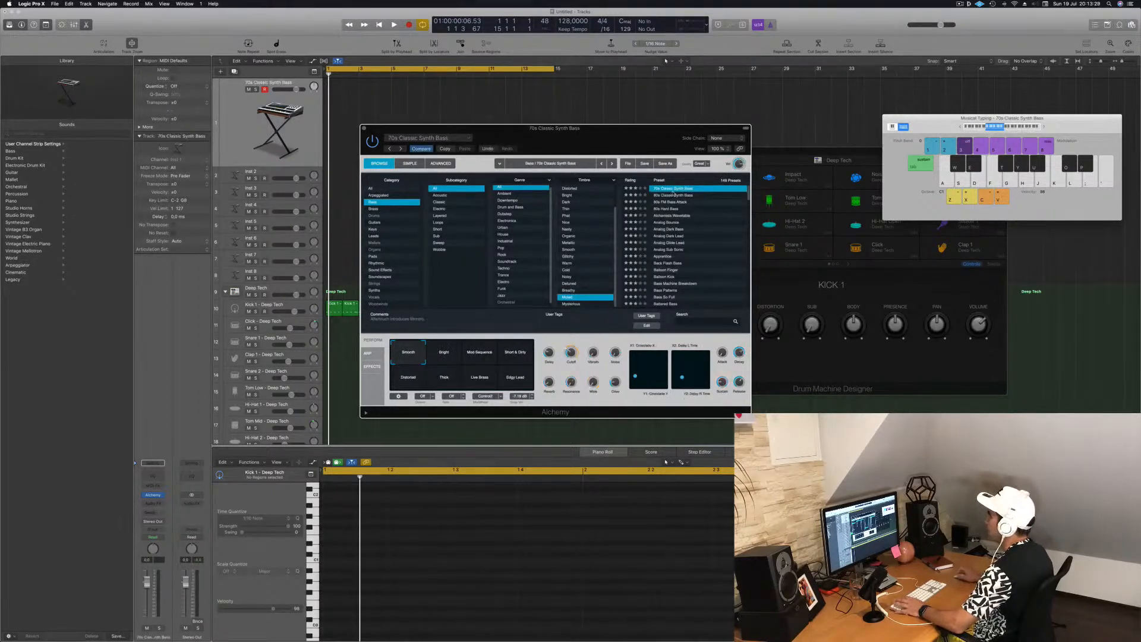
# Start playback and reposition the Musical Typing keyboard and the Alchemy window
pyautogui.press('space')
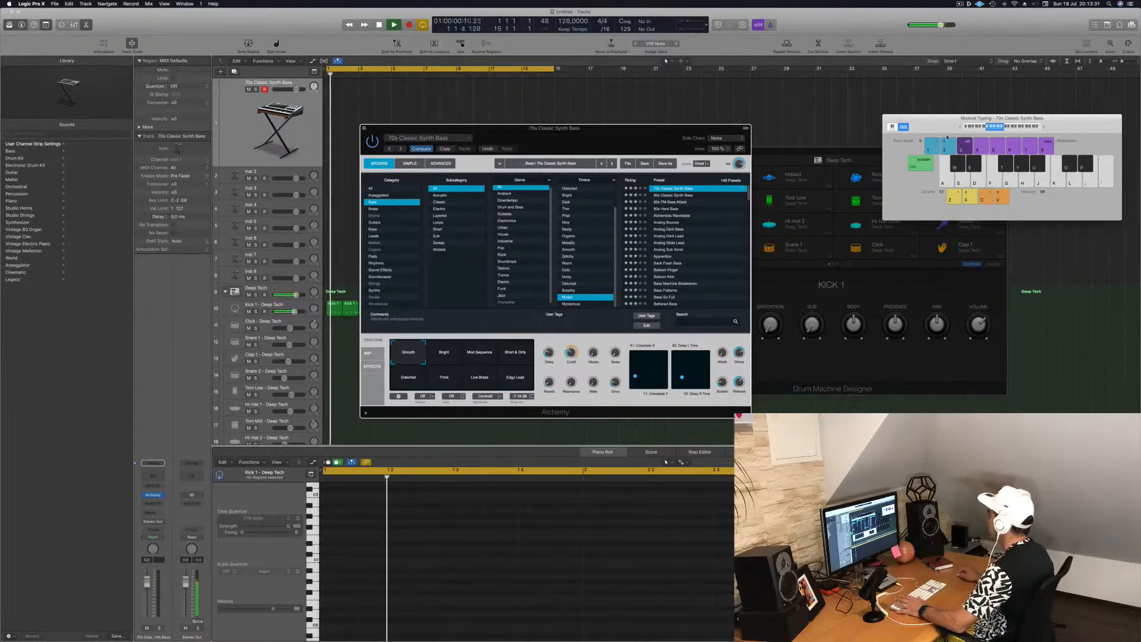
pyautogui.moveTo(956, 129); pyautogui.dragTo(887, 132)
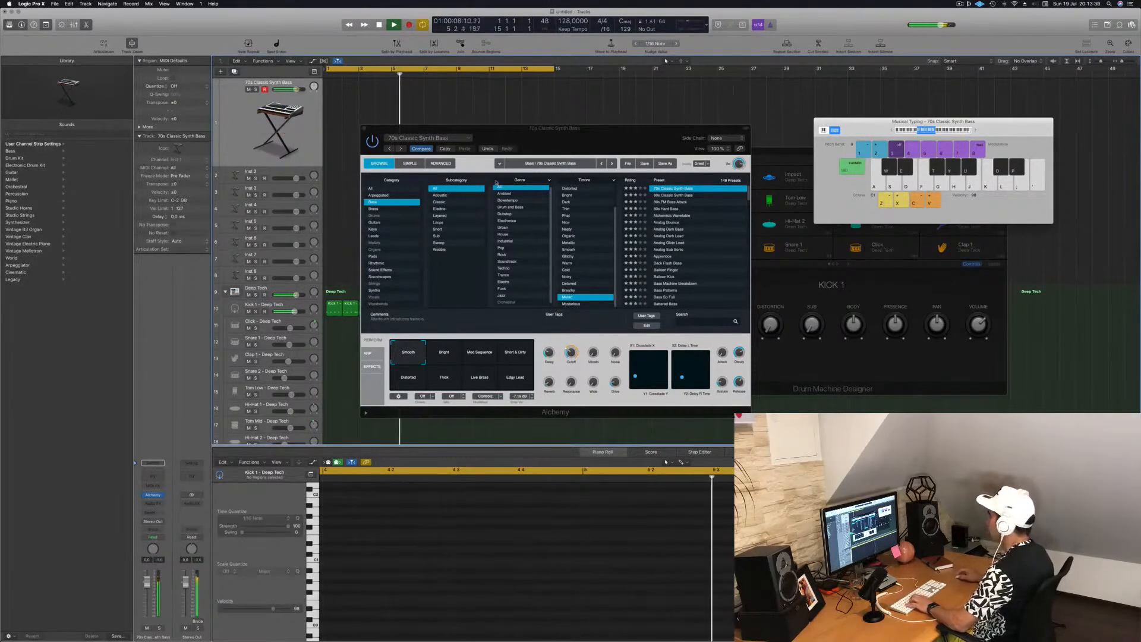
pyautogui.moveTo(599, 129); pyautogui.dragTo(613, 128)
# Audition the bass presets one by one from 80s Classic Synth Bass down to Analog Dark Bass over the drum loop
pyautogui.click(678, 193)
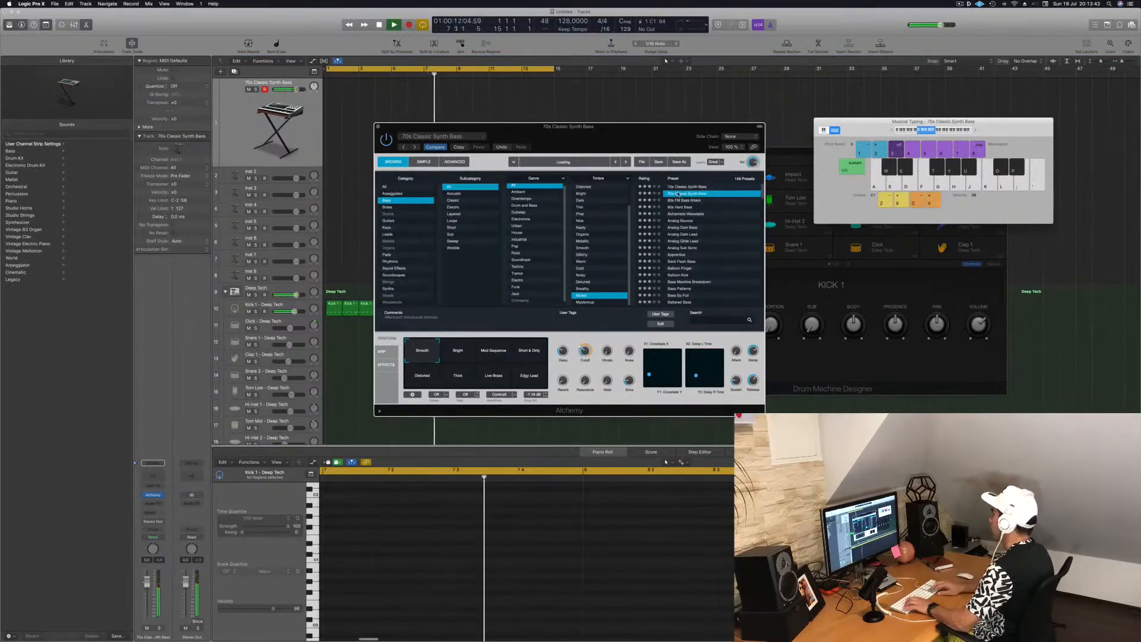
pyautogui.press('Down')
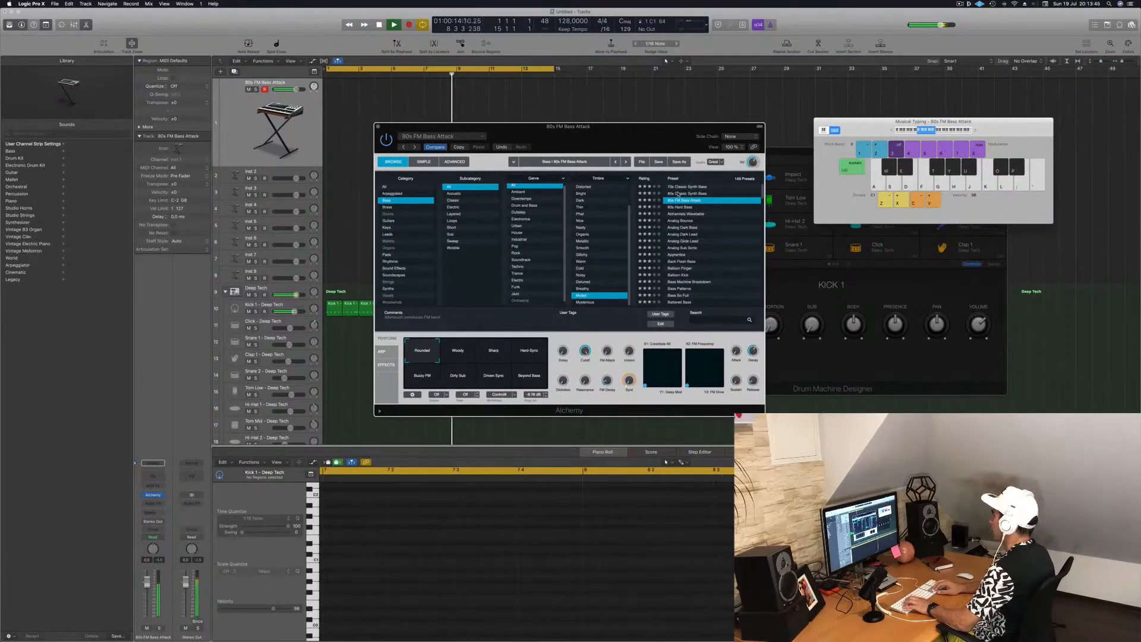
pyautogui.press('Down')
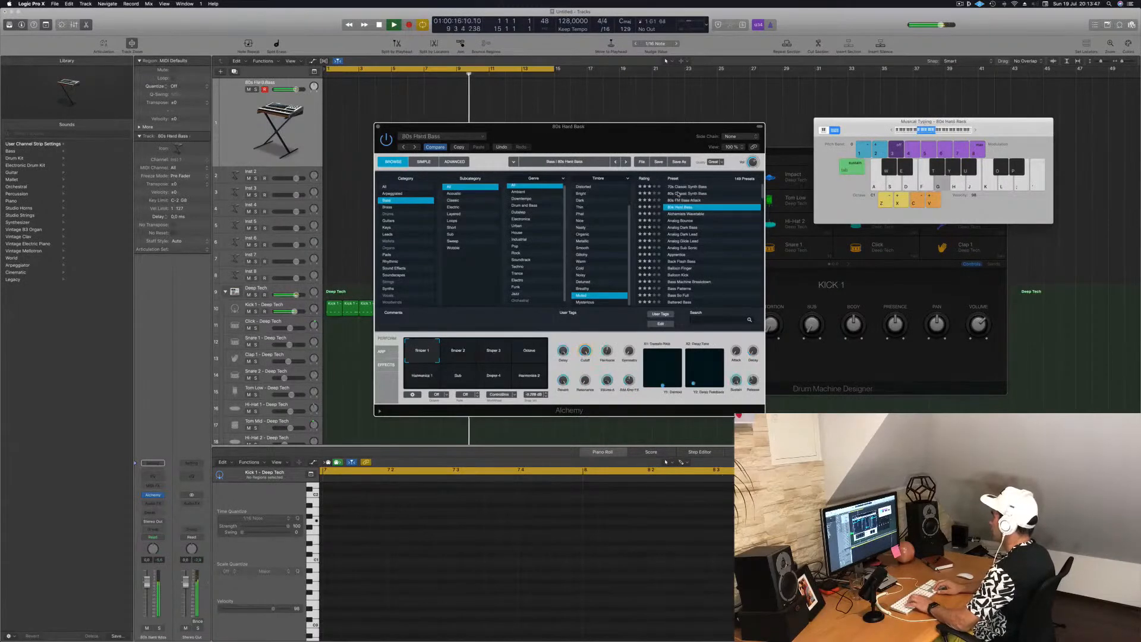
pyautogui.press('Down')
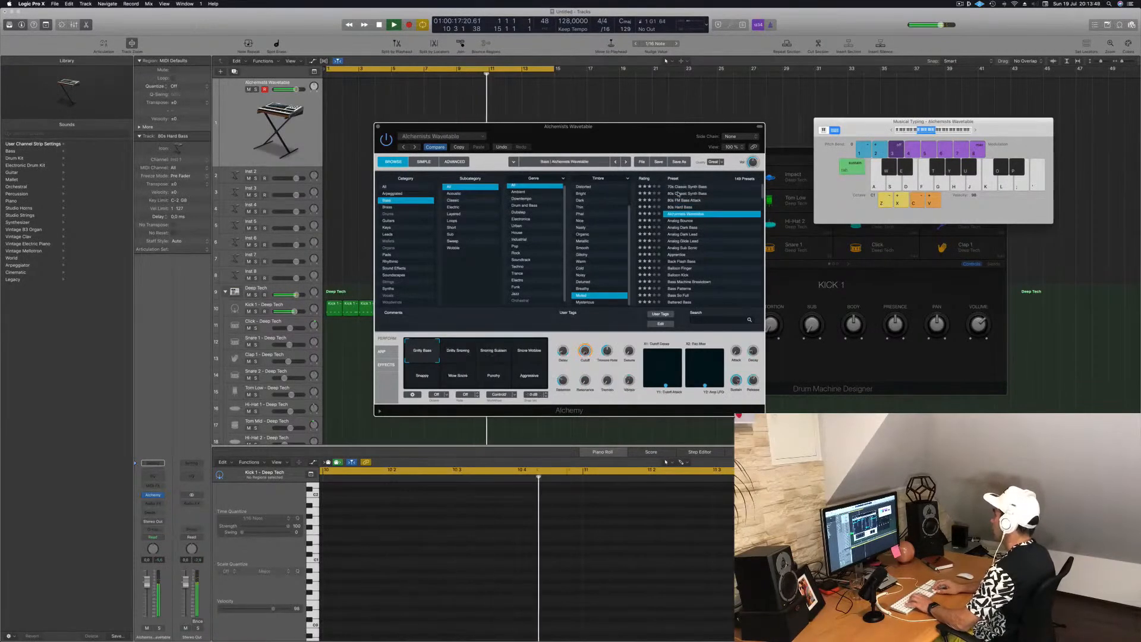
pyautogui.press('Down')
pyautogui.press('Up')
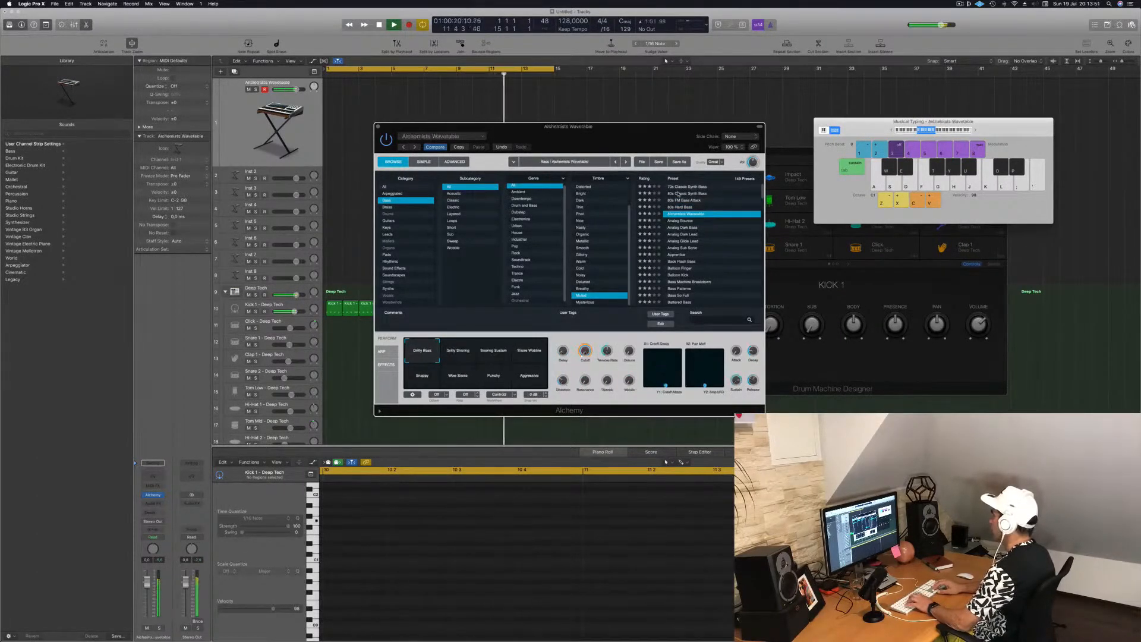
pyautogui.press('Down')
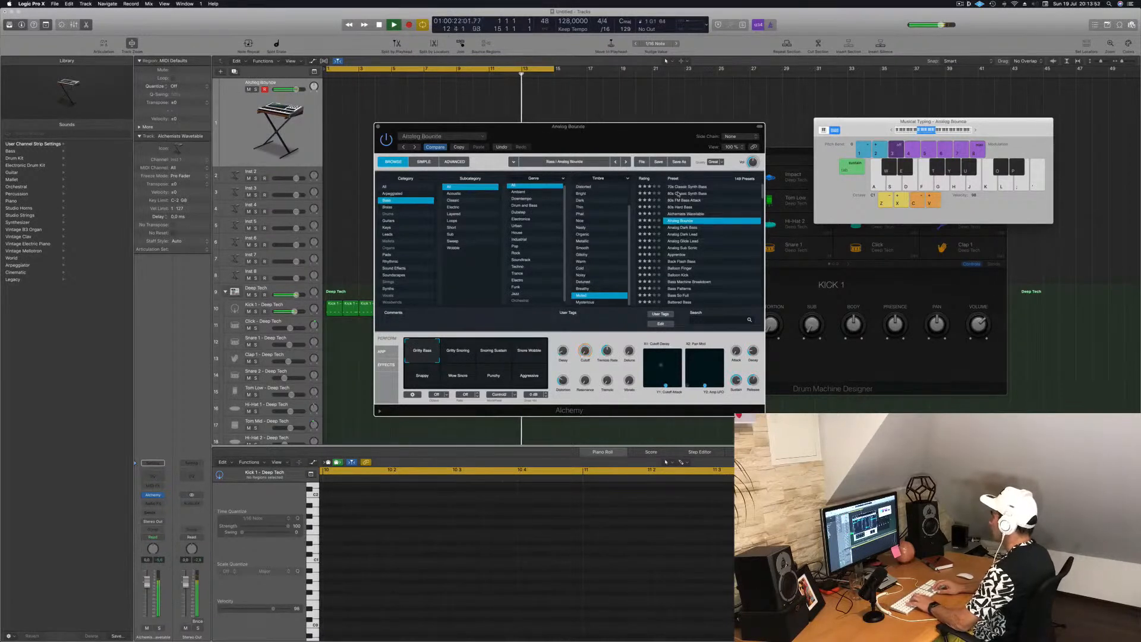
pyautogui.press('Down')
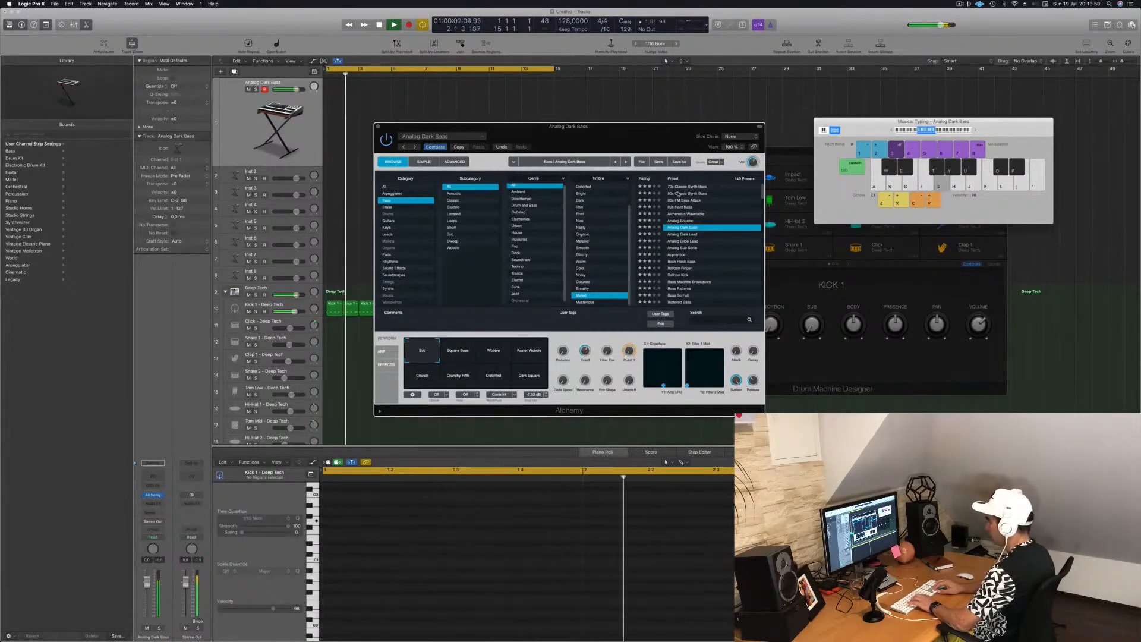
# Play repeated notes with the Analog Dark Bass preset over the drum loop to judge its sound
pyautogui.press('a')
pyautogui.press('a')
pyautogui.press('a')
pyautogui.press('a')
pyautogui.press('a')
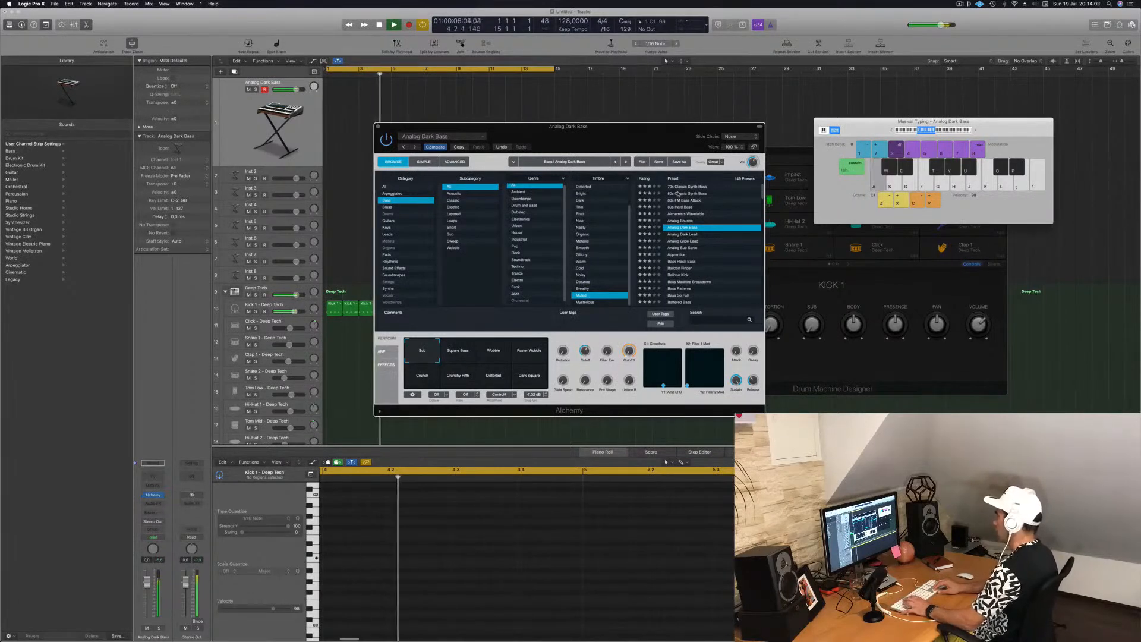
pyautogui.press('a')
pyautogui.press('a')
# Audition the performance variations of Analog Dark Bass from Square Bass to Dark Square, ending on Wobble
pyautogui.click(461, 356)
pyautogui.click(489, 356)
pyautogui.click(529, 356)
pyautogui.click(489, 357)
pyautogui.click(422, 375)
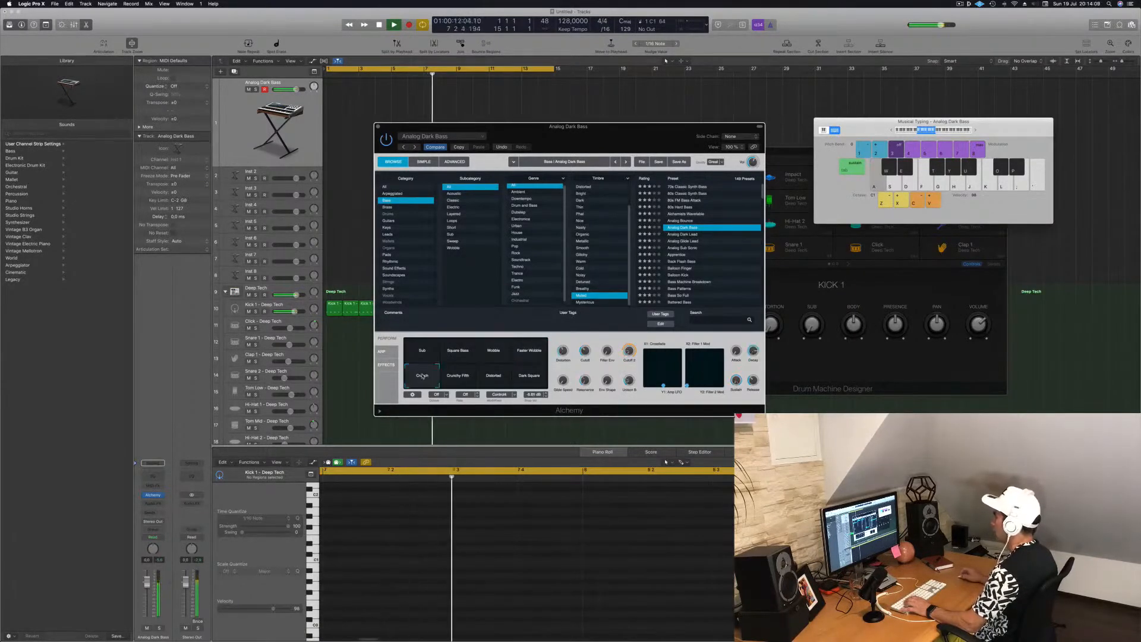
pyautogui.click(462, 381)
pyautogui.click(493, 377)
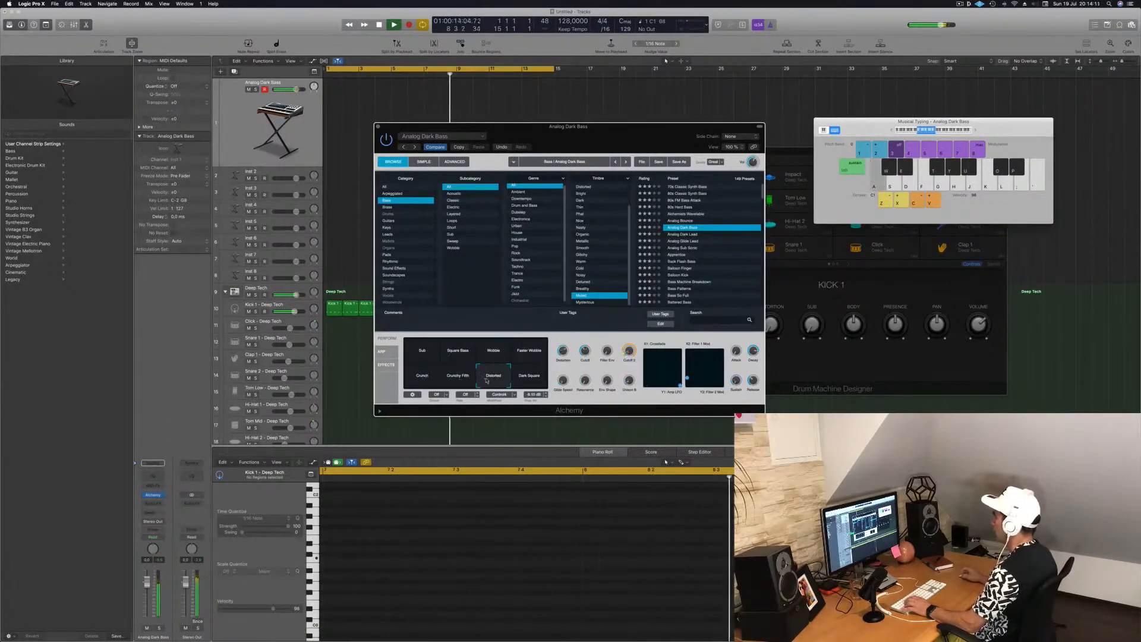
pyautogui.click(531, 381)
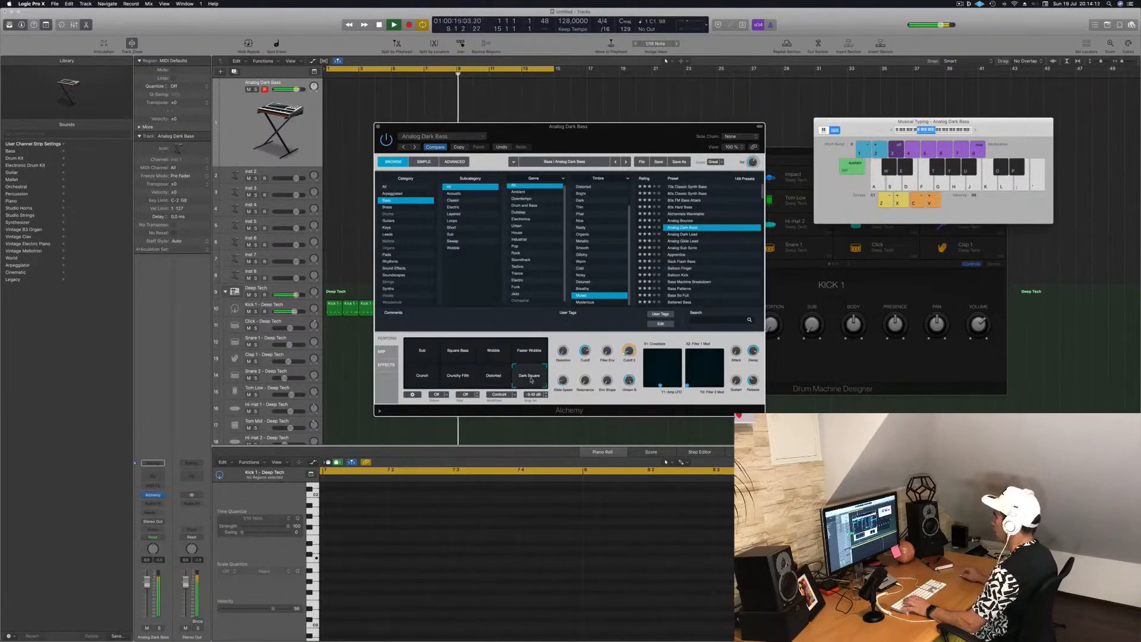
pyautogui.click(498, 356)
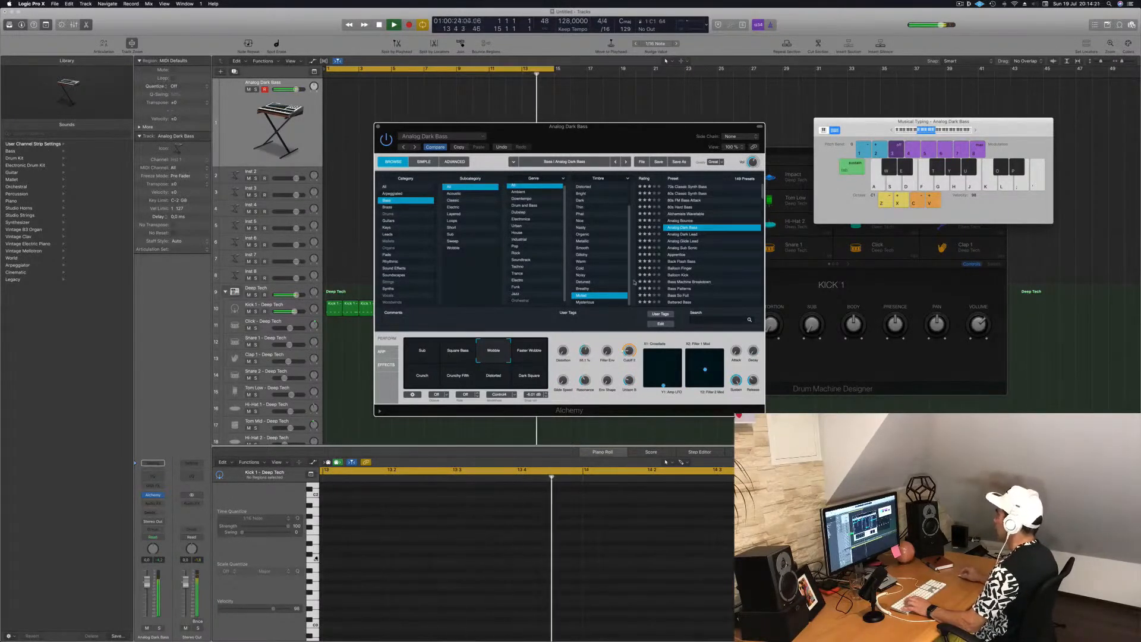
# Step through the presets from Analog Dark Lead and load Analog Sub Sonic on the first instrument track
pyautogui.click(692, 234)
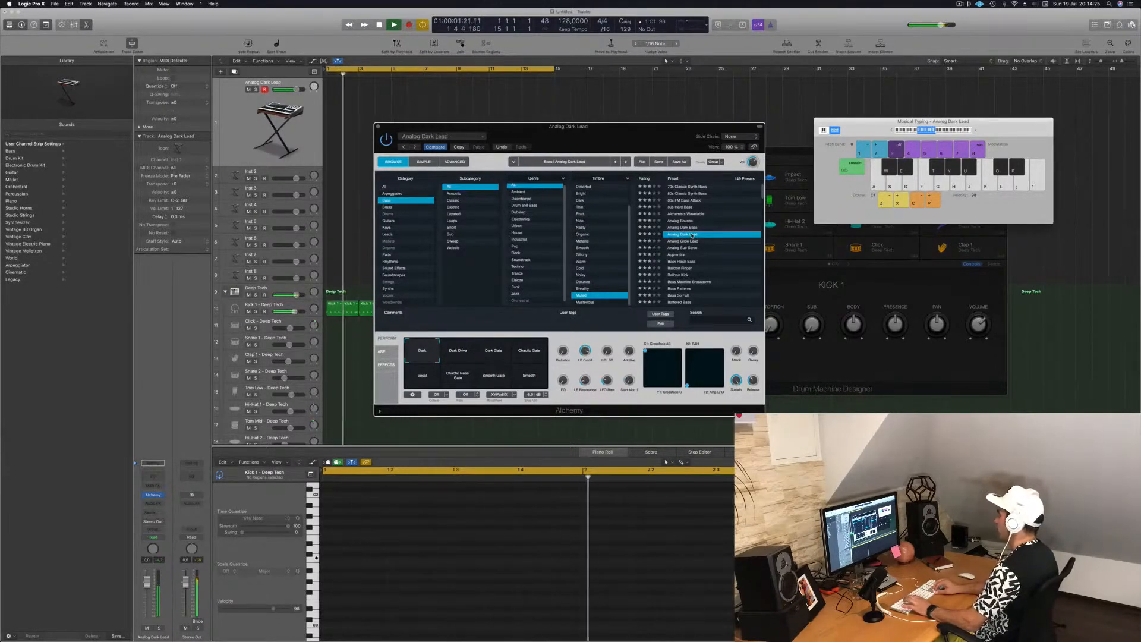
pyautogui.press('Down')
pyautogui.press('Down')
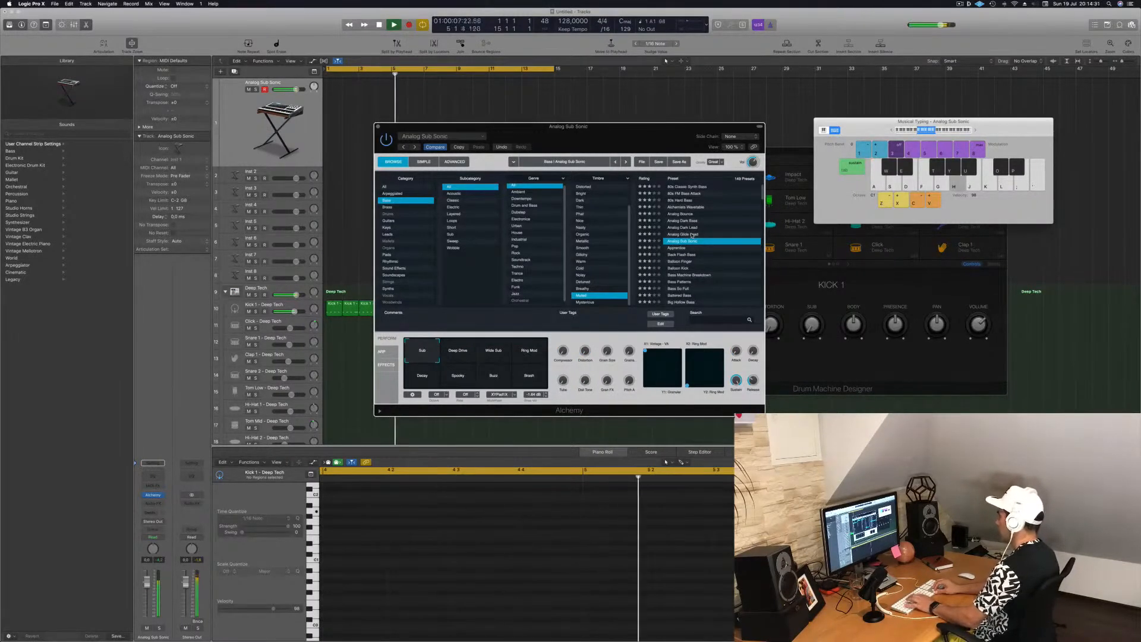
# Audition the performance variations of Analog Sub Sonic and choose Wide Sub
pyautogui.click(453, 353)
pyautogui.click(501, 353)
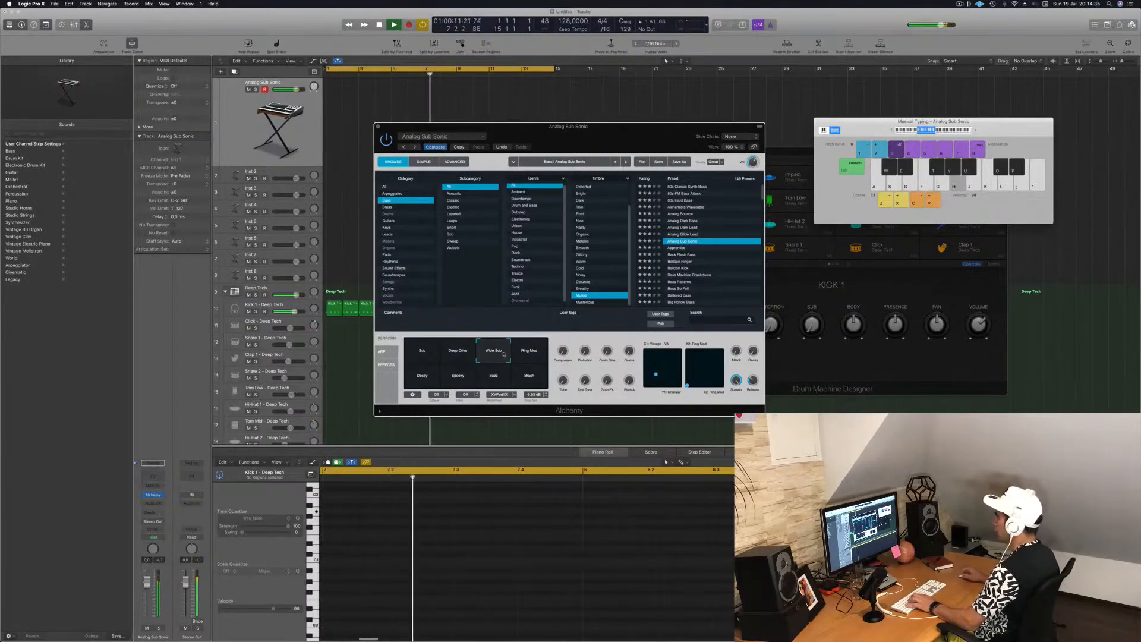
pyautogui.click(529, 352)
pyautogui.click(422, 375)
pyautogui.click(459, 377)
pyautogui.click(487, 377)
pyautogui.click(527, 379)
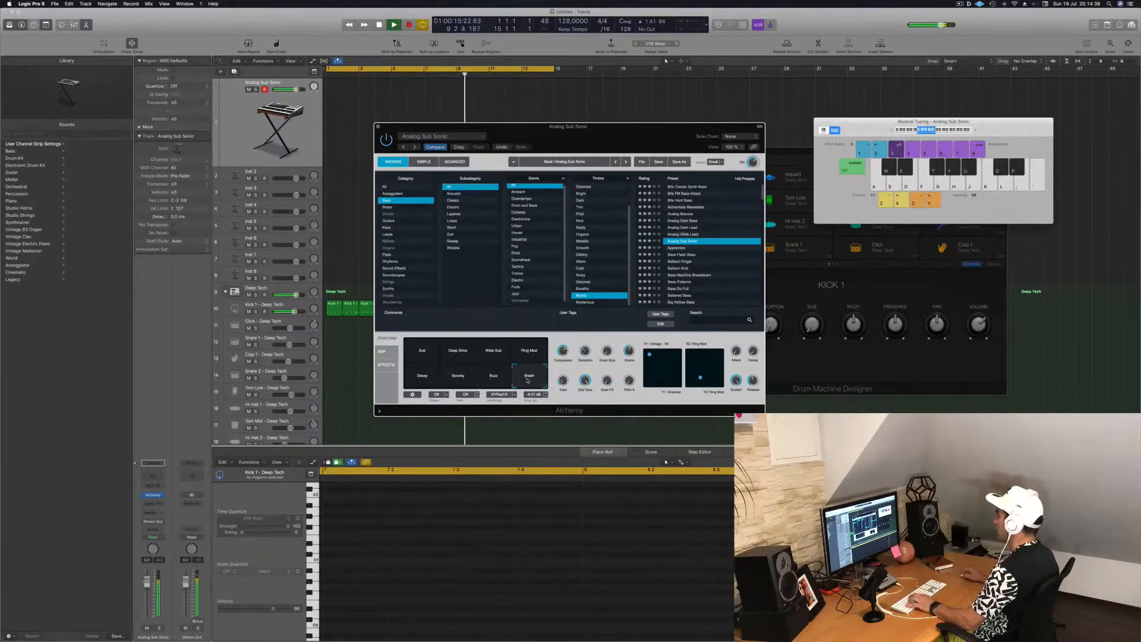
pyautogui.click(531, 348)
pyautogui.click(493, 352)
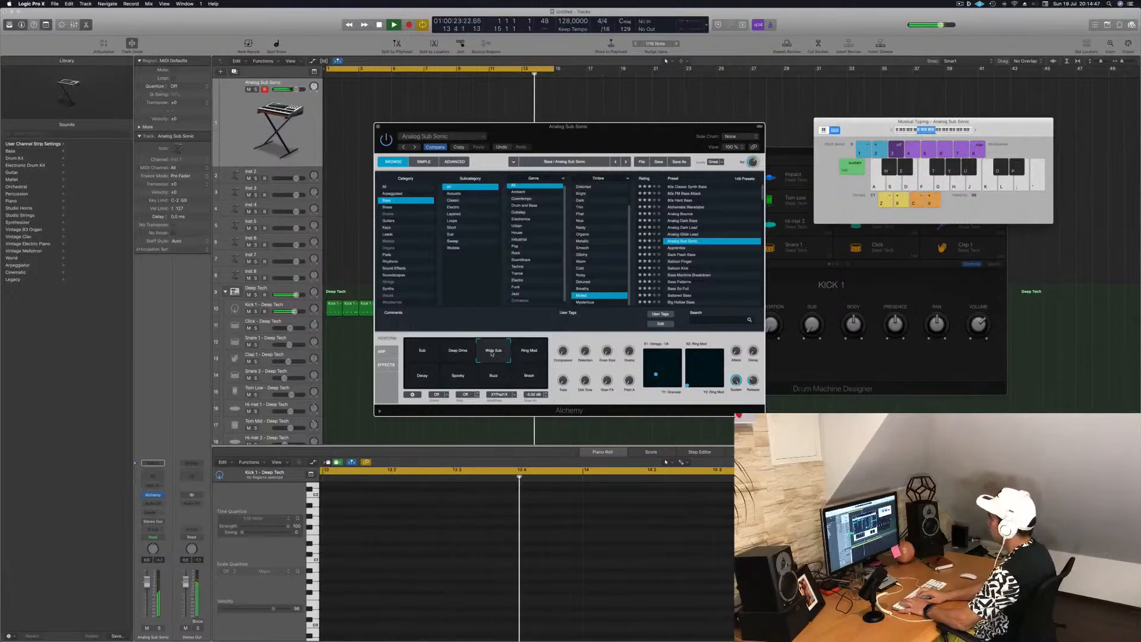
# Record a repeated single-note bass pattern of about seven bars on the Analog Sub Sonic track, and stop the recording
pyautogui.press('r')
pyautogui.press('h')
pyautogui.press('h')
pyautogui.press('h')
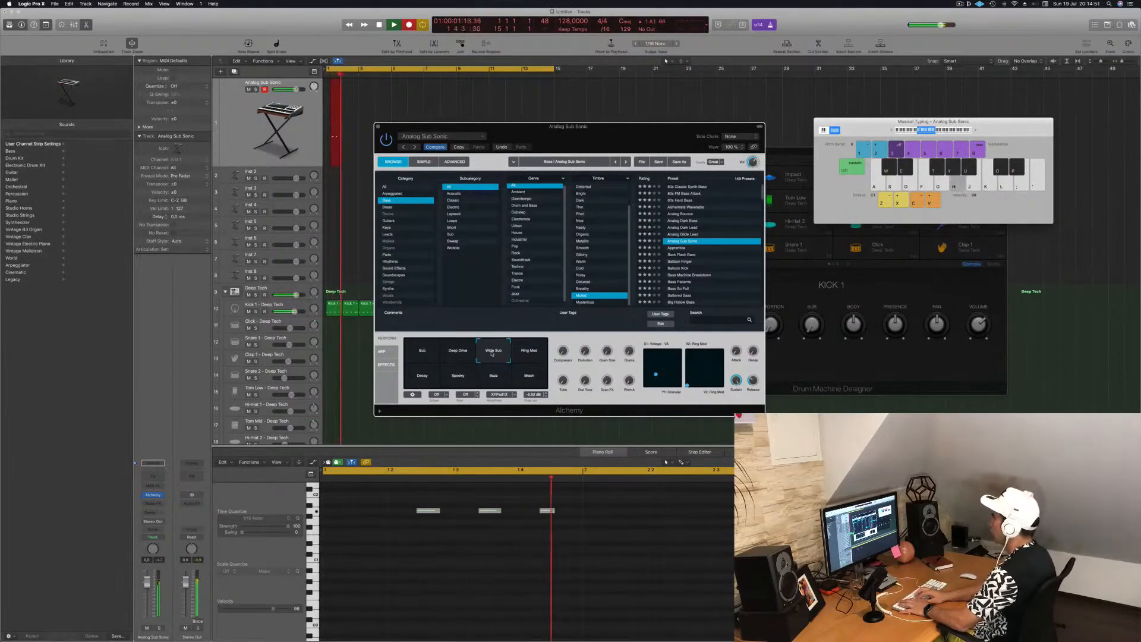
pyautogui.press('h')
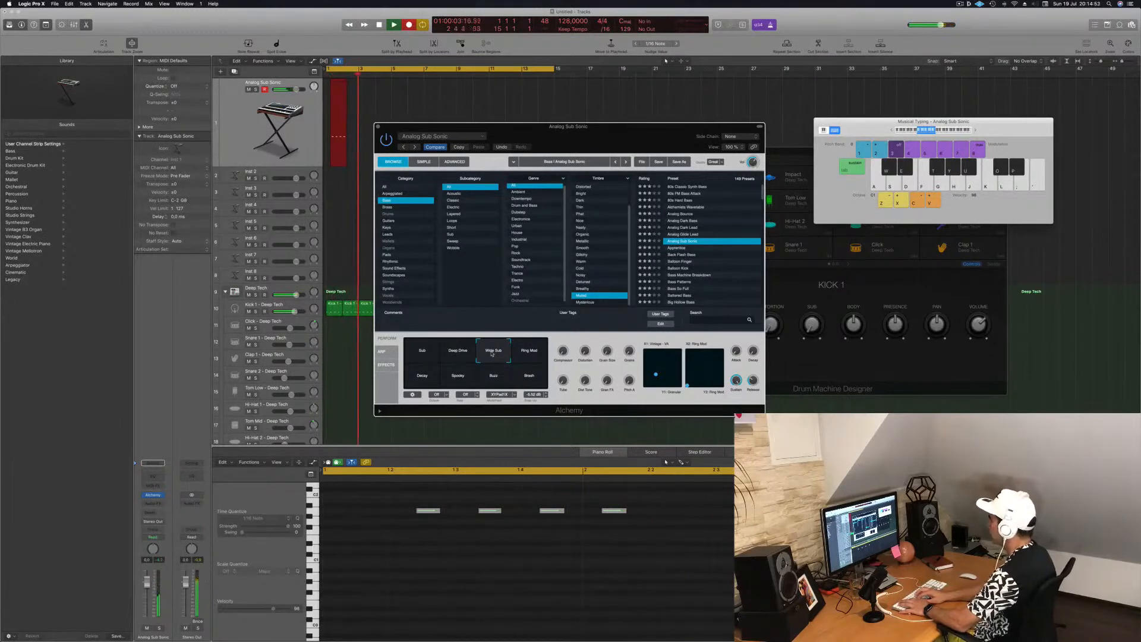
pyautogui.press('h')
pyautogui.press('h')
pyautogui.press('h')
pyautogui.press('h')
pyautogui.press('h')
pyautogui.press('h')
pyautogui.press('h')
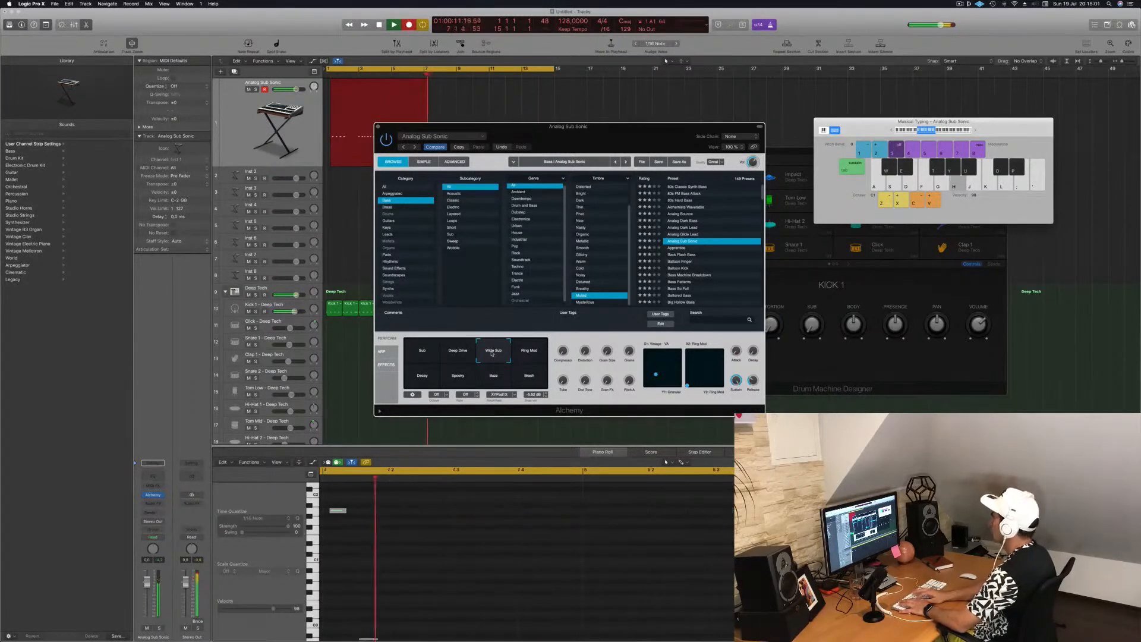
pyautogui.press('space')
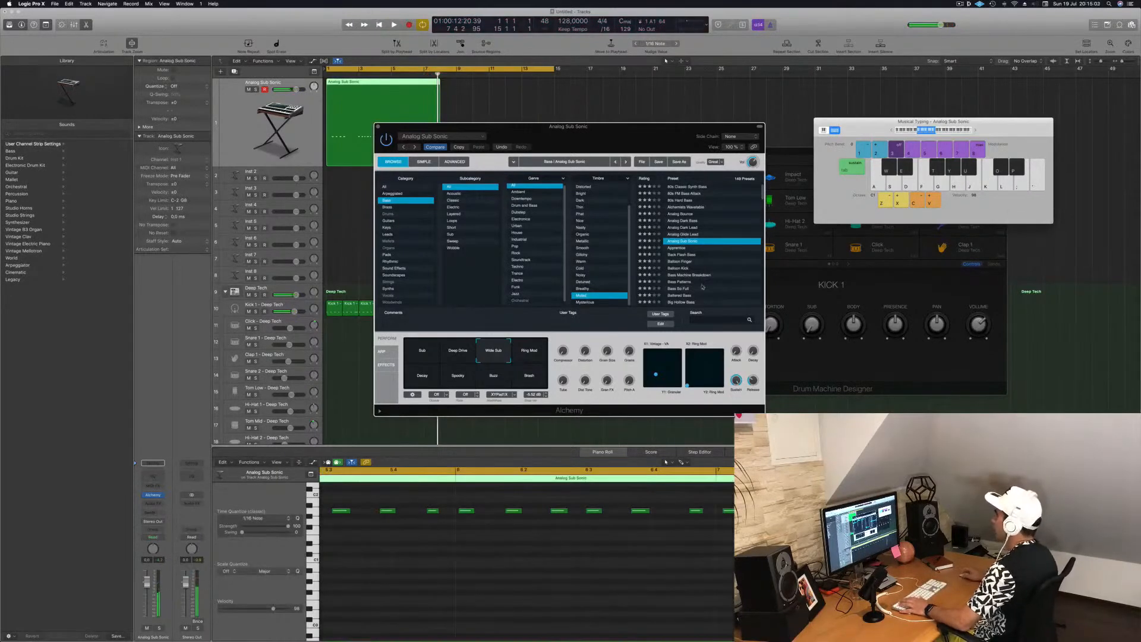
# Move the Alchemy window off the recorded bass region and split the region at bar 3, splitting the notes that cross the cut
pyautogui.moveTo(534, 136); pyautogui.dragTo(924, 126)
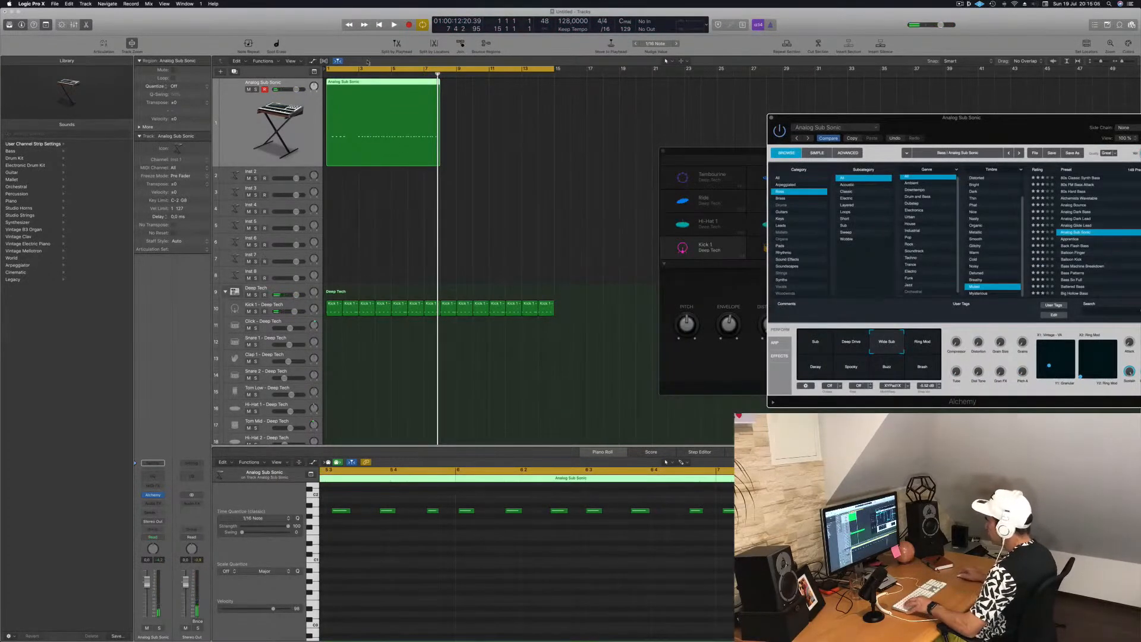
pyautogui.click(357, 84)
pyautogui.keyDown('super'); pyautogui.doubleClick(358, 95); pyautogui.keyUp('super')
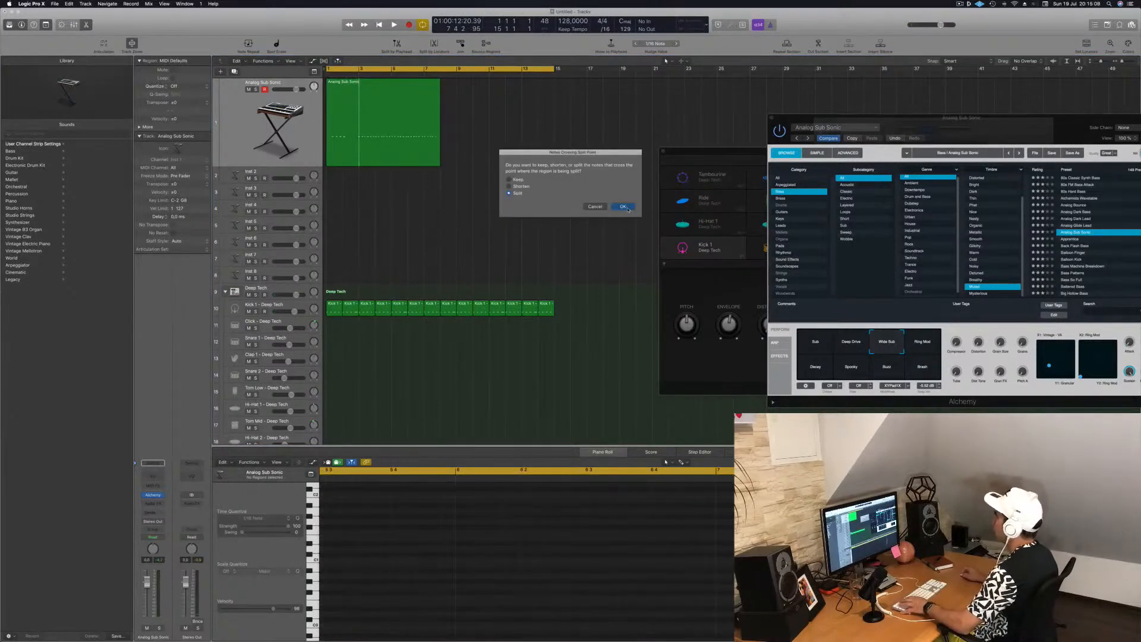
pyautogui.click(627, 208)
# Delete the first piece of the split bass region and move the remaining piece to the start of bar 1
pyautogui.click(341, 102)
pyautogui.press('BackSpace')
pyautogui.click(377, 91)
pyautogui.moveTo(377, 91); pyautogui.dragTo(344, 91)
pyautogui.press('Return')
# Play back the start of the trimmed bass region several times to check the timing of its notes
pyautogui.press('space')
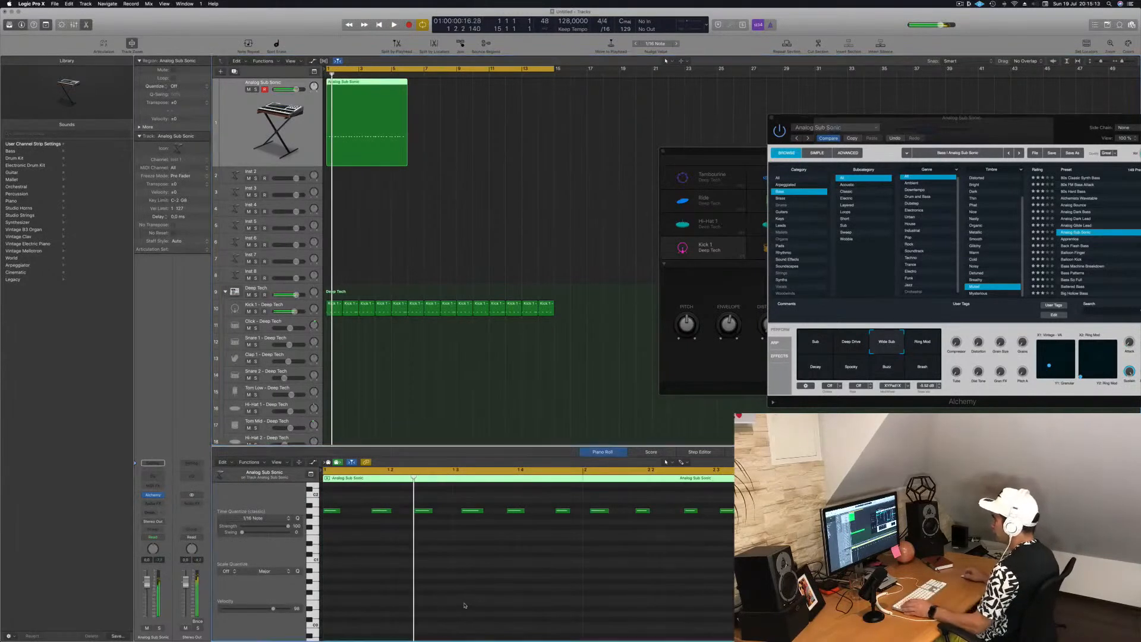
pyautogui.press('space')
pyautogui.hscroll(-3, 424, 600)
pyautogui.press('space')
pyautogui.press('space')
pyautogui.click(439, 580)
pyautogui.press('space')
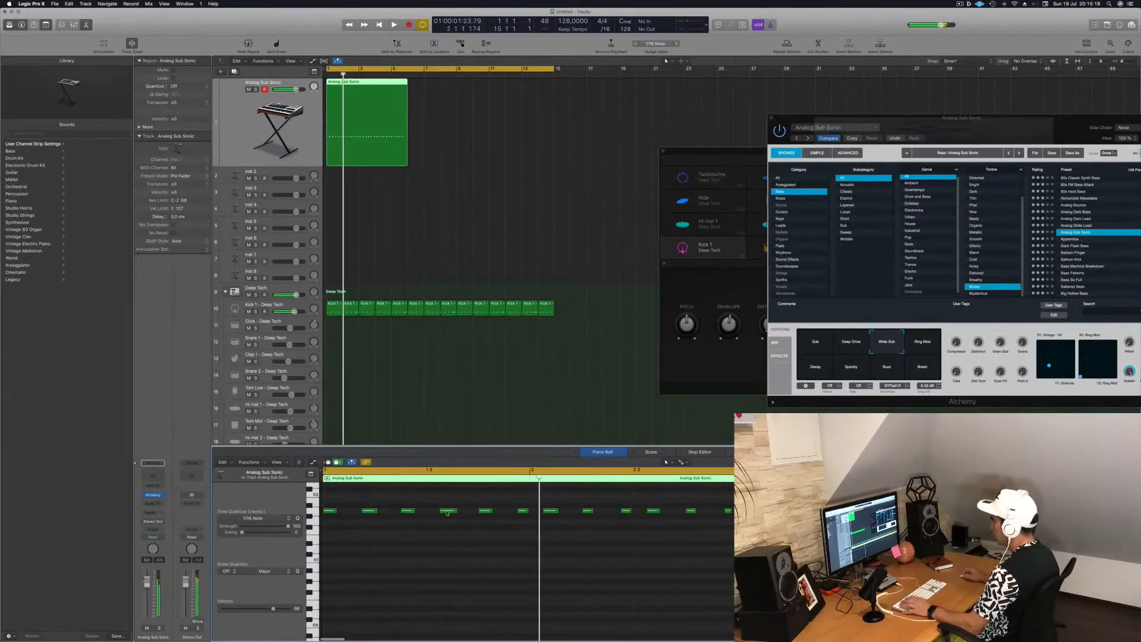
# Shift the fourth, fifth and sixth bass notes of bar 1 earlier in the piano roll and play back the pattern
pyautogui.press('space')
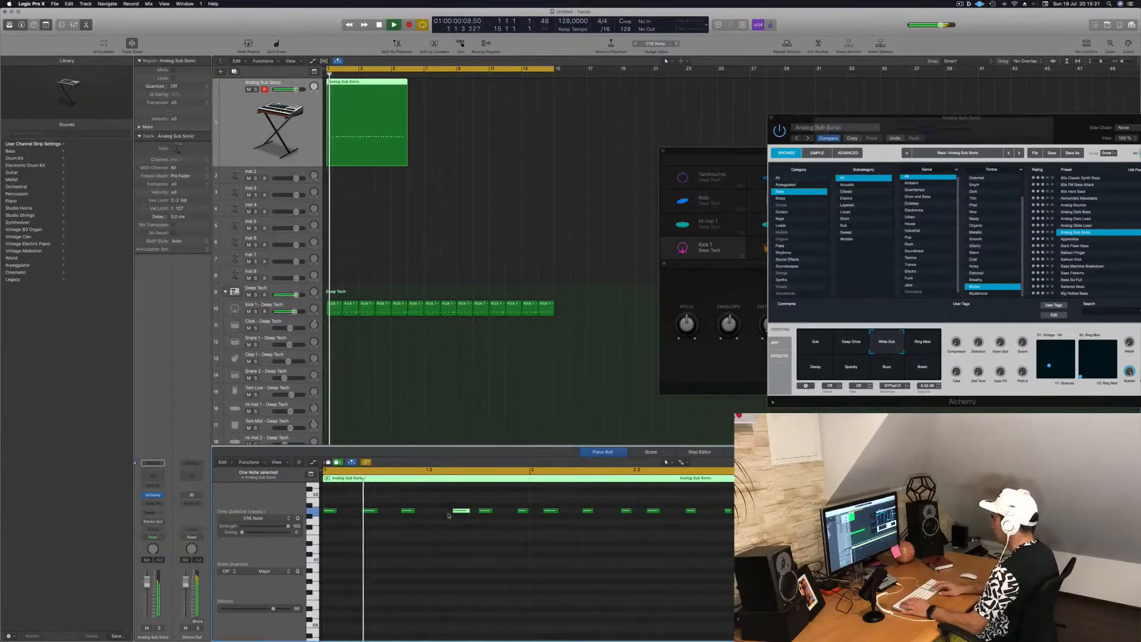
pyautogui.press('space')
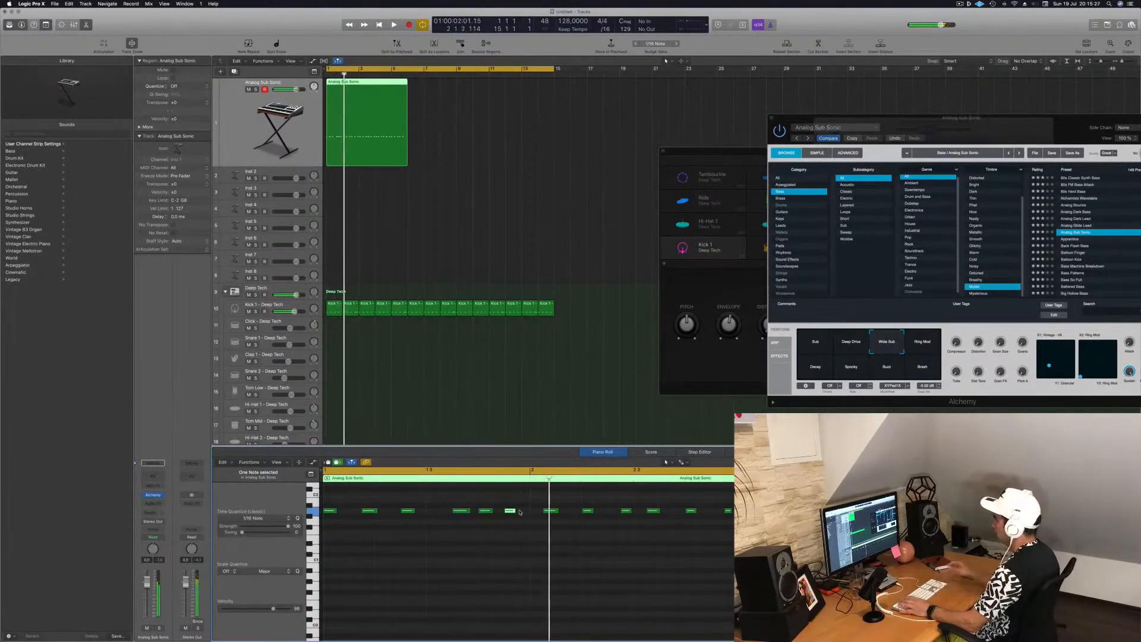
pyautogui.moveTo(512, 525); pyautogui.dragTo(514, 527)
pyautogui.moveTo(331, 510); pyautogui.dragTo(433, 513)
pyautogui.press('space')
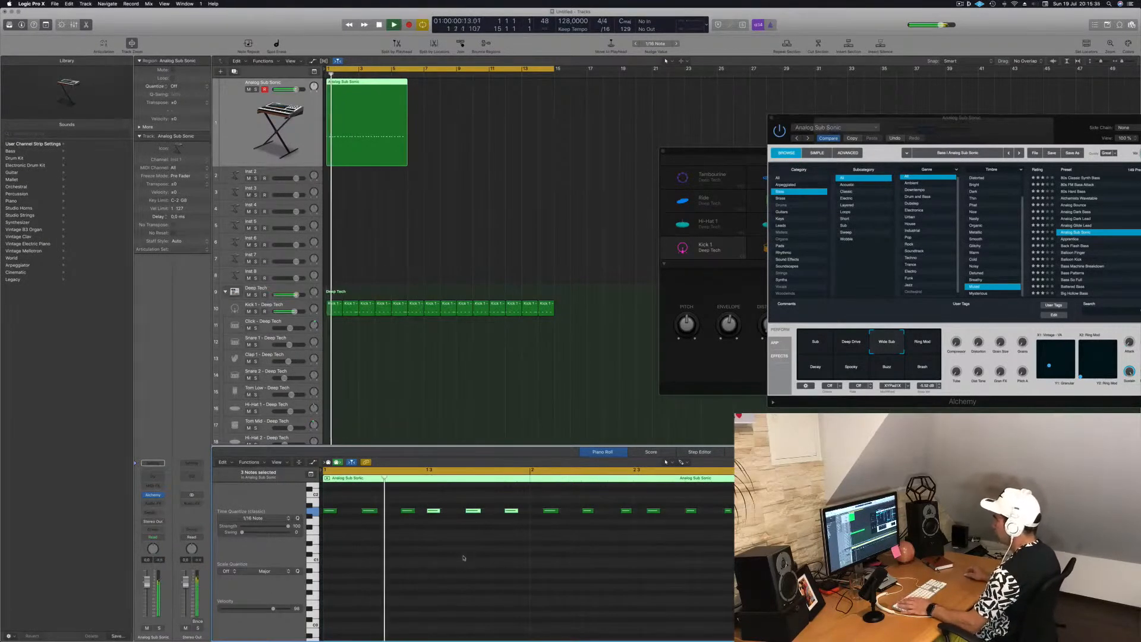
pyautogui.press('space')
pyautogui.press('space')
pyautogui.press('super+Left')
pyautogui.press('super+Left')
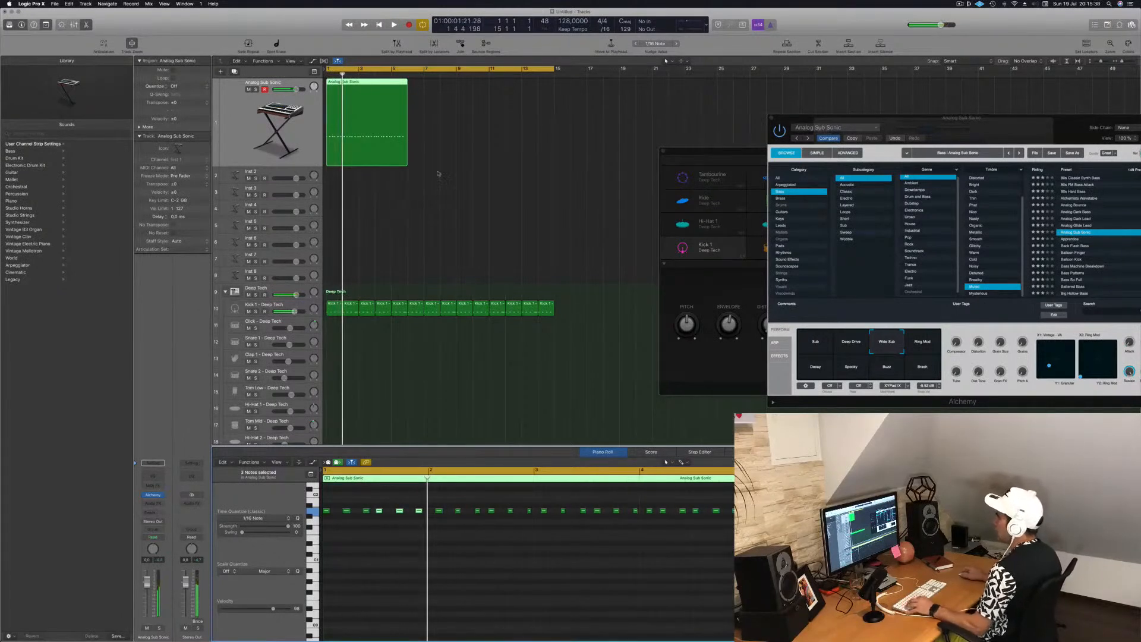
# Split the bass region at bar 2 and delete everything after the first bar
pyautogui.moveTo(436, 505); pyautogui.dragTo(844, 522)
pyautogui.hscroll(8, 372, 171)
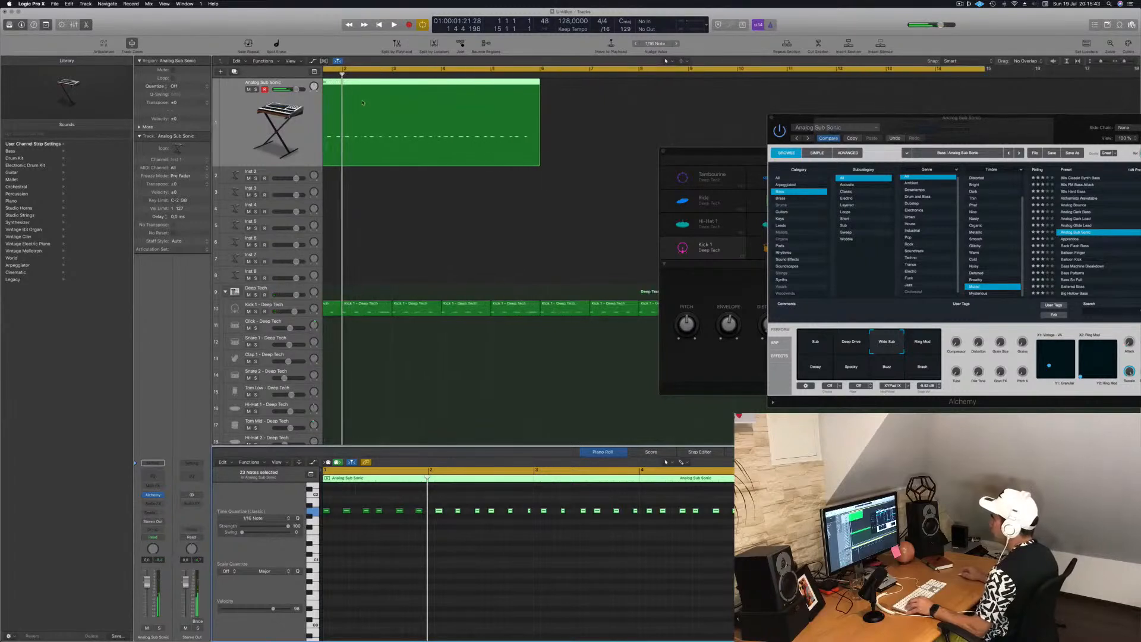
pyautogui.hscroll(-3, 360, 100)
pyautogui.keyDown('super'); pyautogui.doubleClick(359, 82); pyautogui.keyUp('super')
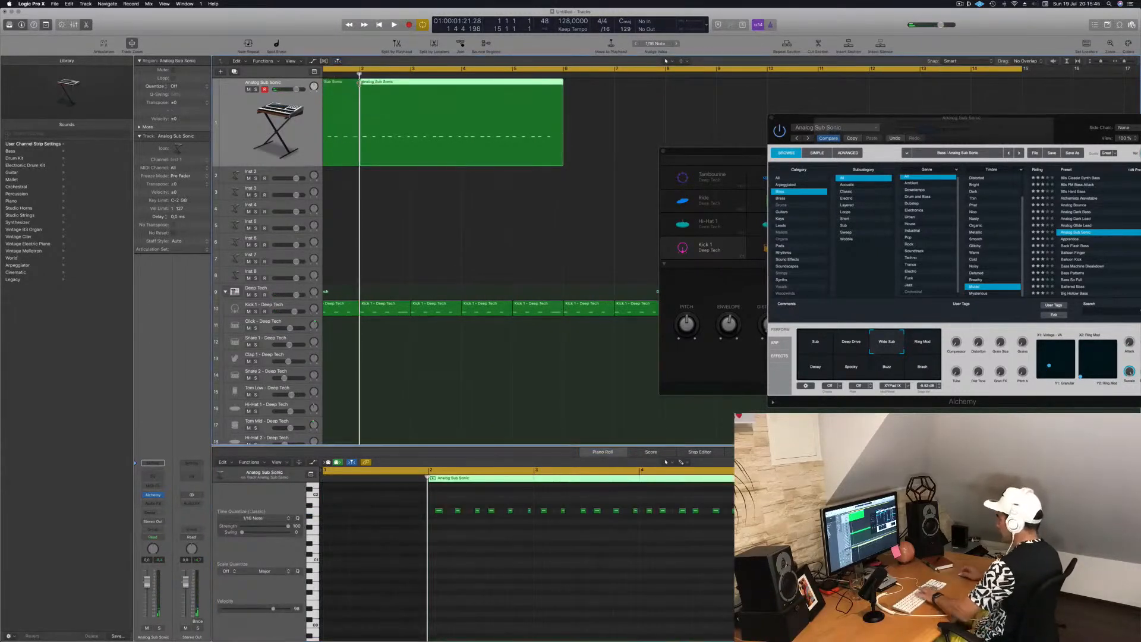
pyautogui.press('Delete')
# Copy the one-bar bass region repeatedly to fill bars 1 to 16 and extend the cycle range to bar 17
pyautogui.press('space')
pyautogui.moveTo(347, 87); pyautogui.dragTo(506, 94)
pyautogui.keyDown('shift'); pyautogui.click(353, 89); pyautogui.keyUp('shift')
pyautogui.hscroll(-3, 455, 93)
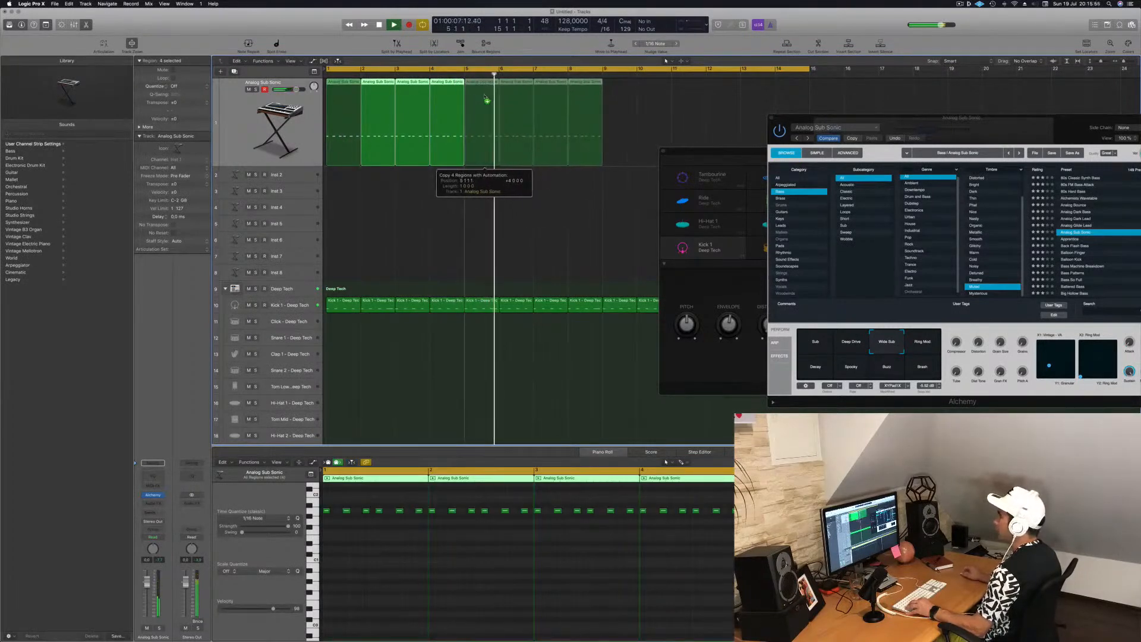
pyautogui.moveTo(381, 117); pyautogui.dragTo(618, 98)
pyautogui.hscroll(-3, 617, 102)
pyautogui.moveTo(675, 70); pyautogui.dragTo(721, 73)
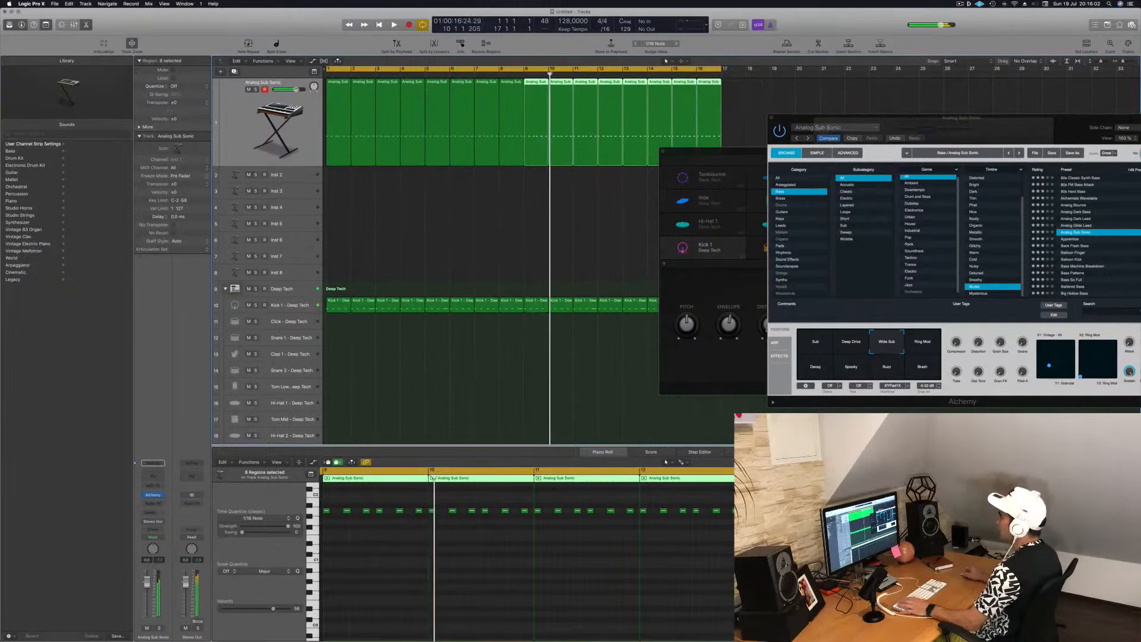
pyautogui.press('Return')
pyautogui.click(236, 126)
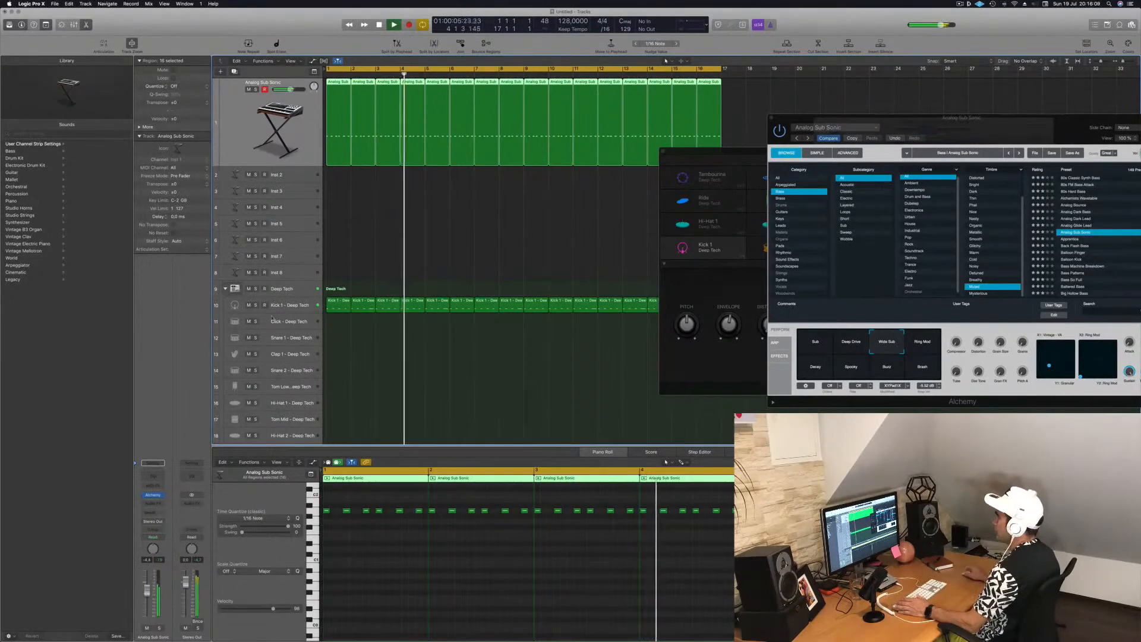
# Audition Alchemy's transform pad between the Deep Drive, Wide Sub and Buzz snapshots during playback, settling on Sub
pyautogui.moveTo(991, 118); pyautogui.dragTo(646, 178)
pyautogui.click(517, 417)
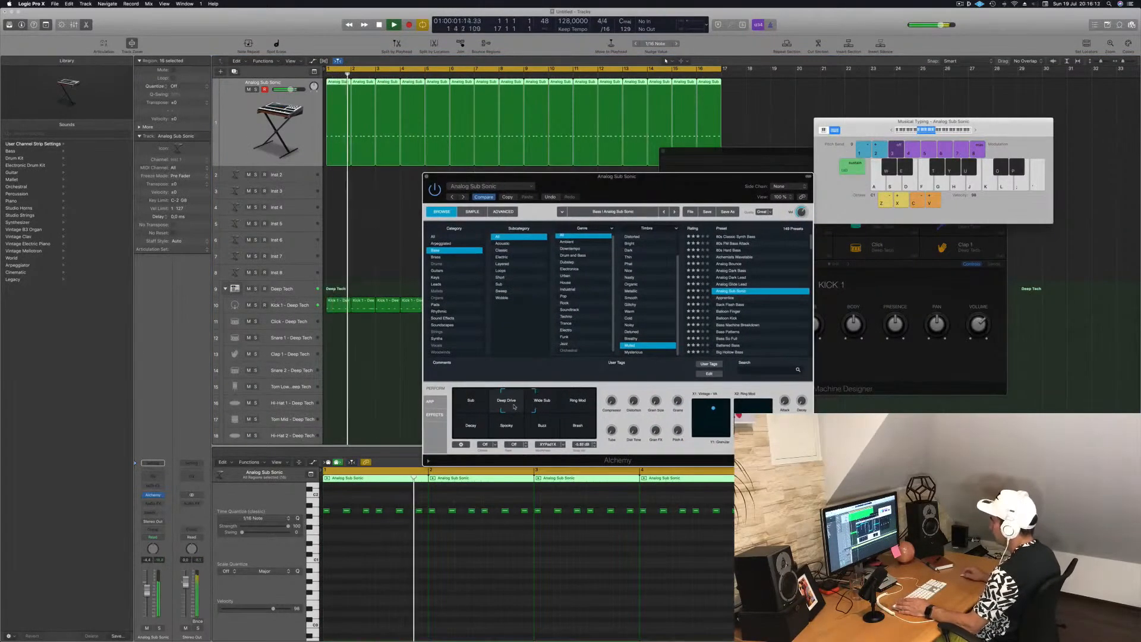
pyautogui.moveTo(517, 418); pyautogui.dragTo(544, 420)
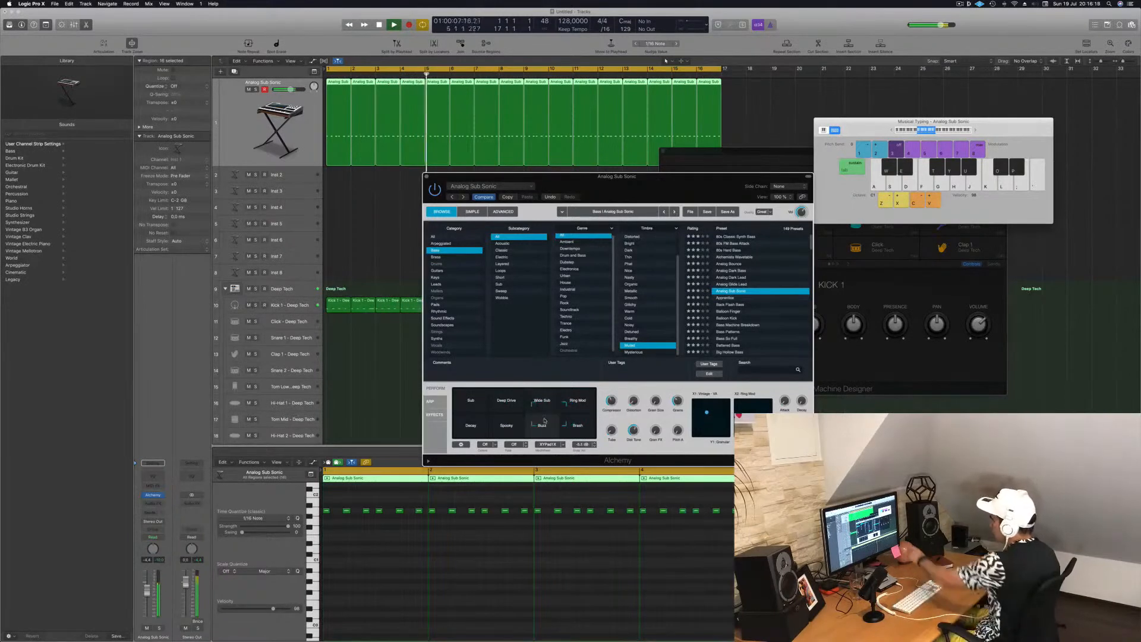
pyautogui.moveTo(540, 421); pyautogui.dragTo(470, 406)
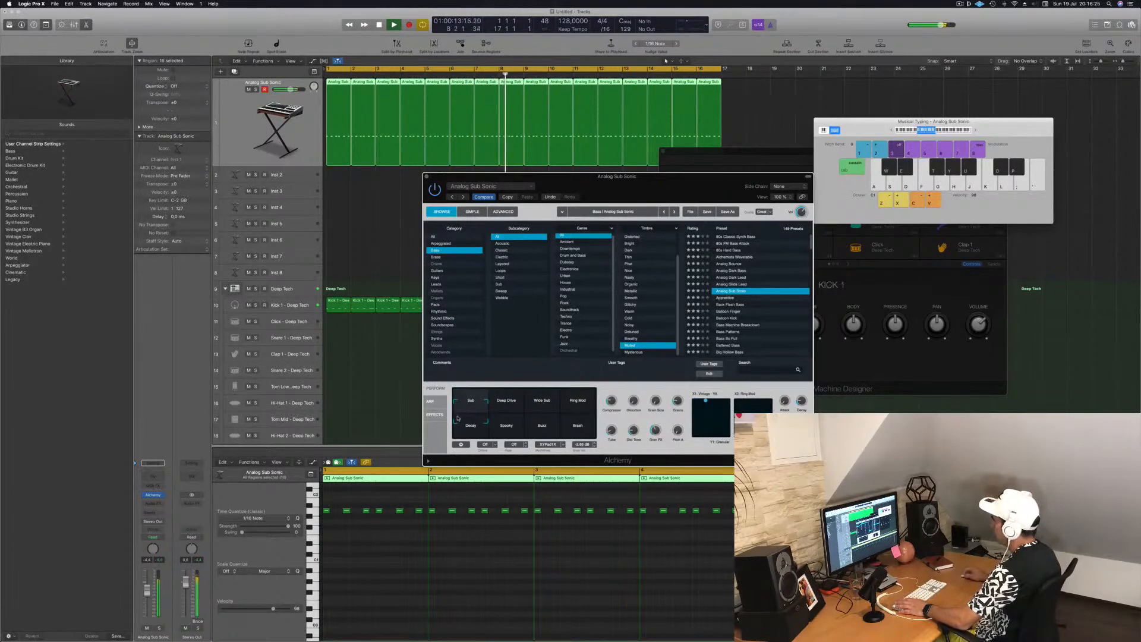
pyautogui.moveTo(486, 406); pyautogui.dragTo(483, 404)
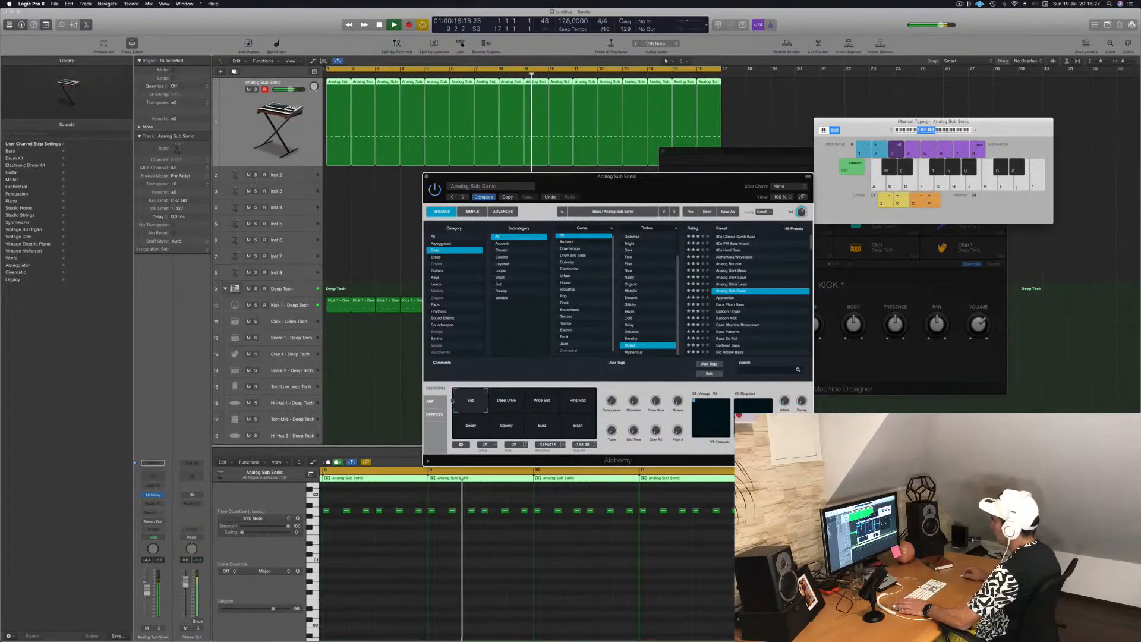
# Lower the bass track's volume fader in small amounts, replaying the loop to balance it against the kick
pyautogui.press('space')
pyautogui.press('space')
pyautogui.moveTo(148, 592); pyautogui.dragTo(147, 599)
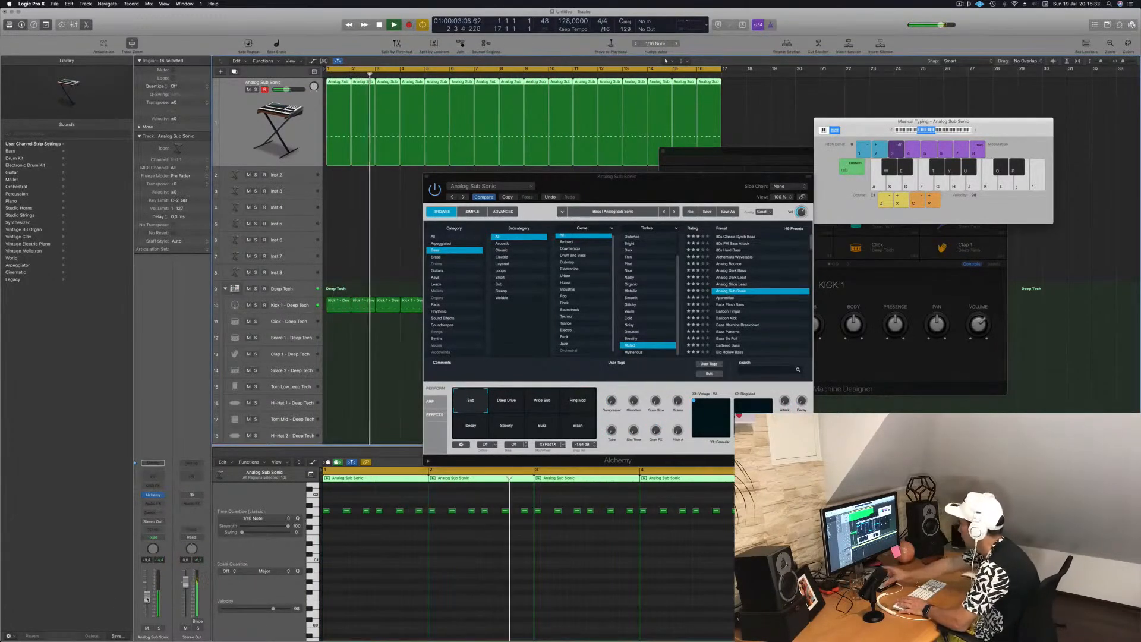
pyautogui.press('space')
pyautogui.press('space')
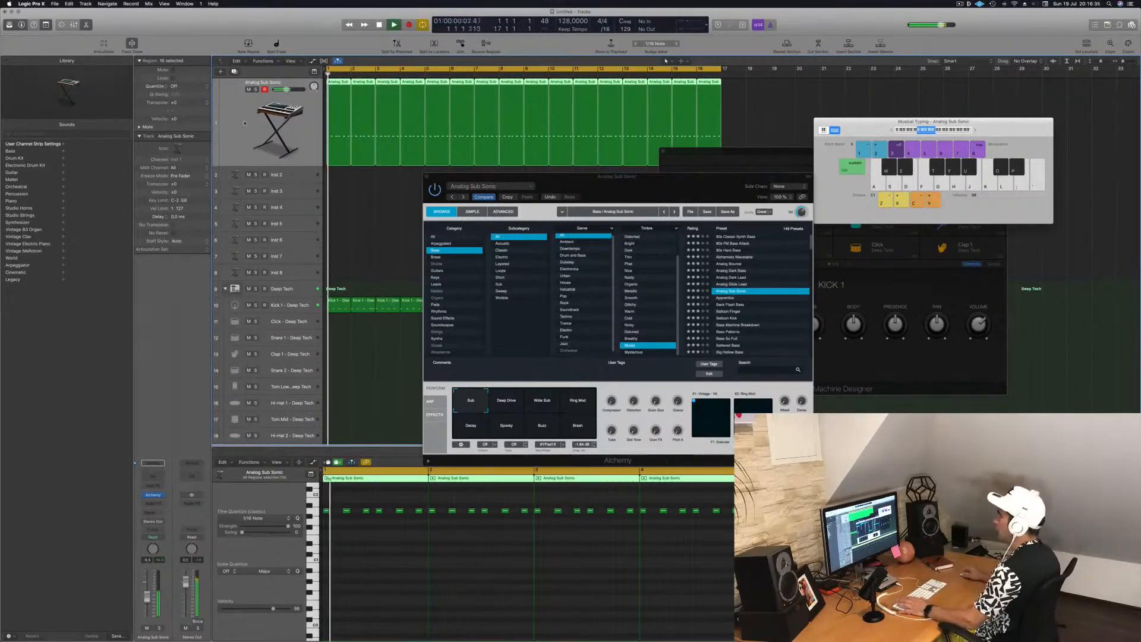
pyautogui.moveTo(147, 599); pyautogui.dragTo(148, 602)
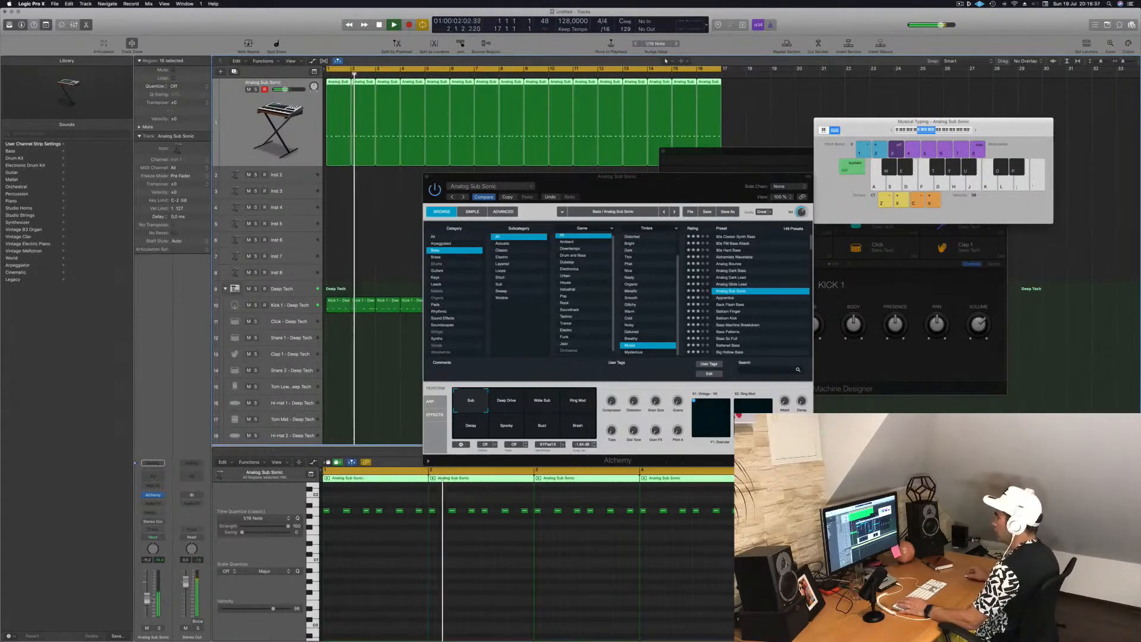
pyautogui.press('space')
pyautogui.press('space')
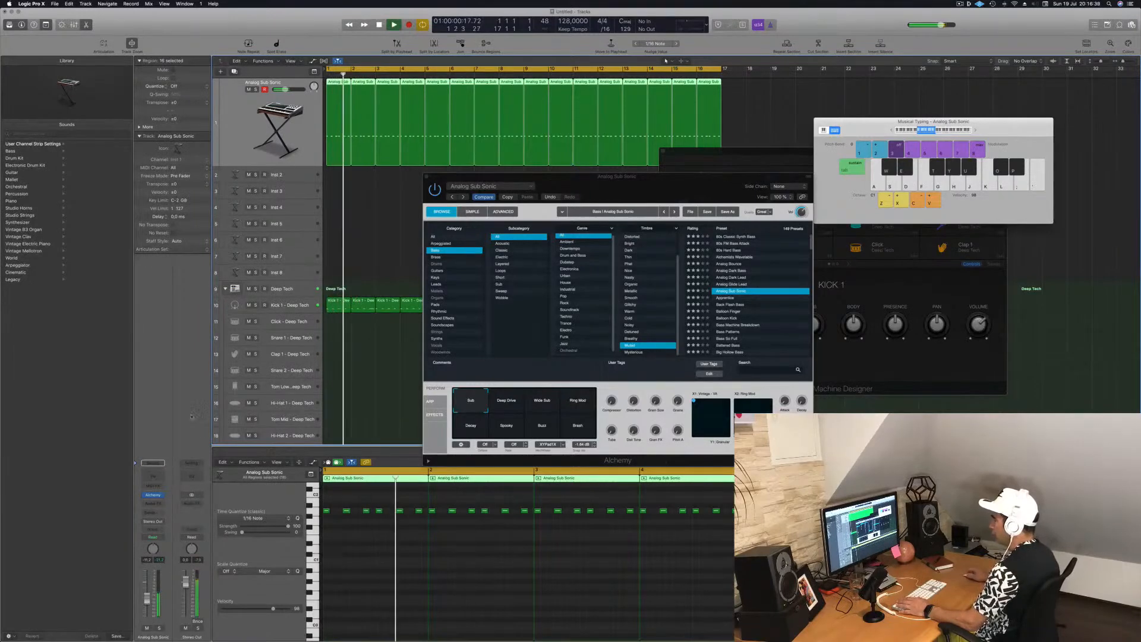
# Add a Channel EQ and a Compressor to the bass channel strip
pyautogui.click(153, 463)
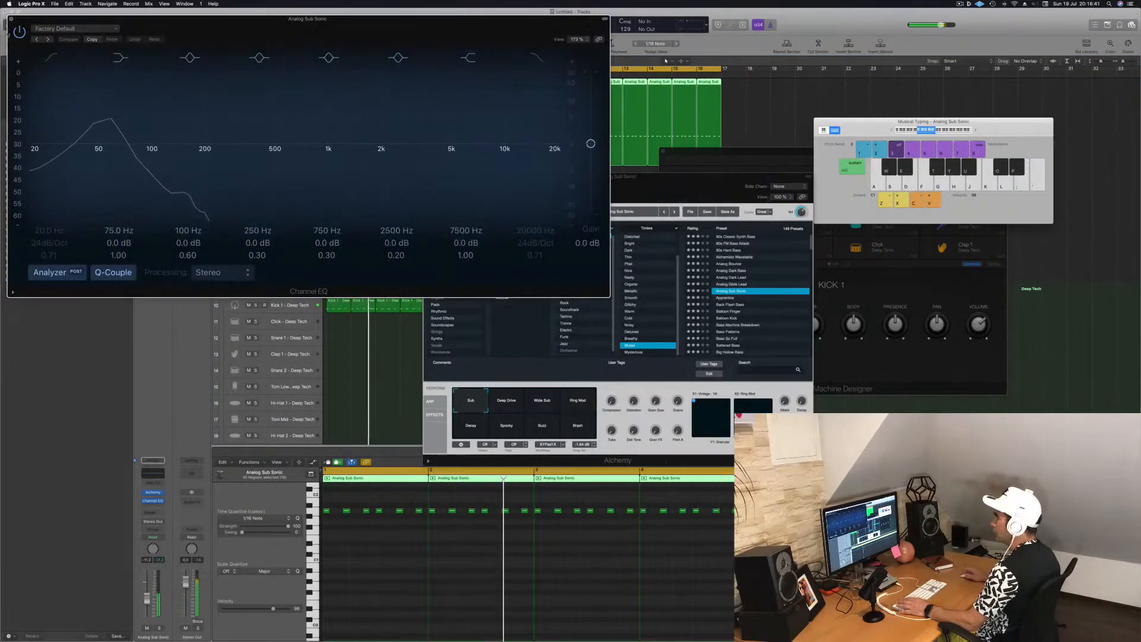
pyautogui.click(11, 19)
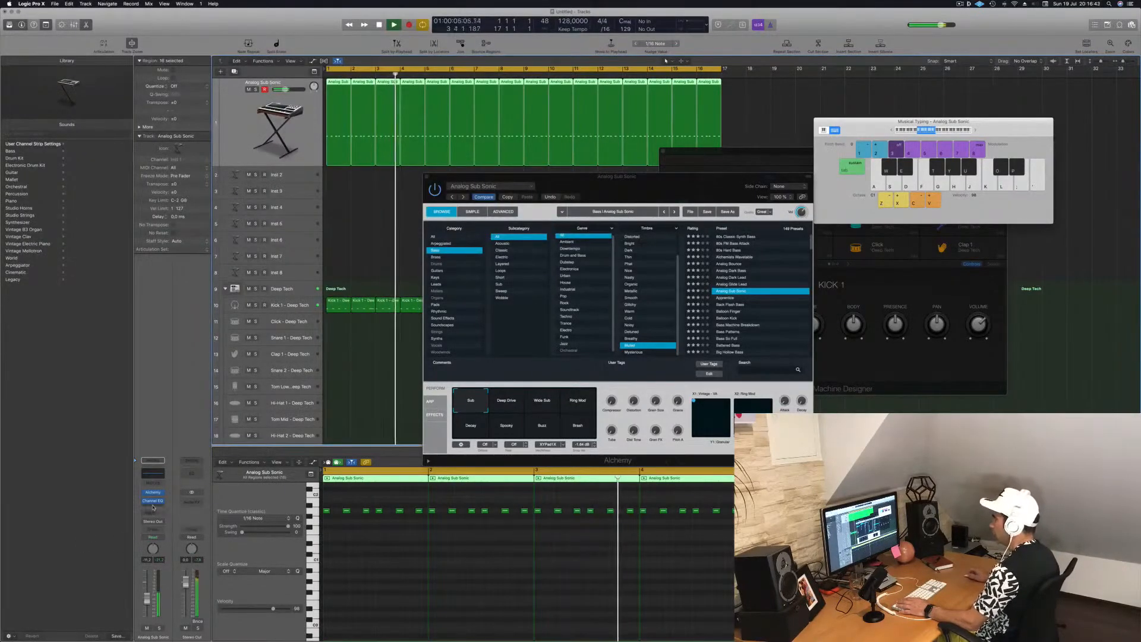
pyautogui.click(153, 510)
pyautogui.moveTo(172, 528)
pyautogui.click(212, 528)
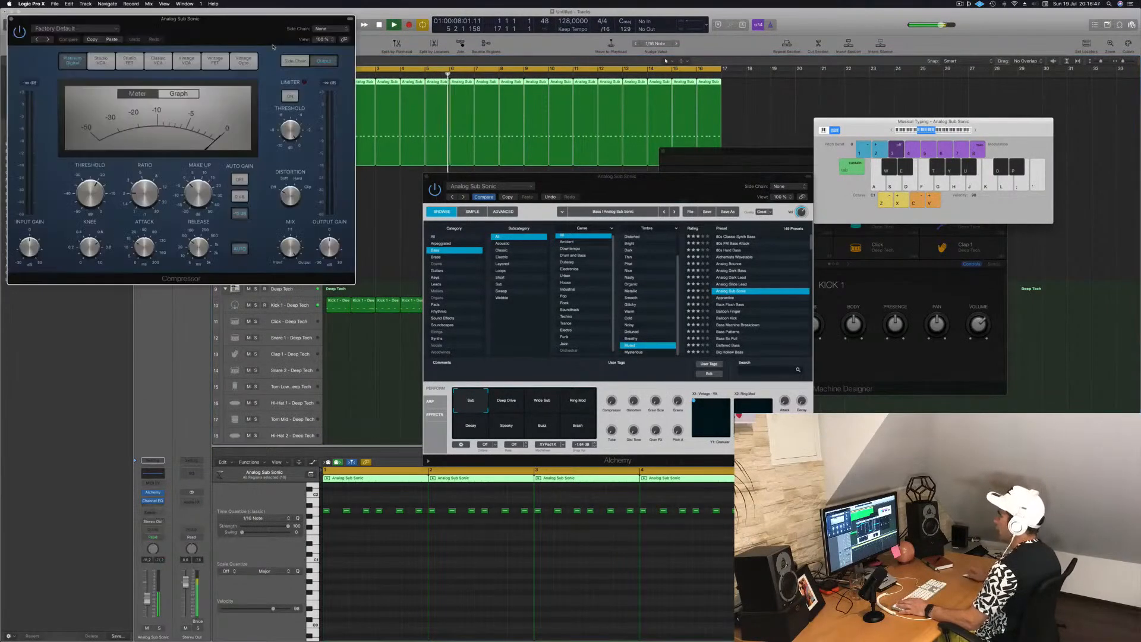
# Set the bass Compressor's side chain to Bus 8, which carries Kick 1 and Kick 2 - Deep Tech
pyautogui.moveTo(297, 30); pyautogui.dragTo(646, 204)
pyautogui.click(672, 194)
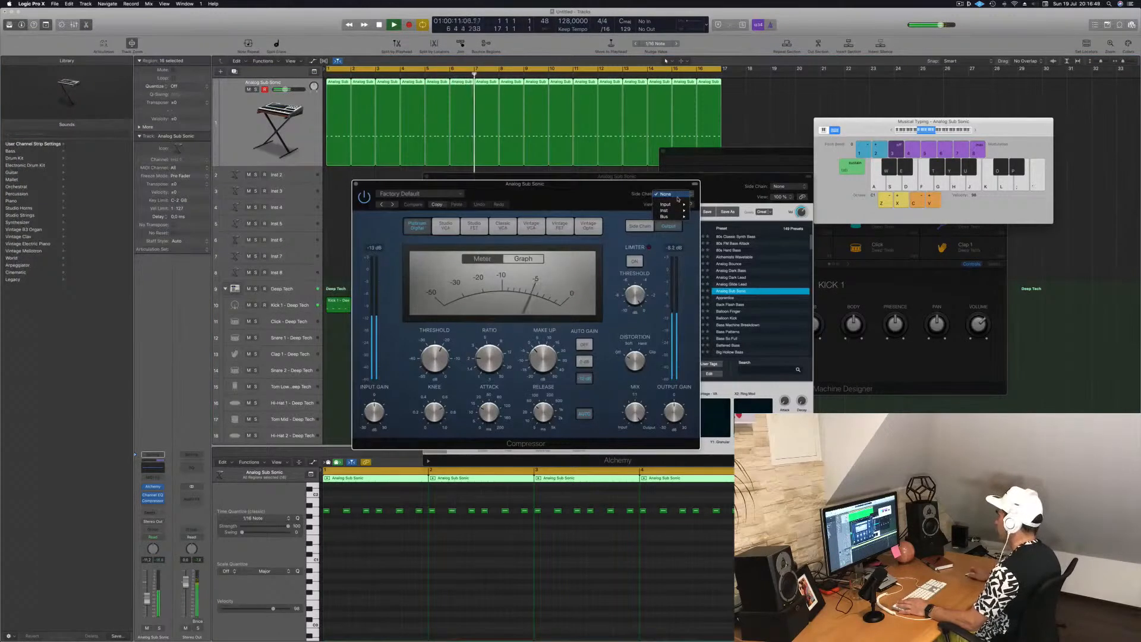
pyautogui.moveTo(677, 212)
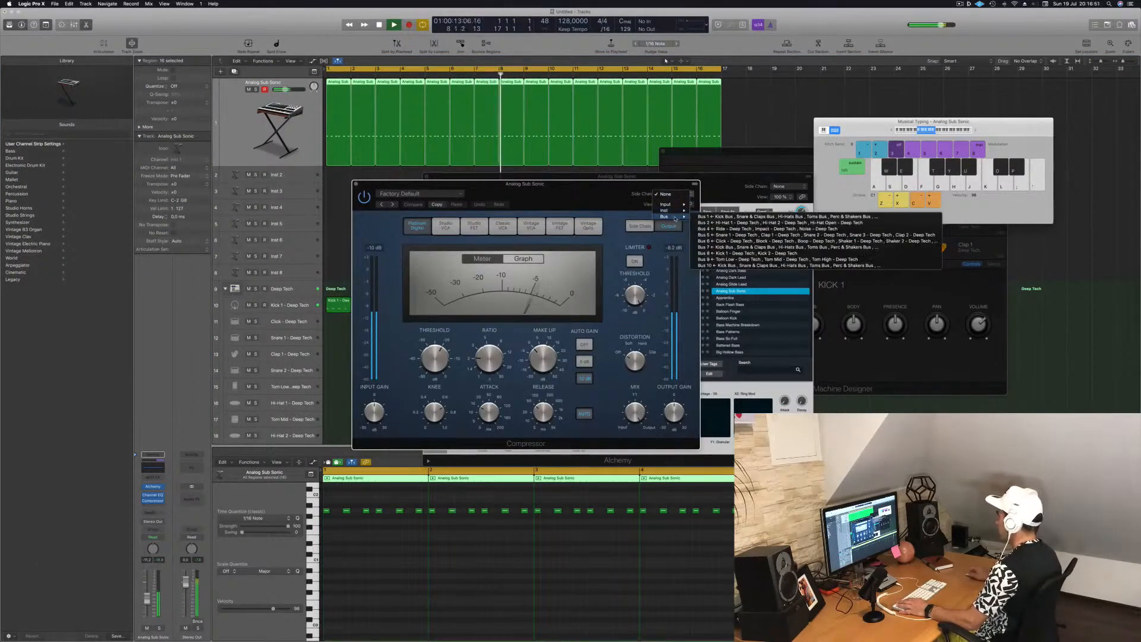
pyautogui.click(759, 254)
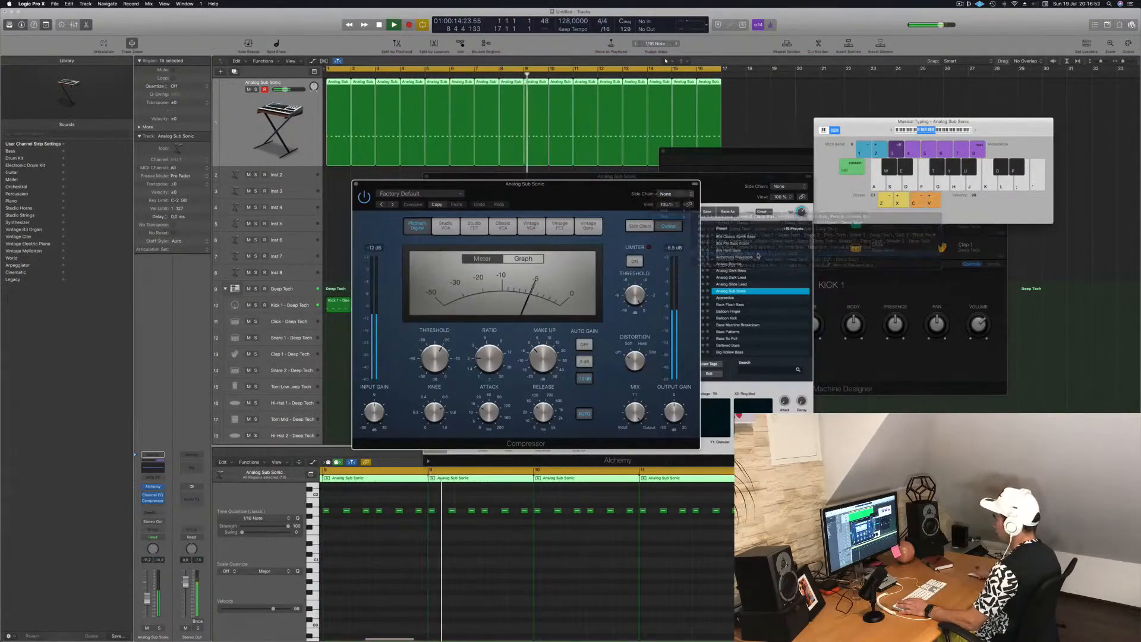
pyautogui.moveTo(534, 183); pyautogui.dragTo(695, 192)
# Set the Compressor's attack to 0.0 ms, adjust its ratio and close the plug-in window
pyautogui.moveTo(648, 411); pyautogui.dragTo(648, 416)
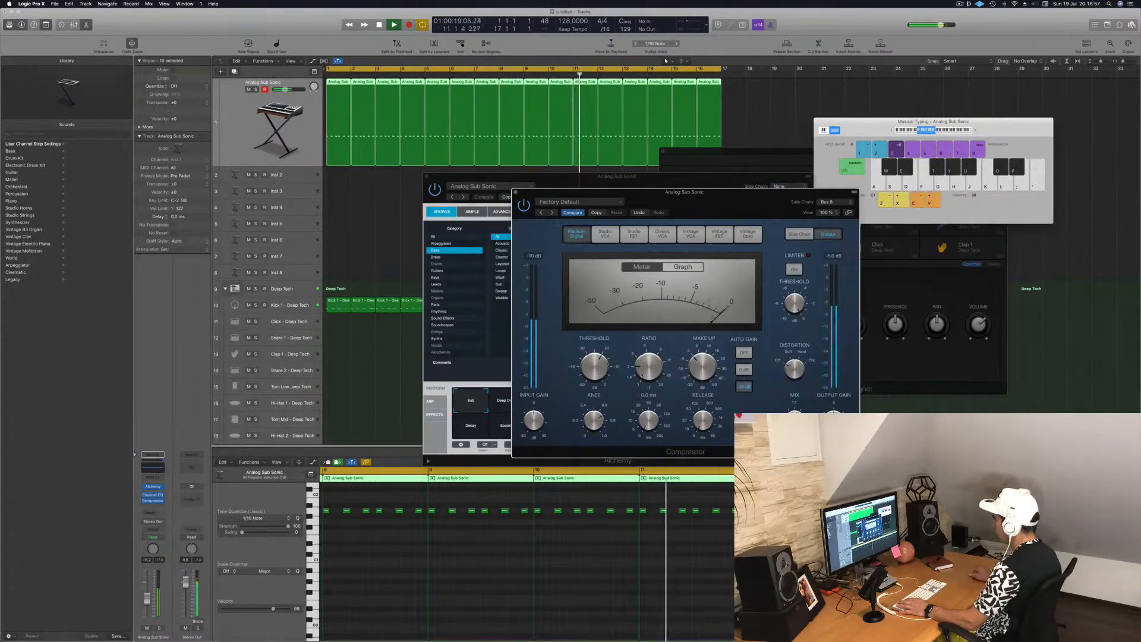
pyautogui.moveTo(645, 365); pyautogui.dragTo(646, 358)
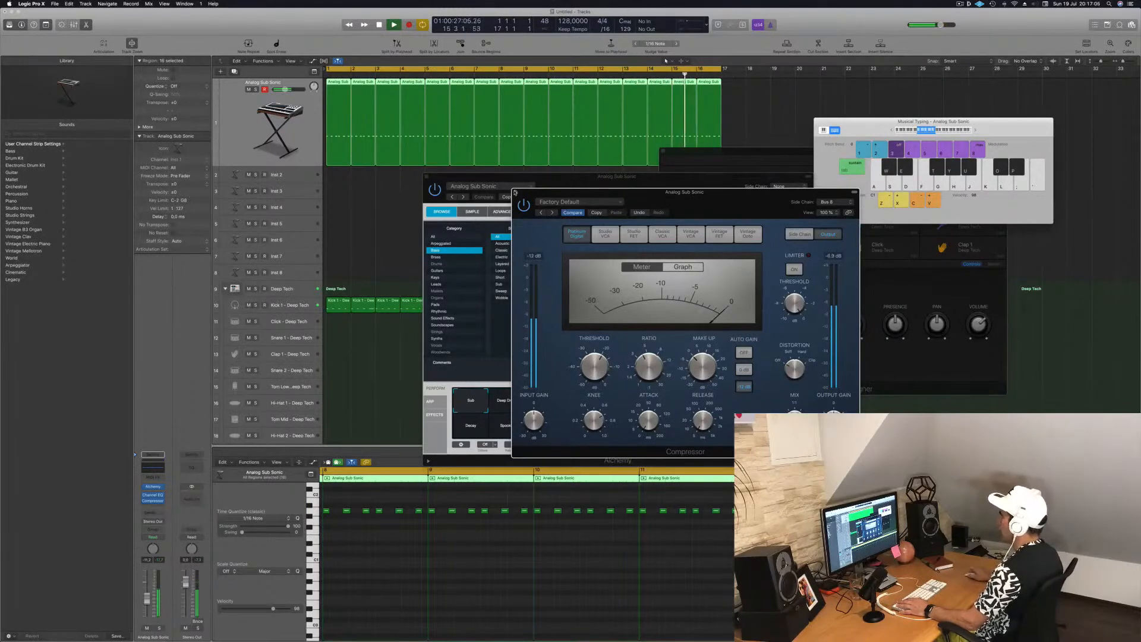
pyautogui.click(515, 193)
# Move the plug-in windows aside, copy two kick regions to bars 15 and 16 and play the loop from the start
pyautogui.moveTo(637, 184); pyautogui.dragTo(1106, 178)
pyautogui.press('space')
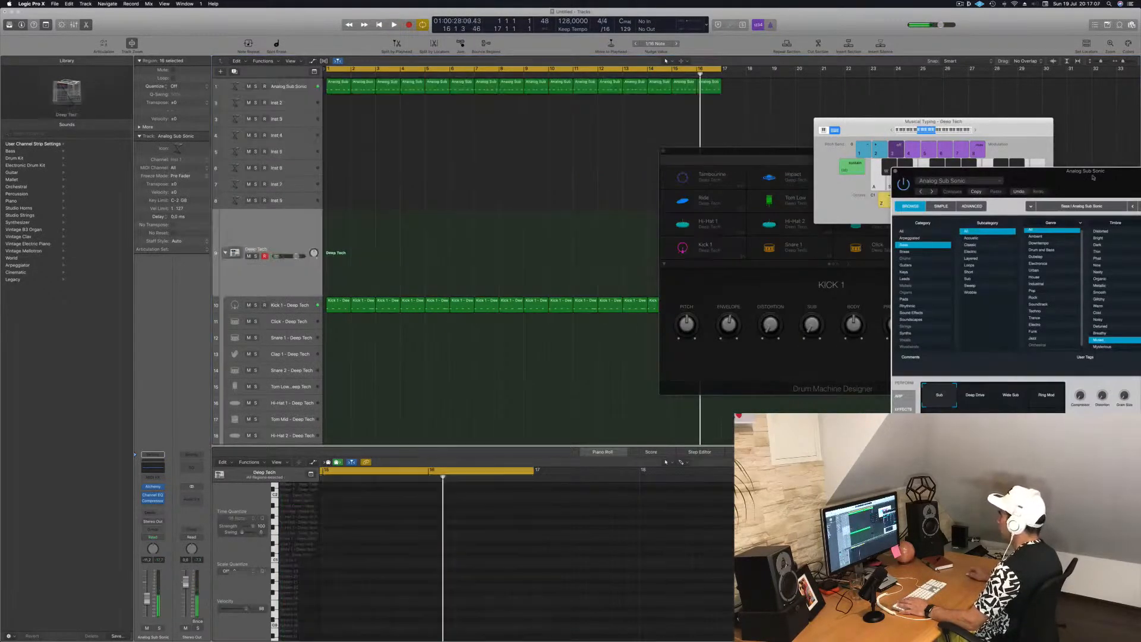
pyautogui.moveTo(754, 152); pyautogui.dragTo(1034, 146)
pyautogui.moveTo(631, 310); pyautogui.dragTo(685, 310)
pyautogui.press('Return')
pyautogui.press('space')
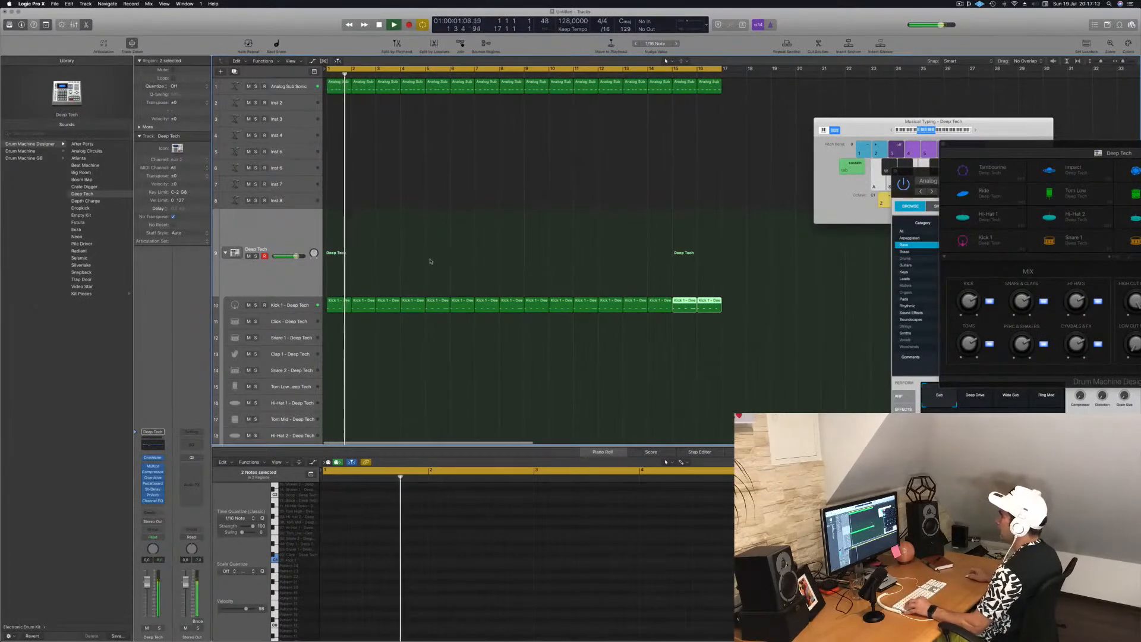
pyautogui.scroll(-5, 430, 261)
pyautogui.click(287, 87)
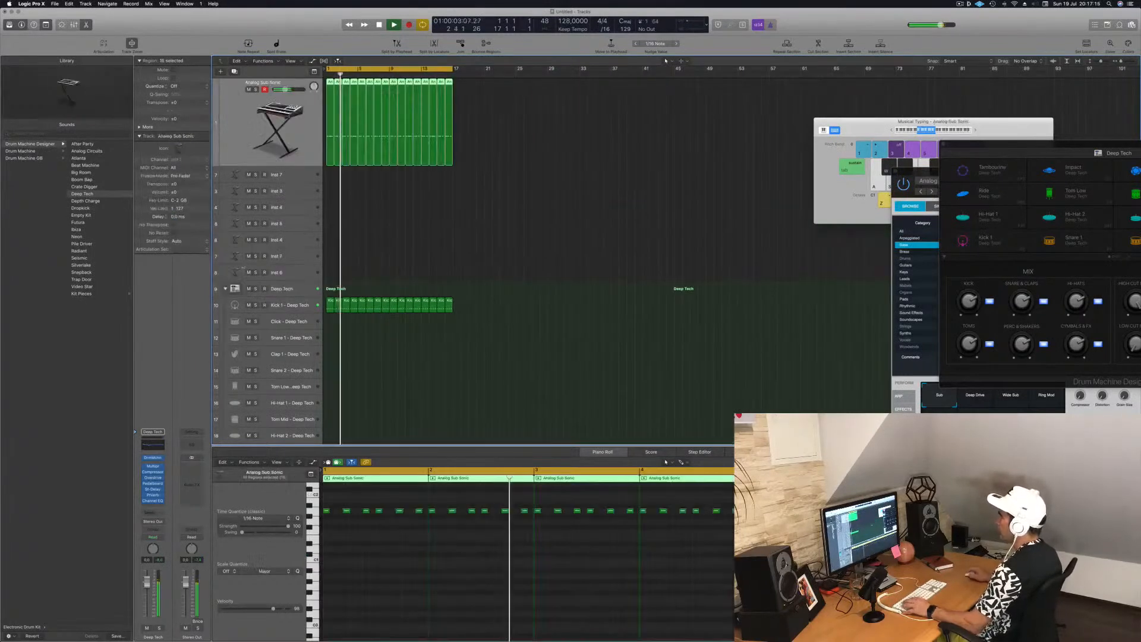
pyautogui.press('Return')
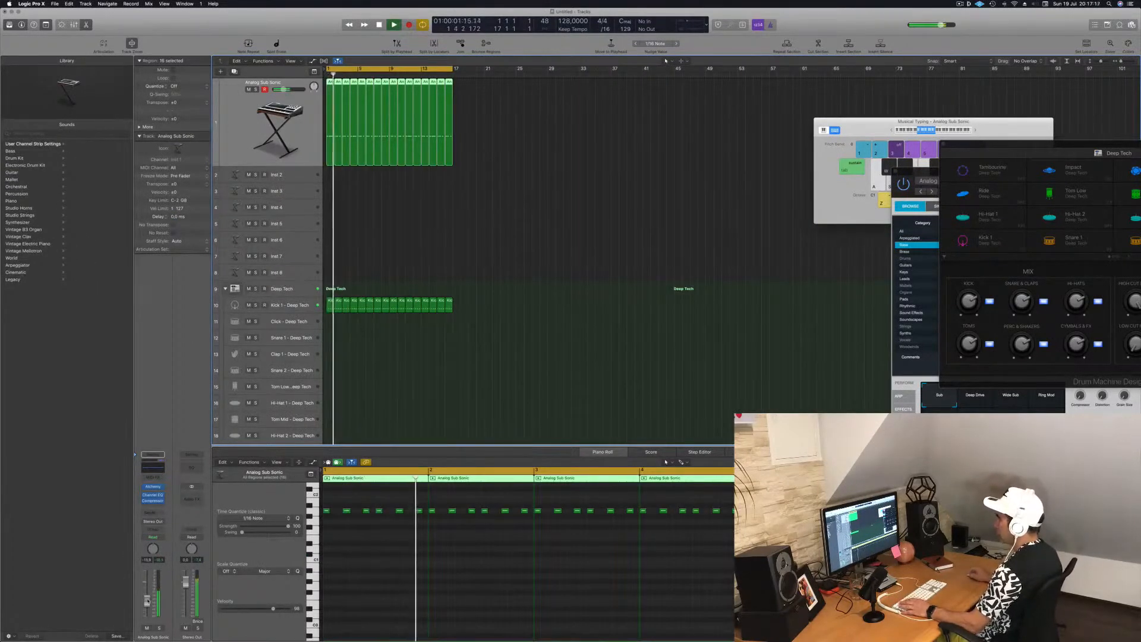
# Move the bar 1 kick region onto the Snare 1 - Deep Tech track
pyautogui.scroll(-3, 410, 394)
pyautogui.scroll(-1, 410, 394)
pyautogui.click(330, 252)
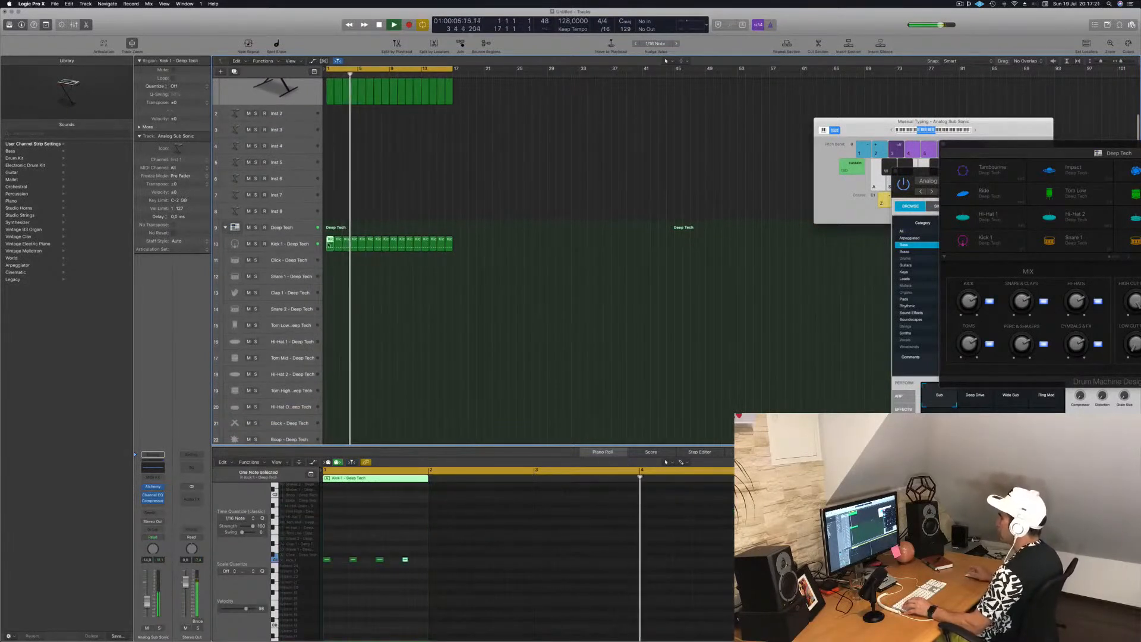
pyautogui.moveTo(330, 243); pyautogui.dragTo(330, 276)
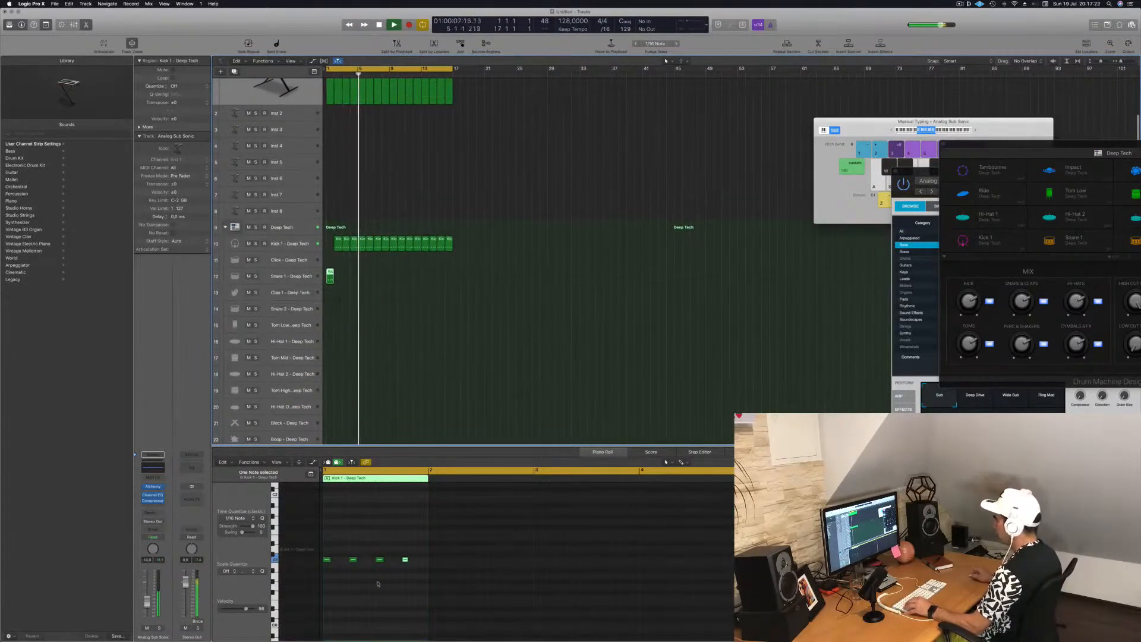
# Transpose all notes of the moved region to the Snare 1 pitch and delete the first and third notes
pyautogui.moveTo(417, 556); pyautogui.dragTo(283, 573)
pyautogui.hotkey('alt', 'Up')
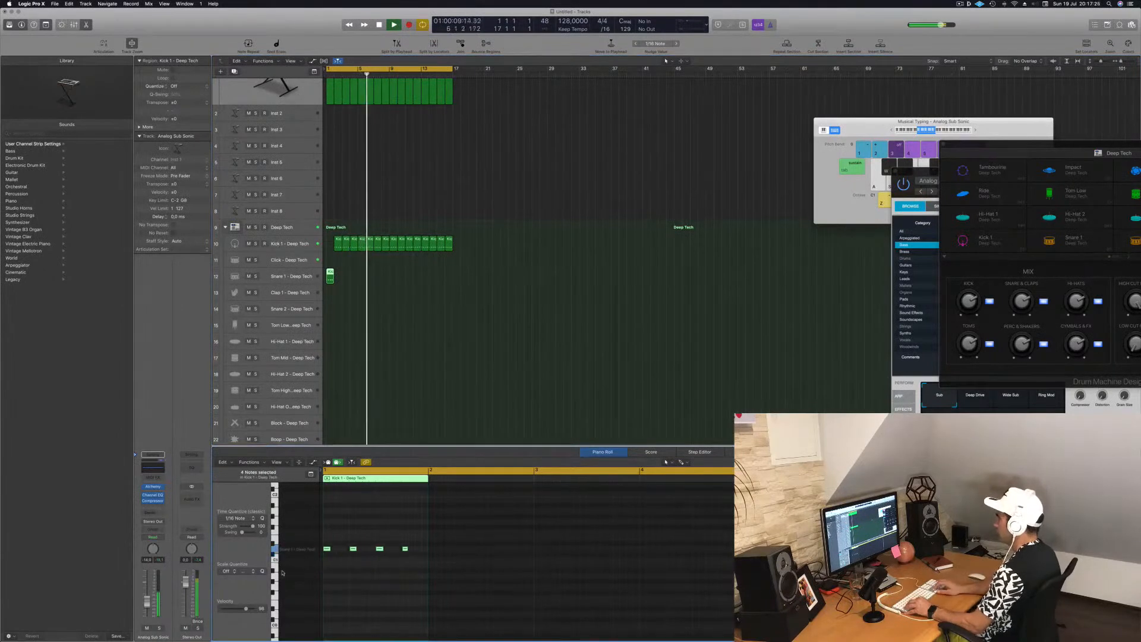
pyautogui.click(327, 549)
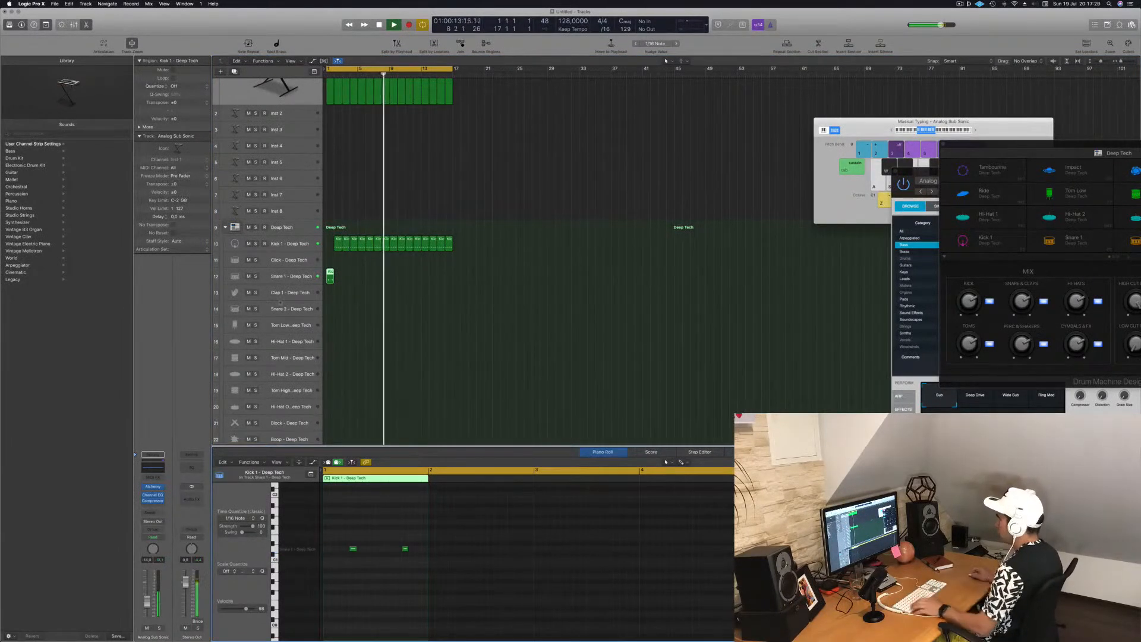
# Restore the kick region in bar 1 and copy the snare region across all 16 bars of the Snare 1 track
pyautogui.click(338, 241)
pyautogui.moveTo(328, 245); pyautogui.dragTo(394, 278)
pyautogui.press('space')
pyautogui.click(375, 296)
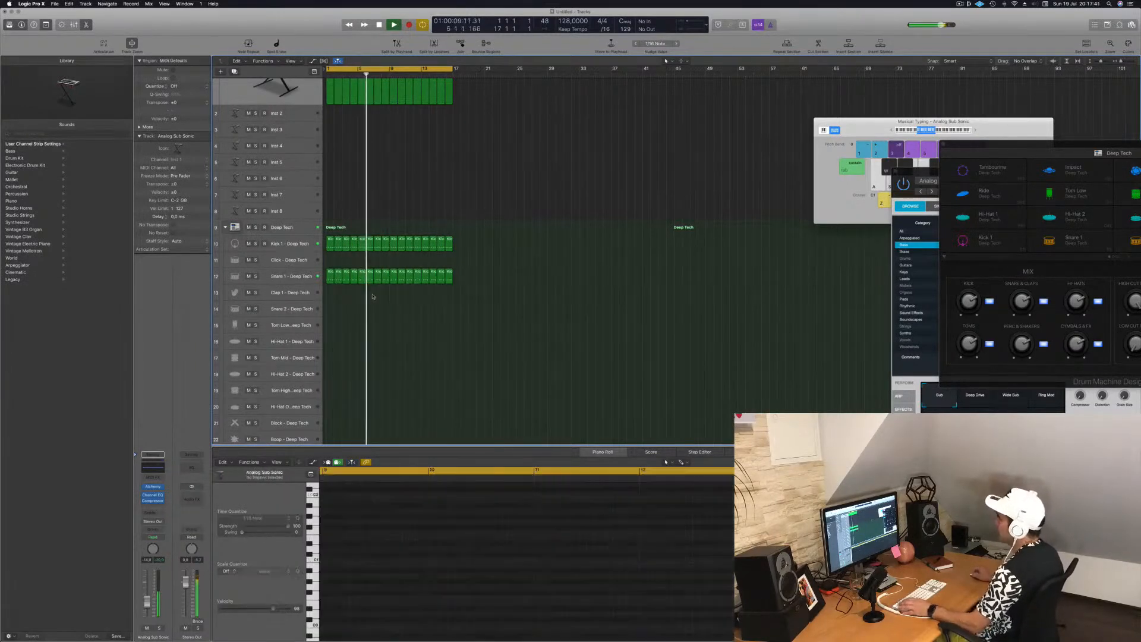
# Open the Enveloper on the Snare 1 track and adjust its attack and release gain during playback
pyautogui.click(303, 277)
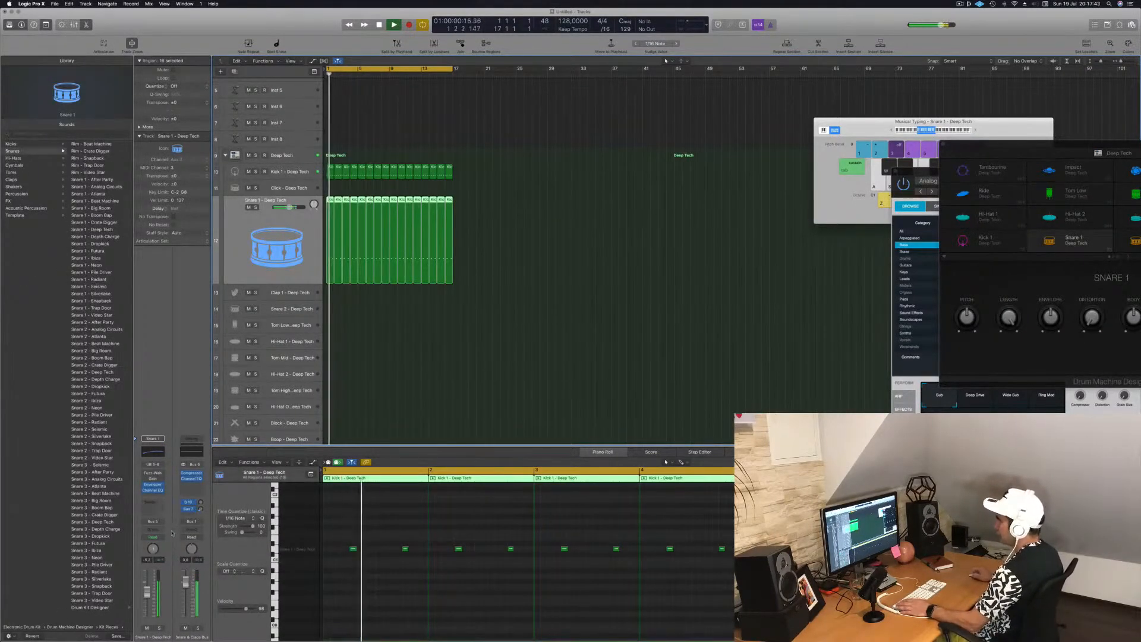
pyautogui.click(154, 485)
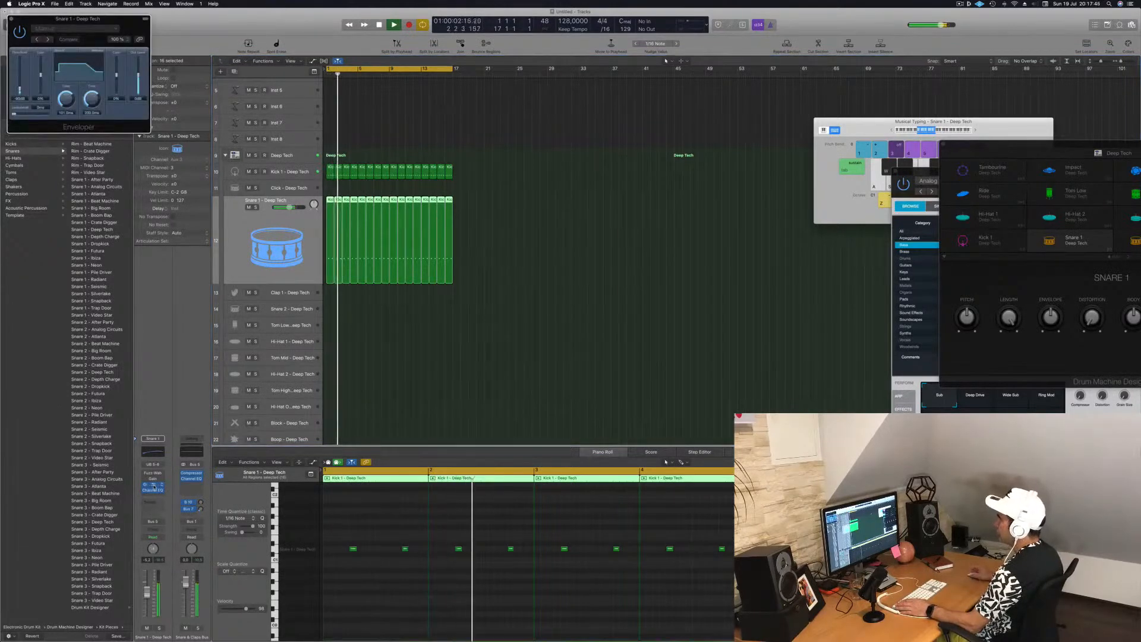
pyautogui.moveTo(110, 30); pyautogui.dragTo(498, 204)
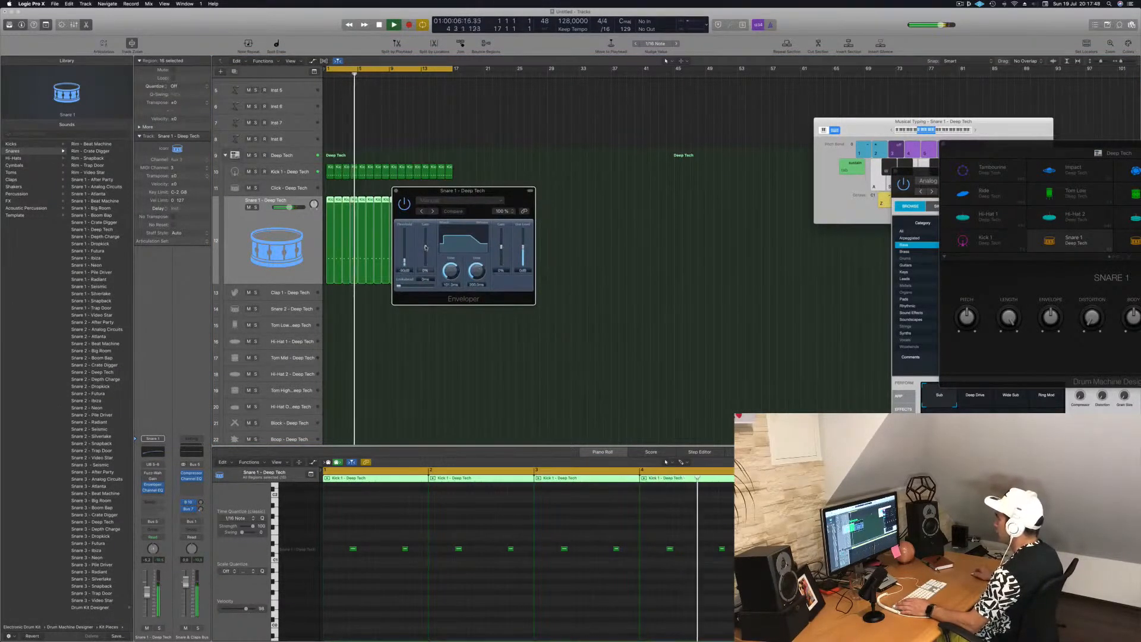
pyautogui.moveTo(425, 254); pyautogui.dragTo(429, 228)
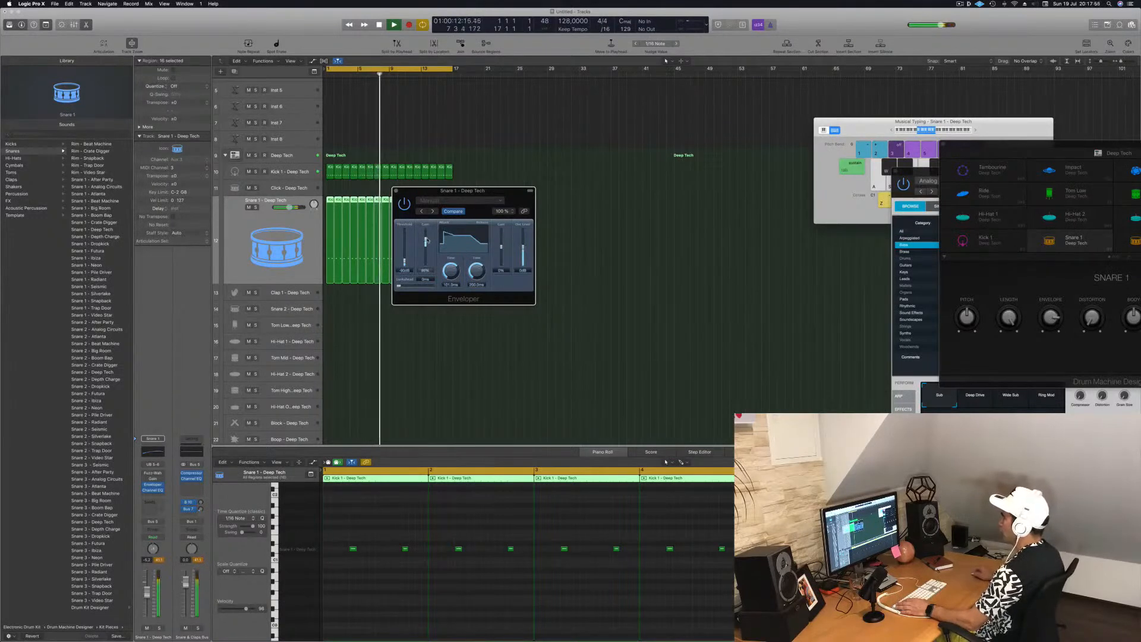
pyautogui.moveTo(425, 242)
pyautogui.mouseDown()
pyautogui.moveTo(427, 223)
pyautogui.moveTo(425, 249)
pyautogui.mouseUp()
pyautogui.moveTo(503, 249); pyautogui.dragTo(501, 270)
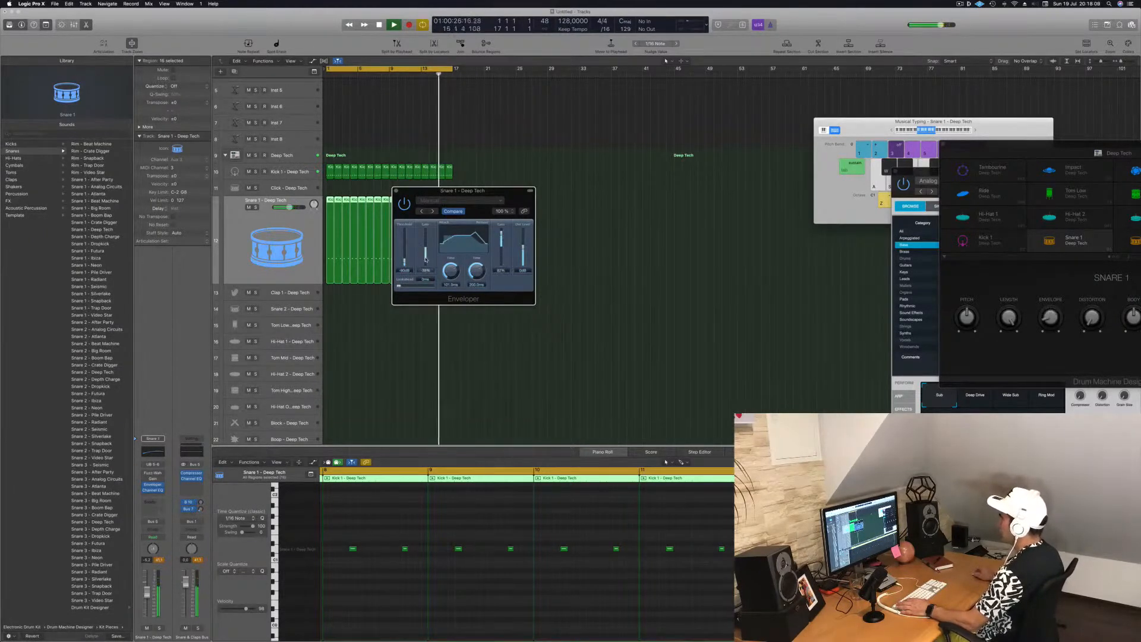
# Fine-tune the Enveloper's attack gain on the Snare 1 track, close the plug-in and lower the track's volume
pyautogui.moveTo(427, 258); pyautogui.dragTo(426, 261)
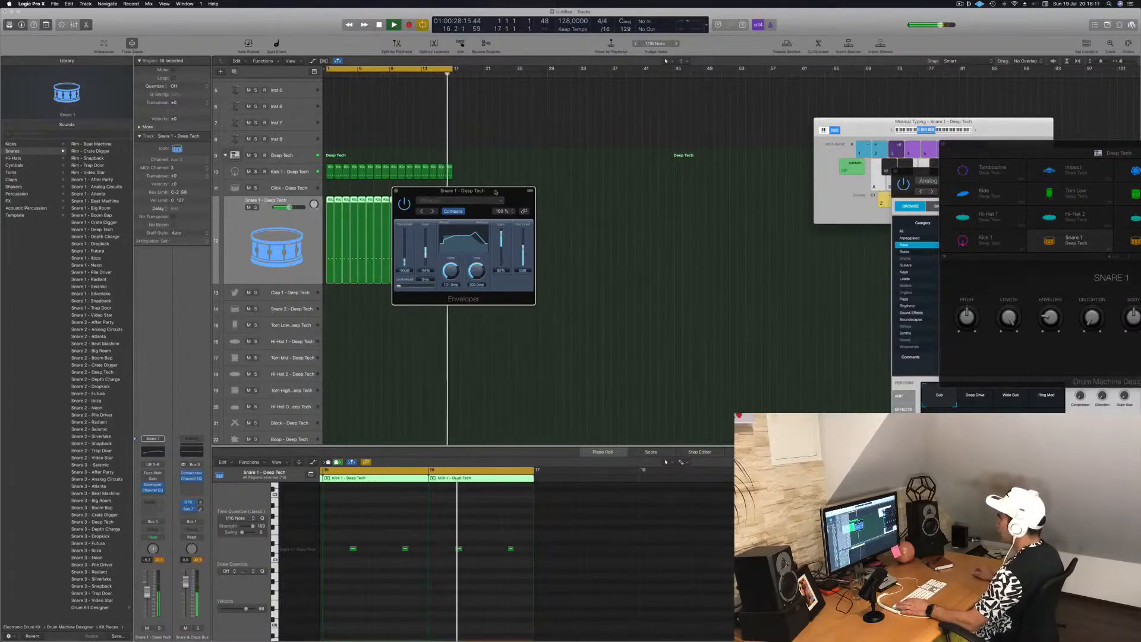
pyautogui.moveTo(492, 196); pyautogui.dragTo(538, 200)
pyautogui.moveTo(147, 594); pyautogui.dragTo(147, 602)
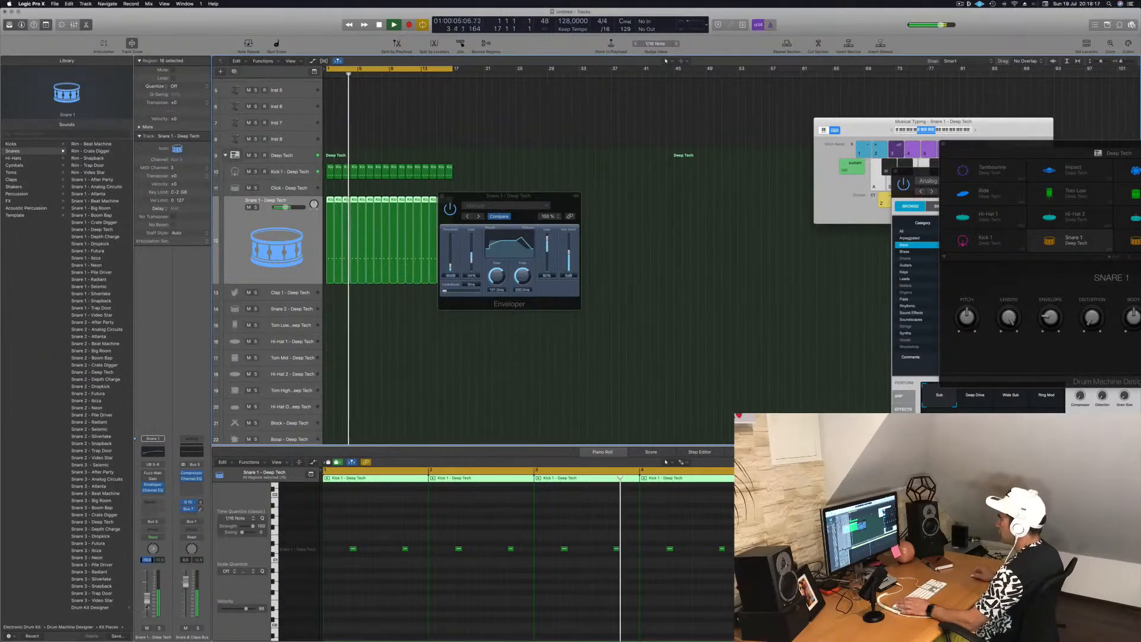
pyautogui.click(442, 195)
# Copy the bar 1 kick region onto the Hi-Hat 1 - Deep Tech track
pyautogui.scroll(-1, 368, 332)
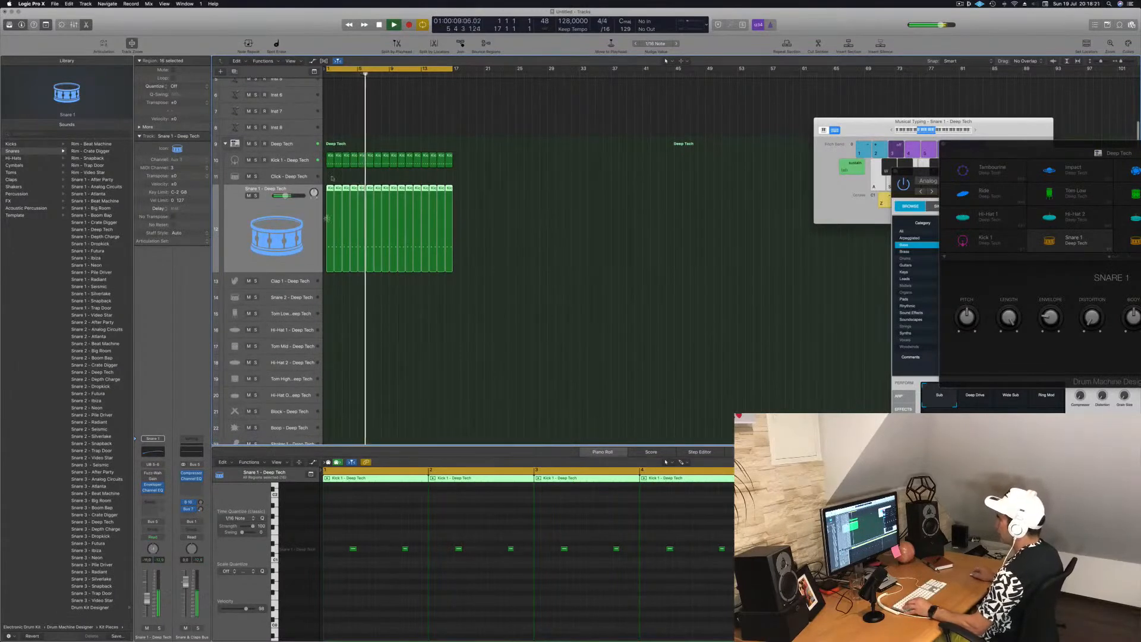
pyautogui.moveTo(332, 161); pyautogui.dragTo(321, 343)
pyautogui.press('super+z')
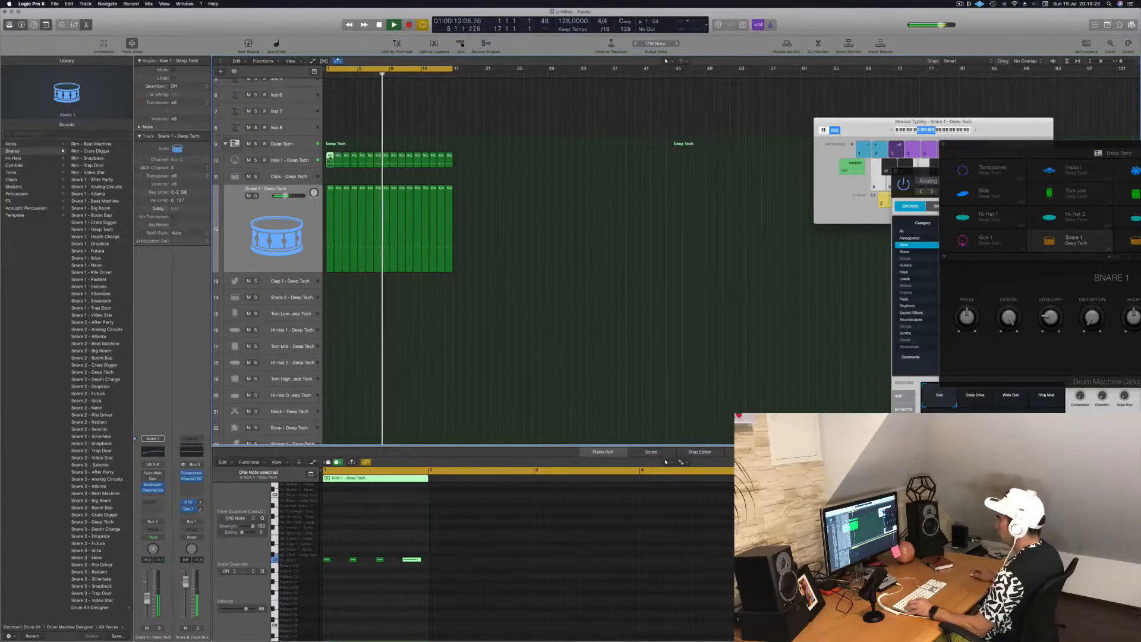
pyautogui.moveTo(331, 157); pyautogui.dragTo(330, 328)
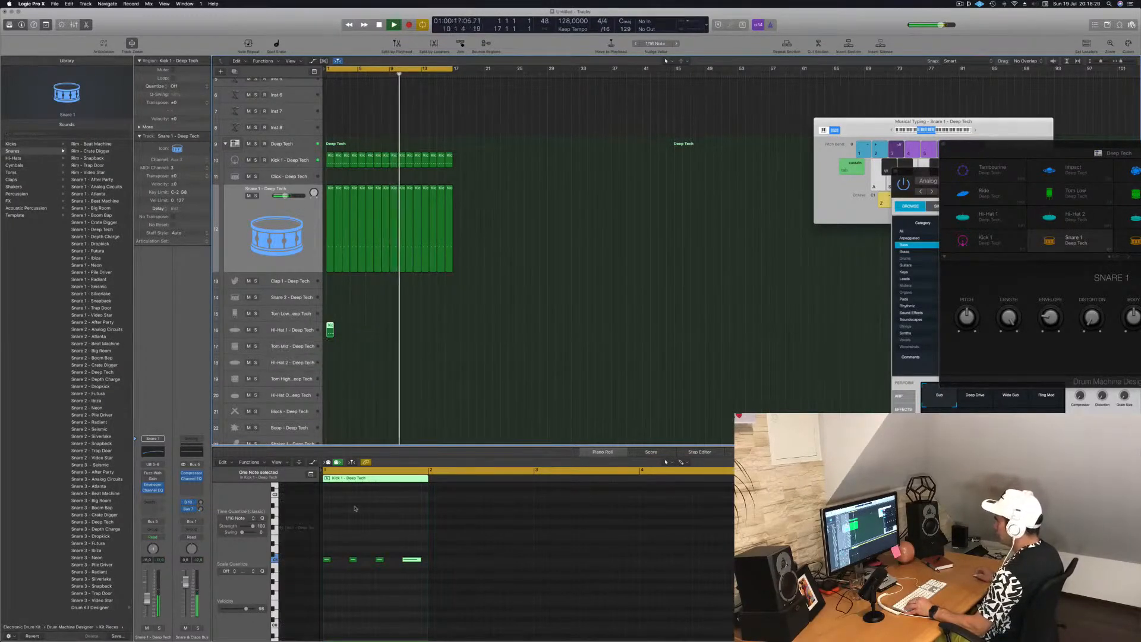
# Transpose all four notes of the copied region up to the Hi-Hat 1 pitch and play the loop from the start
pyautogui.moveTo(326, 552); pyautogui.dragTo(464, 593)
pyautogui.hotkey('alt', 'Up')
pyautogui.hotkey('alt', 'Up')
pyautogui.hotkey('alt', 'Up')
pyautogui.hotkey('alt', 'Up')
pyautogui.hotkey('alt', 'Up')
pyautogui.hotkey('alt', 'Up')
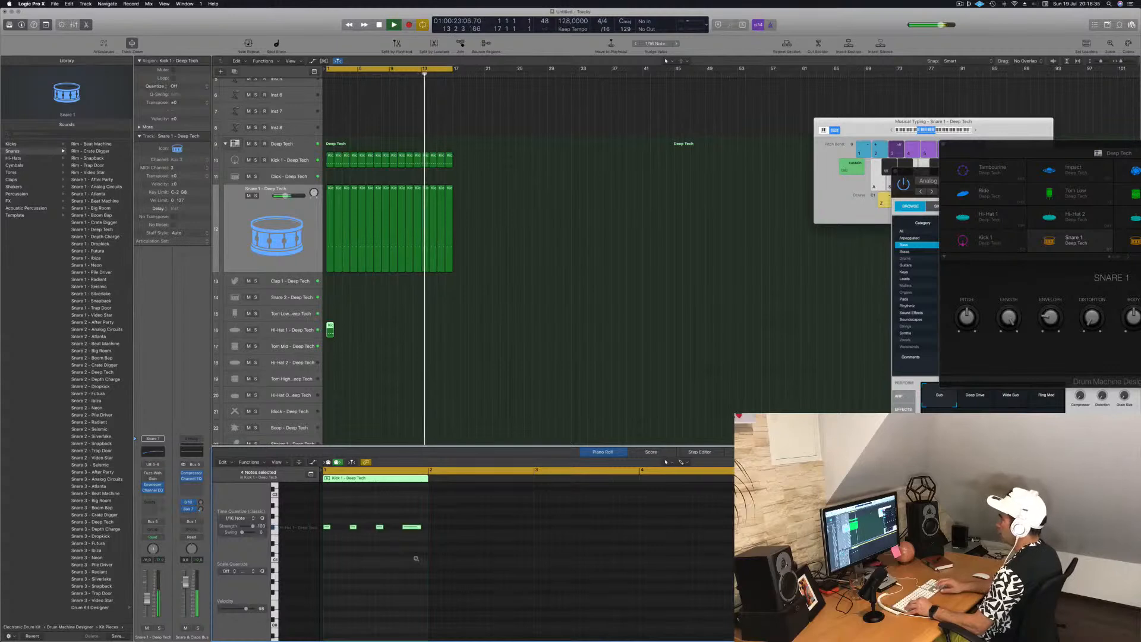
pyautogui.press('Return')
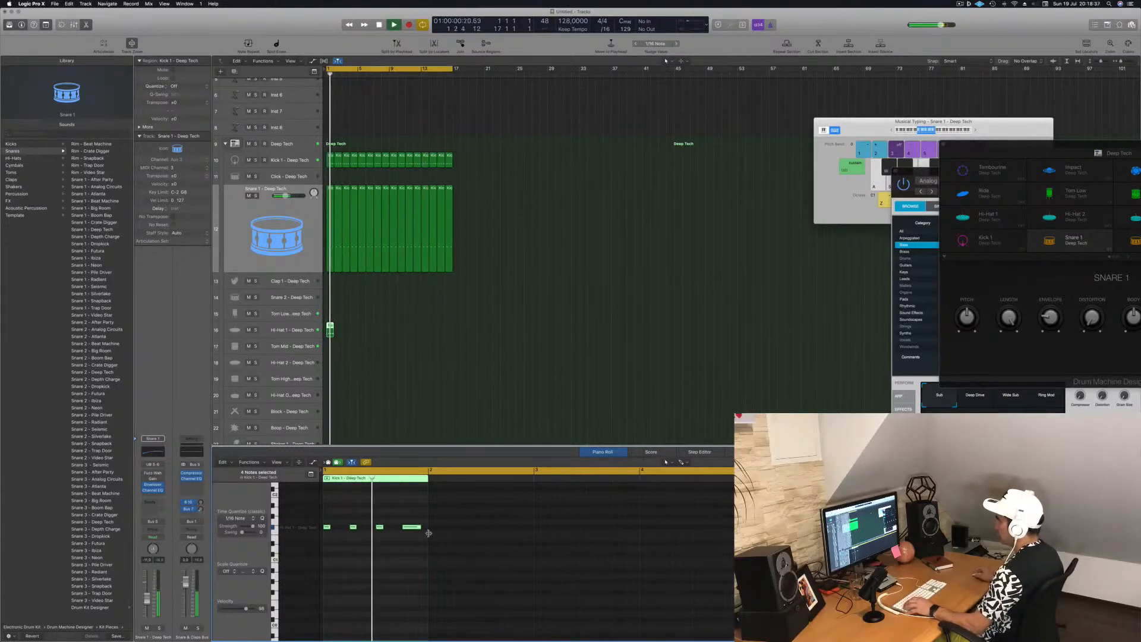
# Shorten the last note of the Hi-Hat 1 region to match the other notes
pyautogui.click(410, 544)
pyautogui.press('space')
pyautogui.moveTo(419, 526)
pyautogui.mouseDown()
pyautogui.moveTo(409, 530)
pyautogui.moveTo(430, 542)
pyautogui.mouseUp()
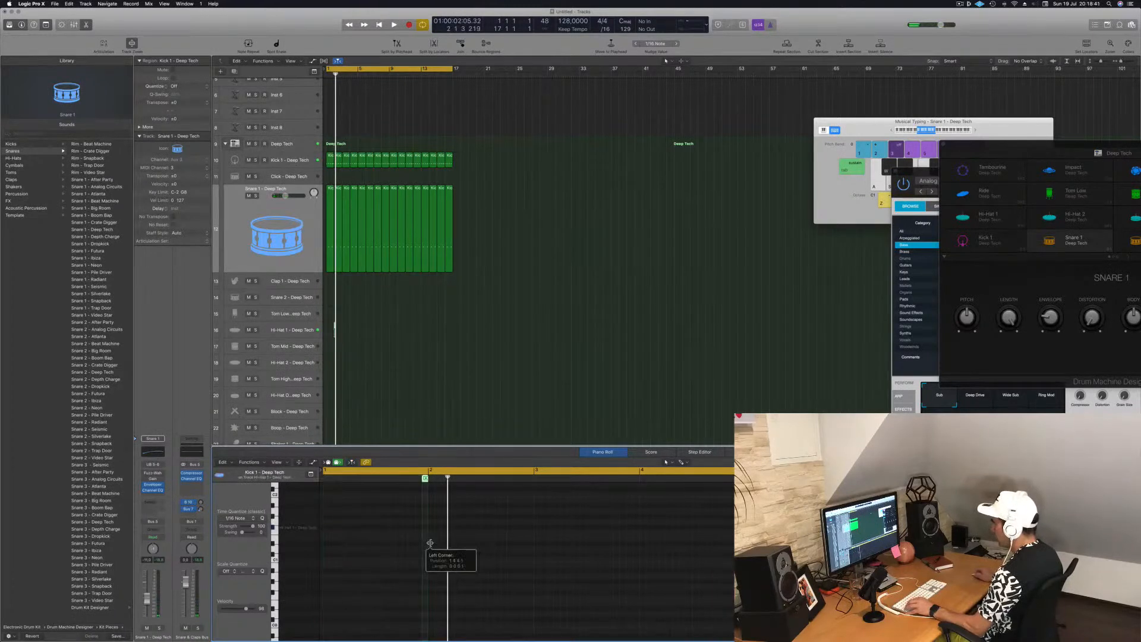
pyautogui.press('super+z')
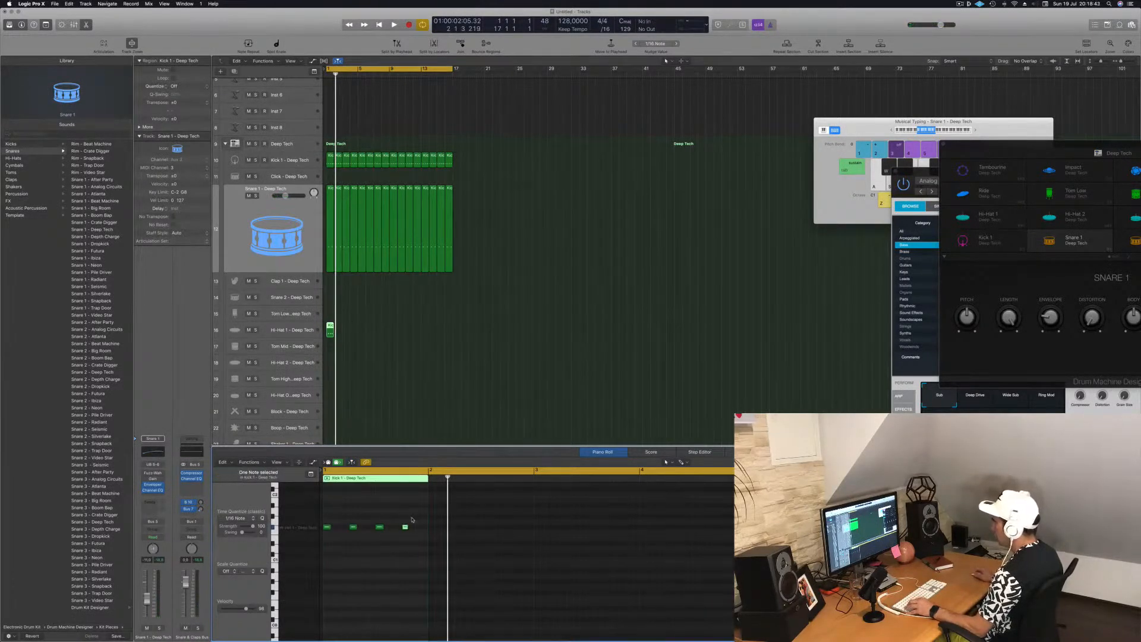
# Duplicate the four hi-hat notes half a beat later to form an eighth-note pattern, and play it back
pyautogui.moveTo(328, 542); pyautogui.dragTo(341, 531)
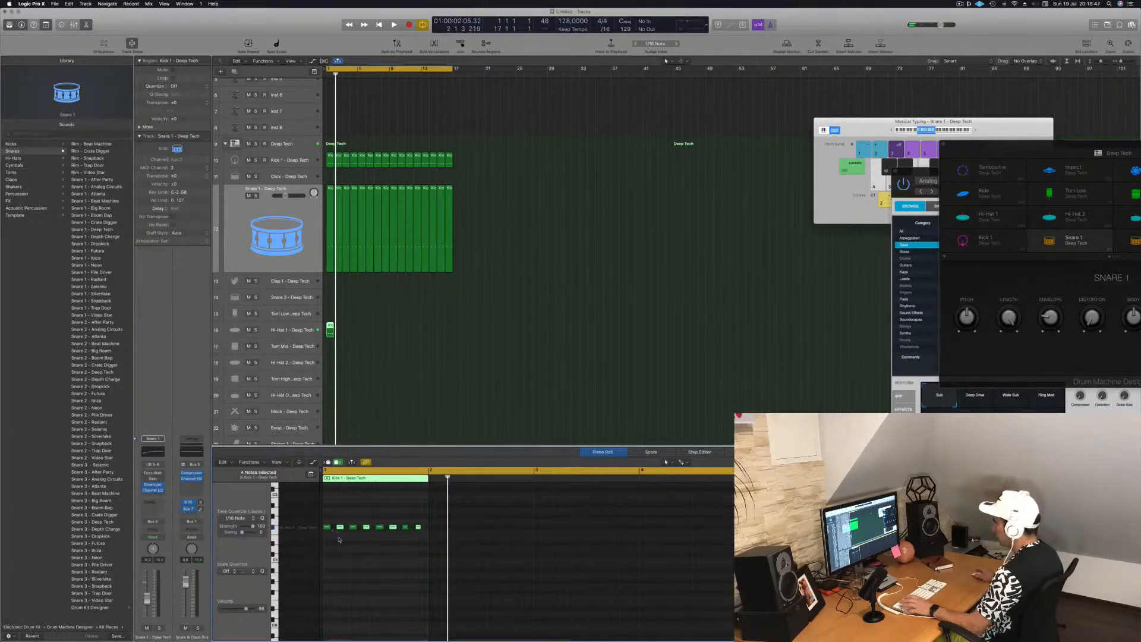
pyautogui.press('space')
pyautogui.press('space')
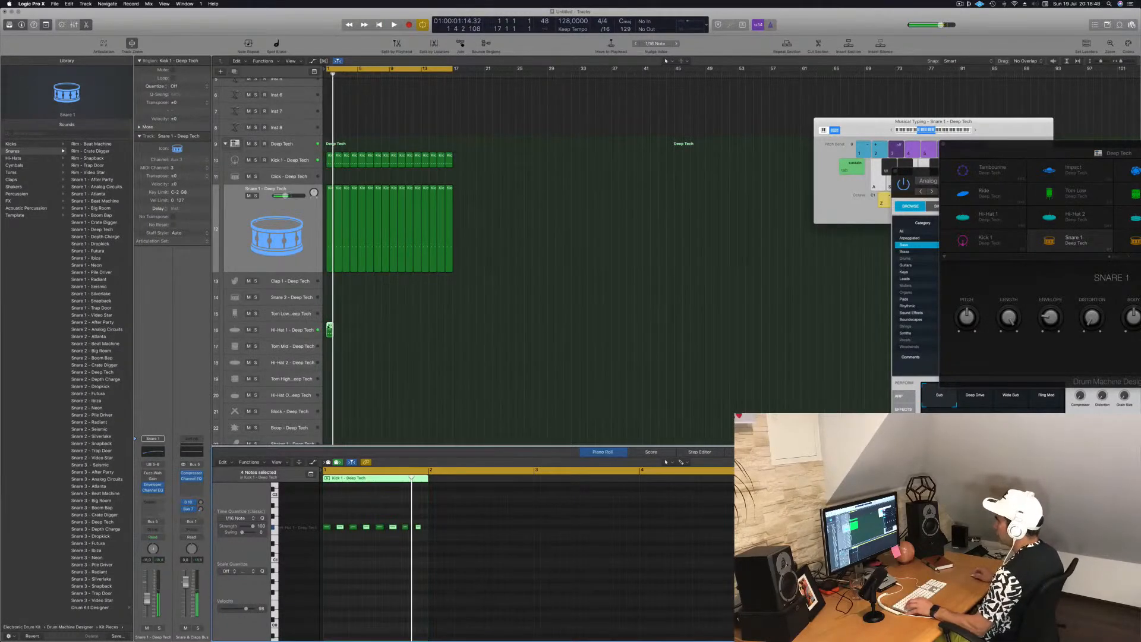
# Copy the bar 1 hi-hat region across all 16 bars of the Hi-Hat 1 track
pyautogui.moveTo(330, 328); pyautogui.dragTo(345, 328)
pyautogui.click(361, 330)
pyautogui.press('super+Right')
pyautogui.press('super+Right')
pyautogui.press('super+Right')
pyautogui.moveTo(360, 332); pyautogui.dragTo(383, 333)
pyautogui.moveTo(436, 334)
pyautogui.mouseDown()
pyautogui.moveTo(329, 328)
pyautogui.moveTo(445, 332)
pyautogui.mouseUp()
pyautogui.press('space')
# Open the Stereo Delay on the Hi-Hat 1 track and load the Dual 1/16 Slap preset
pyautogui.click(296, 325)
pyautogui.press('super+Left')
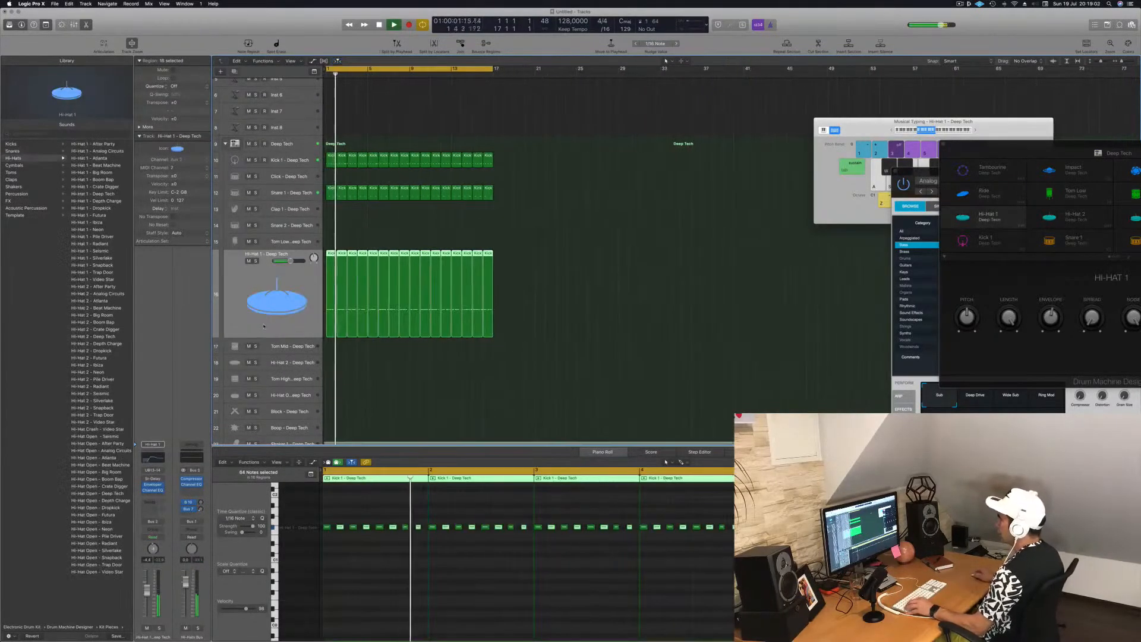
pyautogui.press('super+Left')
pyautogui.press('Return')
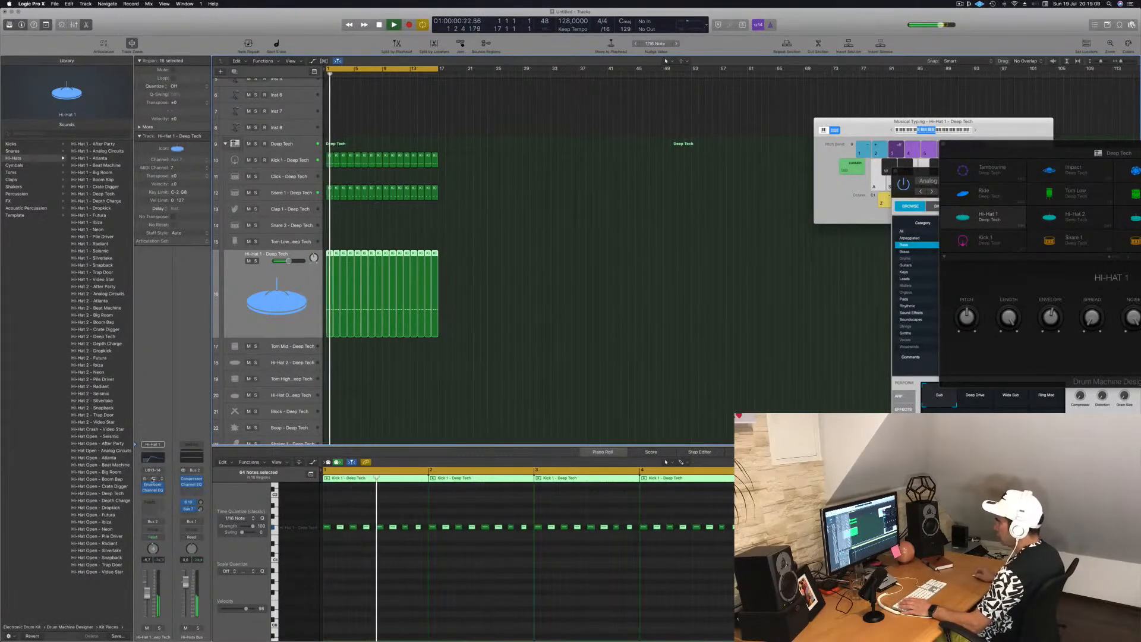
pyautogui.click(151, 480)
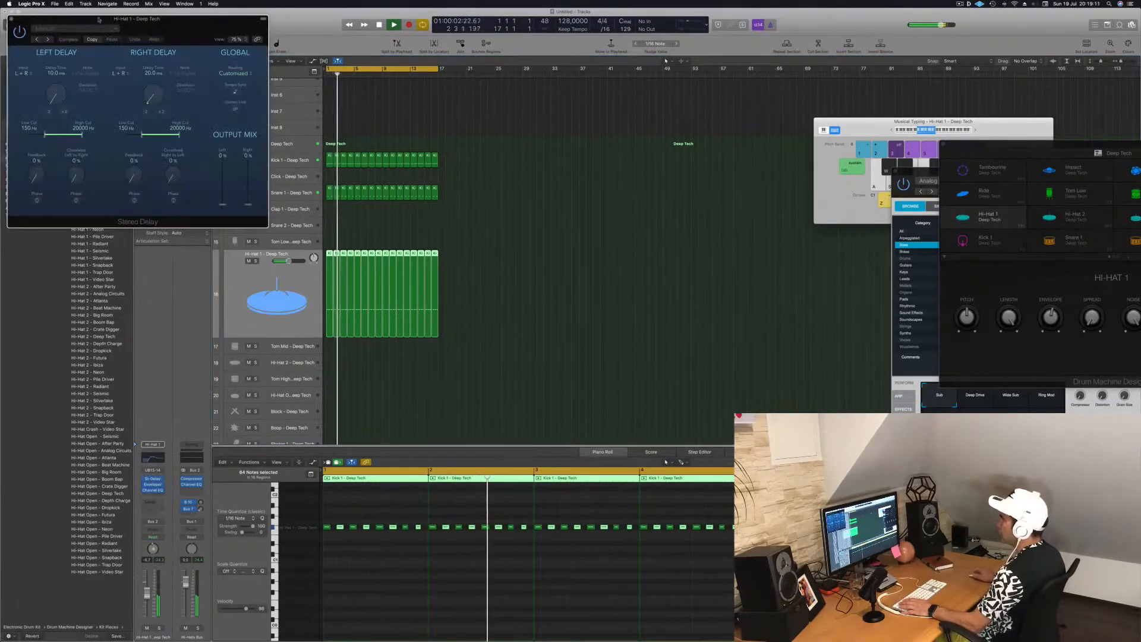
pyautogui.click(47, 39)
pyautogui.moveTo(55, 19); pyautogui.dragTo(417, 136)
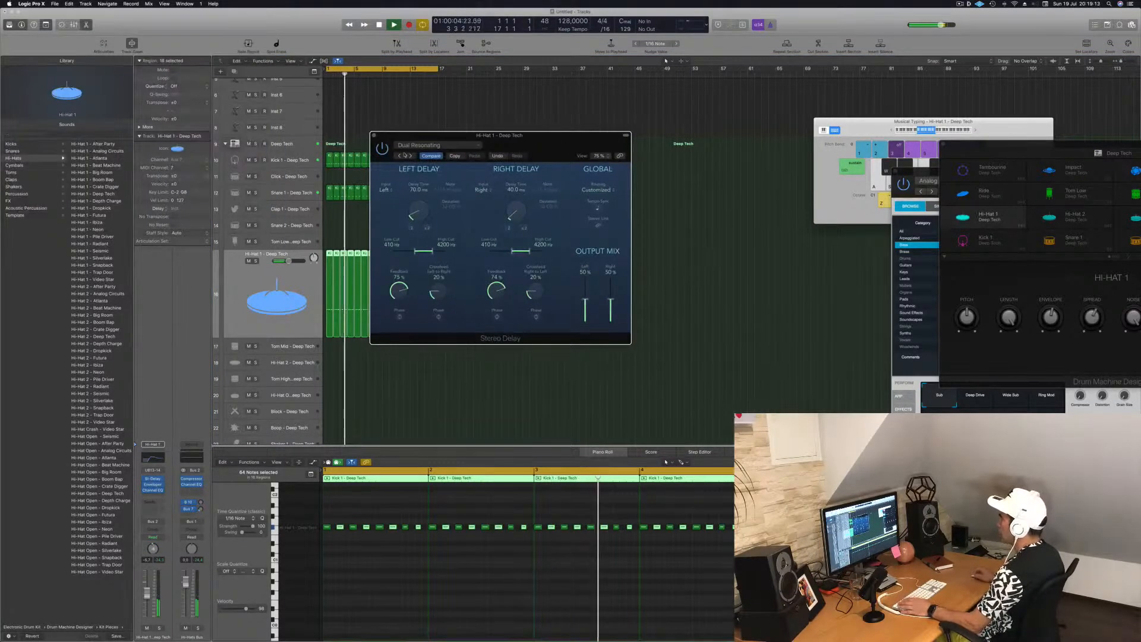
pyautogui.click(398, 157)
pyautogui.moveTo(543, 145); pyautogui.dragTo(630, 160)
pyautogui.press('space')
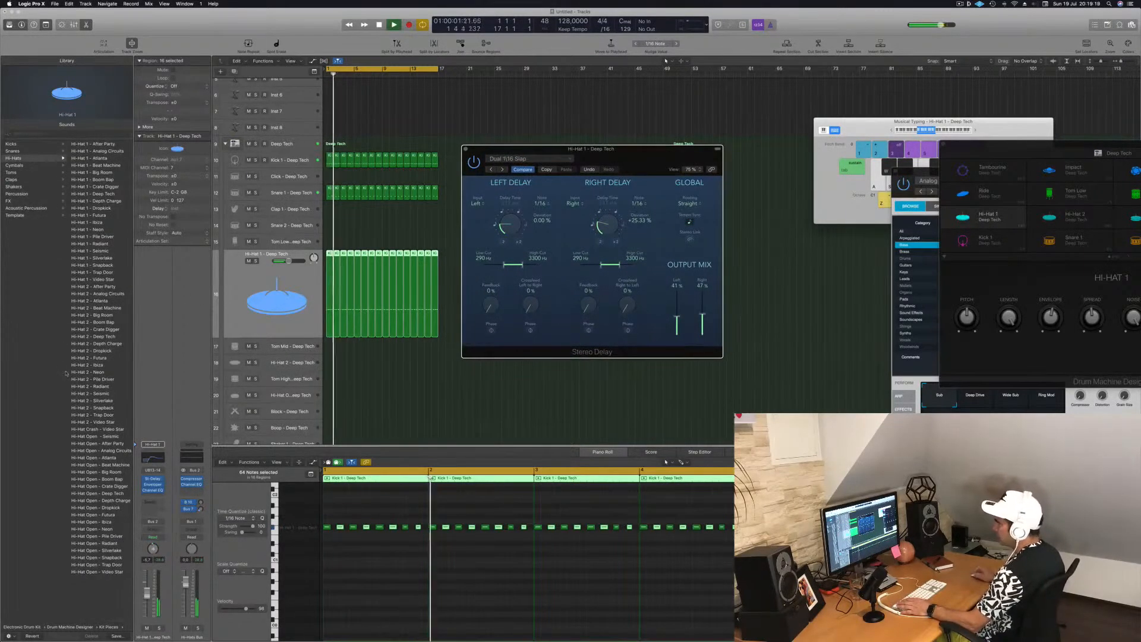
# Audition the Hi-Hat 2 sounds on the track from Video Star upward and settle on Hi-Hat 2 - Future
pyautogui.click(92, 423)
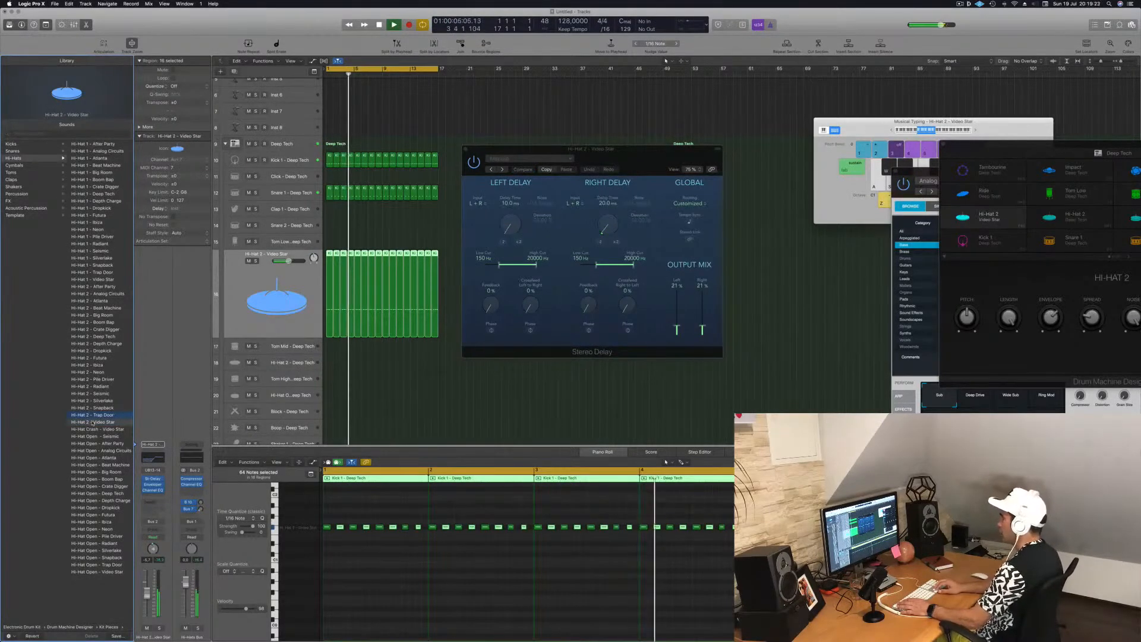
pyautogui.press('Up')
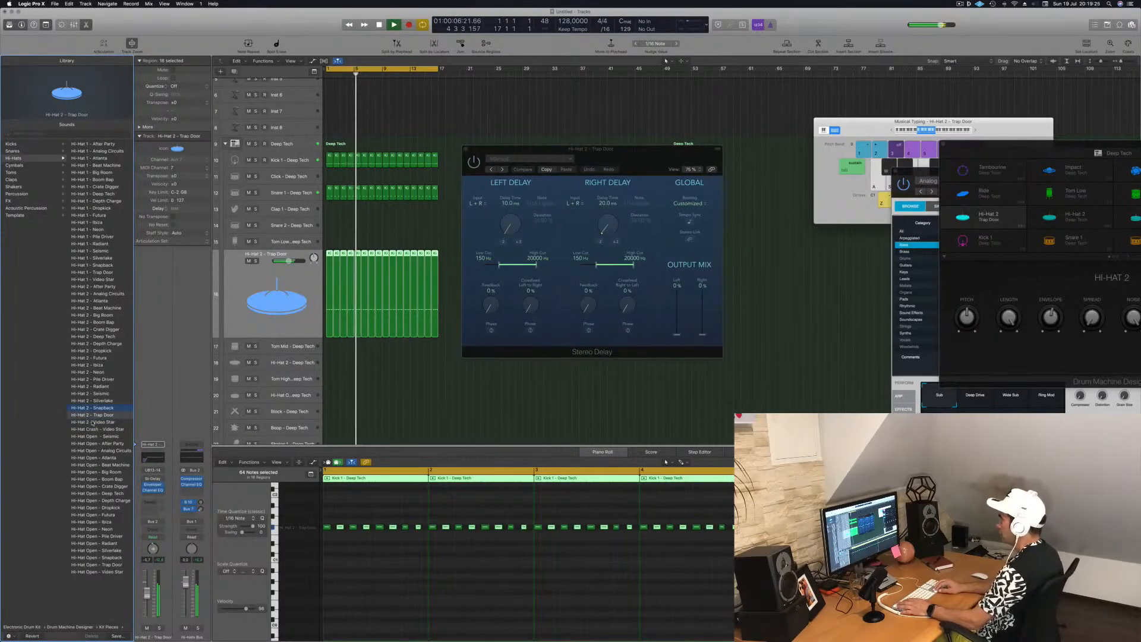
pyautogui.press('Up')
pyautogui.press('Up')
pyautogui.press('Up')
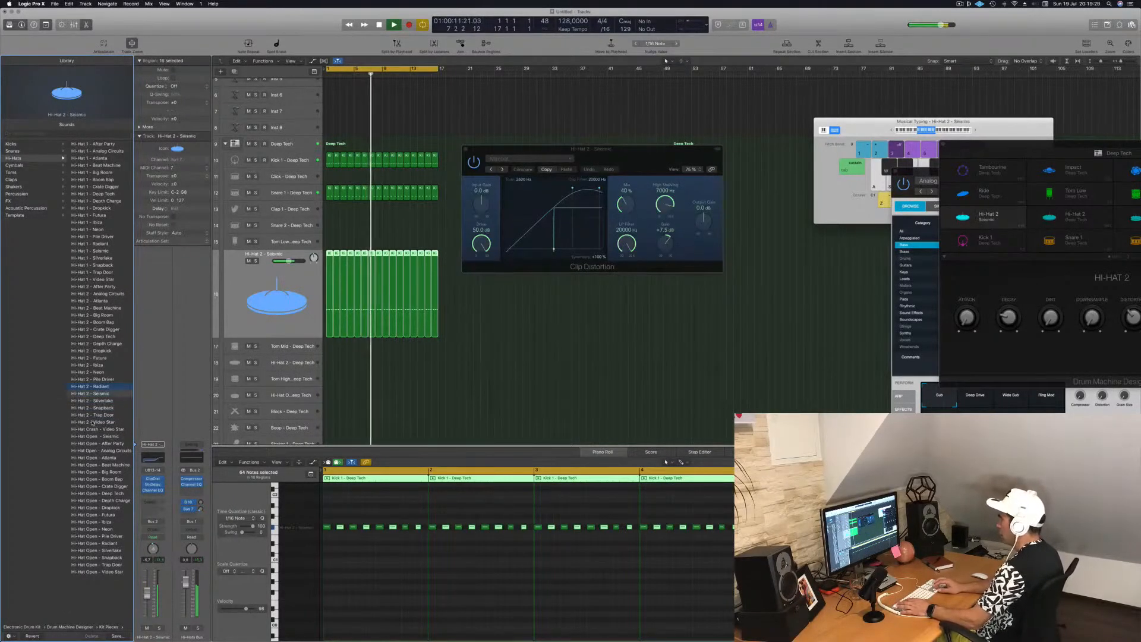
pyautogui.press('Up')
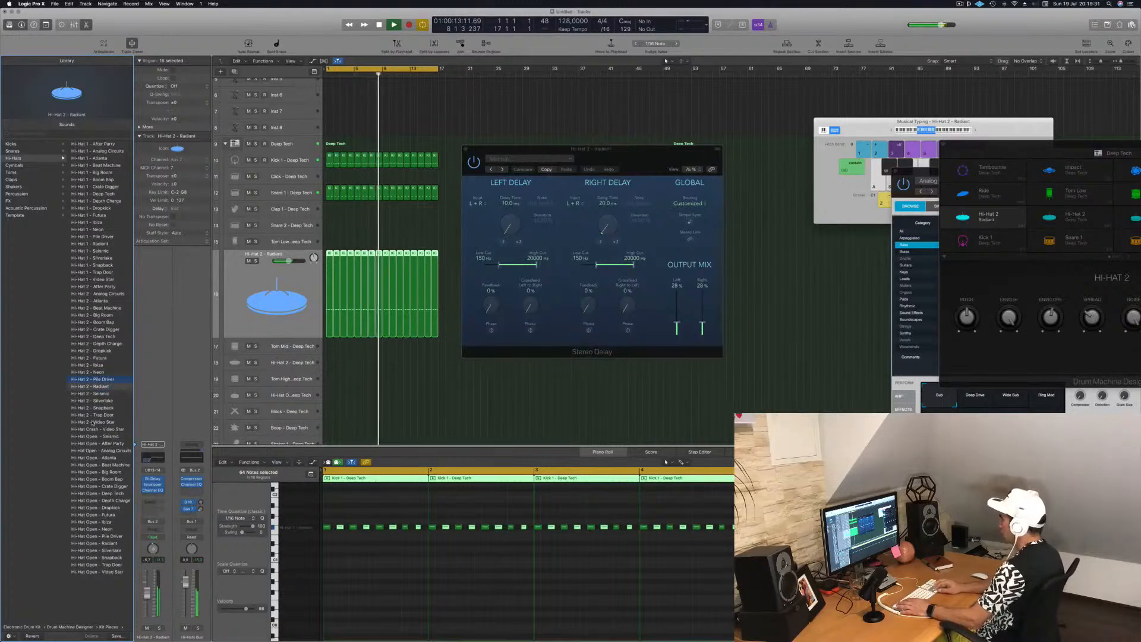
pyautogui.press('Up')
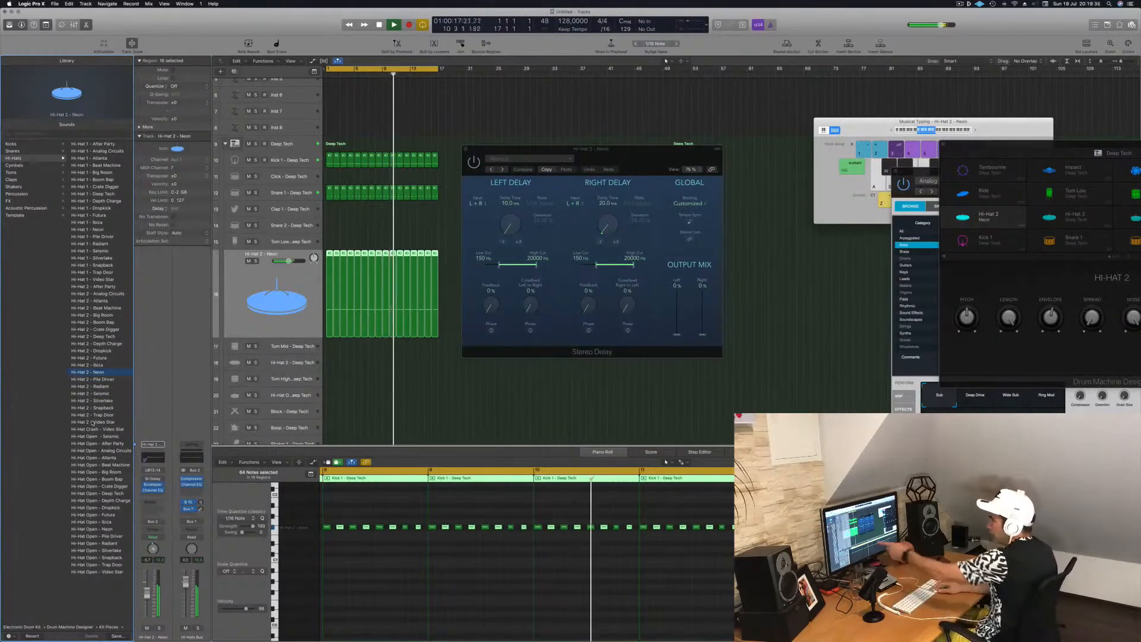
pyautogui.press('Up')
pyautogui.press('Up')
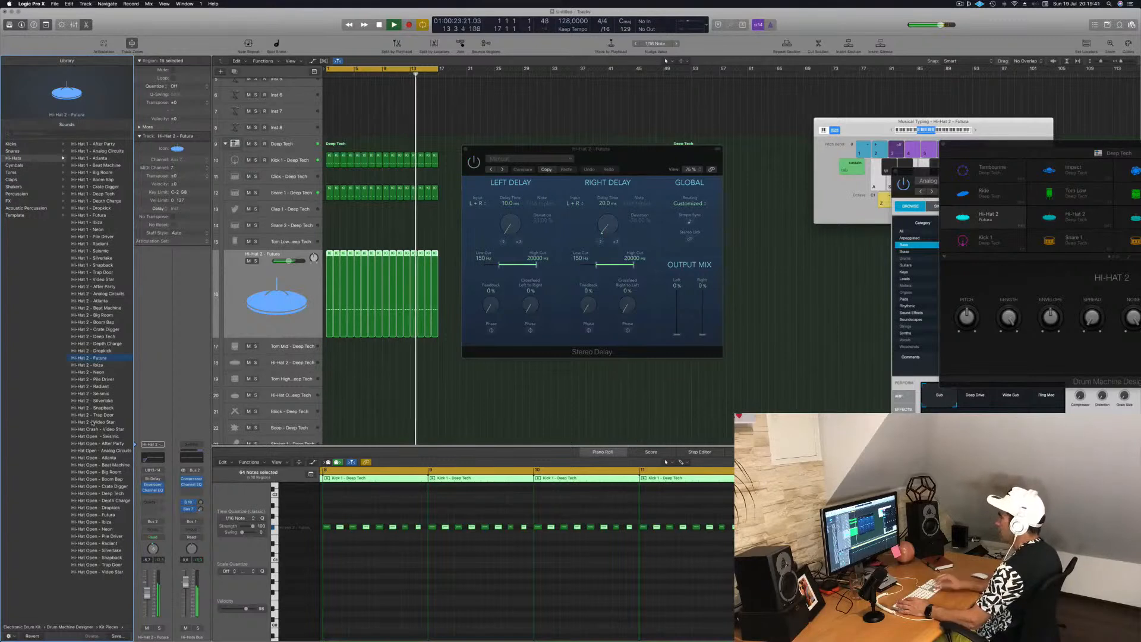
# Load the Dual 1/16 Slap preset in the Hi-Hat 2 - Future track's Stereo Delay and slightly lower the track's volume
pyautogui.click(490, 170)
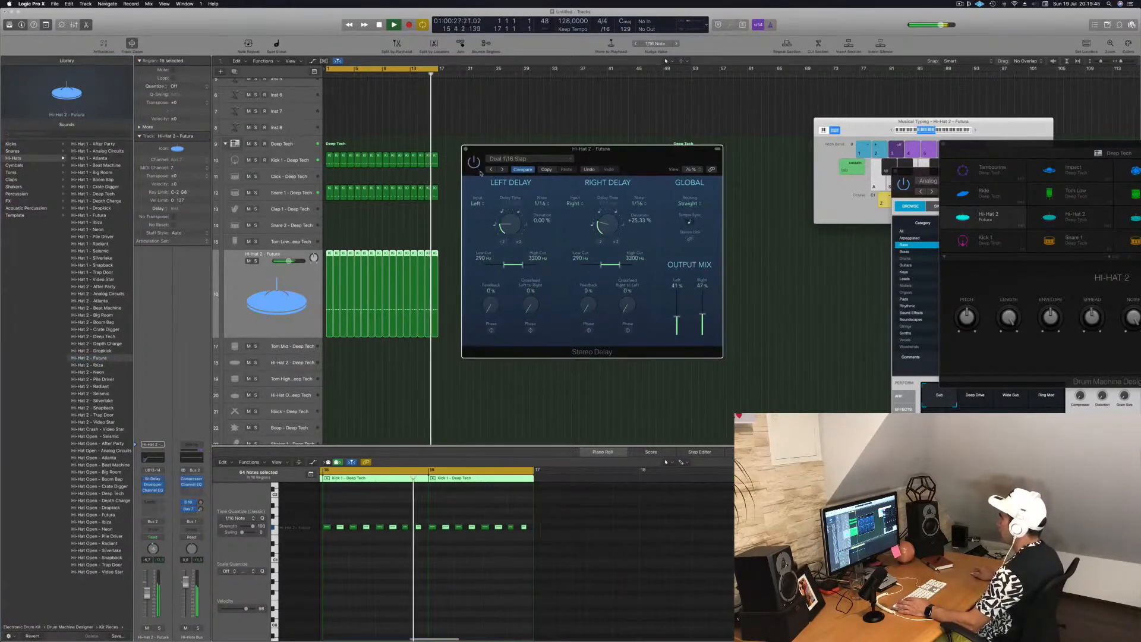
pyautogui.moveTo(569, 169); pyautogui.dragTo(567, 199)
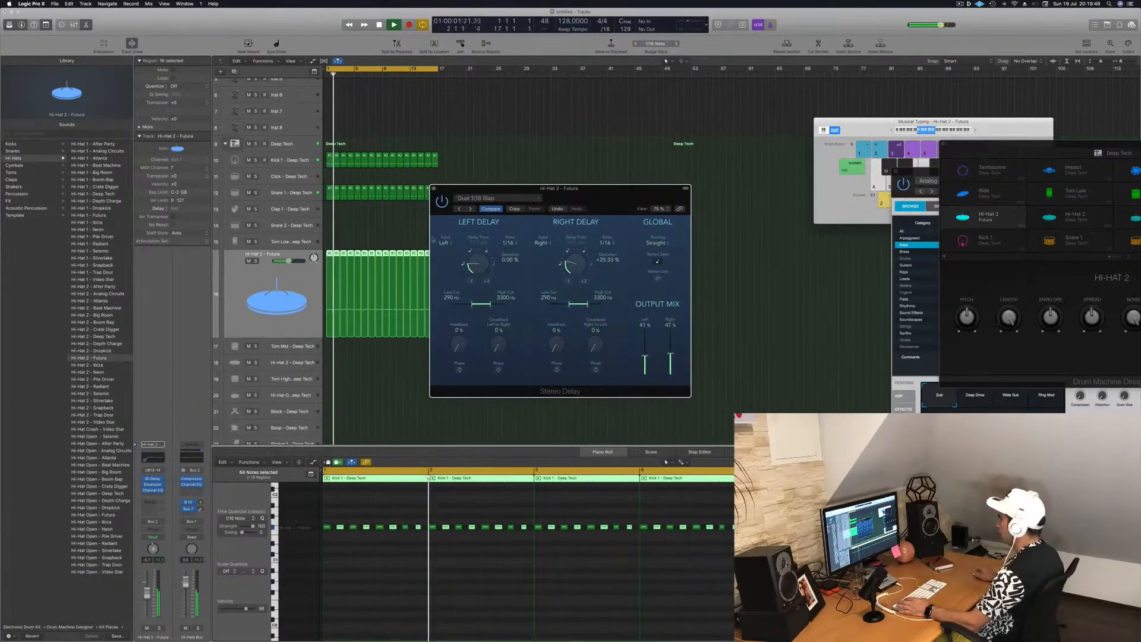
pyautogui.moveTo(147, 593); pyautogui.dragTo(147, 596)
# In the hi-hat track's Channel EQ, set the low cut to 500 Hz and boost the 4800 Hz high shelf by 4.5 dB
pyautogui.click(152, 459)
pyautogui.moveTo(160, 155); pyautogui.dragTo(279, 158)
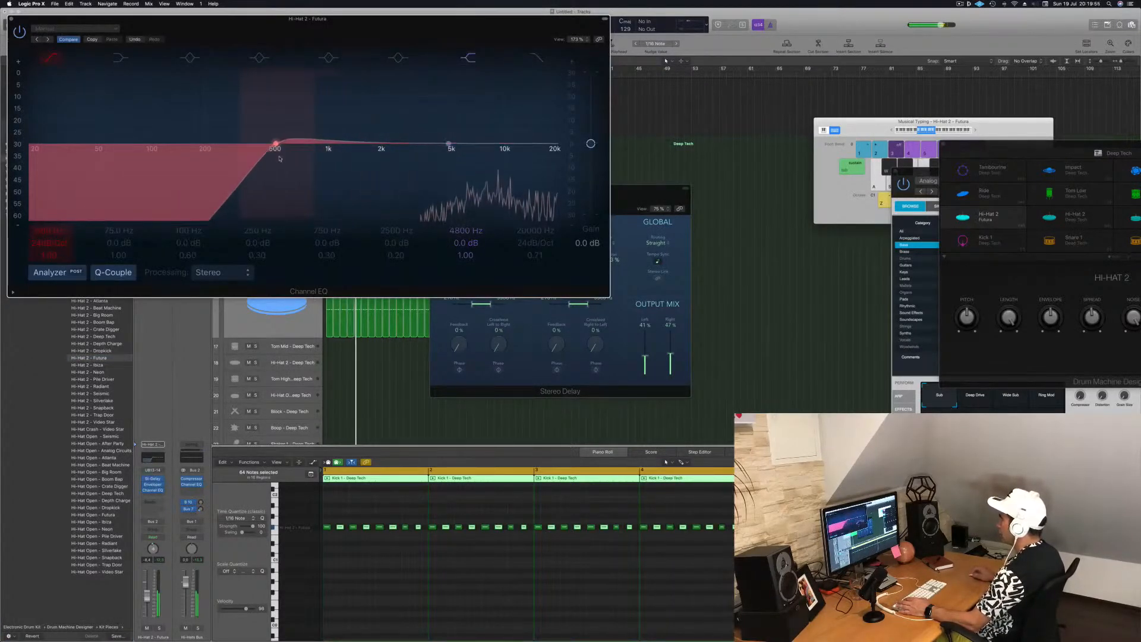
pyautogui.moveTo(461, 244); pyautogui.dragTo(462, 233)
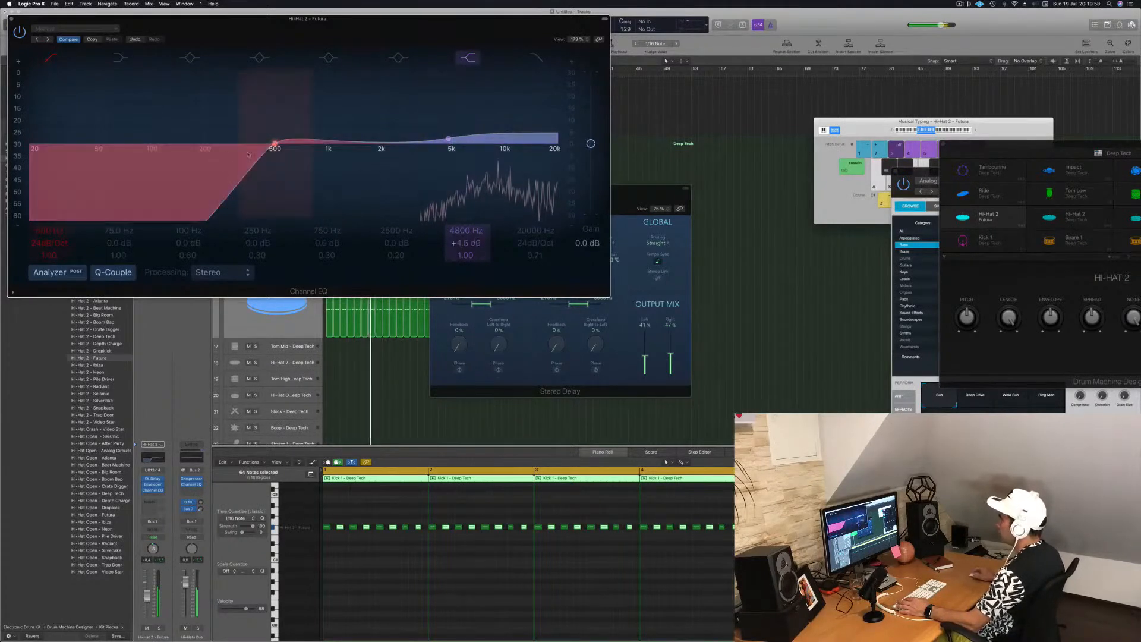
pyautogui.moveTo(160, 33); pyautogui.dragTo(252, 44)
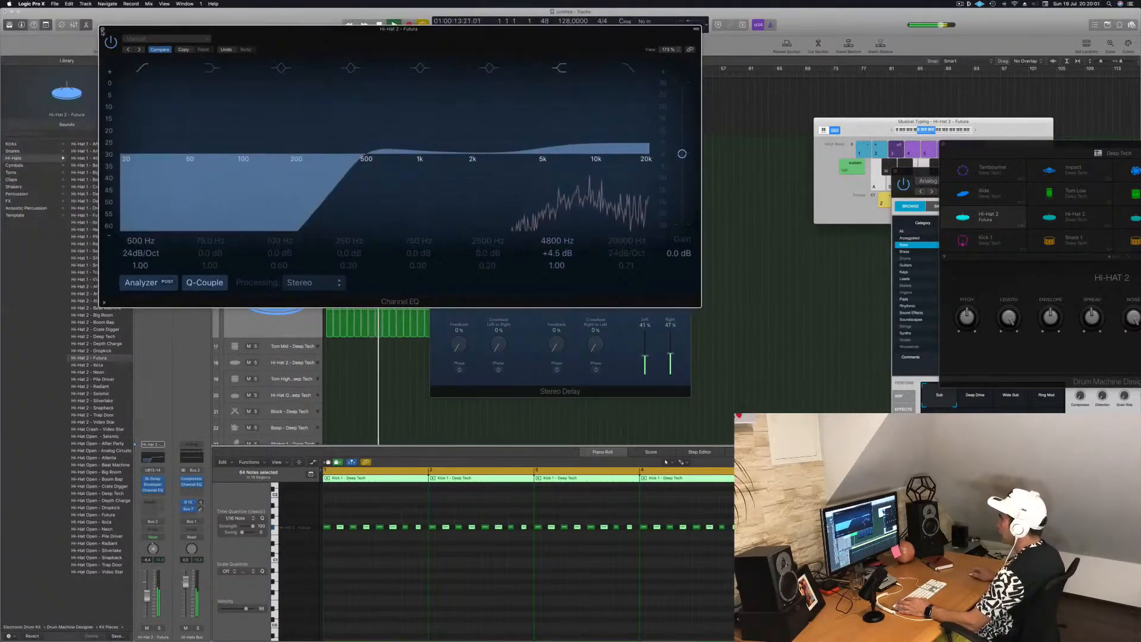
pyautogui.click(102, 29)
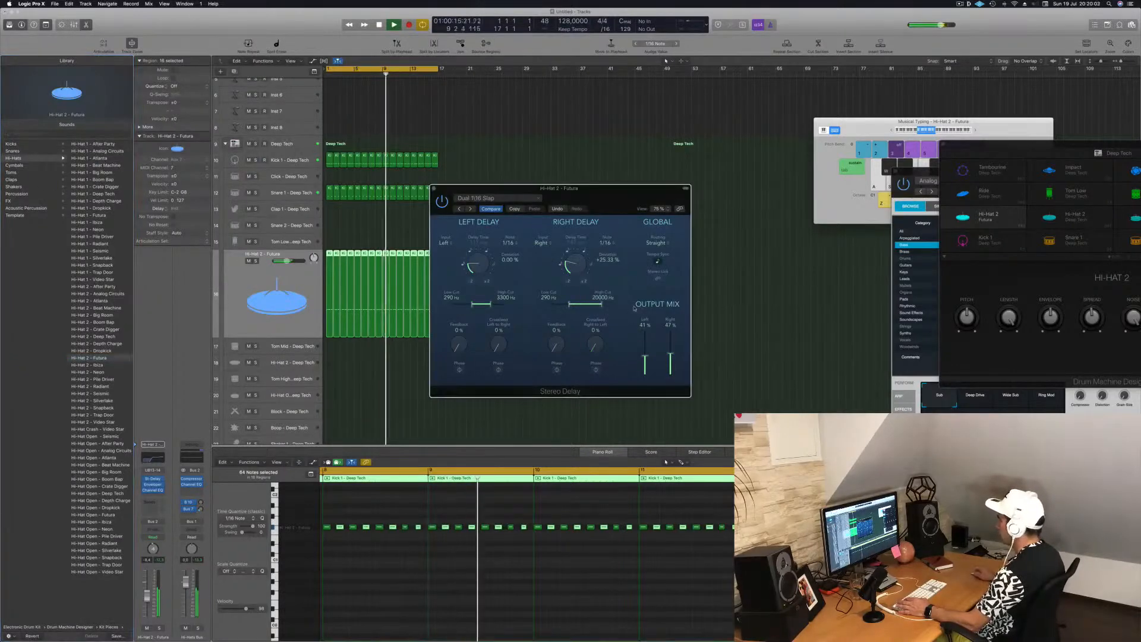
# Set the Stereo Delay's high cut to 20000 Hz on both sides and lower the hi-hat track's volume further
pyautogui.moveTo(581, 194); pyautogui.dragTo(684, 201)
pyautogui.press('Return')
pyautogui.moveTo(147, 599); pyautogui.dragTo(147, 607)
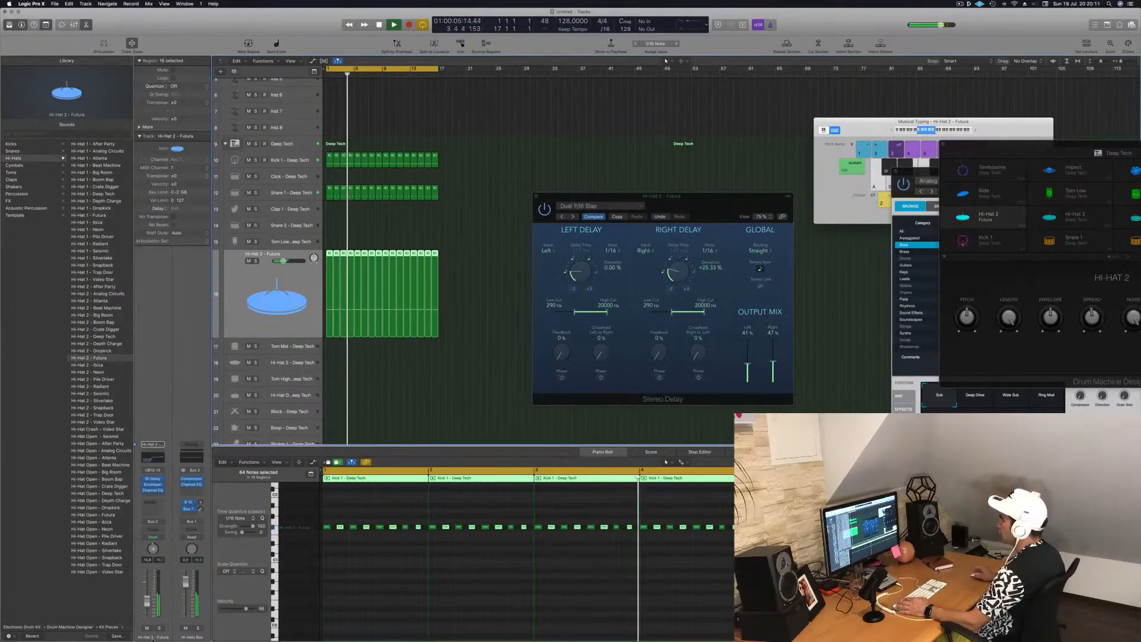
pyautogui.moveTo(705, 205); pyautogui.dragTo(603, 236)
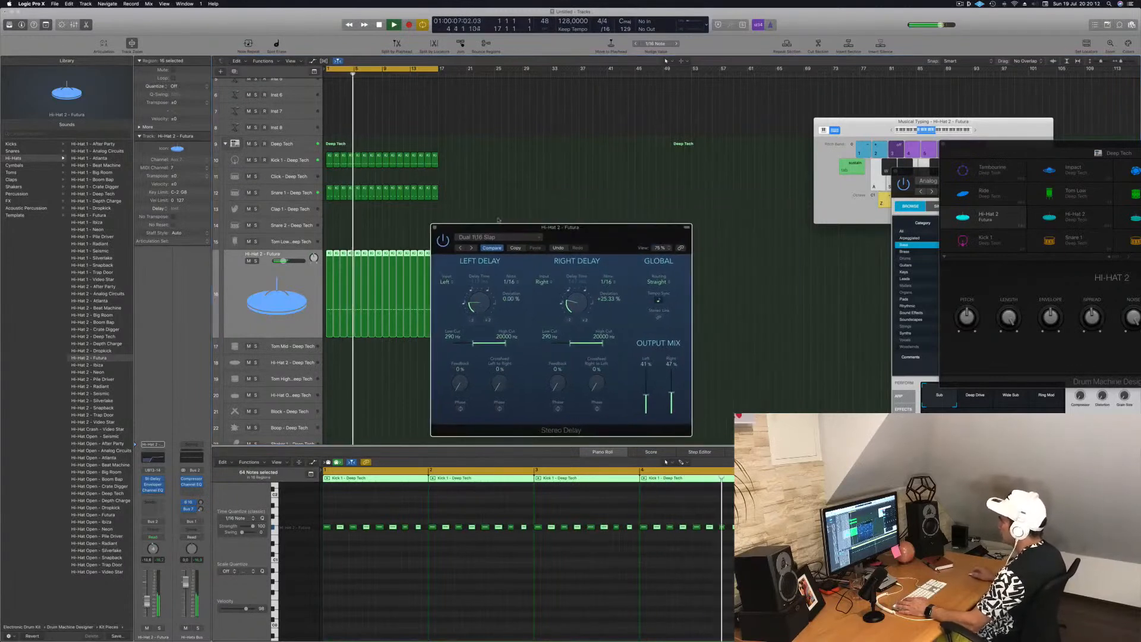
pyautogui.click(434, 226)
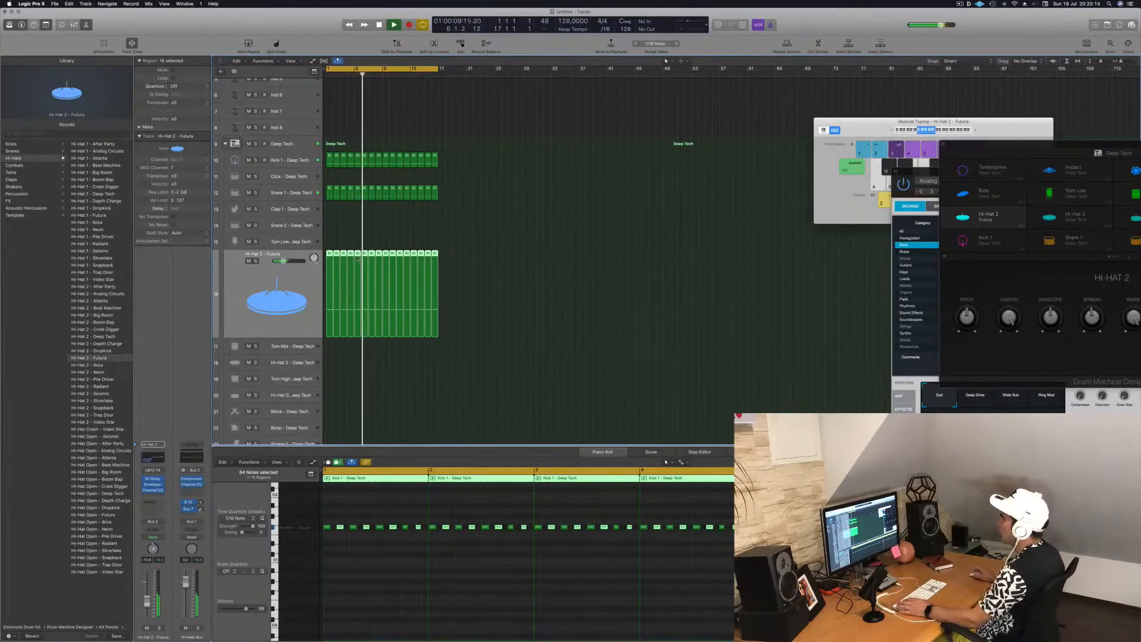
# Copy the bar 1 kick region onto the open hi-hat track and move its notes to the off-beats at the open hi-hat pitch
pyautogui.scroll(-3, 351, 236)
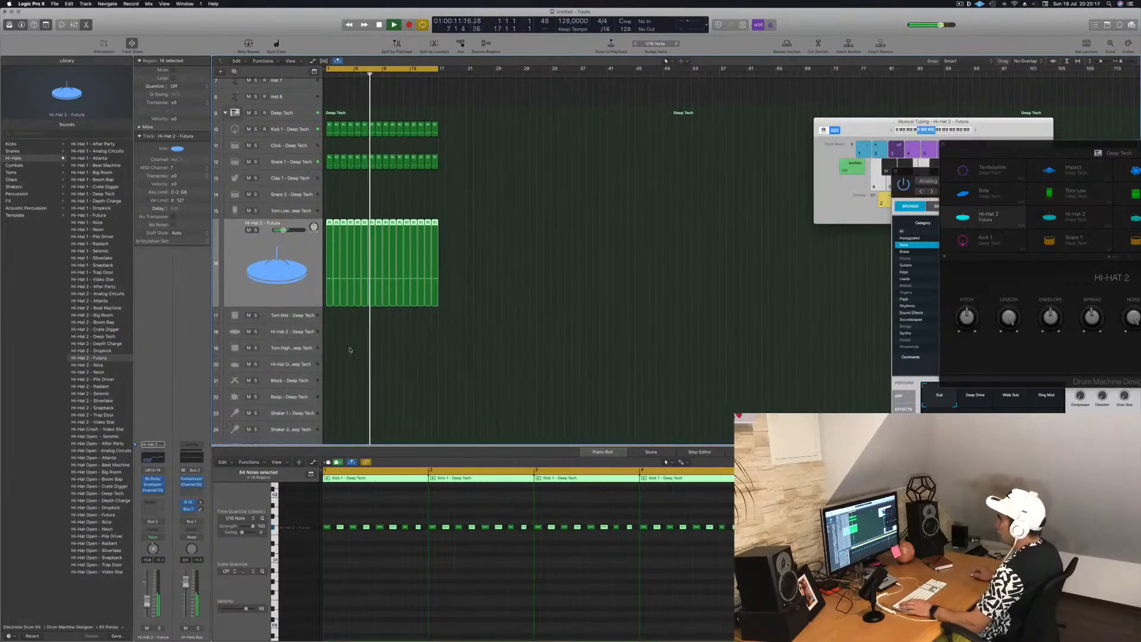
pyautogui.click(329, 129)
pyautogui.moveTo(330, 186); pyautogui.dragTo(327, 374)
pyautogui.moveTo(414, 551); pyautogui.dragTo(328, 575)
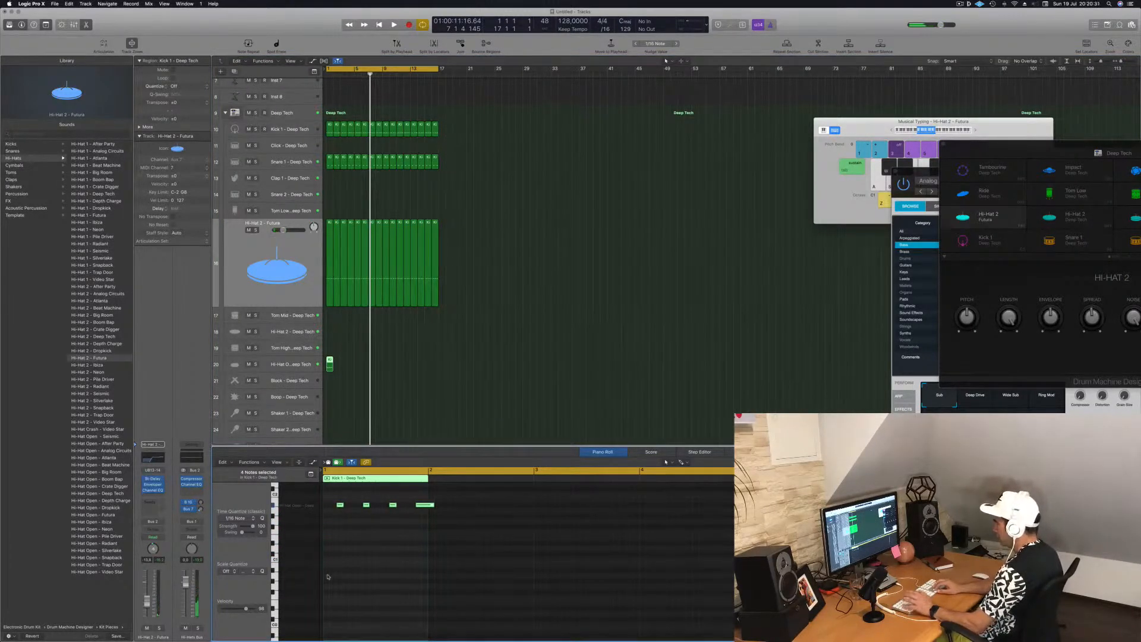
# Shorten all four open hi-hat notes and play the result back
pyautogui.press('space')
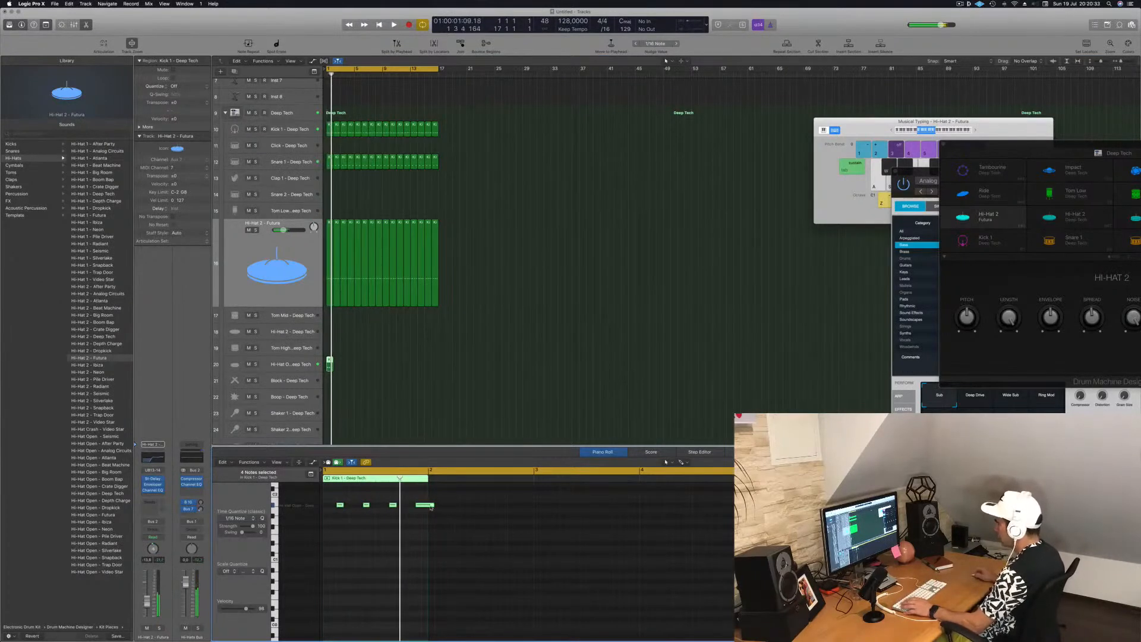
pyautogui.moveTo(433, 507); pyautogui.dragTo(422, 510)
pyautogui.press('space')
pyautogui.press('space')
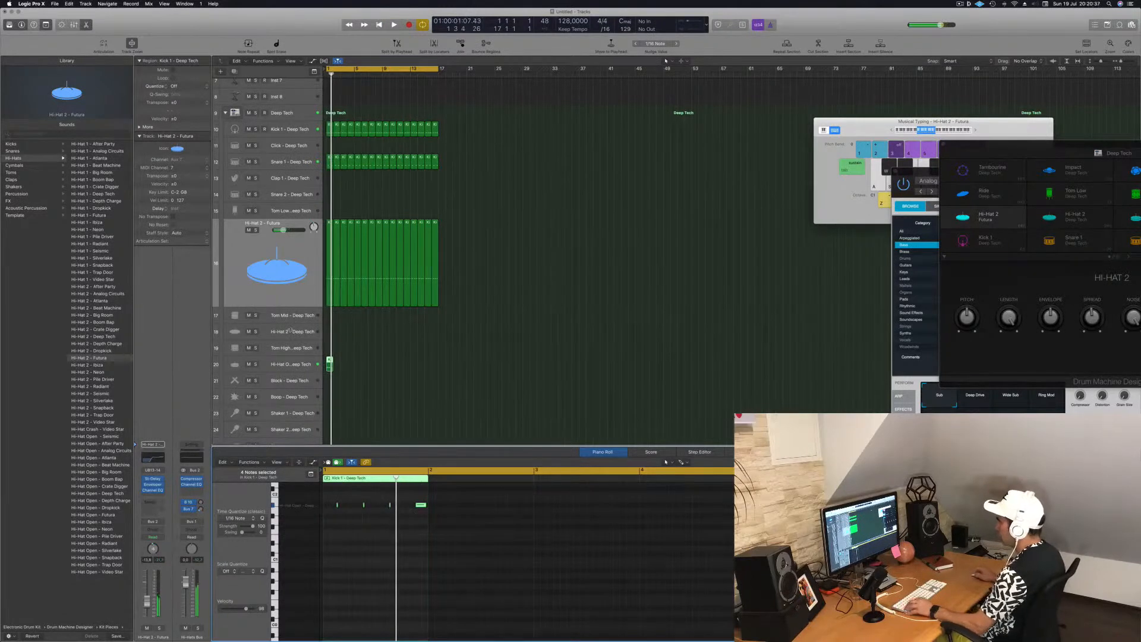
# Repeat the bar 1 open hi-hat region across all 16 bars and play the loop
pyautogui.moveTo(330, 364); pyautogui.dragTo(404, 367)
pyautogui.keyDown('shift'); pyautogui.click(328, 365); pyautogui.keyUp('shift')
pyautogui.press('space')
pyautogui.scroll(2, 445, 325)
pyautogui.scroll(1, 464, 323)
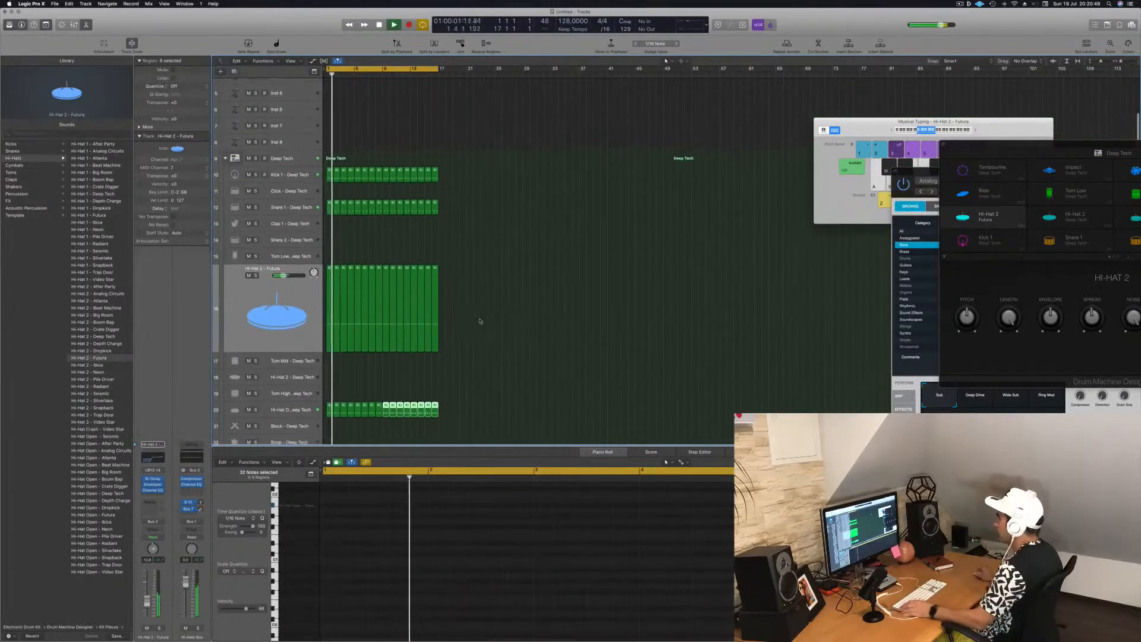
# Listen to the loop from the start while checking the open hi-hat and Hi-Hat 2 Futura tracks
pyautogui.scroll(-2, 484, 320)
pyautogui.scroll(-2, 483, 320)
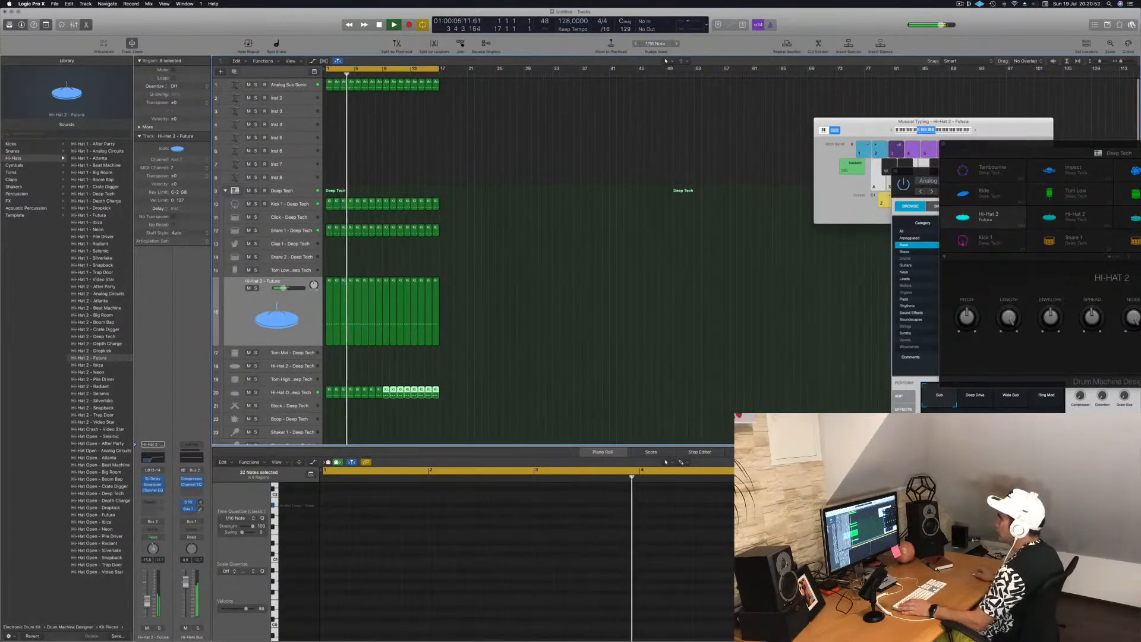
pyautogui.press('Return')
pyautogui.click(300, 393)
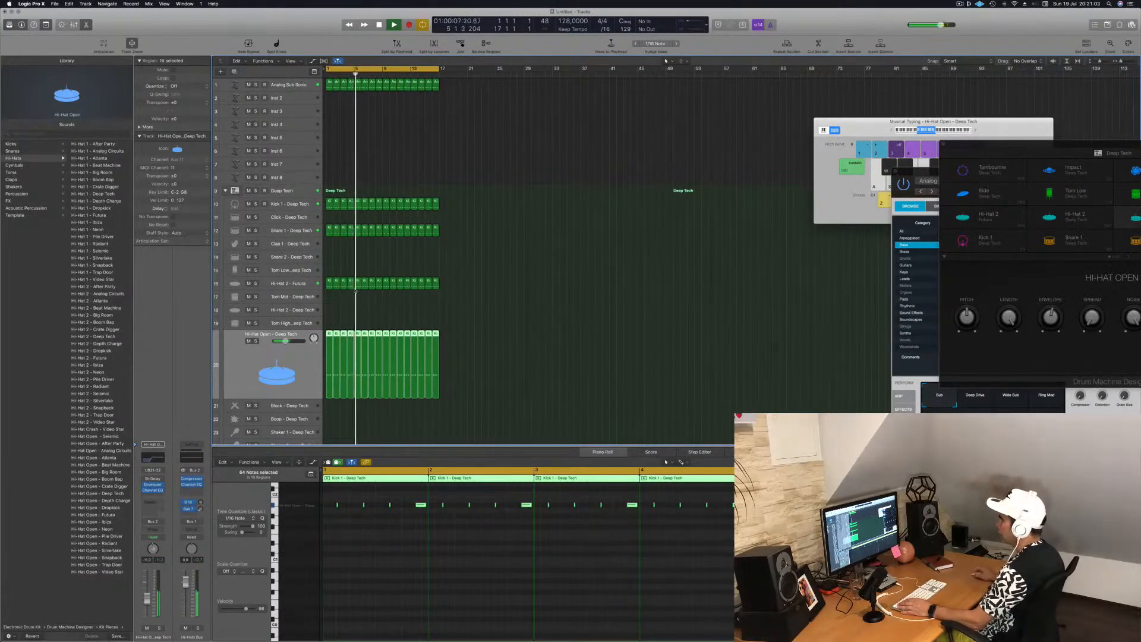
pyautogui.click(297, 284)
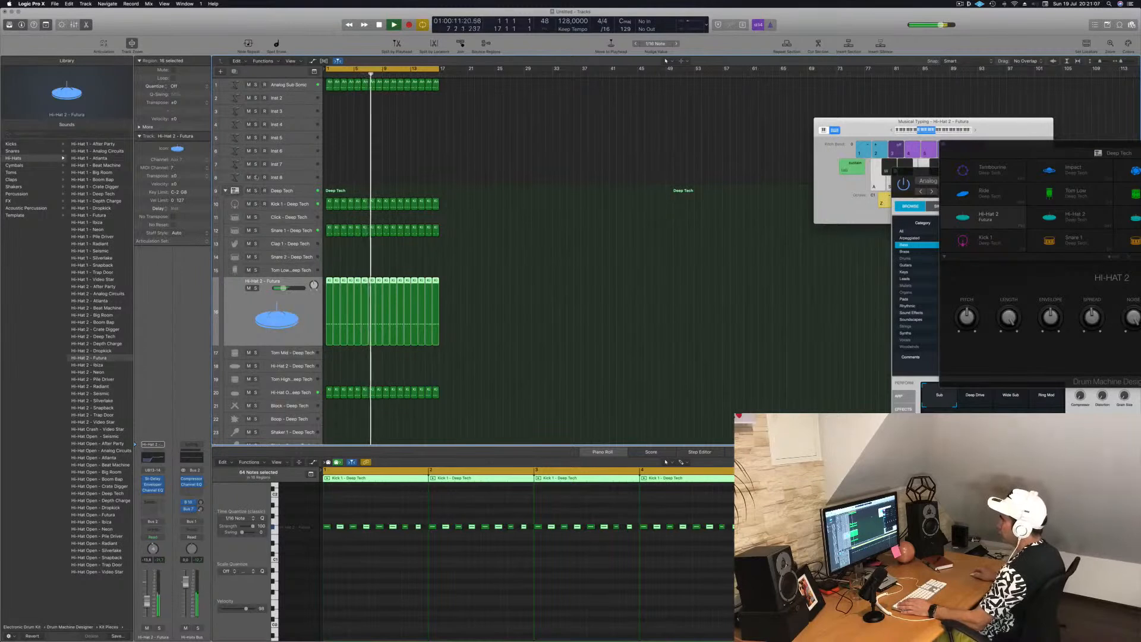
# Create a second Deep Tech drum kit track with duplicate settings below the first kit
pyautogui.click(289, 190)
pyautogui.rightClick(294, 194)
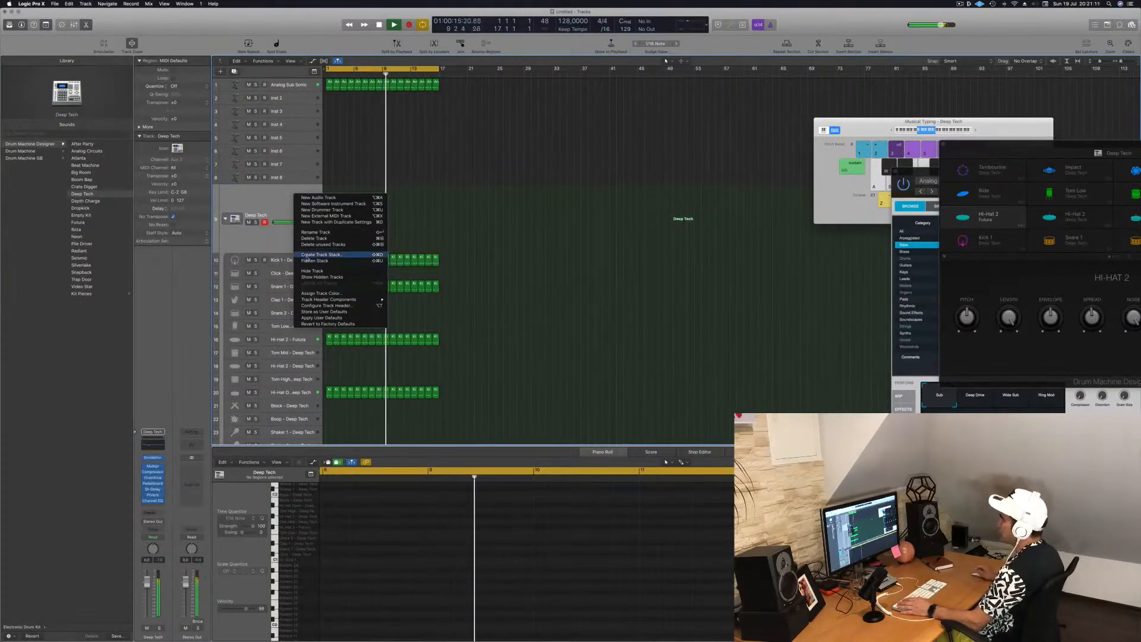
pyautogui.click(271, 207)
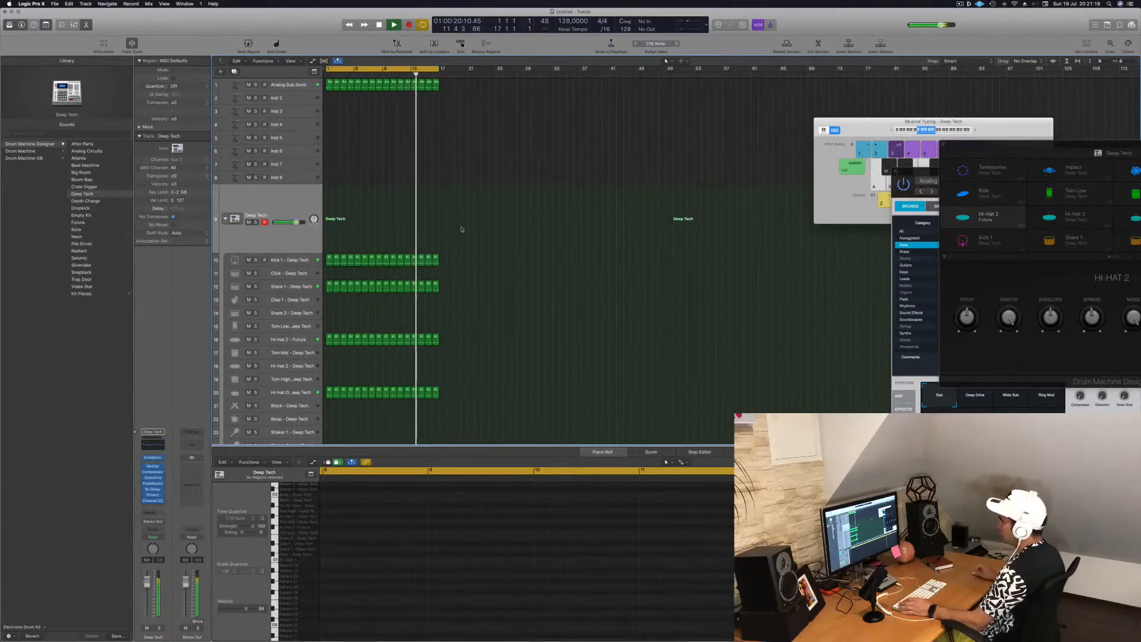
pyautogui.scroll(-6, 509, 254)
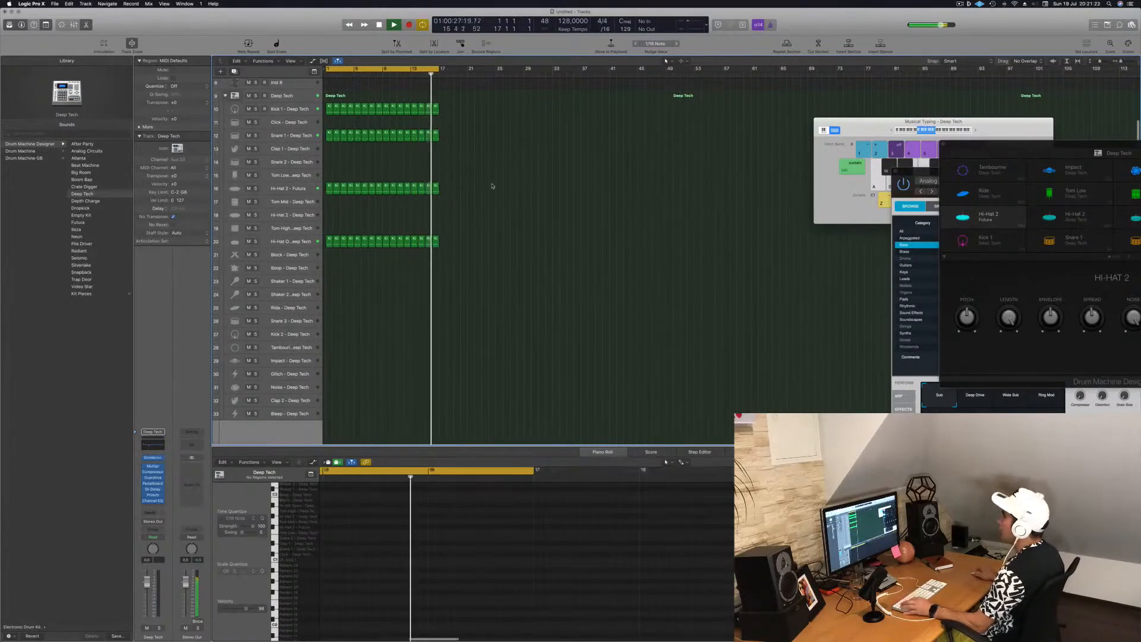
pyautogui.press('space')
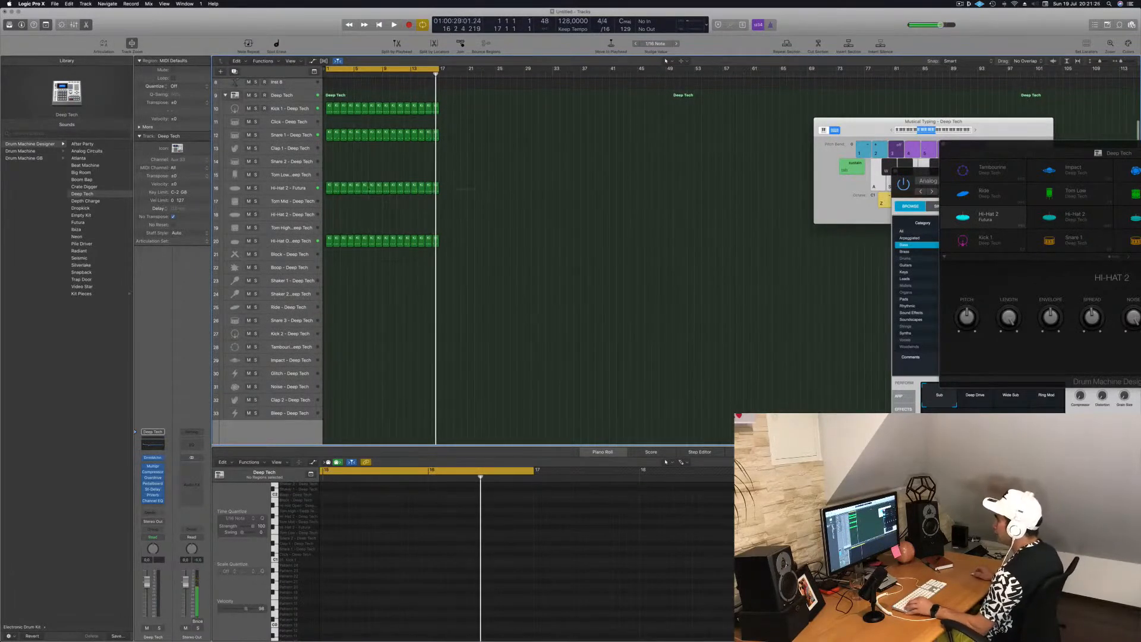
pyautogui.click(321, 192)
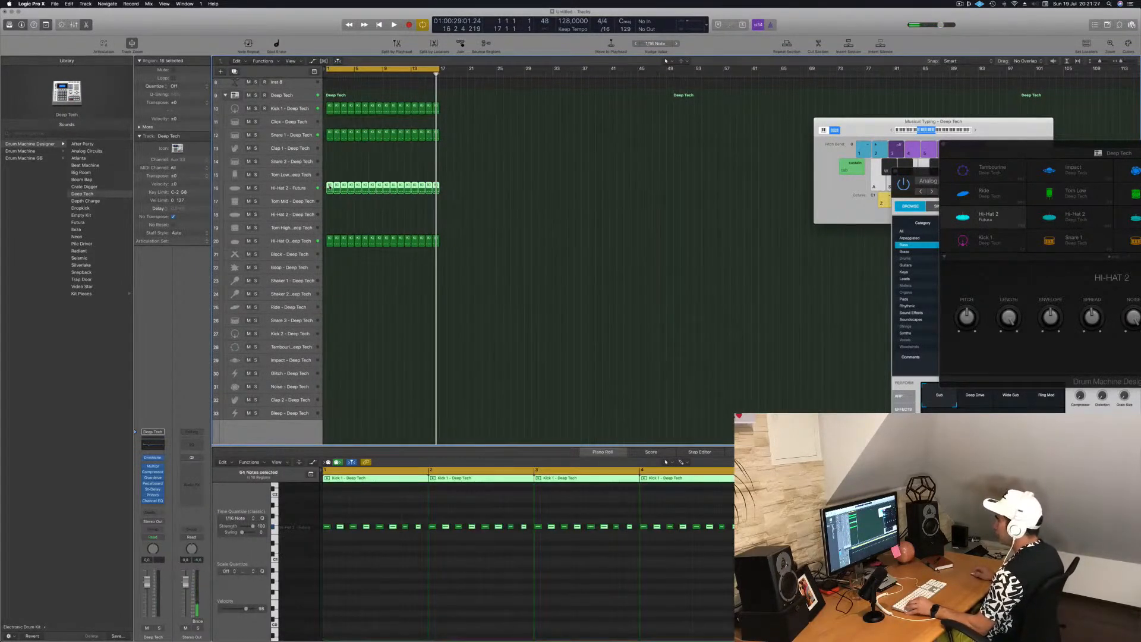
pyautogui.scroll(-3, 494, 240)
# Move all 16 open hi-hat regions onto the Hi-Hat 2 track of the second Deep Tech kit and play the result
pyautogui.moveTo(467, 175); pyautogui.dragTo(324, 173)
pyautogui.scroll(-2, 321, 161)
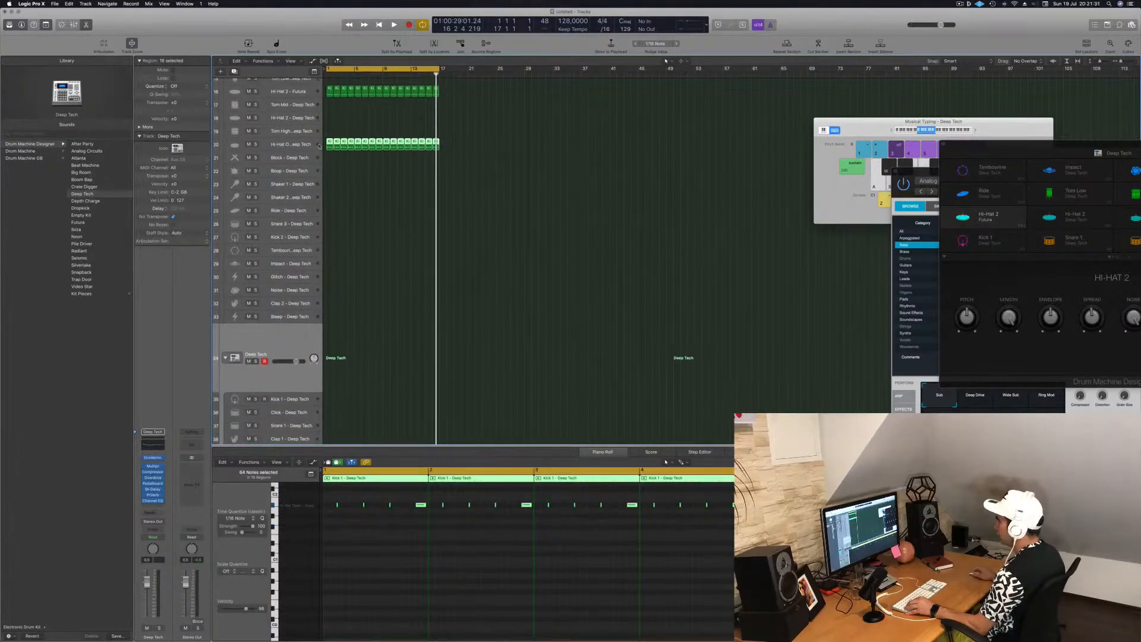
pyautogui.scroll(-2, 370, 265)
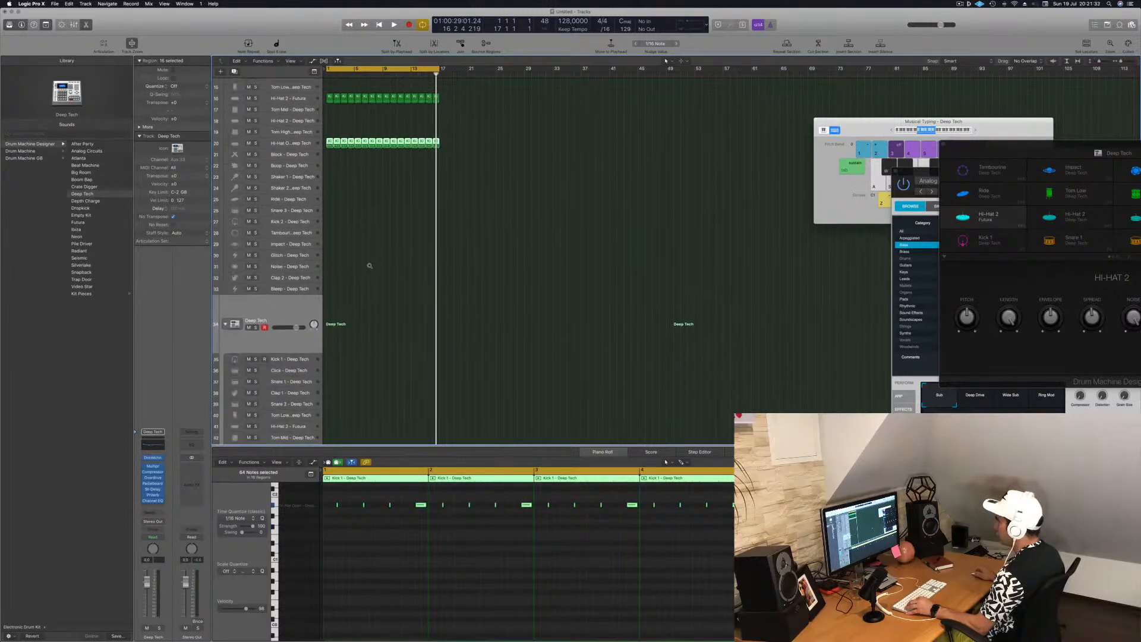
pyautogui.scroll(-2, 369, 266)
pyautogui.scroll(-2, 373, 272)
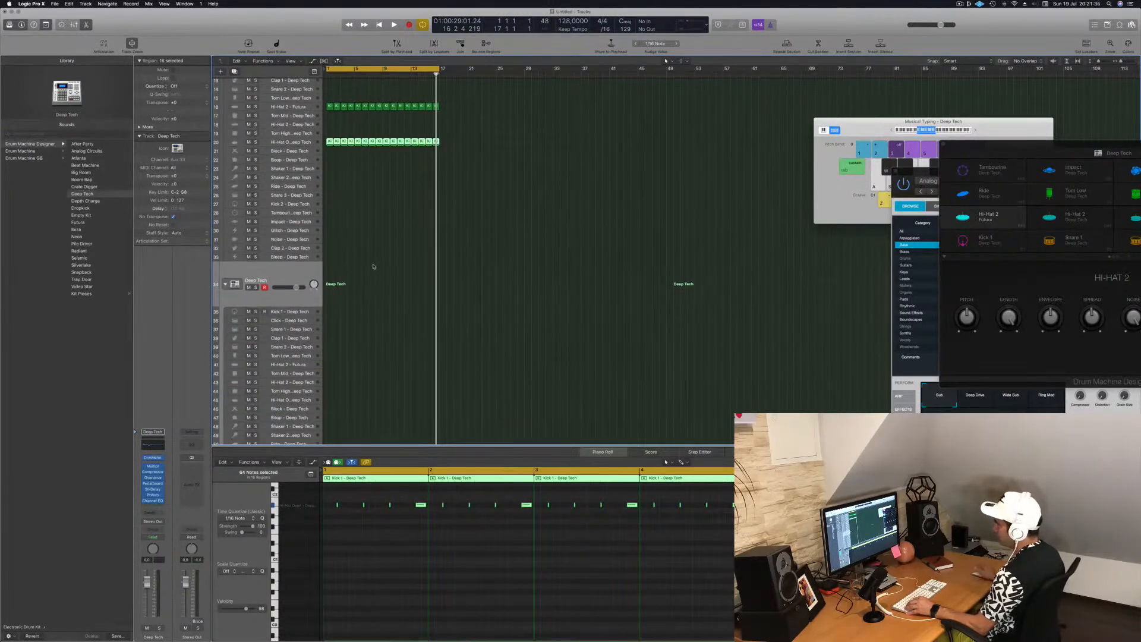
pyautogui.scroll(-1, 370, 261)
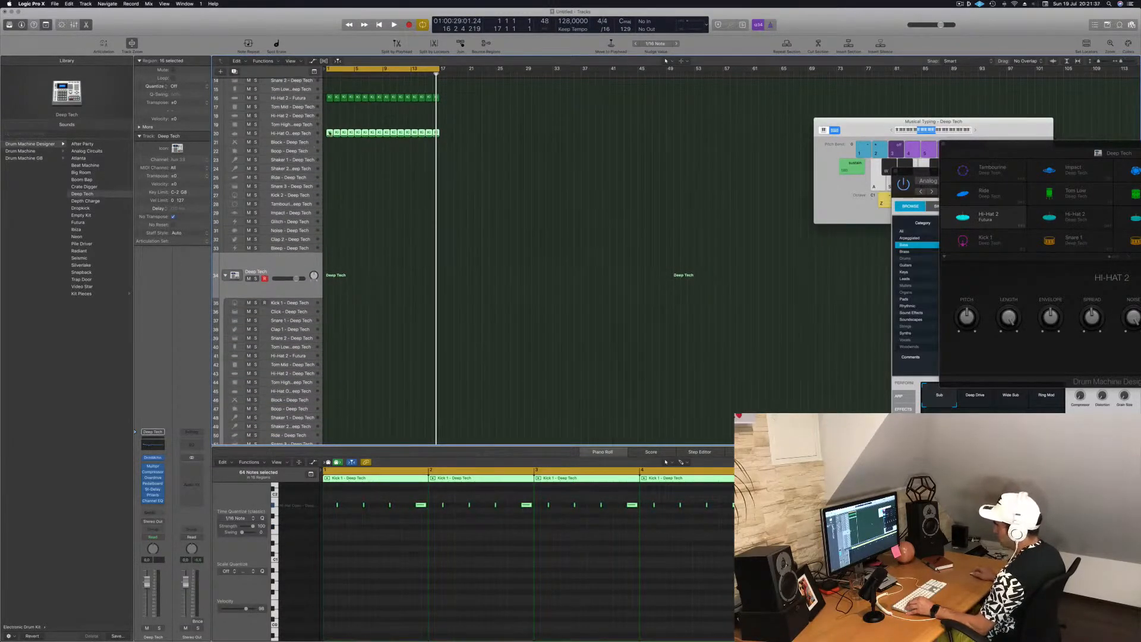
pyautogui.moveTo(327, 132); pyautogui.dragTo(331, 377)
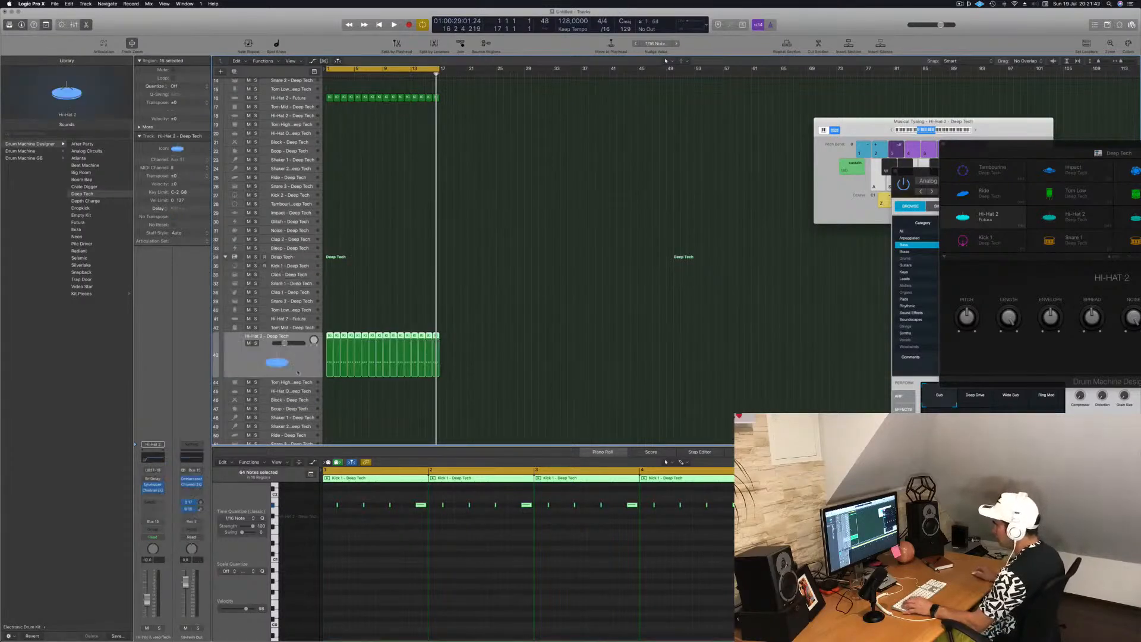
pyautogui.press('space')
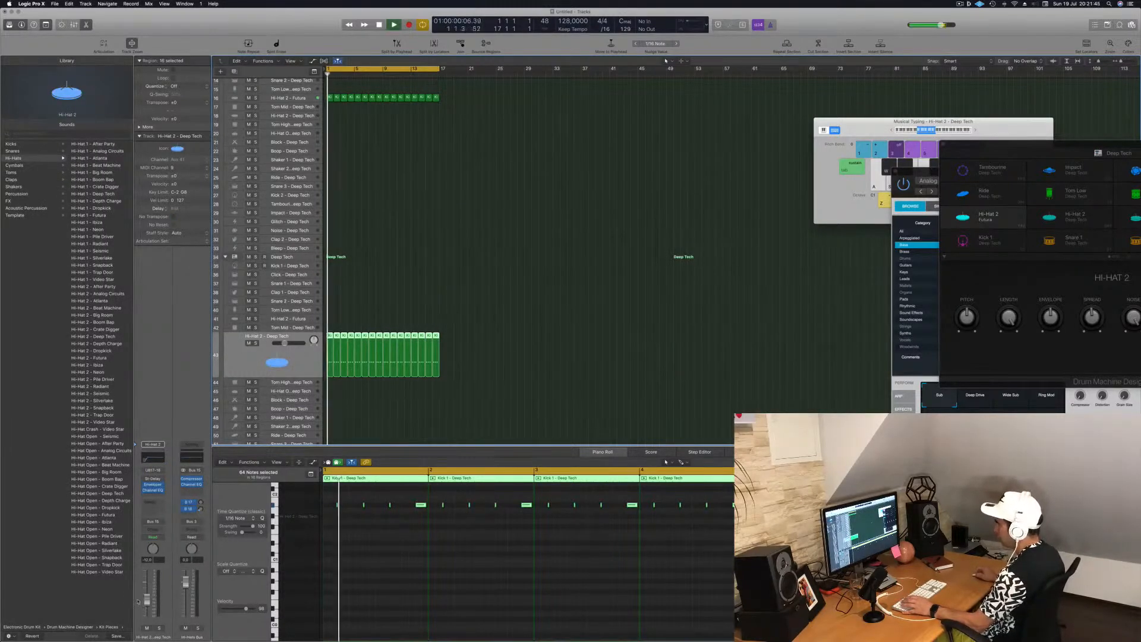
# Try deleting the Hi-Hat 2 Futura regions and moving the open hi-hat regions onto the second kit's open hi-hat track
pyautogui.scroll(3, 461, 155)
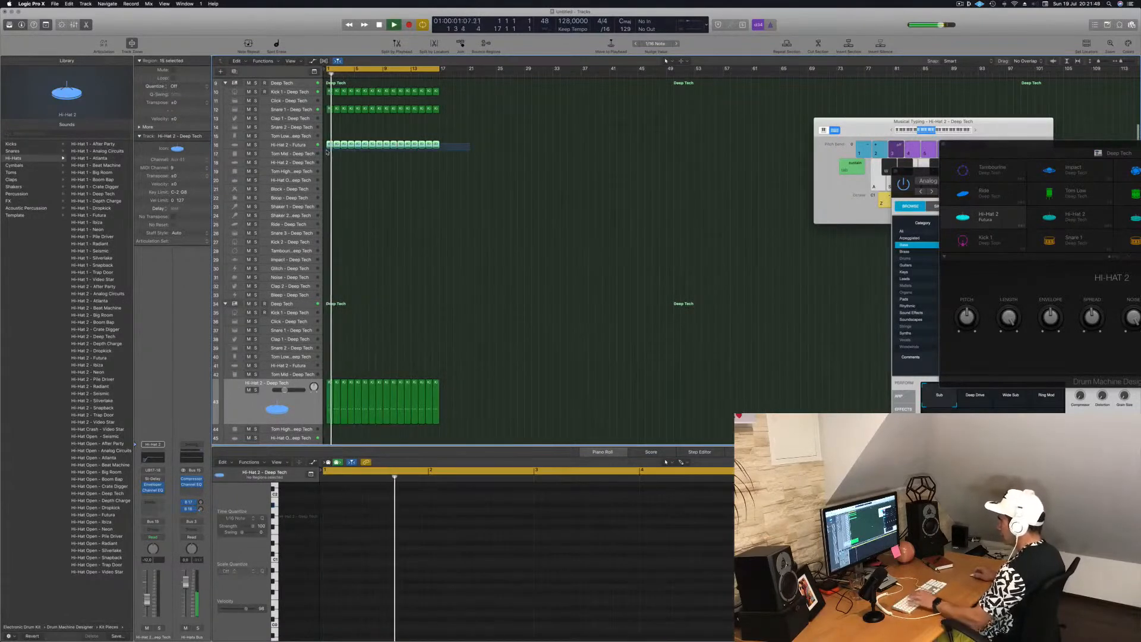
pyautogui.click(407, 262)
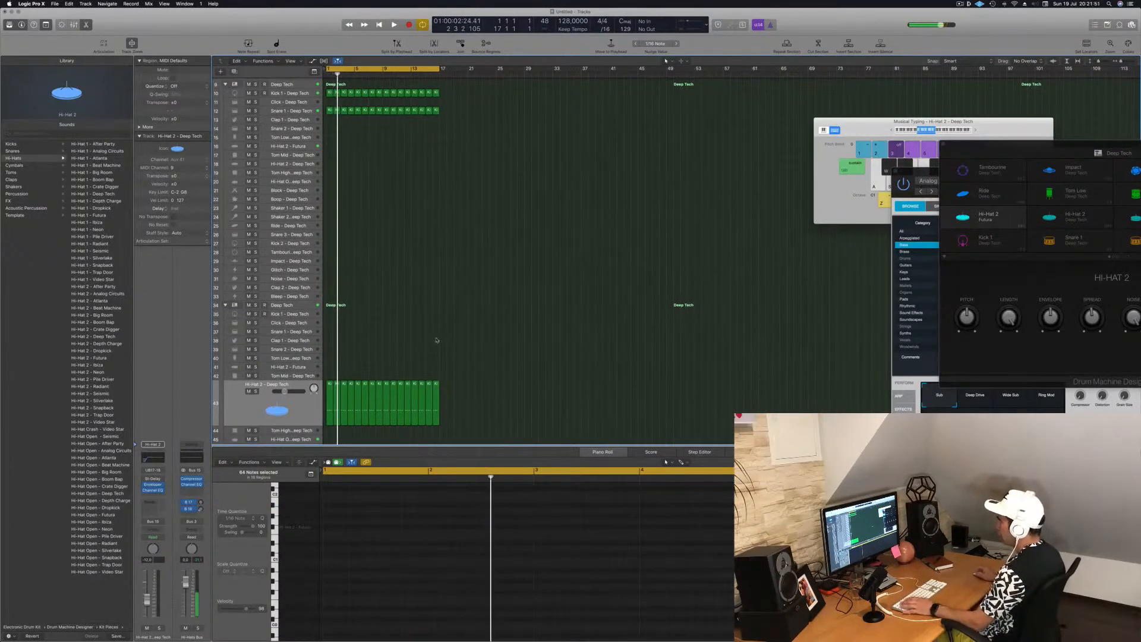
pyautogui.press('space')
pyautogui.scroll(-3, 473, 354)
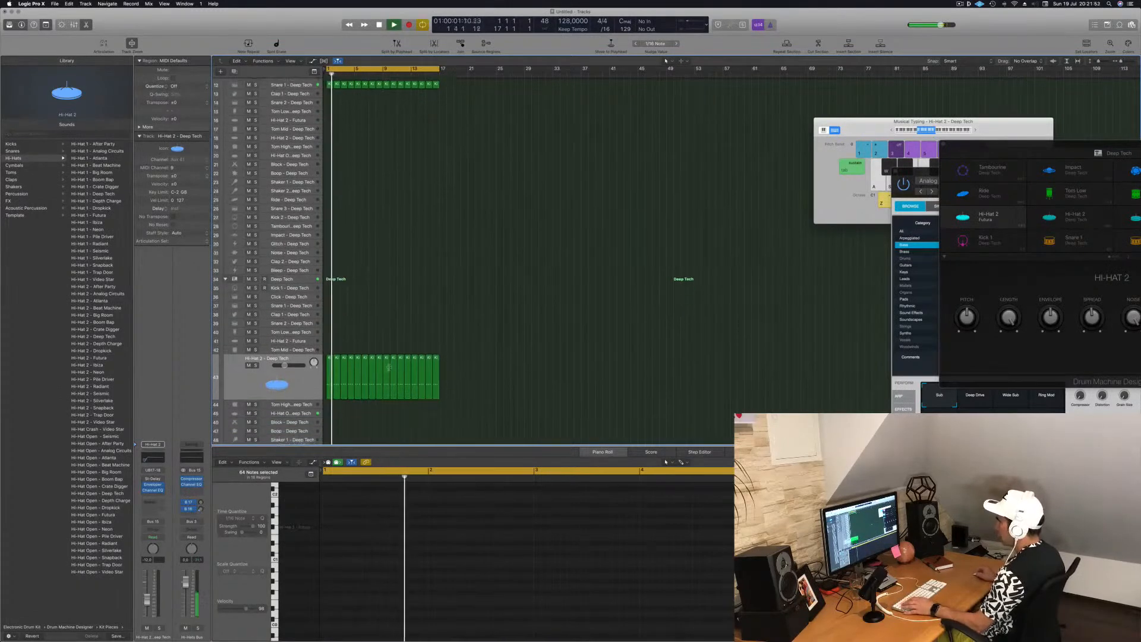
pyautogui.moveTo(453, 361); pyautogui.dragTo(326, 409)
pyautogui.scroll(6, 420, 293)
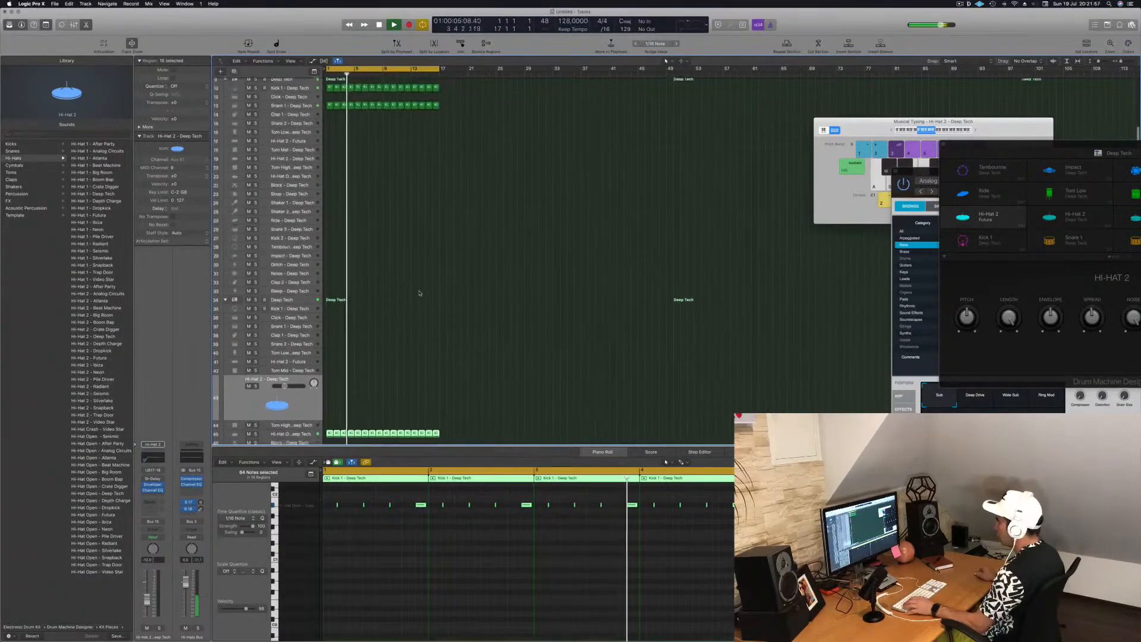
# Undo the open hi-hat region move and the deletion of the Hi-Hat 2 Futura regions
pyautogui.press('super+z')
pyautogui.press('super+z')
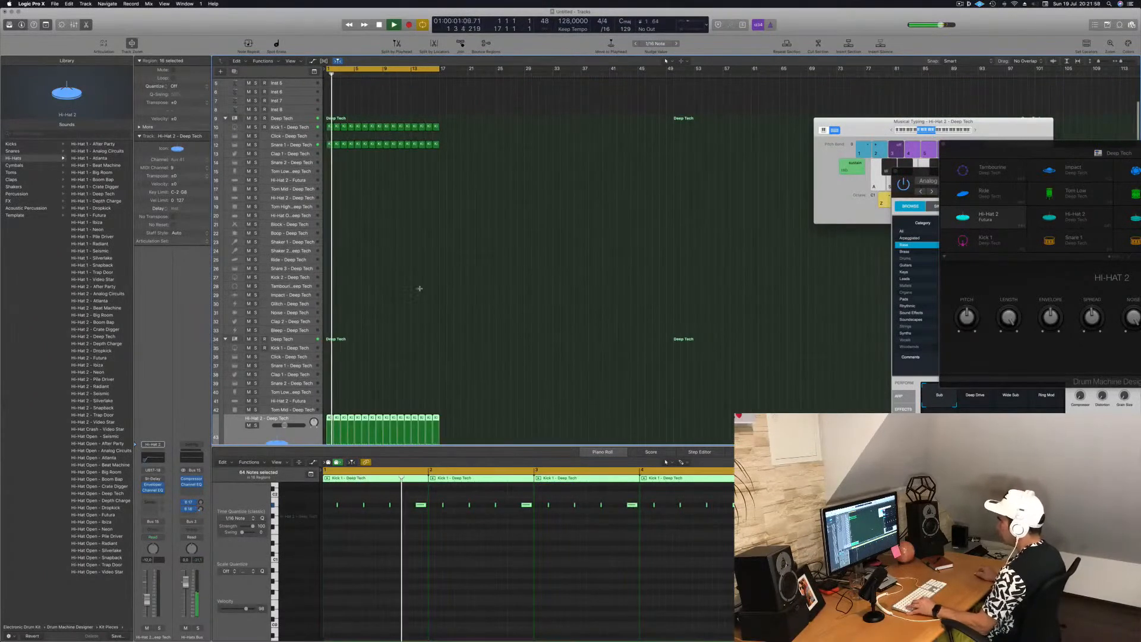
pyautogui.scroll(-8, 422, 290)
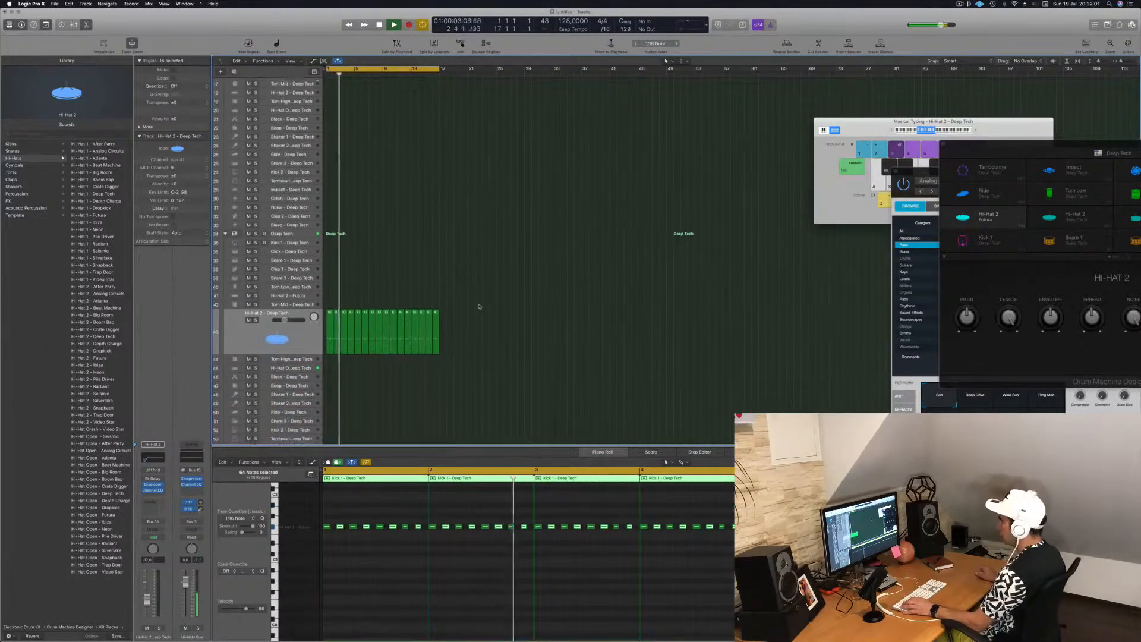
# Move the open hi-hat regions onto the second kit's open hi-hat track and lower that kit's volume slightly
pyautogui.moveTo(391, 293); pyautogui.dragTo(391, 331)
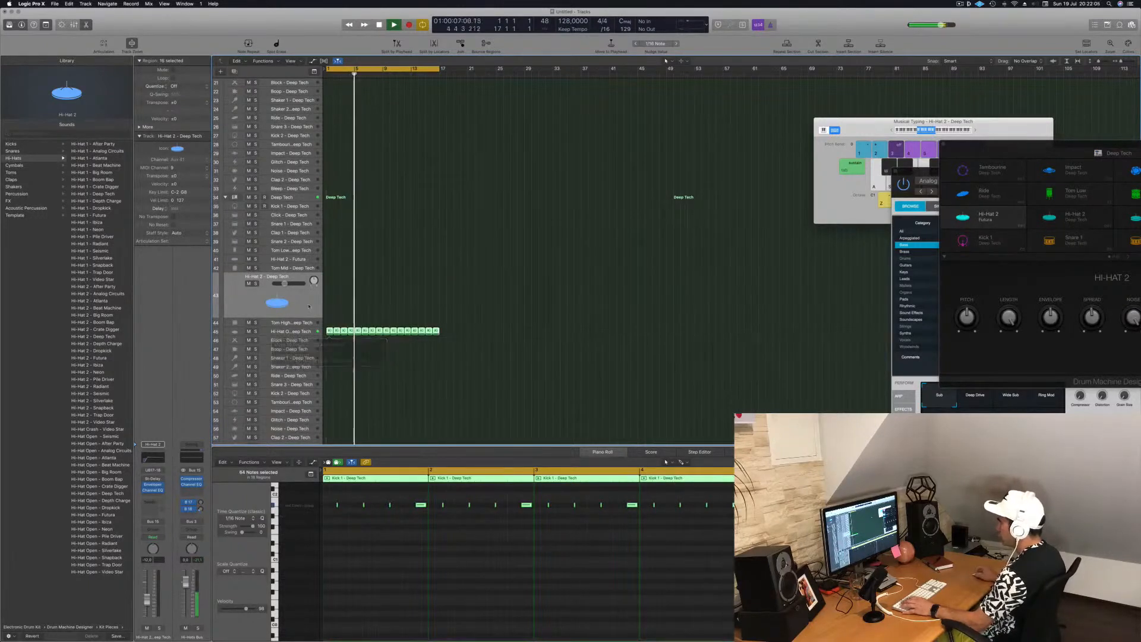
pyautogui.click(295, 194)
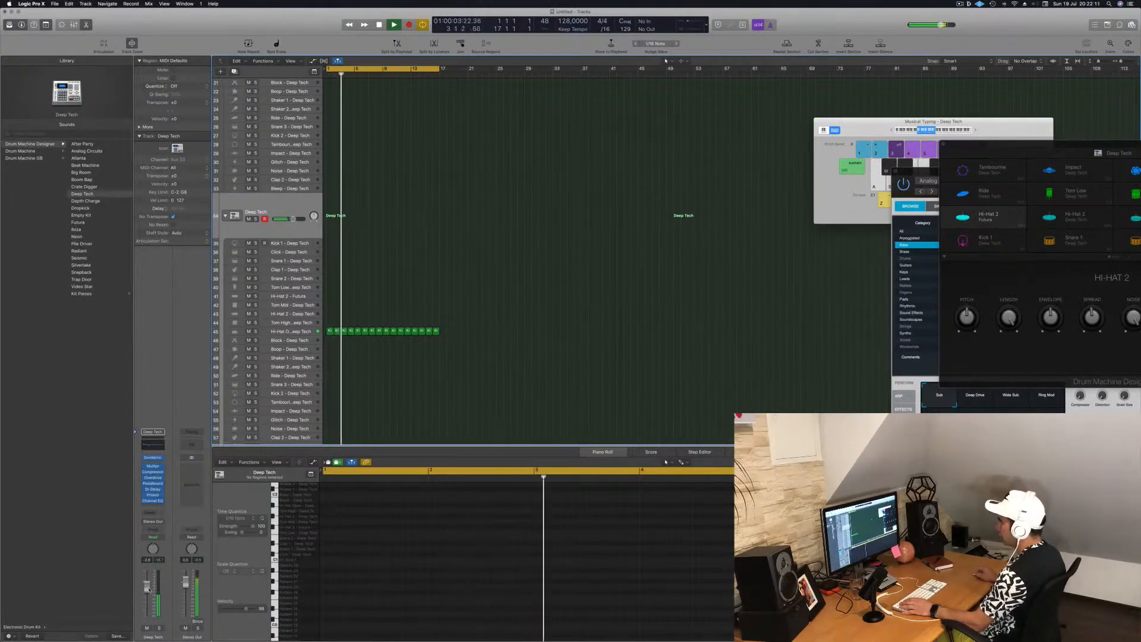
pyautogui.scroll(8, 315, 427)
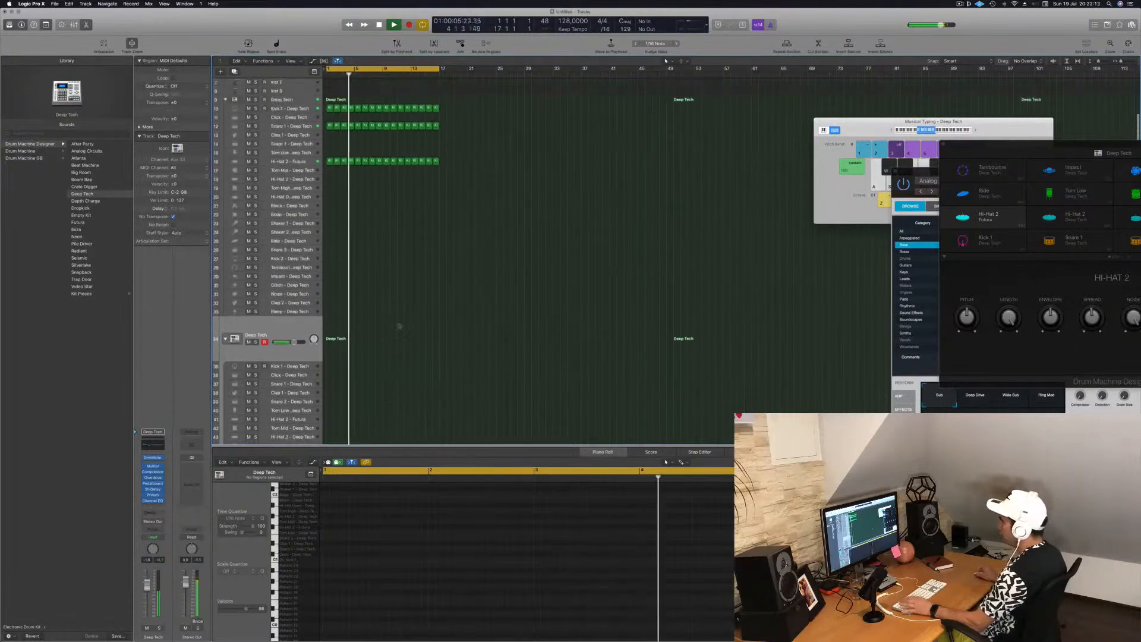
# Lower the Hi-Hat 2 Futura track's volume slightly during playback
pyautogui.click(305, 181)
pyautogui.press('space')
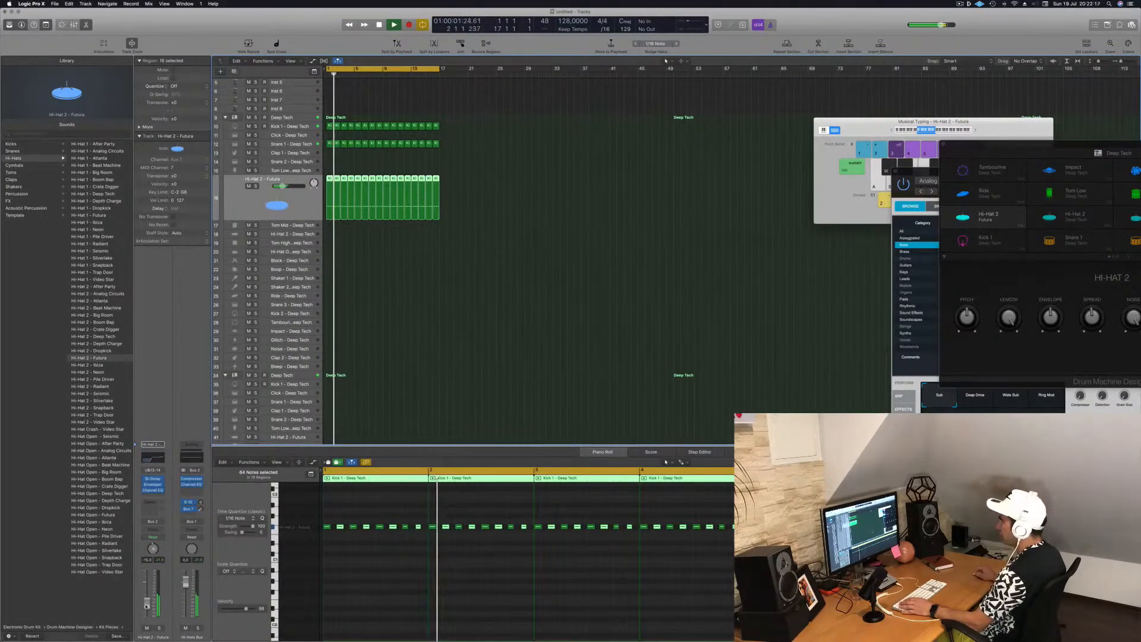
pyautogui.scroll(3, 498, 305)
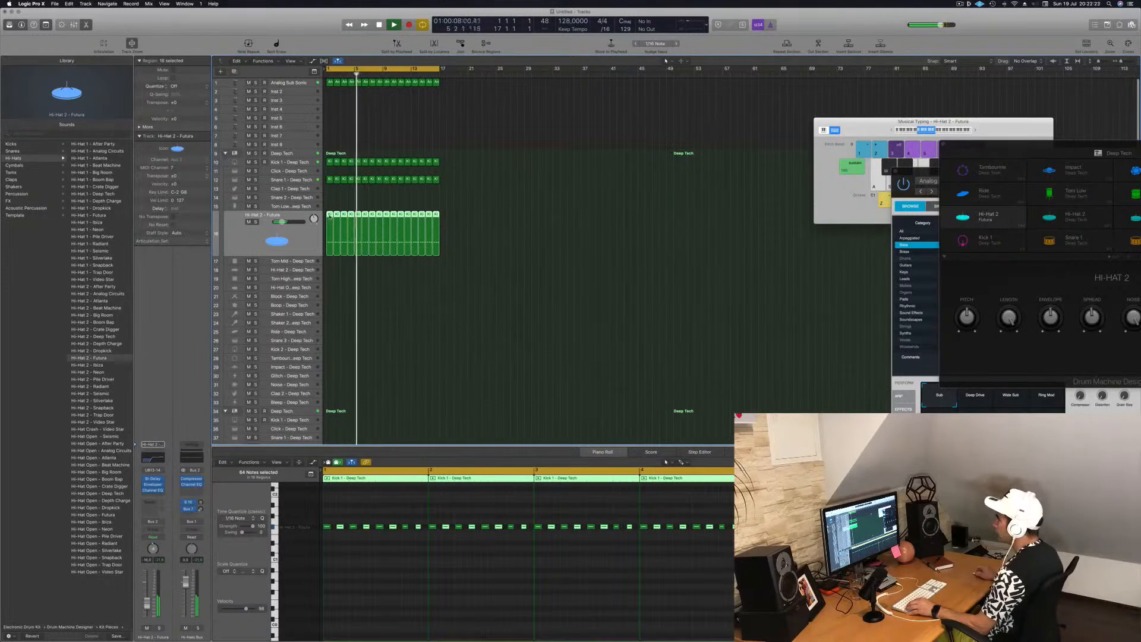
# Copy the bar 1 Hi-Hat 2 Futura region onto the Tom Low track and transpose its notes down one semitone
pyautogui.click(334, 204)
pyautogui.moveTo(330, 216); pyautogui.dragTo(331, 206)
pyautogui.moveTo(421, 520); pyautogui.dragTo(314, 539)
pyautogui.hotkey('alt', 'Down')
pyautogui.press('Return')
pyautogui.click(336, 218)
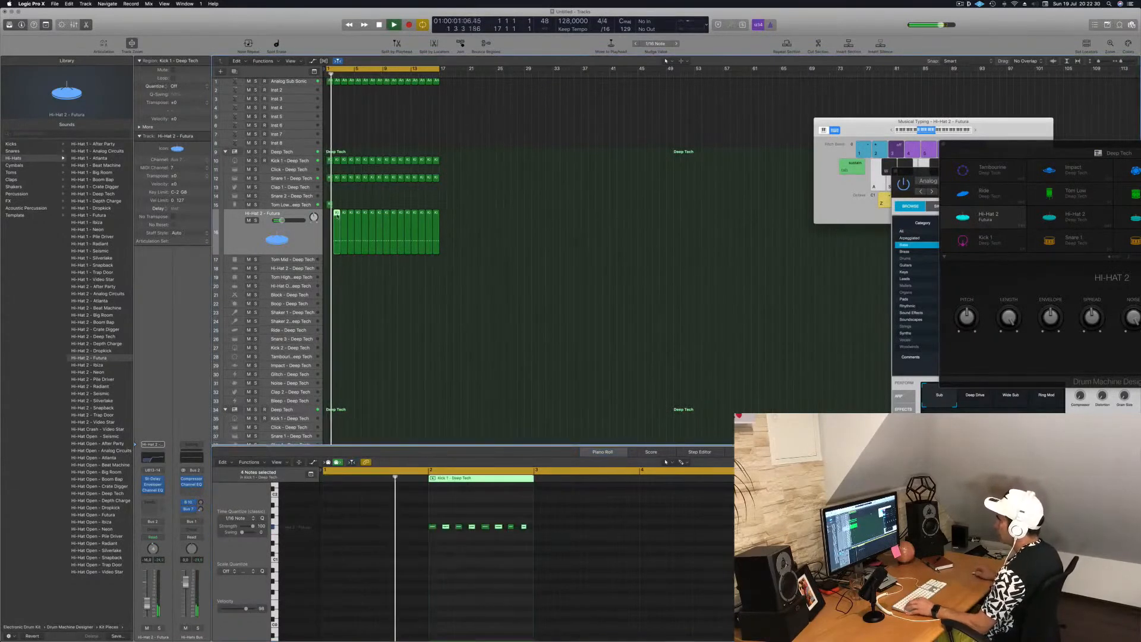
pyautogui.moveTo(330, 217); pyautogui.dragTo(330, 216)
pyautogui.click(331, 205)
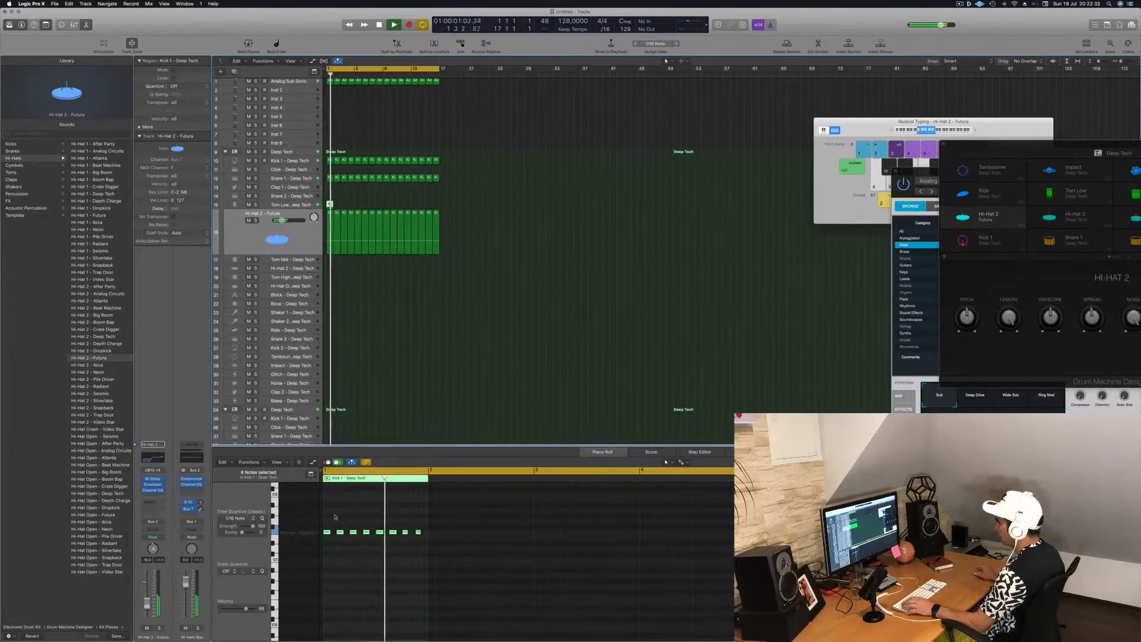
# Delete the third, fourth, seventh and eighth notes from the Tom Low region
pyautogui.scroll(5, 385, 550)
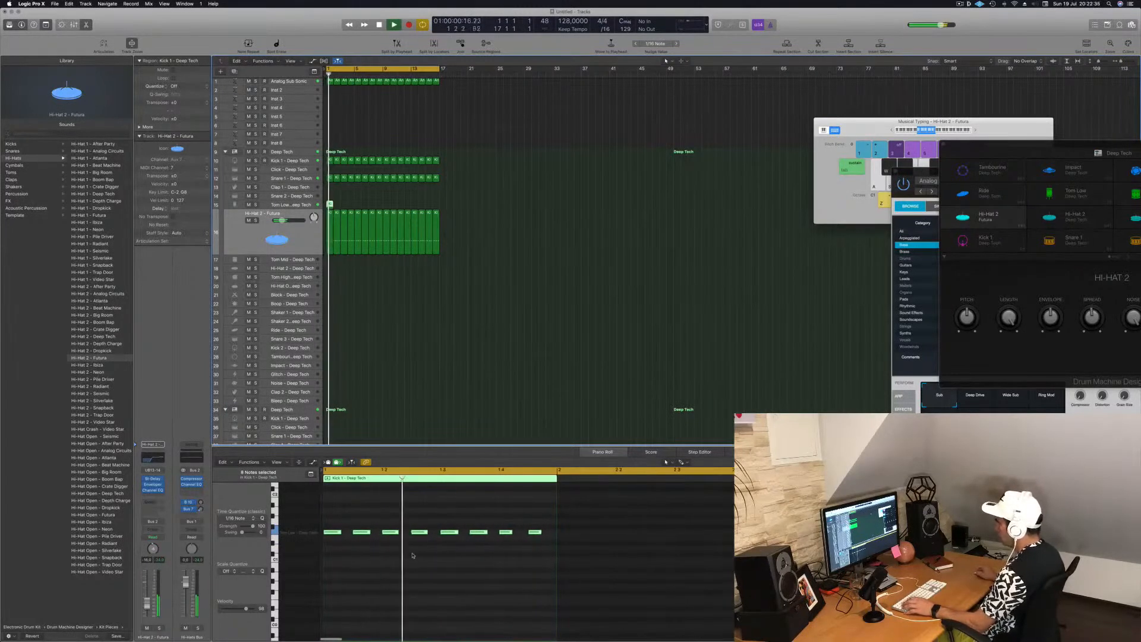
pyautogui.click(391, 532)
pyautogui.press('Delete')
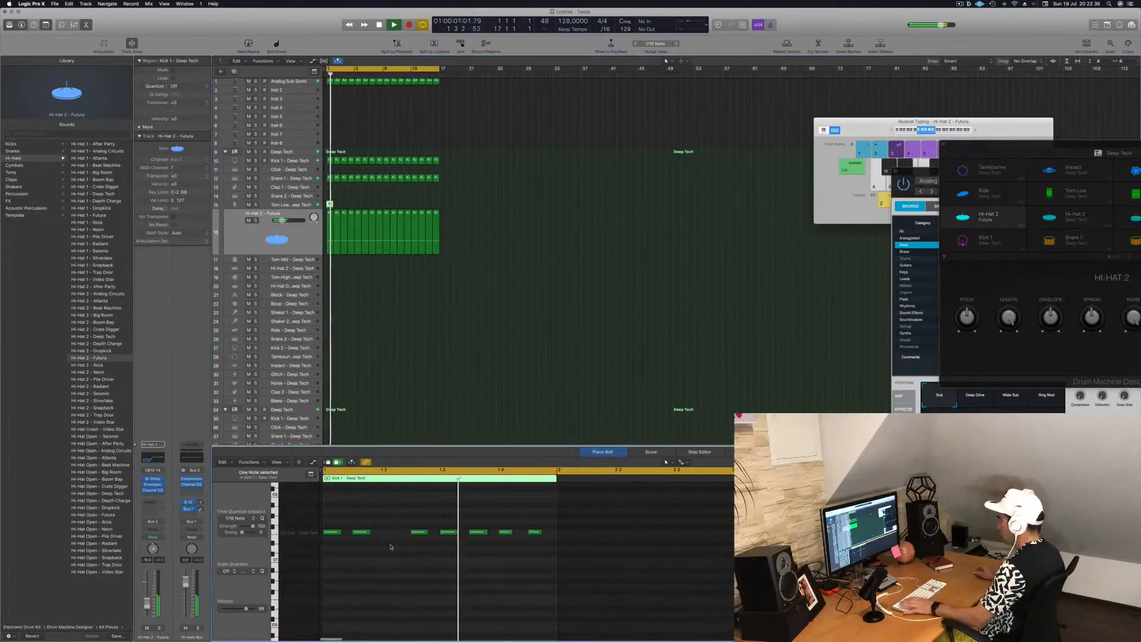
pyautogui.click(419, 532)
pyautogui.press('Delete')
pyautogui.moveTo(500, 516); pyautogui.dragTo(548, 567)
pyautogui.press('Delete')
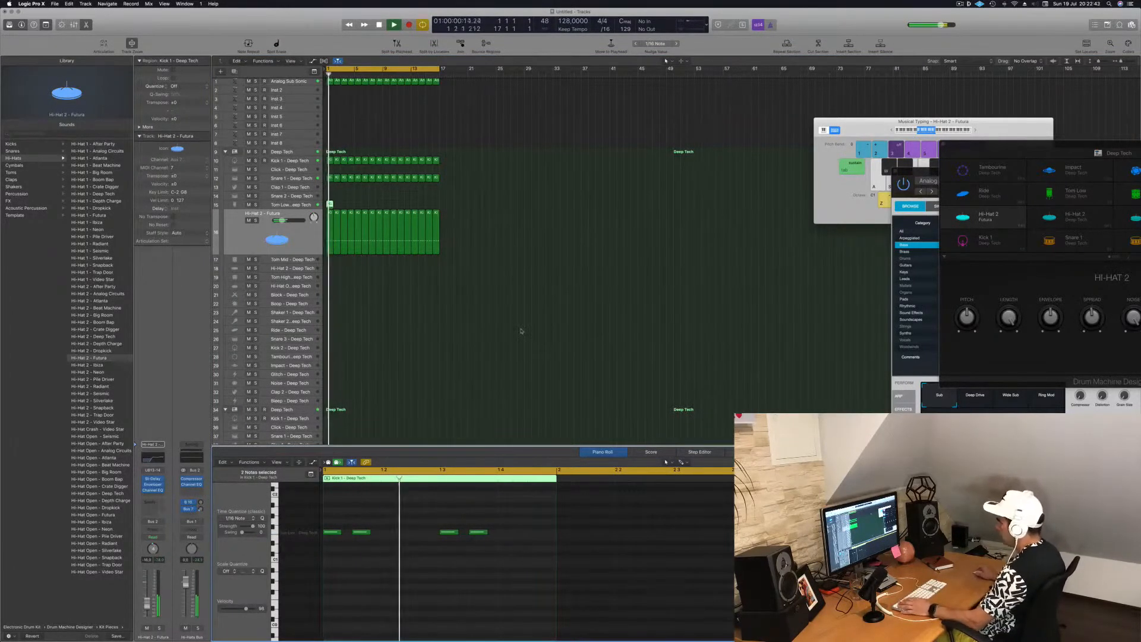
# Repeat the Tom Low region across all 16 bars and adjust the Tom Low track's volume
pyautogui.moveTo(330, 205); pyautogui.dragTo(390, 210)
pyautogui.click(289, 206)
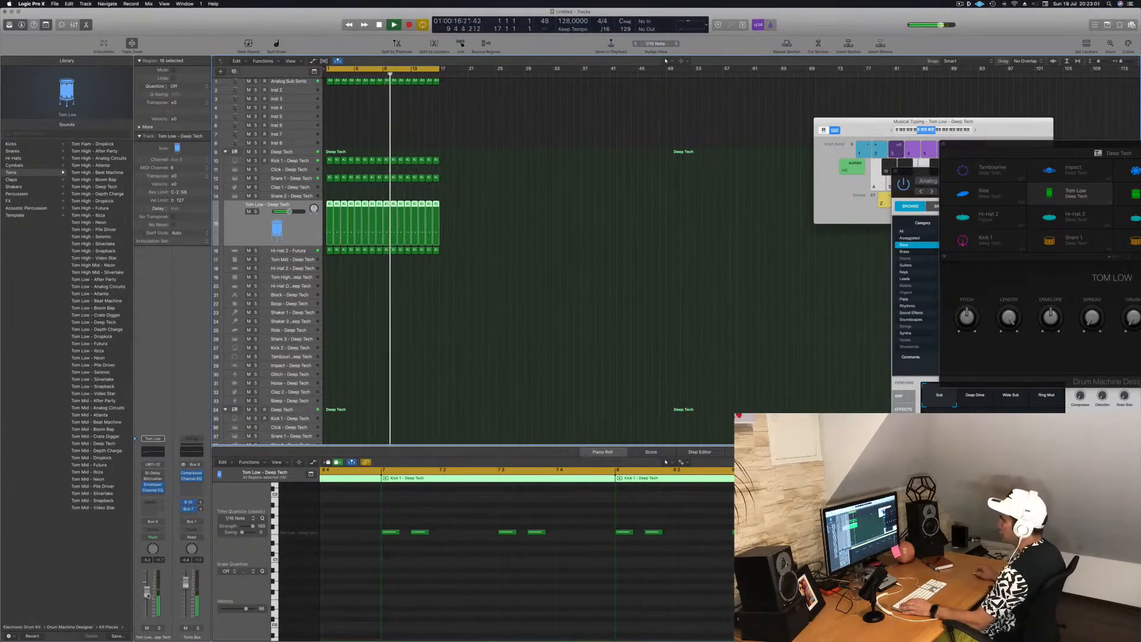
pyautogui.scroll(-3, 359, 288)
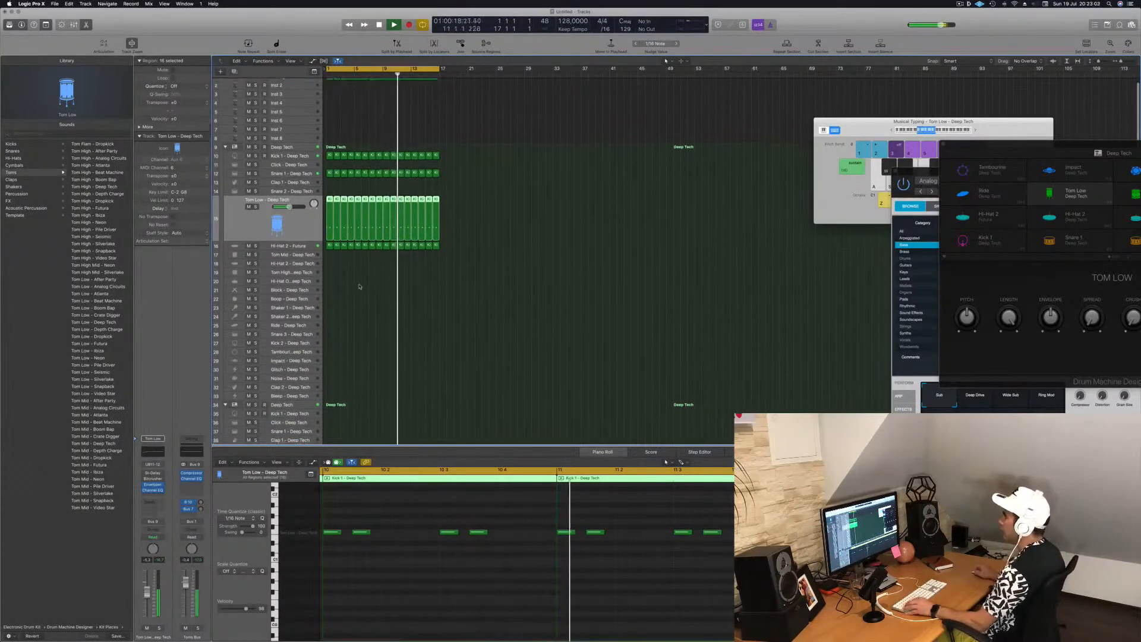
pyautogui.scroll(-2, 359, 289)
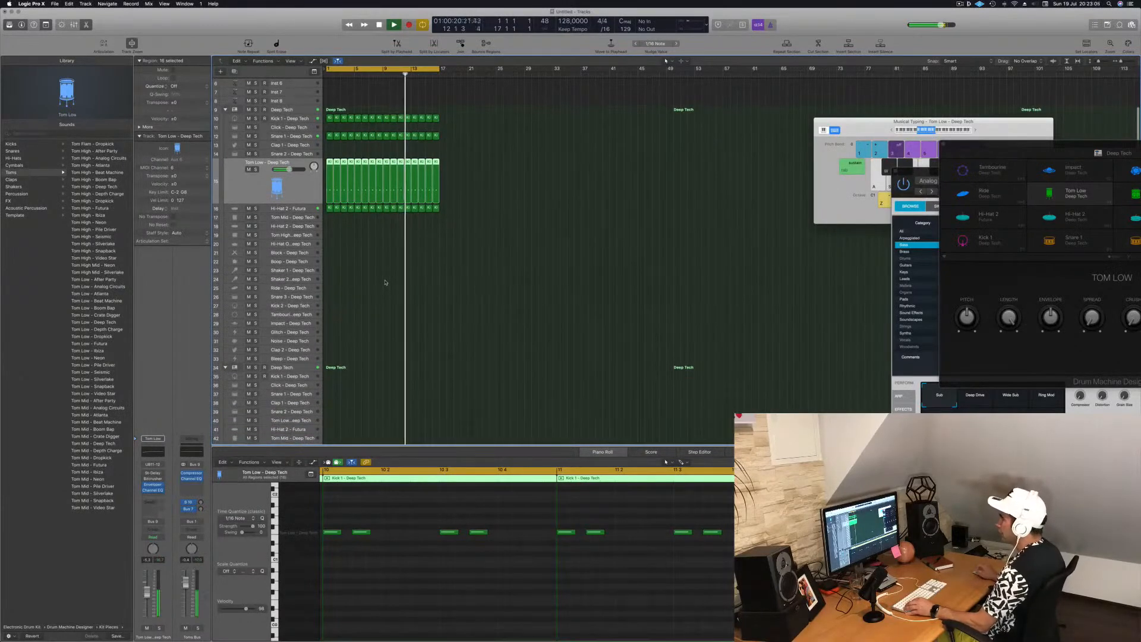
# Copy the bar 1 Hi-Hat 2 Futura region onto the Shaker 2 track and transpose its notes up eight semitones
pyautogui.moveTo(328, 208); pyautogui.dragTo(326, 280)
pyautogui.moveTo(330, 512); pyautogui.dragTo(553, 572)
pyautogui.hotkey('alt', 'Up')
pyautogui.hotkey('alt', 'Up')
pyautogui.hotkey('alt', 'Up')
pyautogui.hotkey('alt', 'Up')
pyautogui.hotkey('alt', 'Up')
pyautogui.hotkey('alt', 'Up')
pyautogui.hotkey('alt', 'Up')
pyautogui.hotkey('alt', 'Up')
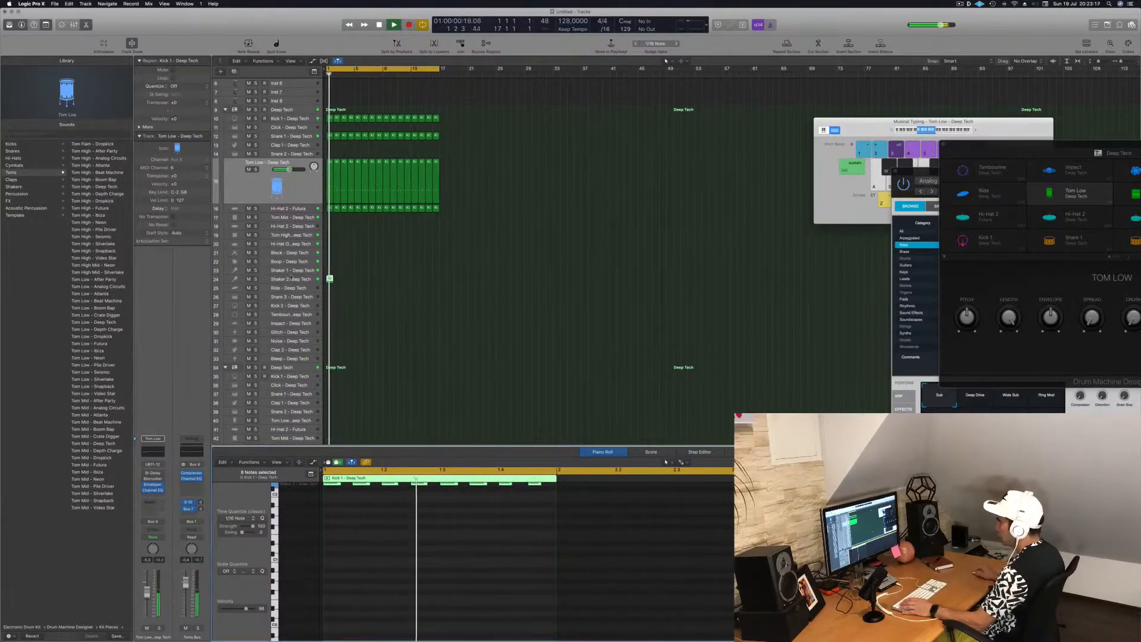
# Repeat the bar 1 Shaker 2 region across all 16 bars
pyautogui.click(291, 278)
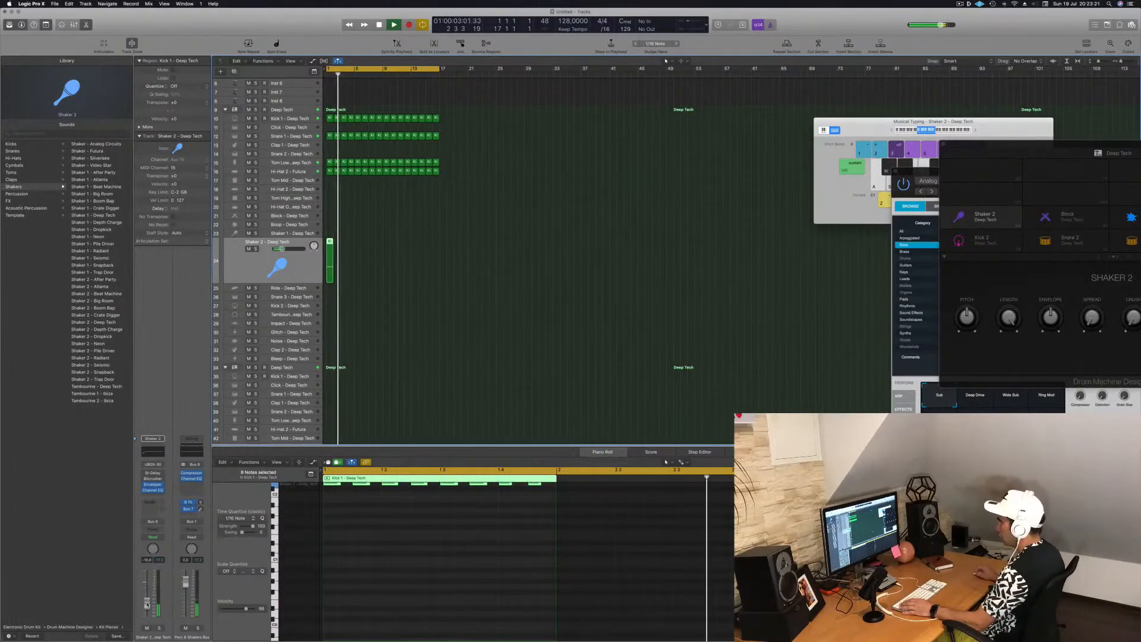
pyautogui.moveTo(331, 243); pyautogui.dragTo(393, 244)
pyautogui.click(356, 248)
pyautogui.press('Return')
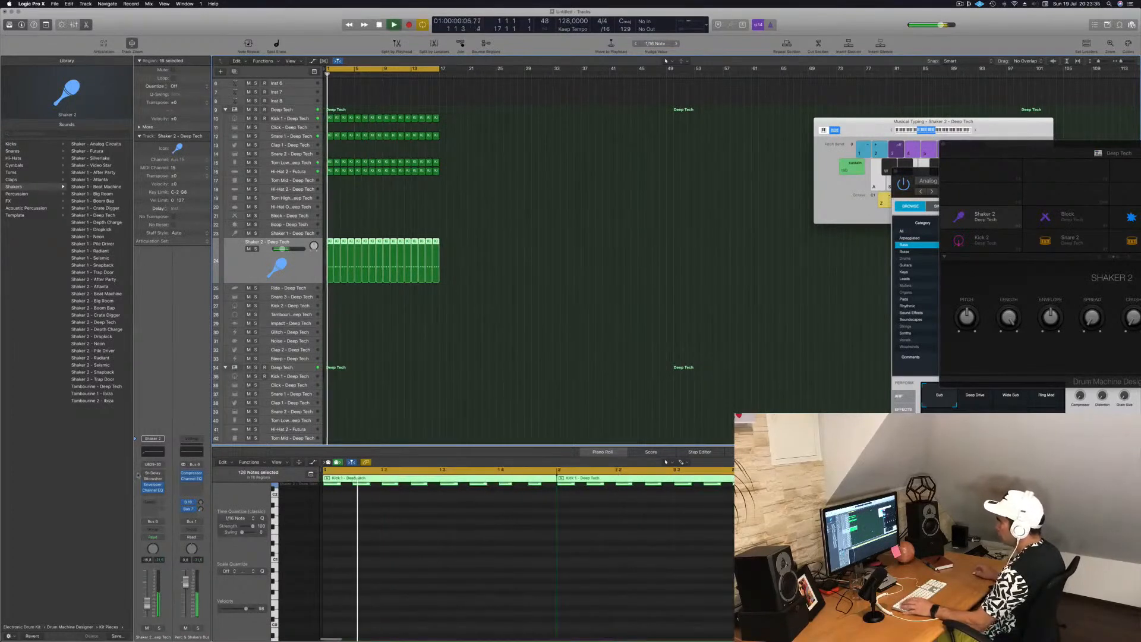
# Enable a Stereo Delay on the Shaker 2 track with output mix 20% left and 34% right, and lower the track's volume slightly
pyautogui.click(153, 474)
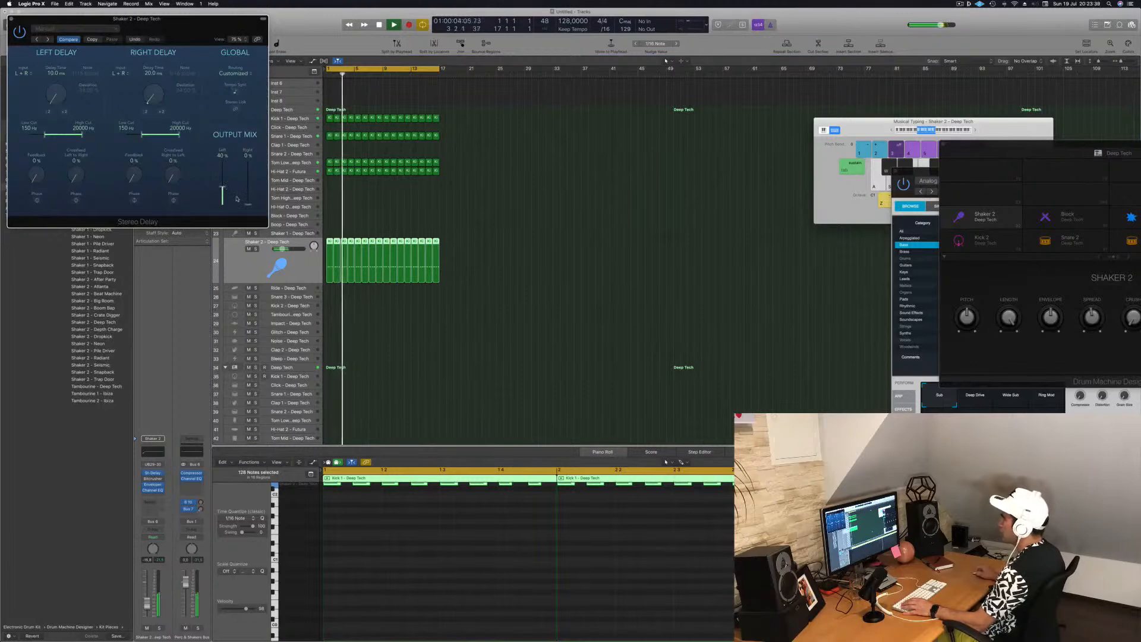
pyautogui.moveTo(202, 18); pyautogui.dragTo(755, 138)
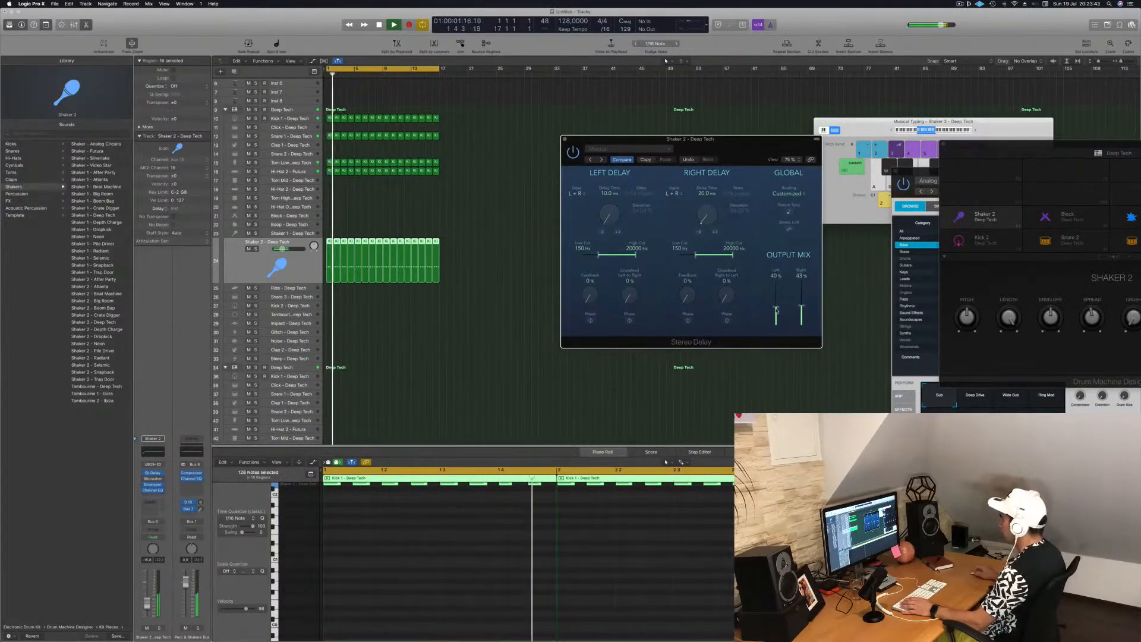
pyautogui.moveTo(776, 314); pyautogui.dragTo(784, 268)
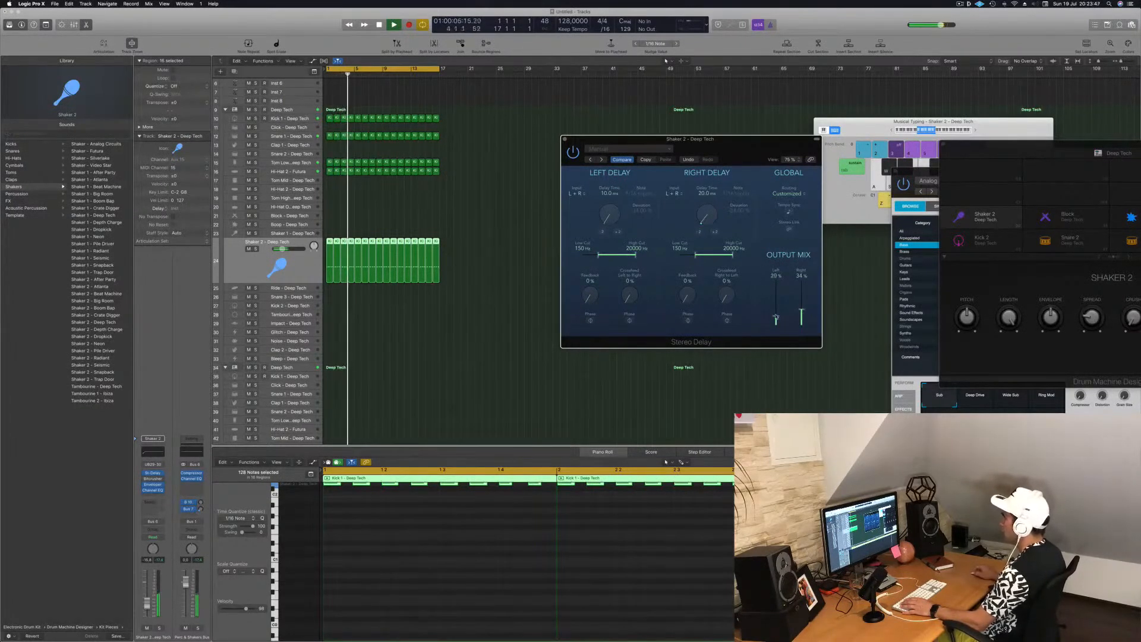
pyautogui.click(233, 273)
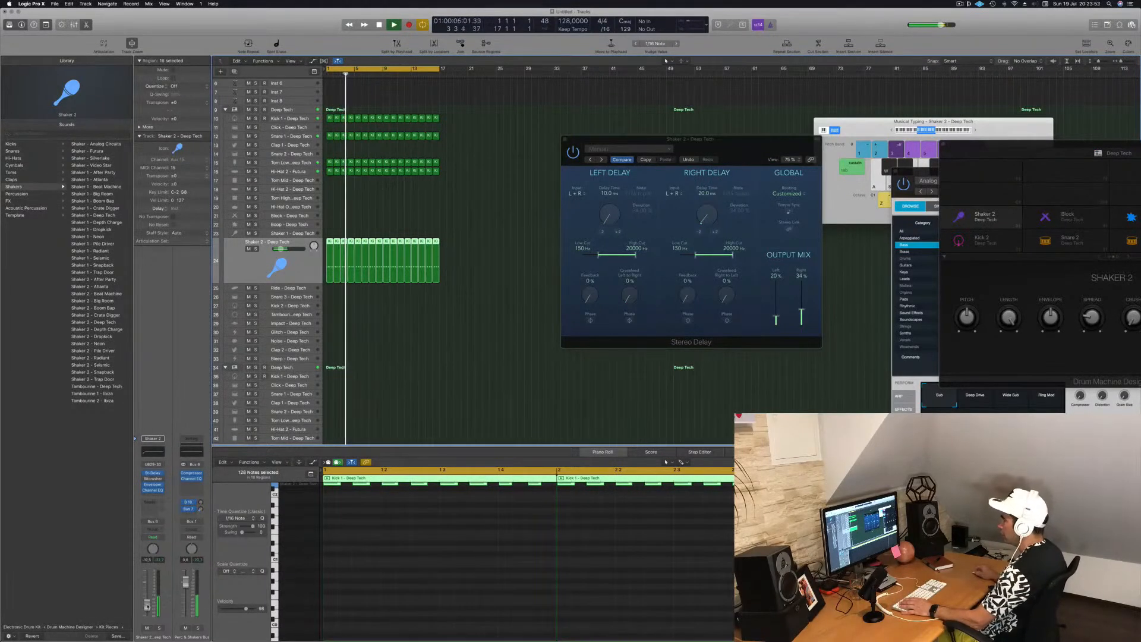
pyautogui.press('Return')
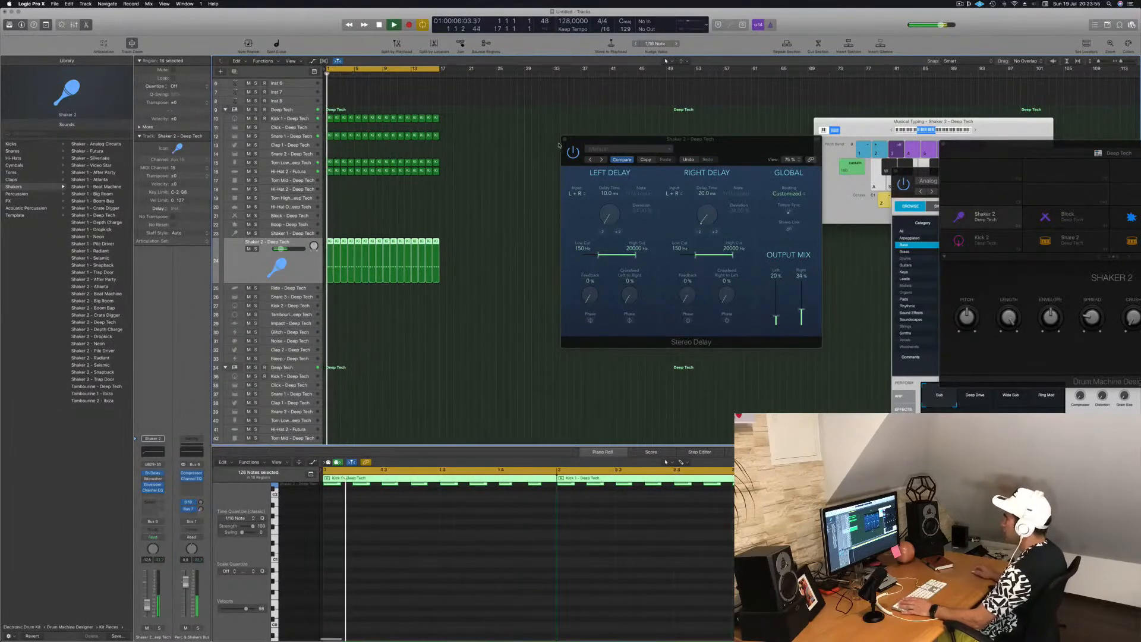
pyautogui.click(565, 141)
# Copy the bar 1 Hi-Hat 2 Futura region onto the Tom High track and transpose its notes up three semitones
pyautogui.scroll(5, 484, 291)
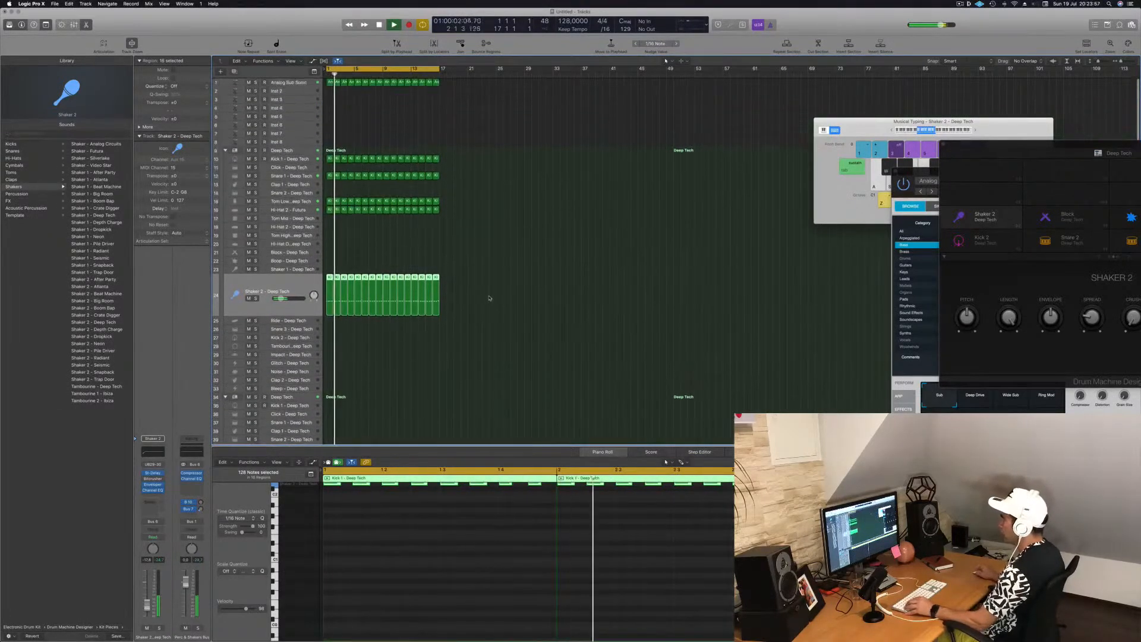
pyautogui.click(370, 231)
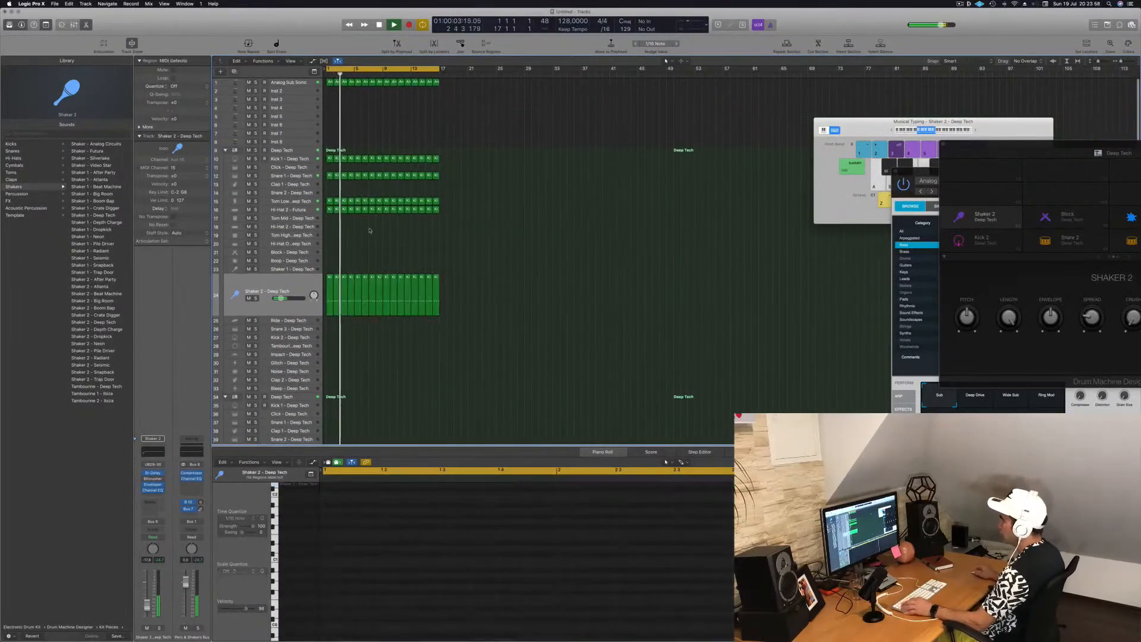
pyautogui.click(328, 209)
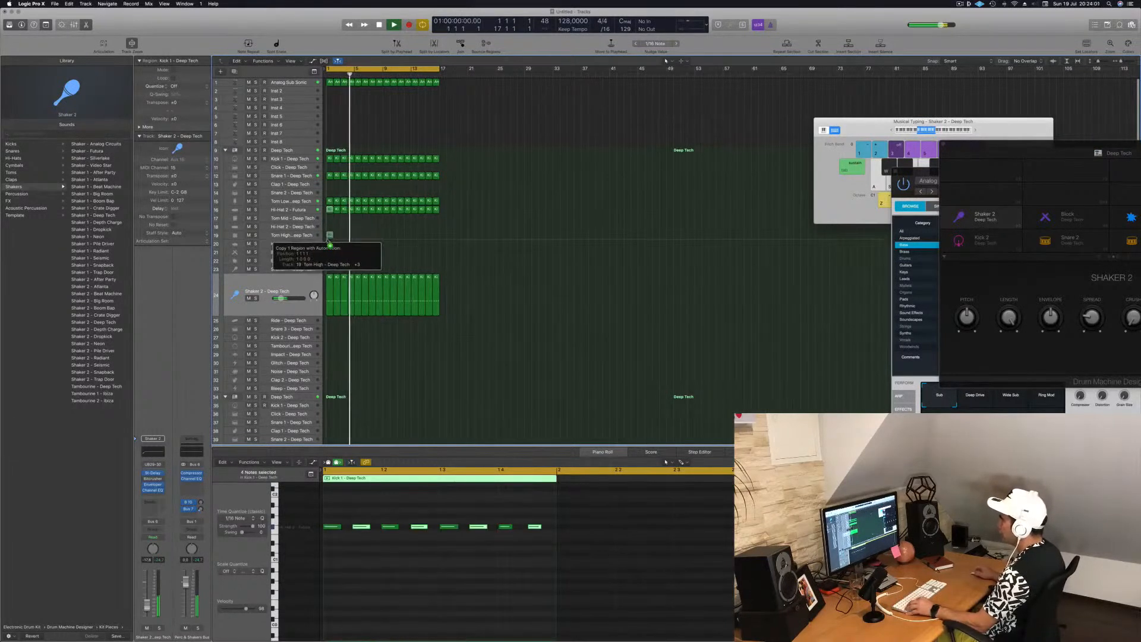
pyautogui.moveTo(341, 521); pyautogui.dragTo(540, 549)
pyautogui.hotkey('alt', 'Up')
pyautogui.hotkey('alt', 'Up')
pyautogui.hotkey('alt', 'Up')
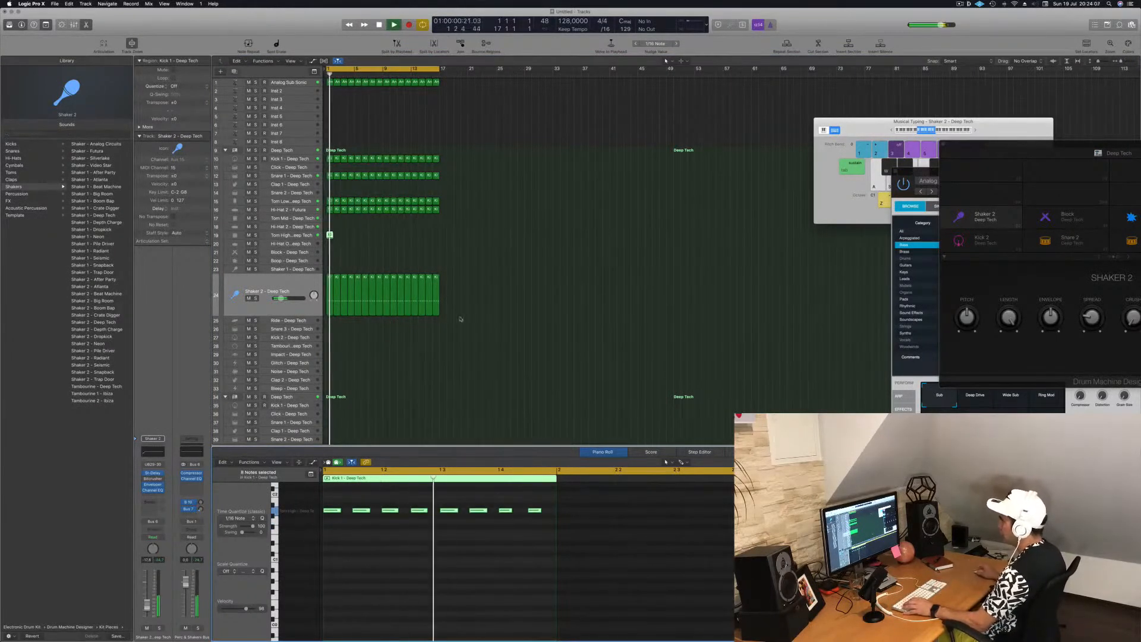
# Delete all notes from the Tom High region except the third and seventh
pyautogui.moveTo(356, 492); pyautogui.dragTo(325, 523)
pyautogui.press('Delete')
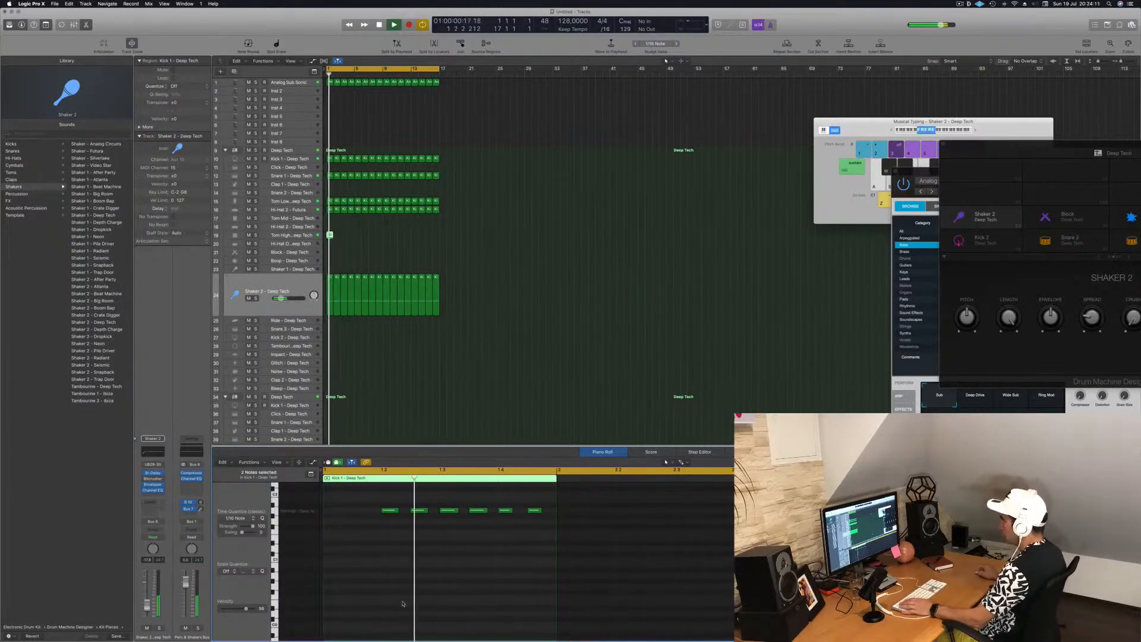
pyautogui.press('Delete')
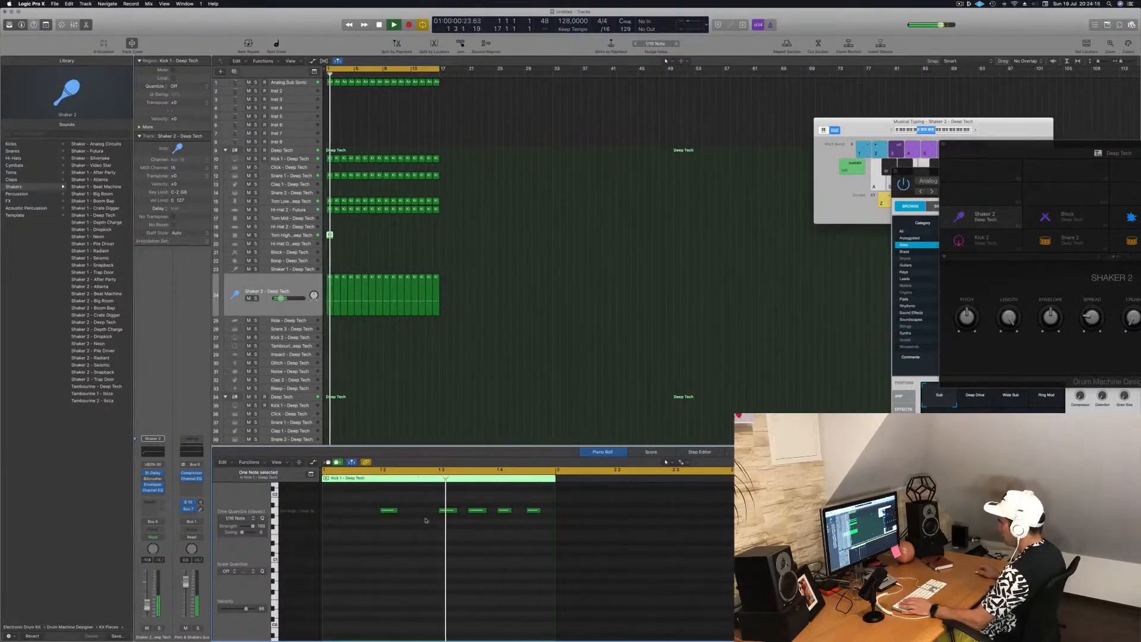
pyautogui.moveTo(429, 501); pyautogui.dragTo(505, 535)
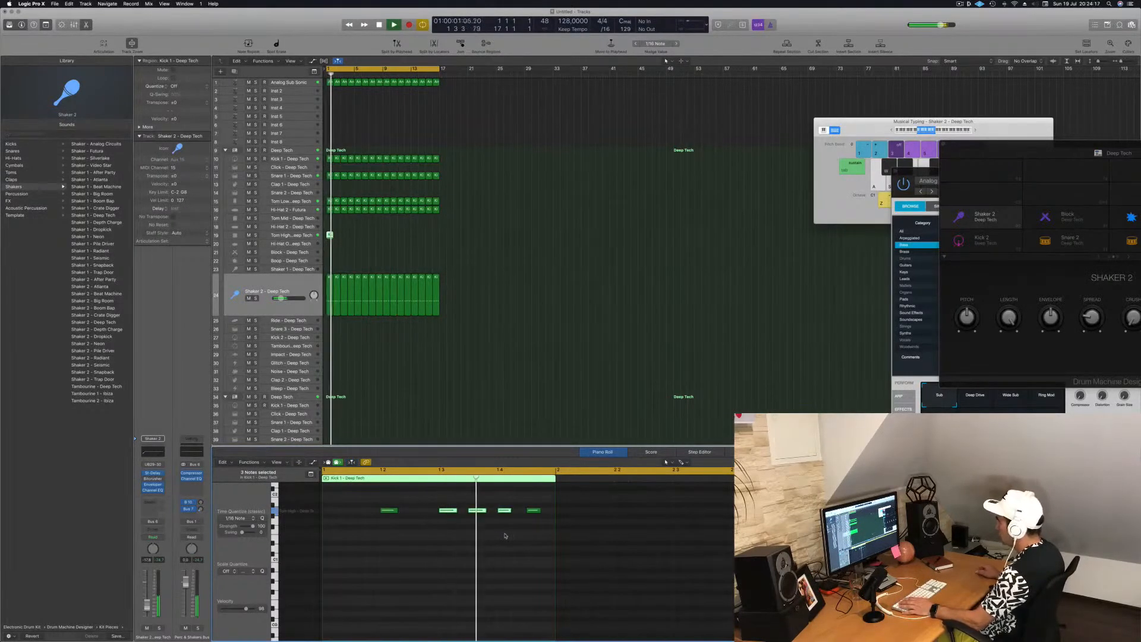
pyautogui.moveTo(443, 507); pyautogui.dragTo(481, 527)
pyautogui.press('space')
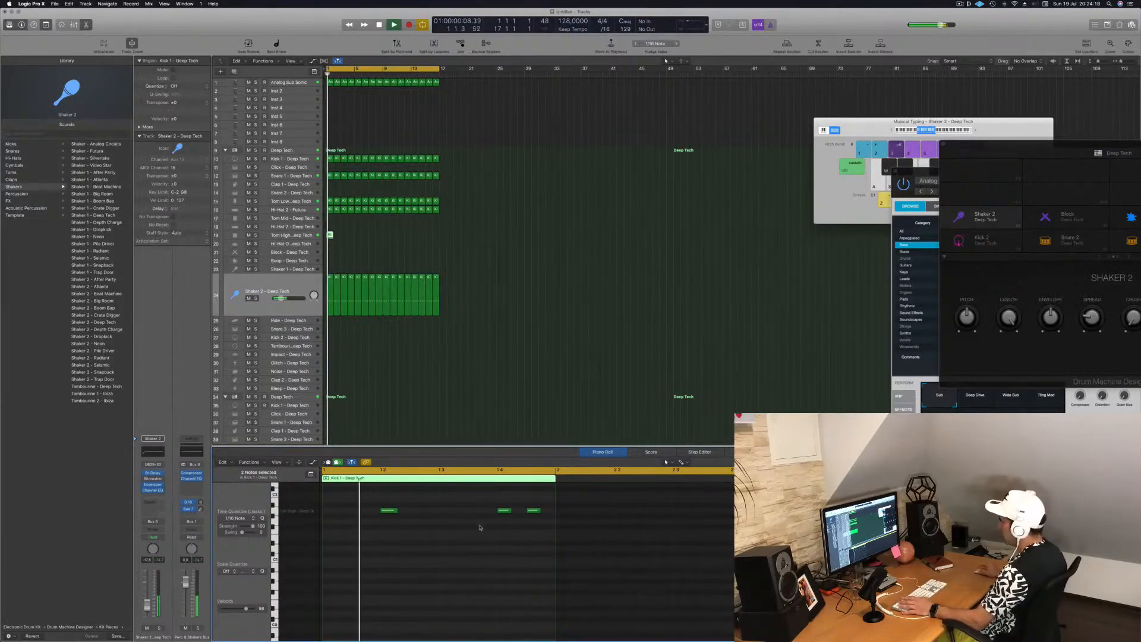
pyautogui.press('Delete')
pyautogui.press('space')
# Repeat the bar 1 Tom High region across all 16 bars
pyautogui.click(305, 235)
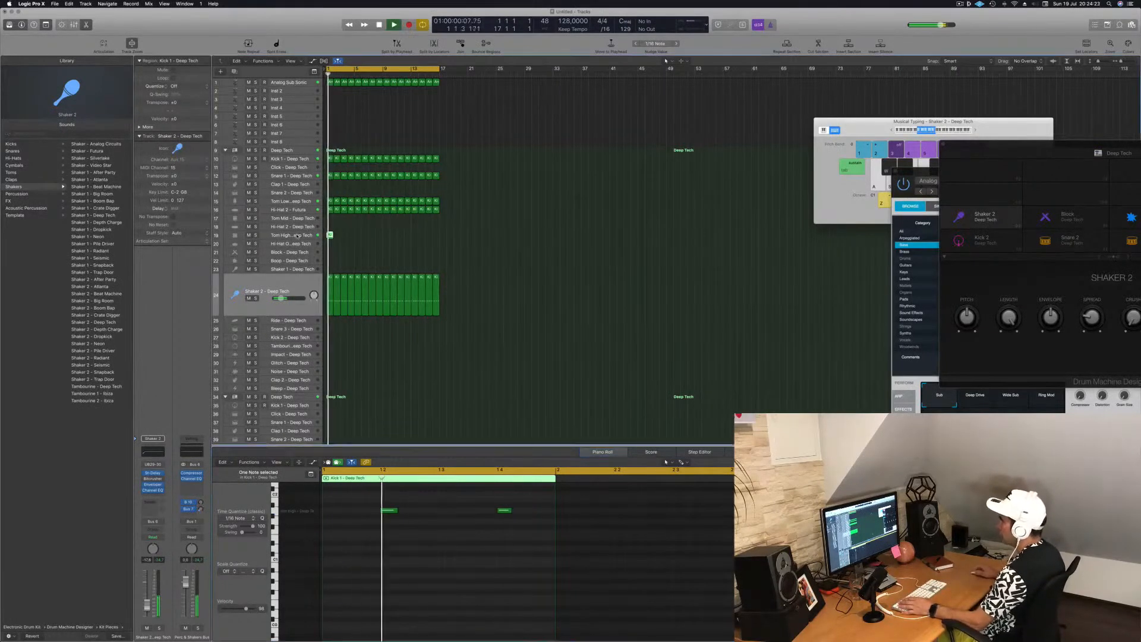
pyautogui.press('space')
pyautogui.press('space')
pyautogui.press('space')
pyautogui.press('space')
pyautogui.moveTo(330, 236); pyautogui.dragTo(337, 238)
pyautogui.moveTo(347, 255)
pyautogui.mouseDown()
pyautogui.moveTo(328, 236)
pyautogui.moveTo(345, 239)
pyautogui.mouseUp()
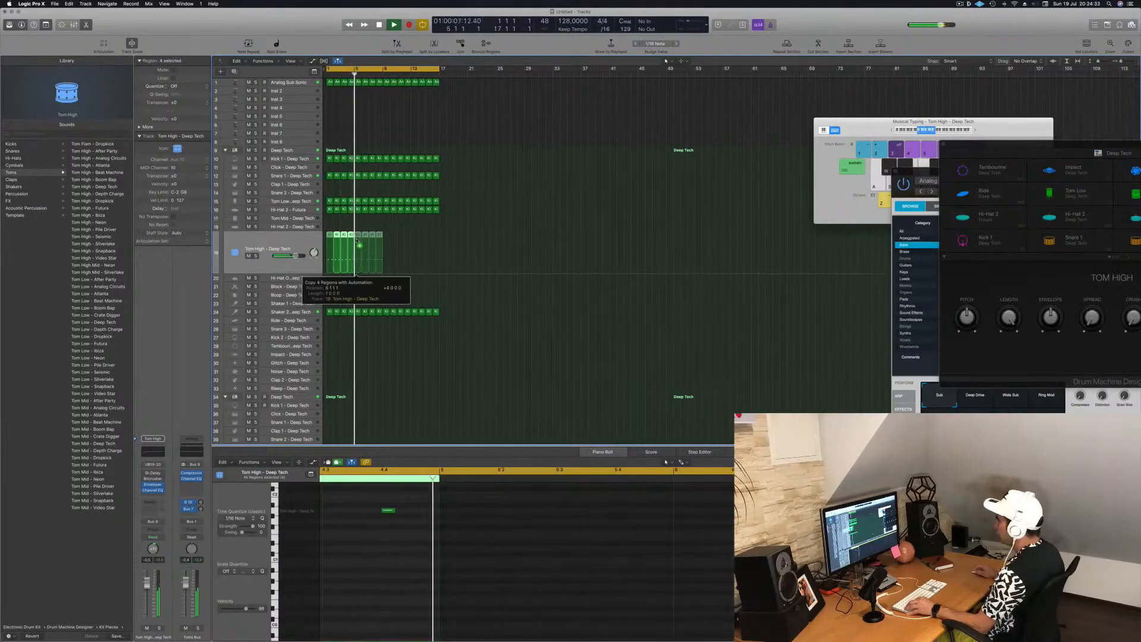
pyautogui.moveTo(358, 240); pyautogui.dragTo(419, 244)
pyautogui.press('Return')
# Replace the Tom High sound with Tom Mid - Video Star and adjust the track's pan and volume
pyautogui.click(267, 248)
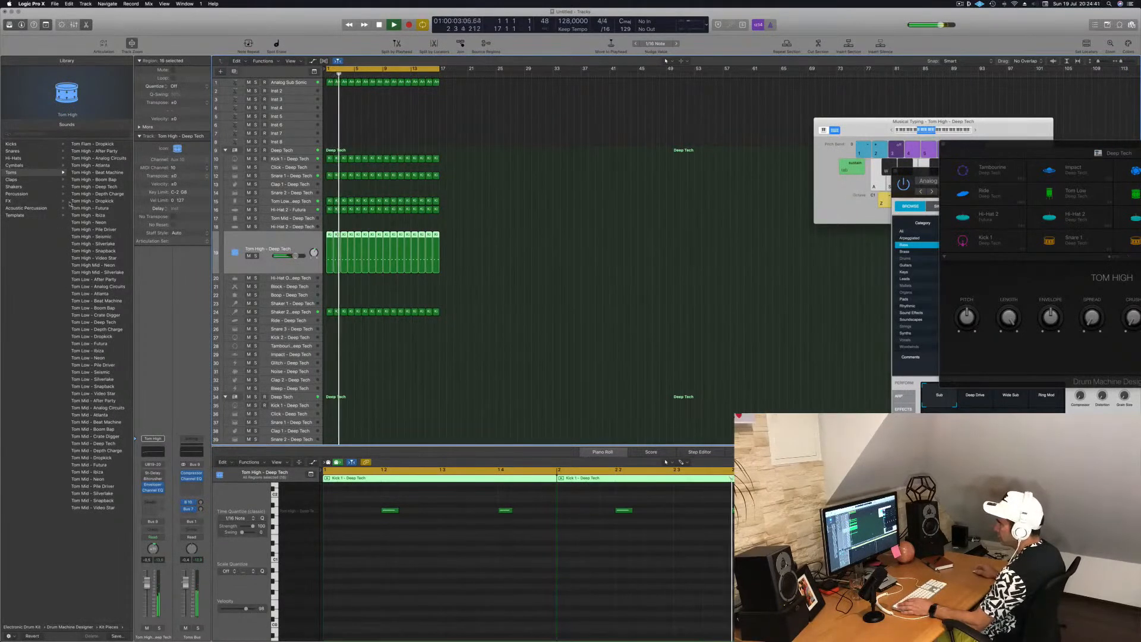
pyautogui.click(88, 508)
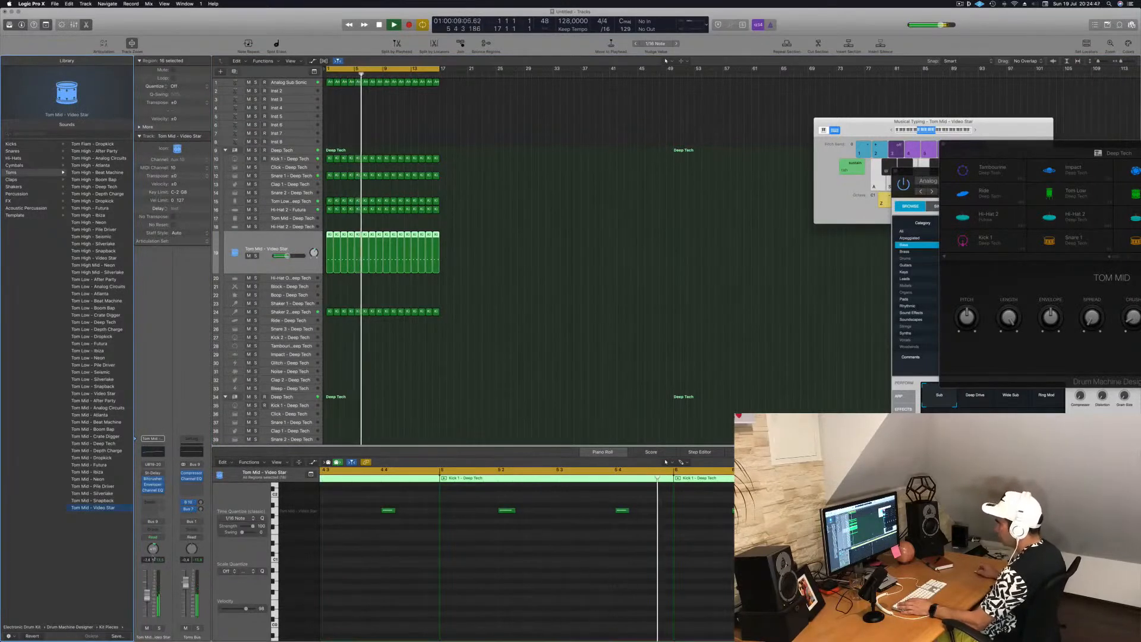
pyautogui.moveTo(155, 553); pyautogui.dragTo(154, 552)
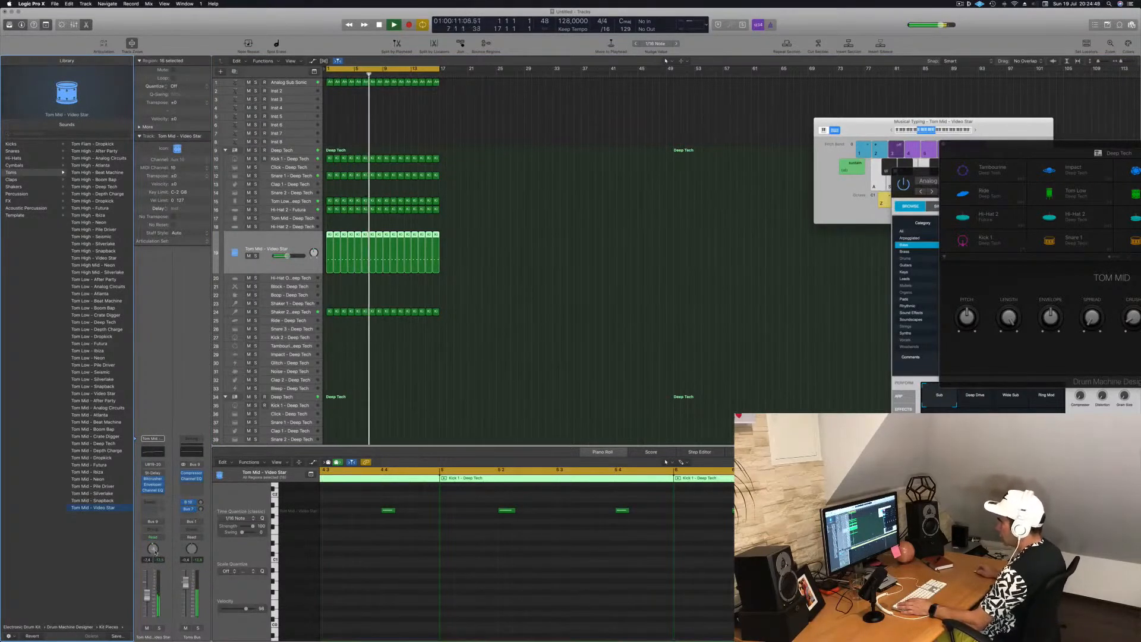
pyautogui.moveTo(148, 596); pyautogui.dragTo(147, 602)
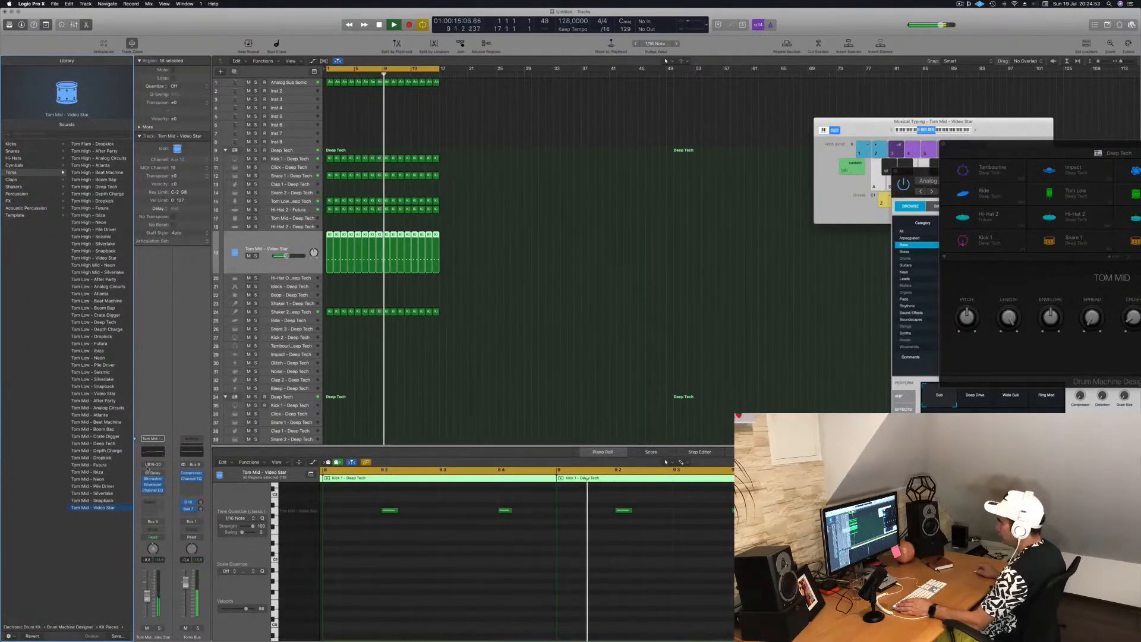
# Enable a Stereo Delay on the Tom Mid - Video Star track and load its Dual 1/8 Note preset
pyautogui.click(153, 474)
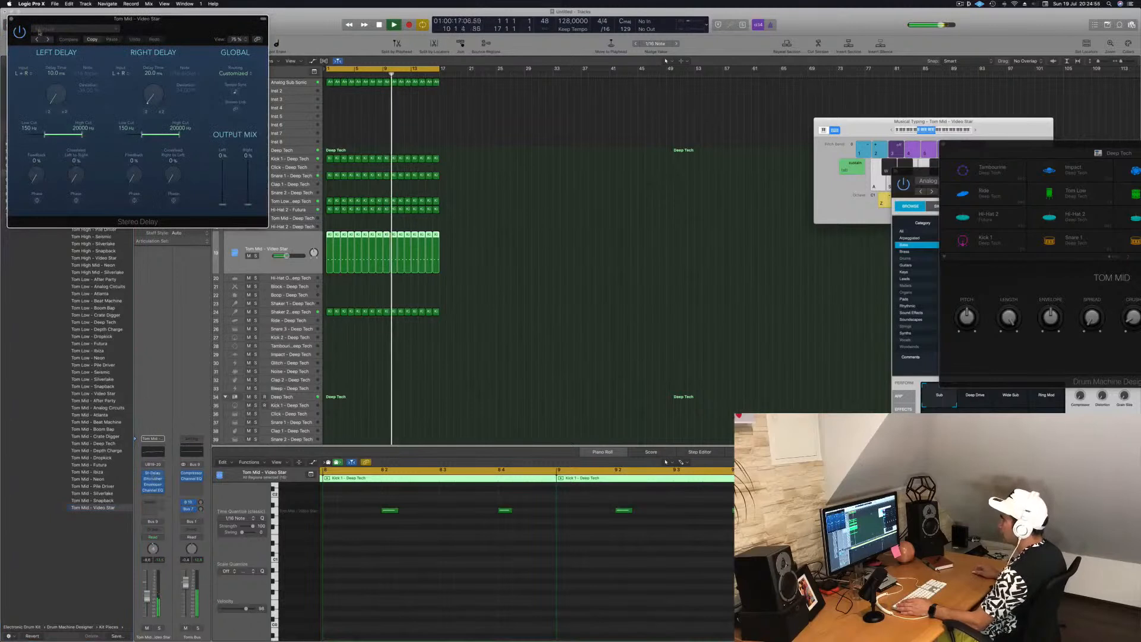
pyautogui.moveTo(73, 40); pyautogui.dragTo(307, 96)
pyautogui.click(269, 93)
pyautogui.moveTo(421, 75); pyautogui.dragTo(471, 100)
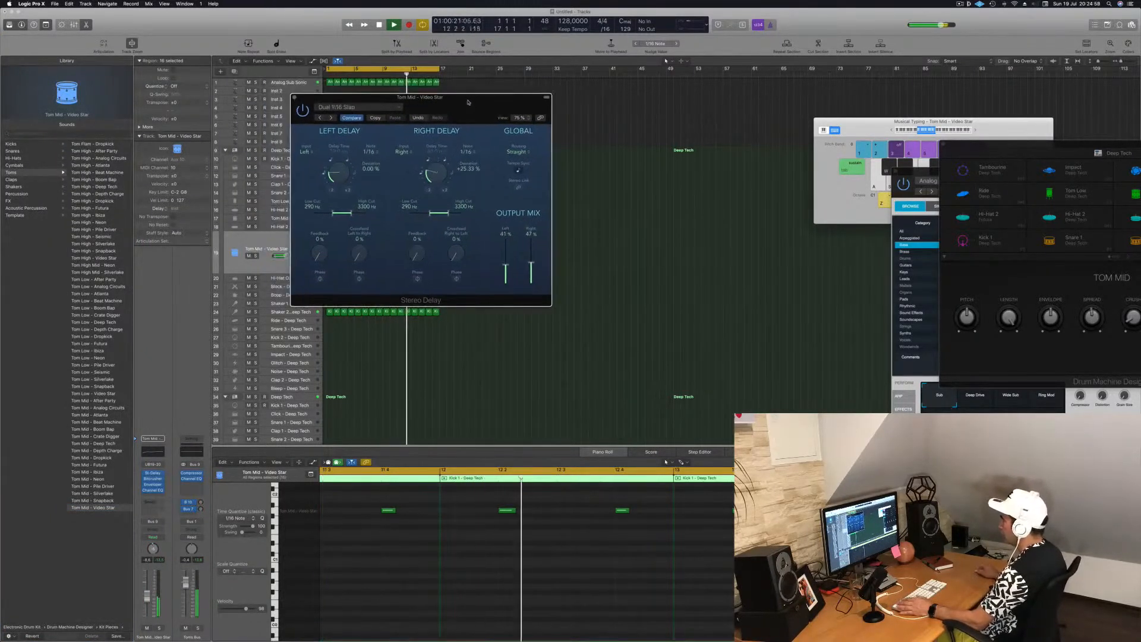
pyautogui.click(319, 117)
pyautogui.click(331, 118)
pyautogui.moveTo(330, 120); pyautogui.dragTo(399, 172)
pyautogui.click(389, 172)
# Set the Tom Mid - Video Star delay's output mix to 28% left and 37% right
pyautogui.moveTo(532, 160); pyautogui.dragTo(539, 191)
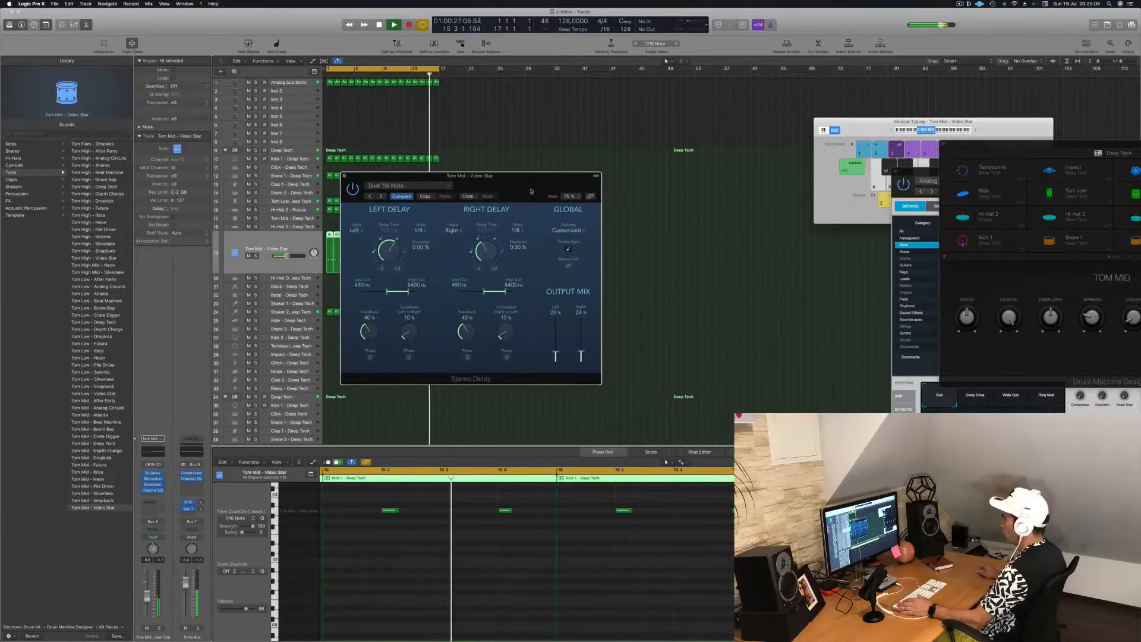
pyautogui.click(582, 340)
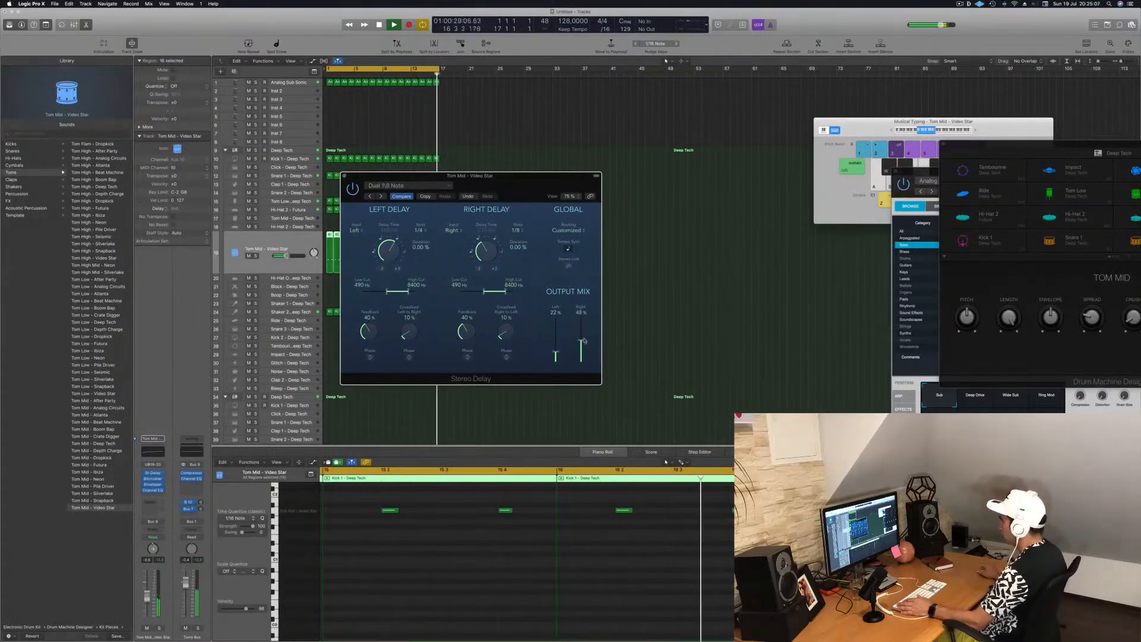
pyautogui.click(556, 352)
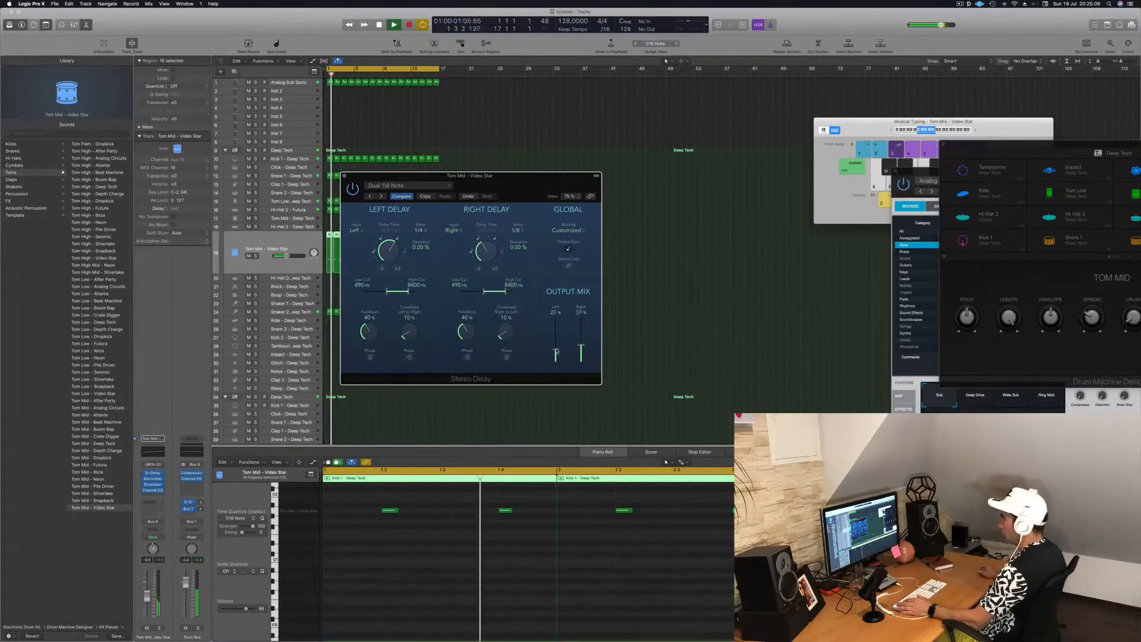
pyautogui.moveTo(557, 351); pyautogui.dragTo(556, 351)
pyautogui.moveTo(516, 188); pyautogui.dragTo(542, 187)
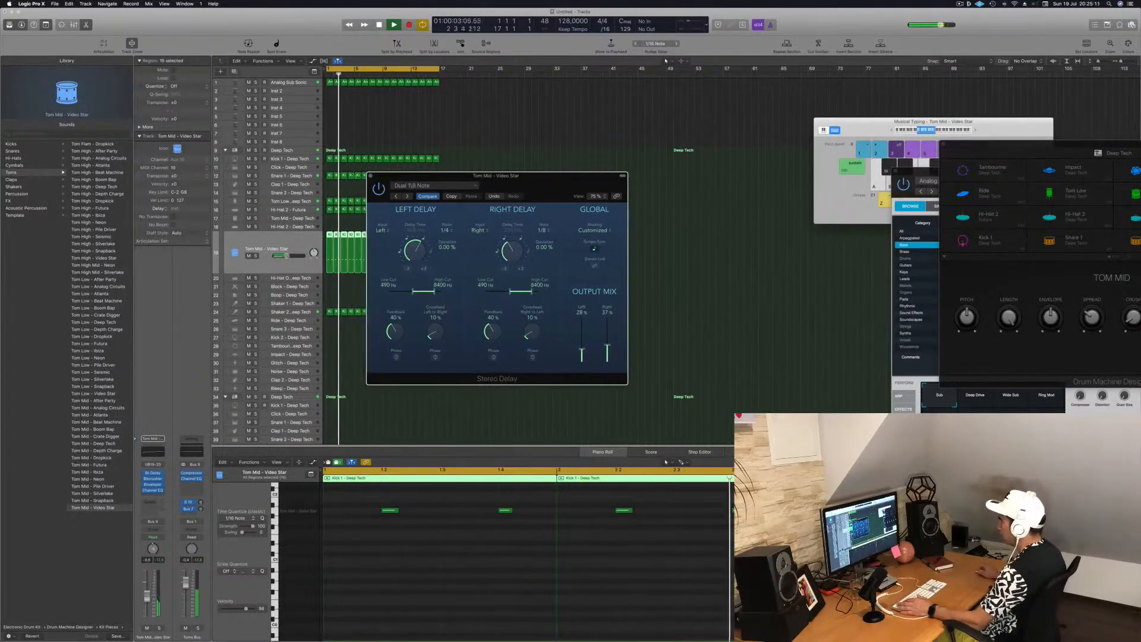
pyautogui.click(368, 176)
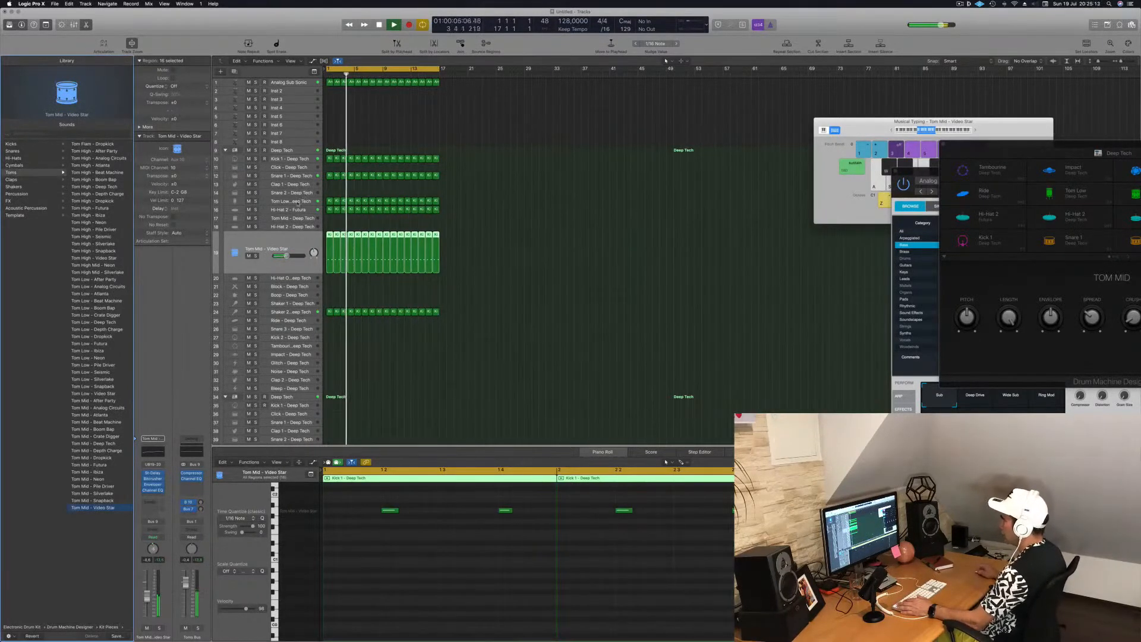
# Audition the loop with the Tom Low track muted and unmuted, and lower its volume slightly
pyautogui.click(298, 202)
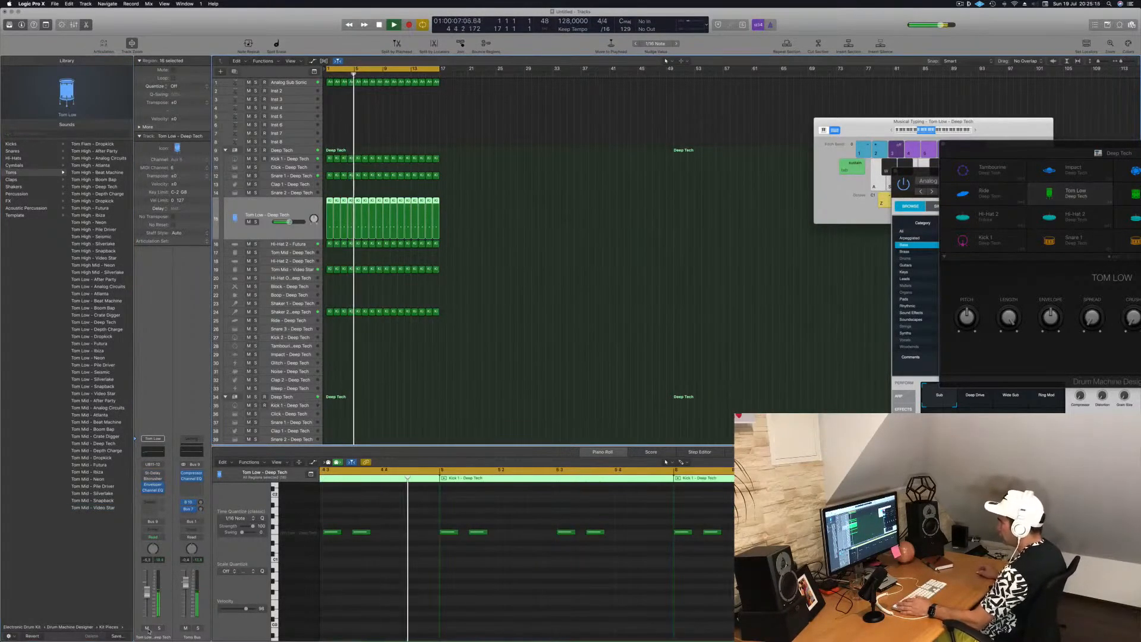
pyautogui.click(147, 628)
pyautogui.click(147, 628)
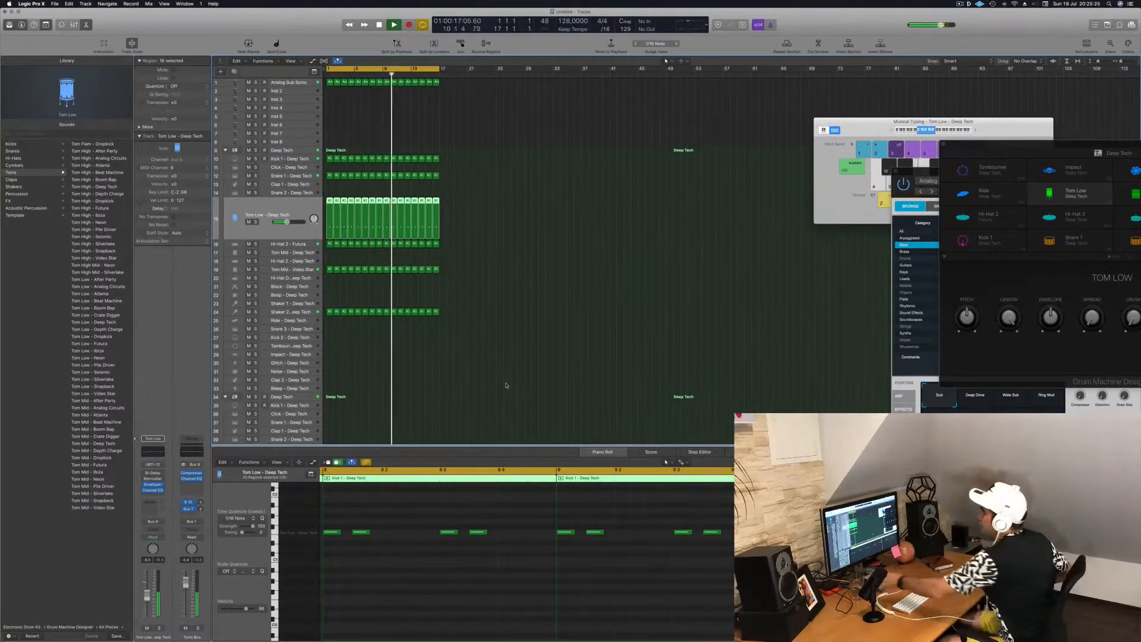
pyautogui.click(534, 314)
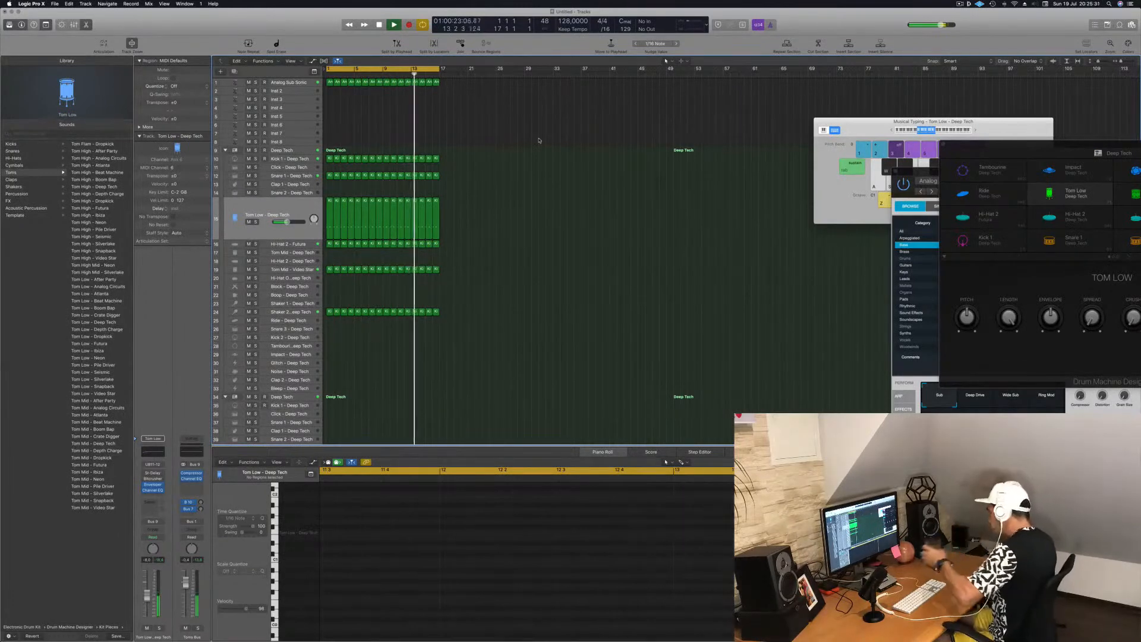
# Open Alchemy on the Inst 2 track, filter the presets to Brass and load 80s Pop Synth Brass
pyautogui.click(302, 94)
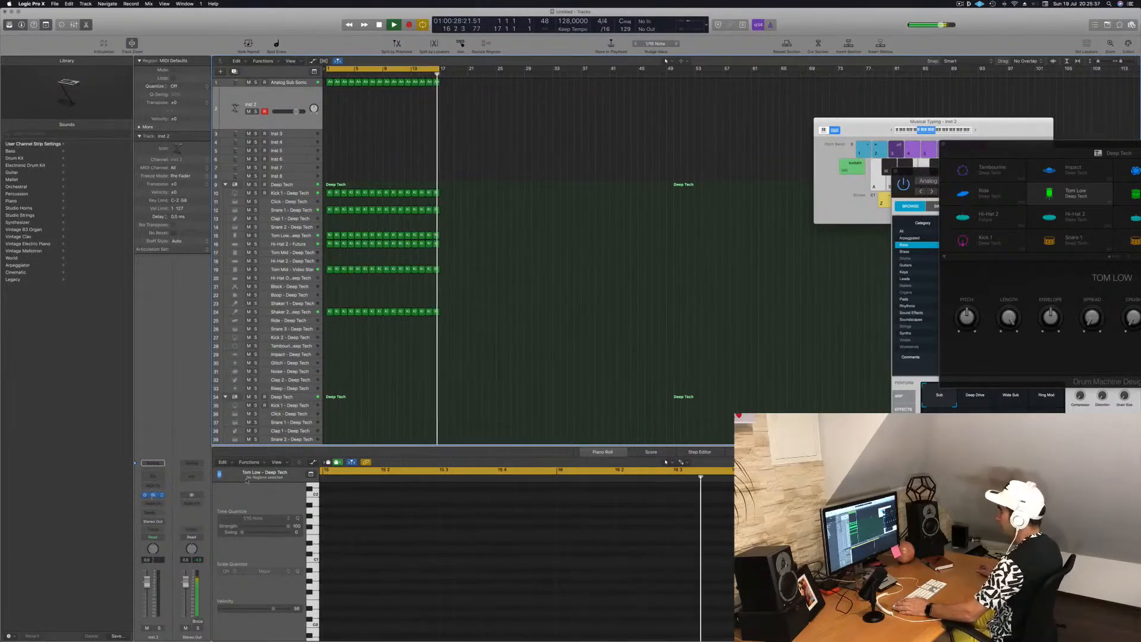
pyautogui.click(153, 495)
pyautogui.moveTo(280, 31); pyautogui.dragTo(715, 167)
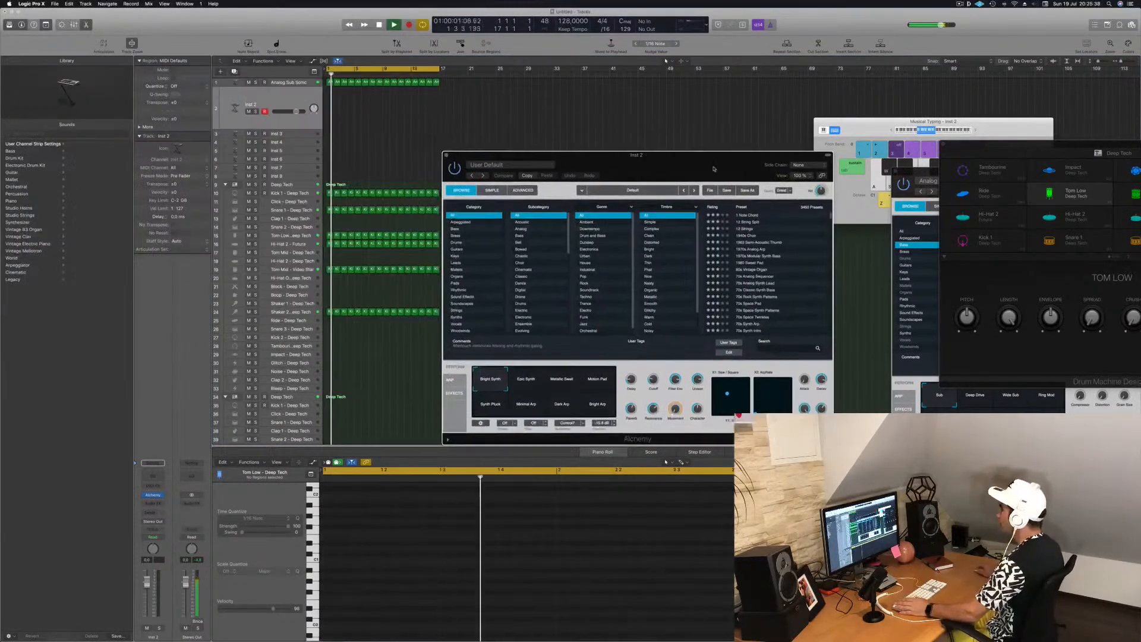
pyautogui.click(455, 236)
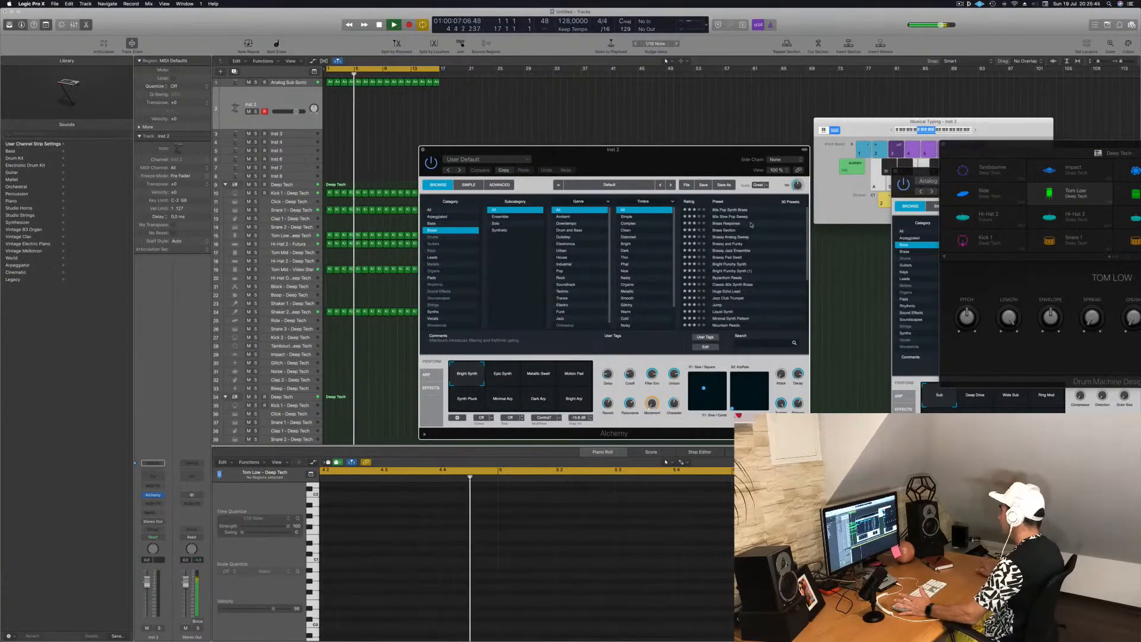
pyautogui.click(731, 210)
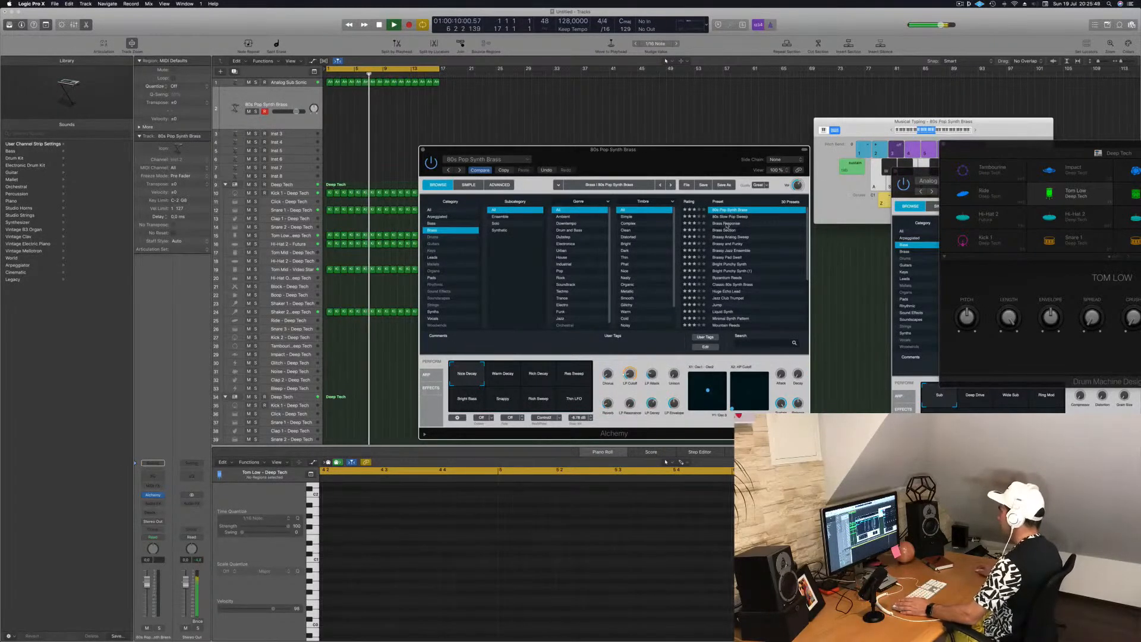
# Load the Brass Response preset in Alchemy and try a different octave range in Musical Typing
pyautogui.click(727, 224)
pyautogui.moveTo(647, 167); pyautogui.dragTo(566, 176)
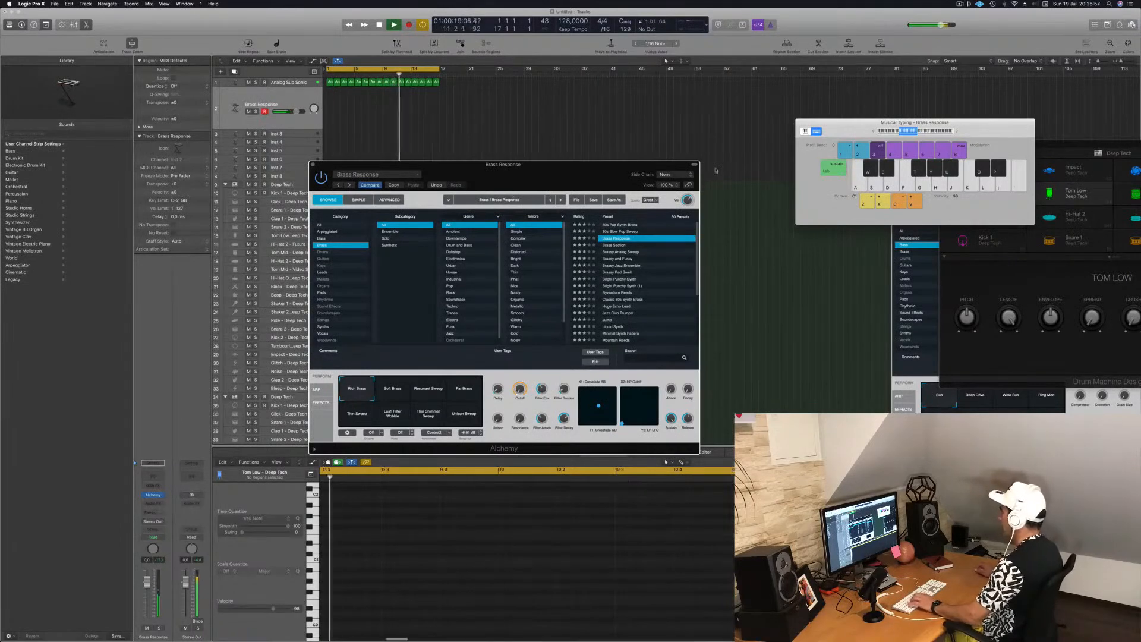
pyautogui.click(875, 132)
pyautogui.click(955, 131)
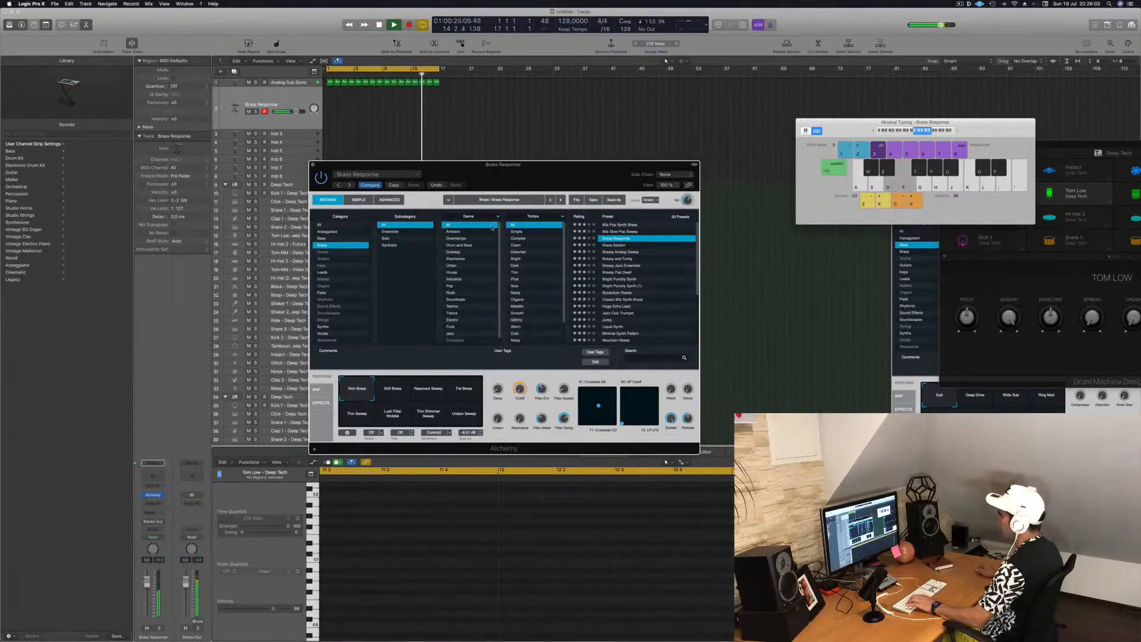
# Audition the Brass Response performance variations, including Fat Brass, Thin Sweep, Thin Shimmer Sweep and Rich Brass, in a lower Musical Typing octave
pyautogui.click(392, 390)
pyautogui.click(423, 390)
pyautogui.click(464, 390)
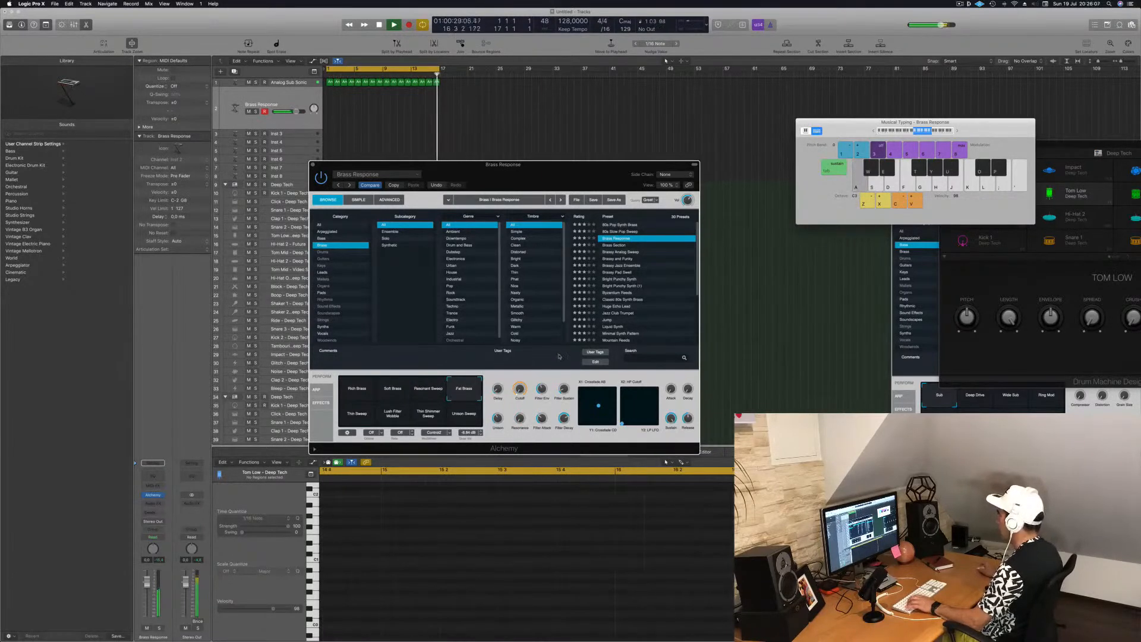
pyautogui.click(908, 132)
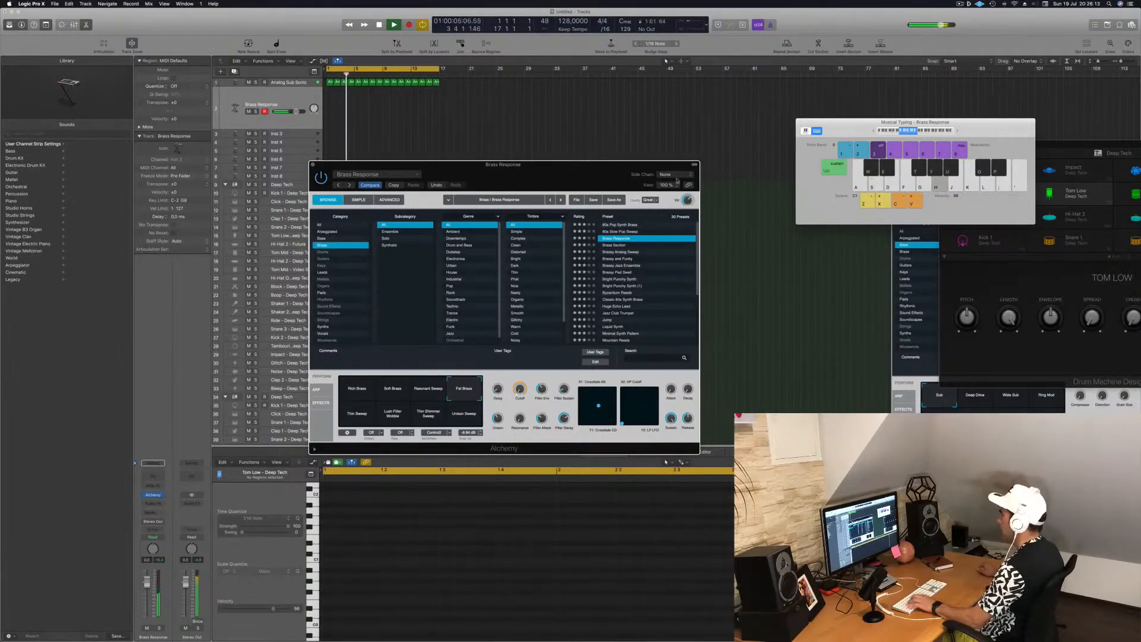
pyautogui.click(357, 423)
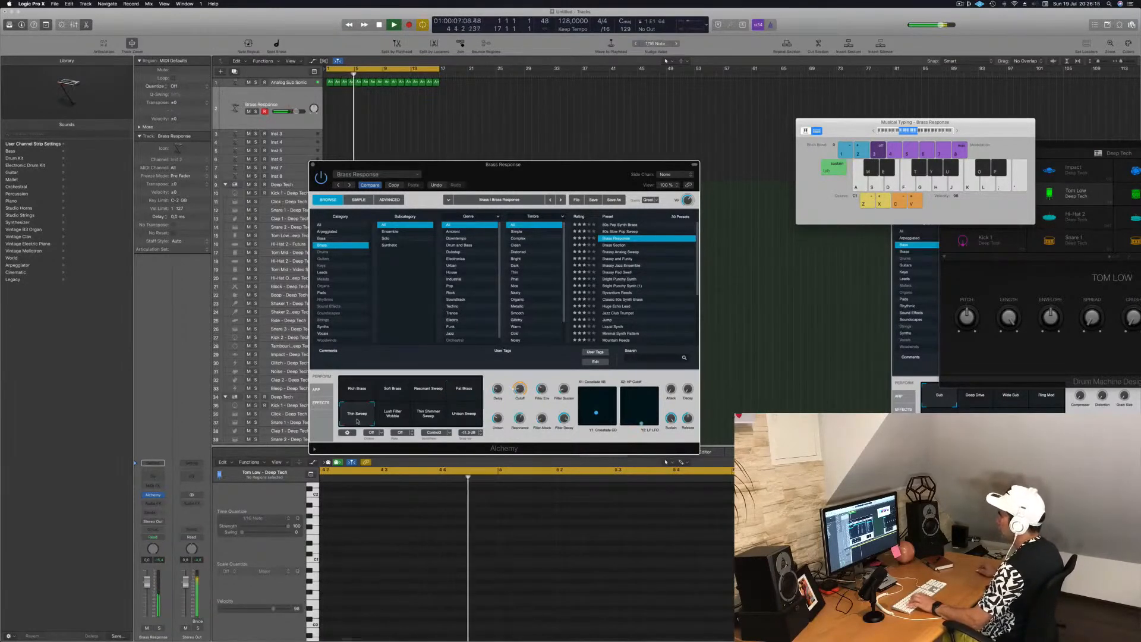
pyautogui.click(410, 422)
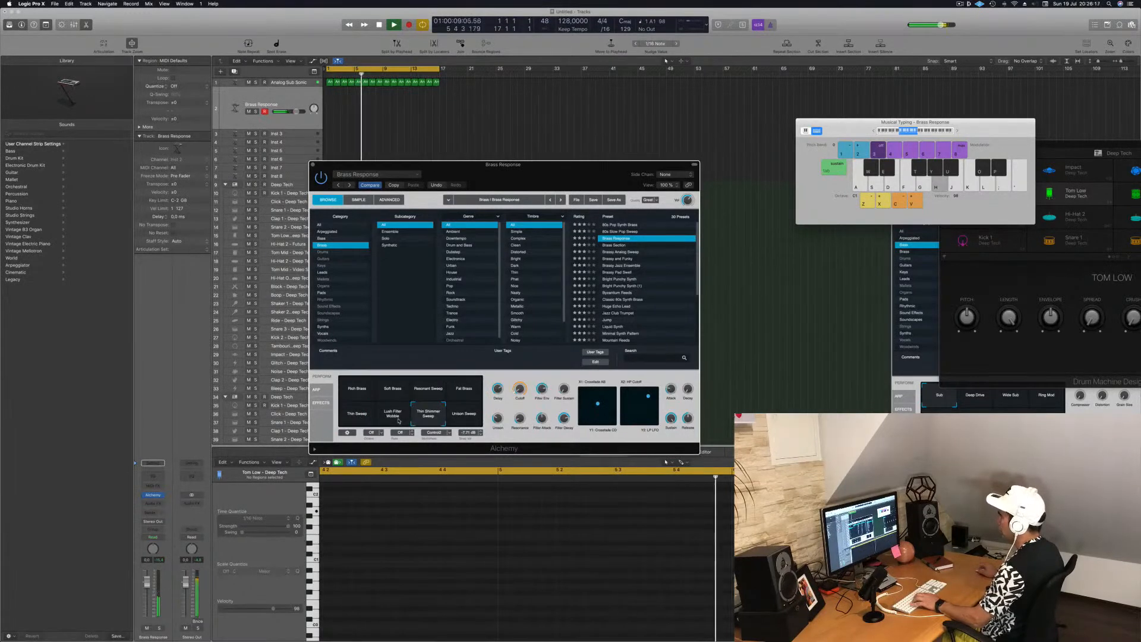
pyautogui.click(465, 419)
pyautogui.click(355, 392)
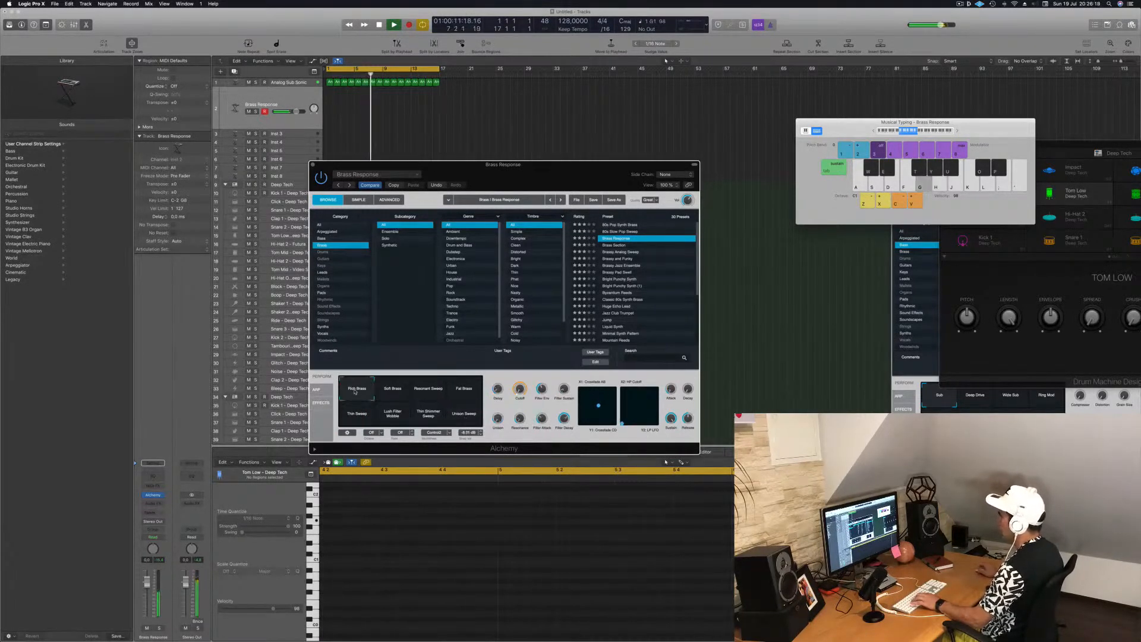
# Try the brass presets Brass Section, Brassy Analog Sweep and Brassy and Funky in turn against the loop
pyautogui.click(613, 245)
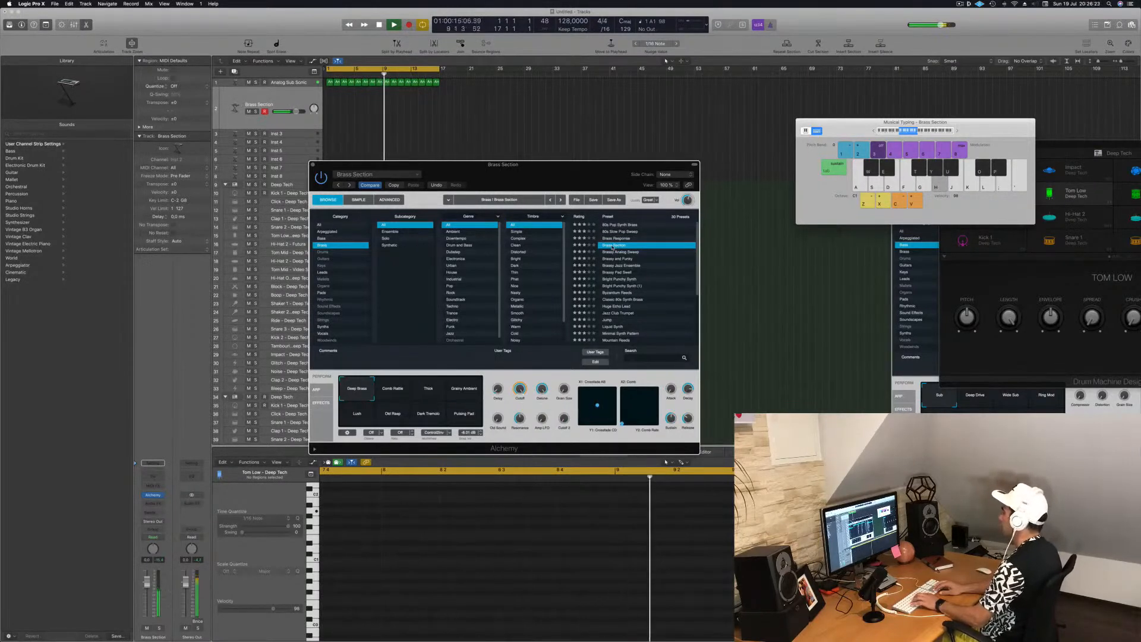
pyautogui.press('Down')
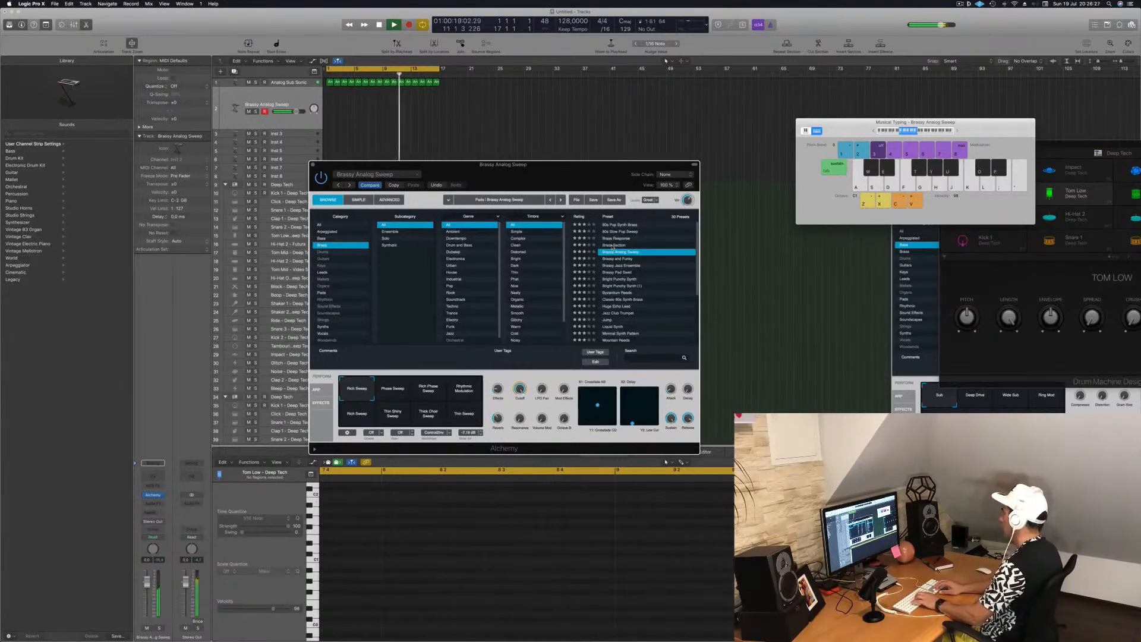
pyautogui.press('Down')
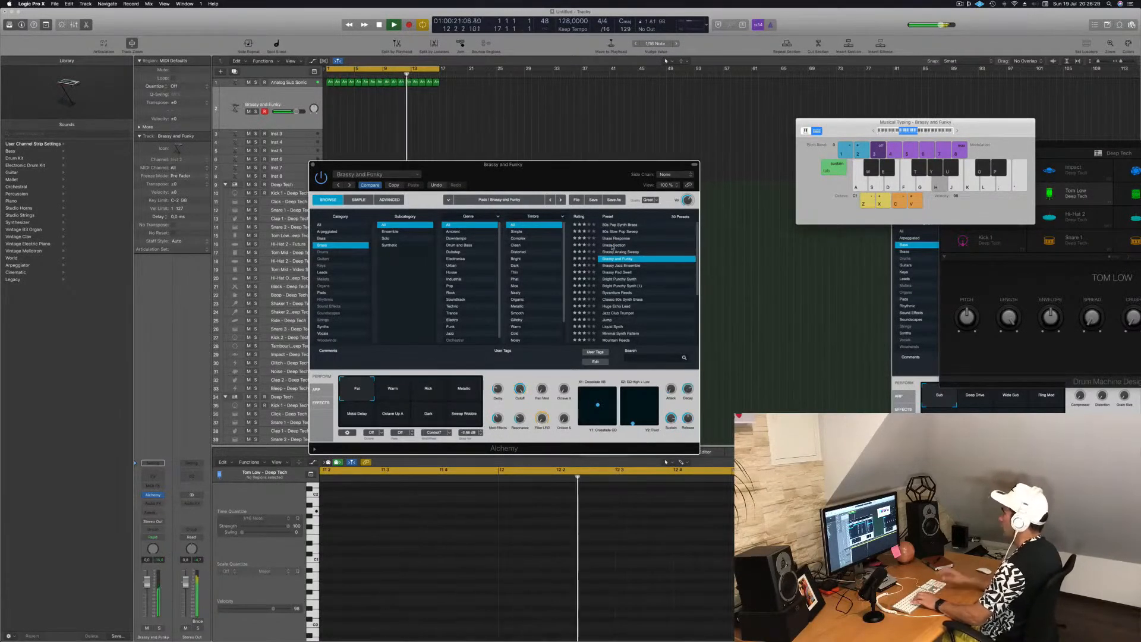
pyautogui.press('j')
# Lower the brass track's volume and audition the Brassy and Funky variations Warm, Rich, Metallic and Sweep Wobble
pyautogui.moveTo(146, 585); pyautogui.dragTo(147, 602)
pyautogui.click(391, 394)
pyautogui.press('g')
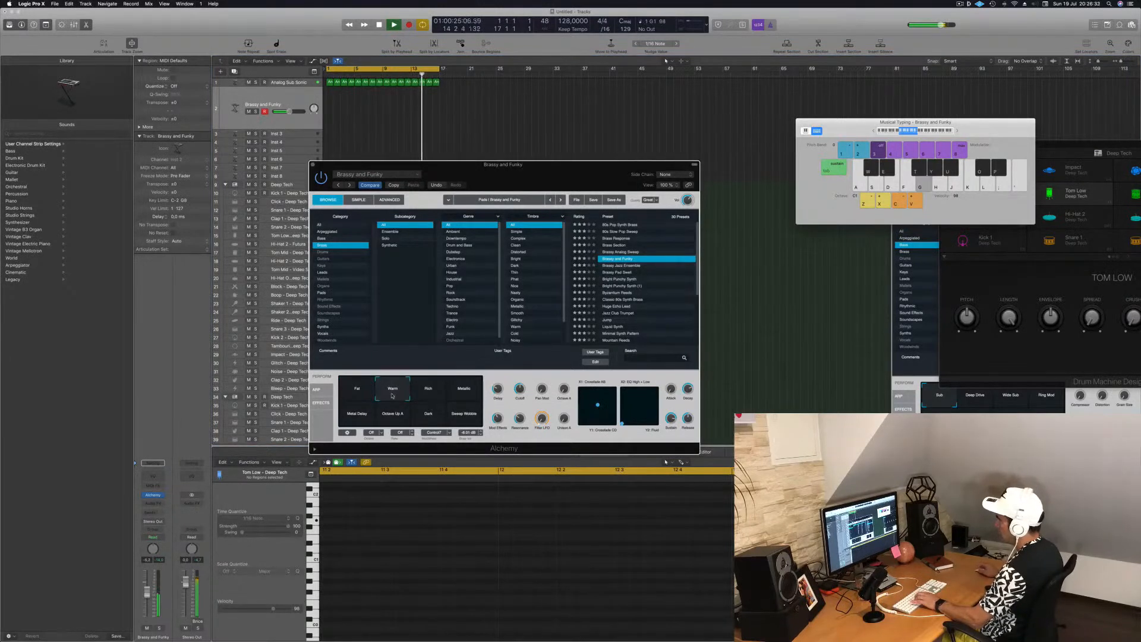
pyautogui.click(429, 393)
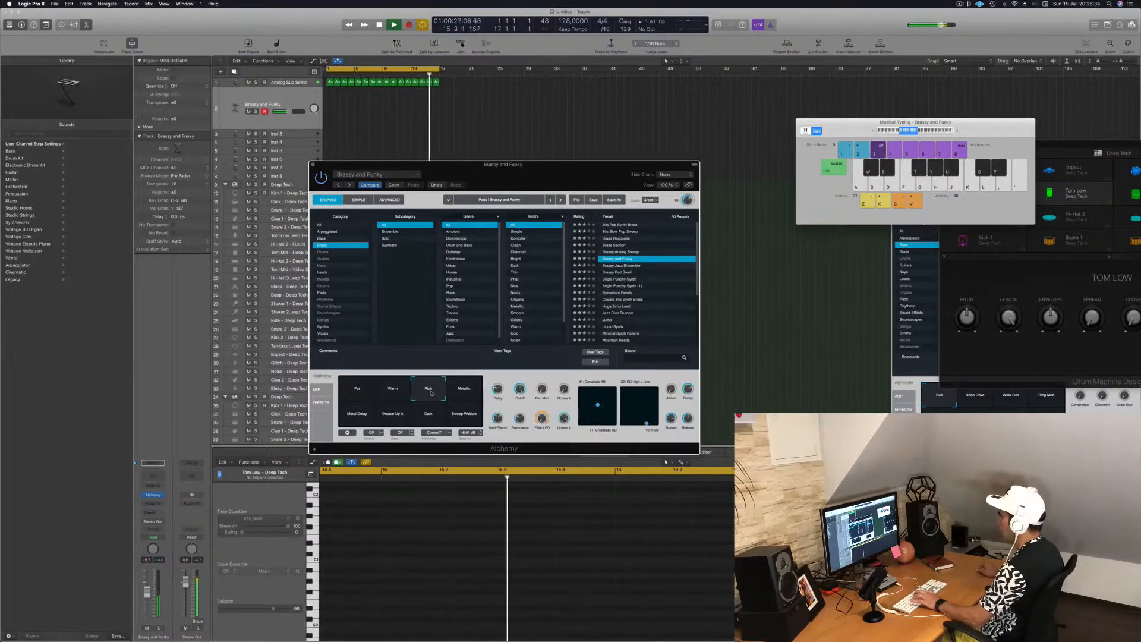
pyautogui.click(464, 390)
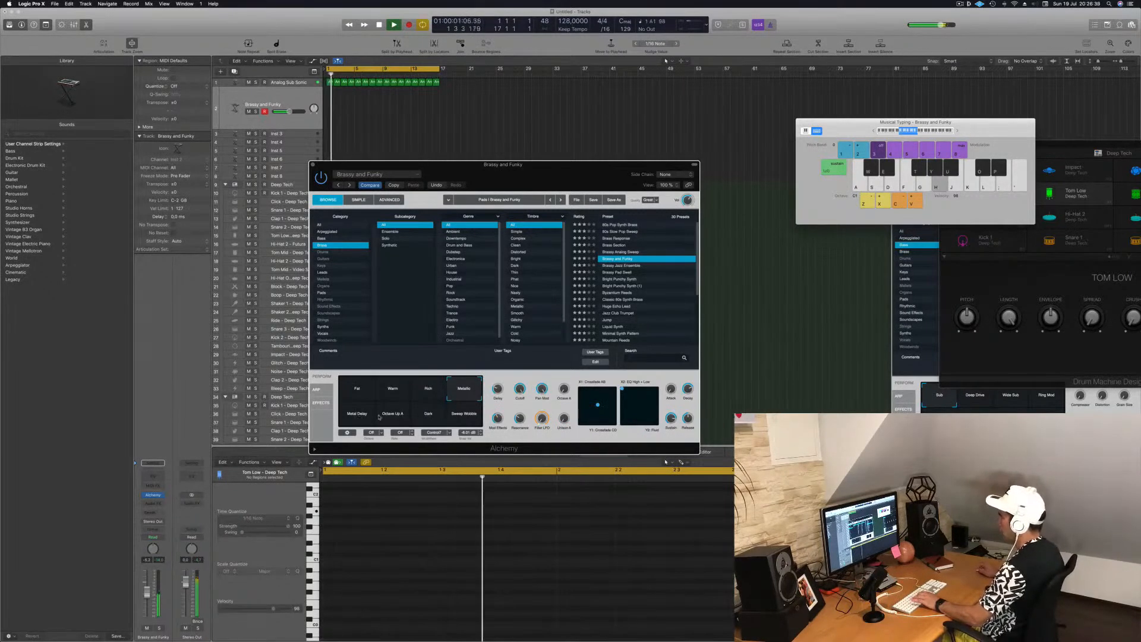
pyautogui.click(356, 415)
pyautogui.click(392, 415)
pyautogui.click(439, 416)
pyautogui.click(459, 416)
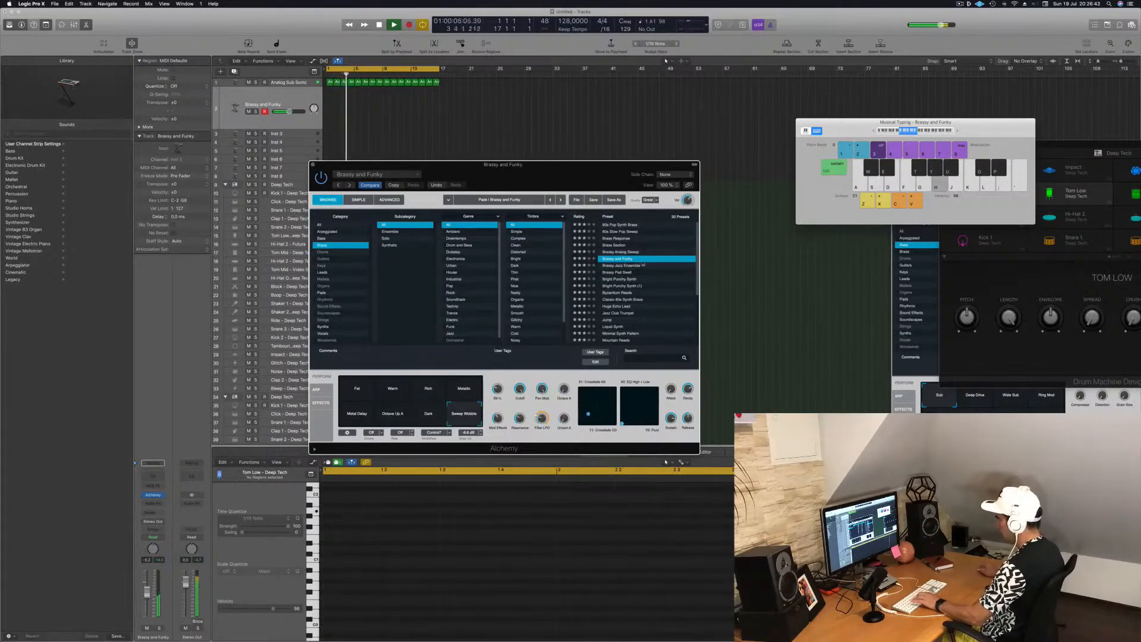
# Try Brassy Jazz Ensemble, load Brassy Pad Swell with its Short Dark variation, and raise the track's volume slightly
pyautogui.click(635, 267)
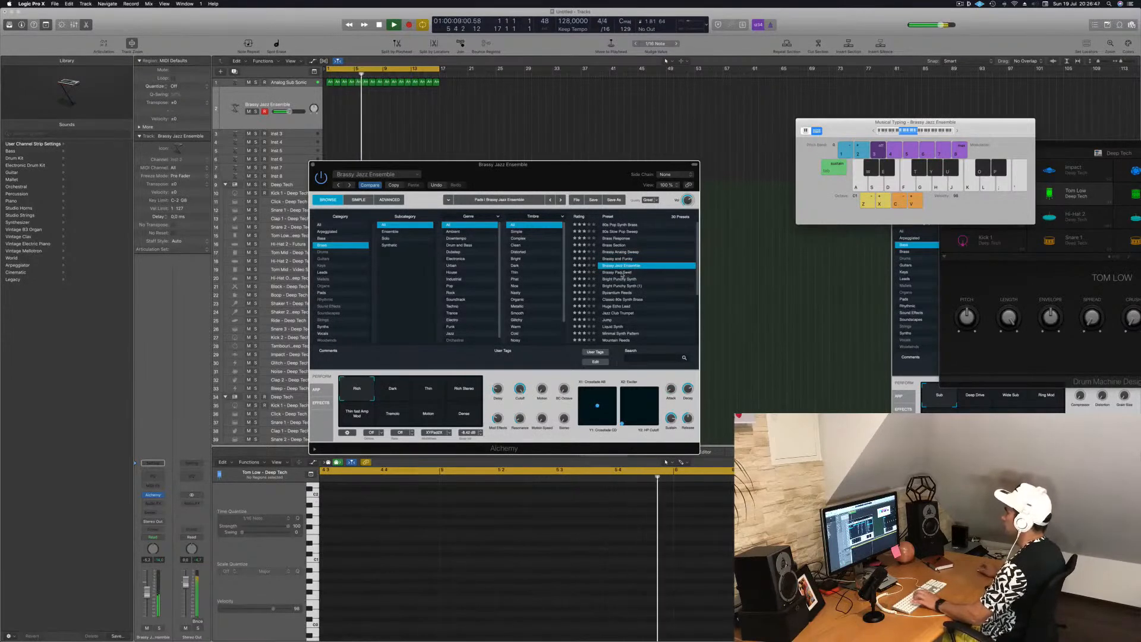
pyautogui.click(622, 273)
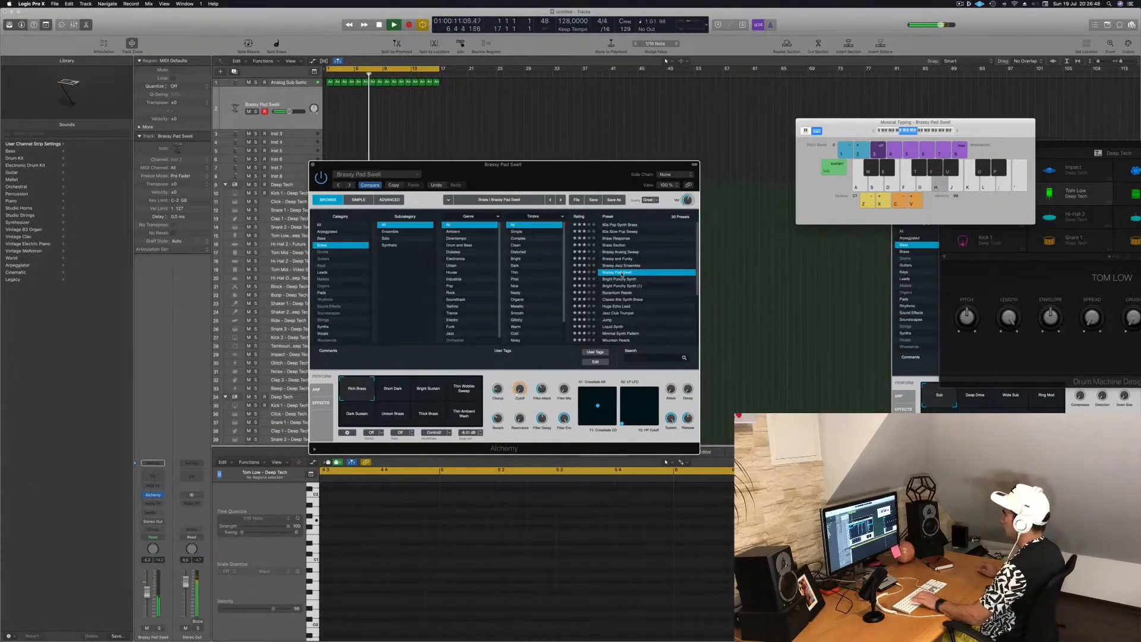
pyautogui.click(397, 396)
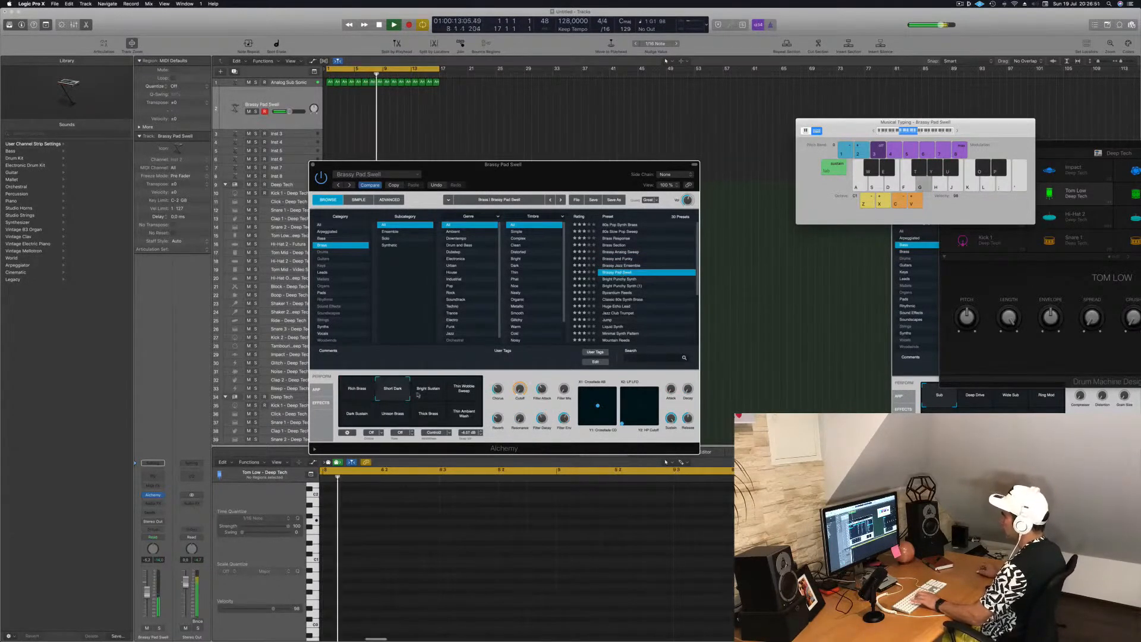
pyautogui.moveTo(147, 594); pyautogui.dragTo(146, 591)
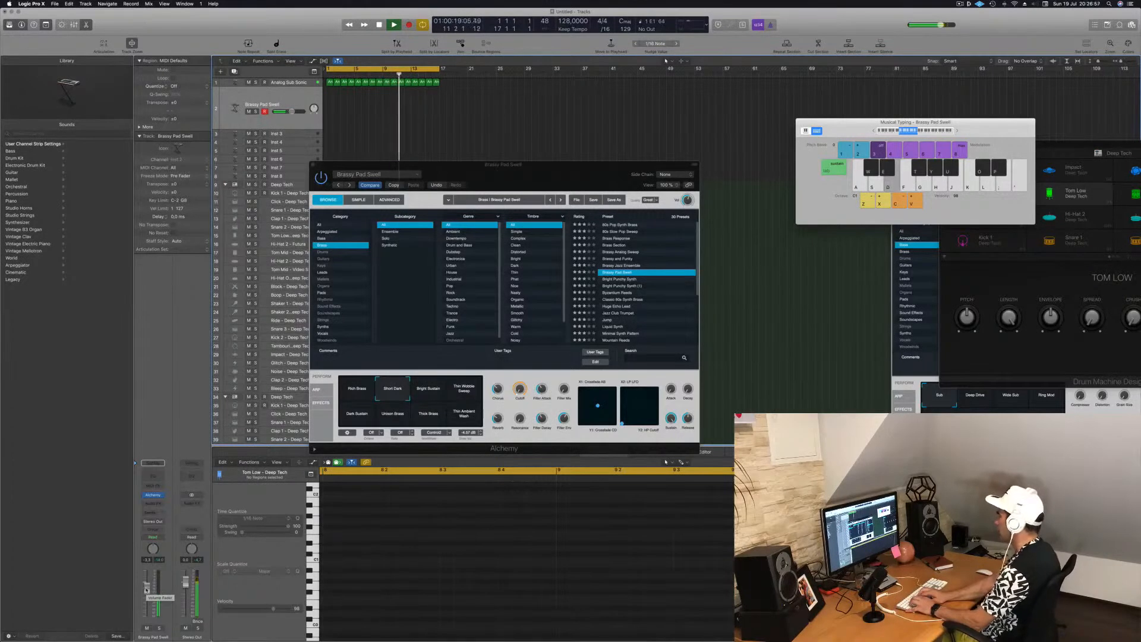
# Rehearse a brass melody with Musical Typing over the playing loop using the Brassy Pad Swell sound
pyautogui.press('h')
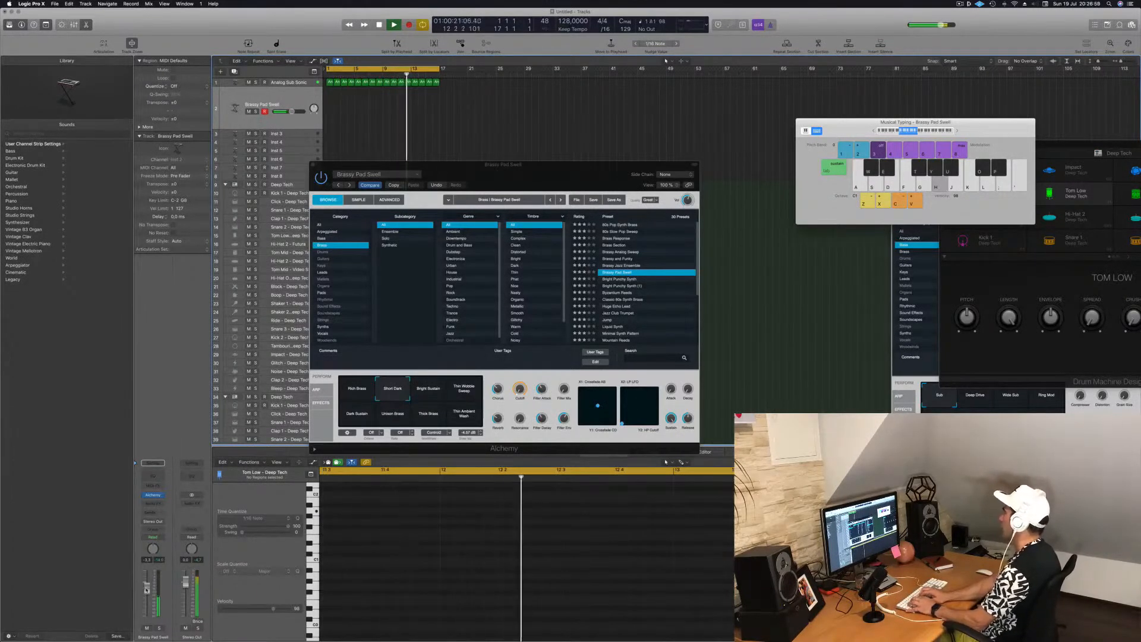
pyautogui.press('j')
pyautogui.press('g')
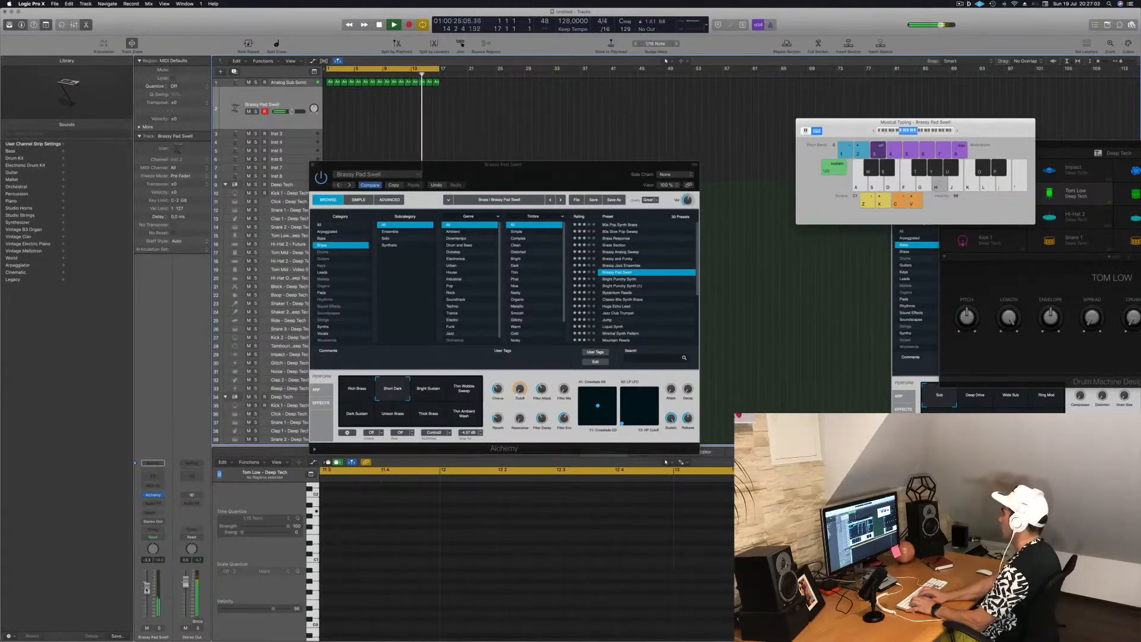
pyautogui.press('d')
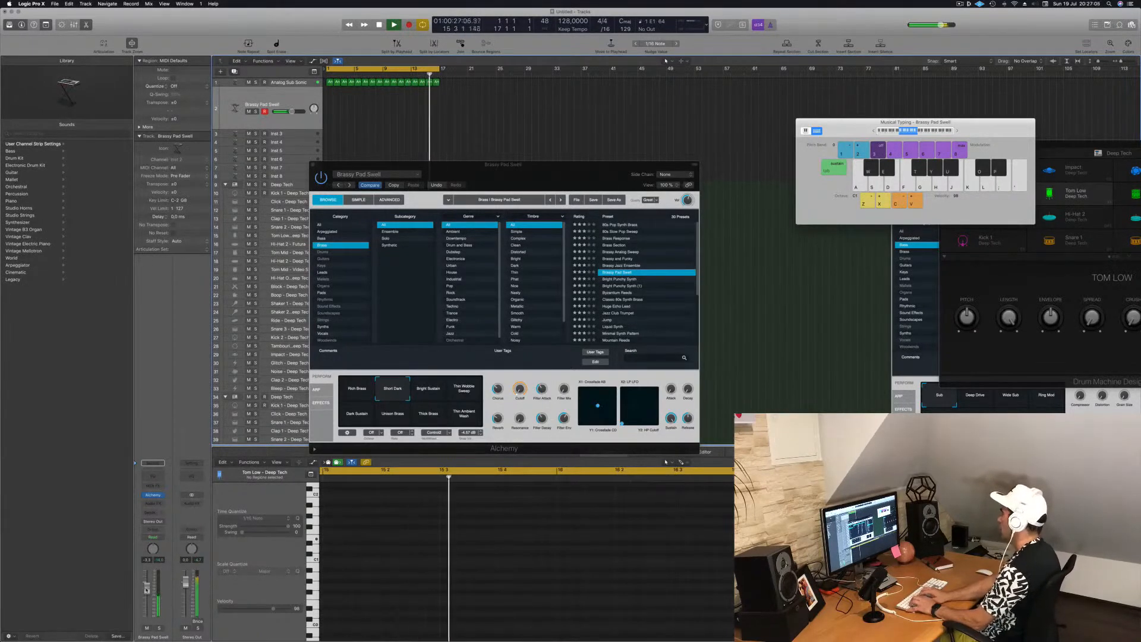
pyautogui.press('a')
pyautogui.press('a')
pyautogui.press('s')
pyautogui.press('d')
pyautogui.press('h')
pyautogui.press('d')
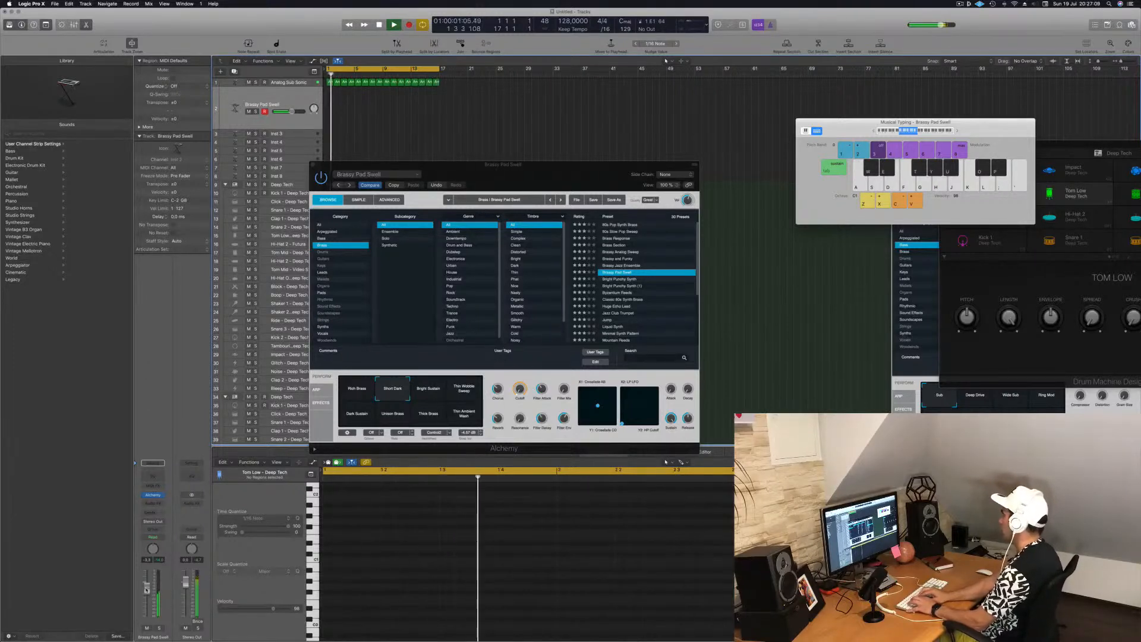
pyautogui.press('d')
pyautogui.press('k')
pyautogui.press('d')
pyautogui.press('d')
pyautogui.press('j')
pyautogui.press('d')
pyautogui.press('d')
pyautogui.press('k')
pyautogui.press('d')
pyautogui.press('j')
pyautogui.press('d')
pyautogui.press('k')
pyautogui.press('k')
pyautogui.press('d')
pyautogui.press('j')
pyautogui.press('d')
pyautogui.press('k')
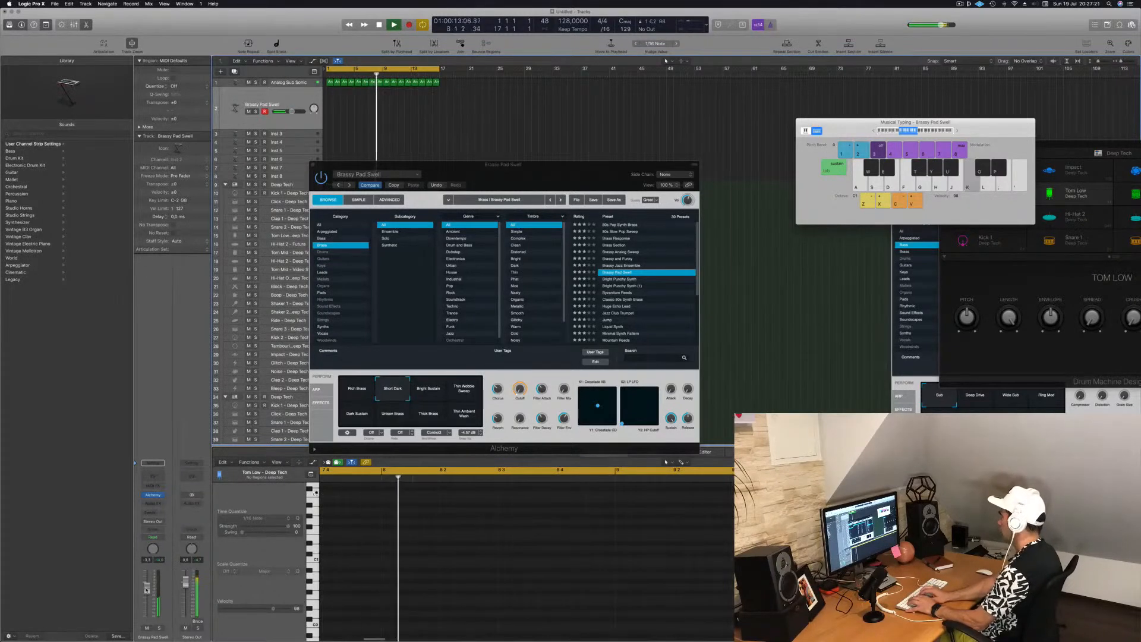
pyautogui.press('j')
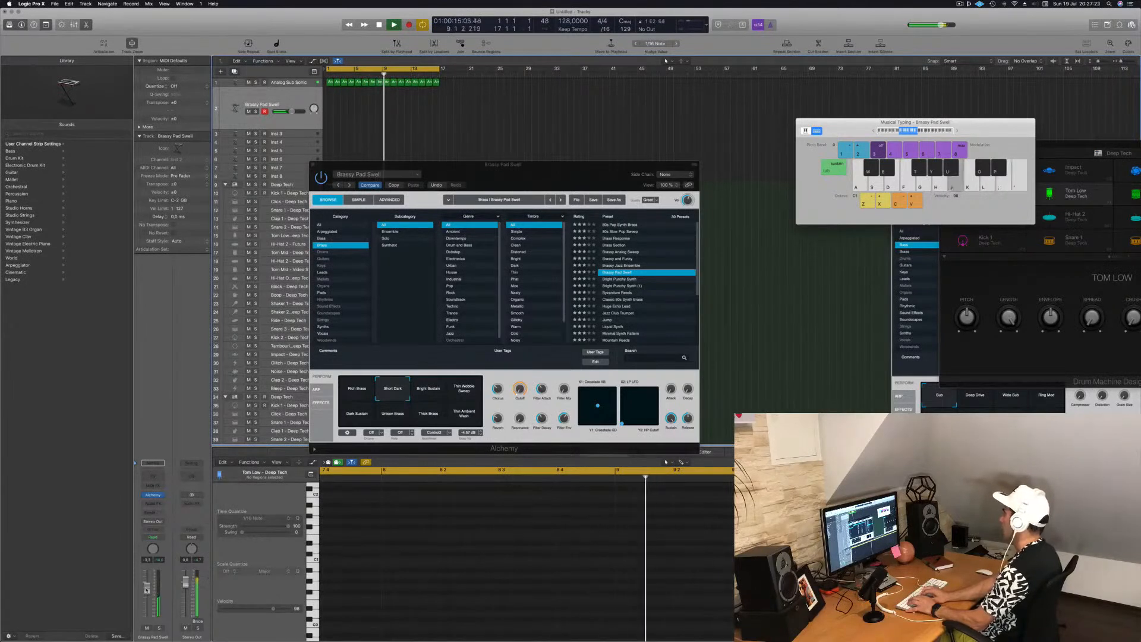
pyautogui.press('d')
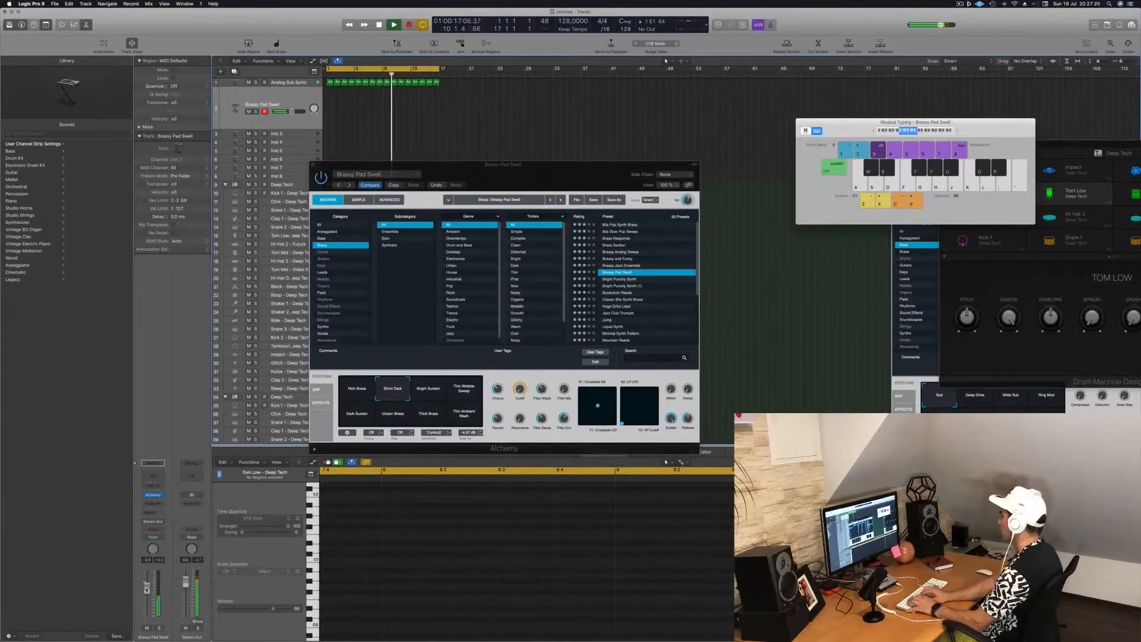
pyautogui.press('d')
pyautogui.press(';')
pyautogui.press('k')
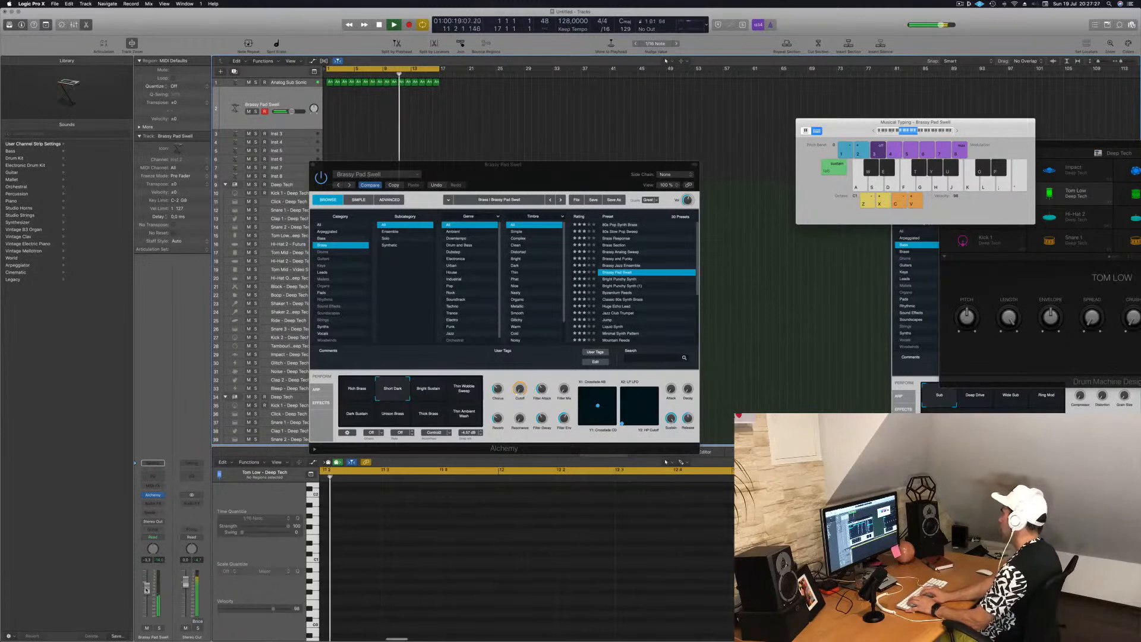
# Start recording on the Brassy Pad Swell track and play the brass melody over bars 13 to 16 of the loop
pyautogui.press('r')
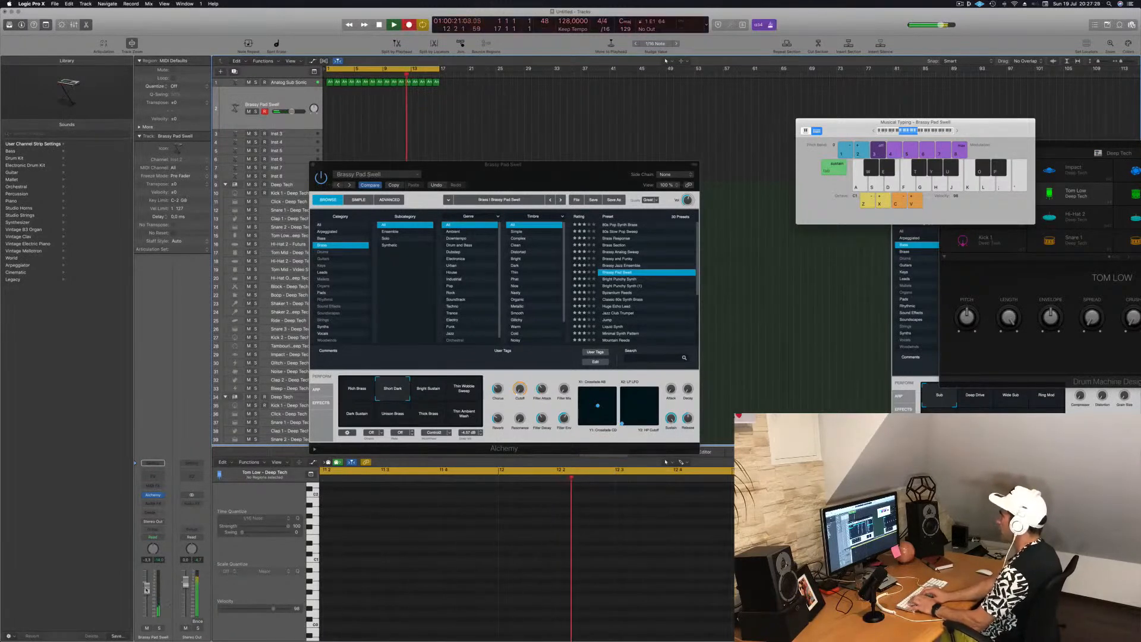
pyautogui.press('j')
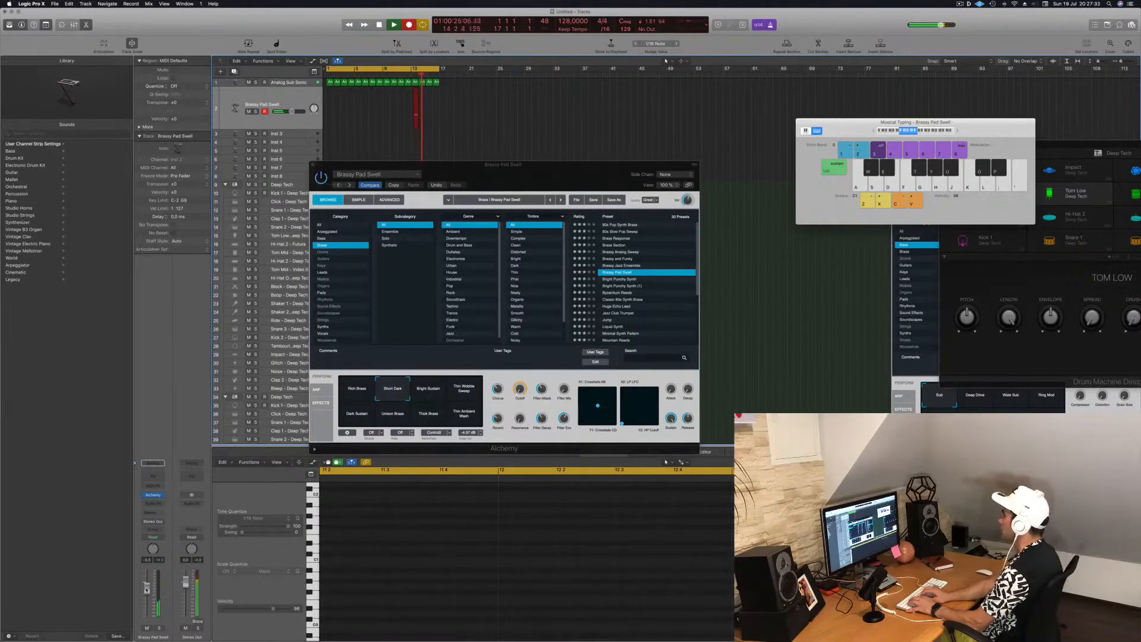
pyautogui.press('d')
pyautogui.press('d')
pyautogui.press('k')
pyautogui.press('k')
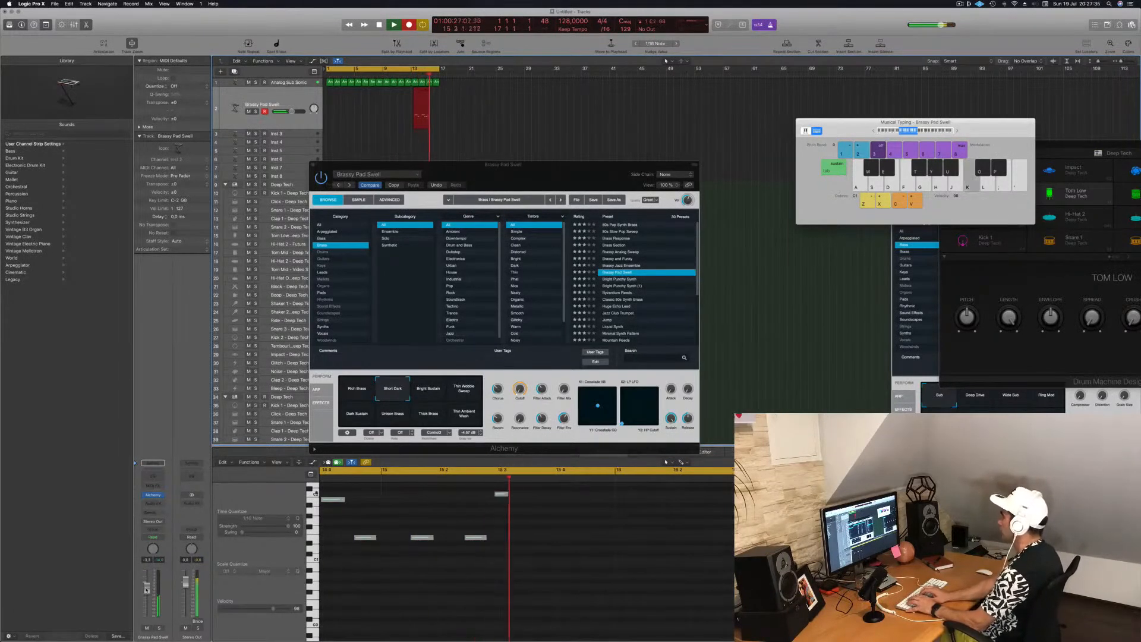
pyautogui.press(';')
pyautogui.press(';')
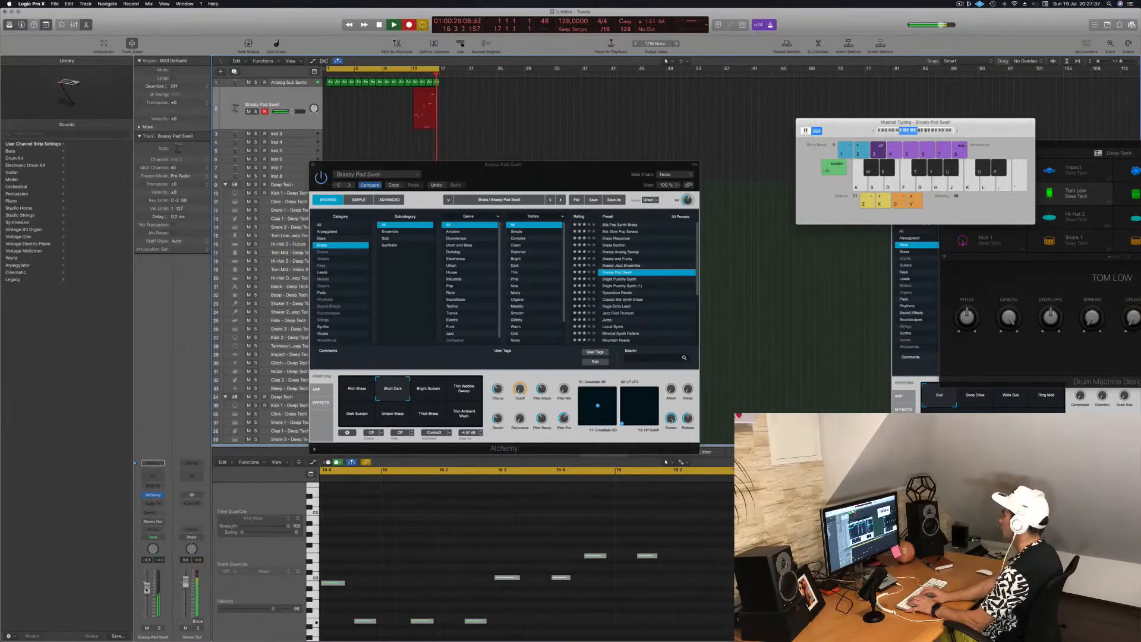
pyautogui.press('space')
pyautogui.press('space')
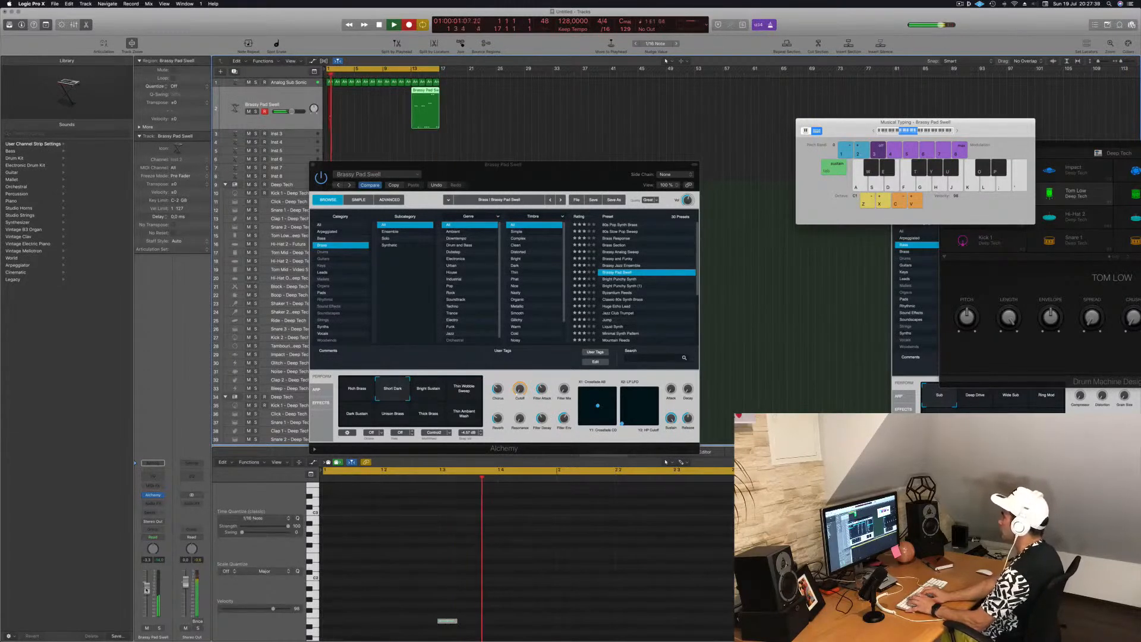
# Keep recording repeated brass notes on the Brassy Pad Swell track from bar 1 to about bar 12 of the loop
pyautogui.press('k')
pyautogui.press('k')
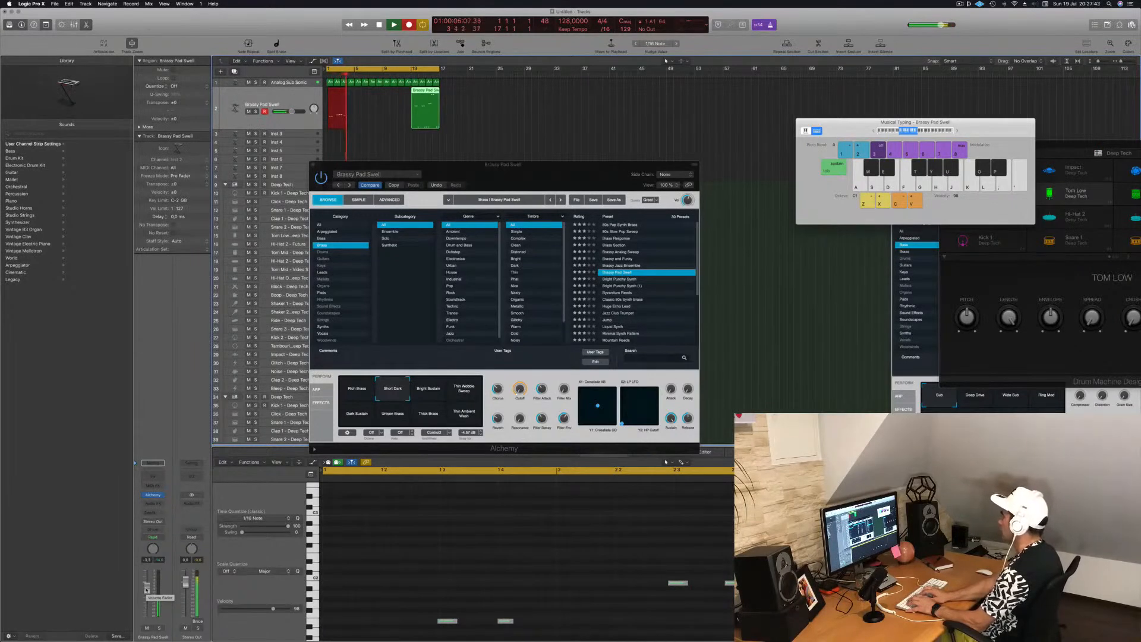
pyautogui.press('d')
pyautogui.press('d')
pyautogui.press('d')
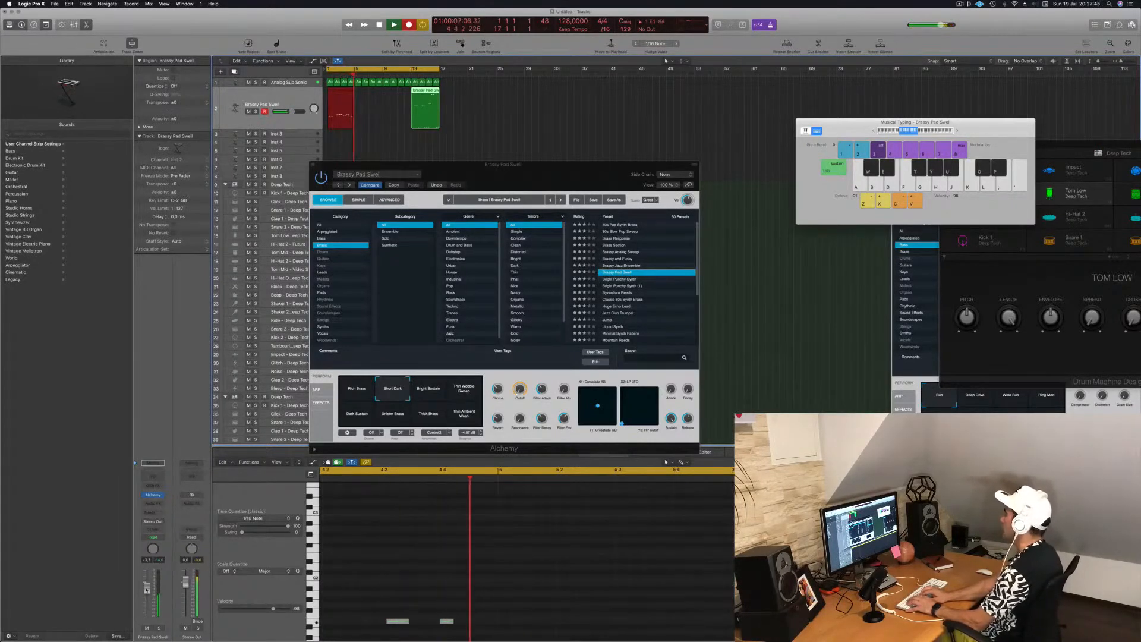
pyautogui.press('d')
pyautogui.press('d')
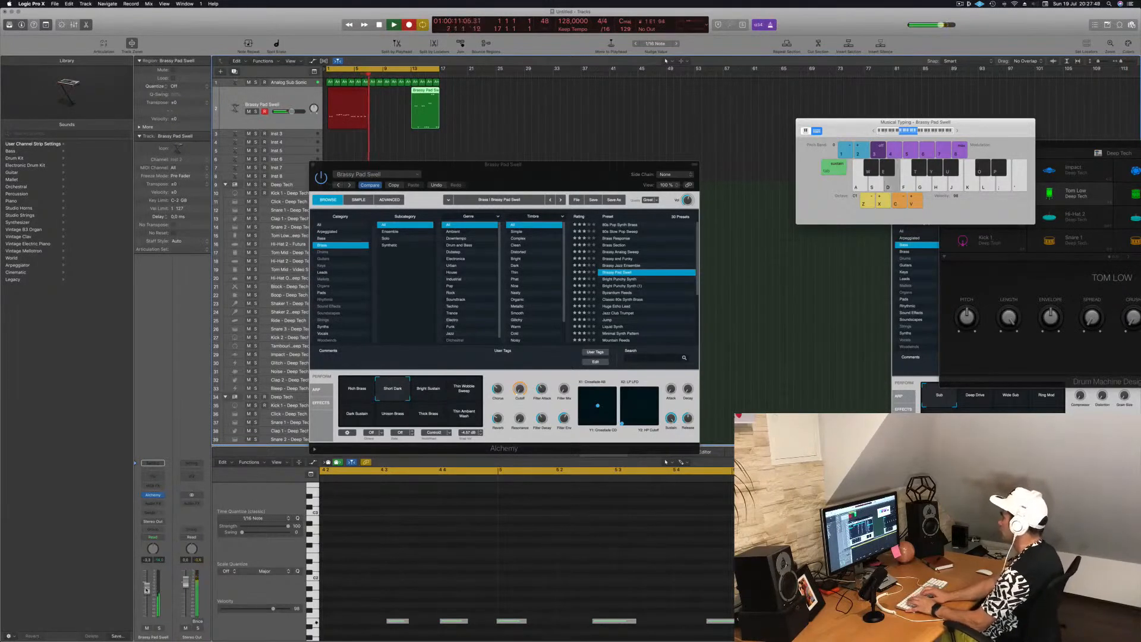
pyautogui.press('d')
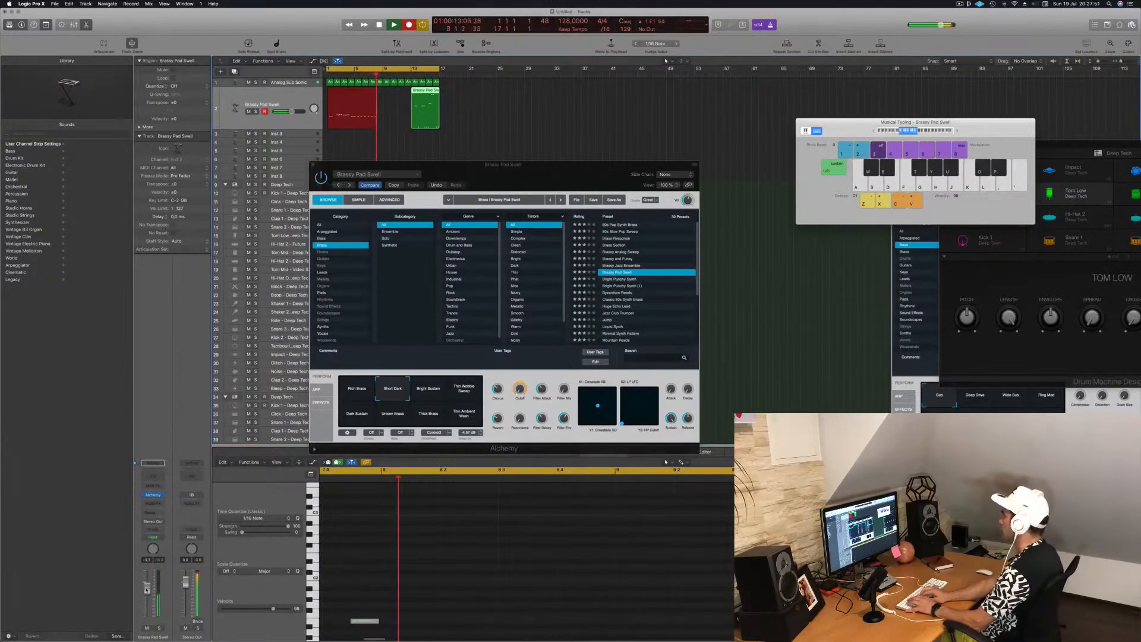
pyautogui.press('d')
pyautogui.press('d')
pyautogui.press('d')
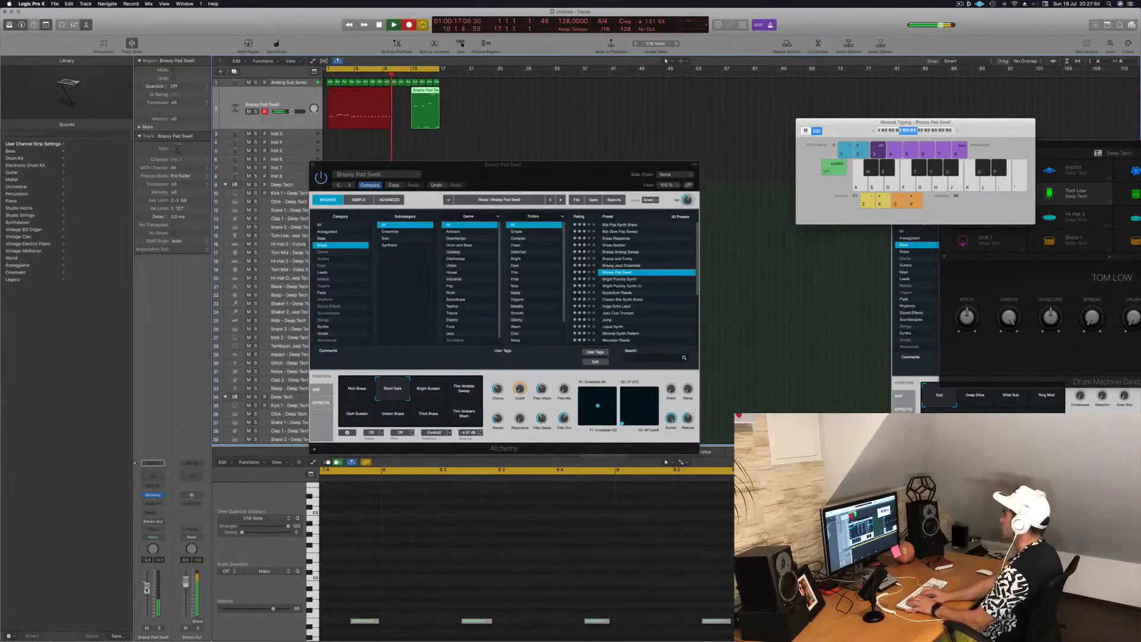
pyautogui.press('d')
pyautogui.press('d')
pyautogui.press('d')
pyautogui.press('d')
pyautogui.press('d')
pyautogui.press('space')
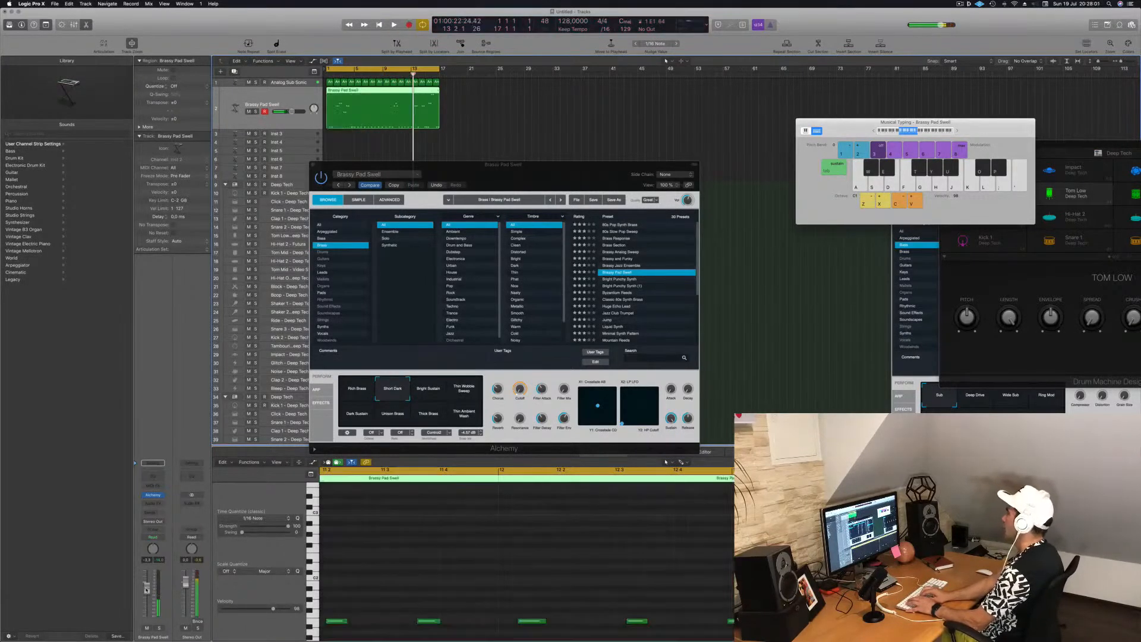
# Delete the existing Brassy Pad Swell recording and record a new take of repeated notes with a short melodic turn over the first eight bars
pyautogui.press('Delete')
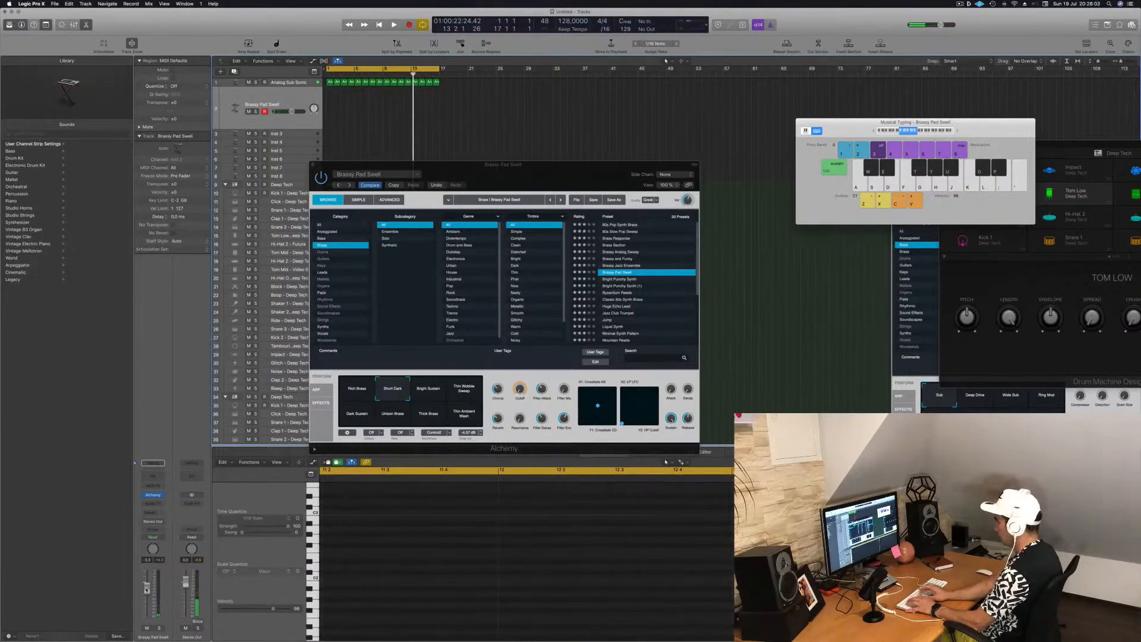
pyautogui.press('r')
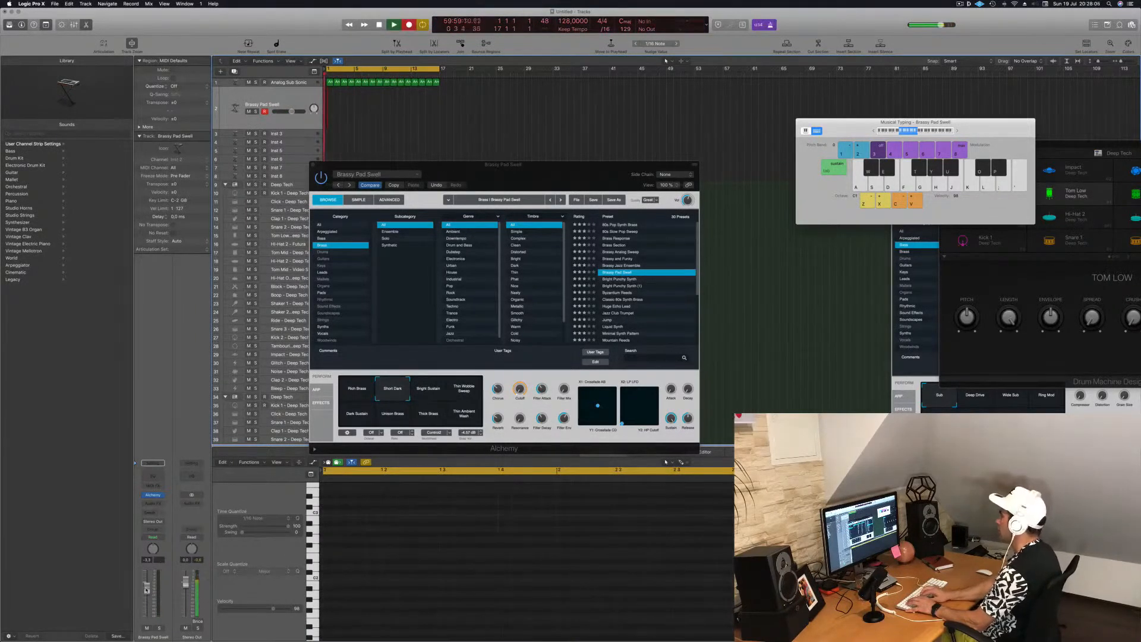
pyautogui.press('d')
pyautogui.press('d')
pyautogui.press('d')
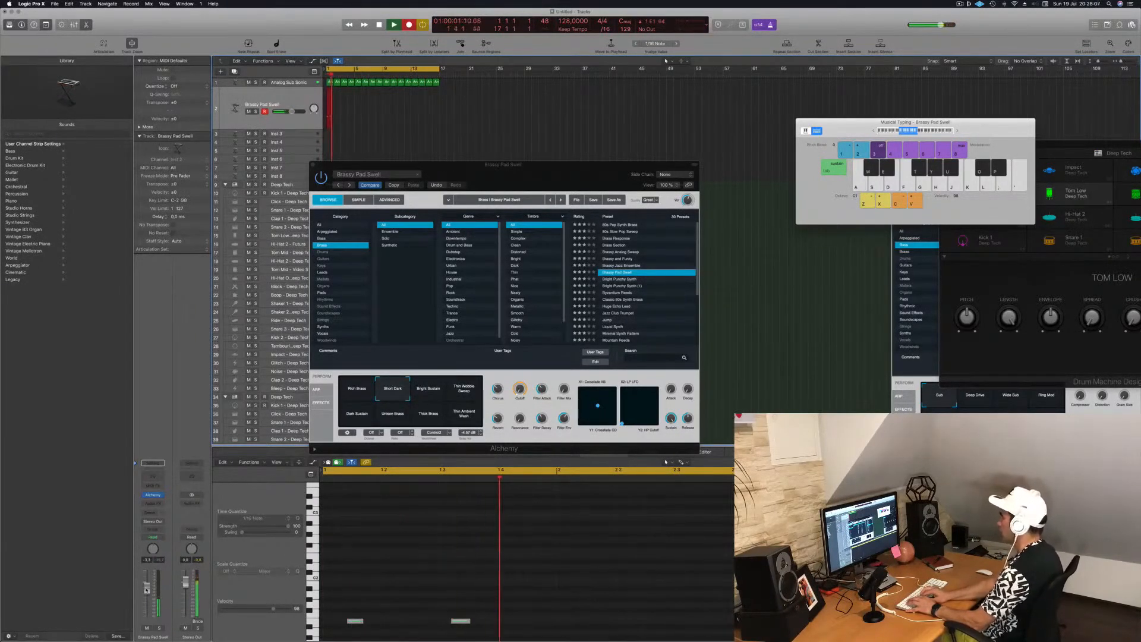
pyautogui.press('d')
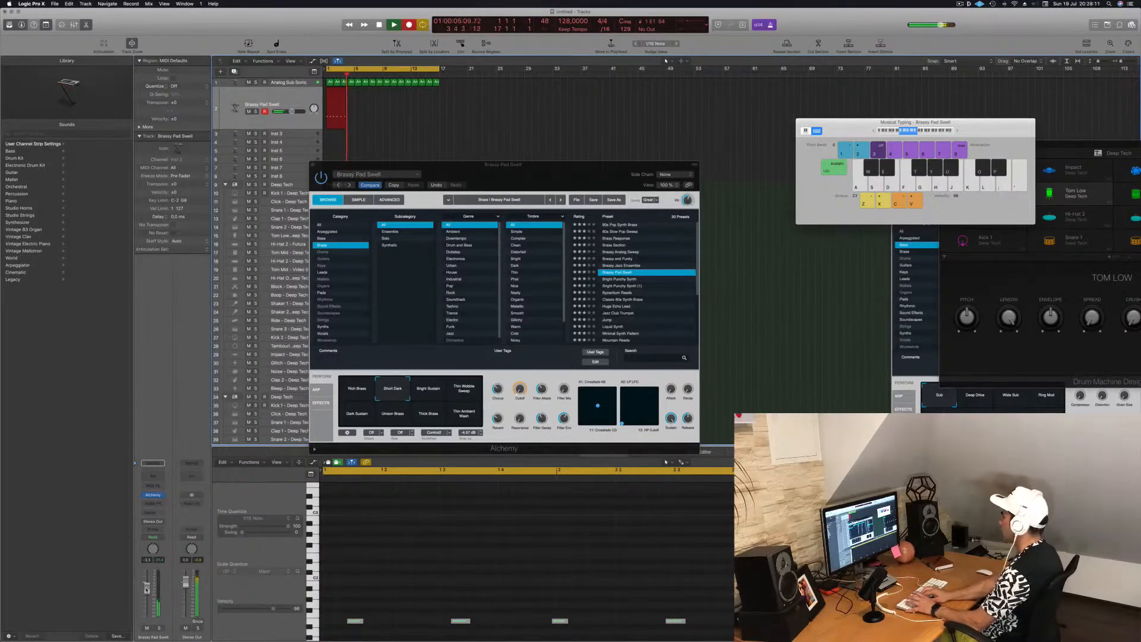
pyautogui.press('d')
pyautogui.press('d')
pyautogui.press('d')
pyautogui.press('d')
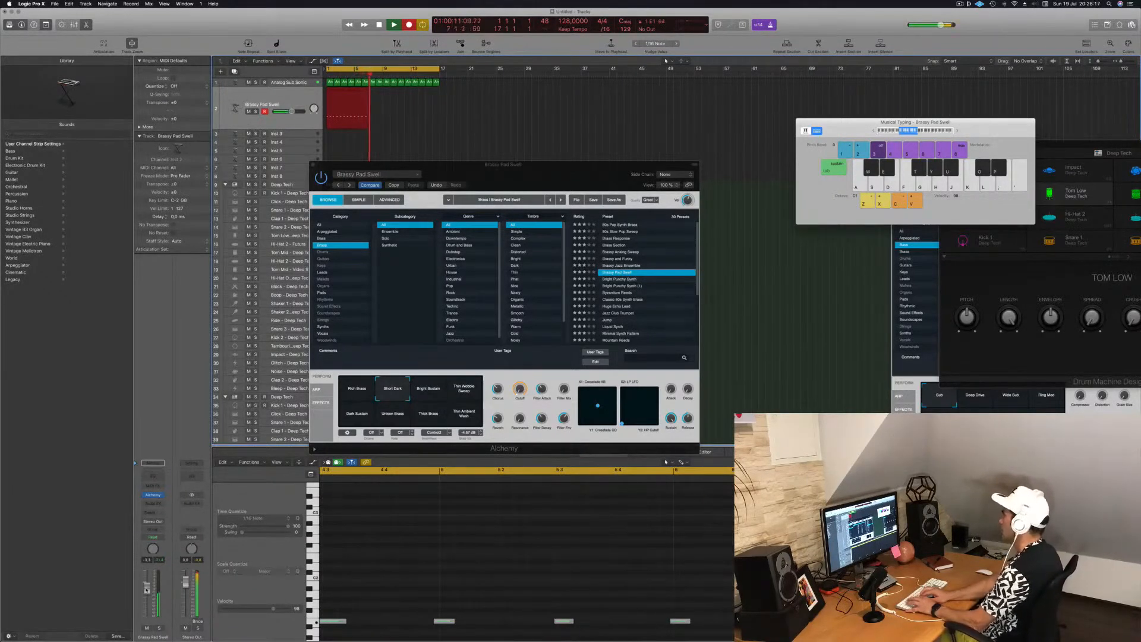
pyautogui.press('e')
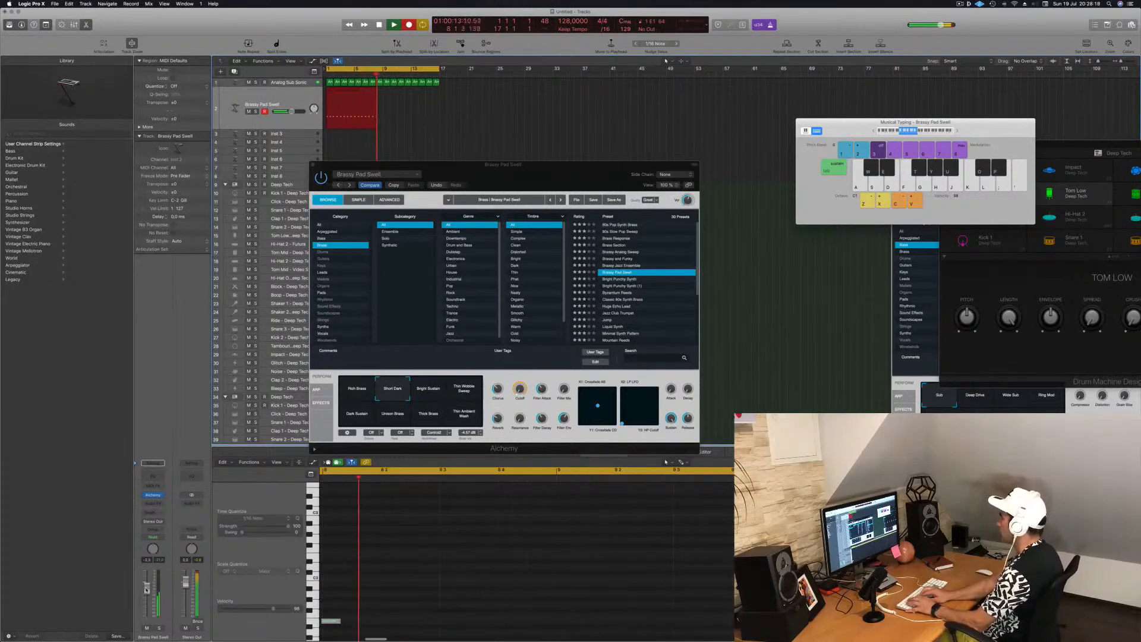
pyautogui.press('o')
pyautogui.press('u')
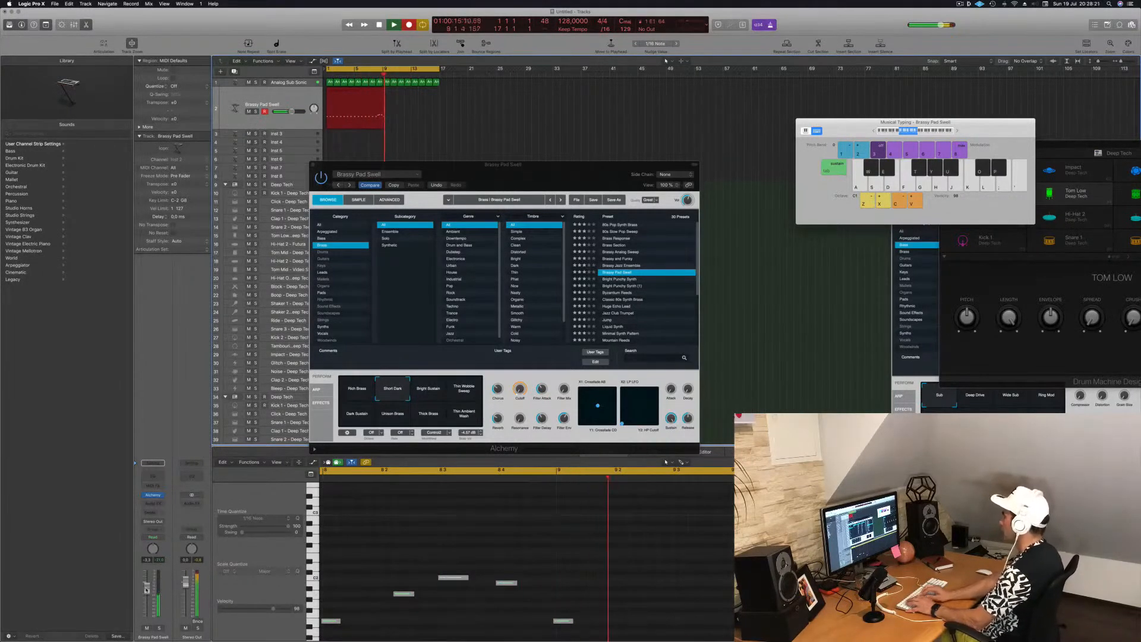
pyautogui.press('space')
# Select all notes in the new brass region and quantize them to 1/16 notes, then replay the loop
pyautogui.press('space')
pyautogui.press('space')
pyautogui.press('super+a')
pyautogui.press('space')
pyautogui.hscroll(-5, 482, 557)
pyautogui.press('space')
pyautogui.press('space')
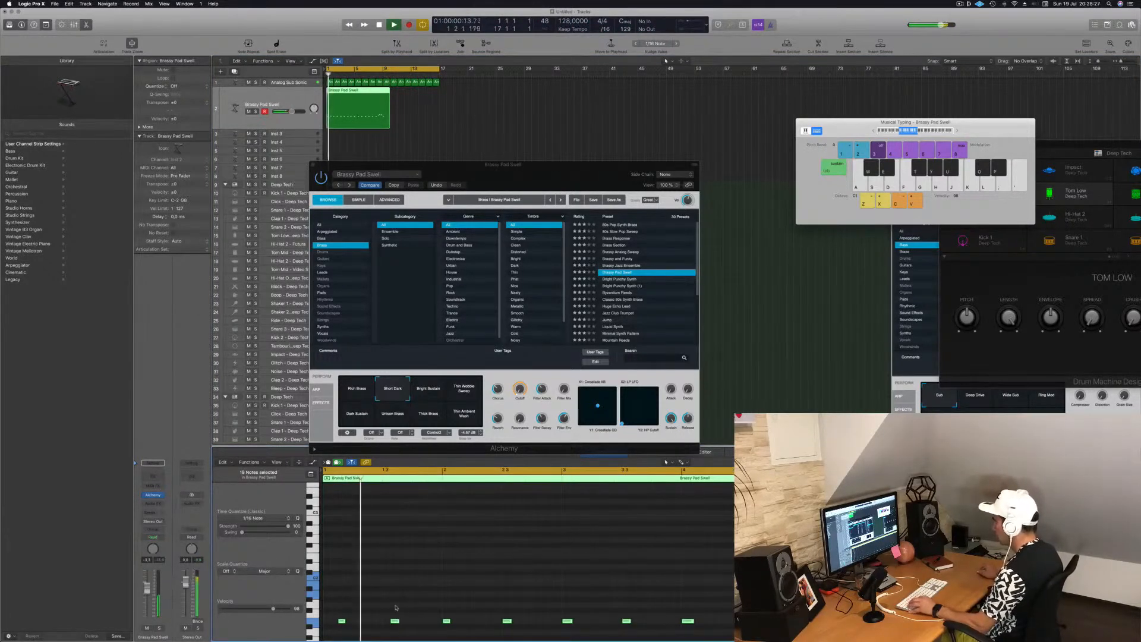
# Move the first two brass notes onto the start and the third beat of bar 1 in the Piano Roll
pyautogui.click(395, 621)
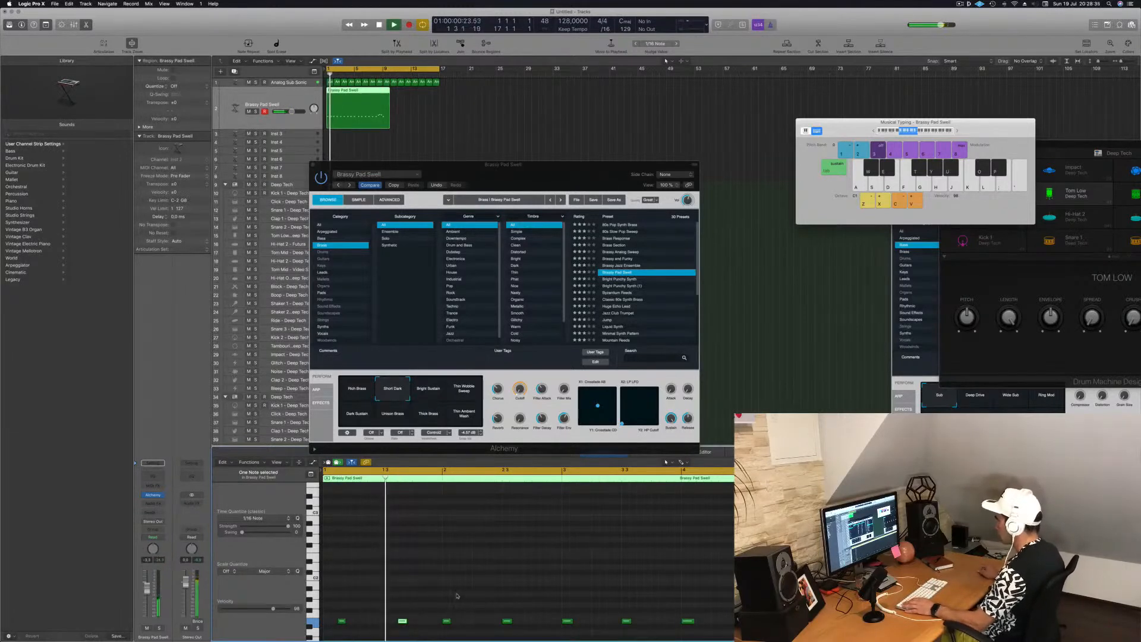
pyautogui.press('space')
pyautogui.moveTo(405, 622); pyautogui.dragTo(325, 633)
pyautogui.press('space')
pyautogui.press('space')
pyautogui.press('space')
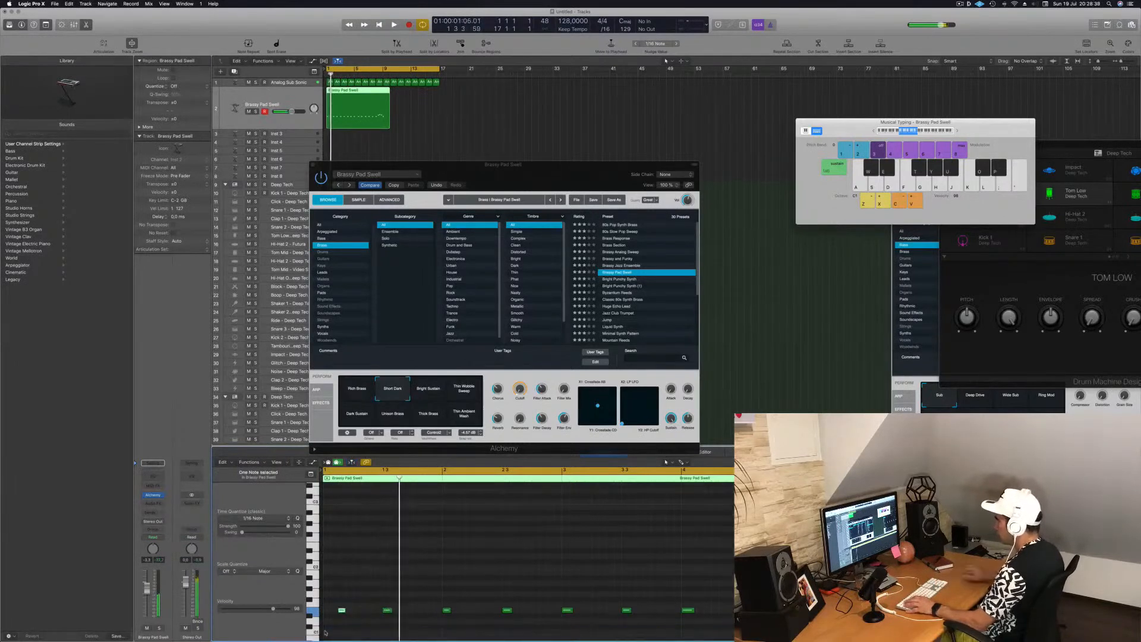
pyautogui.press('space')
pyautogui.press('space')
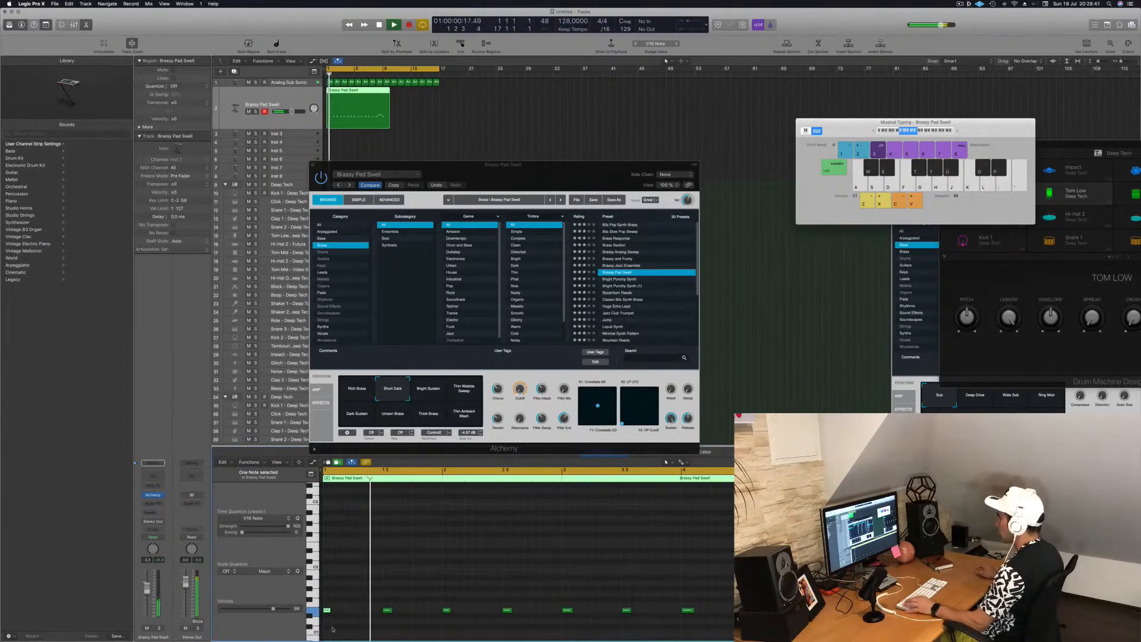
# Align the off-grid brass notes between bars 4 and 5 with the half-bar pulse and check them by replaying the loop
pyautogui.hscroll(-4, 529, 595)
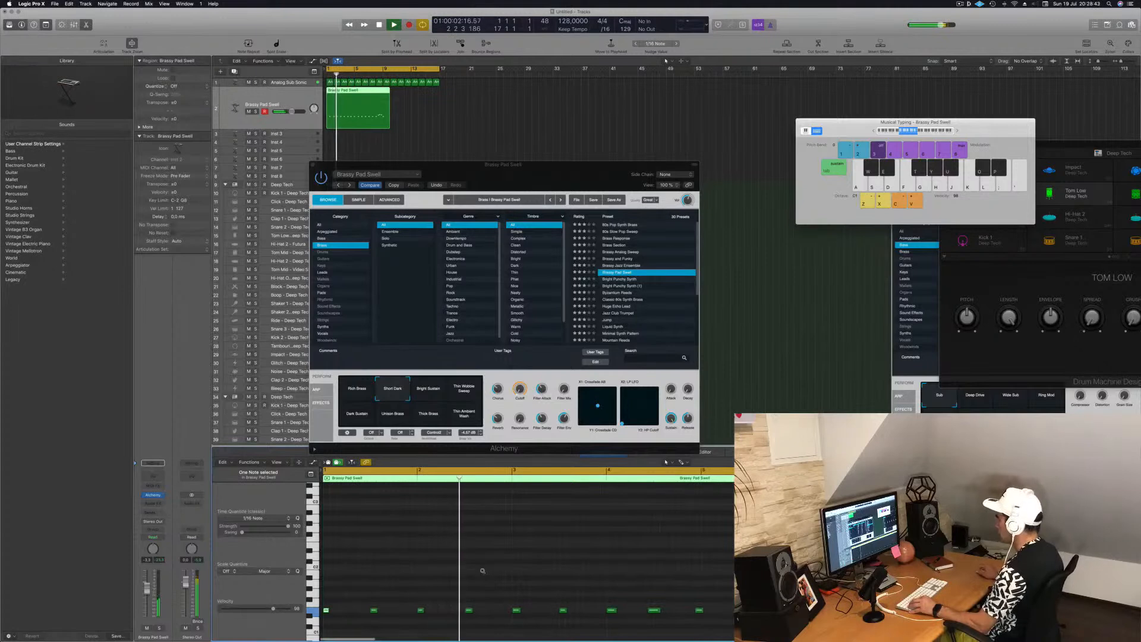
pyautogui.hscroll(-2, 482, 571)
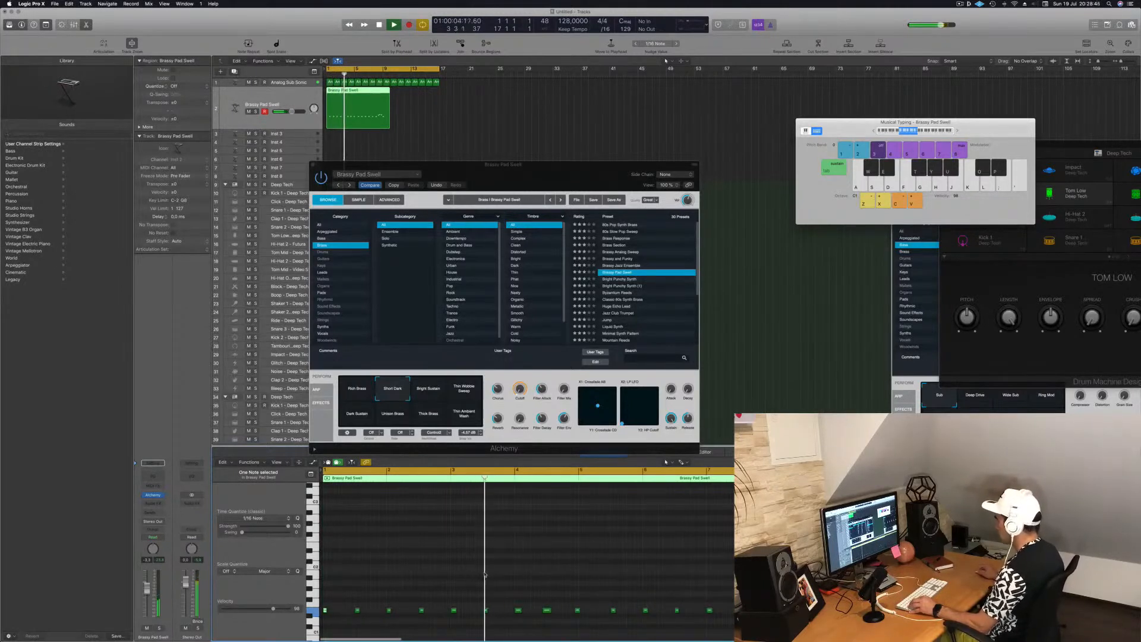
pyautogui.hscroll(1, 490, 574)
pyautogui.press('space')
pyautogui.press('Return')
pyautogui.press('space')
pyautogui.press('Return')
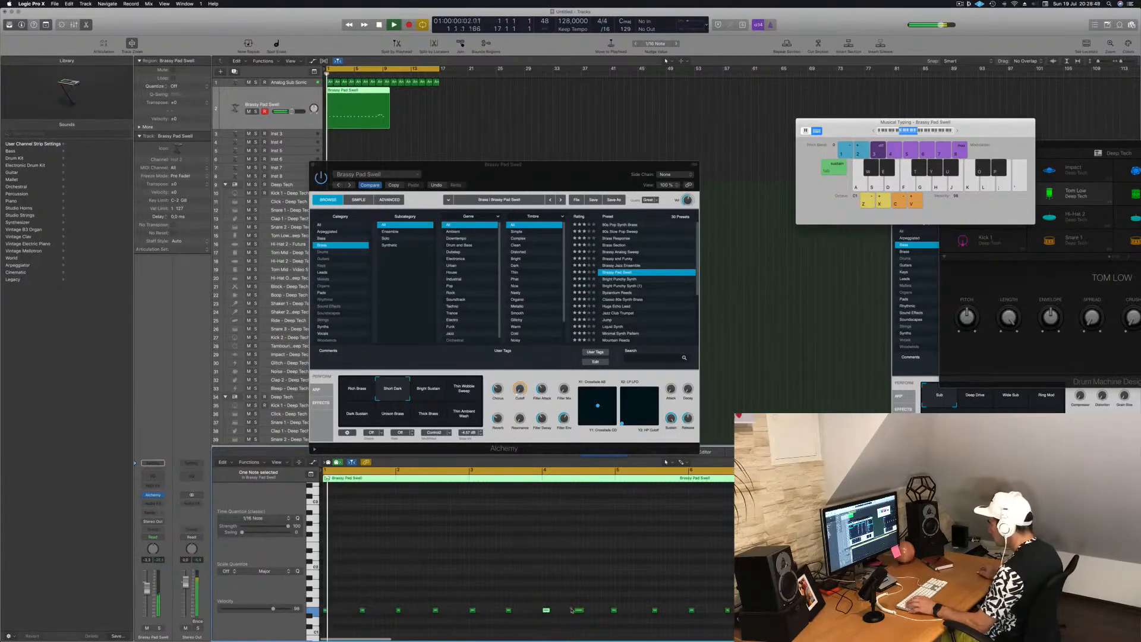
pyautogui.press('Return')
pyautogui.press('Return')
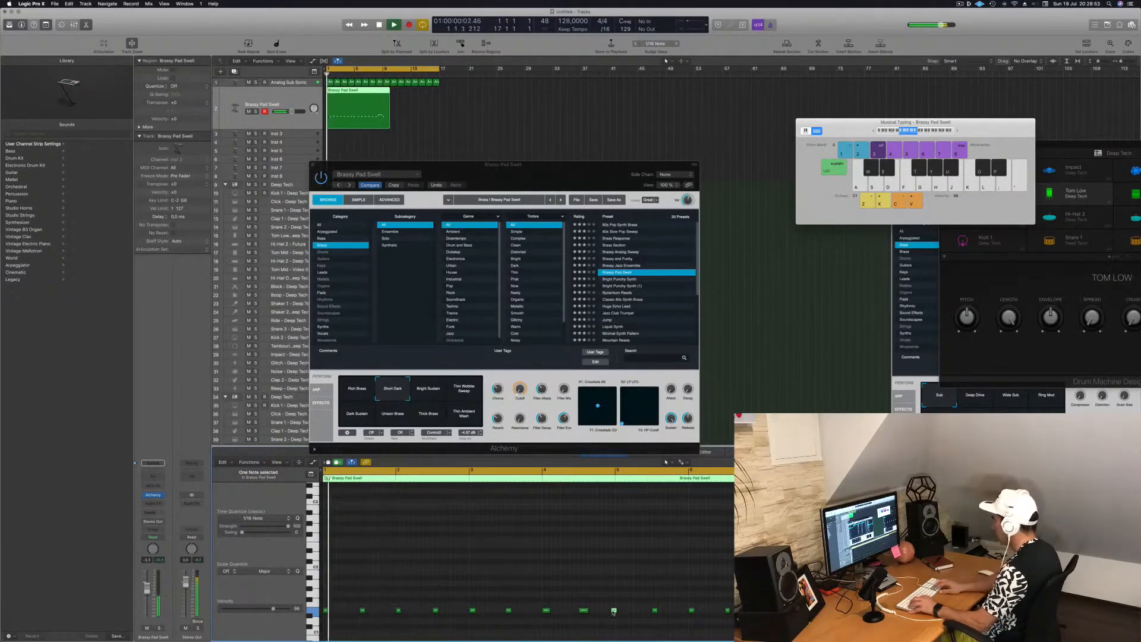
pyautogui.press('Return')
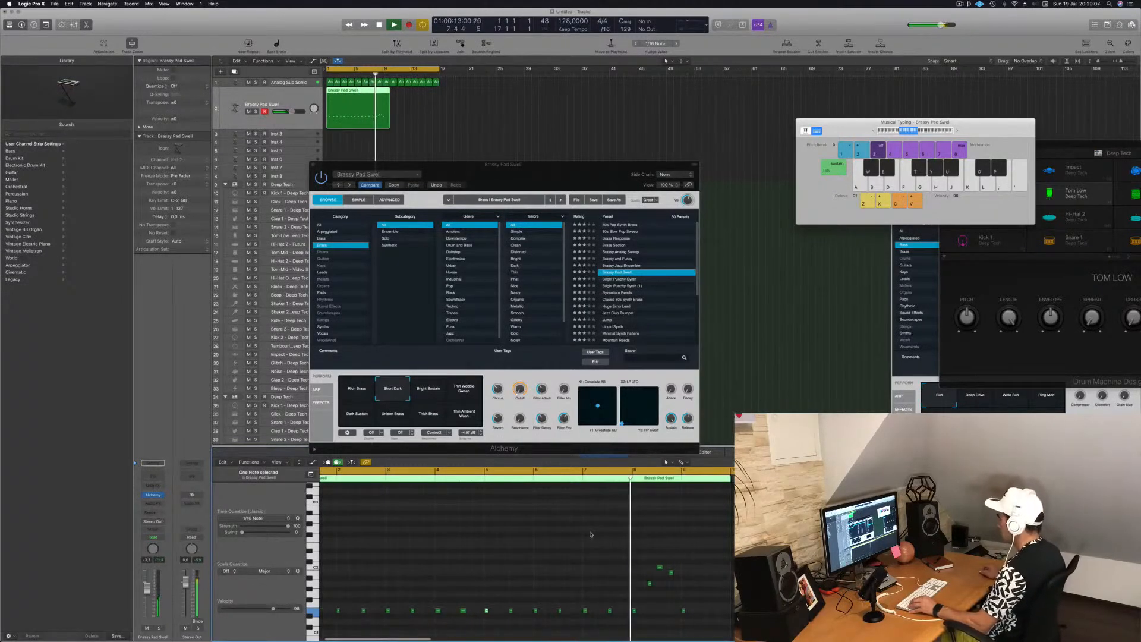
pyautogui.press('space')
pyautogui.press('Return')
pyautogui.press('space')
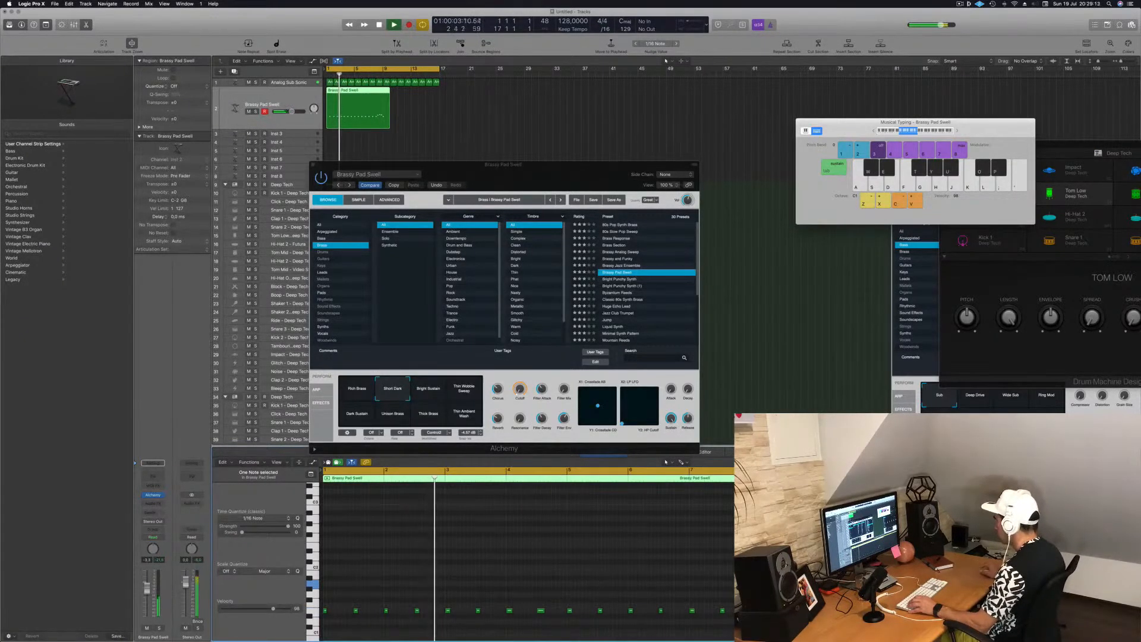
# Split the Brassy Pad Swell region at about bar 9 and delete the leftover end piece
pyautogui.keyDown('super'); pyautogui.doubleClick(384, 109); pyautogui.keyUp('super')
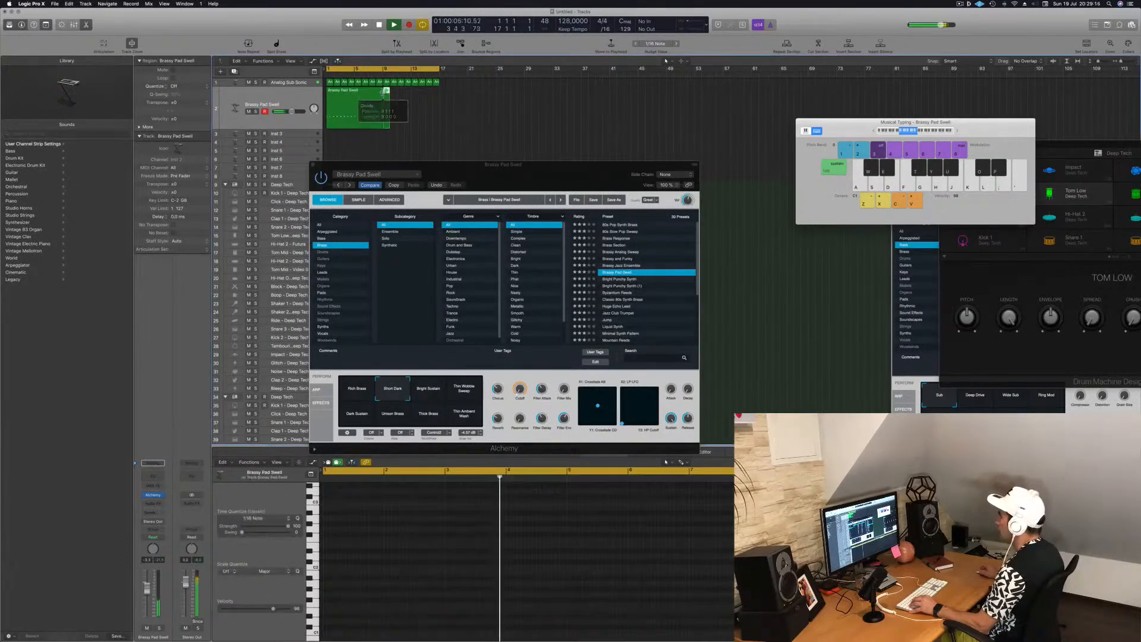
pyautogui.press('Delete')
pyautogui.click(355, 111)
pyautogui.press('Return')
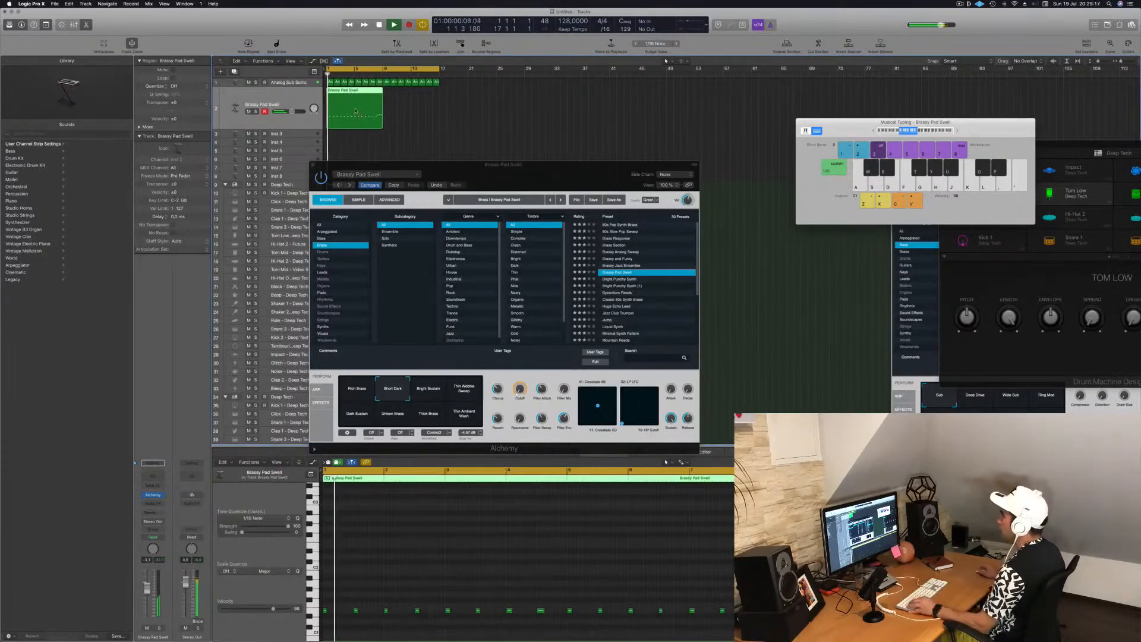
# Audition the Brassy Pad Swell variations Bright Sustain, Dark Sustain, Unison Brass, Thick Brass and Thin Ambient Wash over the loop, and return to Short Dark
pyautogui.press('space')
pyautogui.press('space')
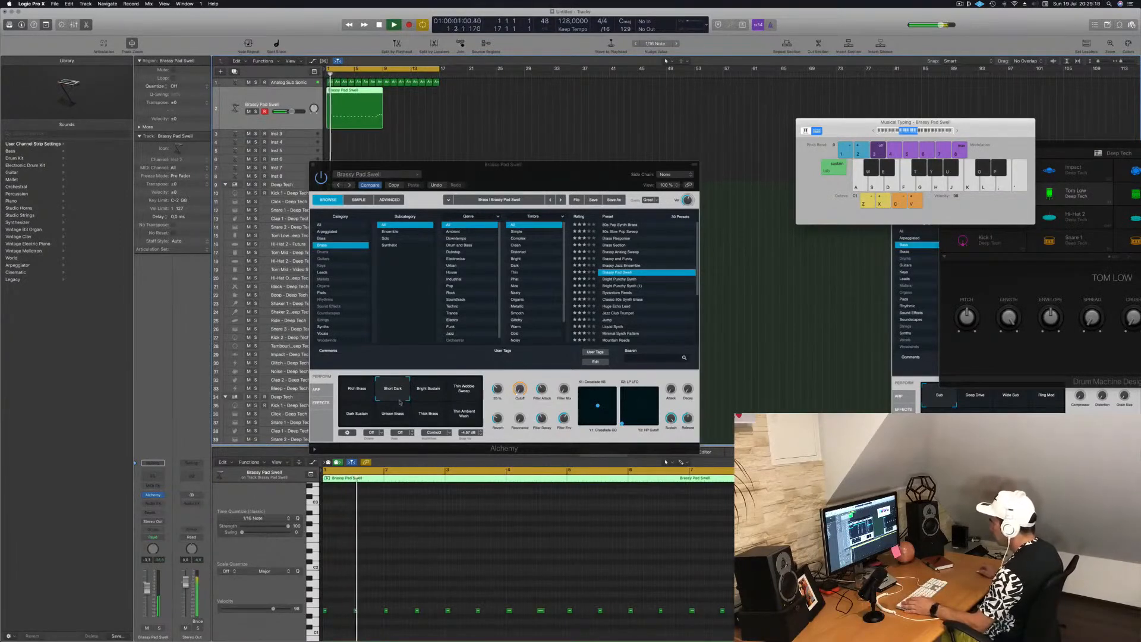
pyautogui.click(442, 394)
pyautogui.click(465, 390)
pyautogui.click(359, 417)
pyautogui.click(391, 419)
pyautogui.click(426, 418)
pyautogui.click(467, 417)
pyautogui.click(392, 389)
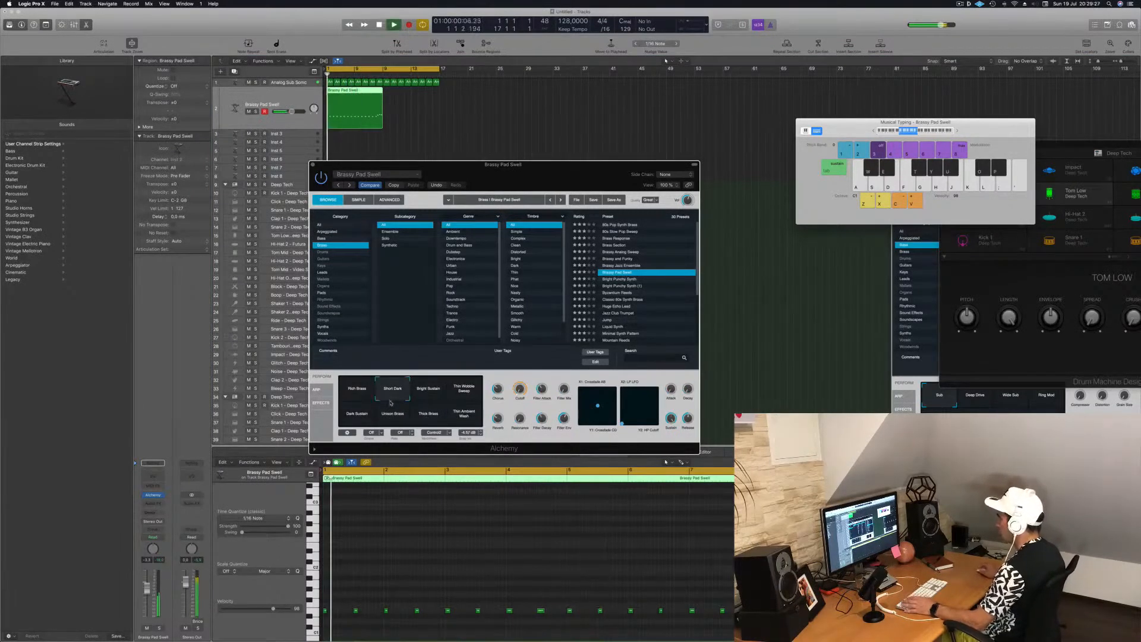
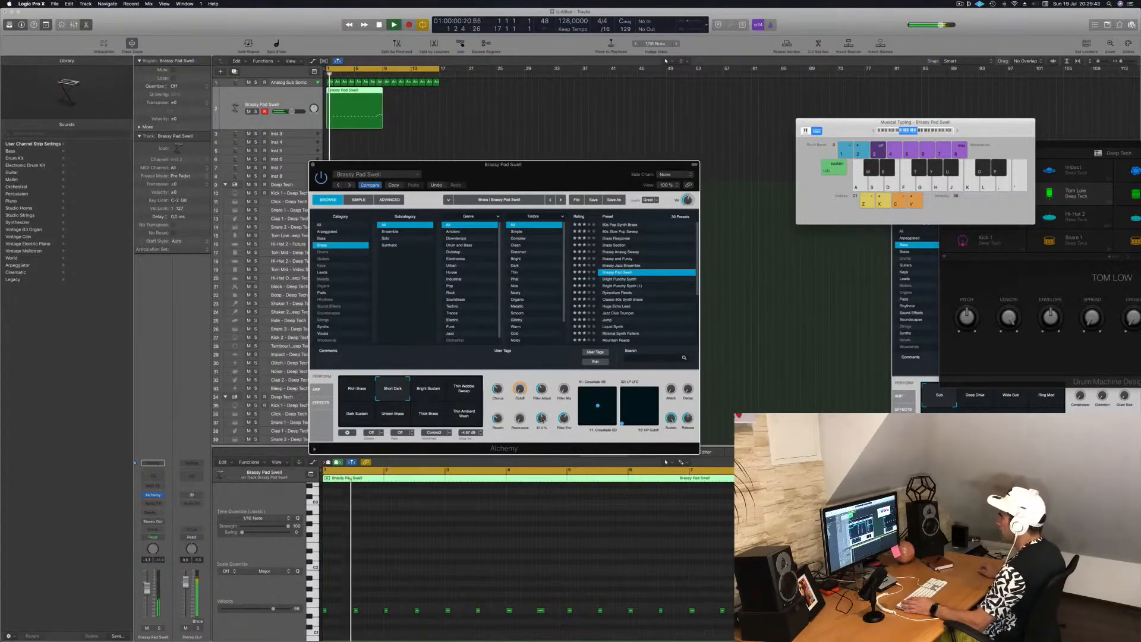
# Move the Alchemy window clear of the tracks and add a send to Bus 19 on the Brassy Pad Swell channel
pyautogui.moveTo(573, 164); pyautogui.dragTo(817, 160)
pyautogui.press('Return')
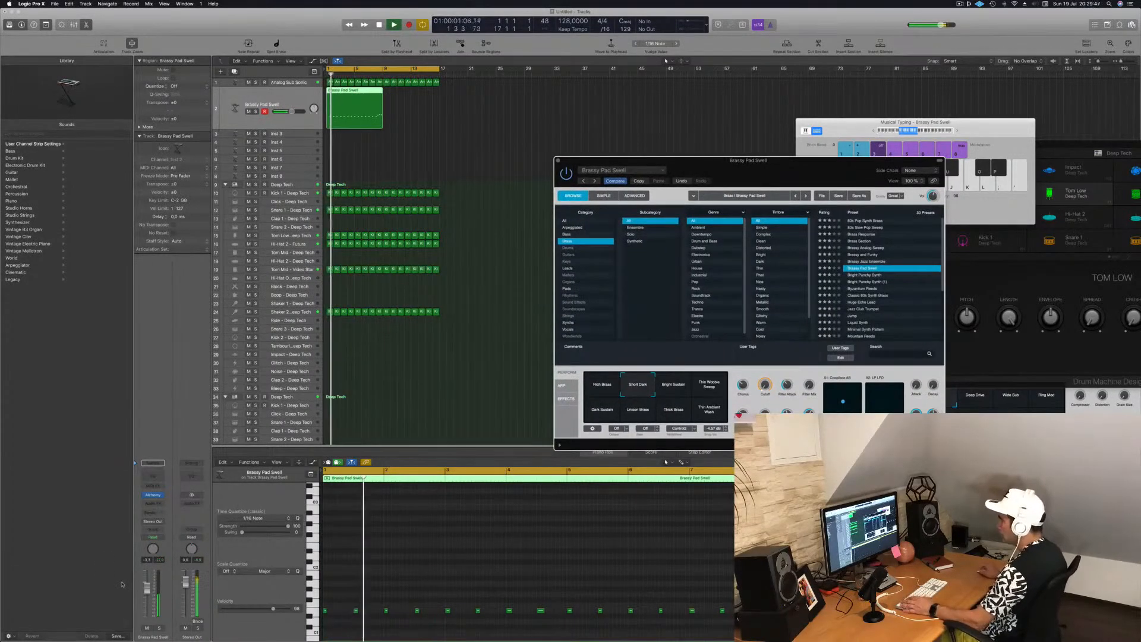
pyautogui.click(154, 514)
pyautogui.moveTo(155, 524)
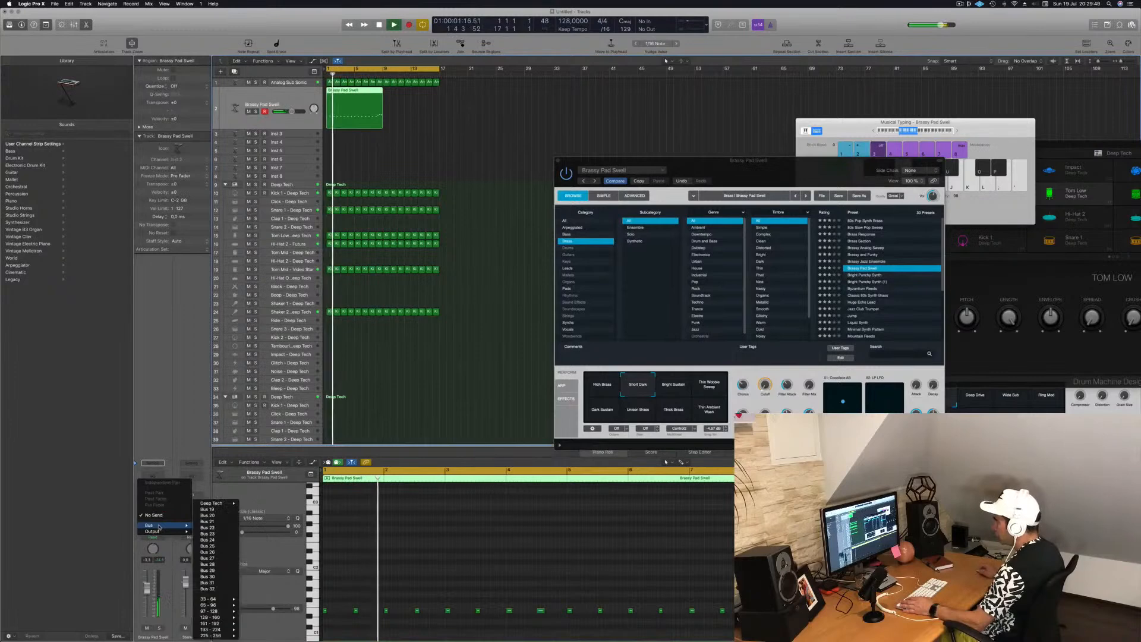
pyautogui.click(208, 509)
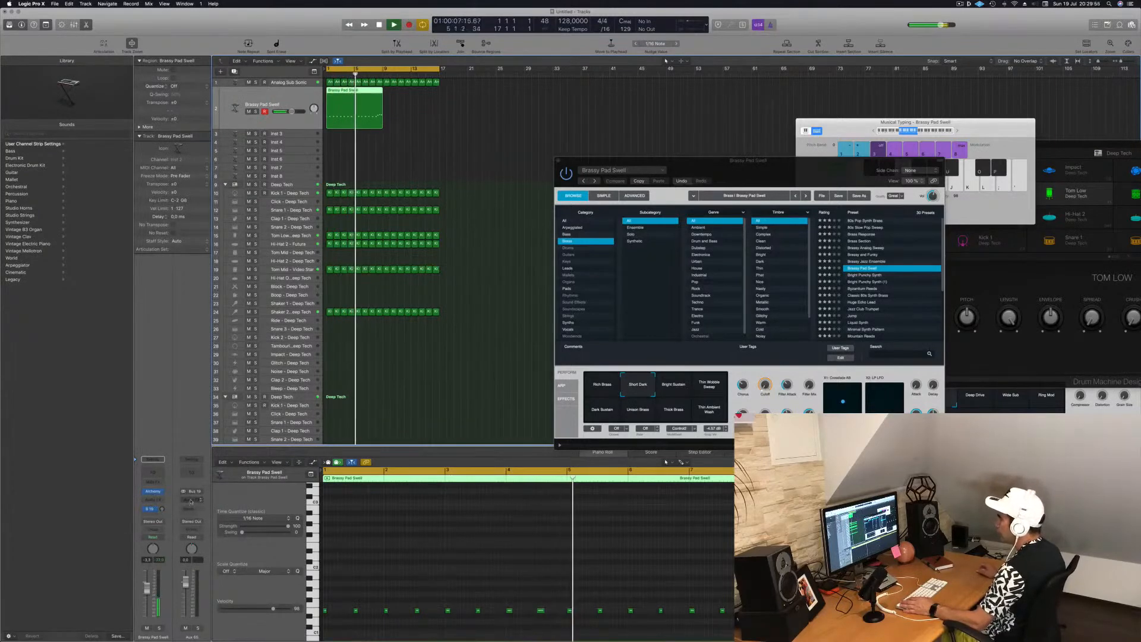
# Insert a stereo ChromaVerb reverb on the Bus 19 aux channel
pyautogui.click(188, 502)
pyautogui.moveTo(201, 537)
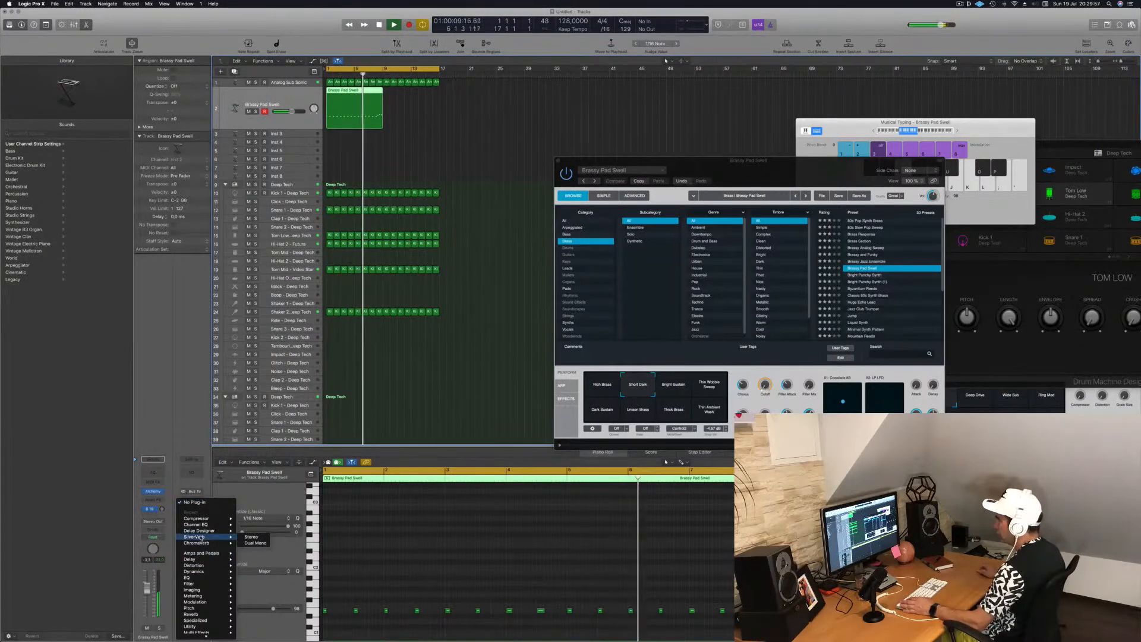
pyautogui.moveTo(195, 615)
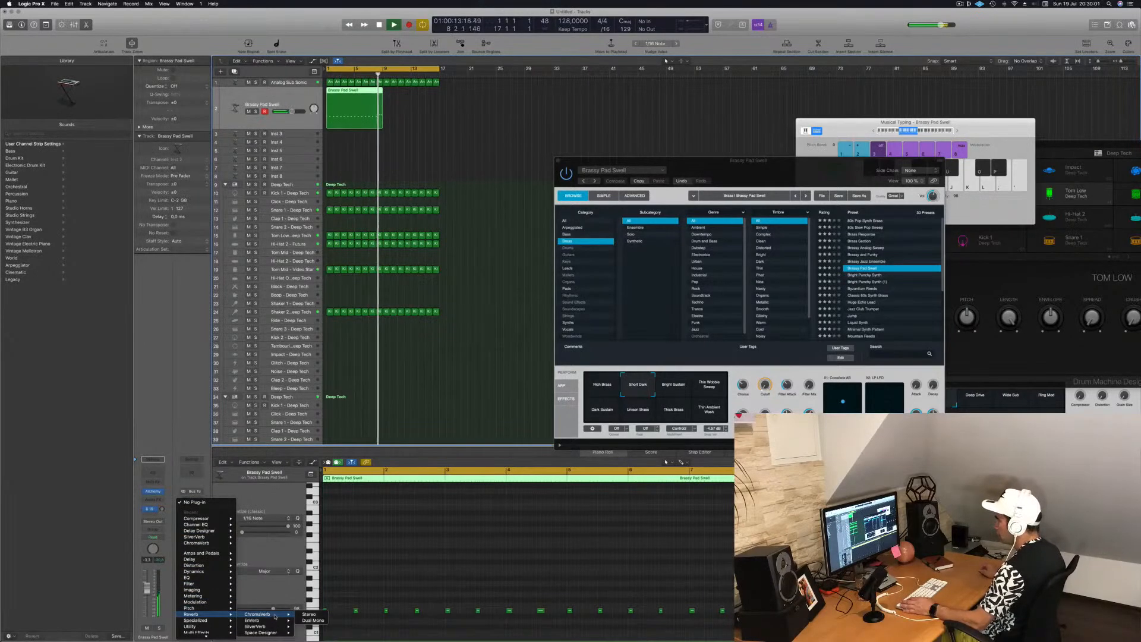
pyautogui.click(306, 615)
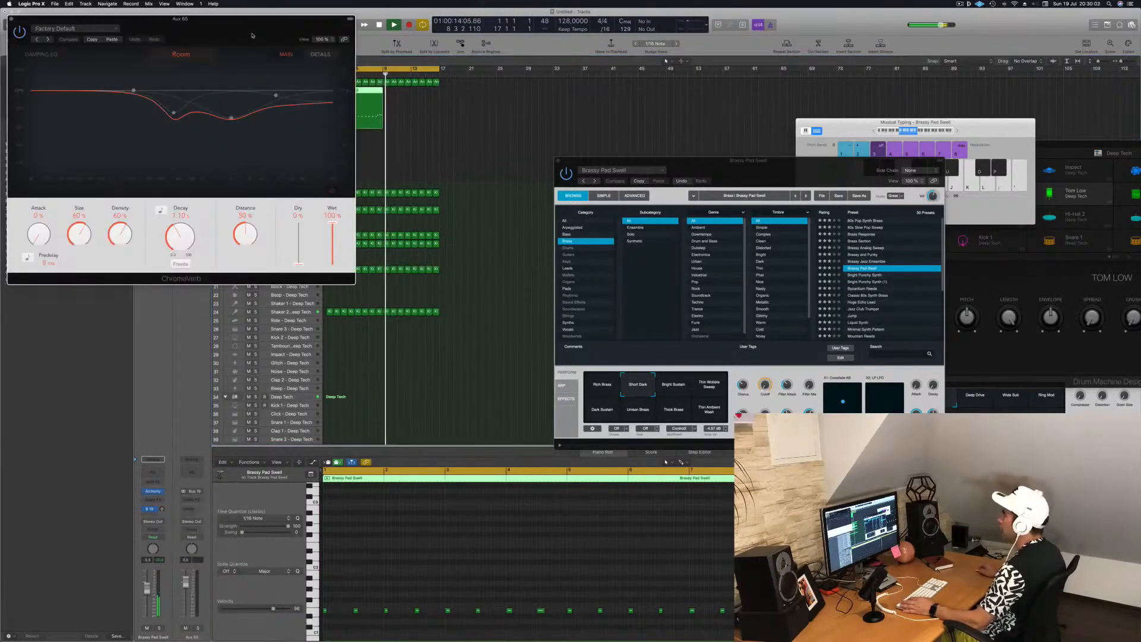
# Load the Cave preset from the FX category in the aux channel's ChromaVerb and move its window clear of the tracks
pyautogui.moveTo(81, 16); pyautogui.dragTo(497, 74)
pyautogui.click(497, 85)
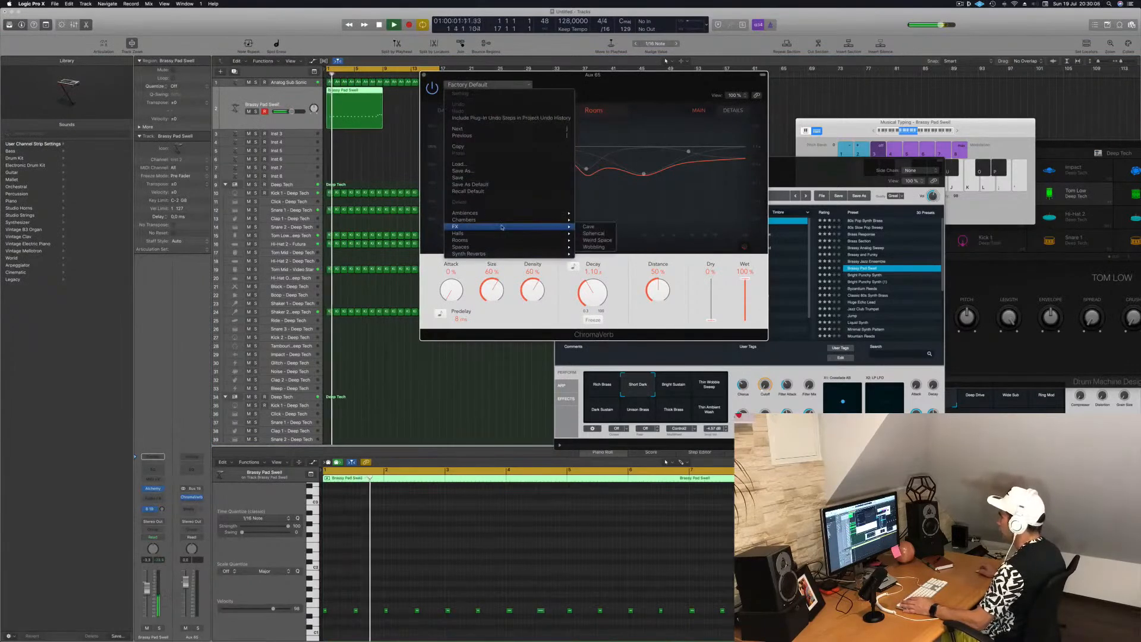
pyautogui.click(600, 226)
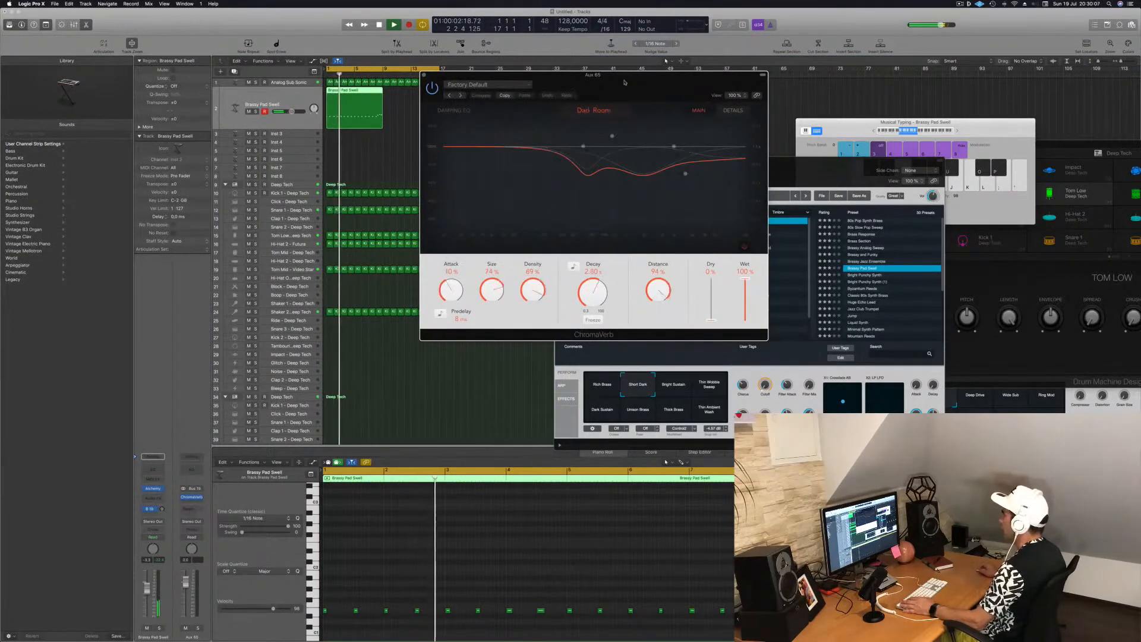
pyautogui.moveTo(627, 76); pyautogui.dragTo(886, 105)
# Copy the Brassy Pad Swell region to bar 9 to fill the 16-bar loop and play it back
pyautogui.press('space')
pyautogui.moveTo(377, 97); pyautogui.dragTo(417, 100)
pyautogui.press('space')
pyautogui.press('space')
pyautogui.click(239, 123)
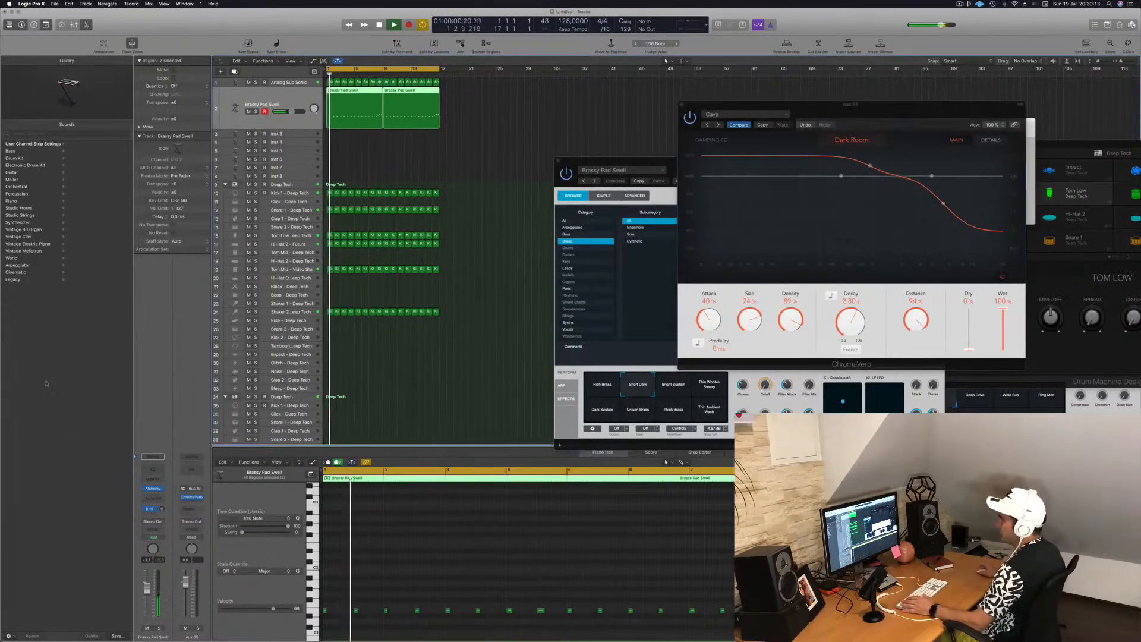
# Record a Bus 19 send level rise on the Brassy Pad Swell channel in Touch mode, and return automation to Read
pyautogui.click(154, 538)
pyautogui.click(155, 546)
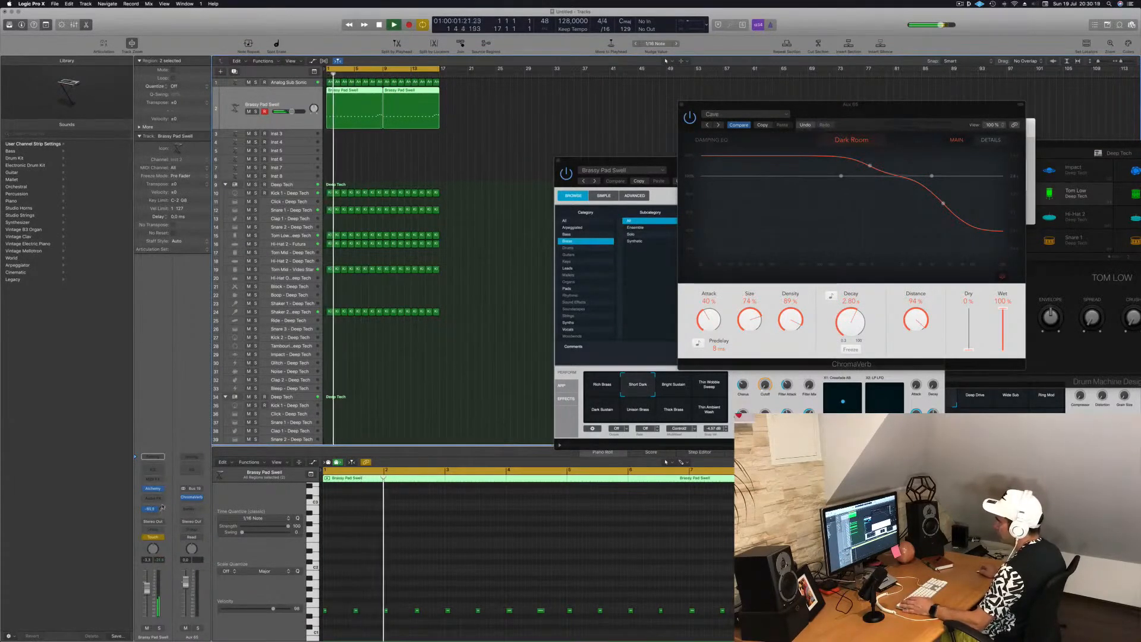
pyautogui.moveTo(162, 497); pyautogui.dragTo(163, 482)
pyautogui.press('Return')
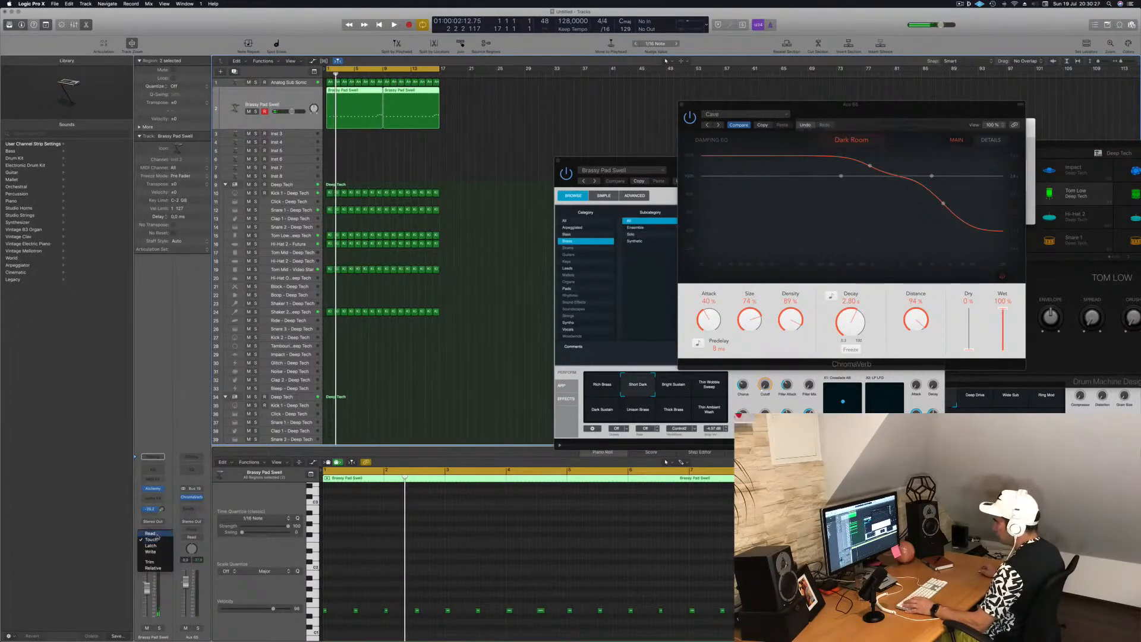
pyautogui.click(151, 533)
# Show the Bus 19 send level automation on the Brassy Pad Swell track and delete the recorded rise near bar 1
pyautogui.click(359, 136)
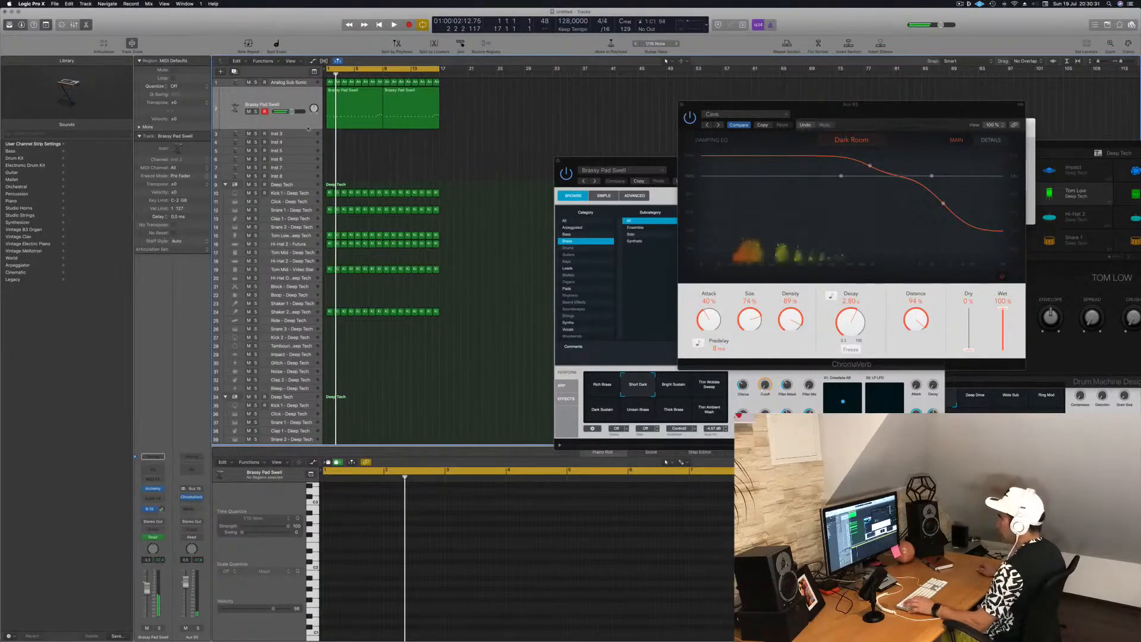
pyautogui.press('super+k')
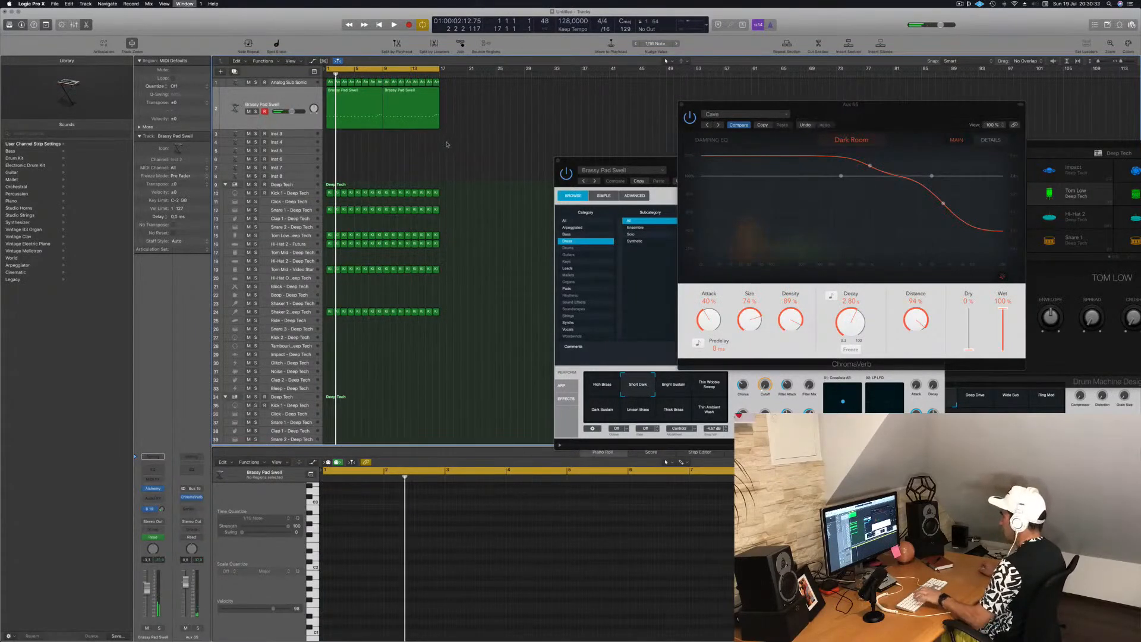
pyautogui.press('a')
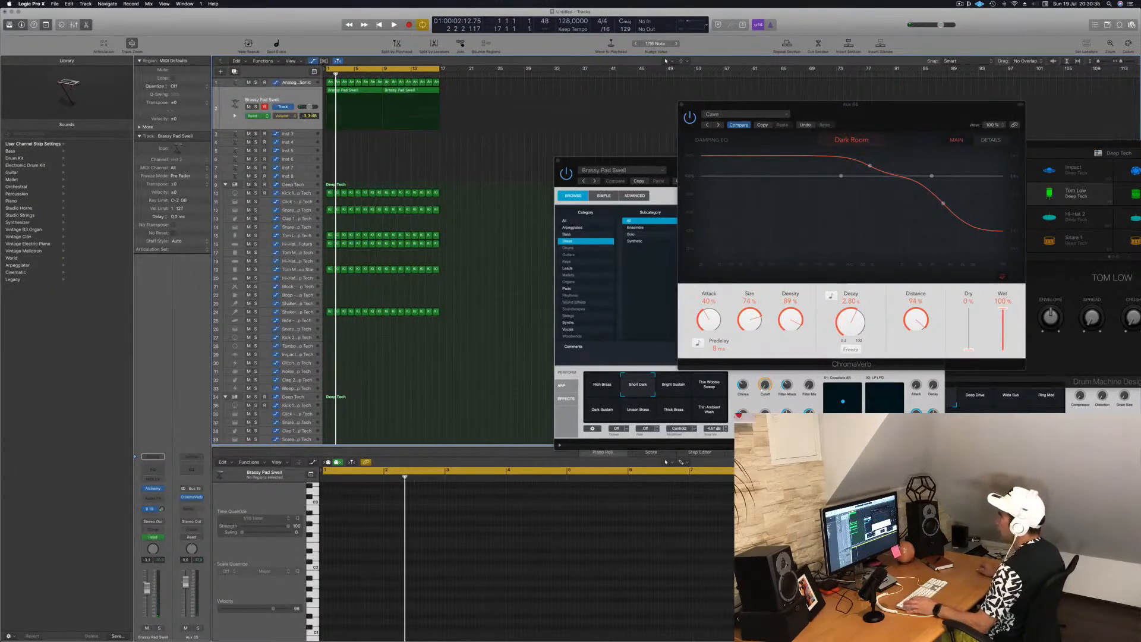
pyautogui.click(291, 116)
pyautogui.click(302, 183)
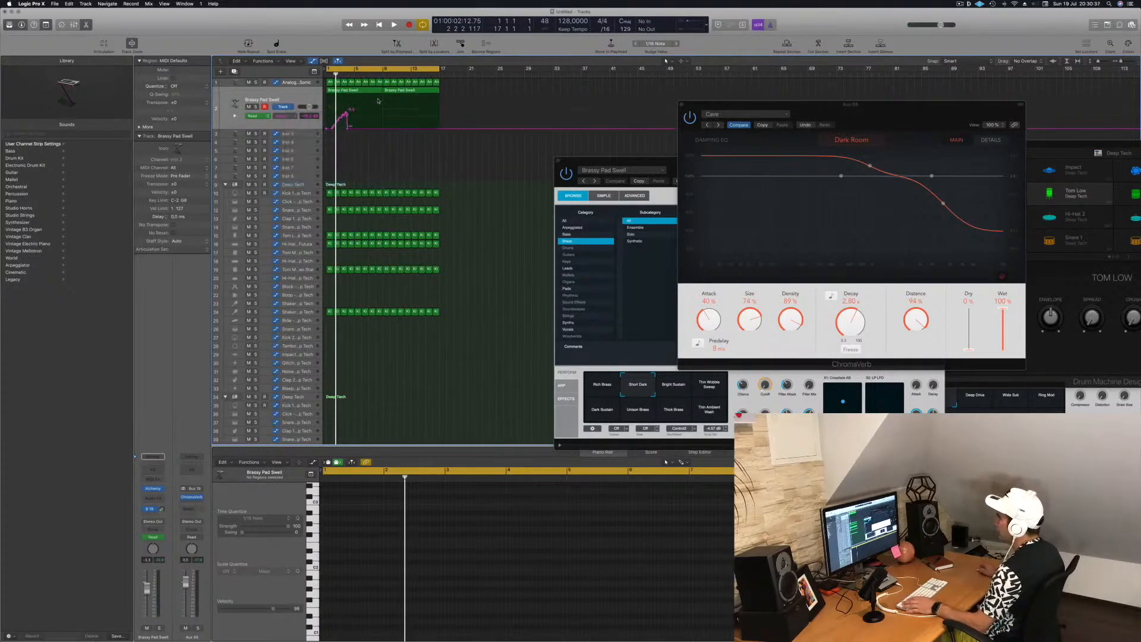
pyautogui.moveTo(349, 129); pyautogui.dragTo(325, 130)
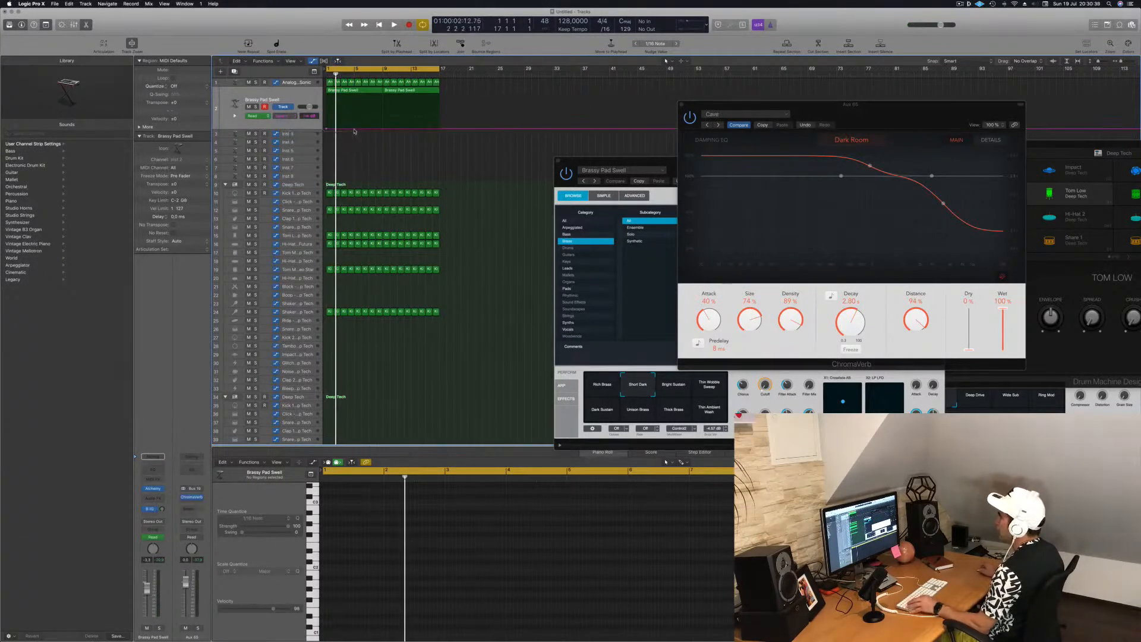
# Draw send level automation on Brassy Pad Swell that climbs from bar 1, dips around bar 5 and rises again to bar 9
pyautogui.press('super+Right')
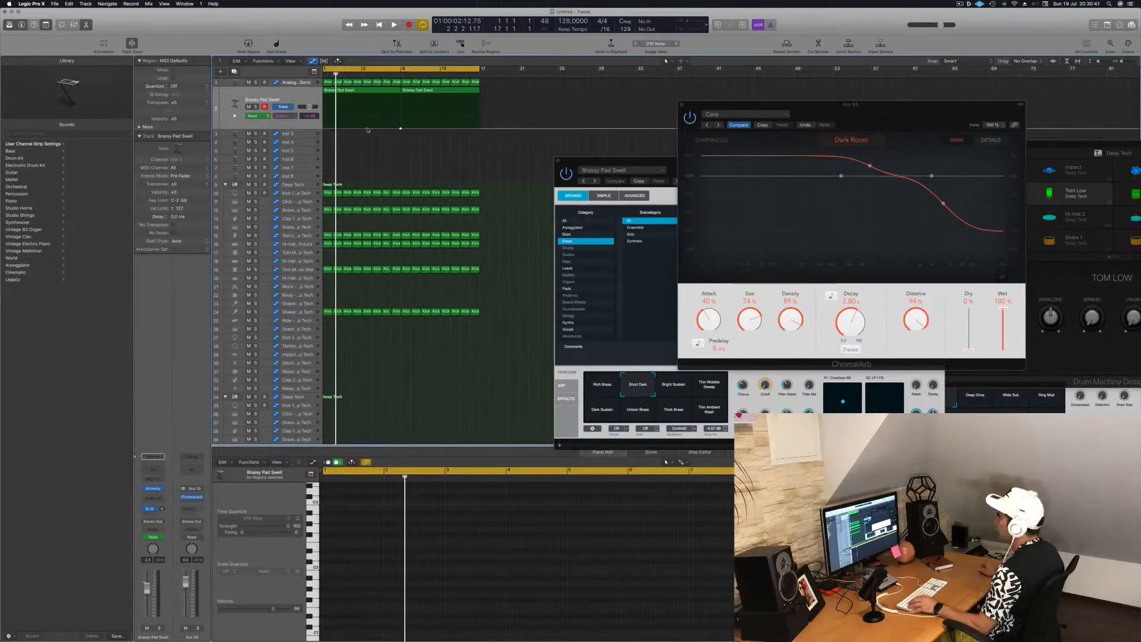
pyautogui.hscroll(-1, 361, 132)
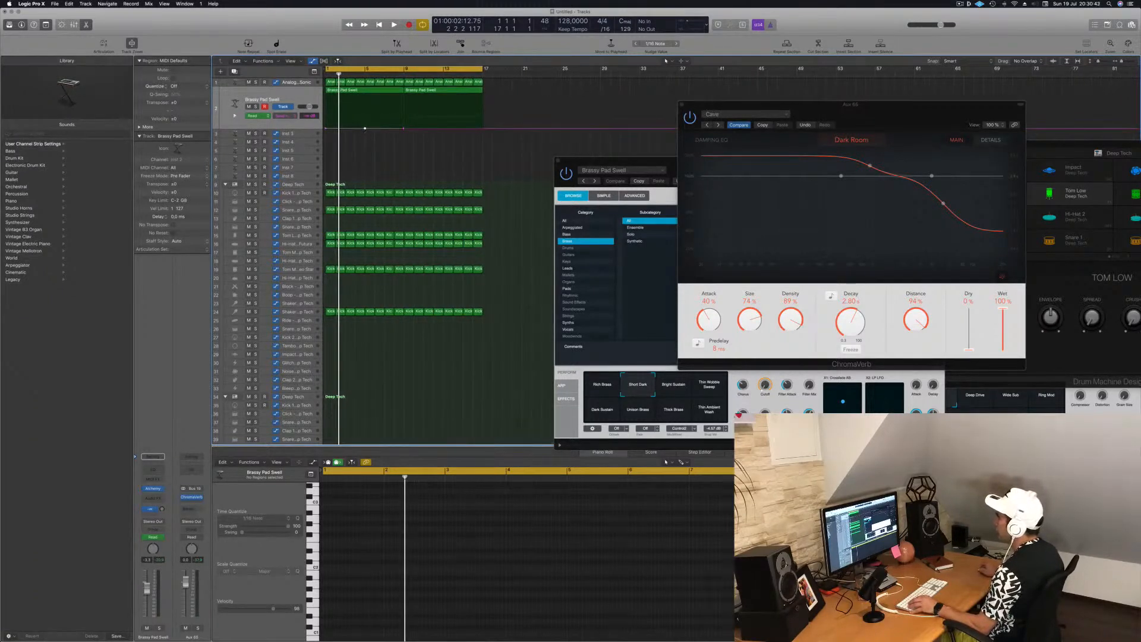
pyautogui.press('space')
pyautogui.press('super+Right')
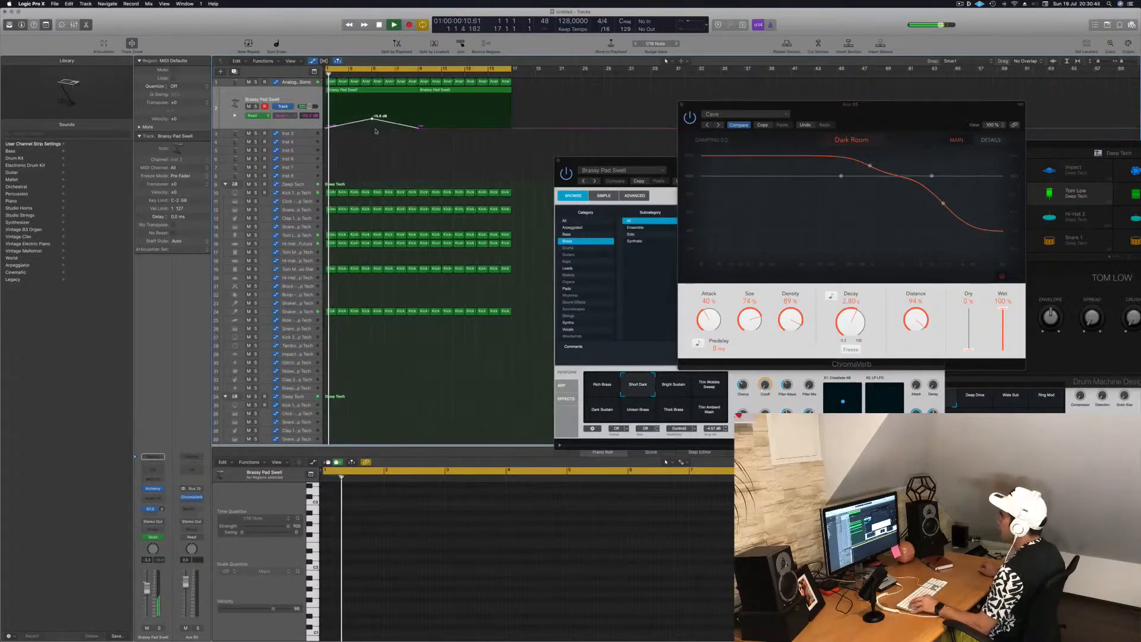
pyautogui.moveTo(383, 117); pyautogui.dragTo(443, 117)
pyautogui.scroll(-5, 439, 129)
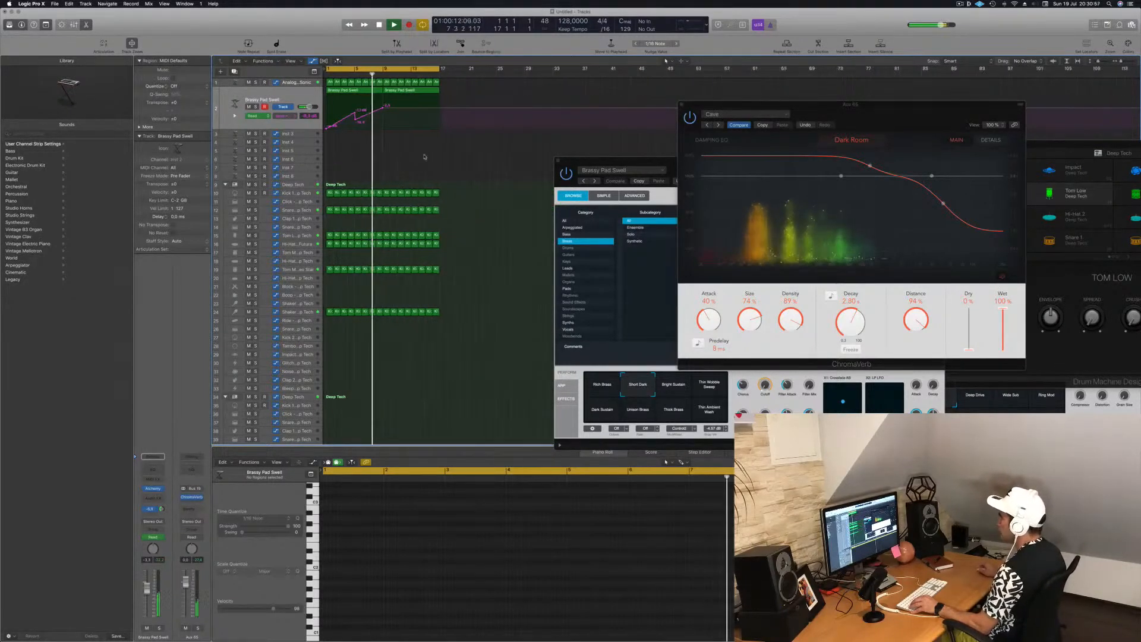
pyautogui.scroll(-3, 389, 143)
pyautogui.press('Return')
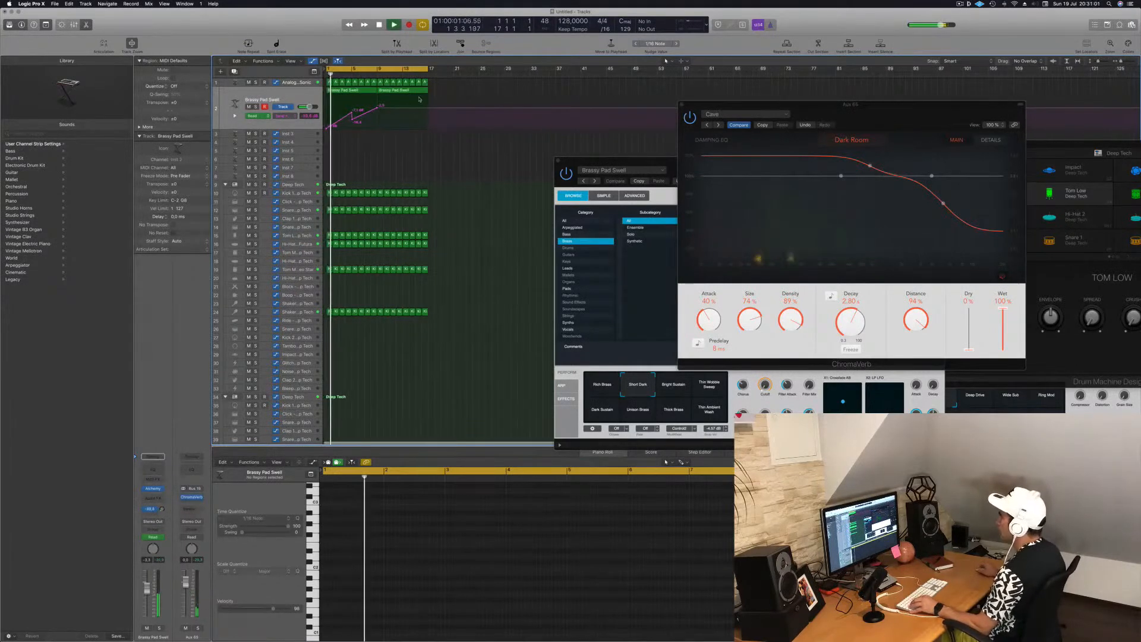
# Replace the second Brassy Pad Swell region with a copy of the first one, including its send automation, at bar 9
pyautogui.click(389, 91)
pyautogui.press('BackSpace')
pyautogui.moveTo(364, 94); pyautogui.dragTo(395, 93)
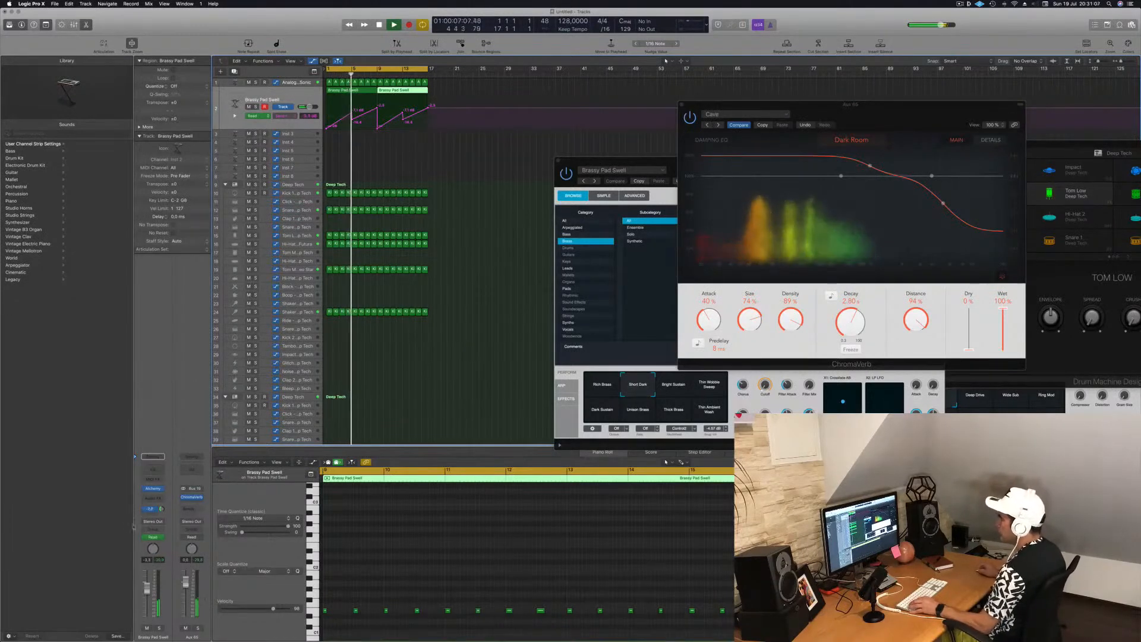
# Add a Channel EQ to the reverb aux channel and enable a low cut reaching just below 200 Hz
pyautogui.doubleClick(192, 470)
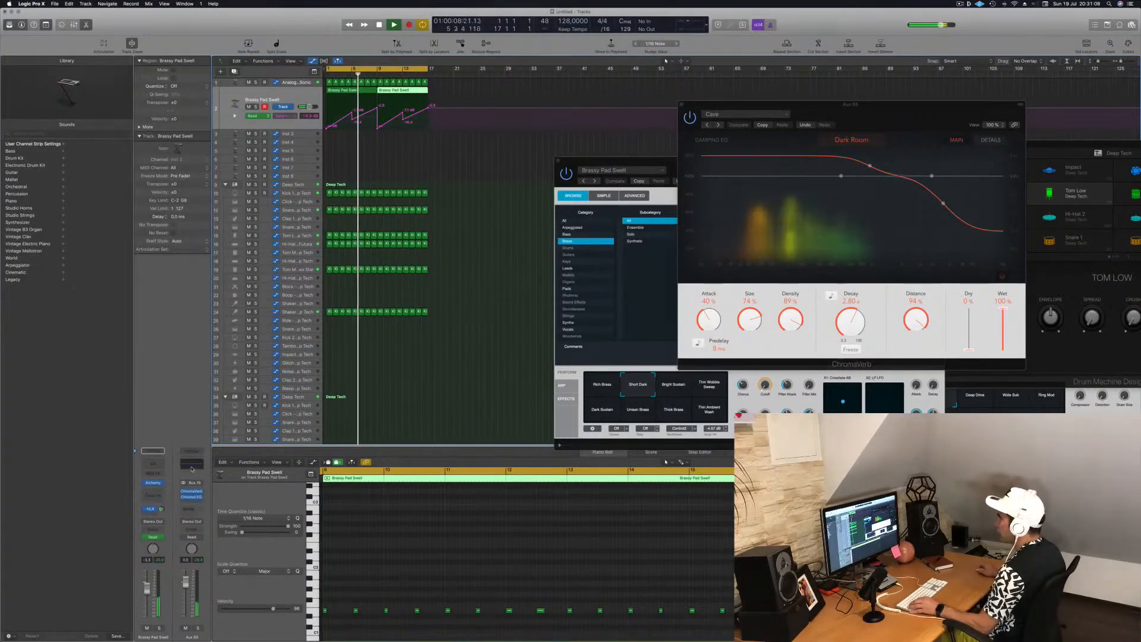
pyautogui.click(192, 469)
pyautogui.moveTo(233, 32); pyautogui.dragTo(649, 87)
pyautogui.click(465, 109)
pyautogui.moveTo(446, 213); pyautogui.dragTo(622, 214)
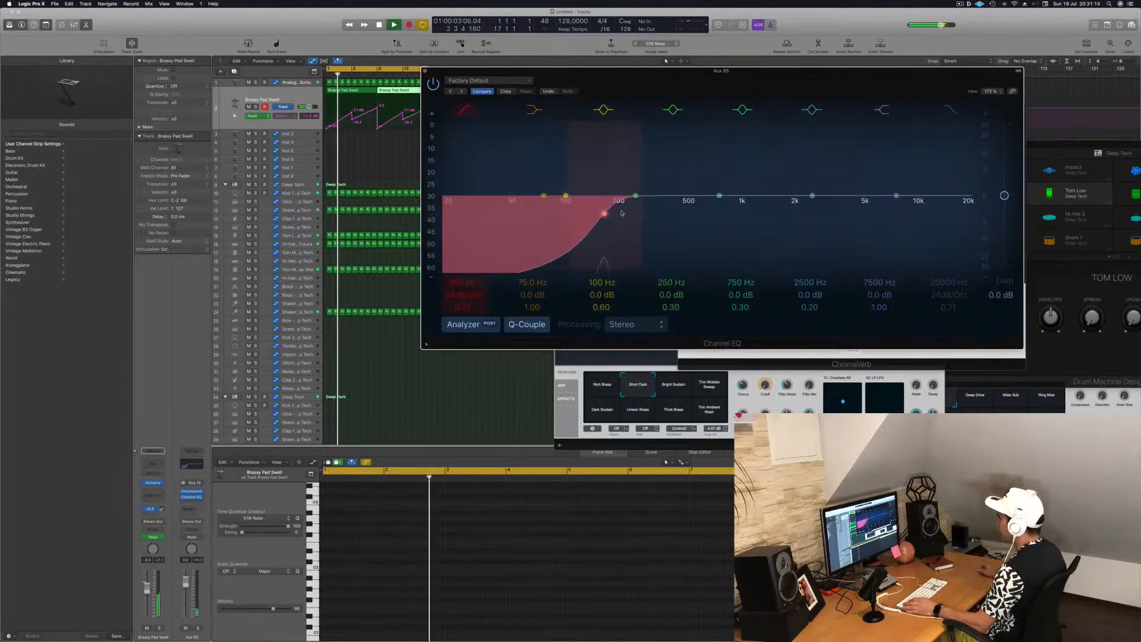
# Move the Channel EQ window aside and close it
pyautogui.moveTo(726, 88); pyautogui.dragTo(847, 96)
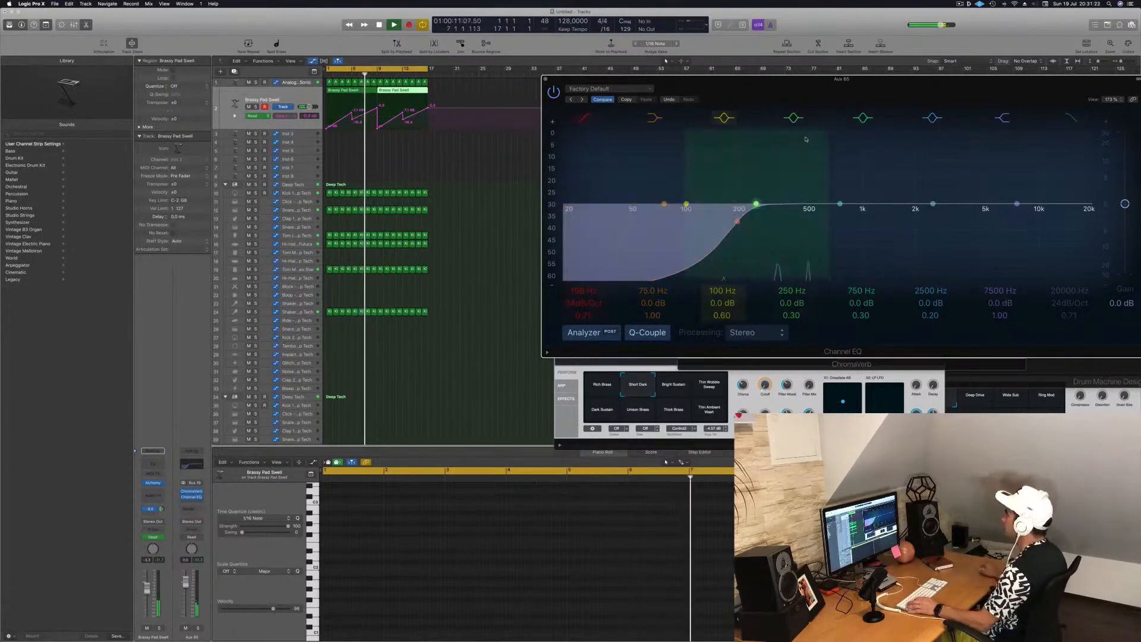
pyautogui.moveTo(871, 91); pyautogui.dragTo(769, 180)
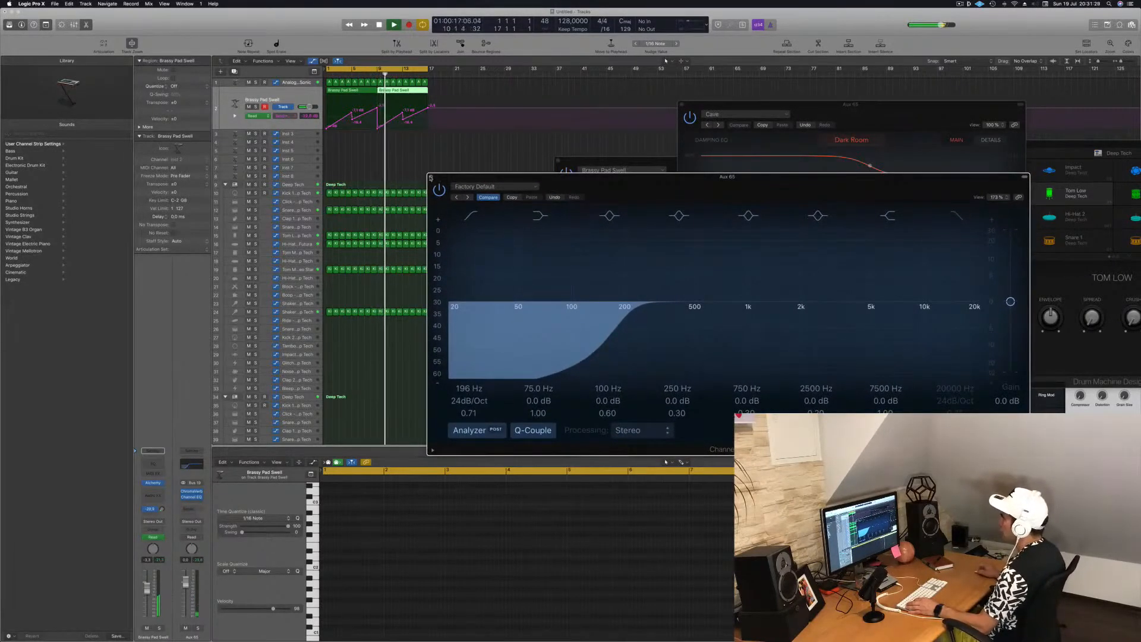
pyautogui.click(431, 177)
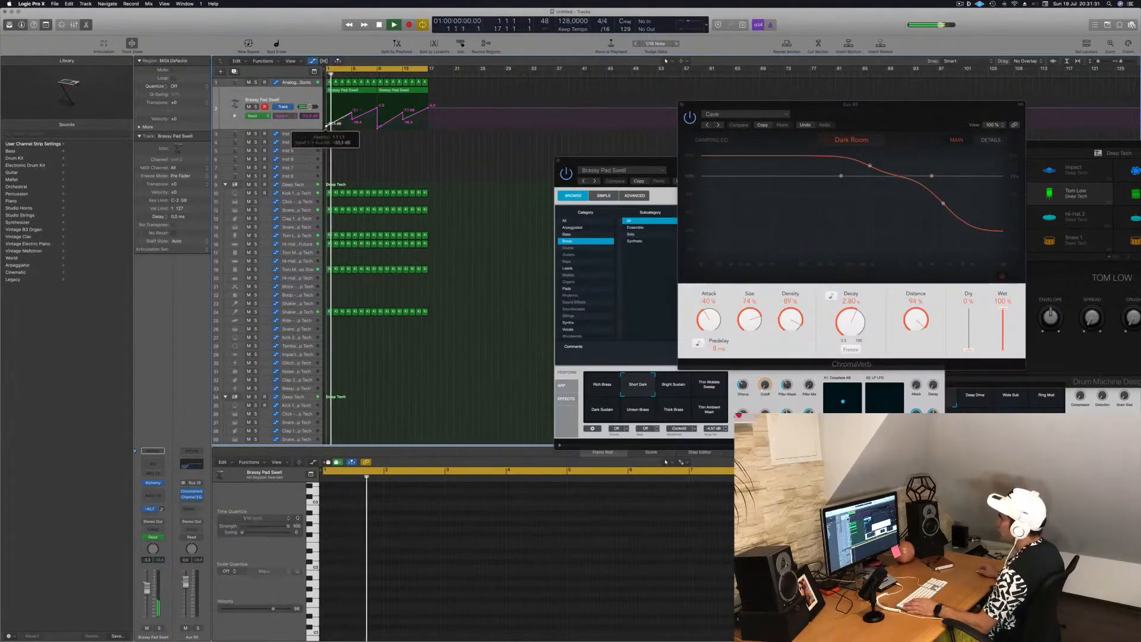
# Raise the lowest volume automation points at the start of the two Brassy Pad Swell regions, playing from the beginning
pyautogui.press('Return')
pyautogui.moveTo(326, 125); pyautogui.dragTo(377, 122)
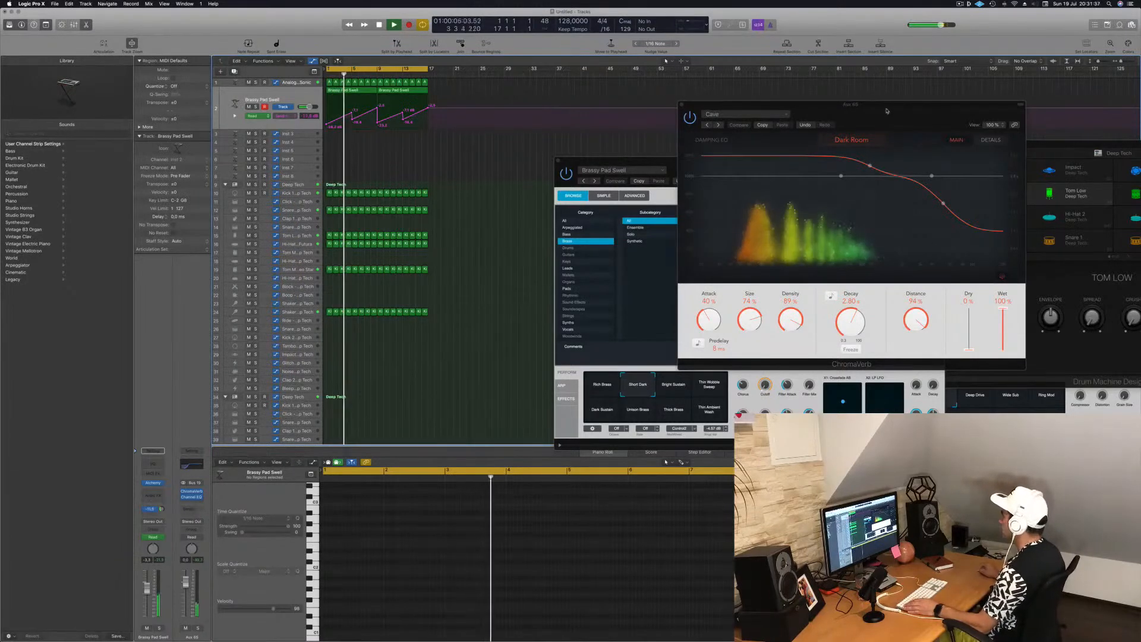
# Close the Brassy Pad Swell Alchemy window and the ChromaVerb window to clear the arrangement
pyautogui.moveTo(758, 106); pyautogui.dragTo(935, 202)
pyautogui.moveTo(737, 164); pyautogui.dragTo(564, 166)
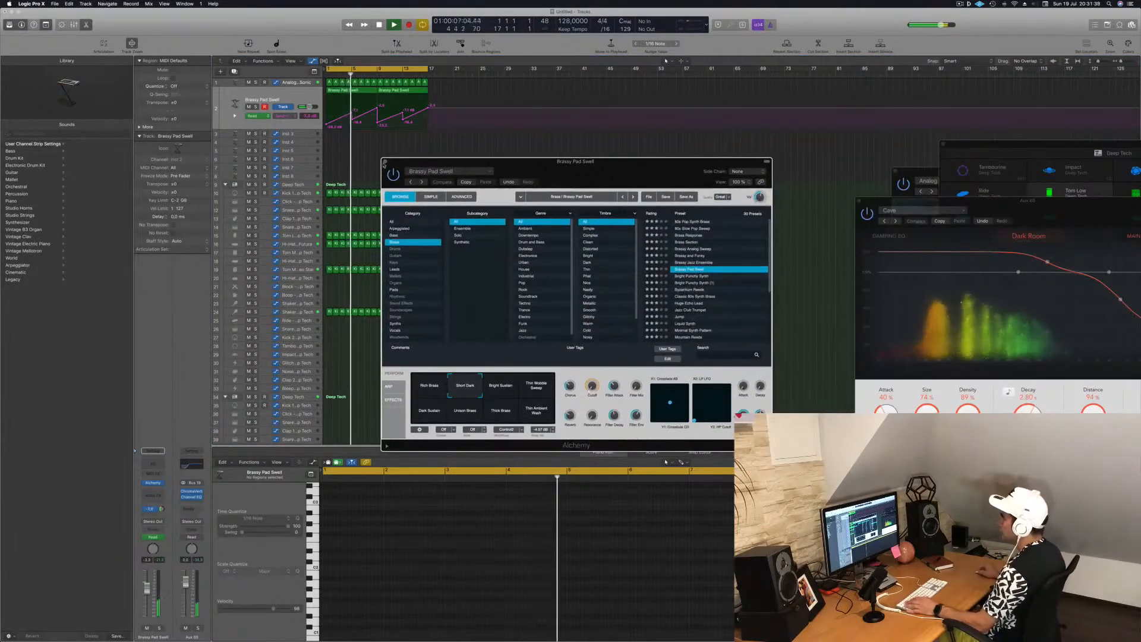
pyautogui.click(385, 161)
pyautogui.scroll(1, 435, 159)
pyautogui.scroll(-3, 434, 159)
pyautogui.scroll(1, 438, 157)
pyautogui.scroll(-1, 441, 157)
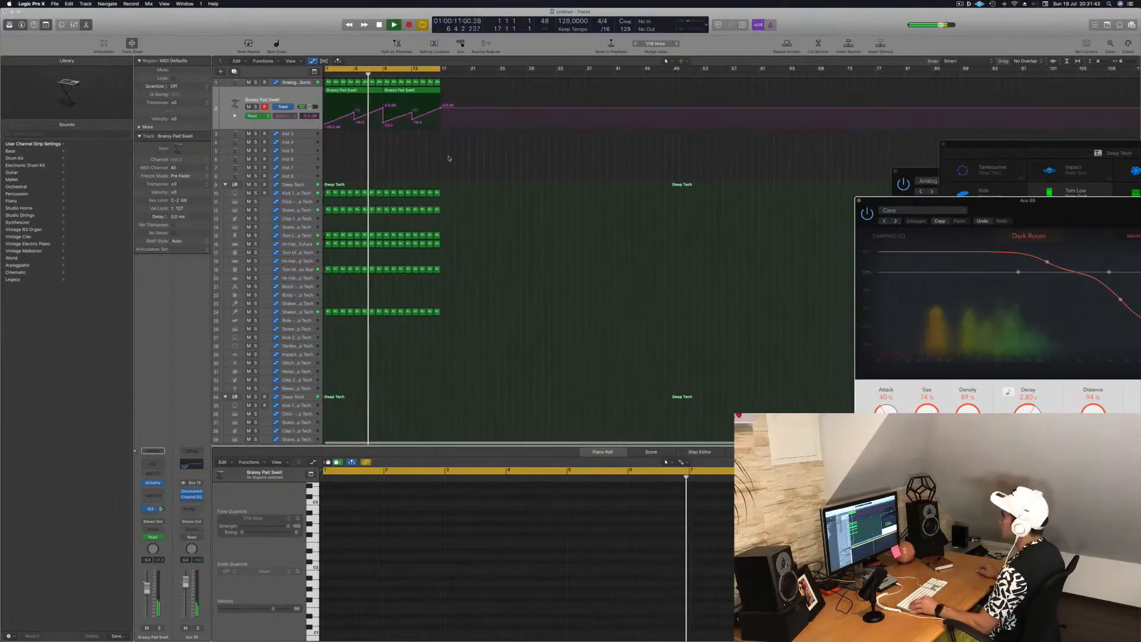
pyautogui.moveTo(927, 206); pyautogui.dragTo(667, 170)
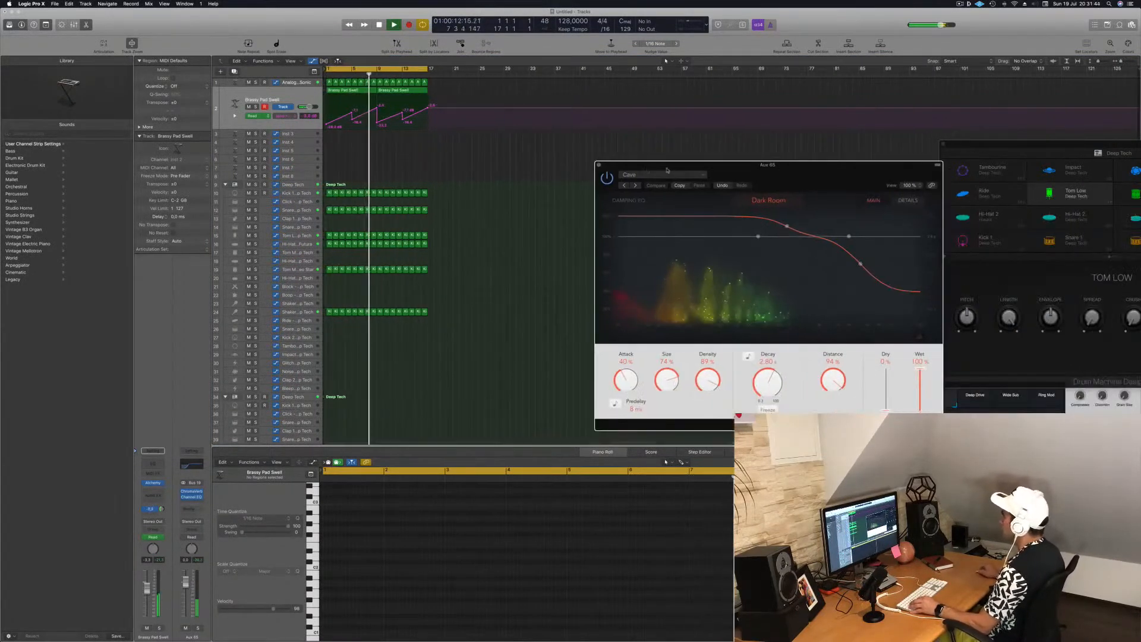
pyautogui.click(599, 165)
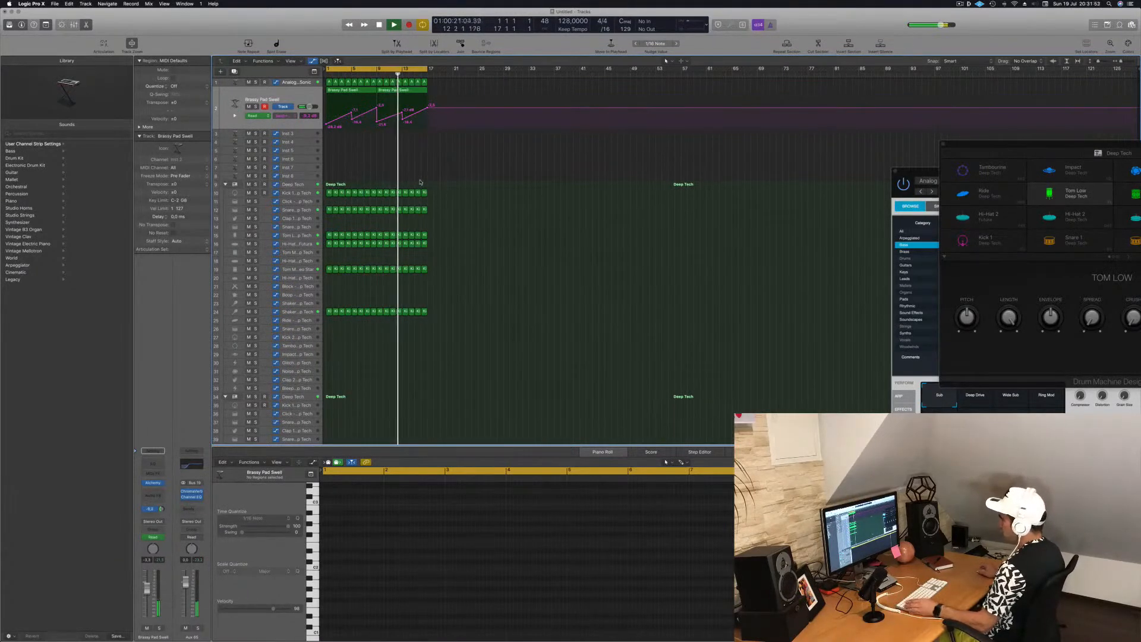
# Repeat all arrangement regions three times so they extend from bar 17 to bar 65, and deselect them
pyautogui.press('super+r')
pyautogui.press('super+r')
pyautogui.press('super+r')
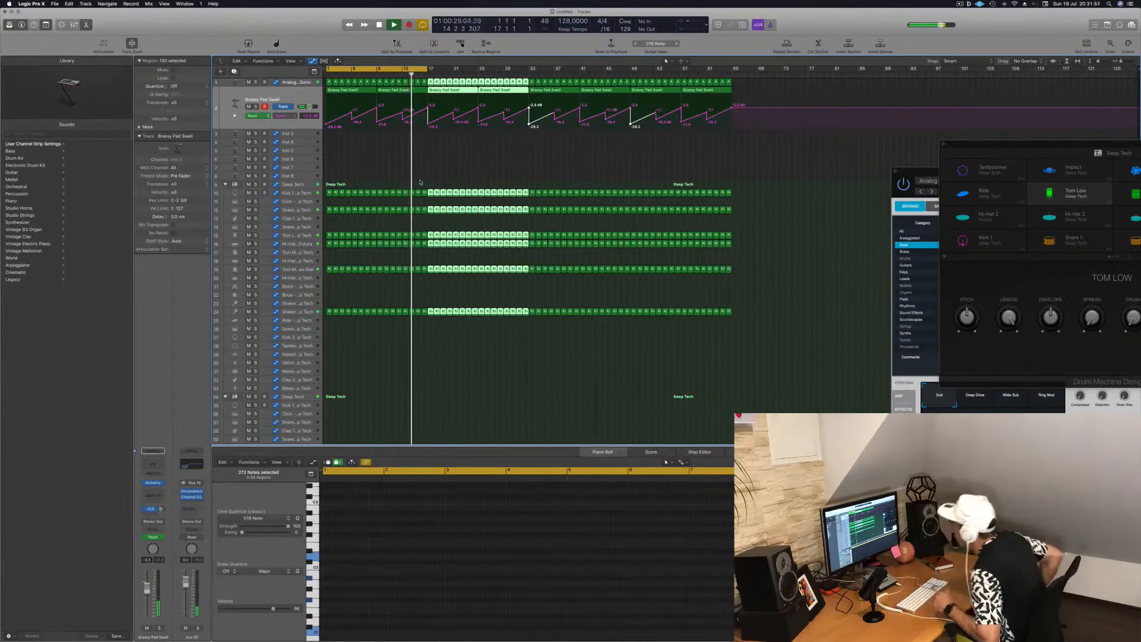
pyautogui.click(370, 178)
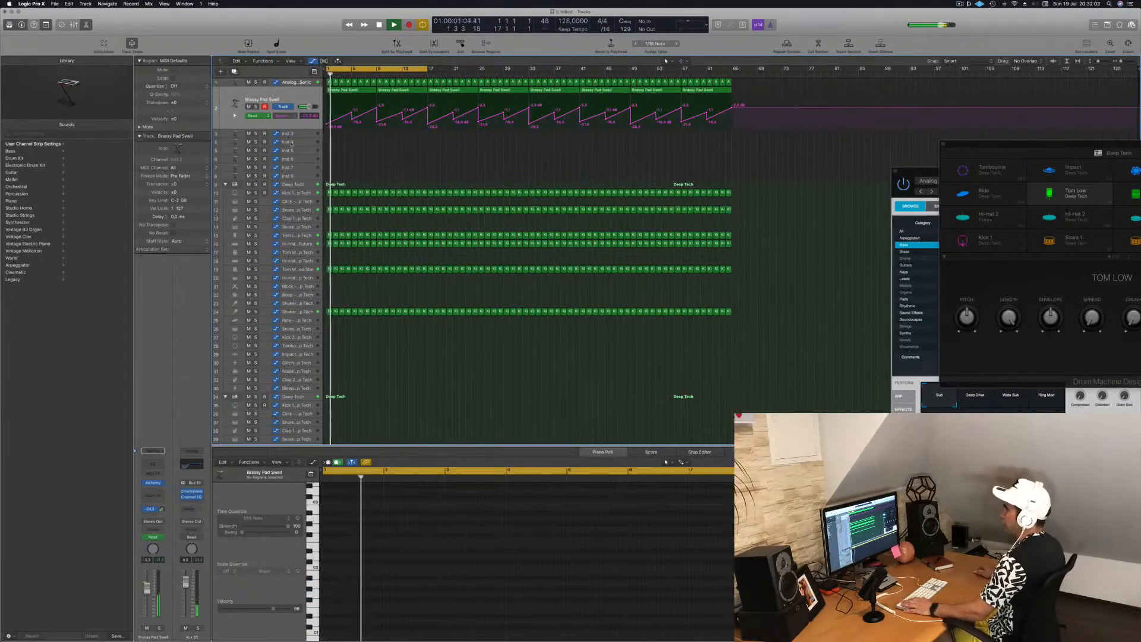
# Open Alchemy on the empty Inst 3 track and filter its presets to the Arpeggiated category
pyautogui.click(292, 137)
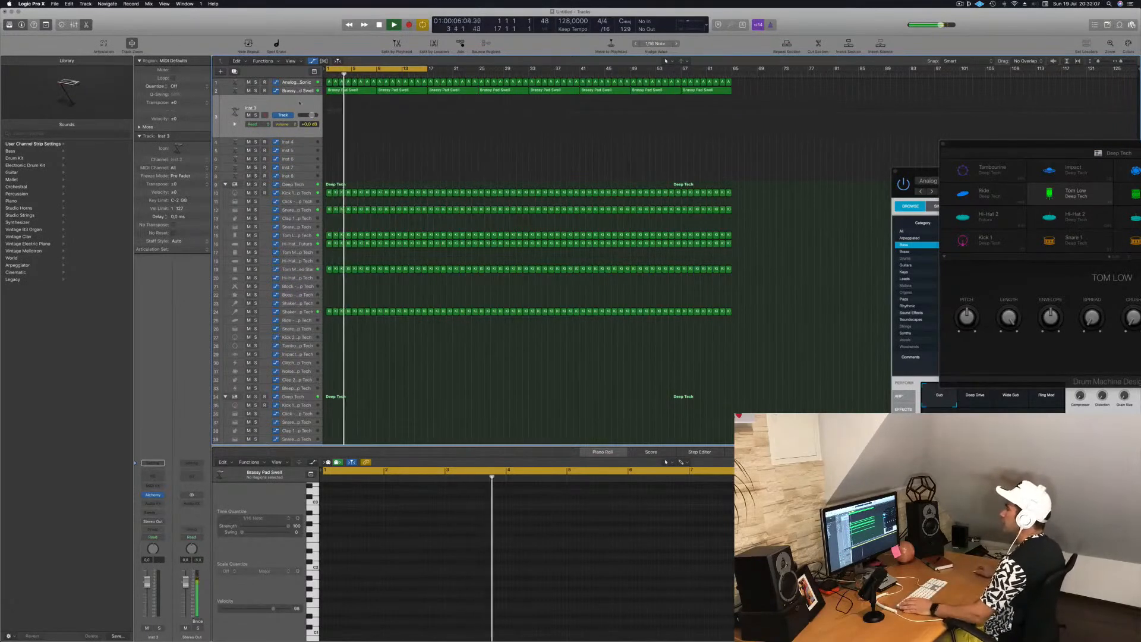
pyautogui.click(960, 3)
pyautogui.click(928, 14)
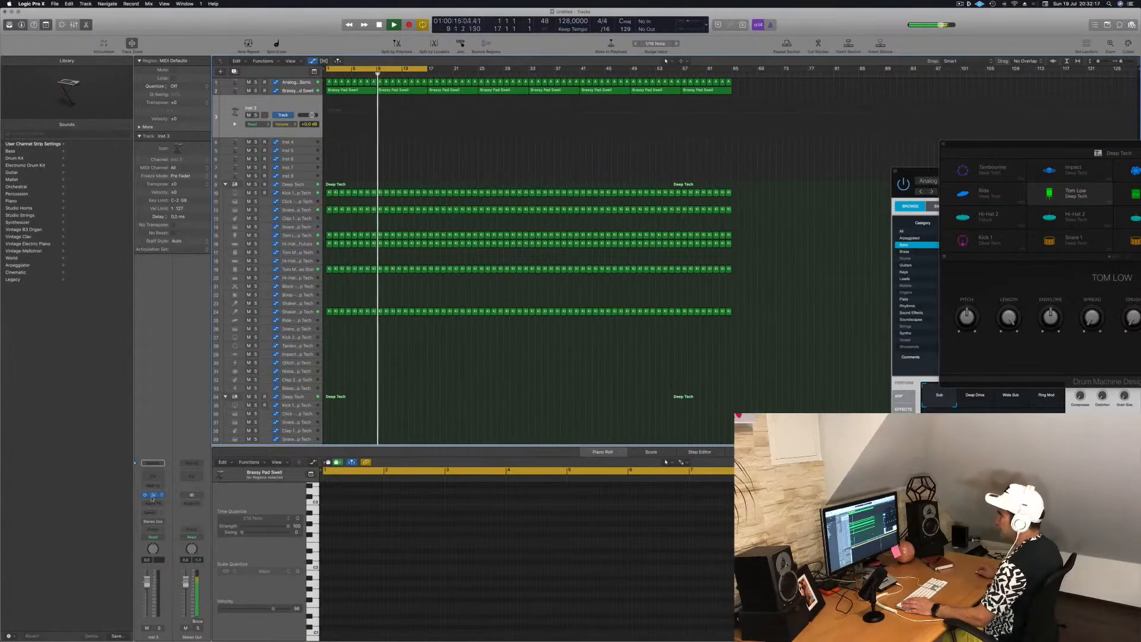
pyautogui.click(153, 495)
pyautogui.click(152, 495)
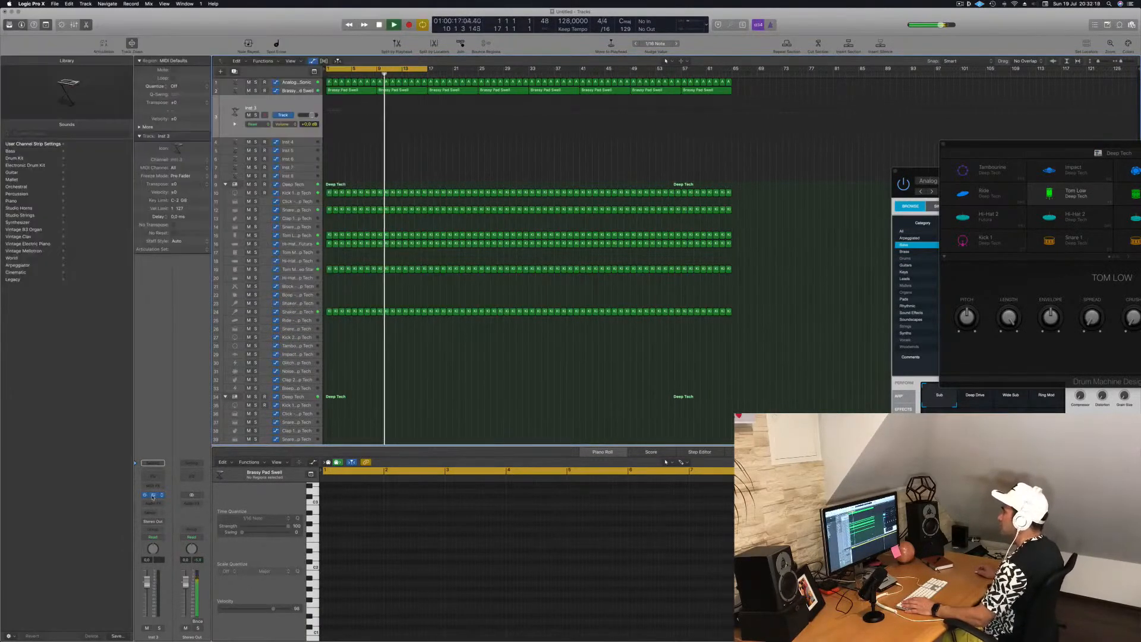
pyautogui.click(153, 495)
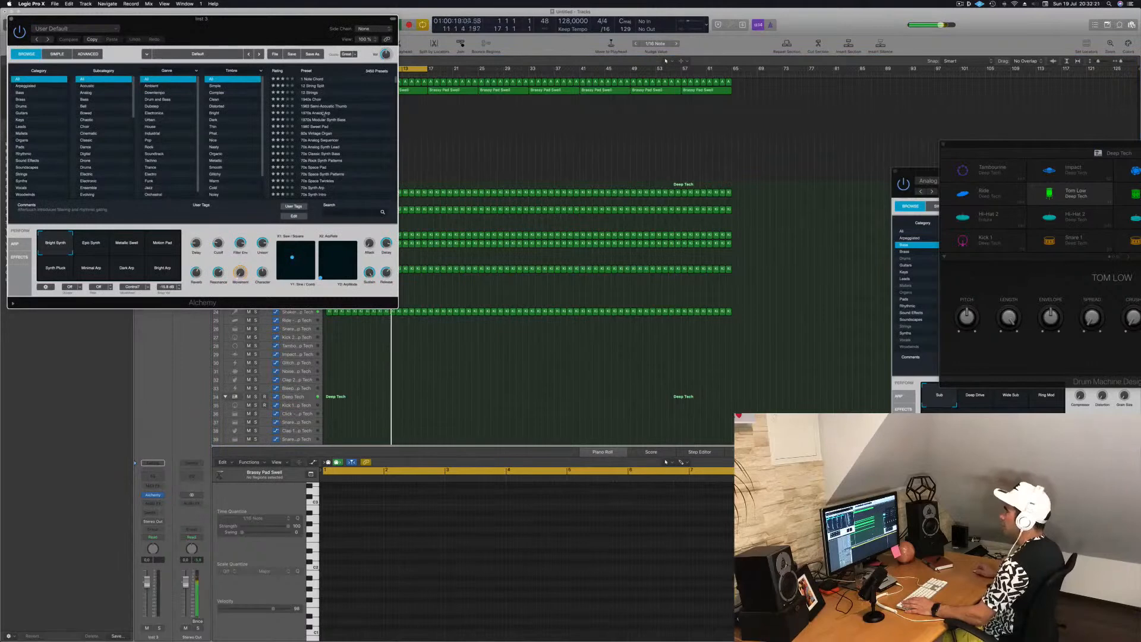
pyautogui.moveTo(263, 35); pyautogui.dragTo(584, 127)
pyautogui.click(358, 181)
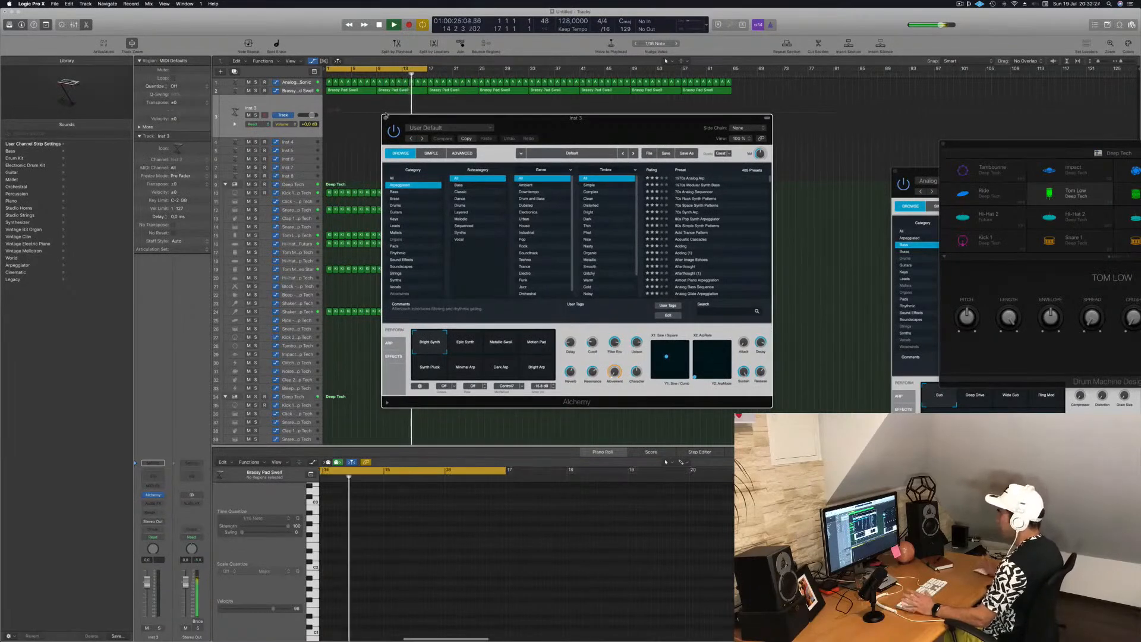
pyautogui.moveTo(532, 122); pyautogui.dragTo(490, 139)
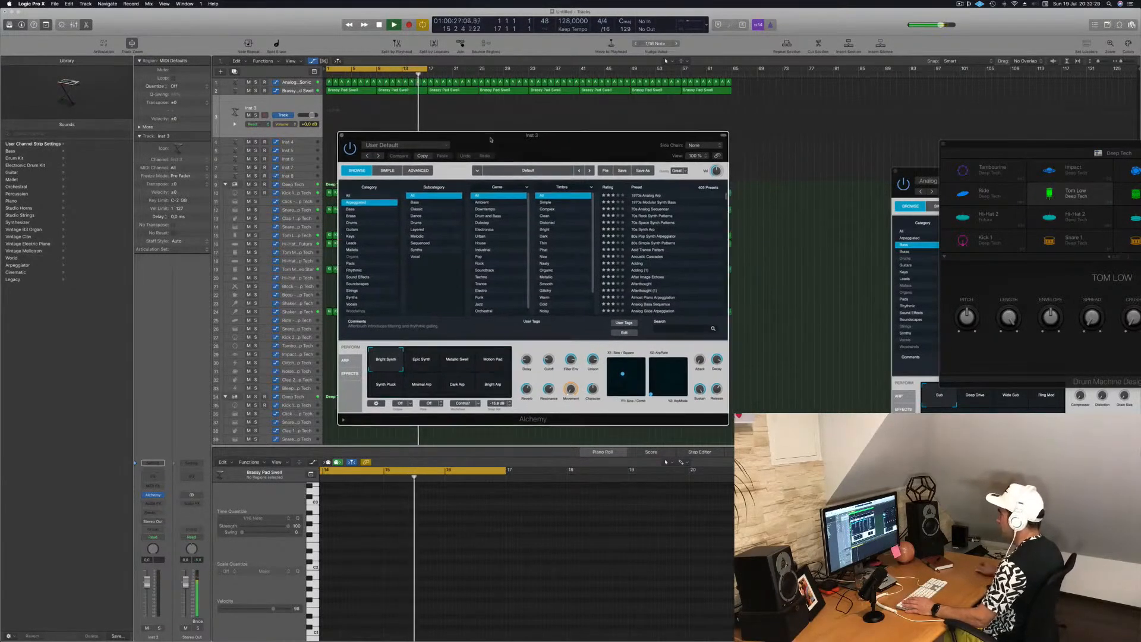
# Copy the first Analog Sub Sonic region to Inst 3, reduce it to one full-bar note and move that note up
pyautogui.click(329, 82)
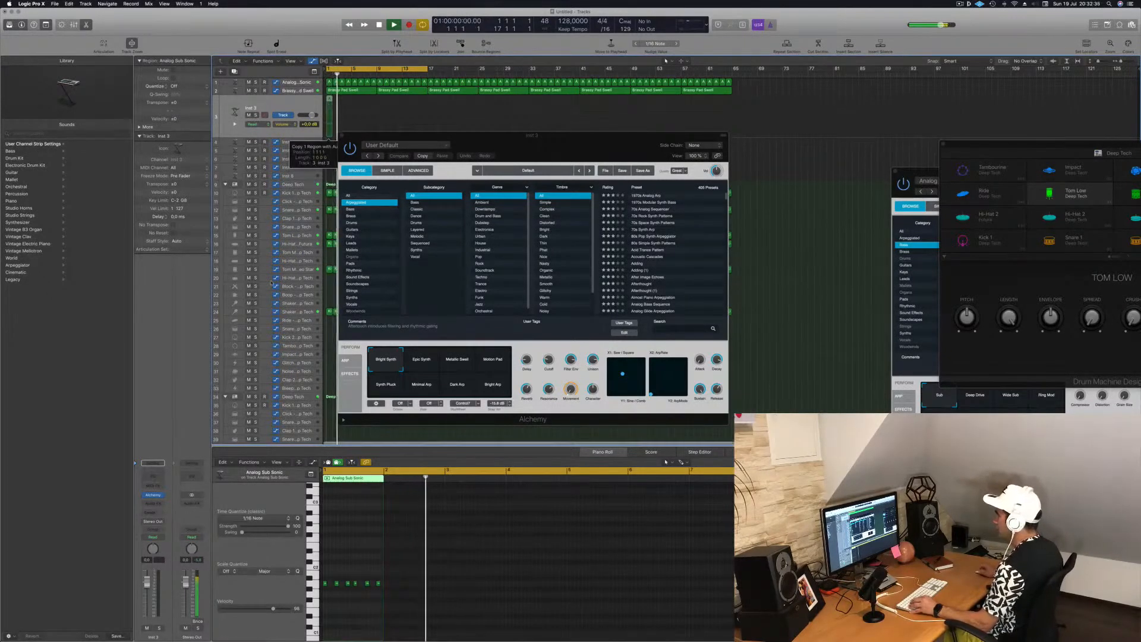
pyautogui.moveTo(330, 579); pyautogui.dragTo(380, 585)
pyautogui.press('BackSpace')
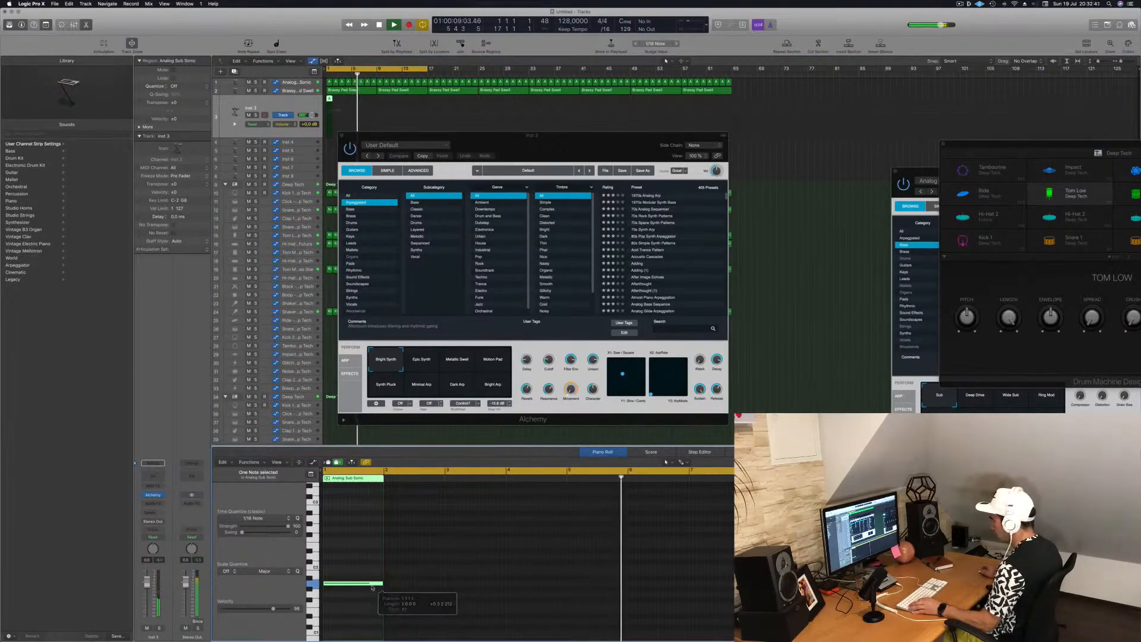
pyautogui.moveTo(351, 586); pyautogui.dragTo(350, 522)
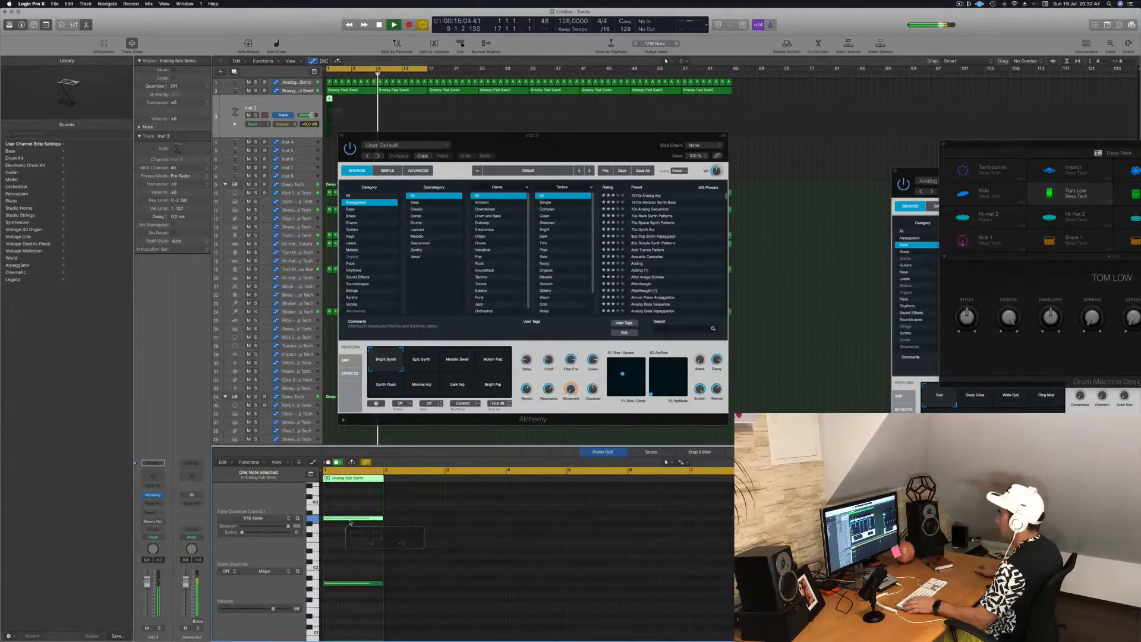
# Lower the Inst 3 track volume to -24.0 dB, playing from the beginning
pyautogui.moveTo(461, 136); pyautogui.dragTo(448, 189)
pyautogui.press('Return')
pyautogui.moveTo(147, 585); pyautogui.dragTo(150, 629)
# Duplicate the one-bar region on Inst 3 until it fills bars 1 to 16, and restart playback
pyautogui.moveTo(331, 101); pyautogui.dragTo(359, 106)
pyautogui.keyDown('shift'); pyautogui.click(331, 100); pyautogui.keyUp('shift')
pyautogui.moveTo(330, 100); pyautogui.dragTo(381, 103)
pyautogui.press('space')
pyautogui.moveTo(561, 209); pyautogui.dragTo(664, 192)
pyautogui.press('space')
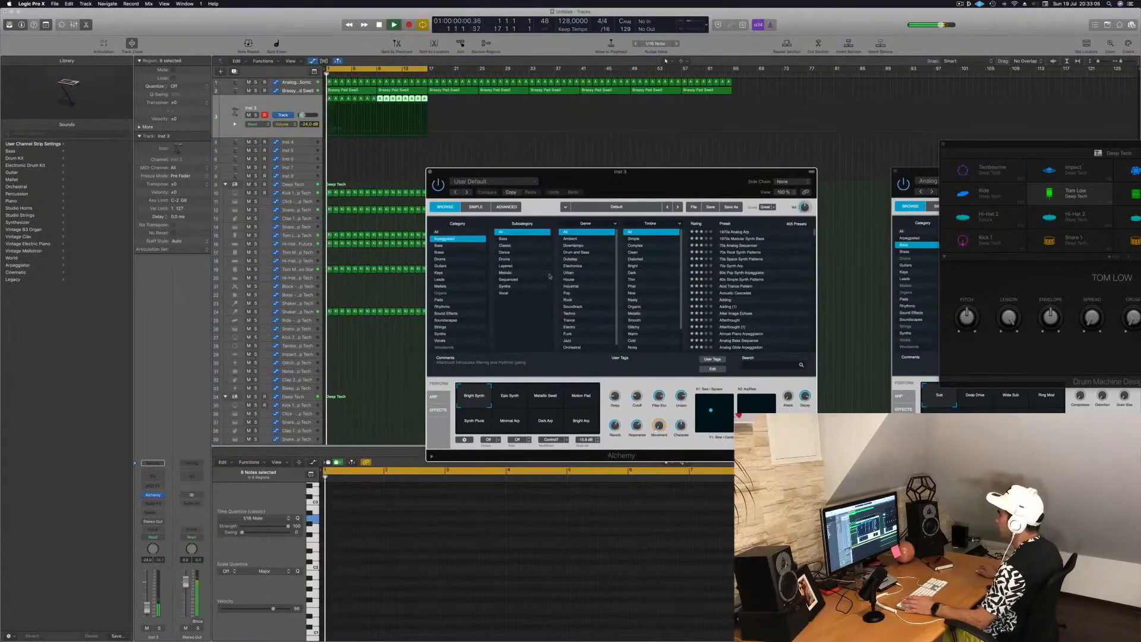
# Audition the 1970s Modular Synth Bass preset and its Sequence 2, 3, 4 and Glide 1 variations, with the track volume at -17.2 dB
pyautogui.click(742, 238)
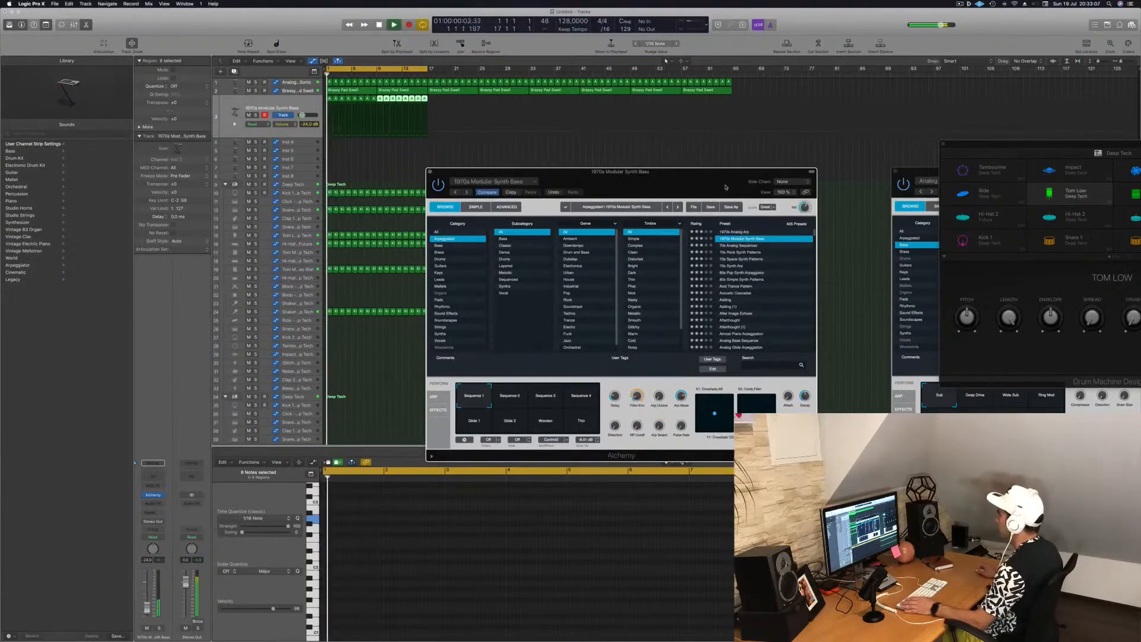
pyautogui.moveTo(147, 608); pyautogui.dragTo(148, 609)
pyautogui.moveTo(755, 136); pyautogui.dragTo(735, 164)
pyautogui.click(533, 376)
pyautogui.click(571, 377)
pyautogui.click(599, 376)
pyautogui.click(495, 402)
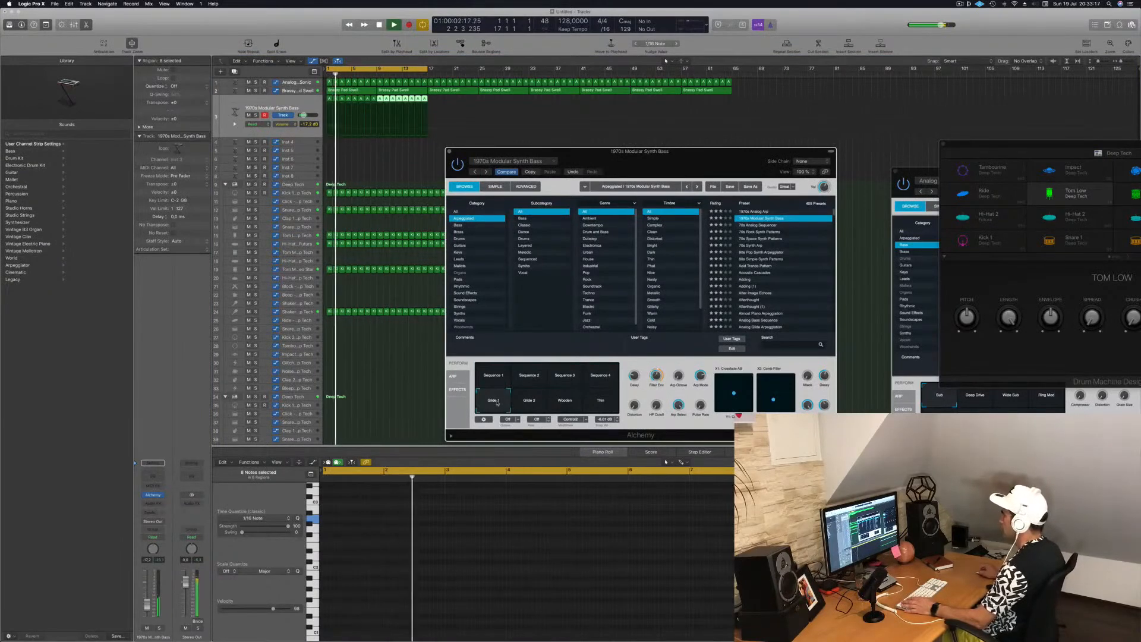
# Audition the arpeggiated presets 70s Synth Arp, 80s Pop Synth Arpeggiation, Acid Trance Pattern and Acoustic Cascades
pyautogui.click(753, 246)
pyautogui.moveTo(715, 164); pyautogui.dragTo(753, 126)
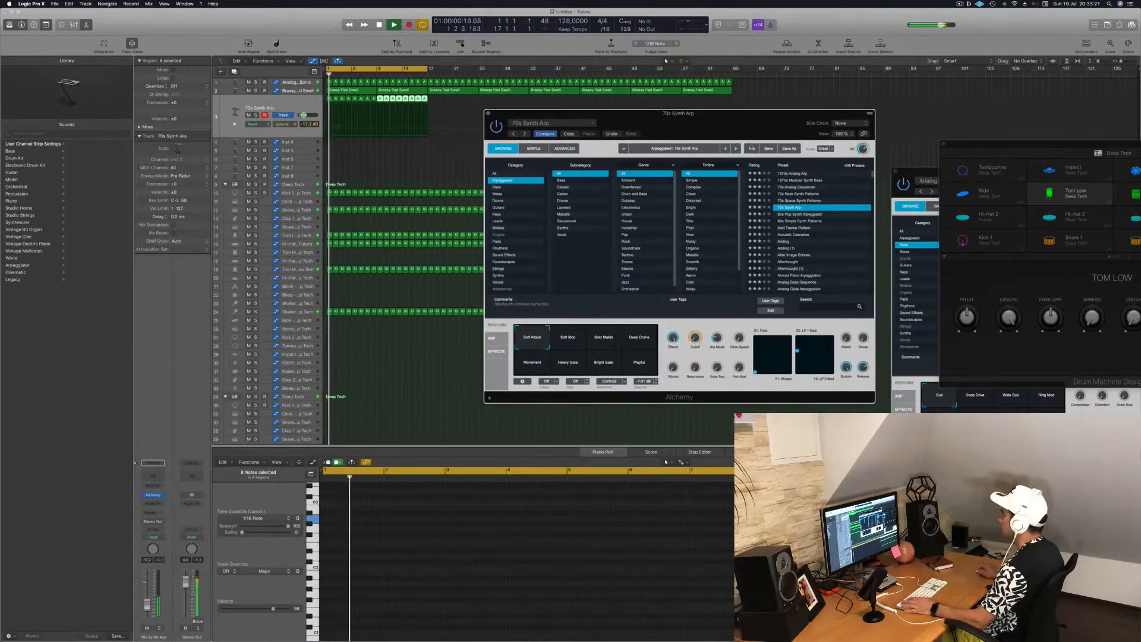
pyautogui.click(786, 214)
pyautogui.moveTo(787, 215); pyautogui.dragTo(753, 213)
pyautogui.click(757, 217)
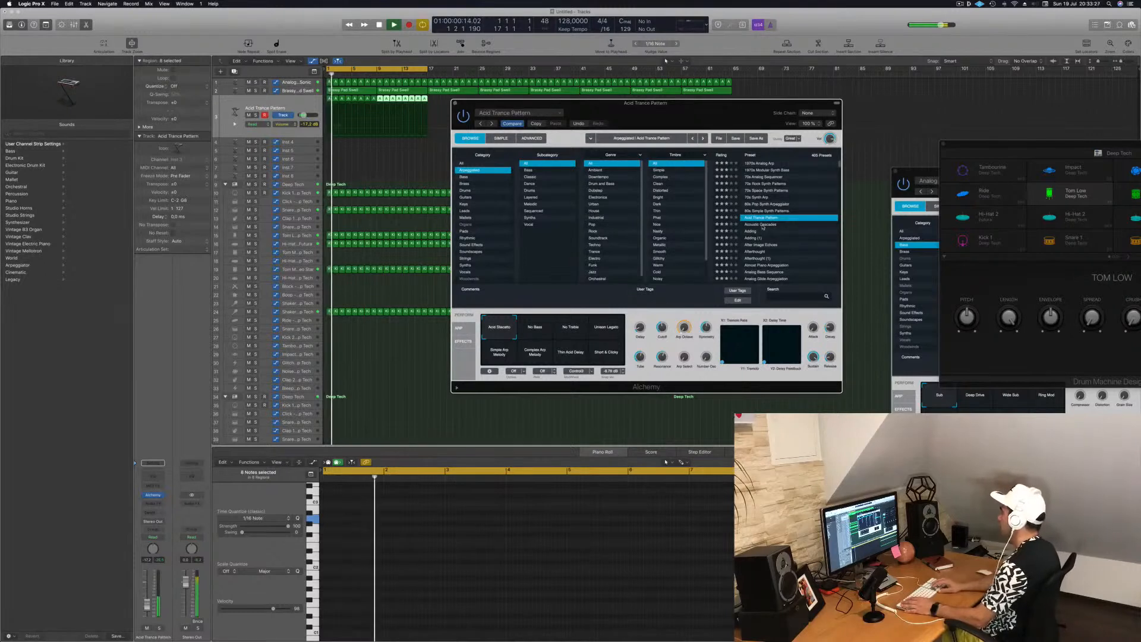
pyautogui.click(762, 225)
# Audition the arpeggiated presets Almost Piano Arpeggiation, Analog Bass Sequence and Analog Glide Arpeggiation
pyautogui.scroll(-2, 792, 255)
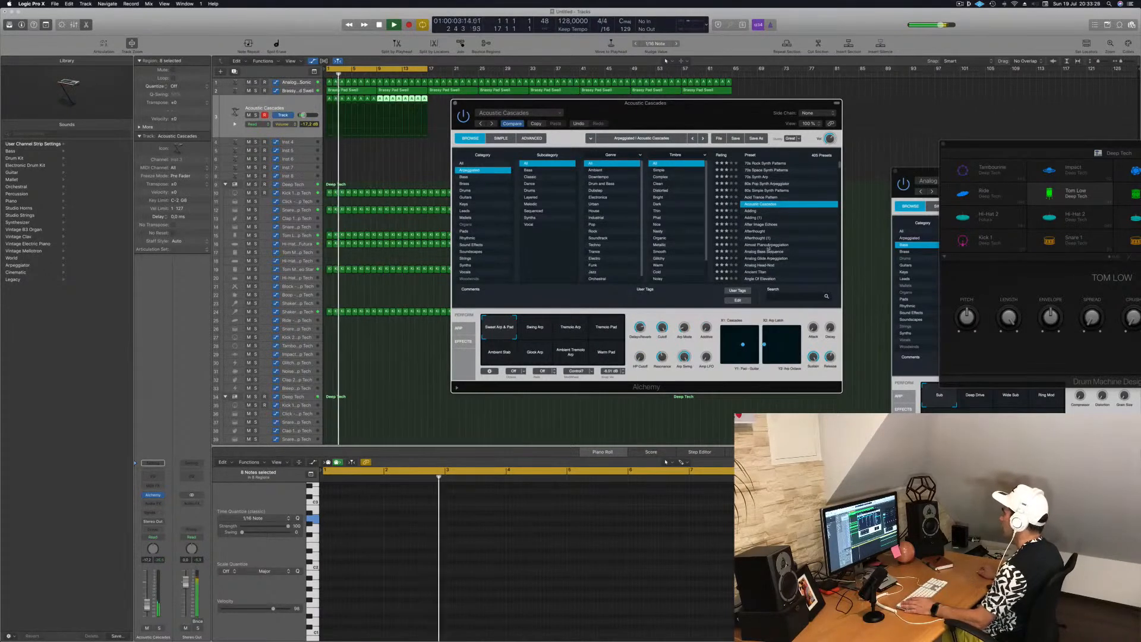
pyautogui.click(767, 244)
pyautogui.moveTo(709, 119); pyautogui.dragTo(730, 101)
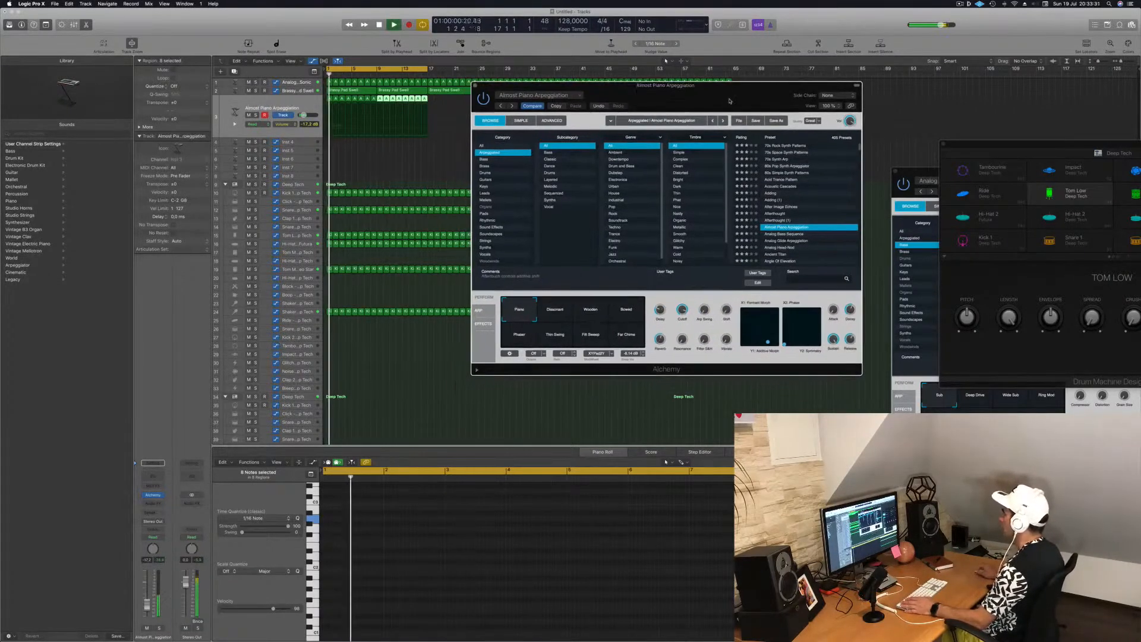
pyautogui.click(783, 234)
pyautogui.press('space')
pyautogui.click(784, 241)
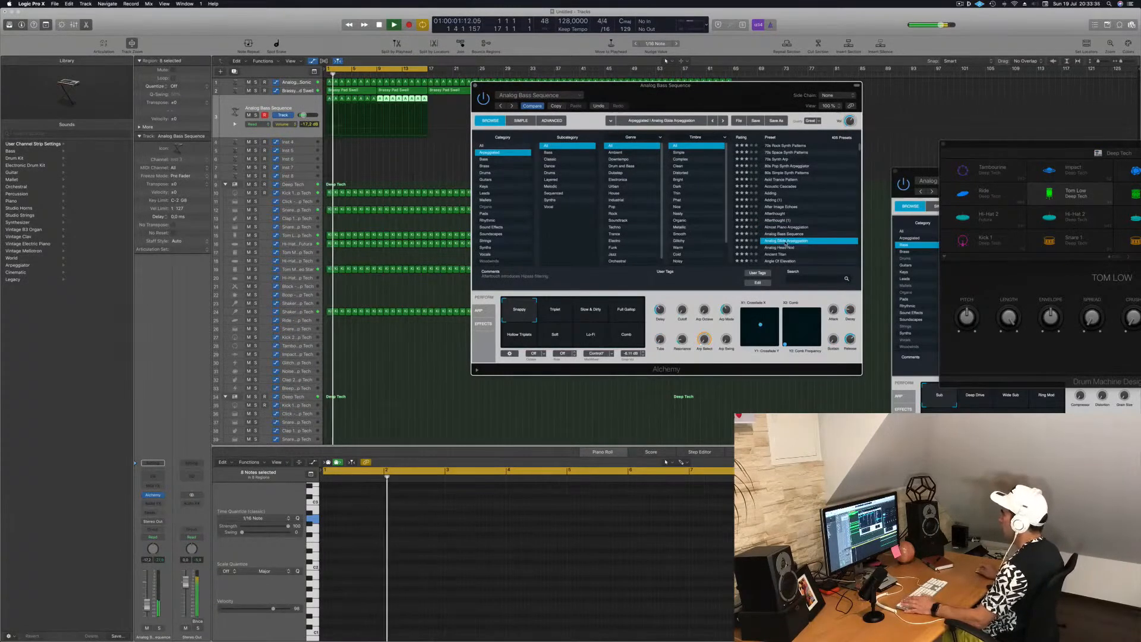
# Load the Ancient Titan preset and set the track volume to -18.5 dB
pyautogui.scroll(-2, 796, 229)
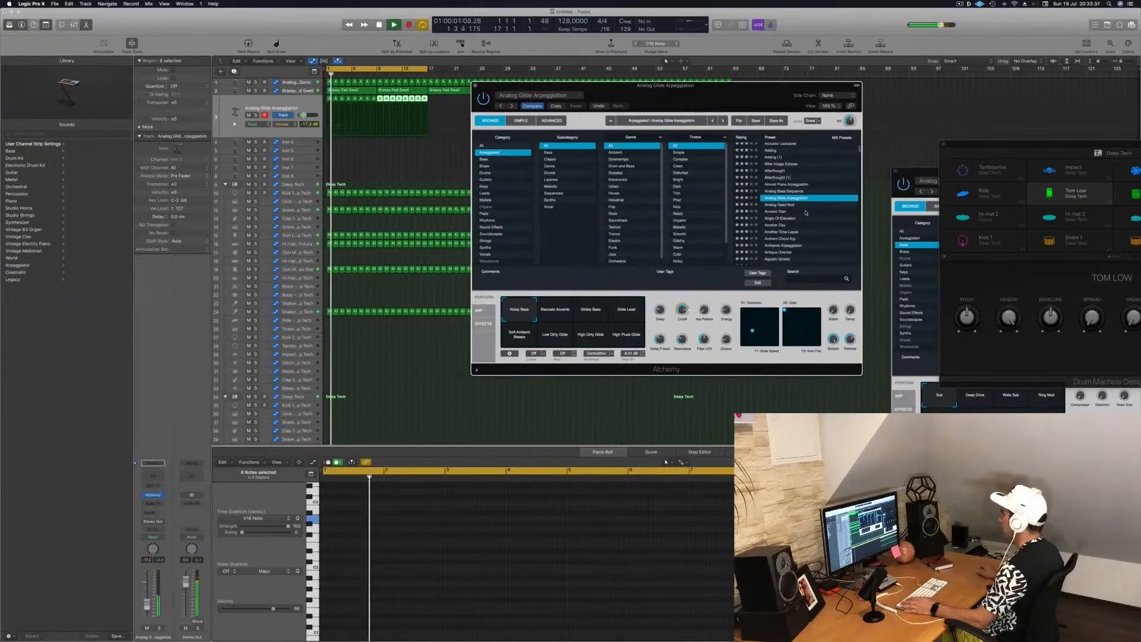
pyautogui.click(776, 212)
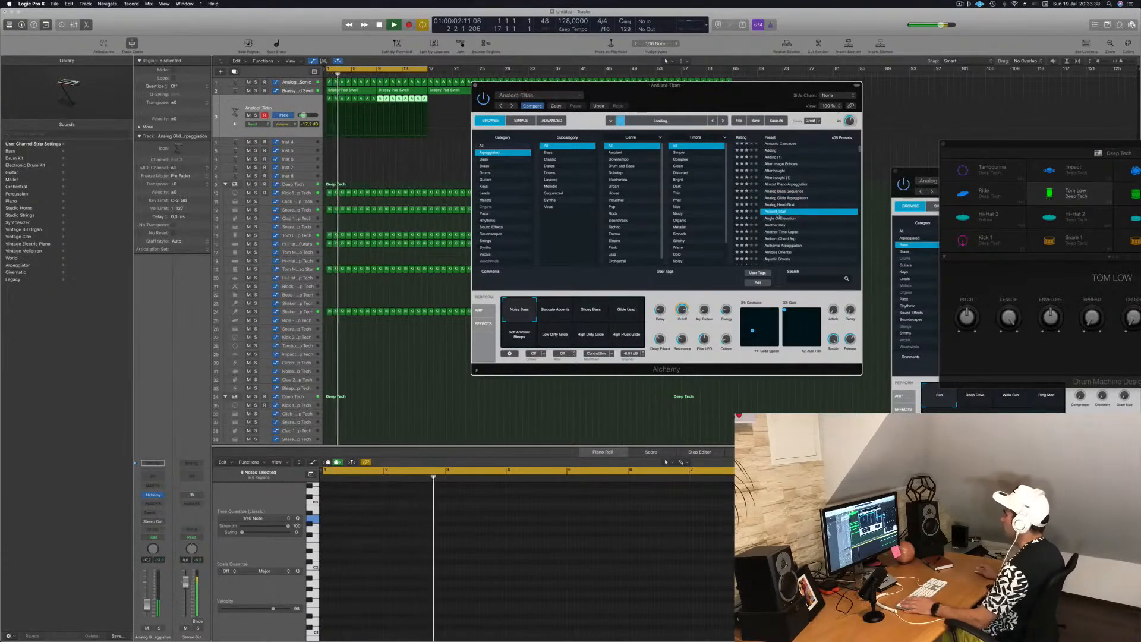
pyautogui.scroll(-1, 795, 226)
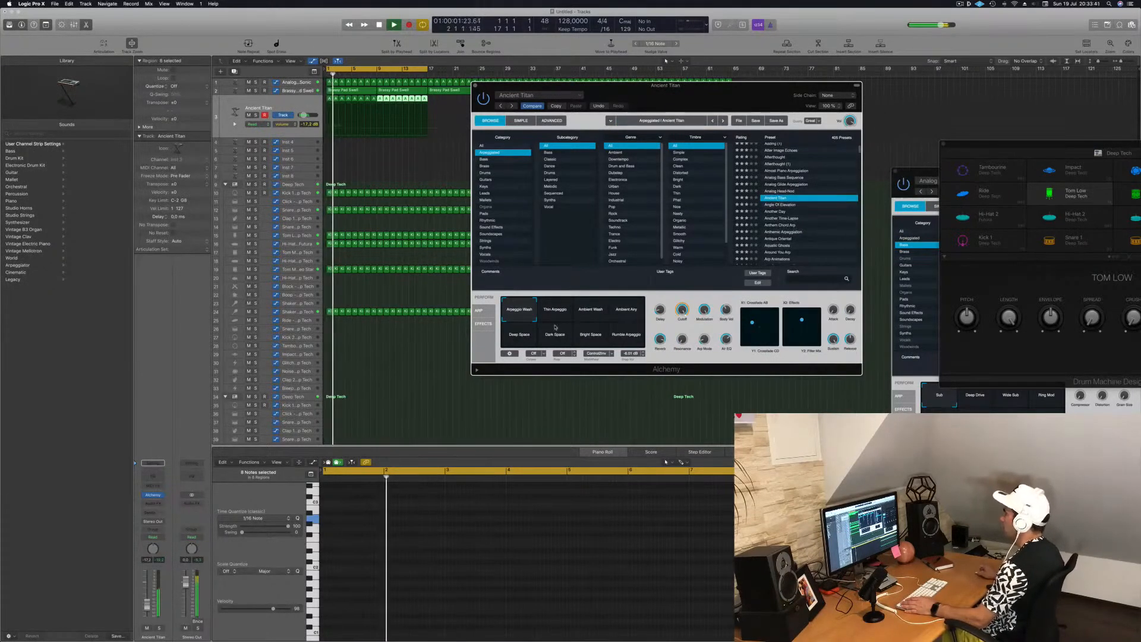
pyautogui.moveTo(149, 609); pyautogui.dragTo(147, 611)
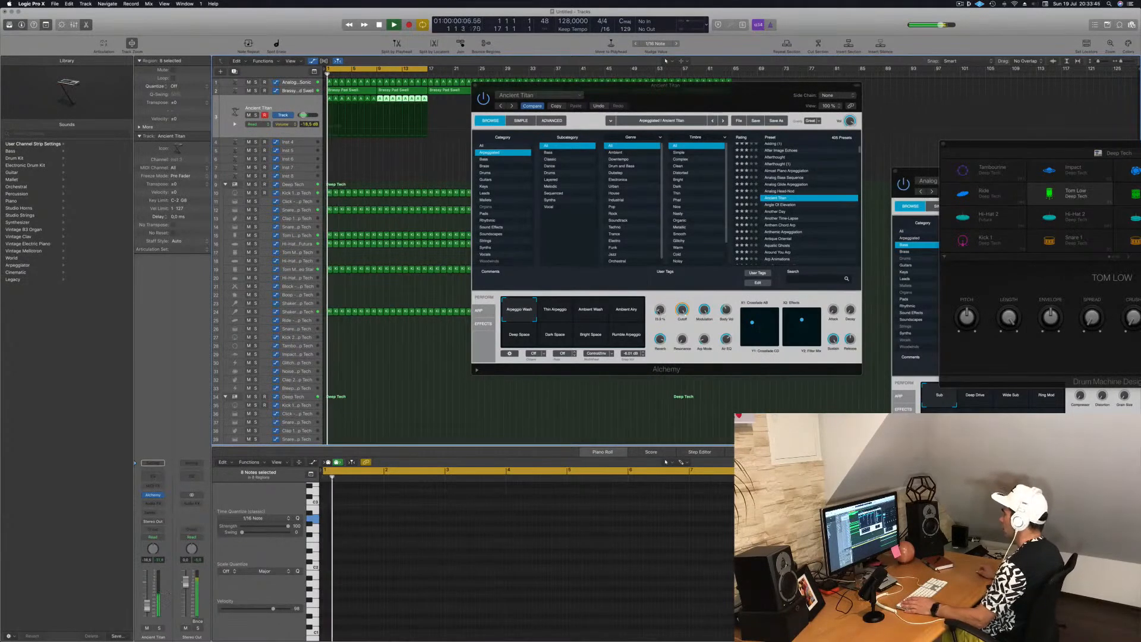
pyautogui.click(653, 354)
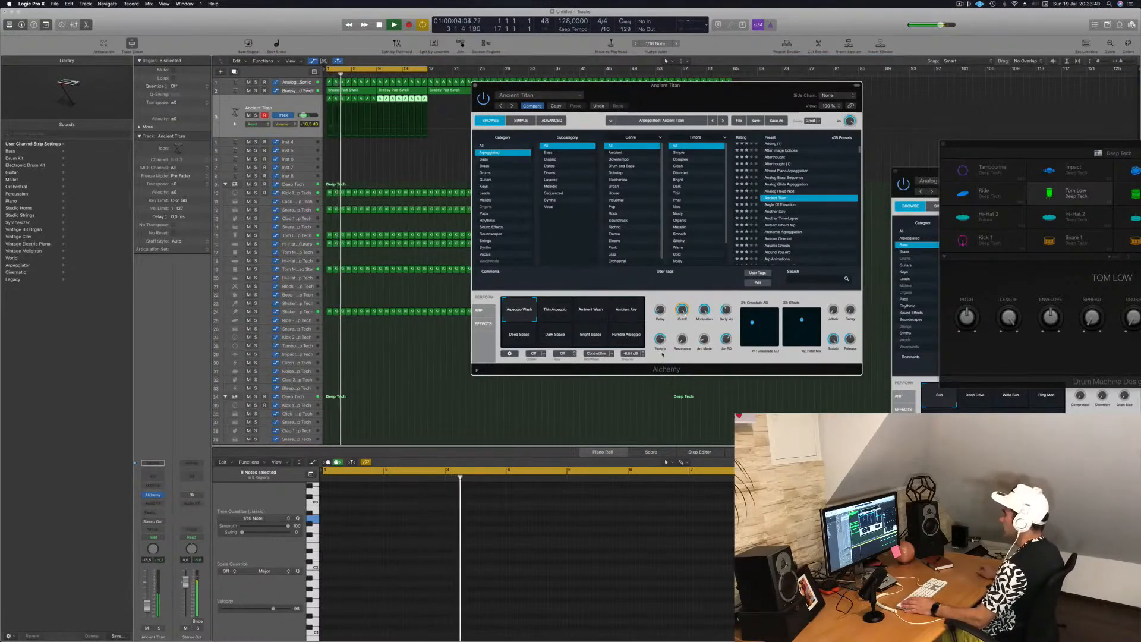
pyautogui.press('space')
# Audition the Thin Arpeggio, Ambient Wash and Ambient Airy snapshots of Ancient Titan, with the track volume at -23.5 dB
pyautogui.click(553, 308)
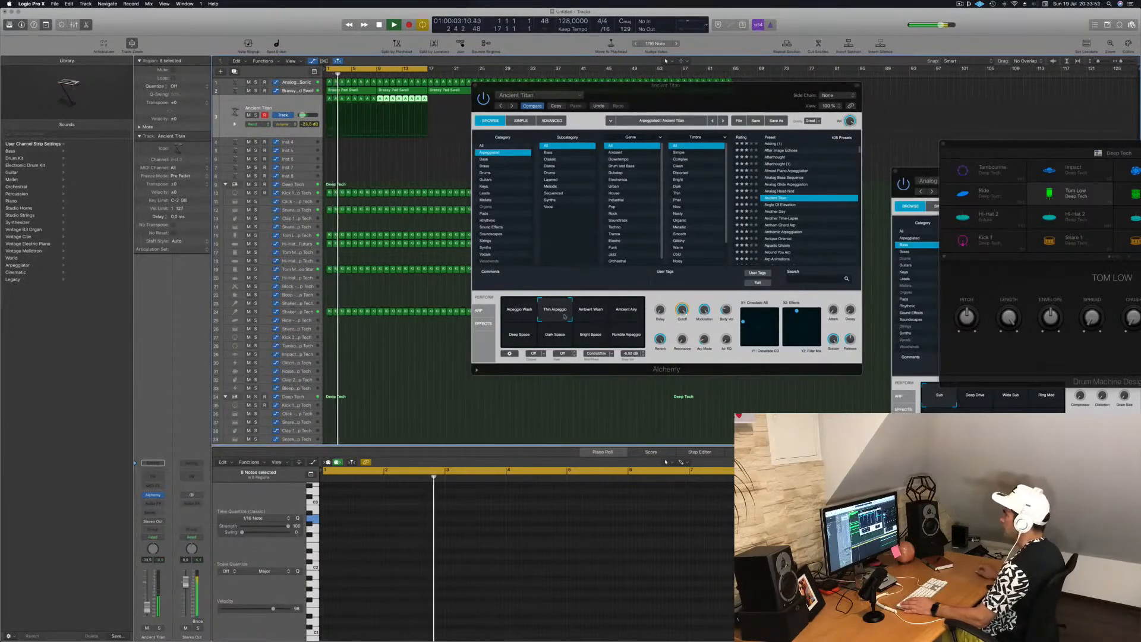
pyautogui.click(590, 309)
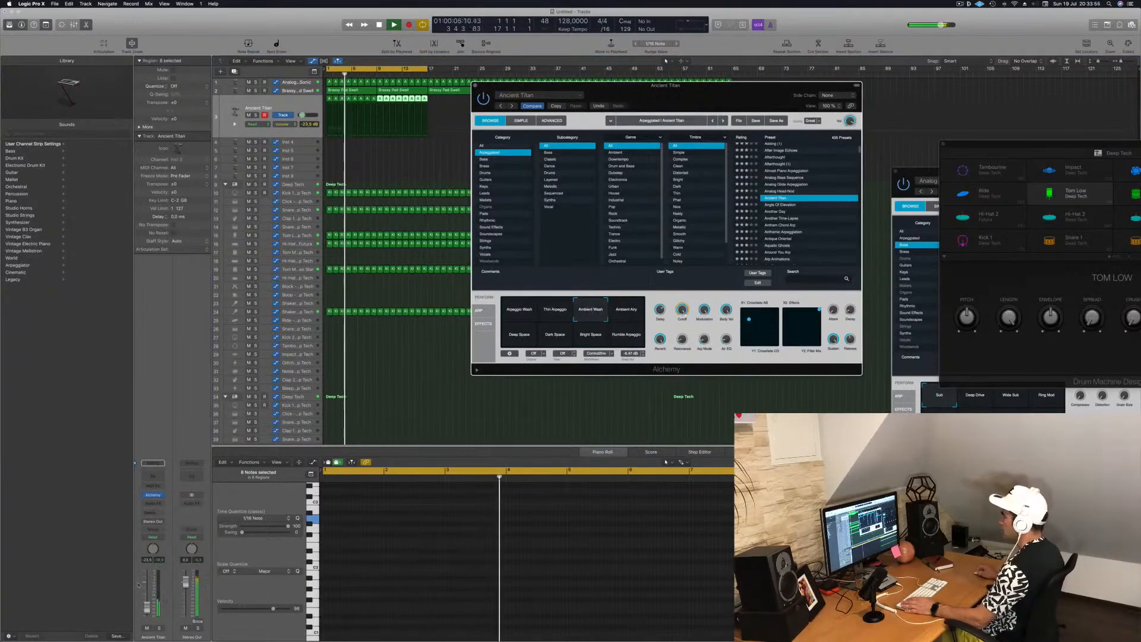
pyautogui.click(148, 608)
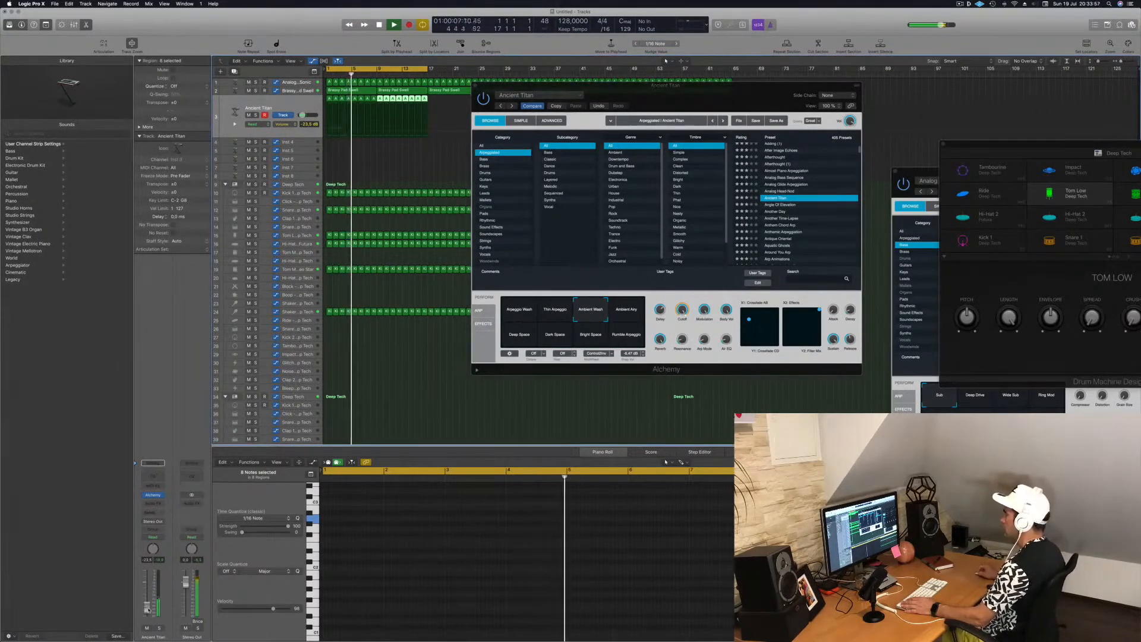
pyautogui.click(624, 315)
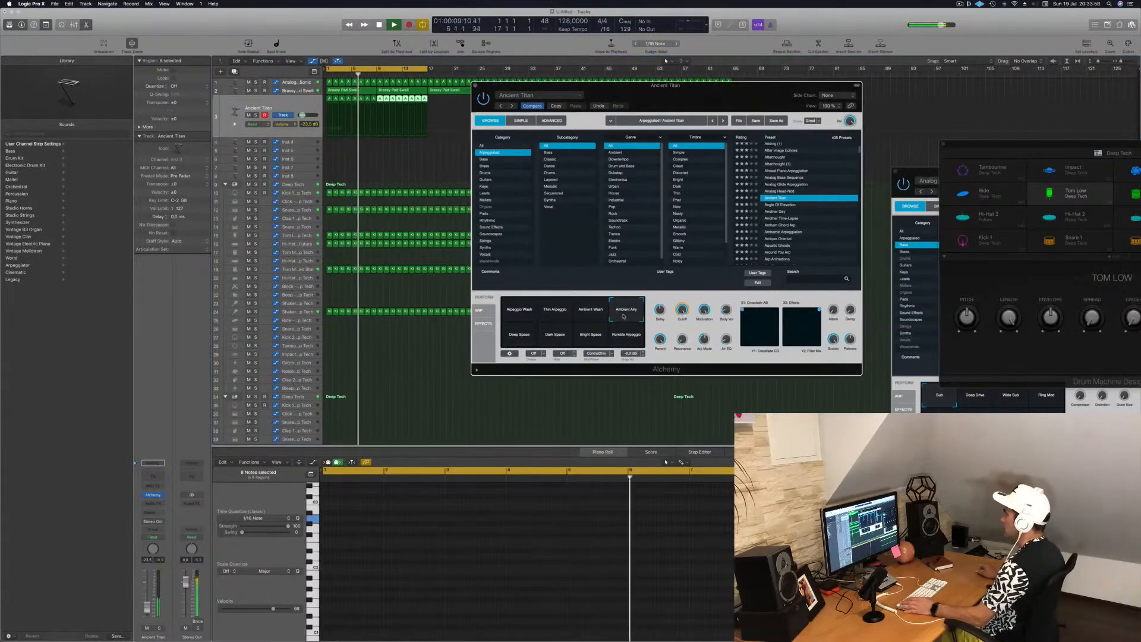
# Try different Reverb and Delay amounts on the Ambient Airy snapshot while the loop plays
pyautogui.moveTo(702, 89); pyautogui.dragTo(728, 129)
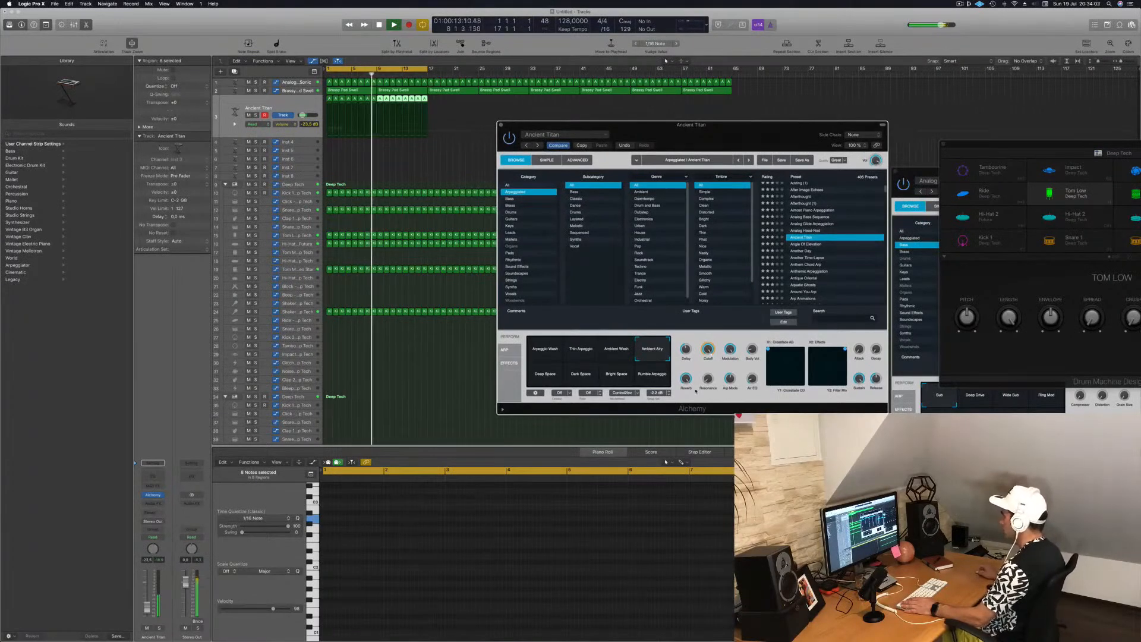
pyautogui.moveTo(687, 381)
pyautogui.mouseDown()
pyautogui.moveTo(688, 397)
pyautogui.moveTo(687, 387)
pyautogui.mouseUp()
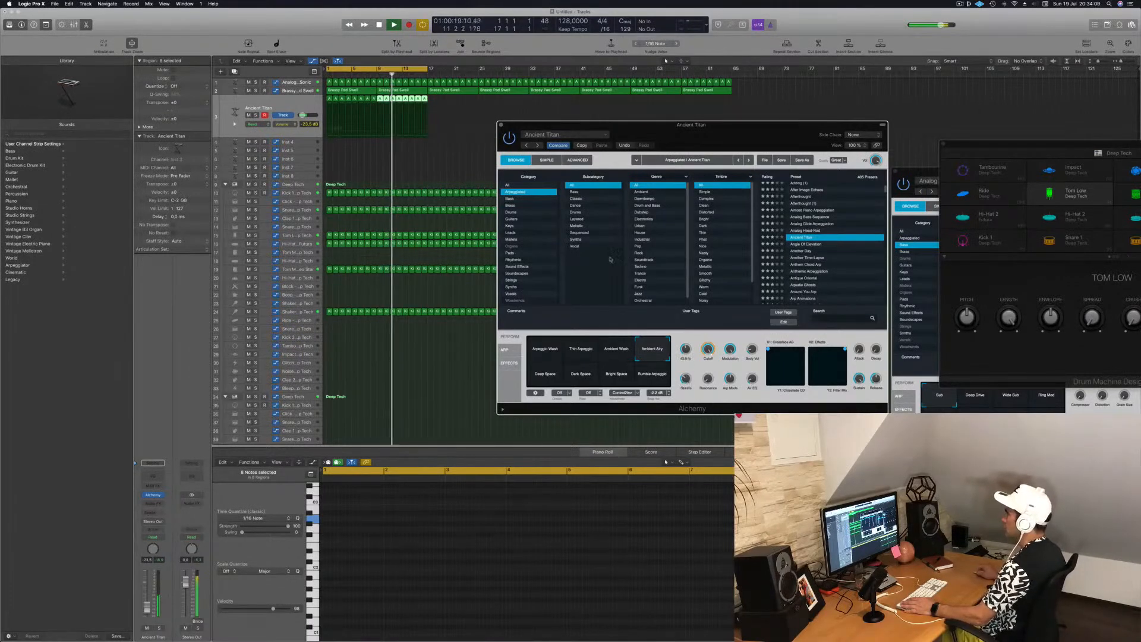
pyautogui.moveTo(579, 129); pyautogui.dragTo(653, 156)
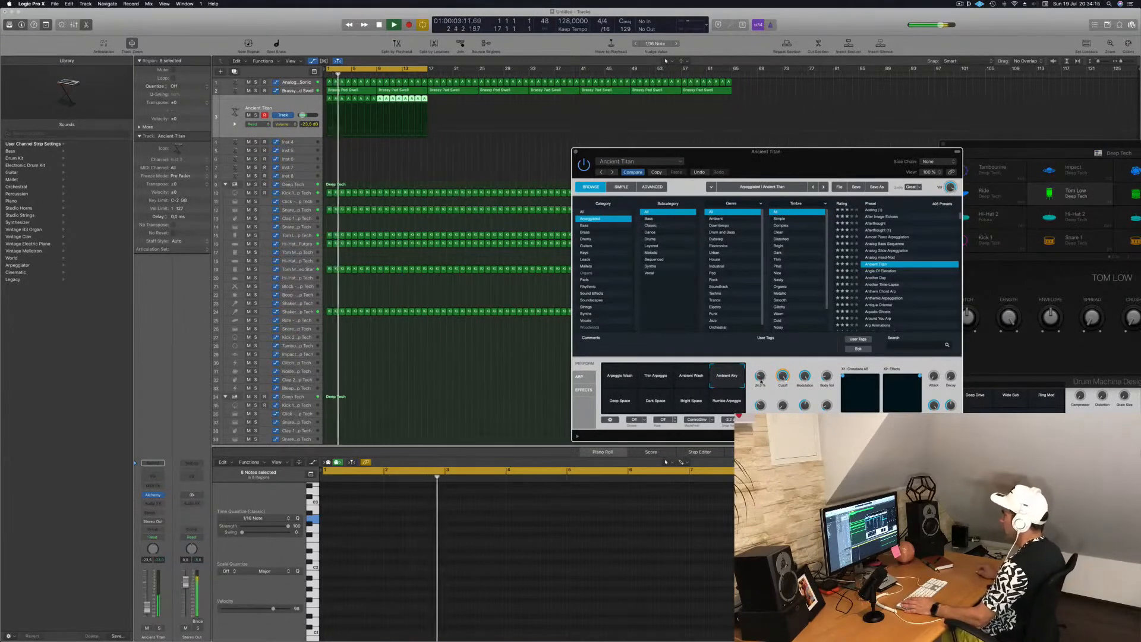
# Audition the Deep Space and Bright Space snapshots, varying the Reverb amount, and replay the loop from the start
pyautogui.click(619, 401)
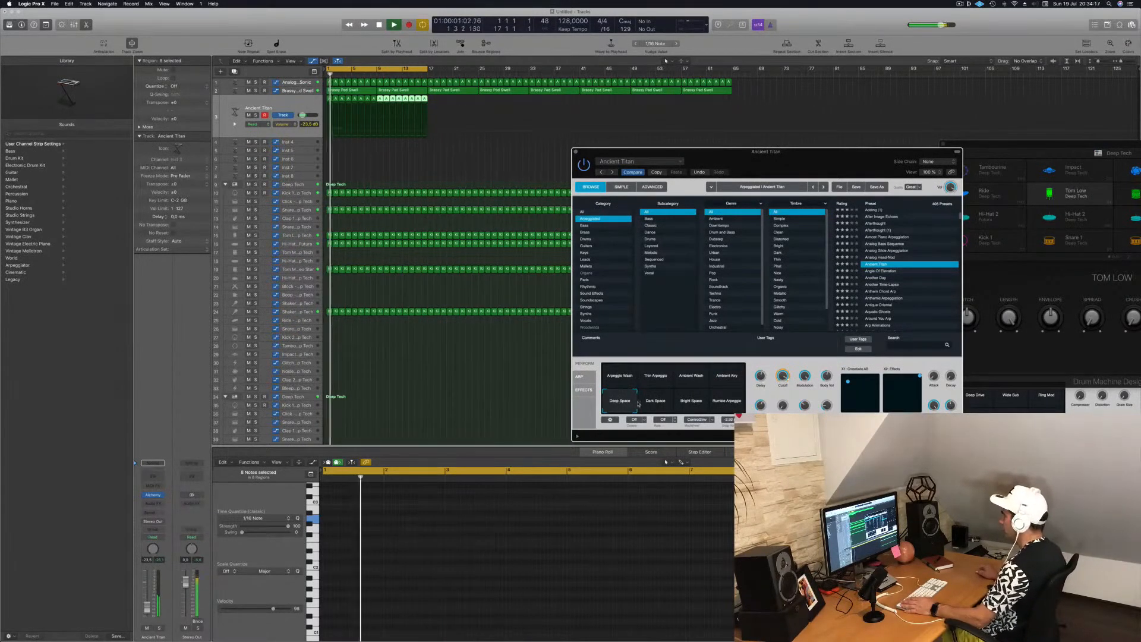
pyautogui.click(691, 402)
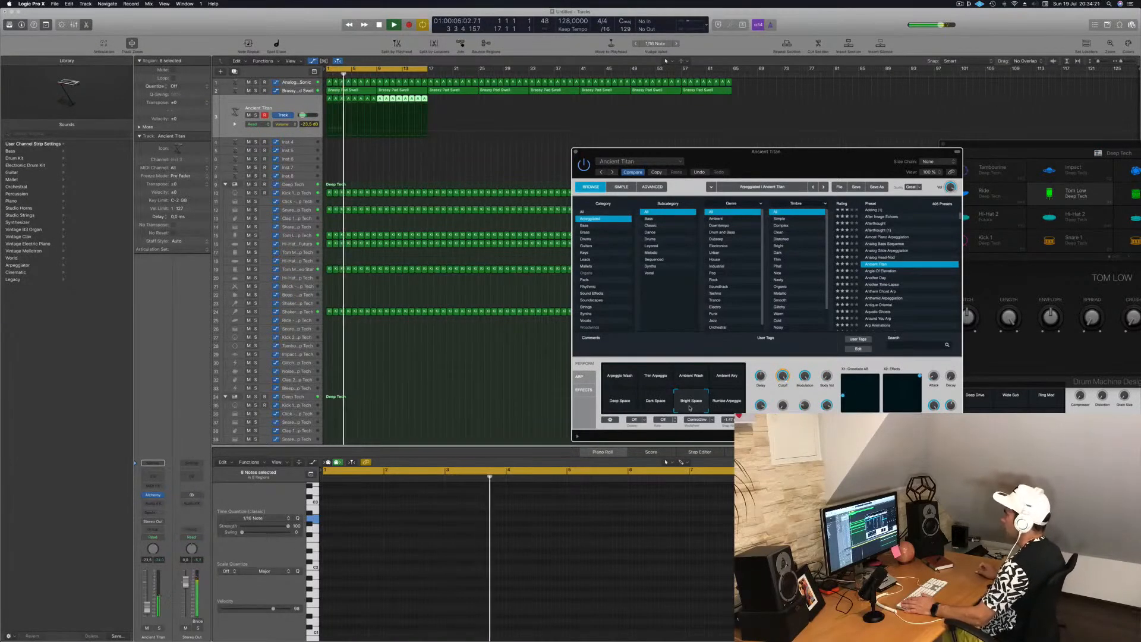
pyautogui.moveTo(828, 162); pyautogui.dragTo(842, 139)
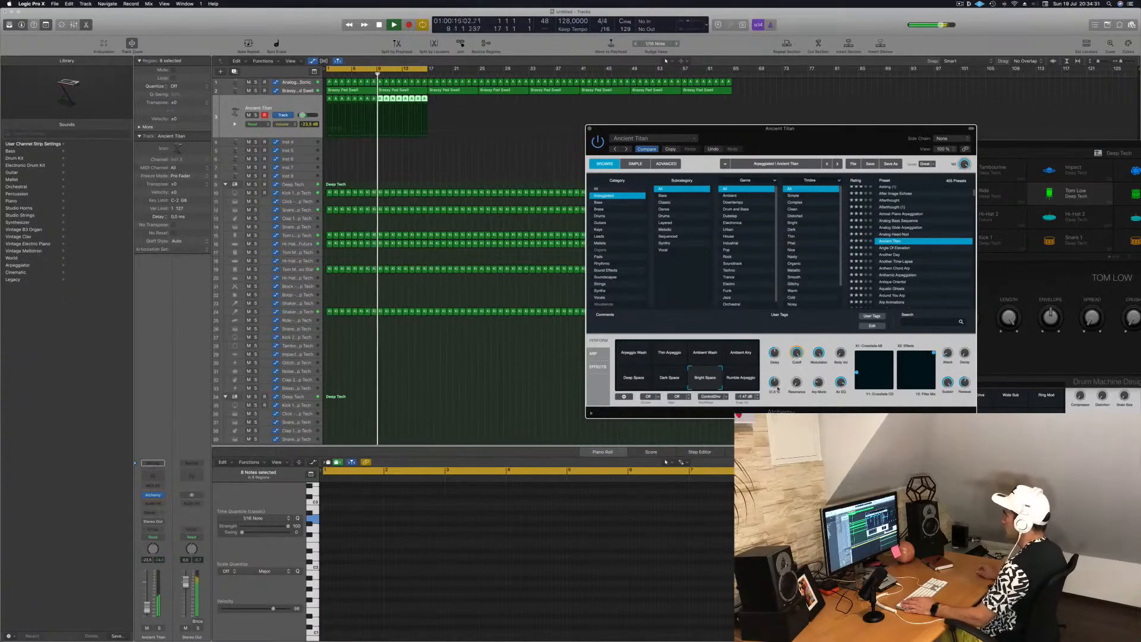
pyautogui.press('space')
pyautogui.press('space')
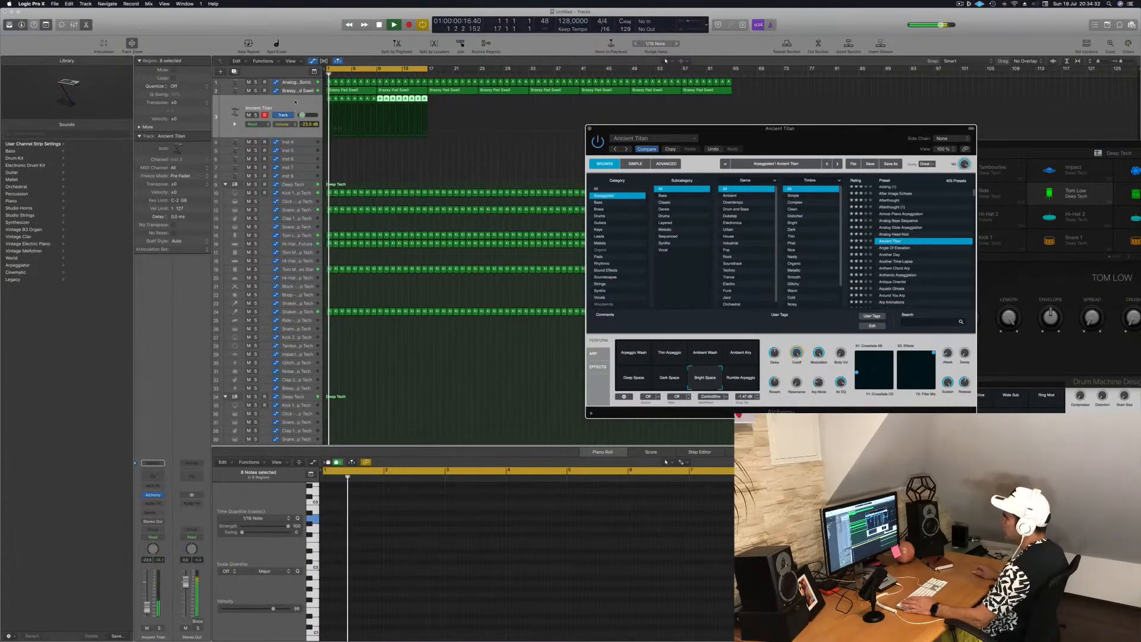
# Select all regions on the Ancient Titan track and replay the loop from the start
pyautogui.click(279, 107)
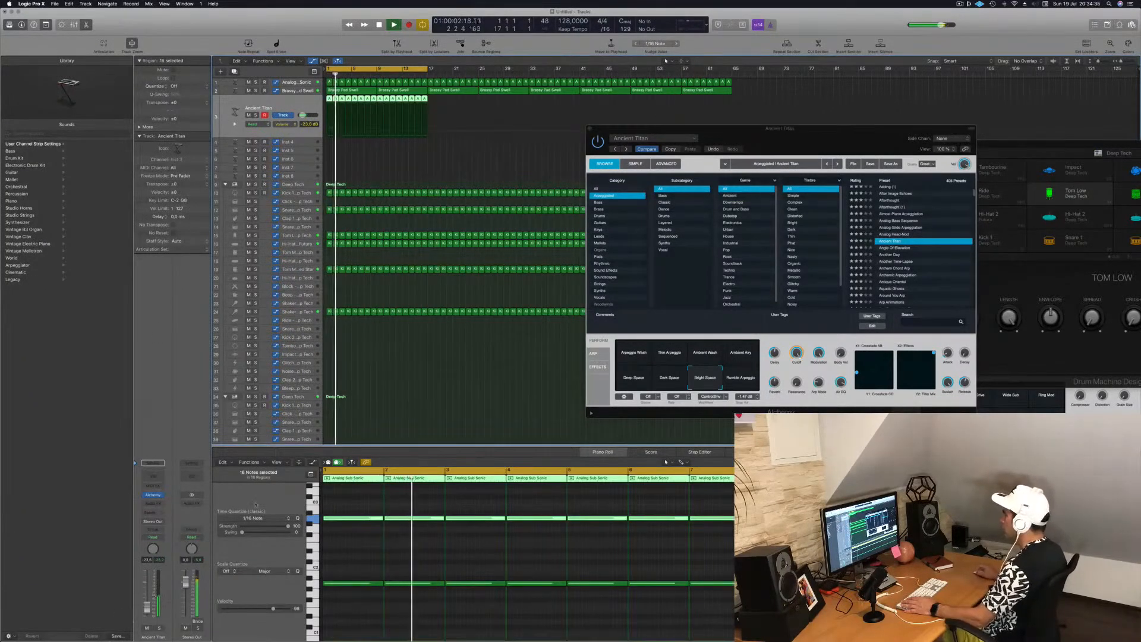
pyautogui.moveTo(746, 133); pyautogui.dragTo(646, 199)
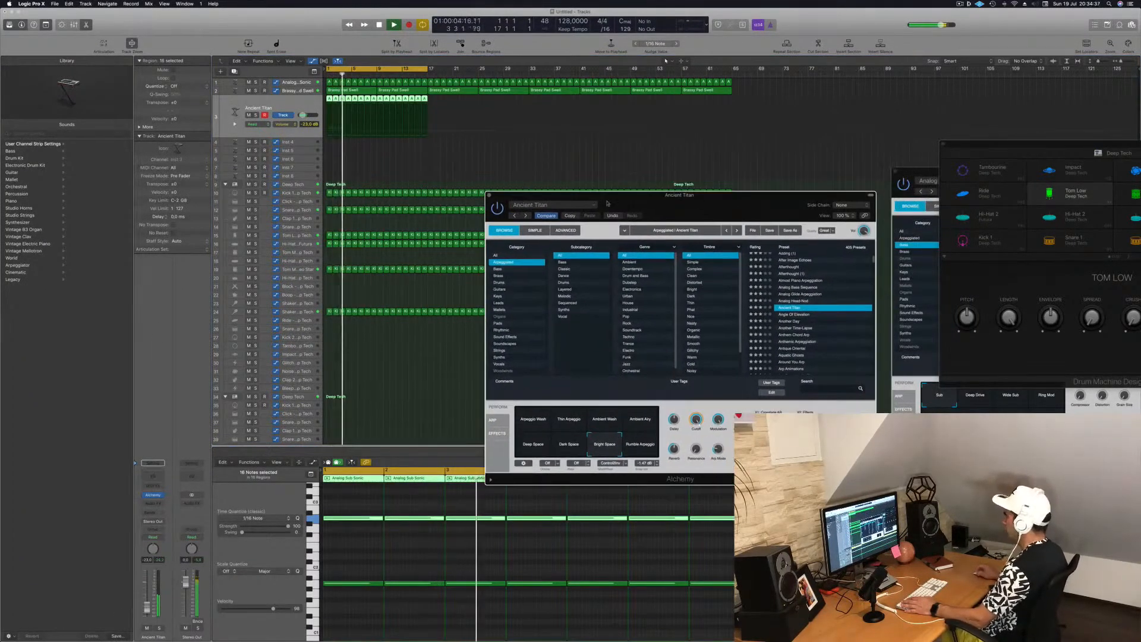
pyautogui.press('space')
pyautogui.press('space')
# Switch to the Ambient Airy snapshot, adjusting its Delay and Cutoff, and lower the track volume to about -26 dB
pyautogui.click(599, 422)
pyautogui.click(637, 419)
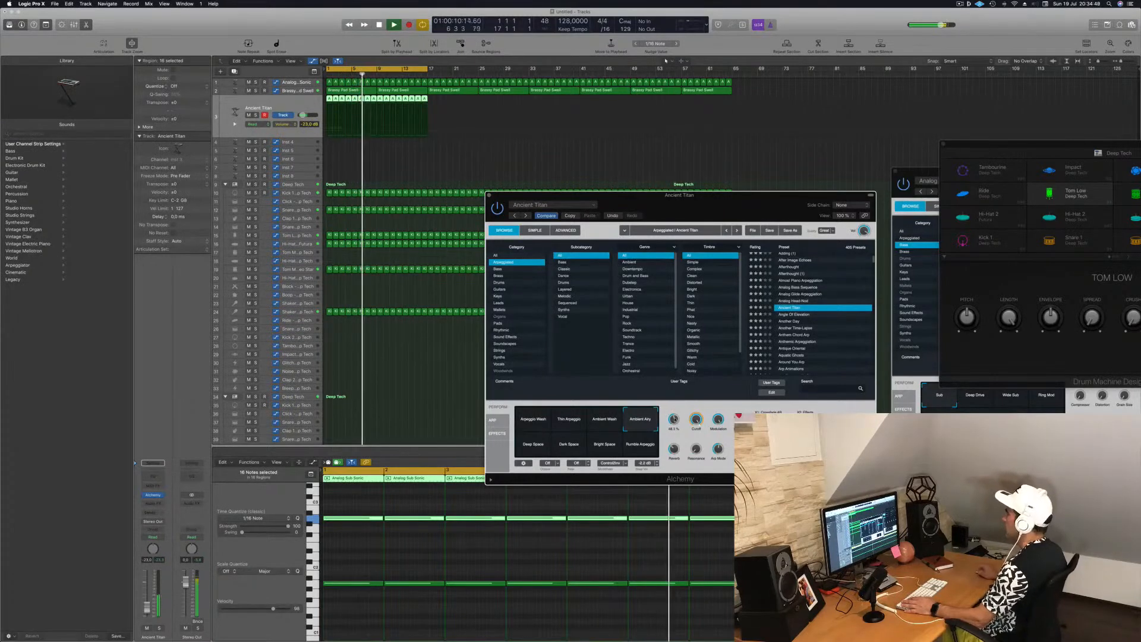
pyautogui.moveTo(709, 220); pyautogui.dragTo(776, 197)
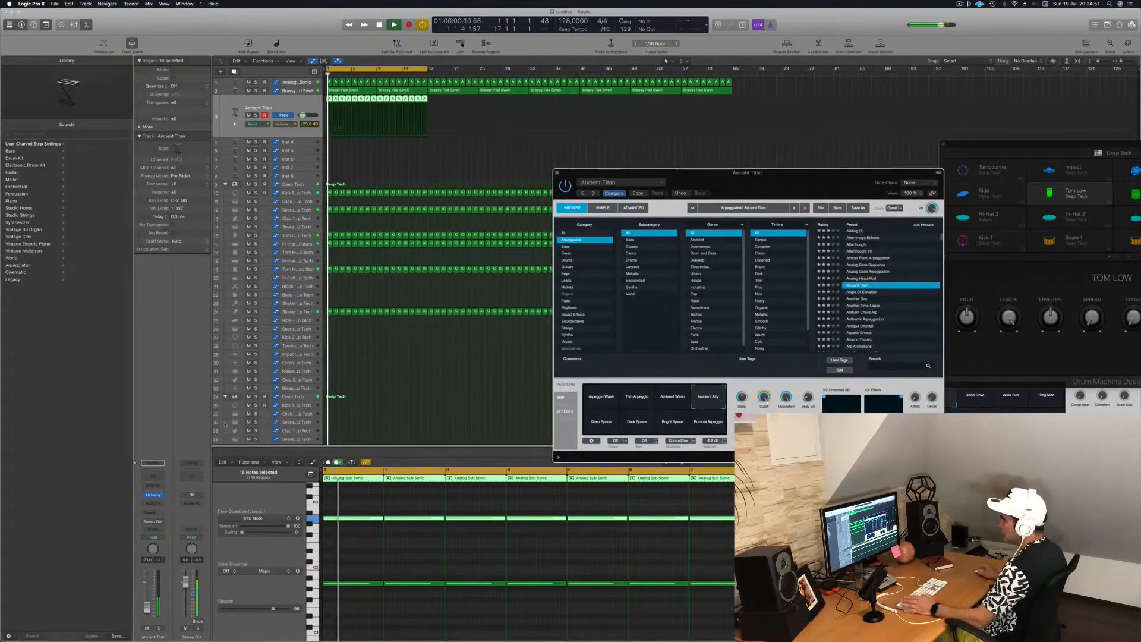
pyautogui.moveTo(147, 612); pyautogui.dragTo(147, 613)
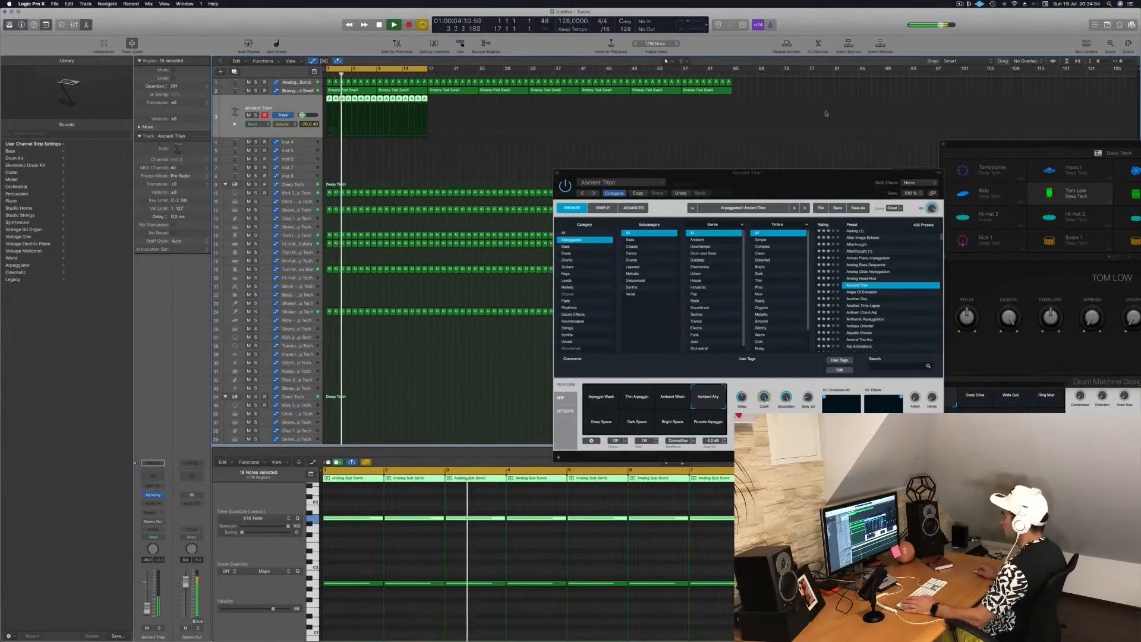
pyautogui.moveTo(815, 179); pyautogui.dragTo(780, 156)
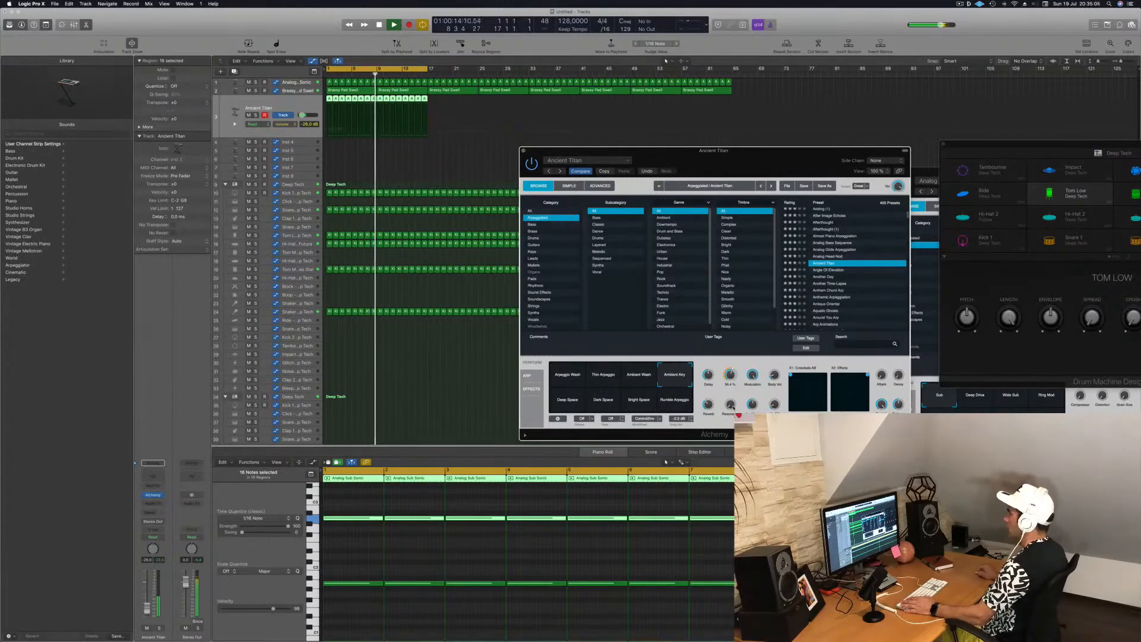
pyautogui.press('Return')
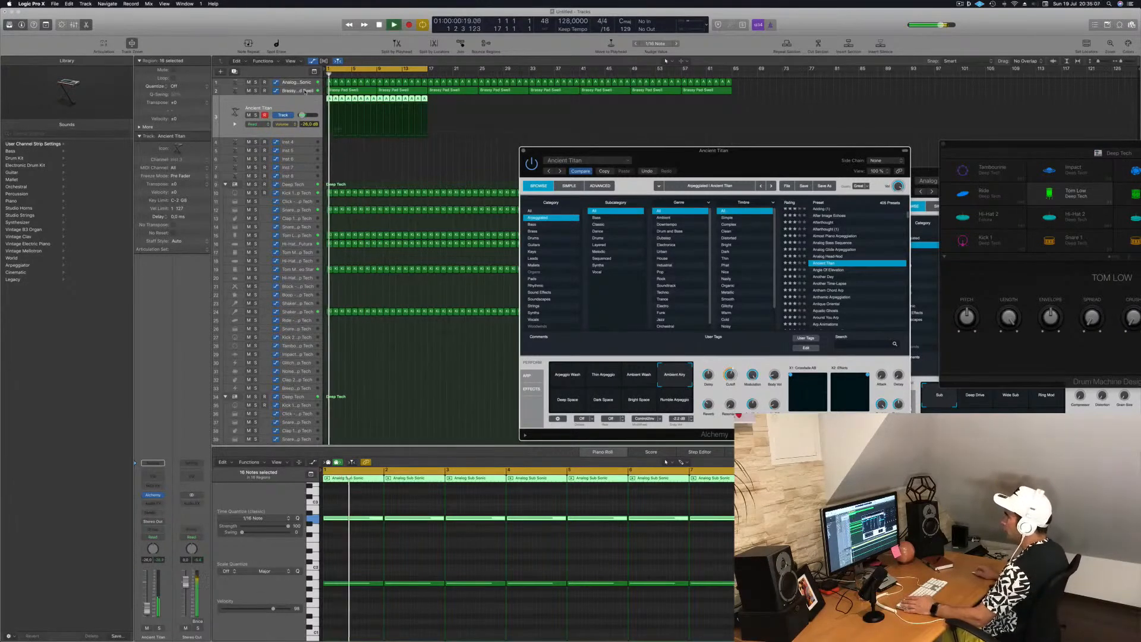
# Add a Channel EQ to the Ancient Titan track and enable its low cut, raising the cutoff into the low mids during playback
pyautogui.click(305, 91)
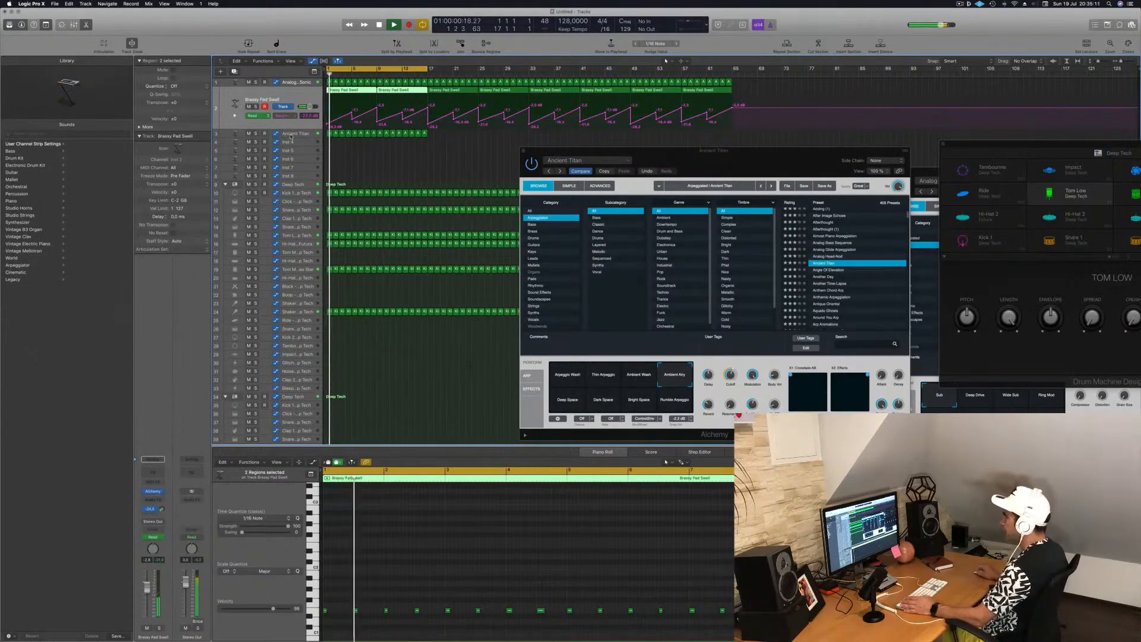
pyautogui.click(291, 136)
pyautogui.click(152, 475)
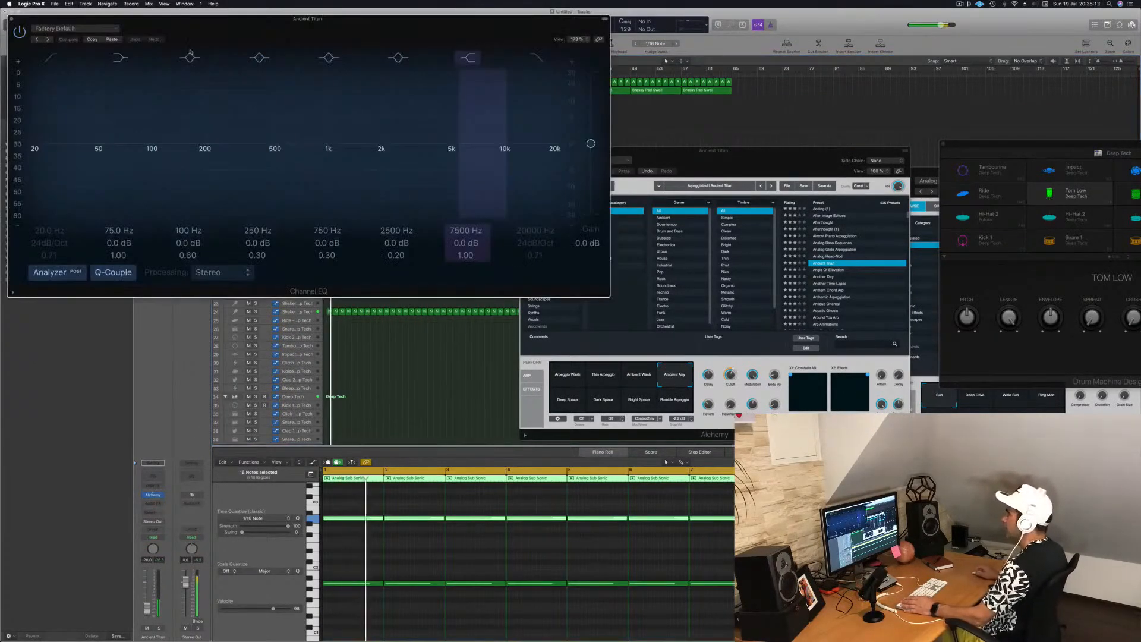
pyautogui.moveTo(203, 22); pyautogui.dragTo(612, 94)
pyautogui.press('space')
pyautogui.press('space')
pyautogui.click(460, 129)
pyautogui.moveTo(461, 220); pyautogui.dragTo(662, 211)
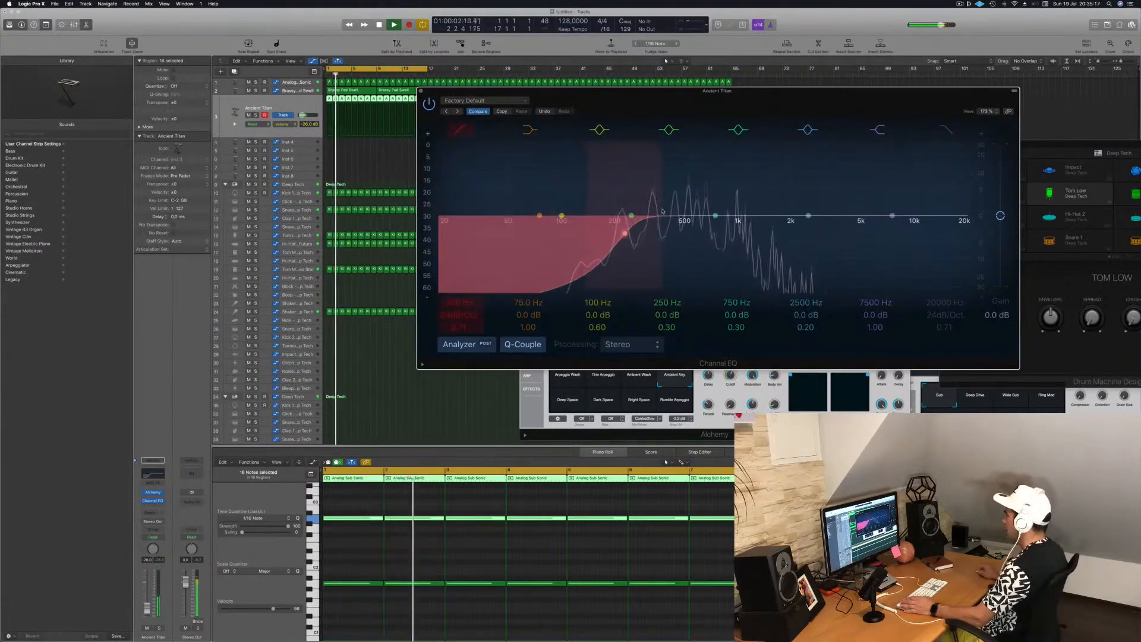
pyautogui.click(420, 92)
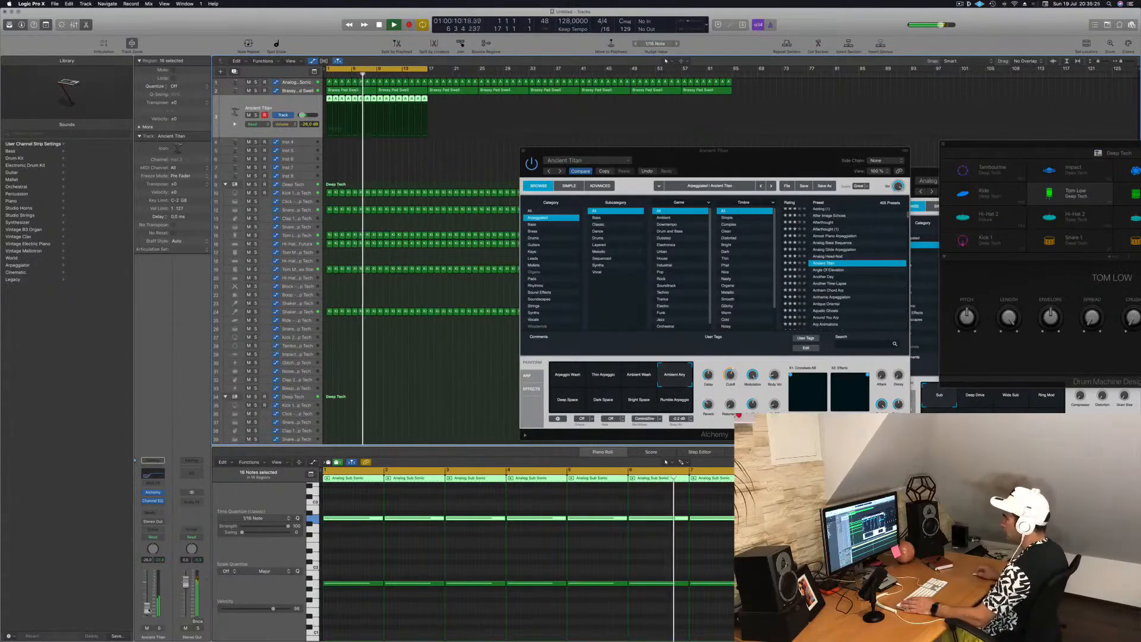
# Insert a stereo Compressor after the Channel EQ on the Ancient Titan track and set its side chain to Bus 11
pyautogui.press('space')
pyautogui.click(154, 501)
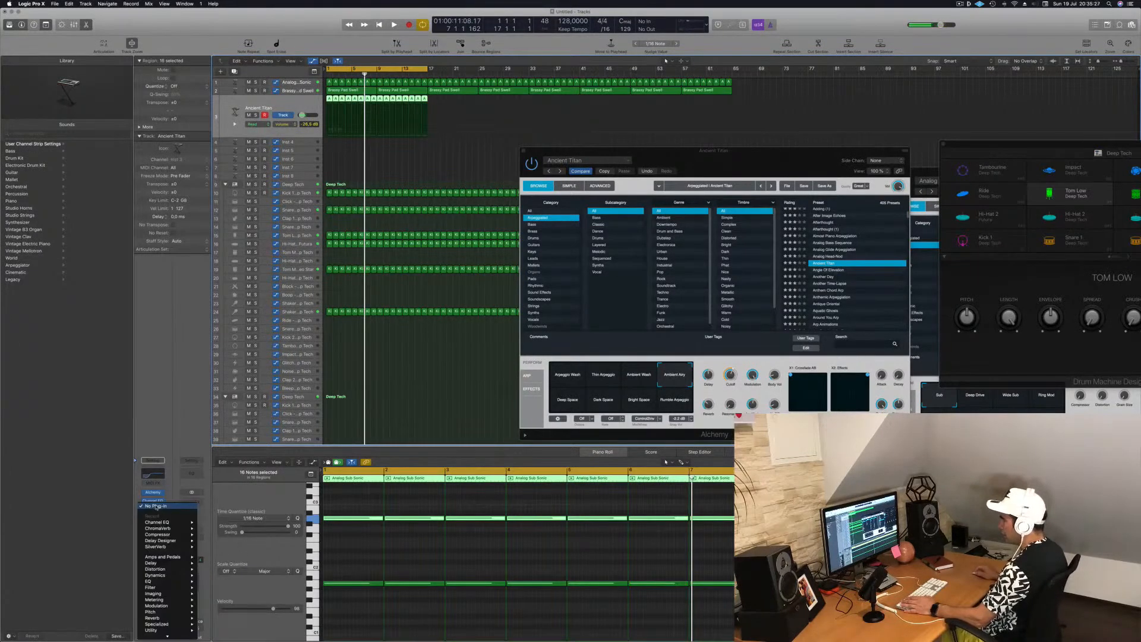
pyautogui.click(165, 498)
pyautogui.click(154, 501)
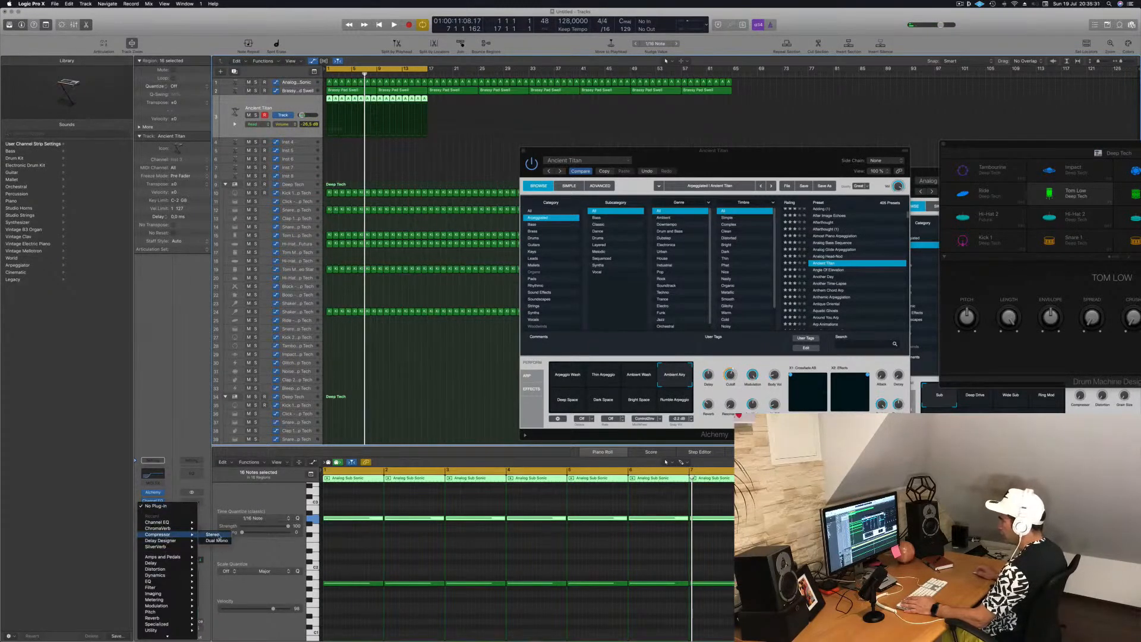
pyautogui.click(216, 534)
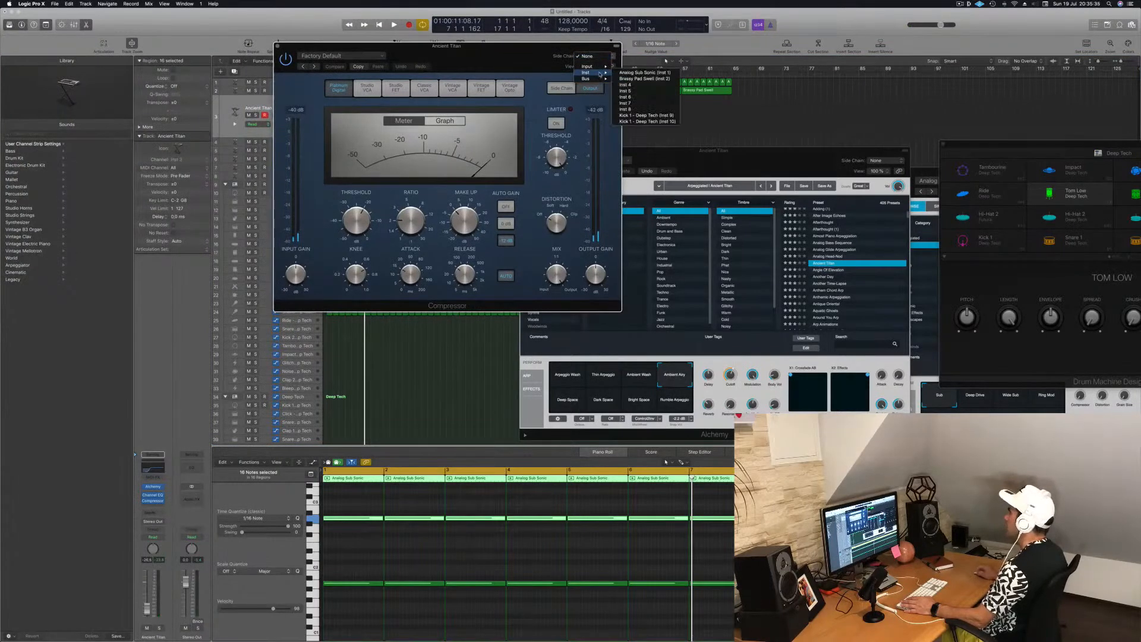
pyautogui.moveTo(592, 79)
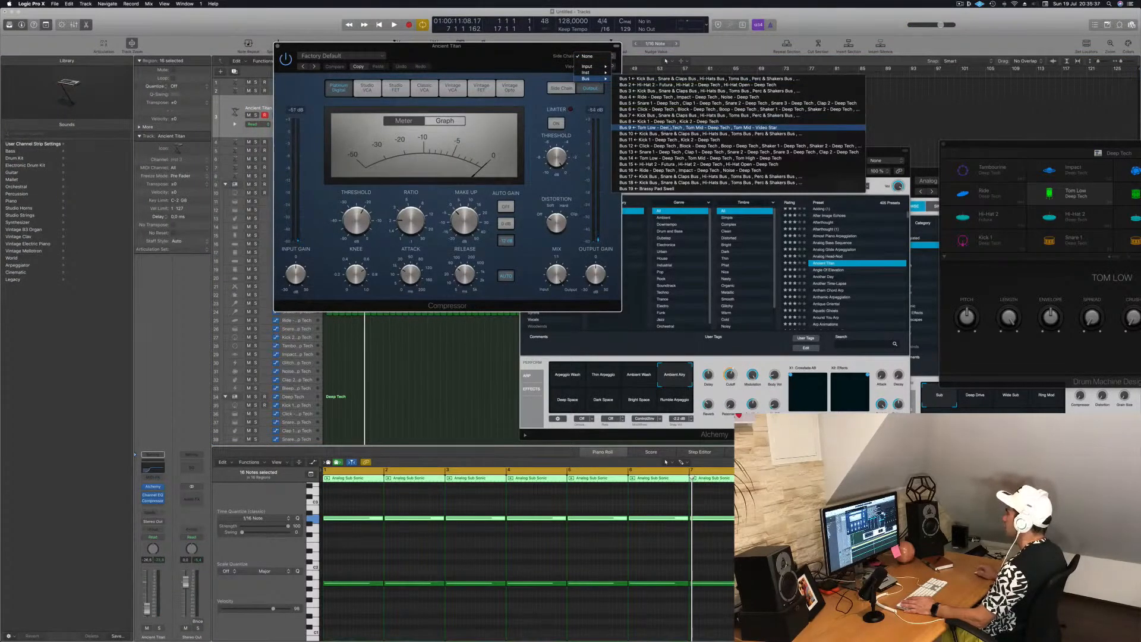
pyautogui.click(682, 141)
# Lower the compressor's threshold to about -23 dB while playing the loop
pyautogui.moveTo(452, 46); pyautogui.dragTo(684, 80)
pyautogui.press('space')
pyautogui.press('space')
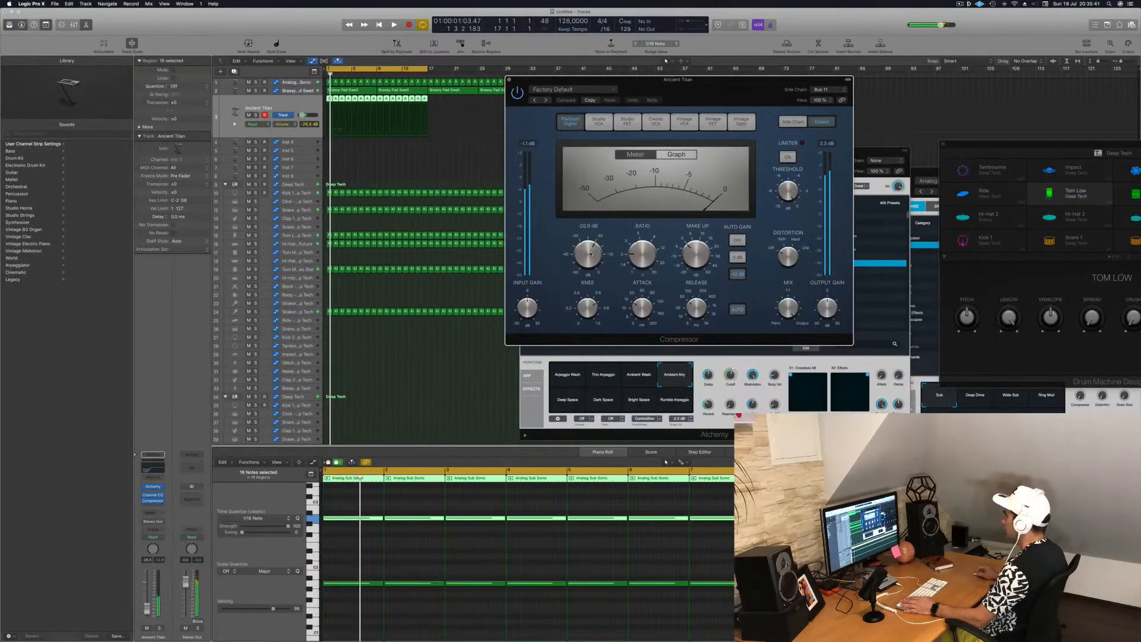
pyautogui.press('space')
pyautogui.moveTo(589, 267); pyautogui.dragTo(589, 260)
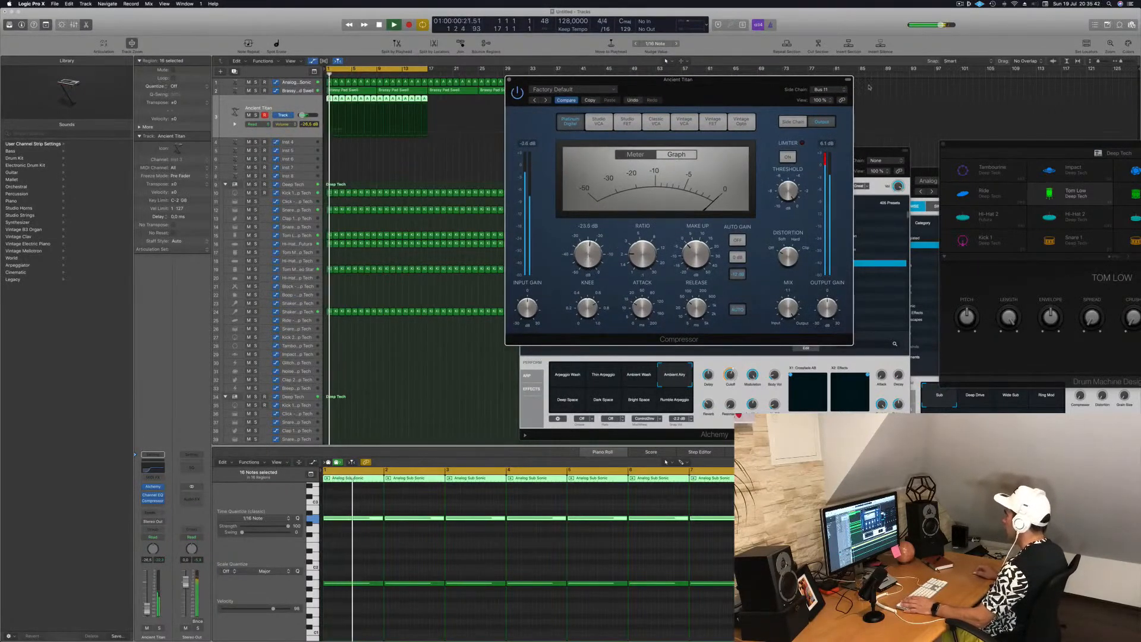
# Change the compressor's side-chain source to Bus 8, fed by Kick 1 and Kick 2 - Deep Tech
pyautogui.click(835, 90)
pyautogui.click(832, 90)
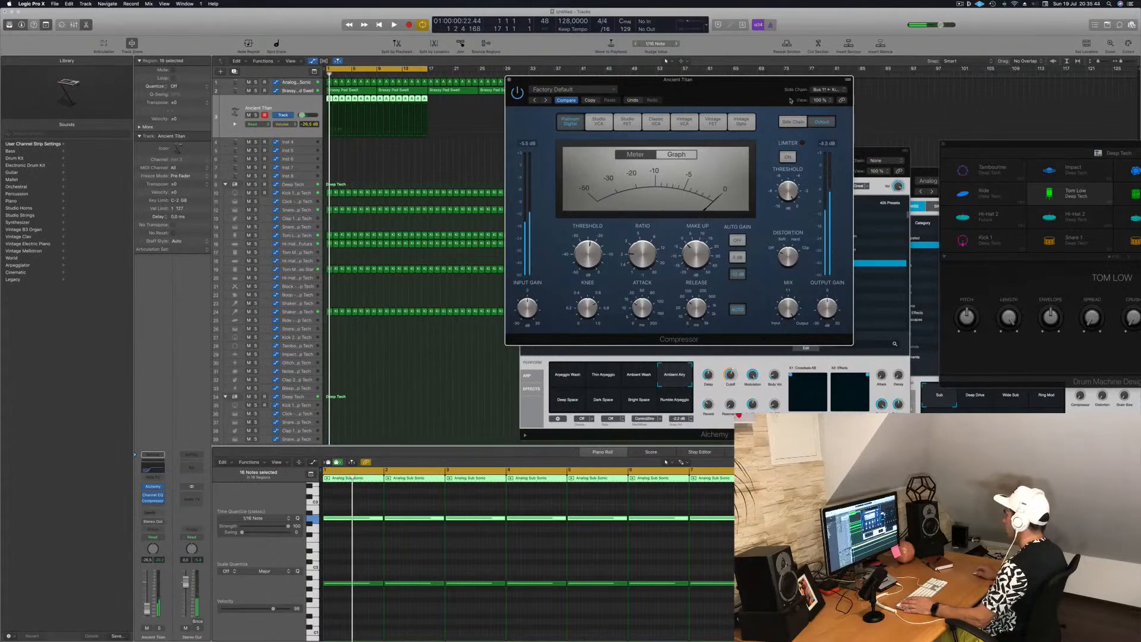
pyautogui.click(832, 89)
pyautogui.moveTo(820, 83)
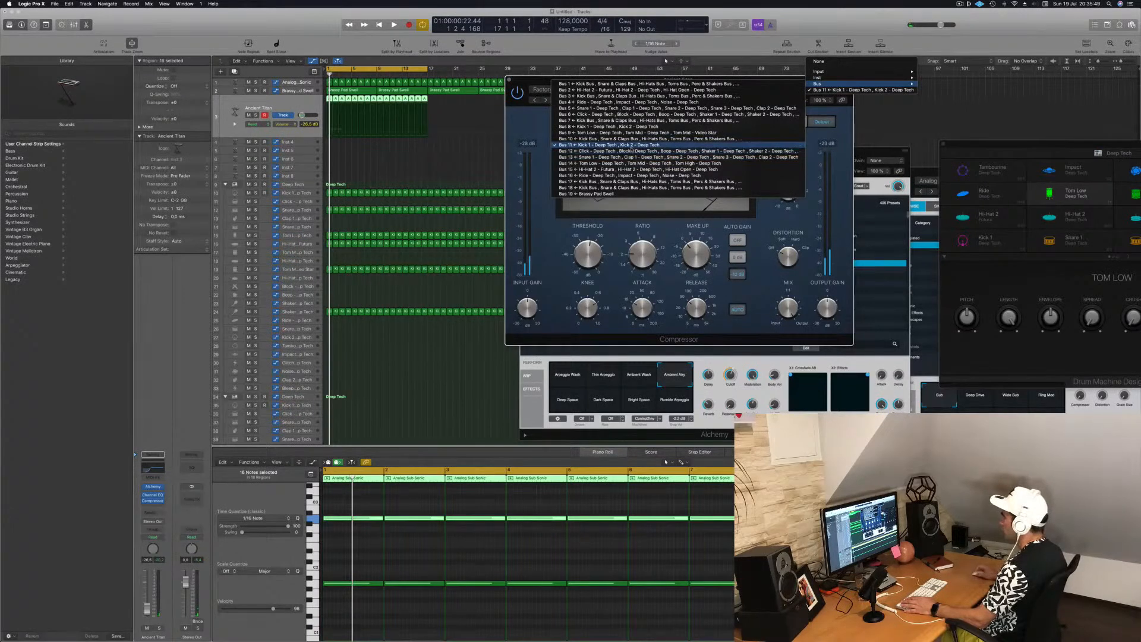
pyautogui.click(631, 126)
# Turn off the compressor's auto gain and raise its ratio to about 4.1:1 during playback
pyautogui.press('space')
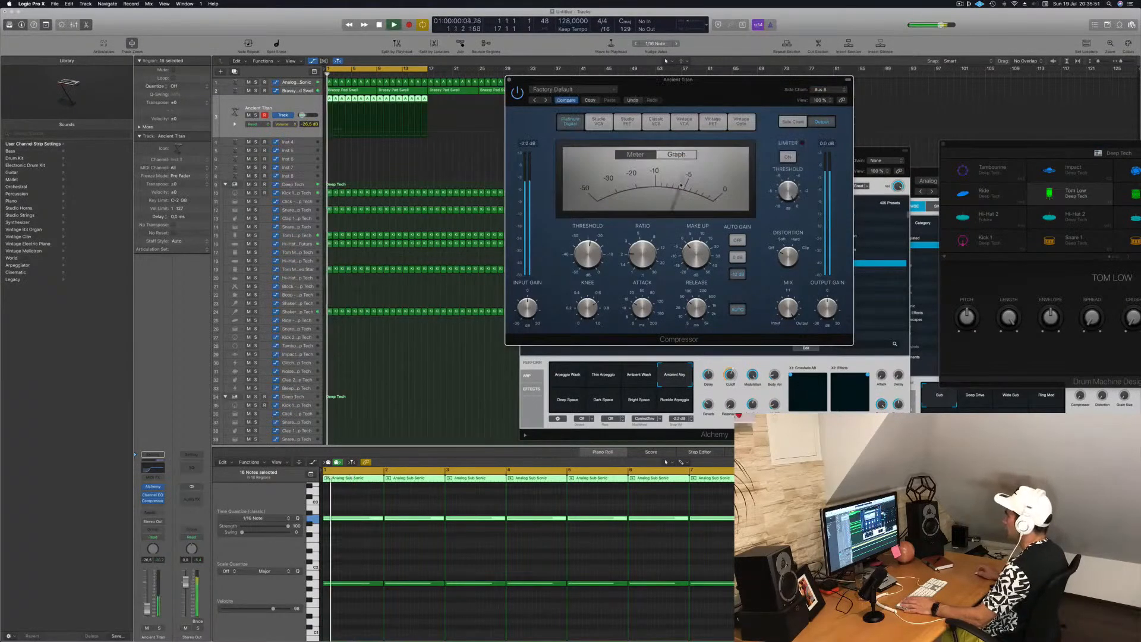
pyautogui.moveTo(722, 173); pyautogui.dragTo(688, 245)
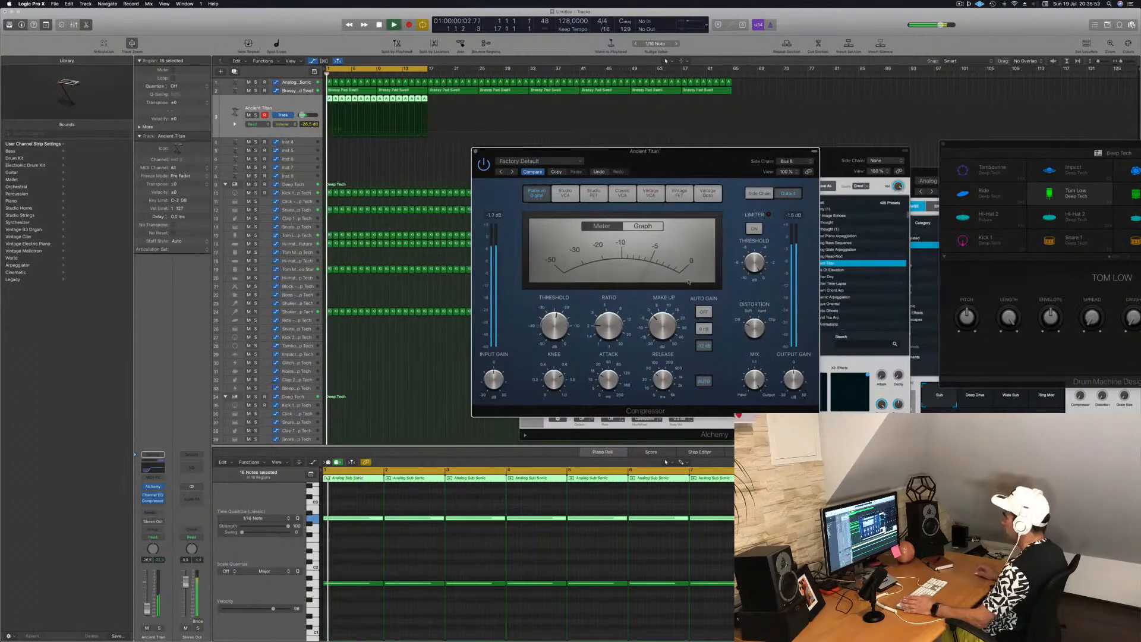
pyautogui.click(706, 318)
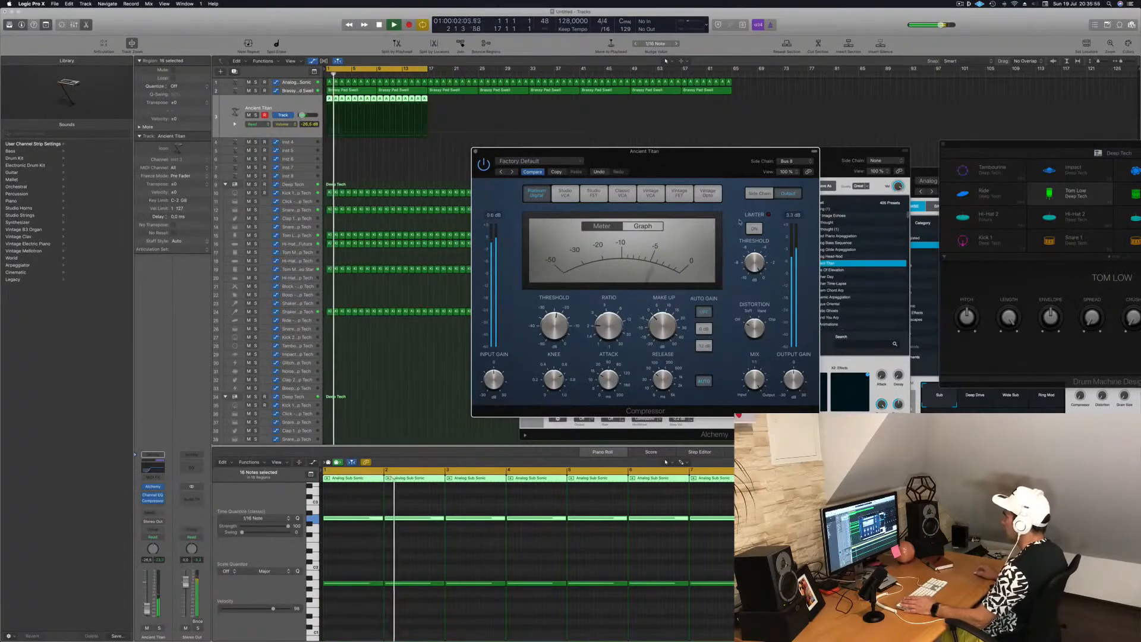
pyautogui.moveTo(665, 276); pyautogui.dragTo(708, 291)
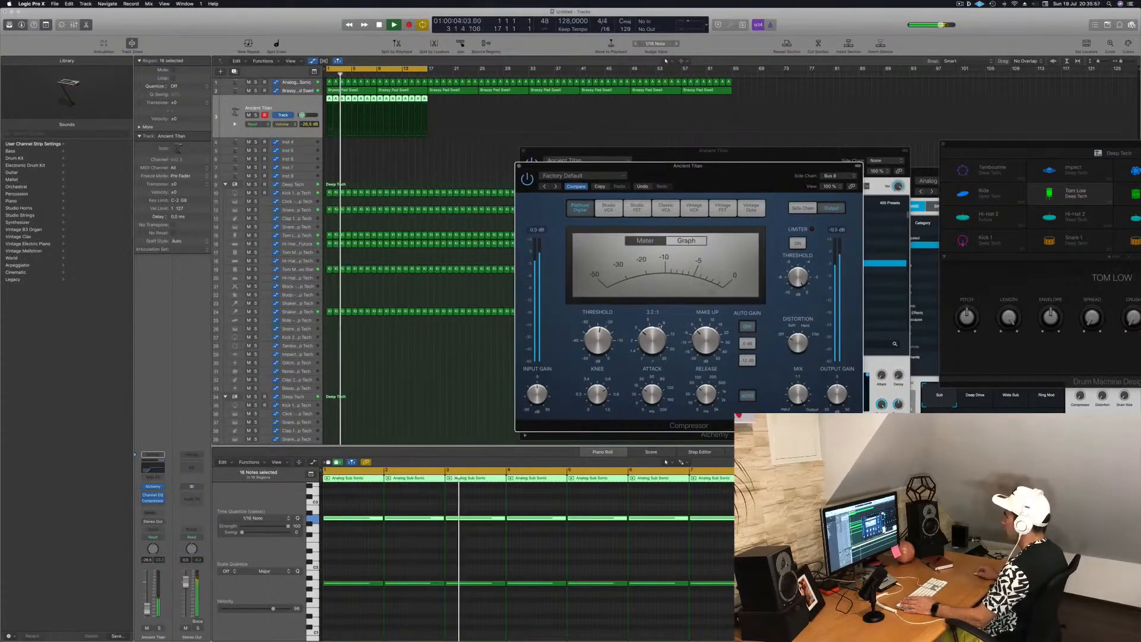
pyautogui.moveTo(660, 322); pyautogui.dragTo(661, 320)
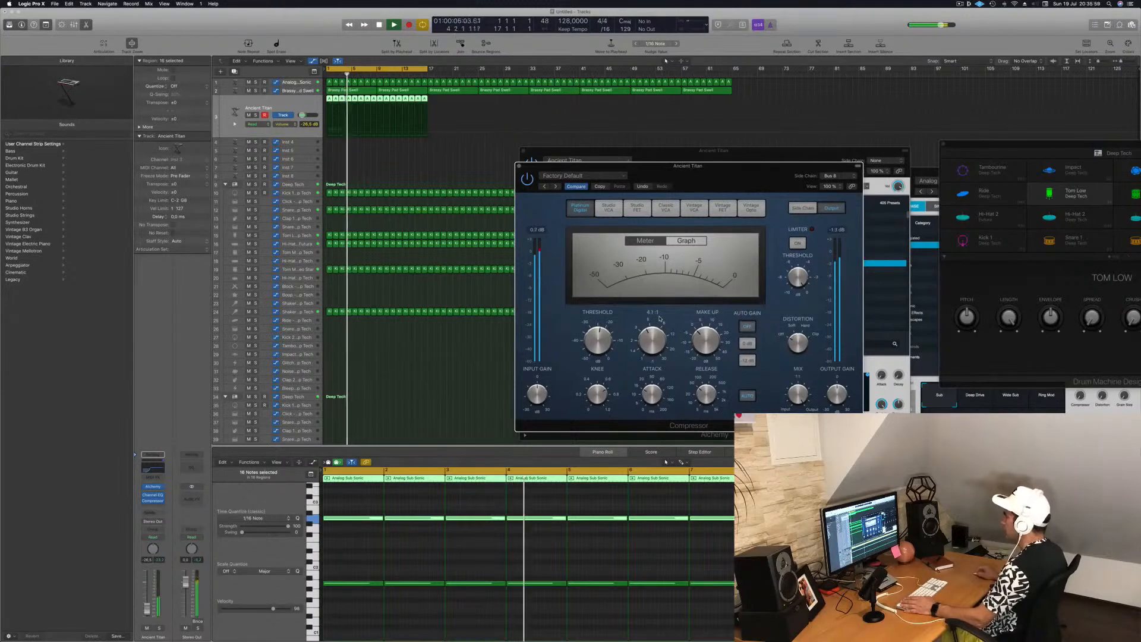
# Raise the Ancient Titan track's volume to about -22.5 dB and bring its Alchemy window in front of the Compressor
pyautogui.moveTo(739, 165); pyautogui.dragTo(799, 176)
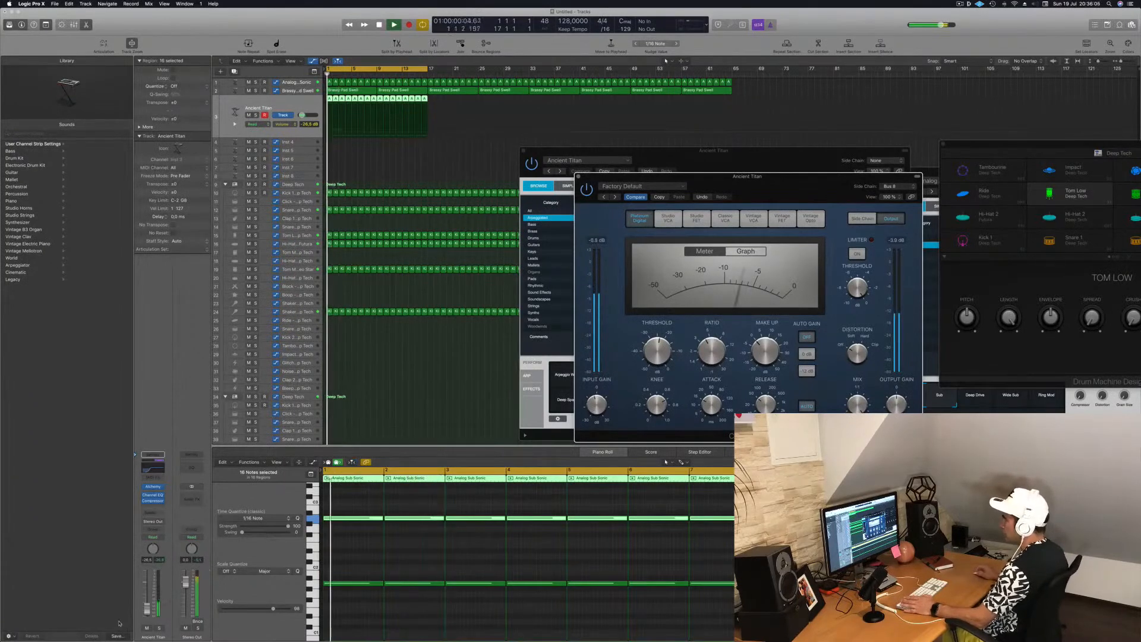
pyautogui.moveTo(147, 613); pyautogui.dragTo(147, 610)
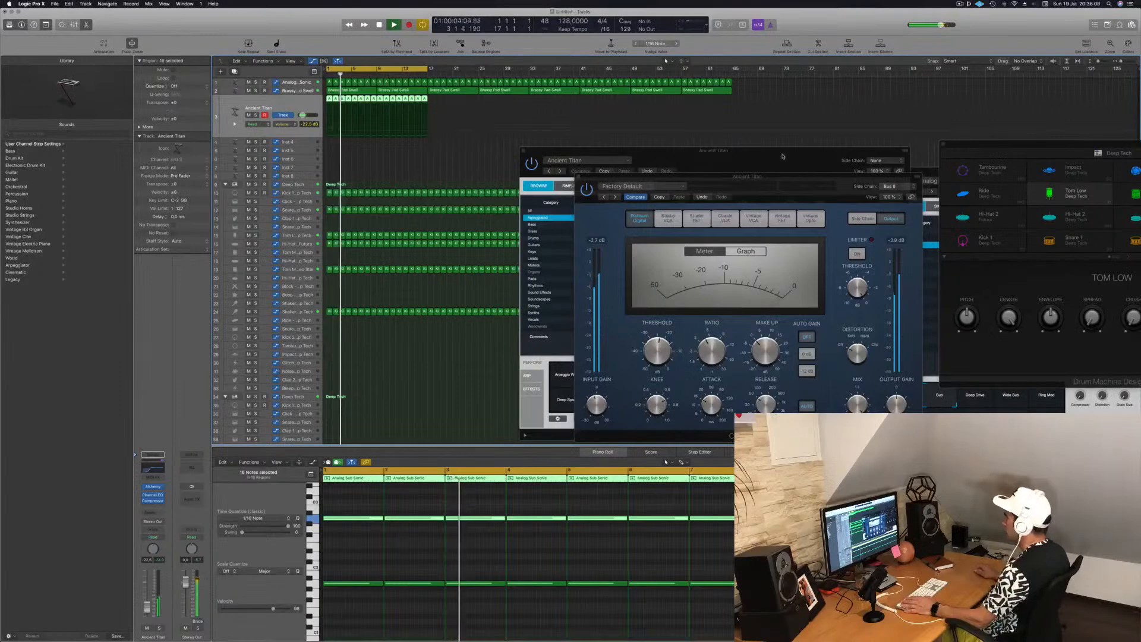
pyautogui.moveTo(782, 152); pyautogui.dragTo(781, 277)
pyautogui.press('space')
pyautogui.press('space')
pyautogui.moveTo(727, 432); pyautogui.dragTo(728, 435)
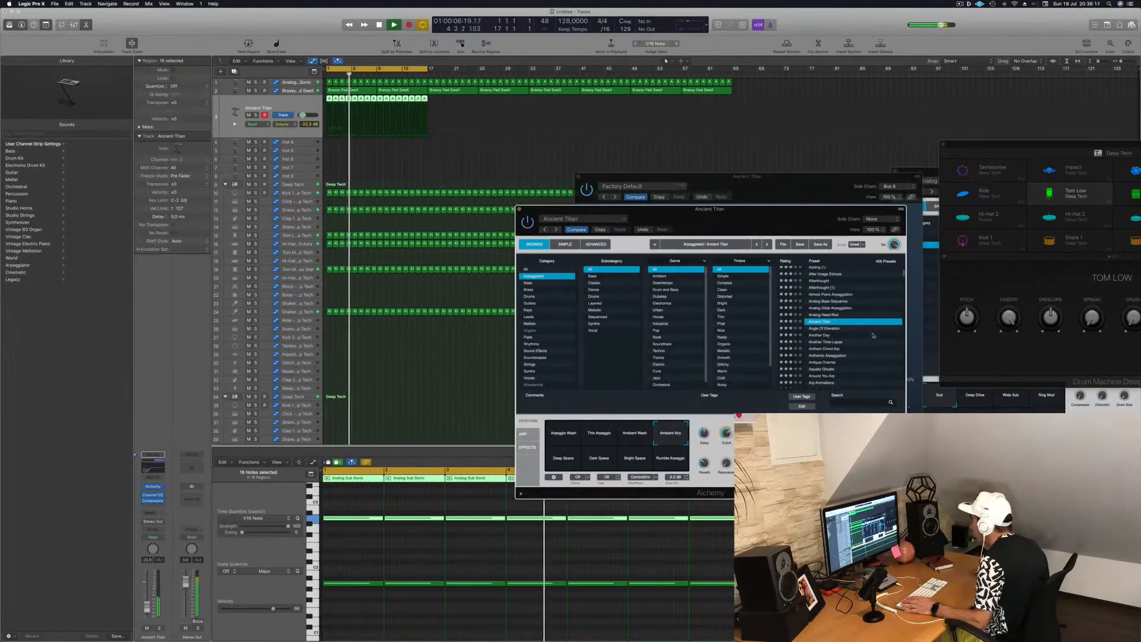
pyautogui.moveTo(776, 217)
pyautogui.mouseDown()
pyautogui.moveTo(824, 183)
pyautogui.moveTo(783, 219)
pyautogui.mouseUp()
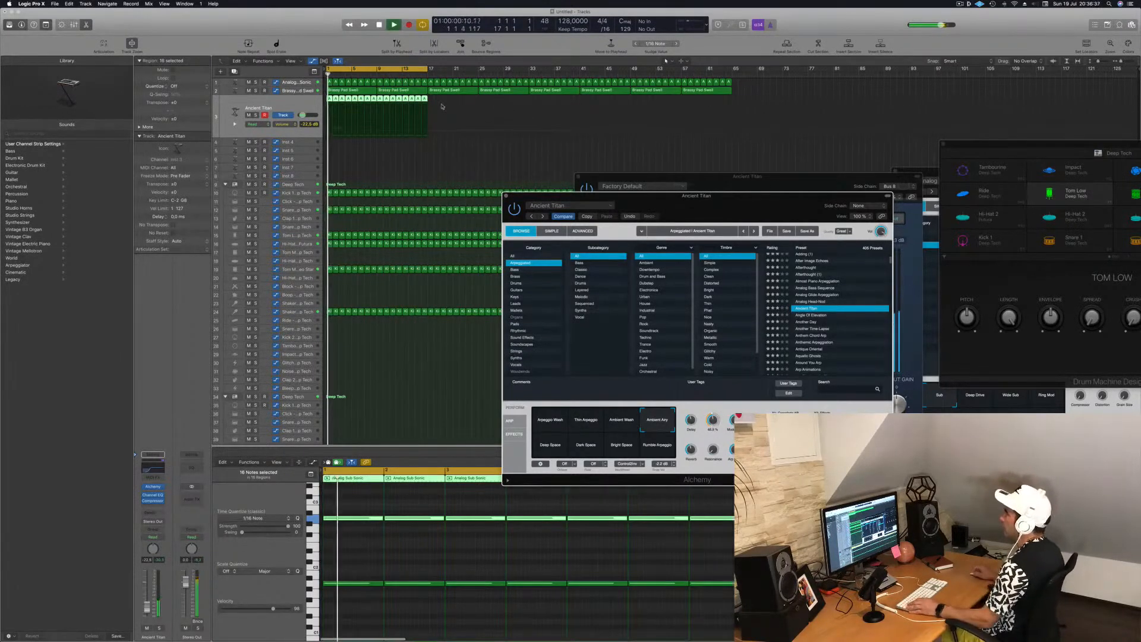
# Switch the Ancient Titan track's automation to Touch mode and record a small Alchemy Cutoff movement during playback
pyautogui.click(327, 100)
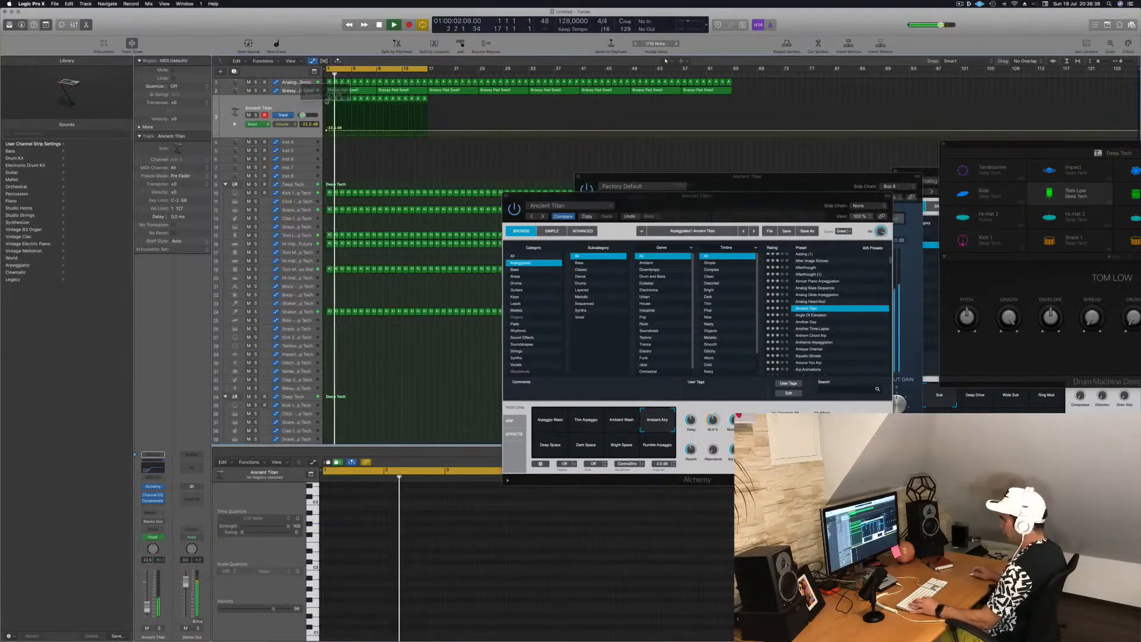
pyautogui.press('space')
pyautogui.click(153, 539)
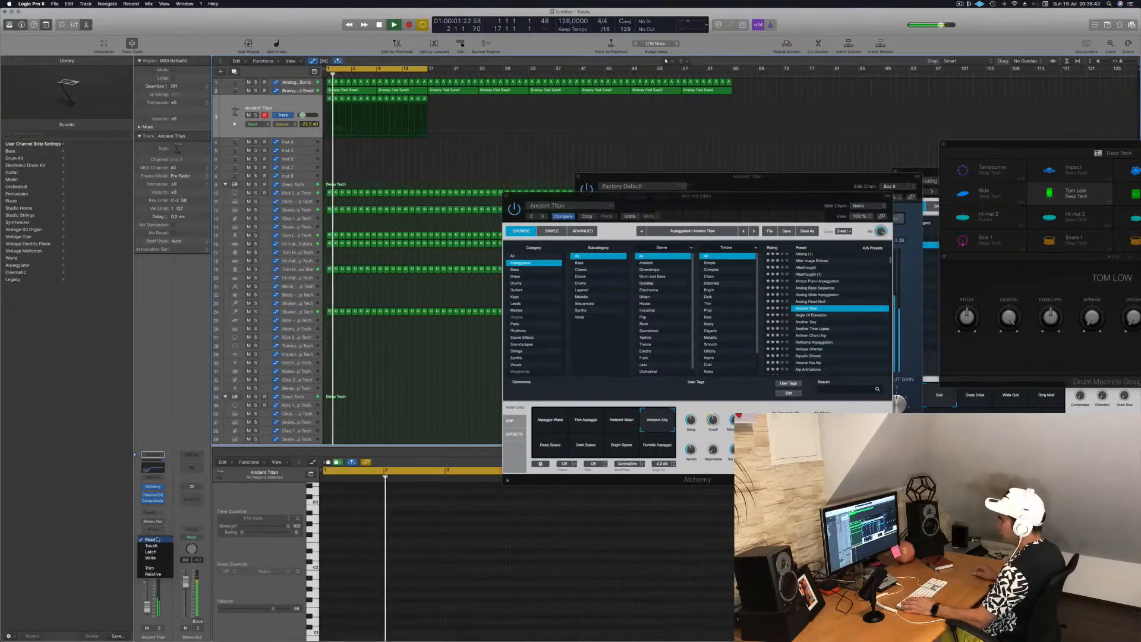
pyautogui.click(152, 545)
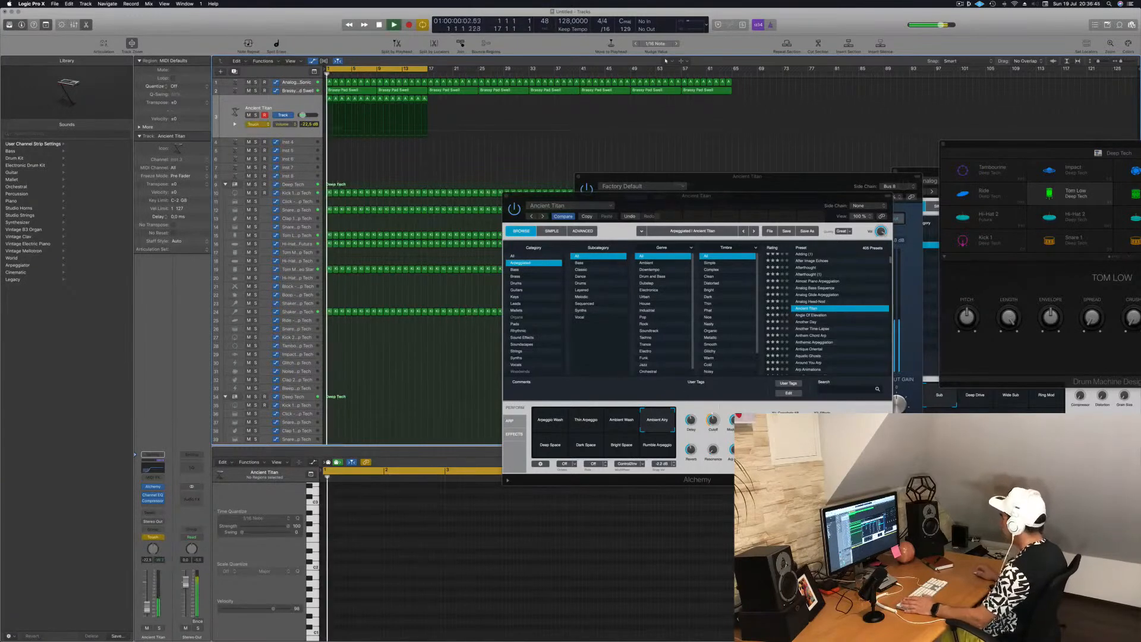
pyautogui.moveTo(712, 421); pyautogui.dragTo(715, 419)
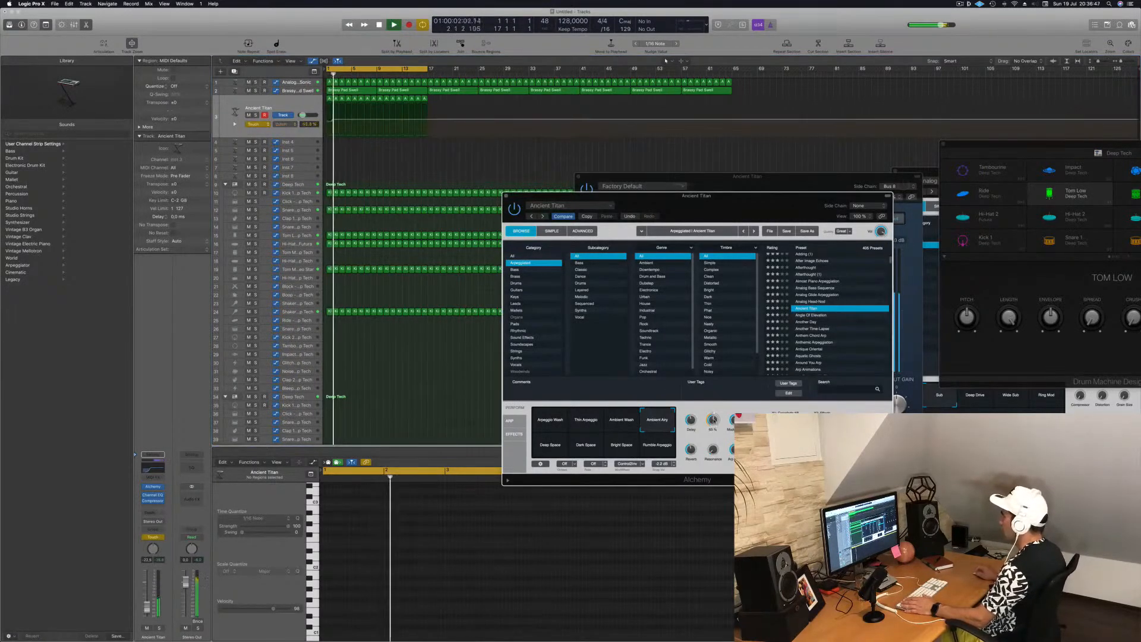
pyautogui.press('Return')
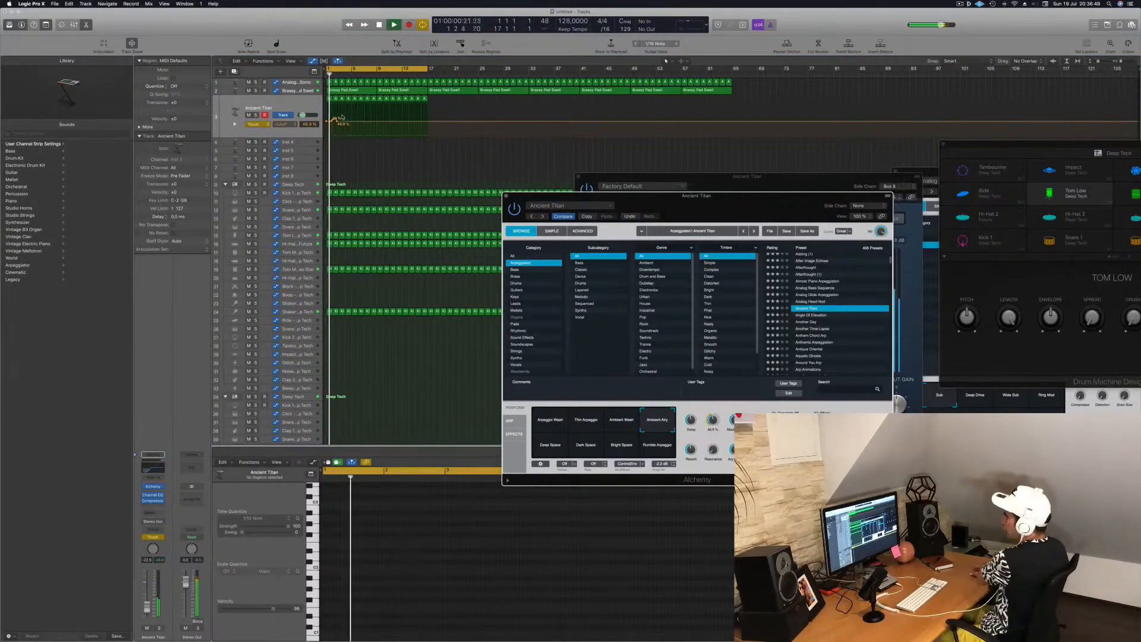
# Reshape the Ancient Titan Cutoff automation into a gentle rise and fall peaking mid-loop, and set the automation mode back to Read
pyautogui.moveTo(337, 122); pyautogui.dragTo(327, 121)
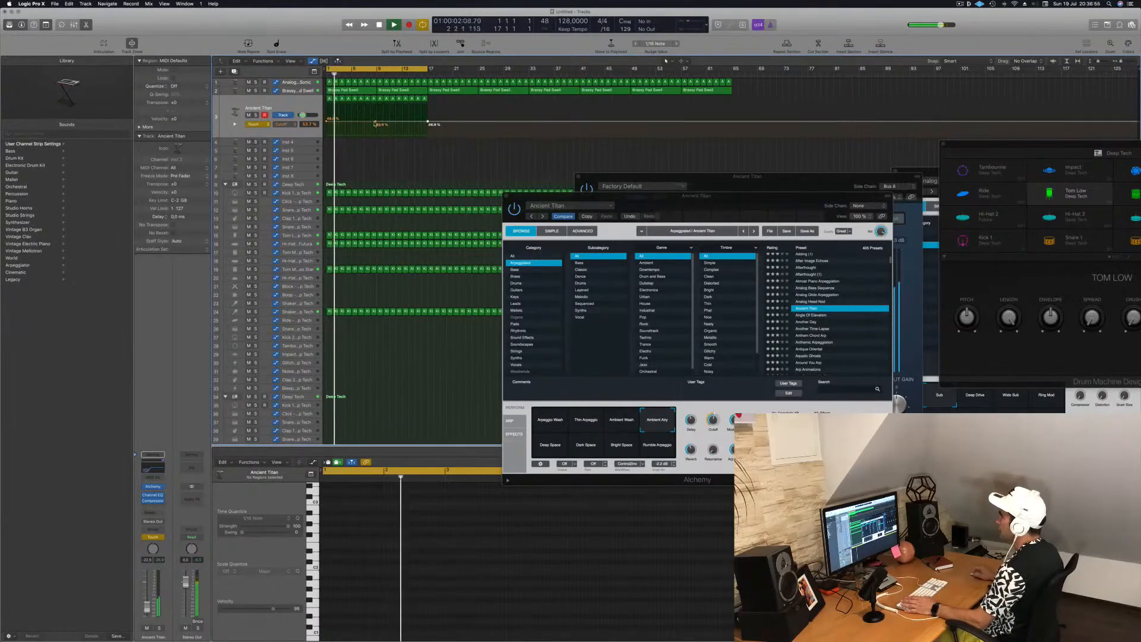
pyautogui.moveTo(375, 123); pyautogui.dragTo(375, 118)
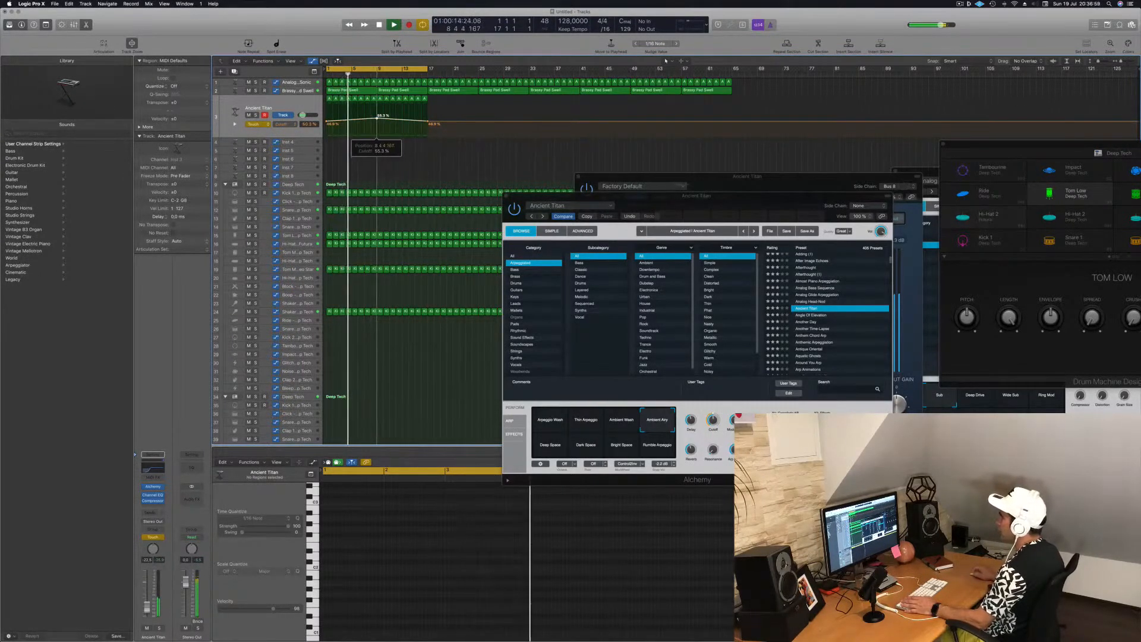
pyautogui.click(256, 124)
pyautogui.click(254, 117)
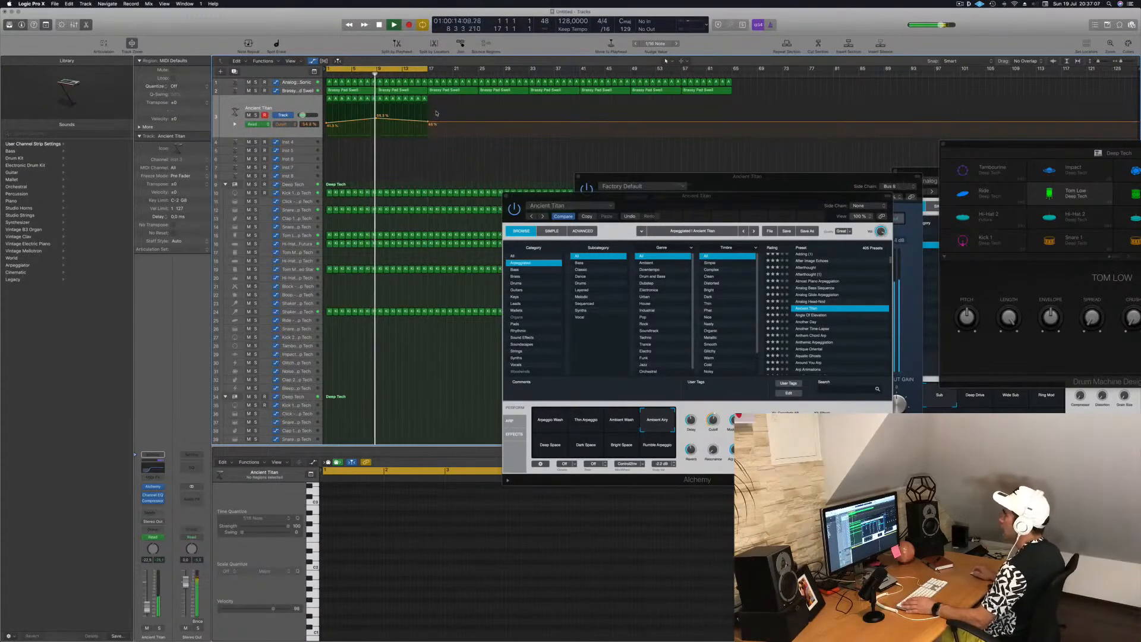
pyautogui.moveTo(376, 119); pyautogui.dragTo(377, 119)
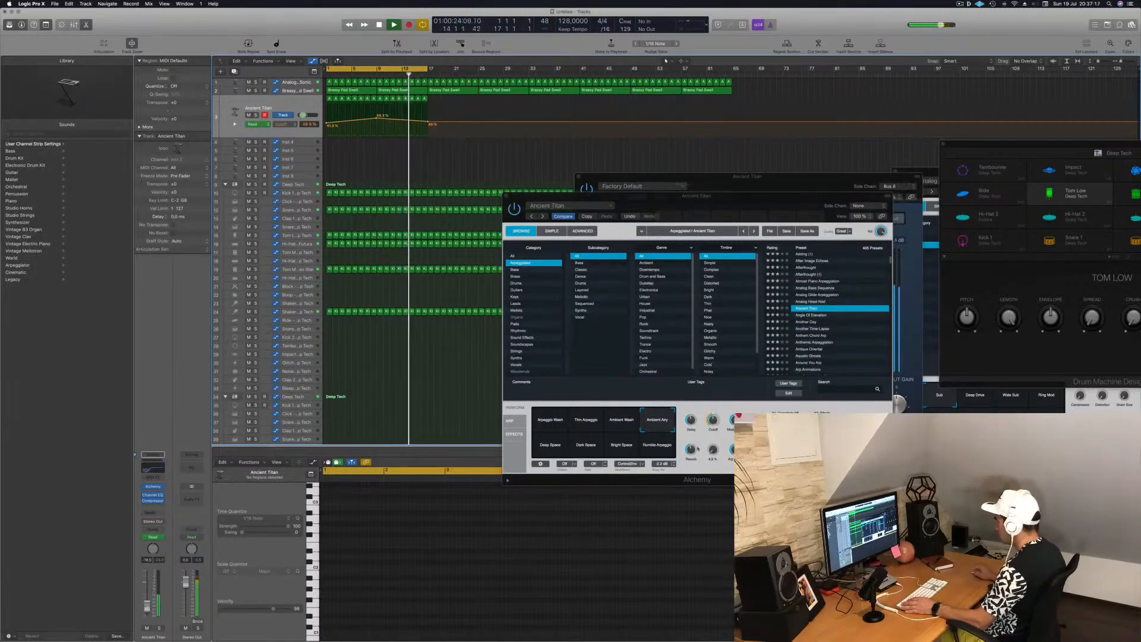
# Close the Ancient Titan track's Alchemy and Compressor windows
pyautogui.click(691, 421)
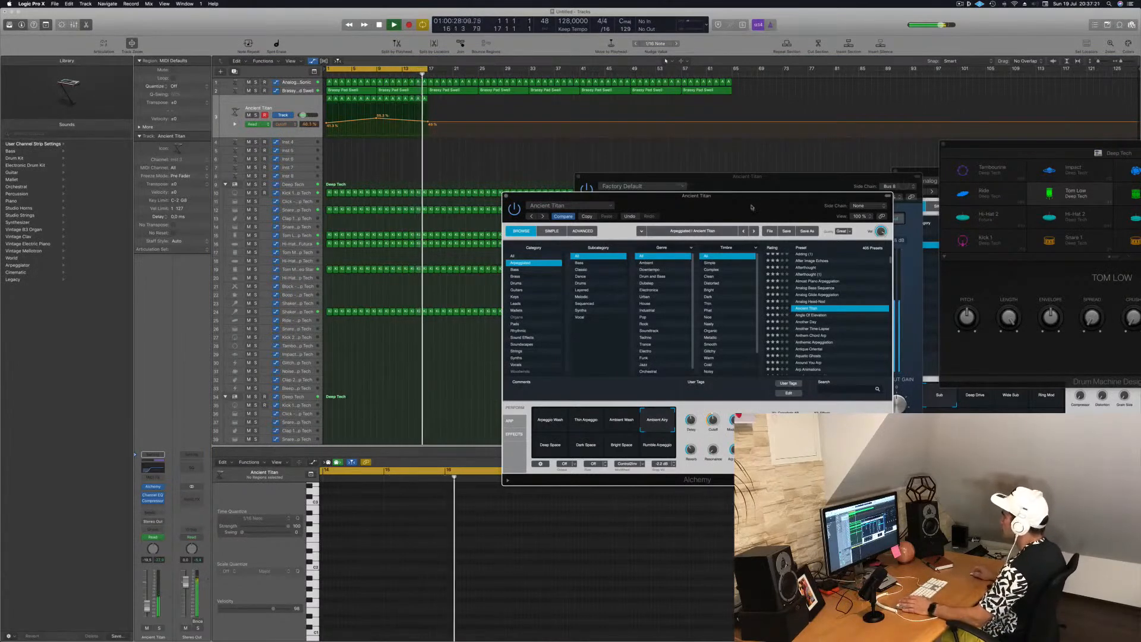
pyautogui.moveTo(753, 206); pyautogui.dragTo(715, 236)
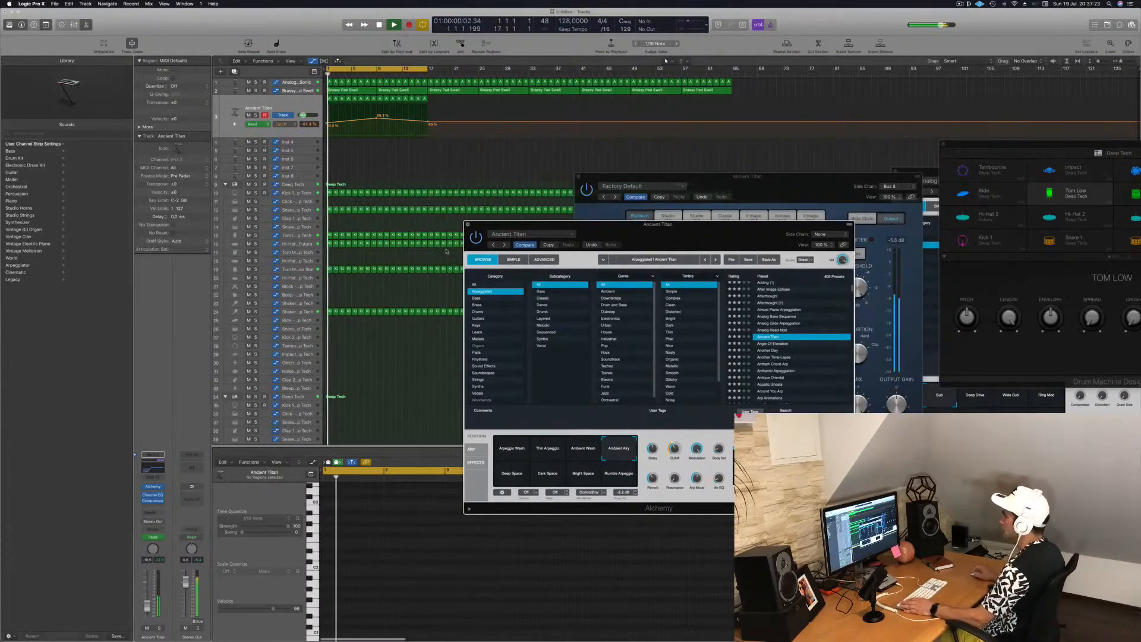
pyautogui.click(468, 224)
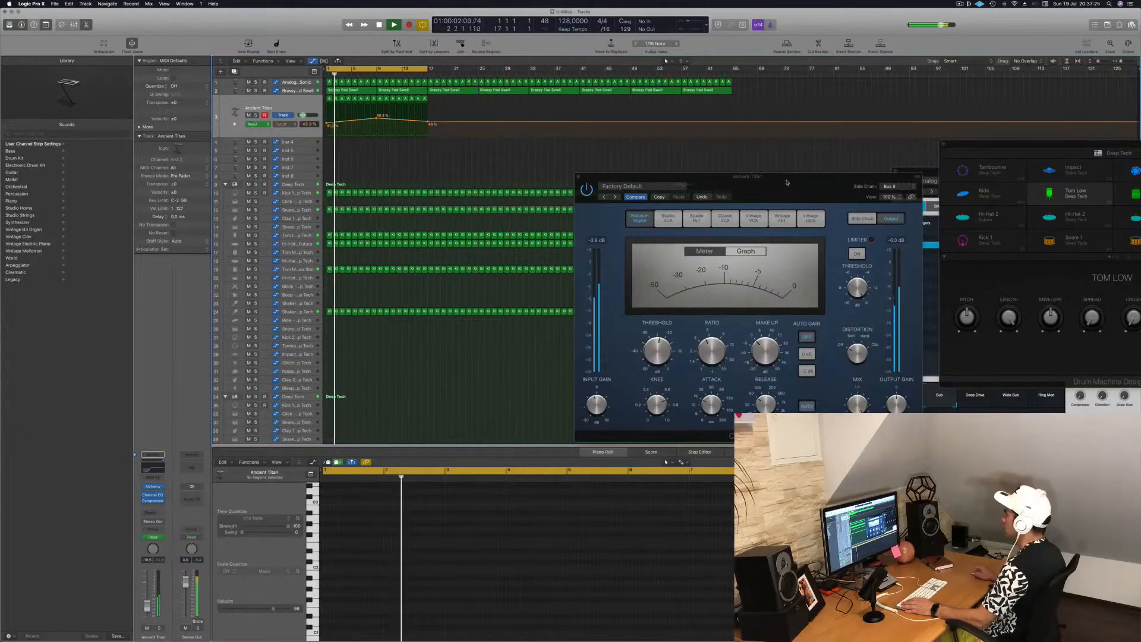
pyautogui.moveTo(790, 182); pyautogui.dragTo(739, 191)
pyautogui.click(528, 187)
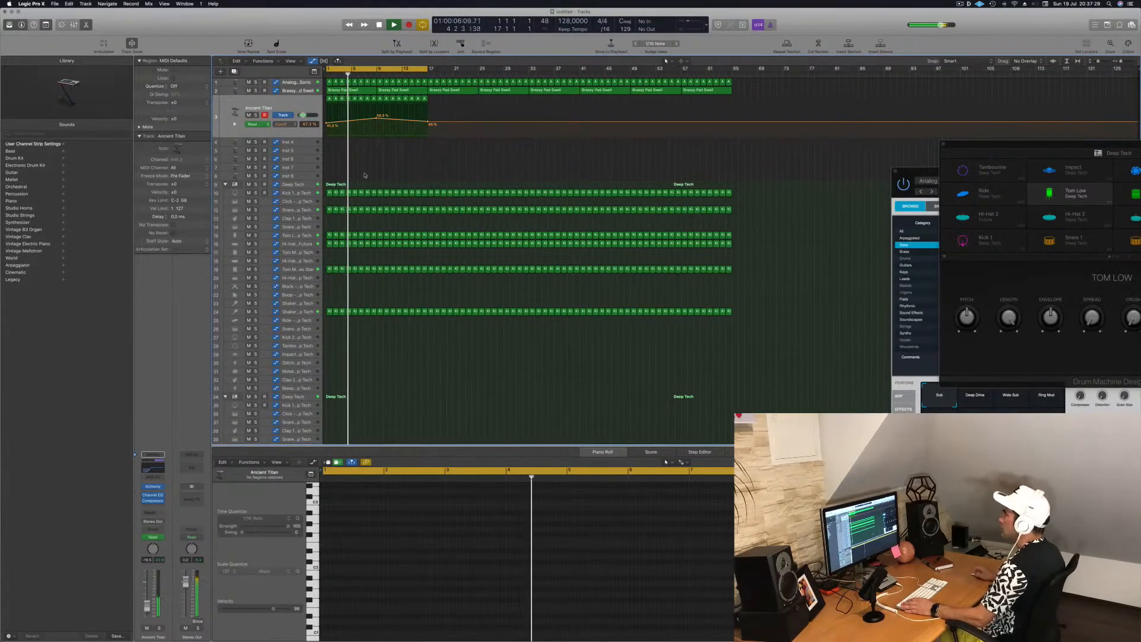
# Copy the first Ancient Titan region onto the Inst 4 track and lower that track's volume substantially
pyautogui.click(330, 100)
pyautogui.moveTo(329, 103); pyautogui.dragTo(330, 145)
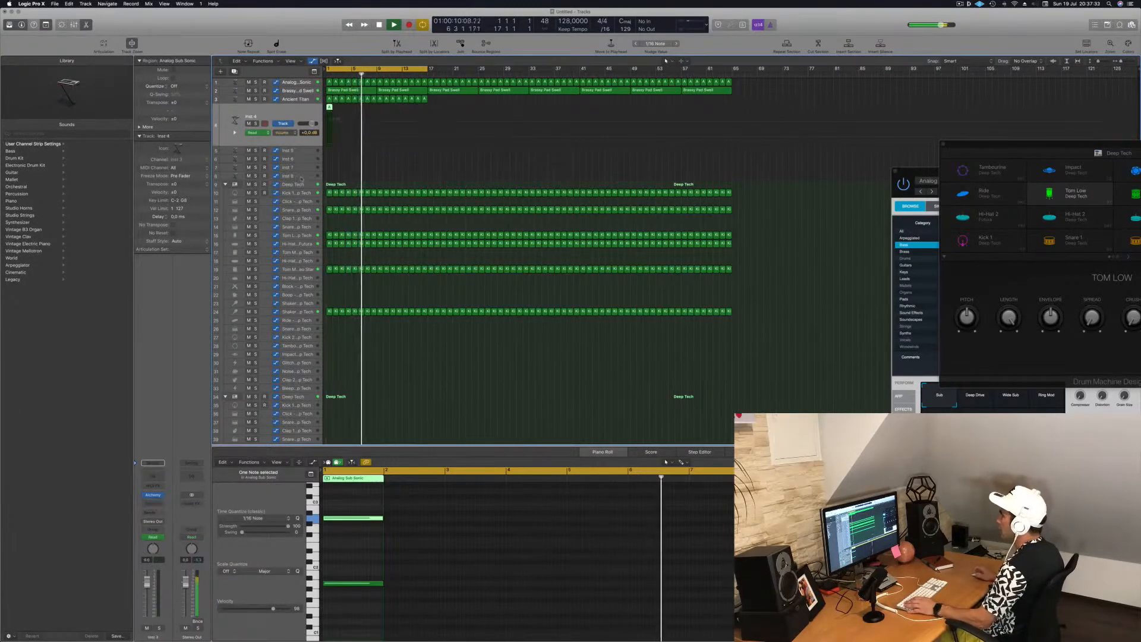
pyautogui.moveTo(147, 582); pyautogui.dragTo(142, 633)
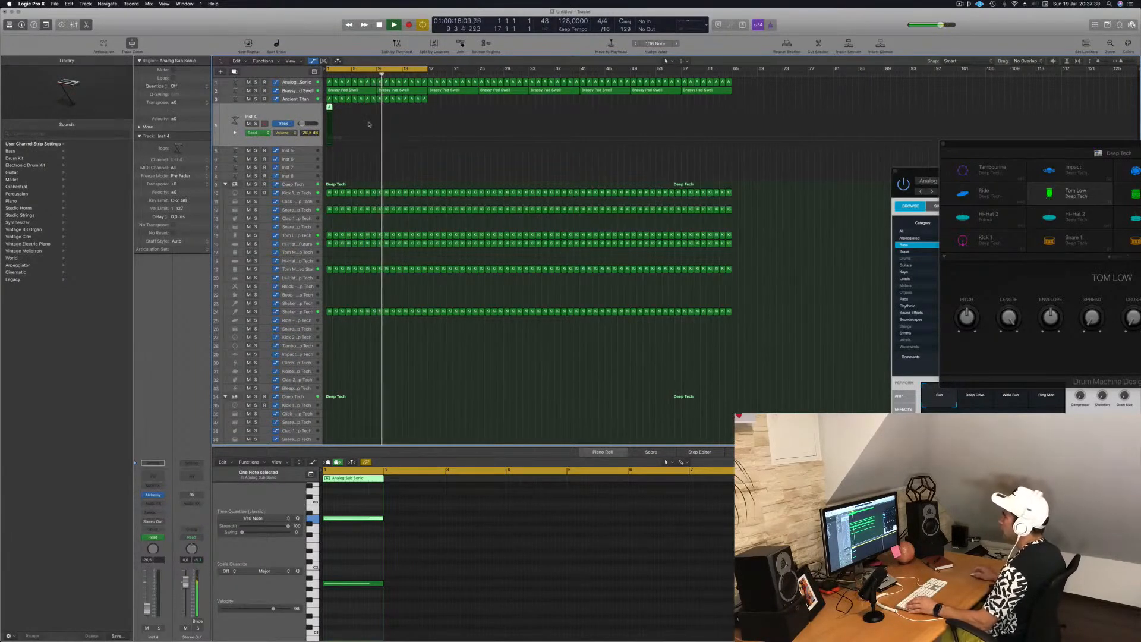
# Shorten both notes of the Inst 4 region to brief stabs at the start of the bar
pyautogui.moveTo(345, 504); pyautogui.dragTo(352, 609)
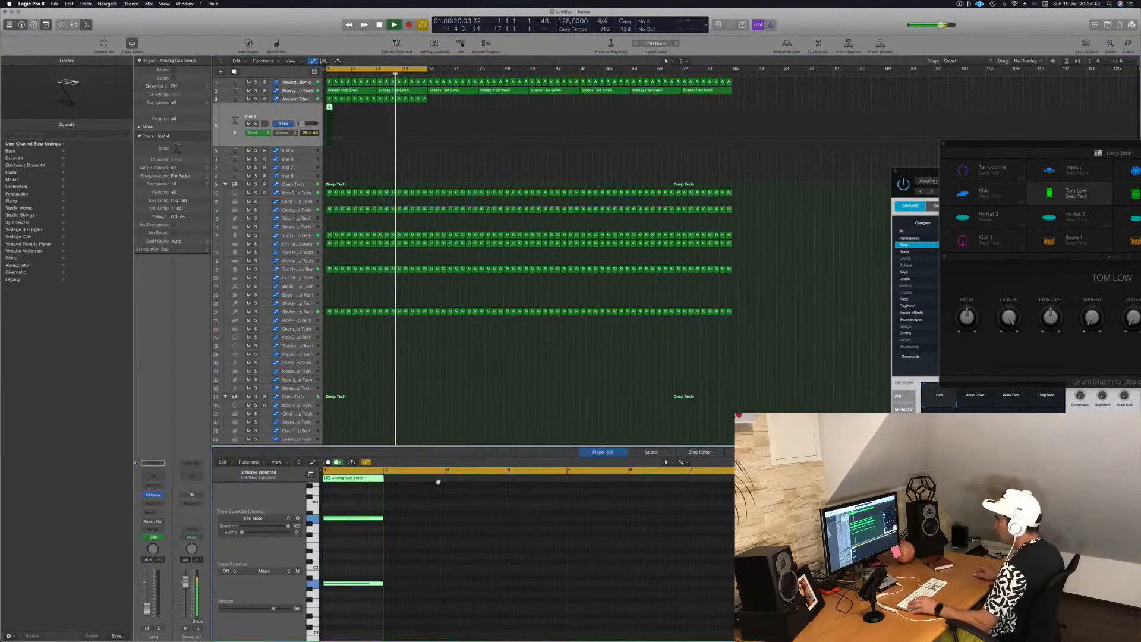
pyautogui.moveTo(381, 517); pyautogui.dragTo(331, 524)
pyautogui.press('space')
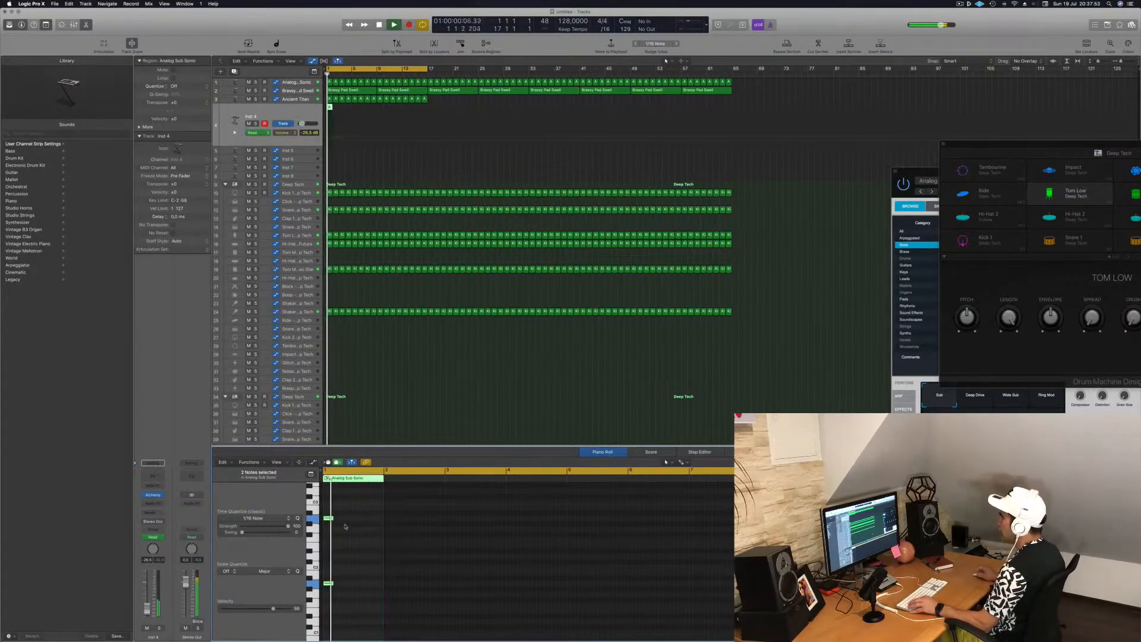
# Move the Inst 4 region from bar 1 to bar 3 and restart playback from the beginning
pyautogui.scroll(3, 402, 147)
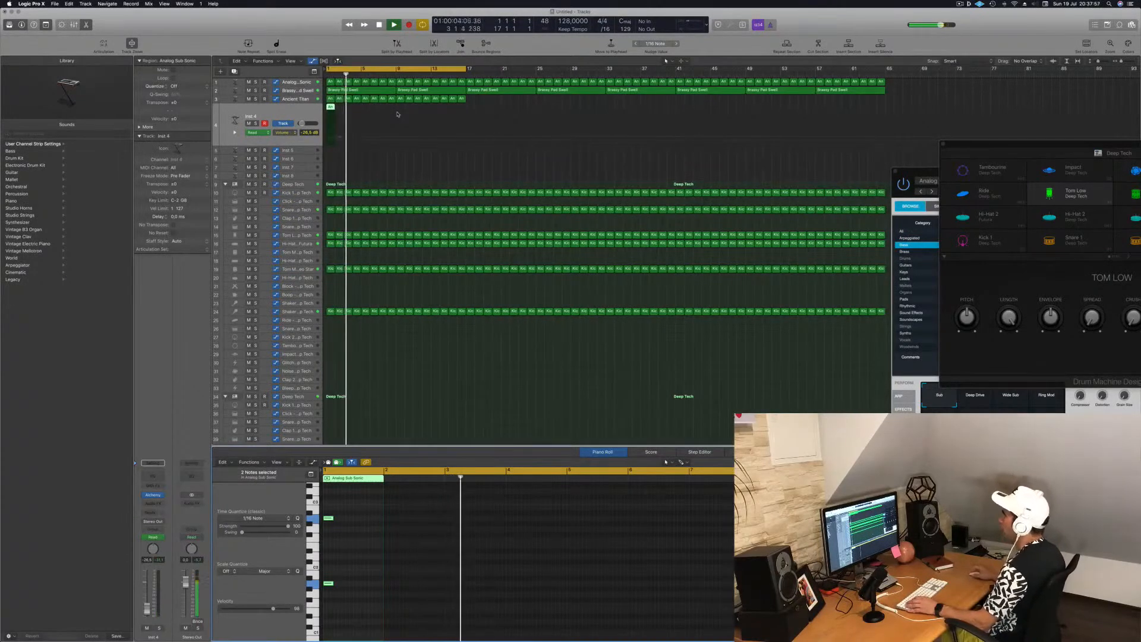
pyautogui.moveTo(331, 107); pyautogui.dragTo(347, 107)
pyautogui.press('Return')
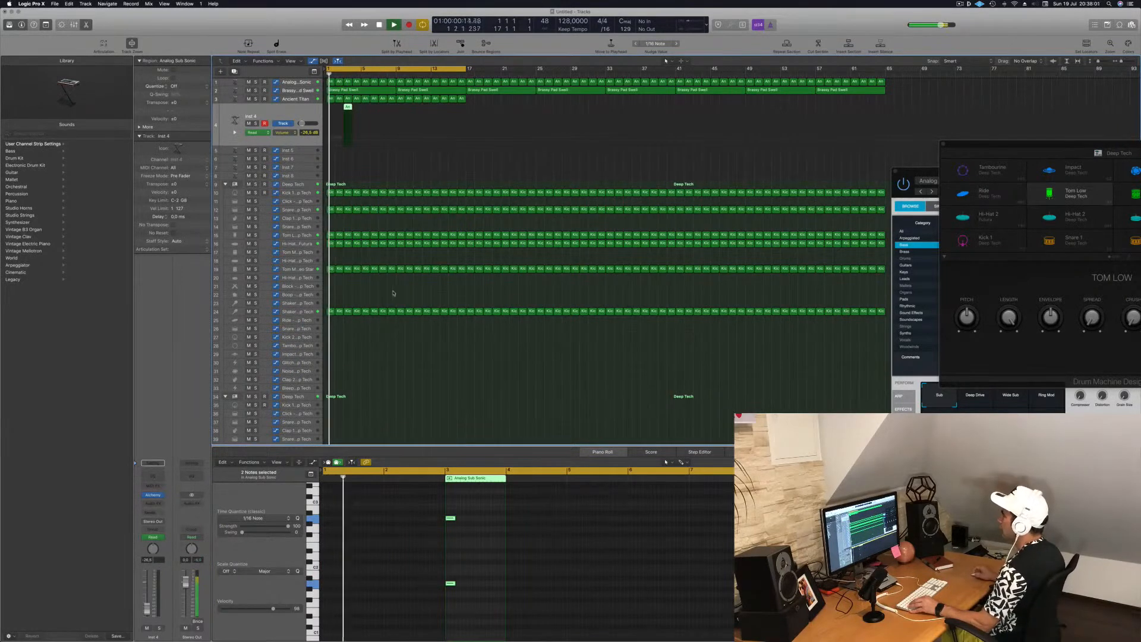
# Transpose both notes of the Inst 4 region down an octave
pyautogui.hscroll(-2, 404, 441)
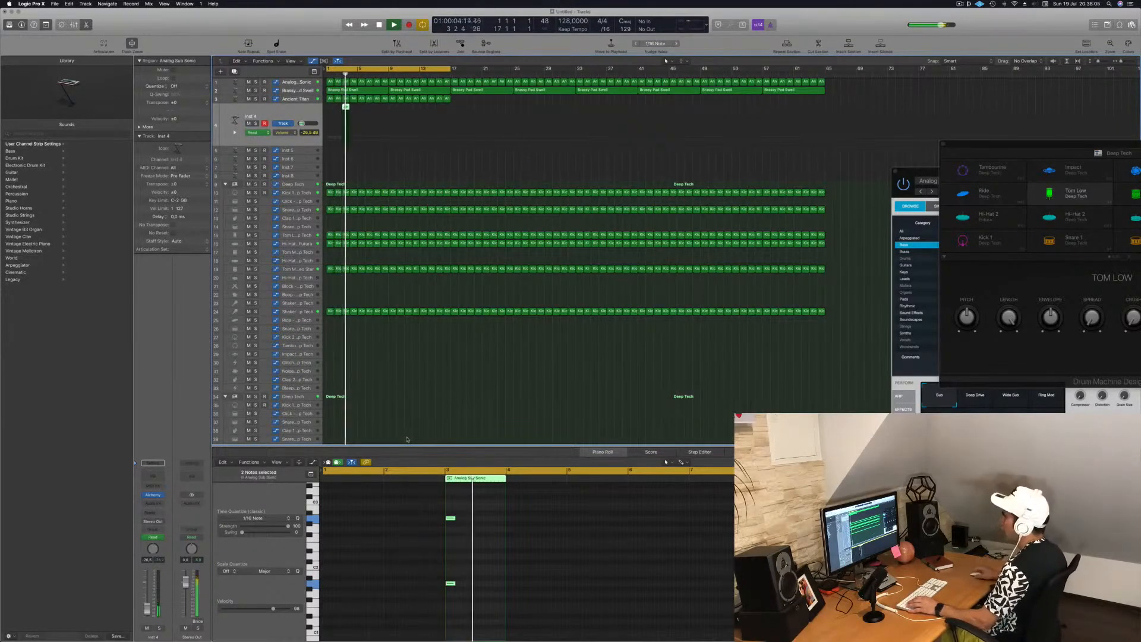
pyautogui.moveTo(476, 509); pyautogui.dragTo(432, 613)
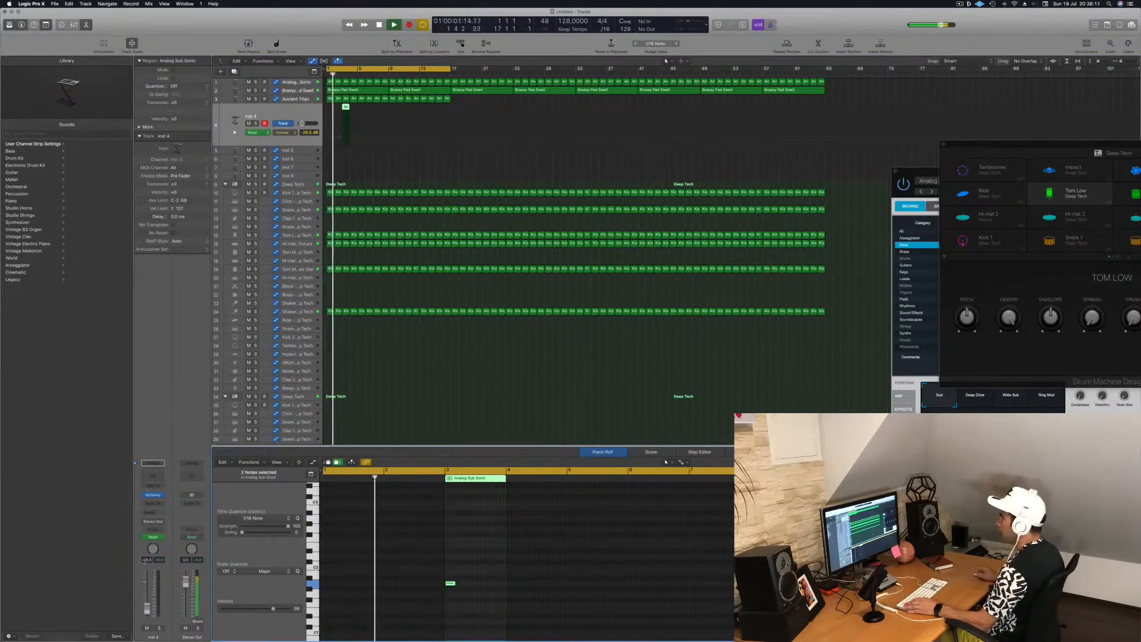
# Add a send from the Inst 4 channel to the existing reverb bus and raise the track's volume
pyautogui.click(150, 514)
pyautogui.moveTo(149, 525)
pyautogui.click(209, 509)
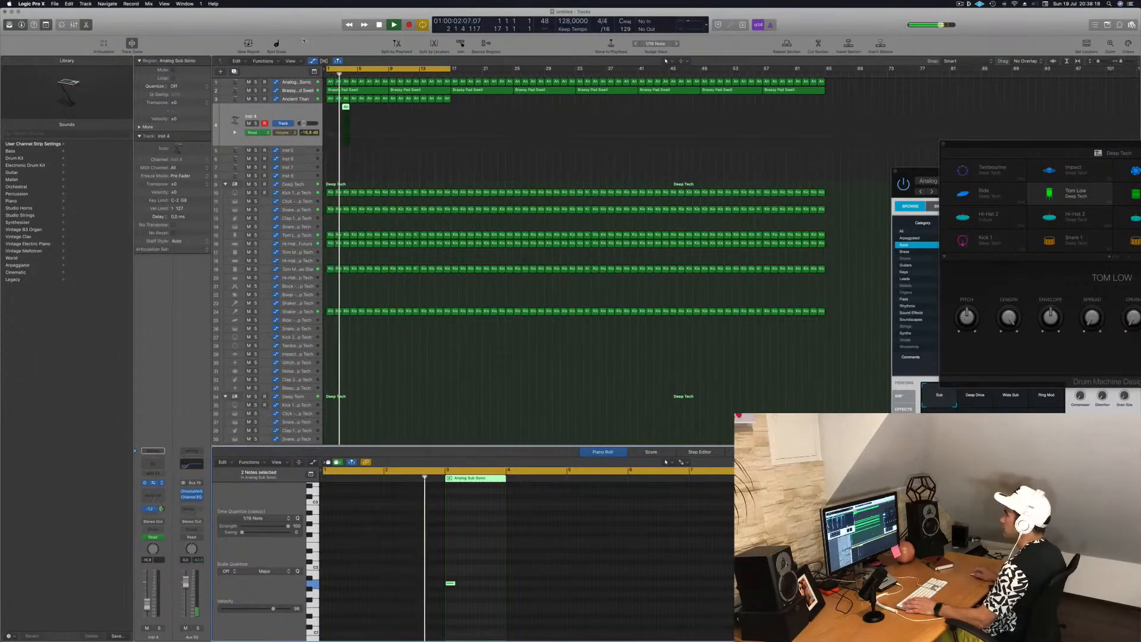
# Load the Adding (1) preset from Alchemy's Keys category on the Inst 4 track and play it from the beginning
pyautogui.moveTo(296, 32); pyautogui.dragTo(925, 149)
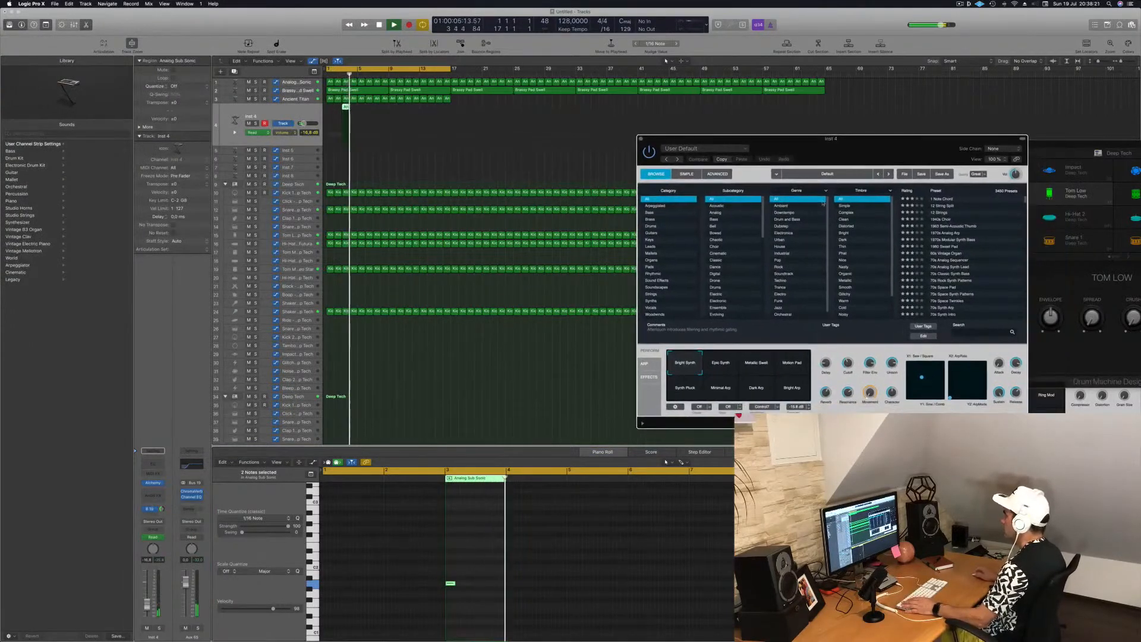
pyautogui.click(652, 239)
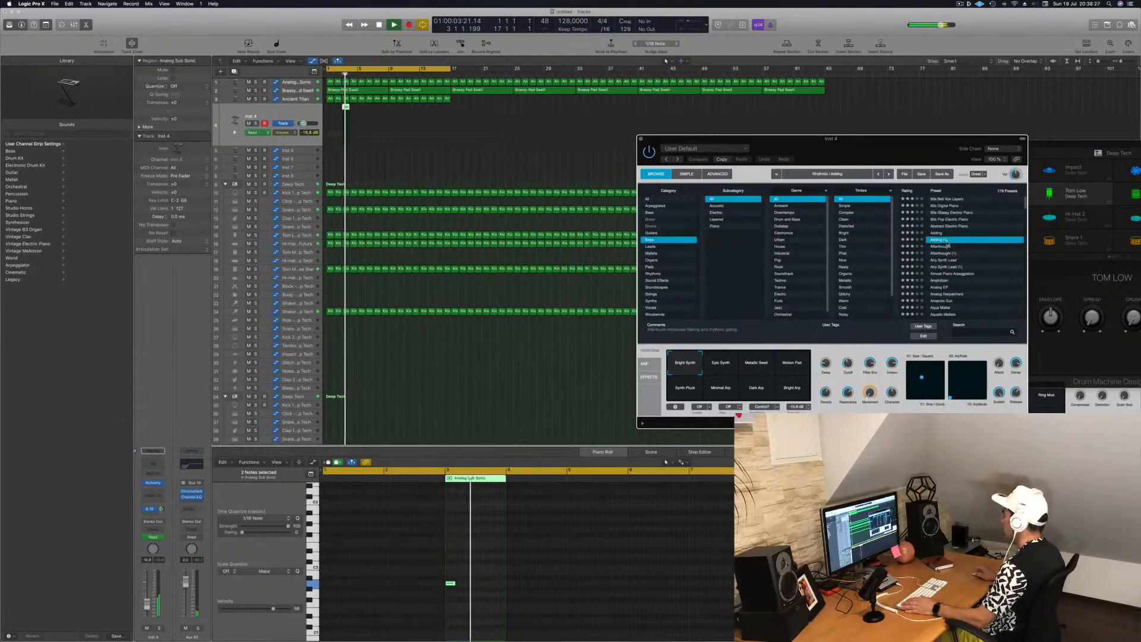
pyautogui.click(327, 72)
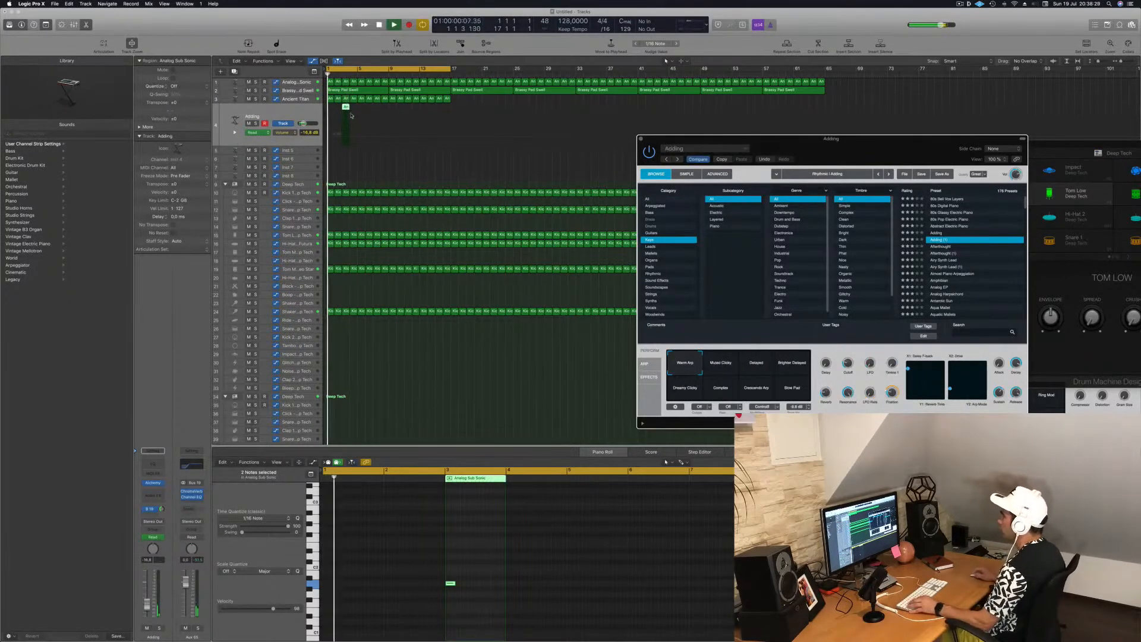
# Duplicate the short bar 3 region on the Adding track to bar 8
pyautogui.moveTo(346, 107)
pyautogui.mouseDown()
pyautogui.moveTo(384, 110)
pyautogui.moveTo(349, 111)
pyautogui.mouseUp()
pyautogui.press('space')
pyautogui.press('space')
pyautogui.press('super+Right')
pyautogui.press('super+Right')
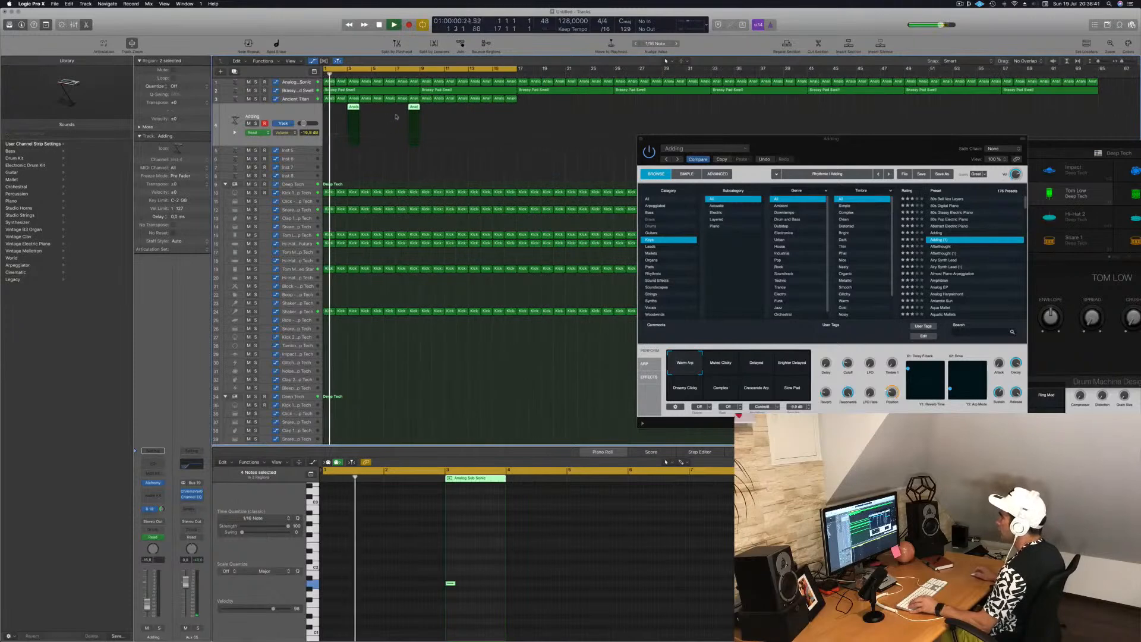
# Shift the second region on the Adding track one bar earlier, to bar 7
pyautogui.click(434, 110)
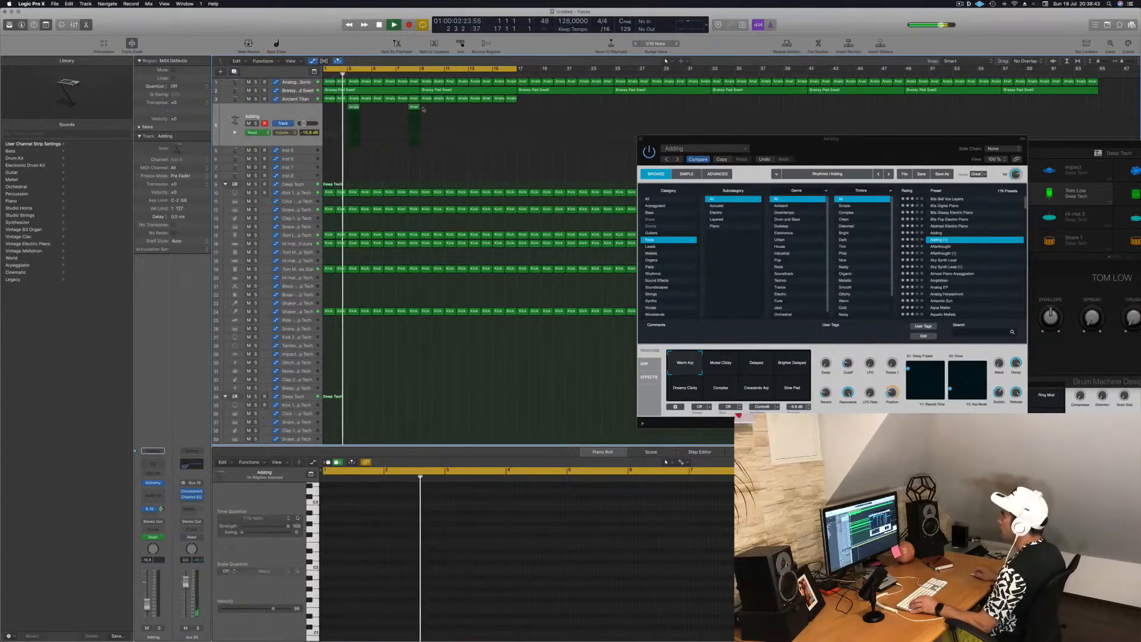
pyautogui.moveTo(413, 109); pyautogui.dragTo(402, 109)
pyautogui.click(413, 109)
pyautogui.press('Delete')
pyautogui.hscroll(-1, 445, 114)
pyautogui.press('super+Left')
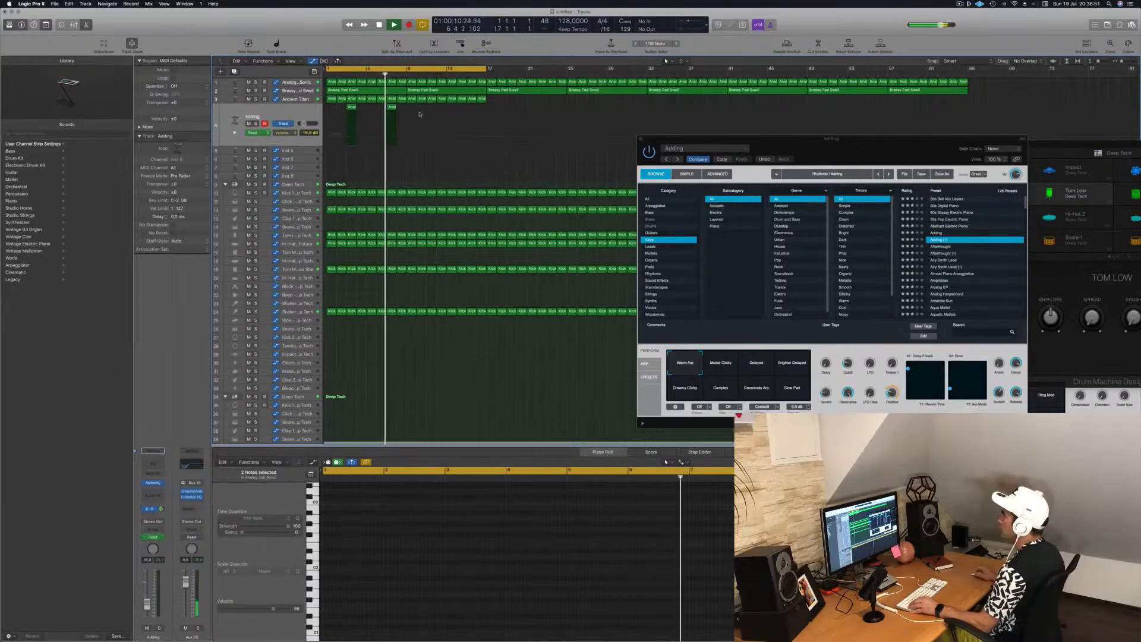
# Show the Alchemy Cutoff automation on the Adding track and delete it
pyautogui.click(284, 133)
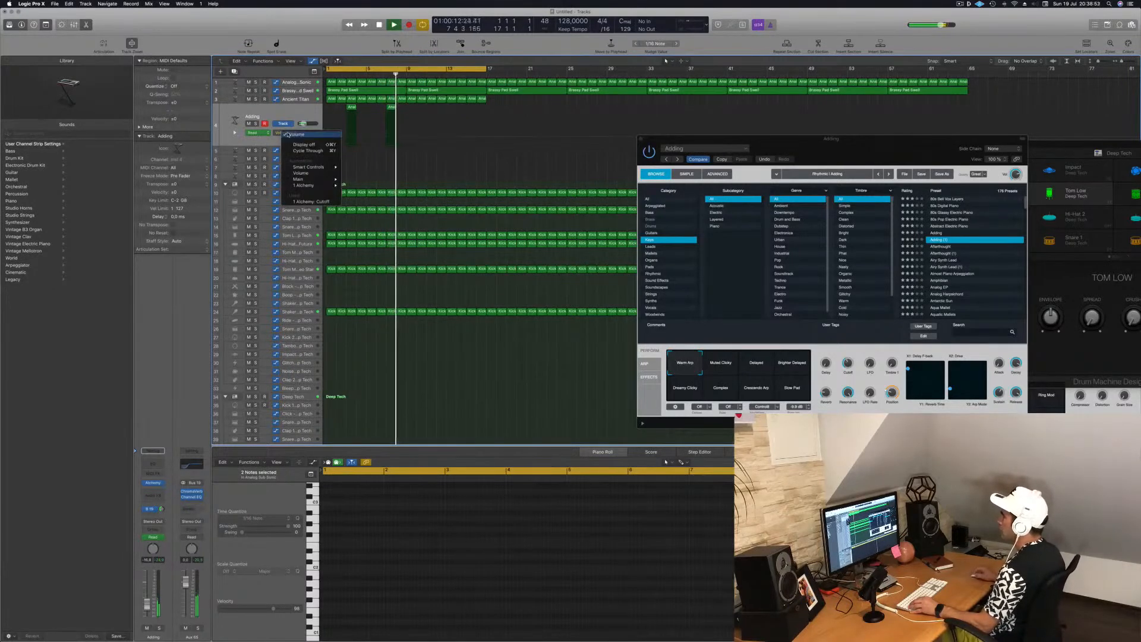
pyautogui.click(319, 201)
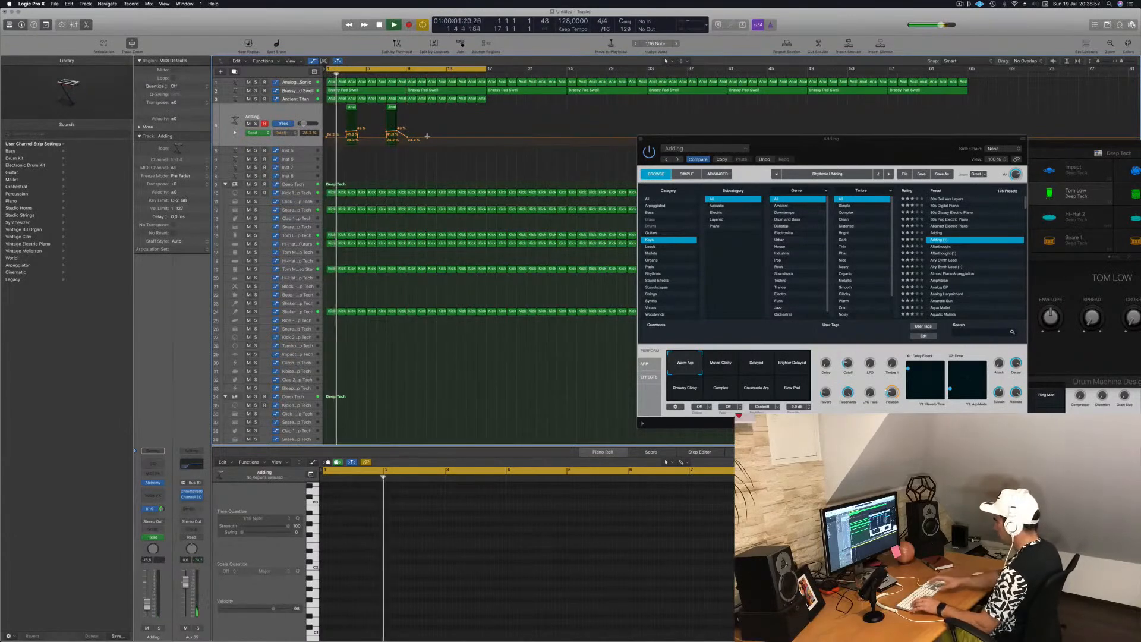
pyautogui.press('ctrl+super+BackSpace')
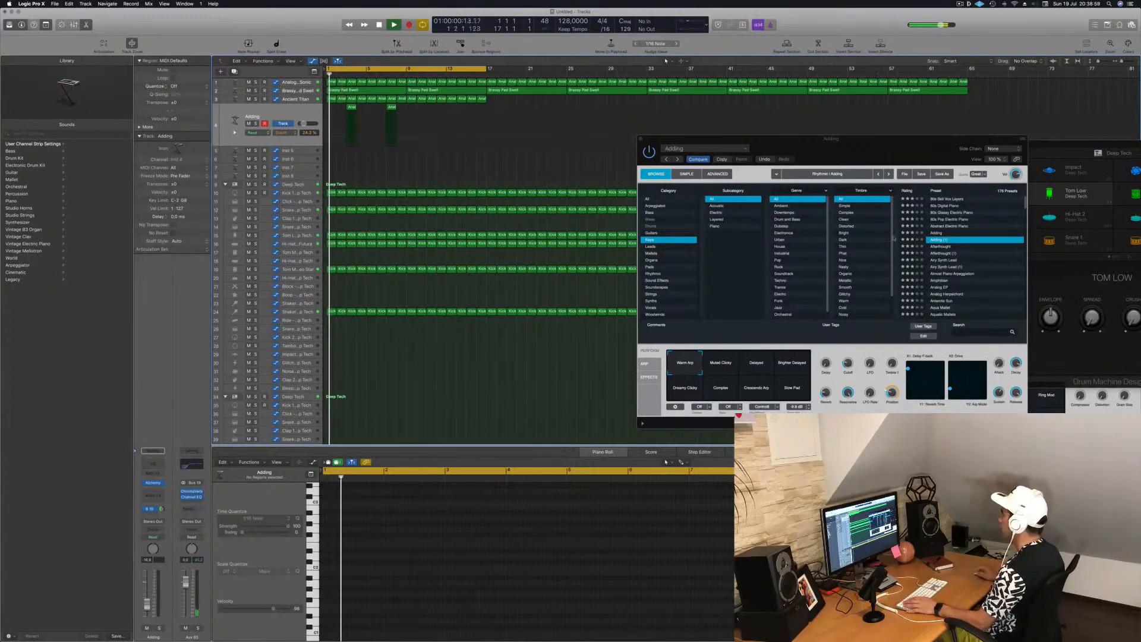
# Try the Afterthought (1), Analog Harpsichord and Aurora Over Gjogursvath Keys presets in the Adding track's Alchemy during playback
pyautogui.click(942, 253)
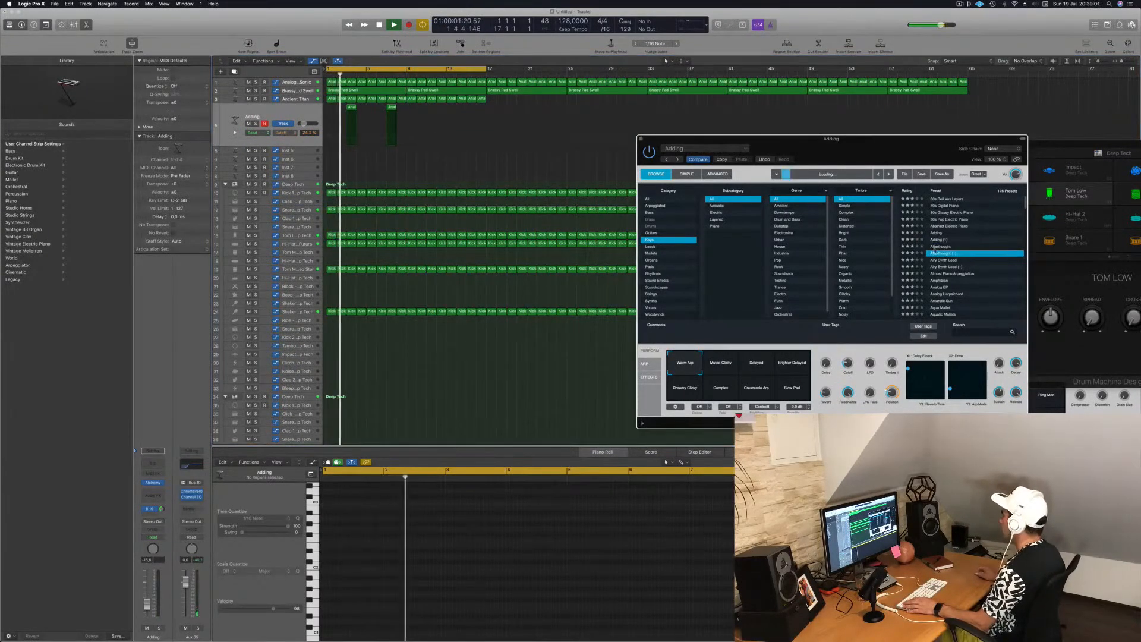
pyautogui.moveTo(866, 146); pyautogui.dragTo(762, 92)
pyautogui.scroll(-2, 868, 220)
pyautogui.click(865, 214)
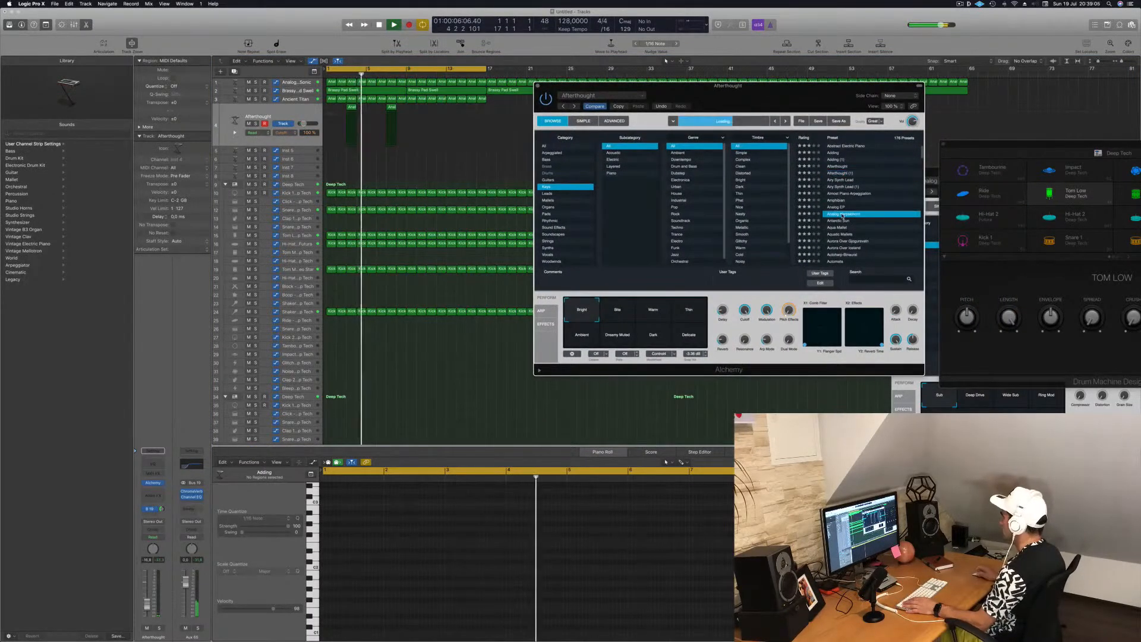
pyautogui.moveTo(788, 100); pyautogui.dragTo(771, 88)
pyautogui.scroll(-2, 842, 227)
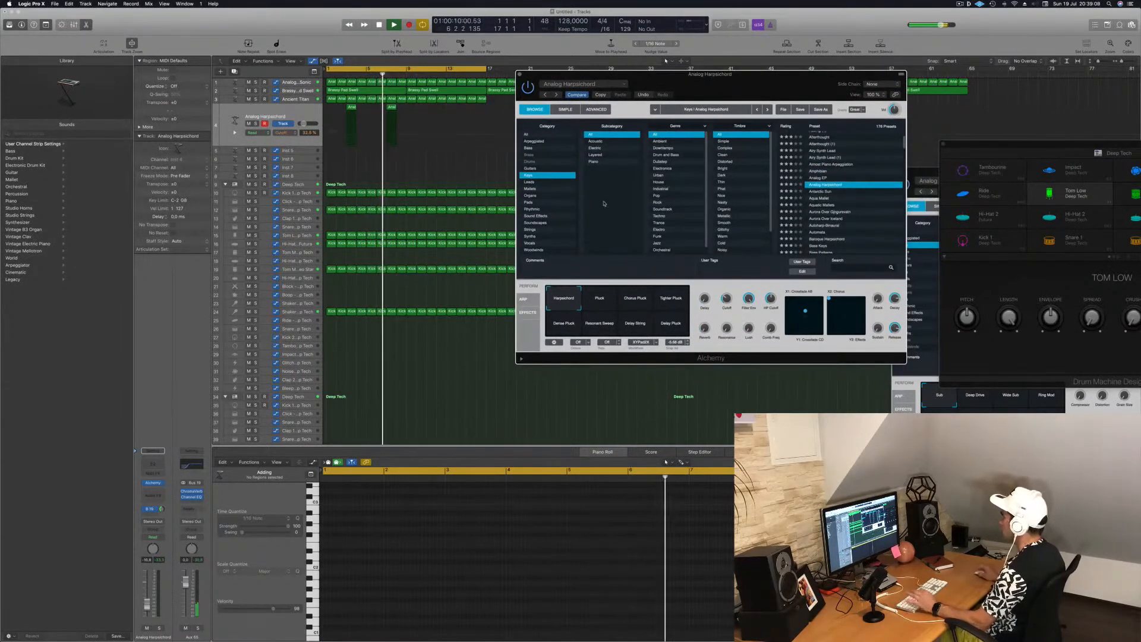
pyautogui.click(830, 211)
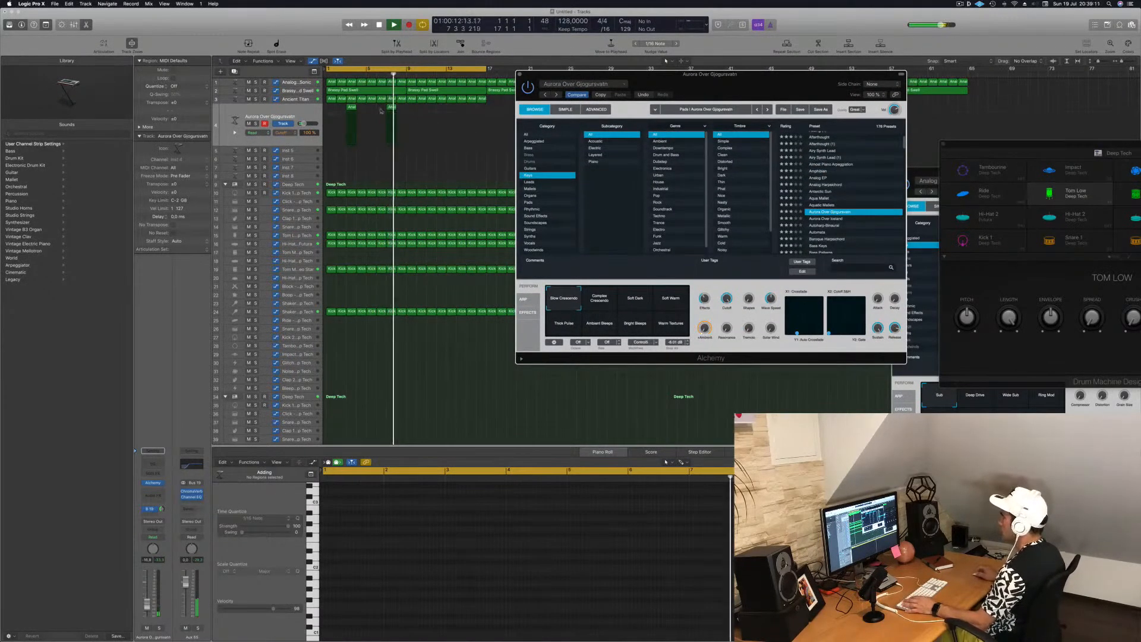
pyautogui.moveTo(632, 84); pyautogui.dragTo(732, 97)
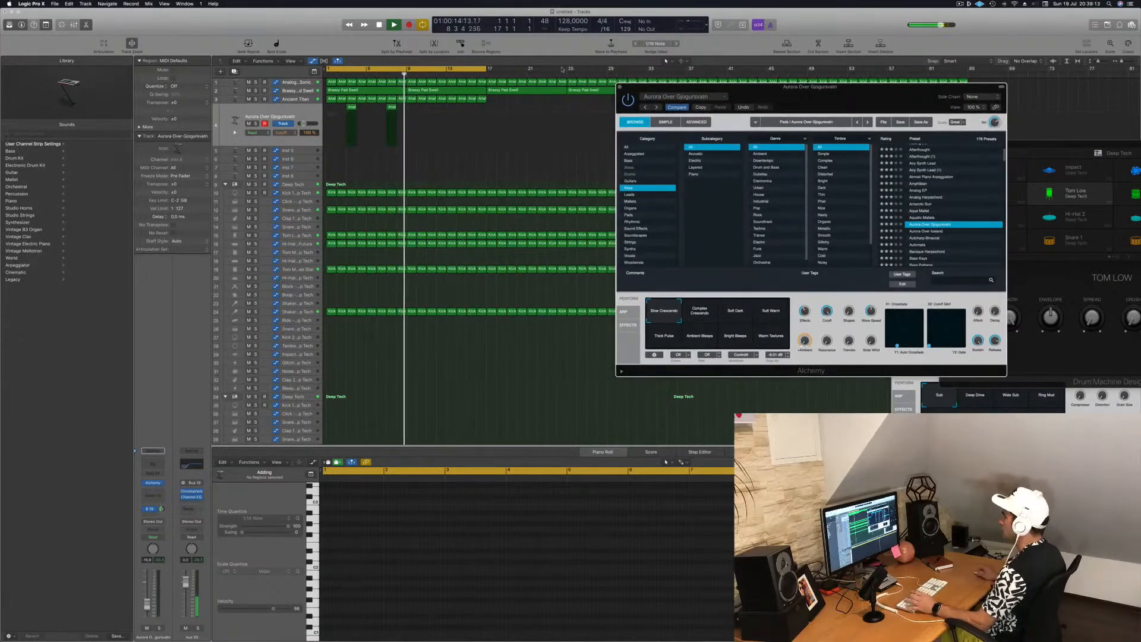
# Duplicate the track's bar 3 and bar 7 regions to bars 11 and 15, and load Alchemy's Bird Song preset
pyautogui.press('Return')
pyautogui.moveTo(410, 112)
pyautogui.mouseDown()
pyautogui.moveTo(351, 118)
pyautogui.moveTo(431, 113)
pyautogui.mouseUp()
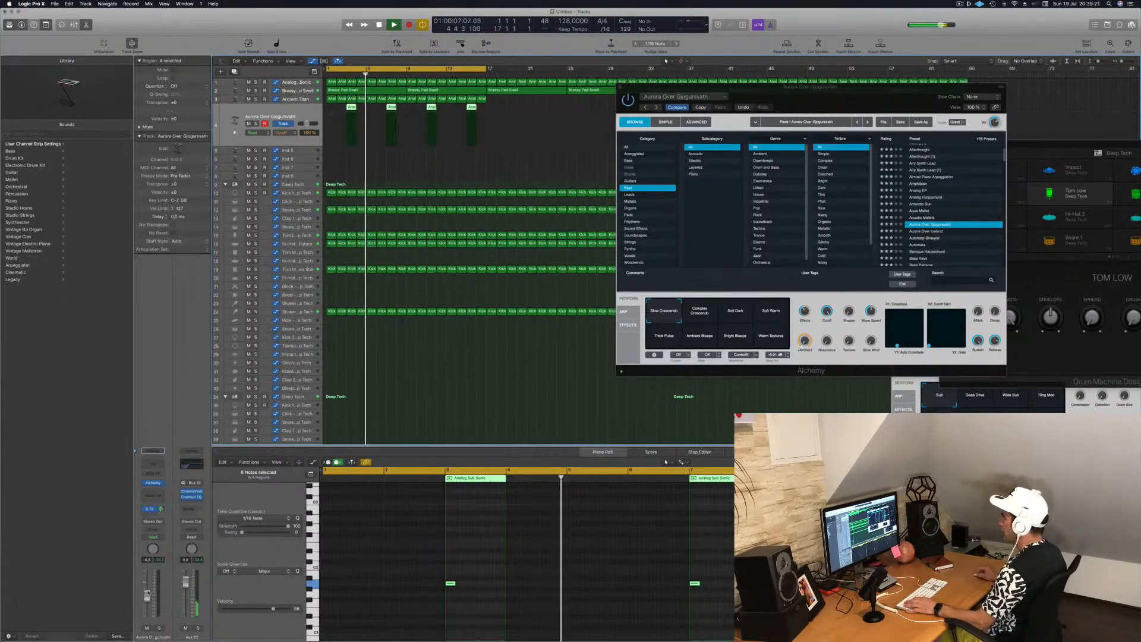
pyautogui.scroll(-4, 945, 226)
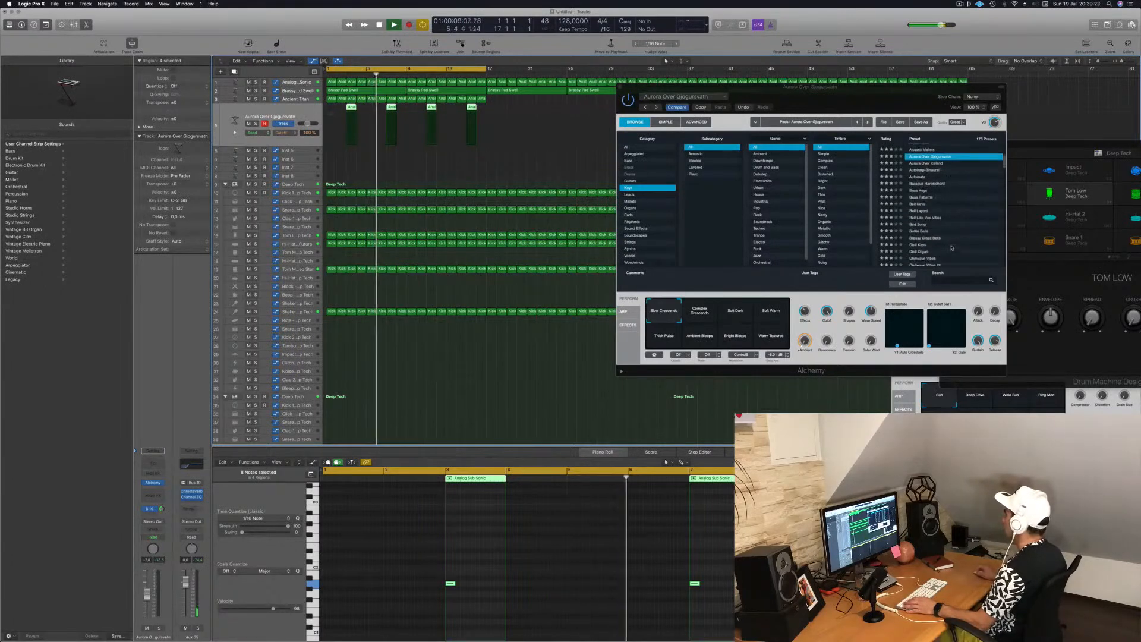
pyautogui.click(919, 216)
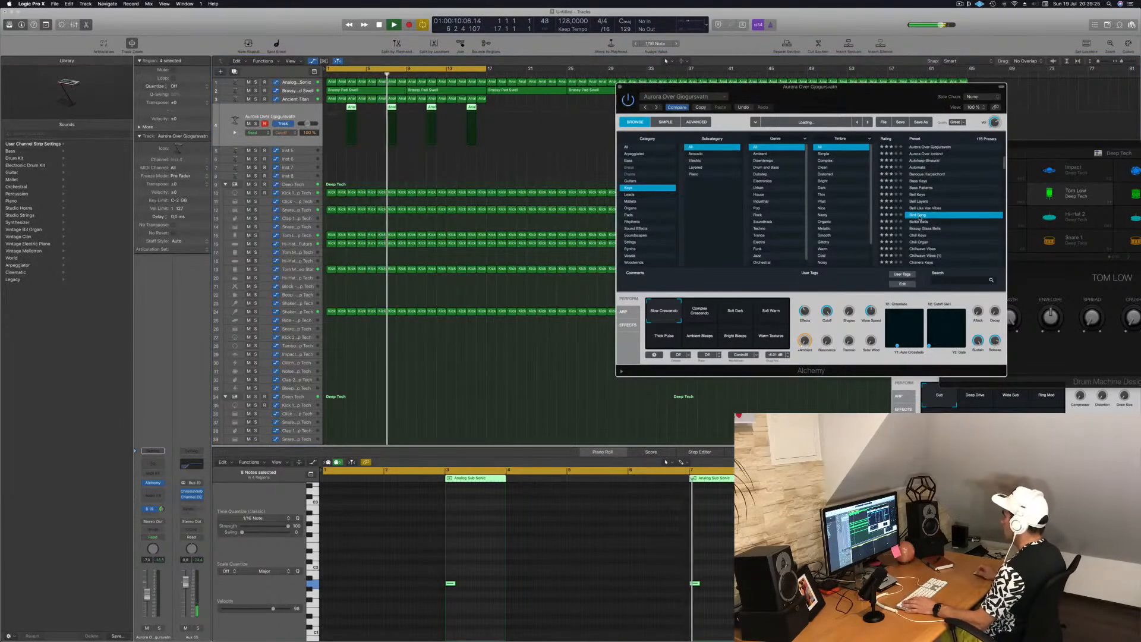
pyautogui.moveTo(871, 99); pyautogui.dragTo(856, 138)
pyautogui.press('space')
pyautogui.press('space')
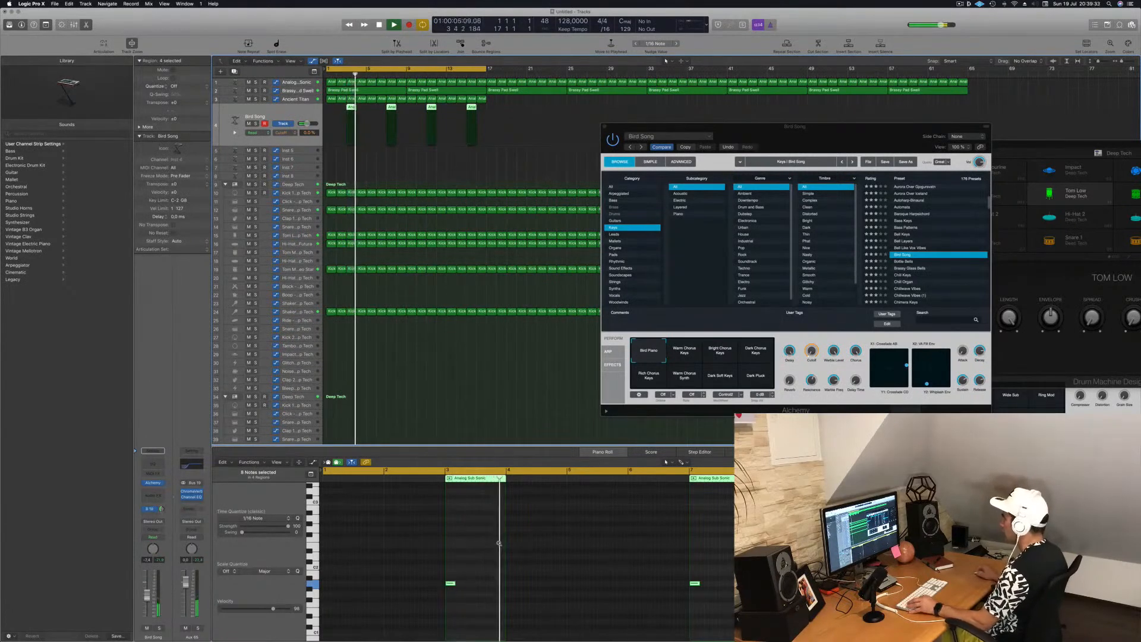
# Copy the four Bird Song regions to the Inst 5 track at bars 5, 9, 13 and 17, and play from the beginning
pyautogui.press('space')
pyautogui.press('space')
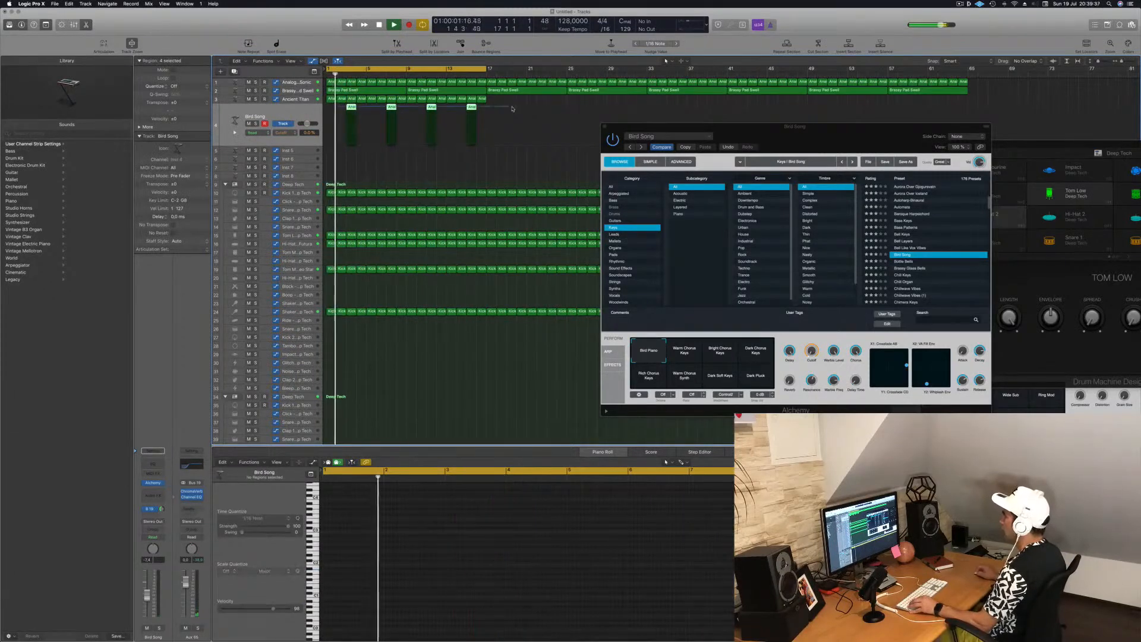
pyautogui.moveTo(354, 111); pyautogui.dragTo(373, 159)
pyautogui.moveTo(371, 153); pyautogui.dragTo(371, 153)
pyautogui.press('space')
pyautogui.press('space')
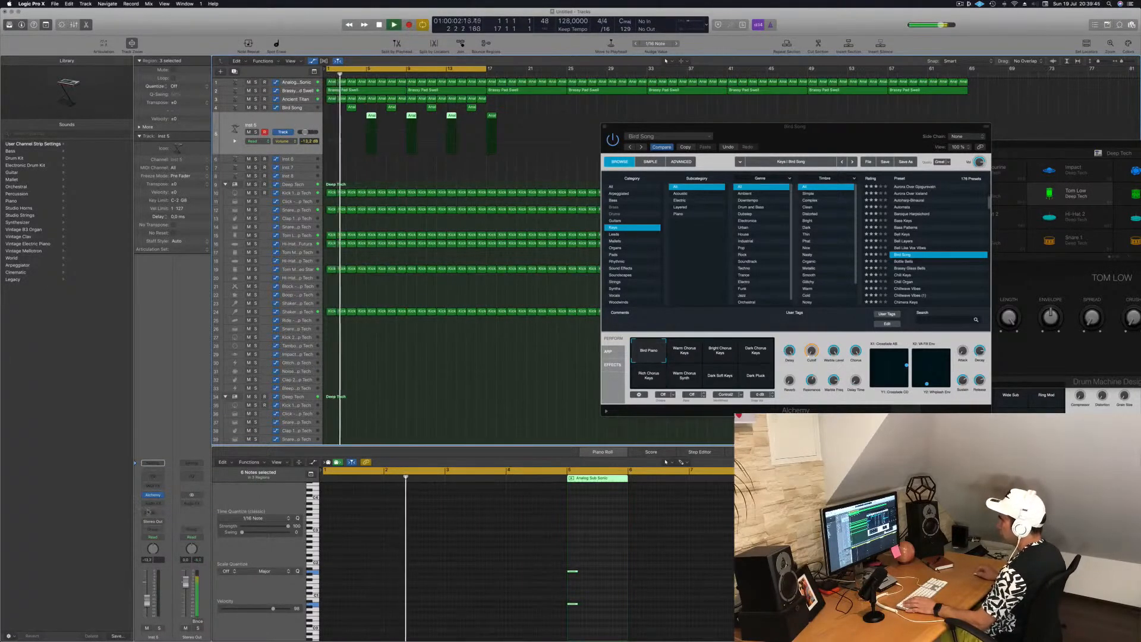
# Add a send to Bus 19 on the Inst 5 track
pyautogui.click(150, 507)
pyautogui.moveTo(161, 528)
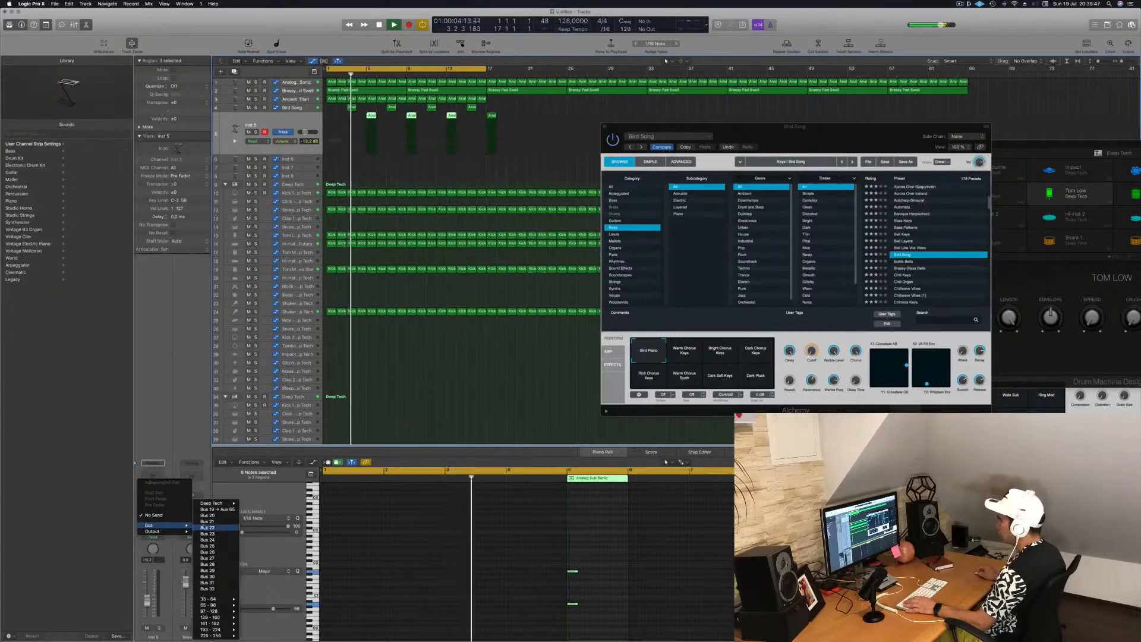
pyautogui.click(218, 509)
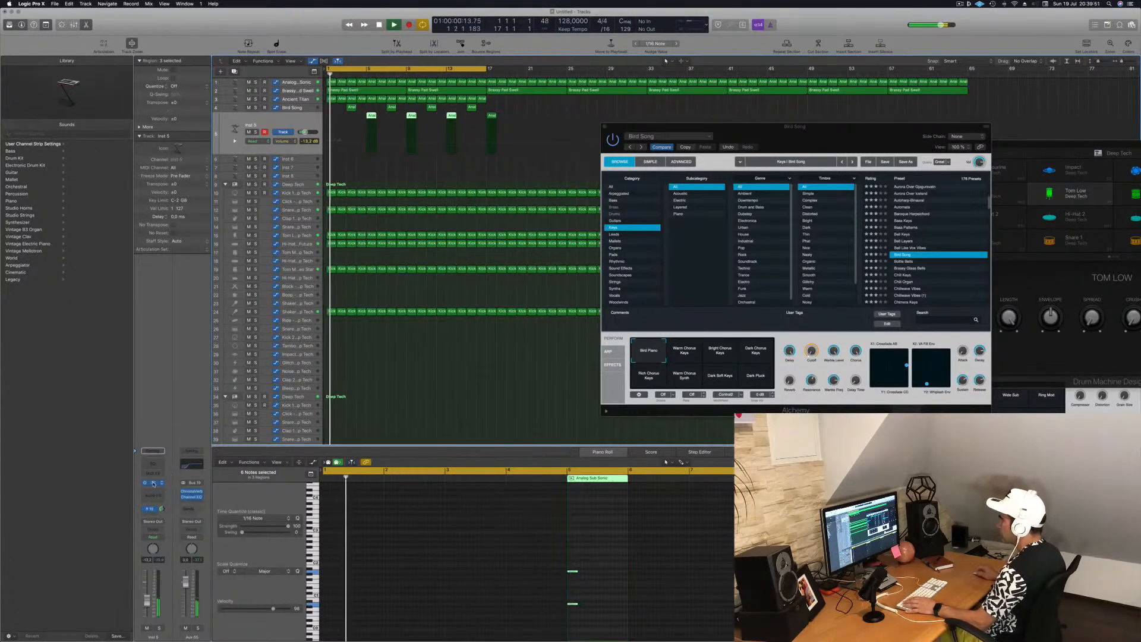
# Load The Lost Chord preset from Alchemy's Organs category on the Inst 5 track and raise the track volume slightly
pyautogui.click(153, 483)
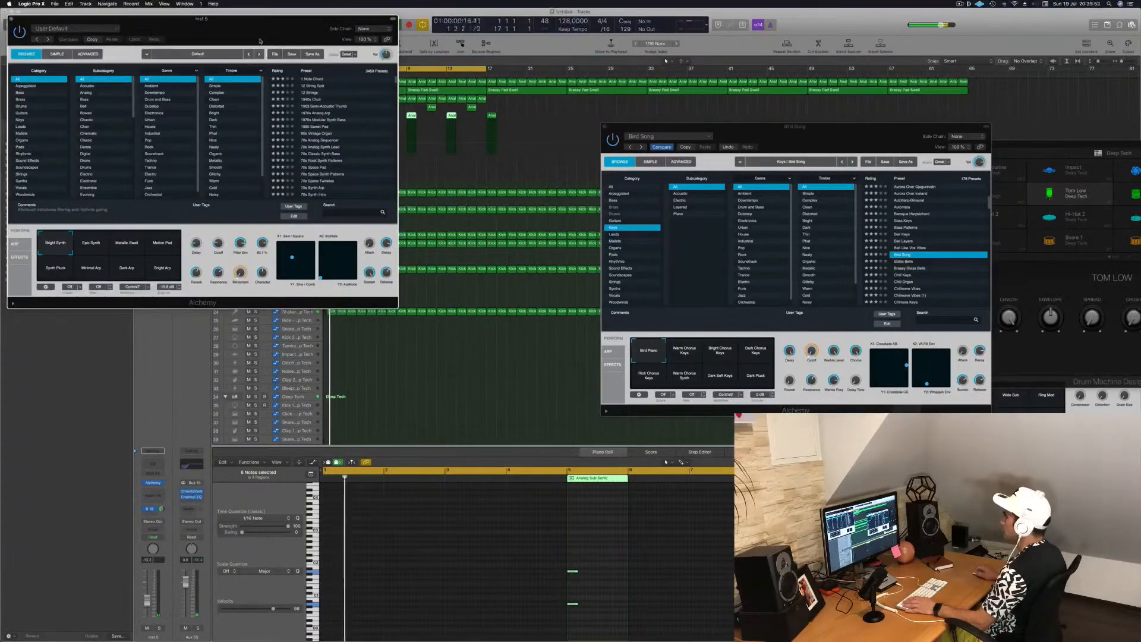
pyautogui.moveTo(260, 41); pyautogui.dragTo(738, 143)
pyautogui.click(498, 243)
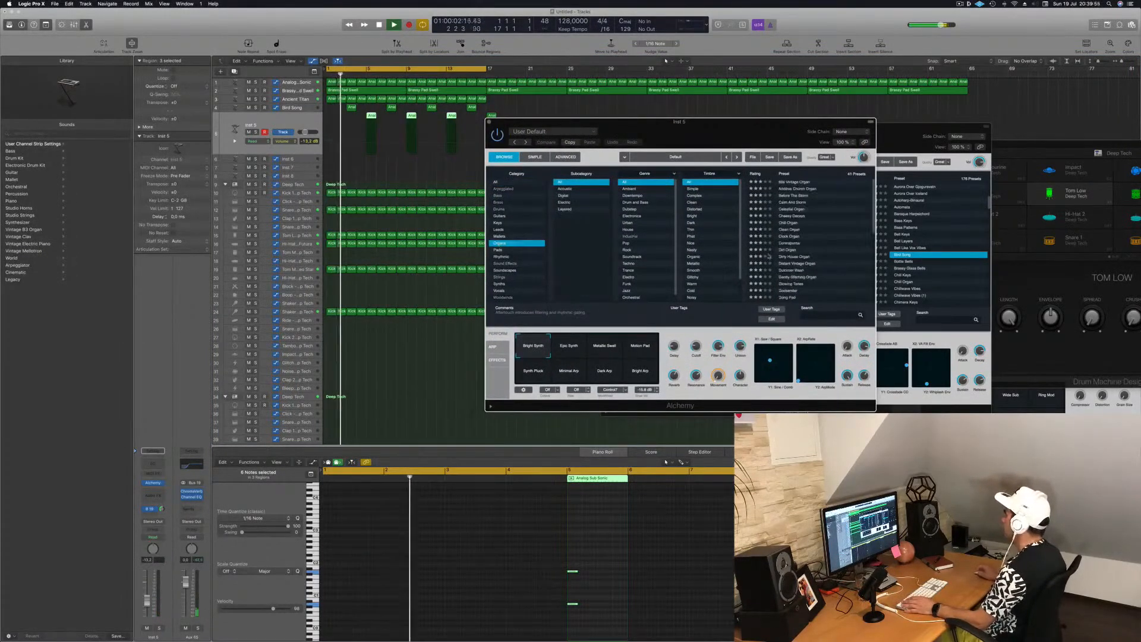
pyautogui.click(796, 258)
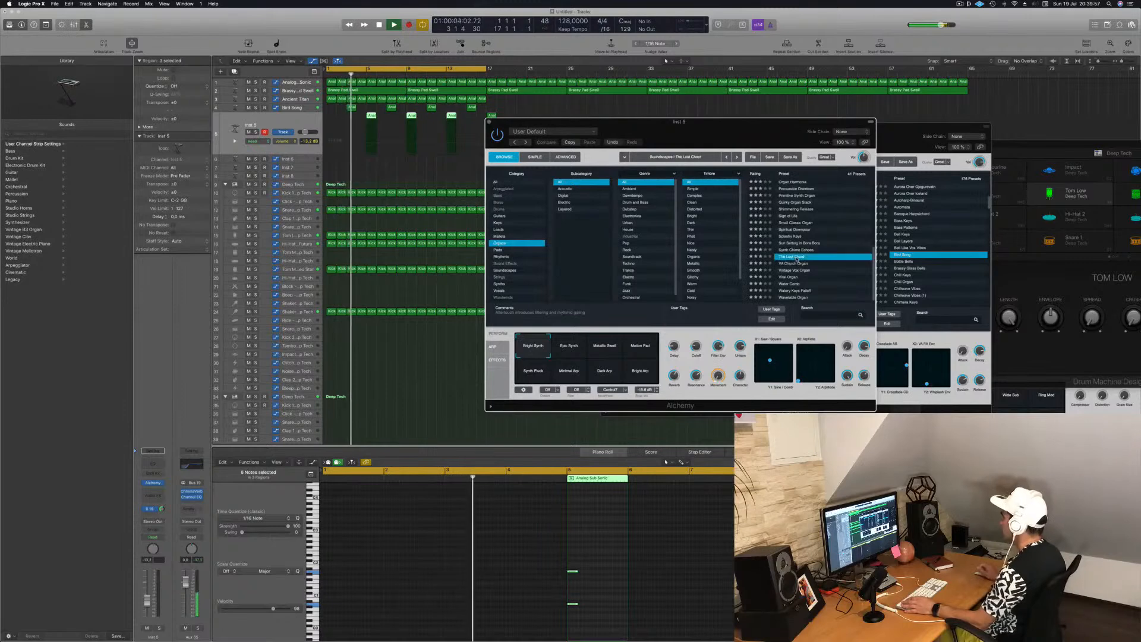
pyautogui.moveTo(766, 129); pyautogui.dragTo(832, 111)
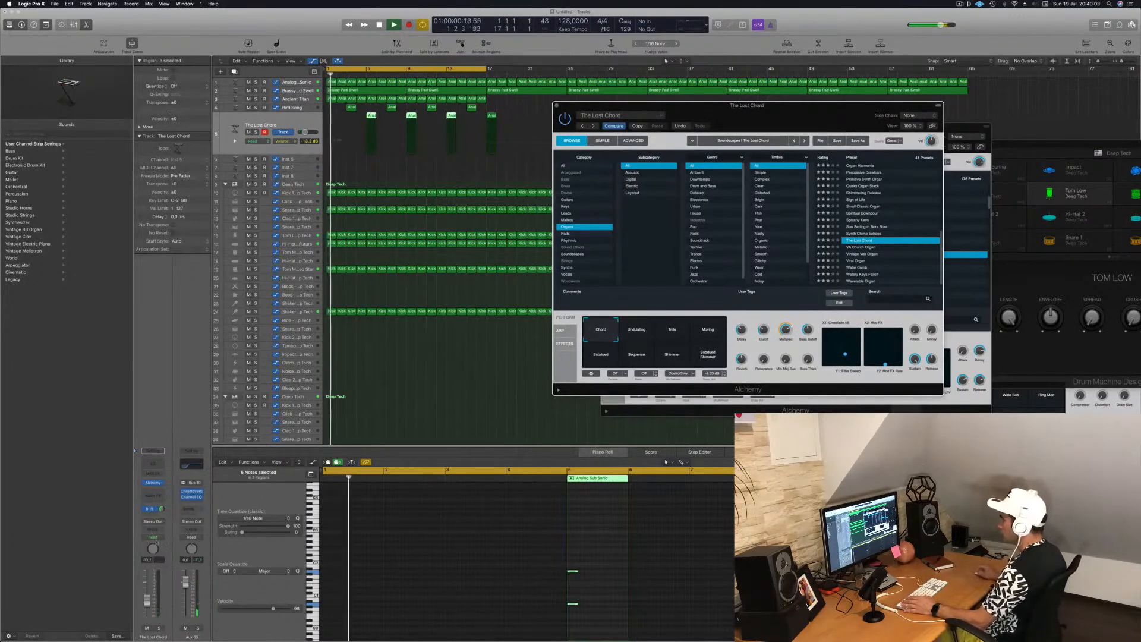
pyautogui.moveTo(148, 601); pyautogui.dragTo(149, 599)
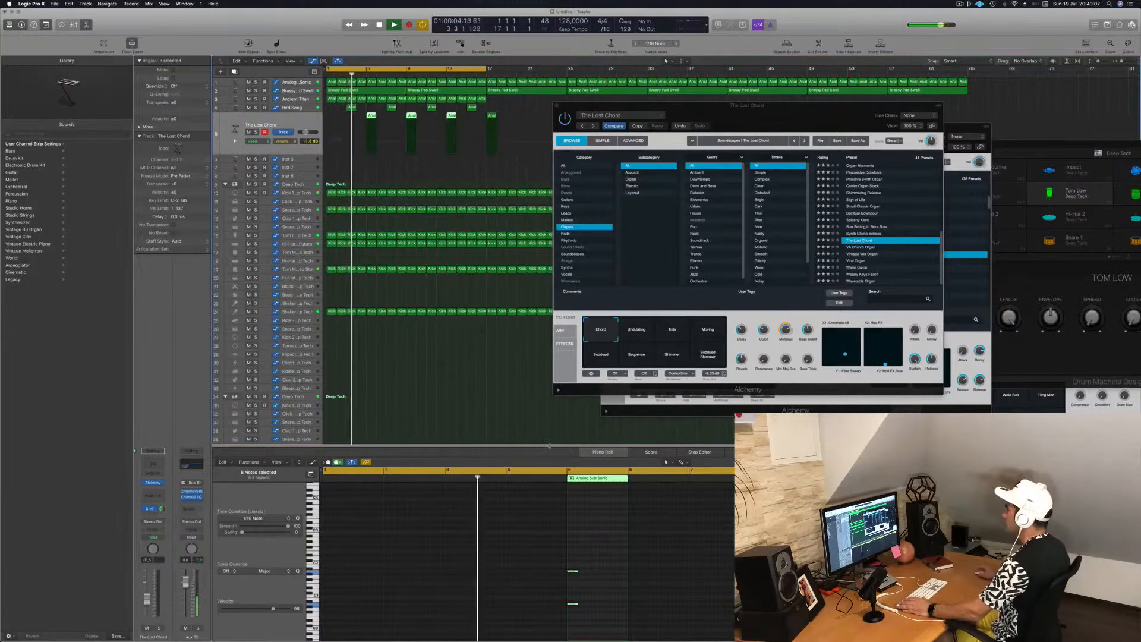
# Open Alchemy on the Bird Song track, try the Bright Chorus Keys snapshot and switch back to Bird Piano
pyautogui.click(309, 109)
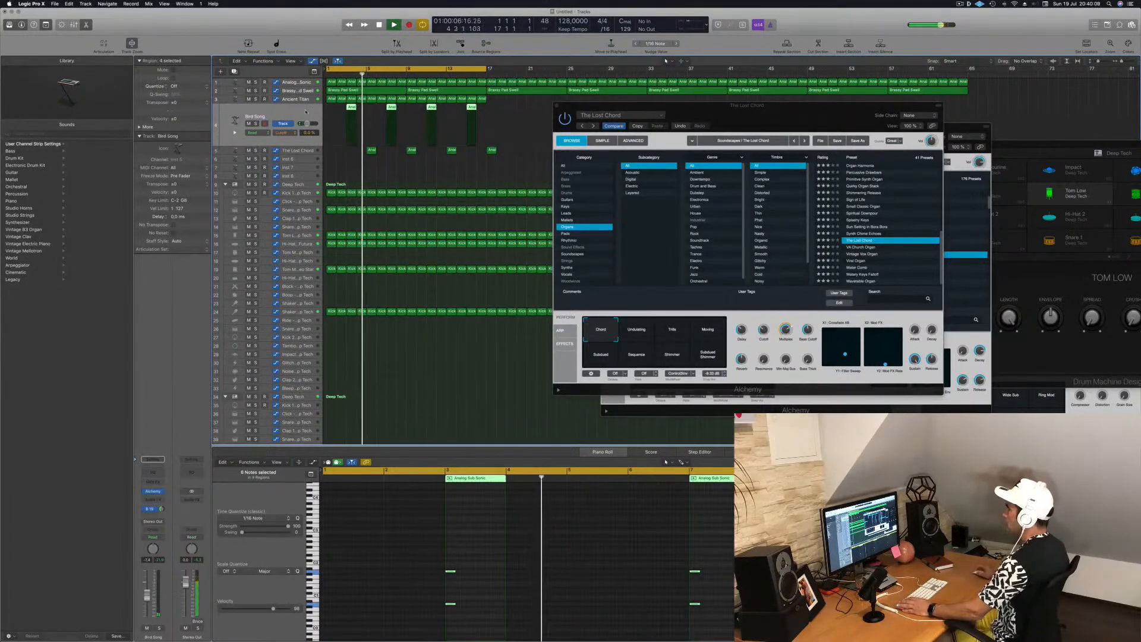
pyautogui.click(153, 491)
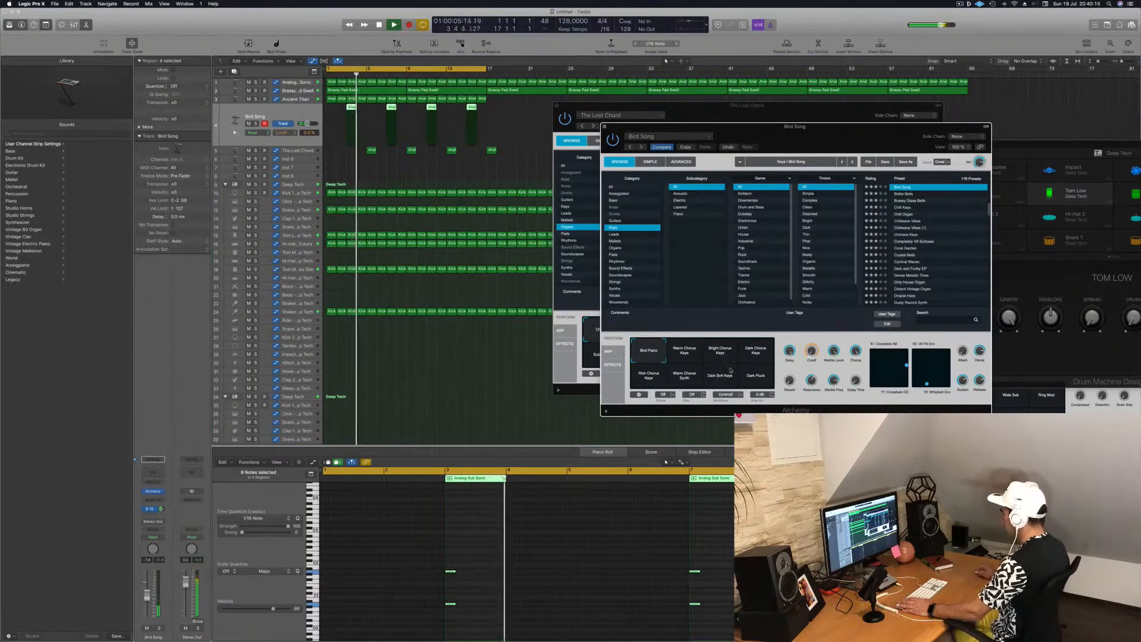
pyautogui.click(720, 352)
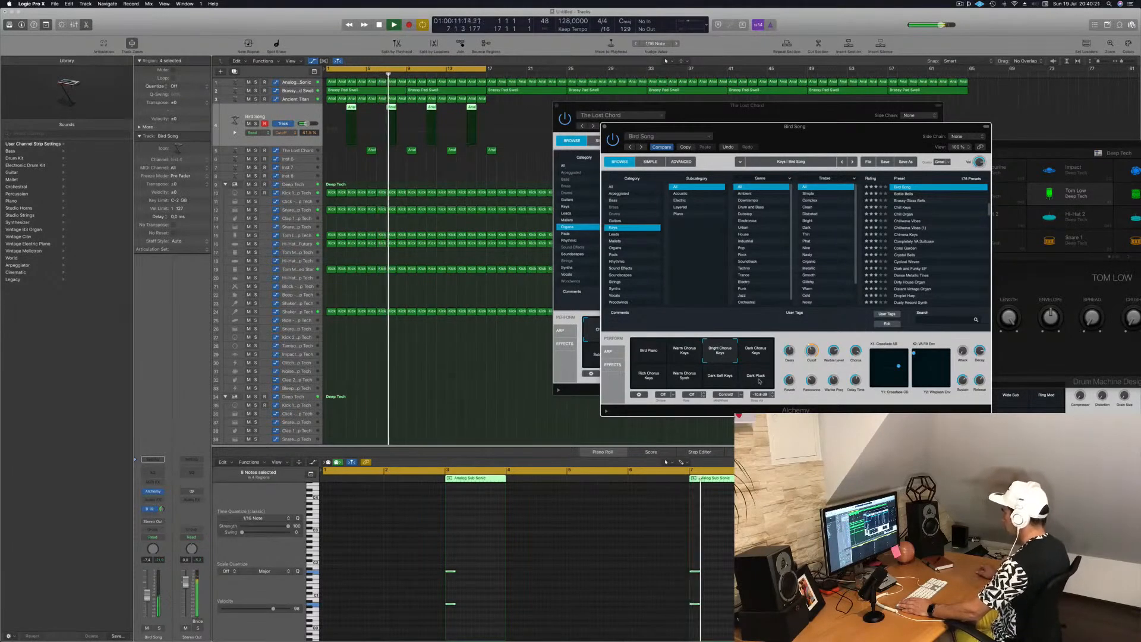
pyautogui.click(643, 353)
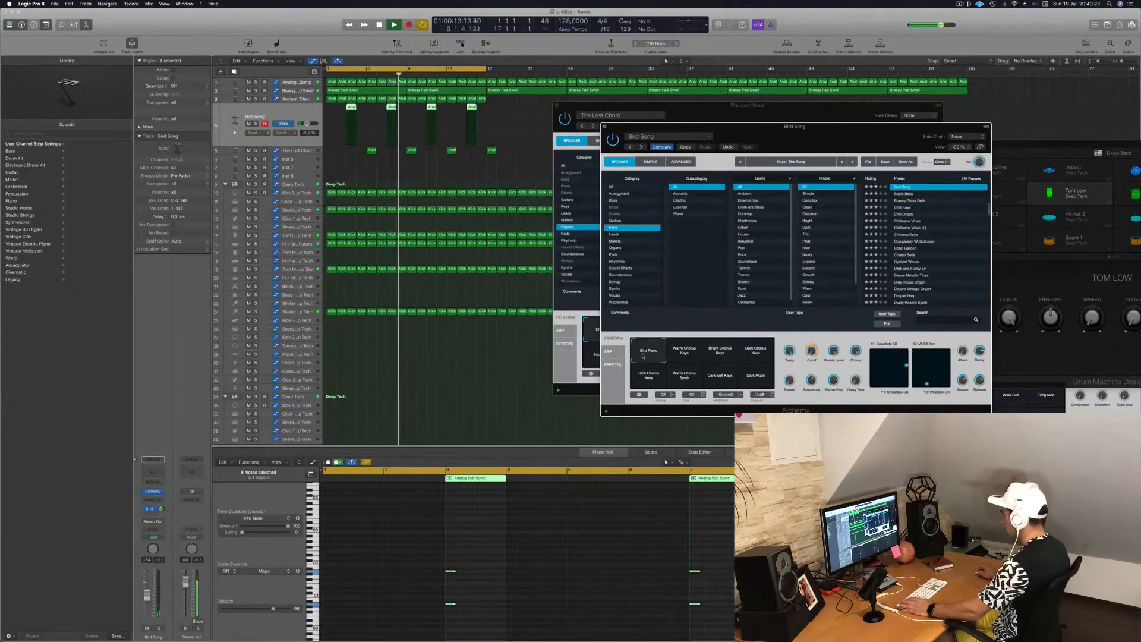
# Set the Bird Song Alchemy Cutoff to about 27.4% and lower the track's volume
pyautogui.moveTo(815, 354)
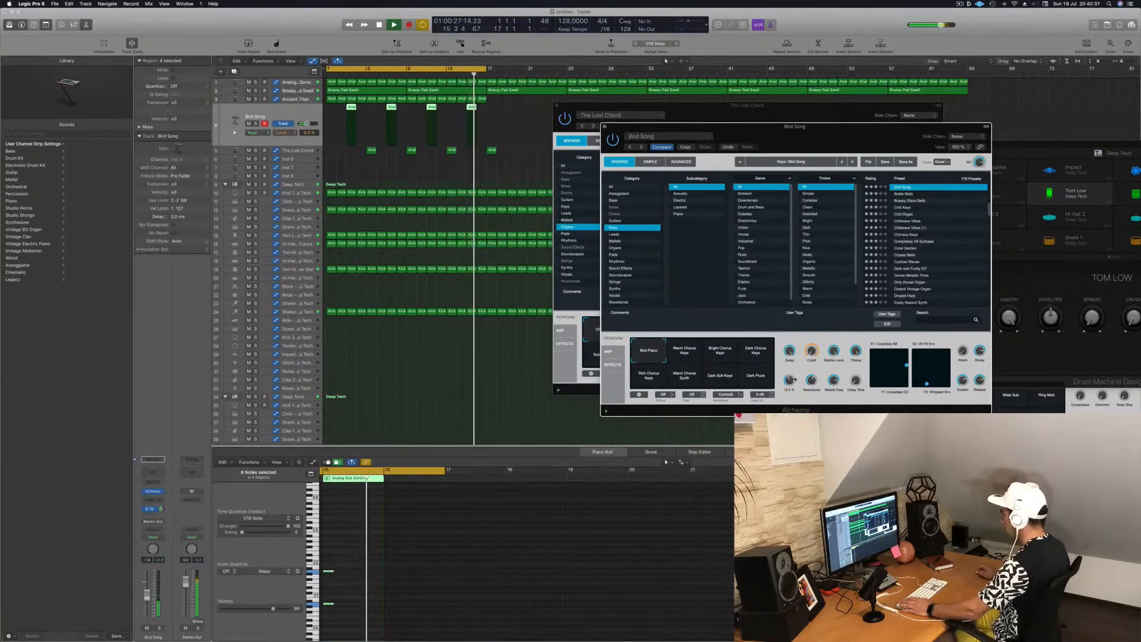
pyautogui.moveTo(812, 351)
pyautogui.mouseDown()
pyautogui.moveTo(811, 338)
pyautogui.moveTo(813, 353)
pyautogui.mouseUp()
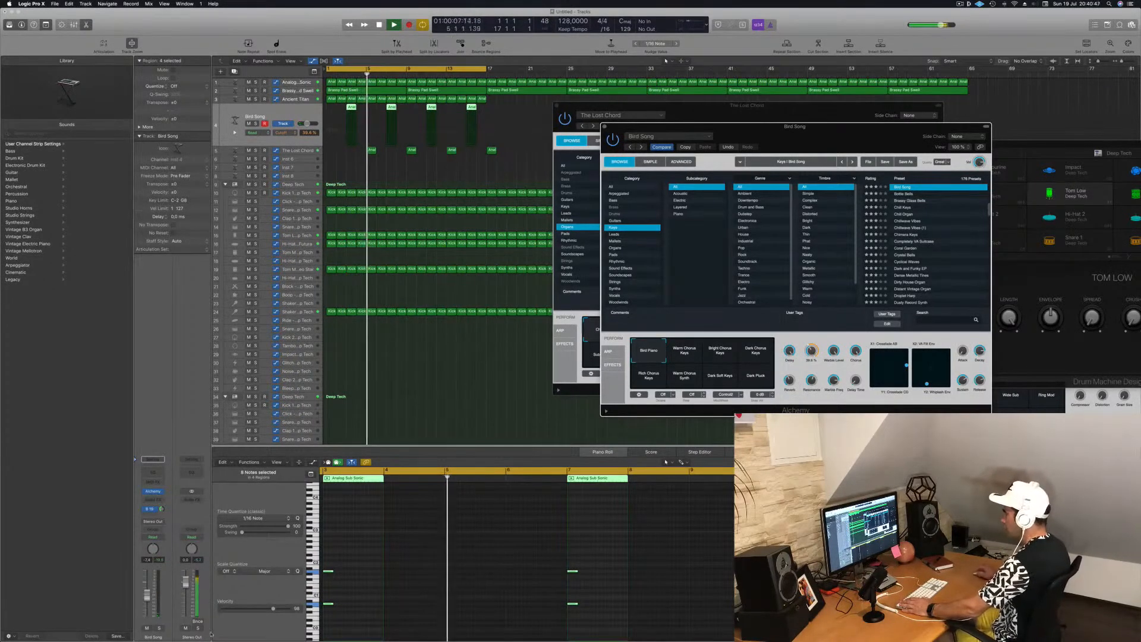
pyautogui.moveTo(146, 597); pyautogui.dragTo(146, 607)
pyautogui.moveTo(813, 351); pyautogui.dragTo(811, 357)
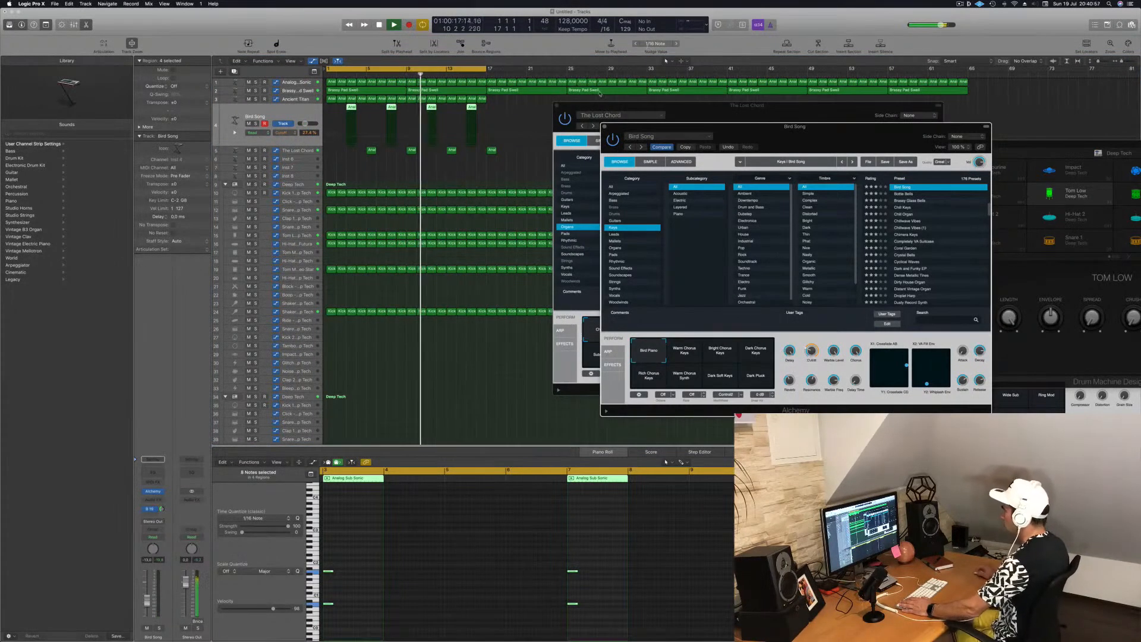
# Bring up The Lost Chord's Alchemy window and place the track's bar 17 region at bar 1
pyautogui.click(735, 111)
pyautogui.moveTo(735, 111); pyautogui.dragTo(823, 99)
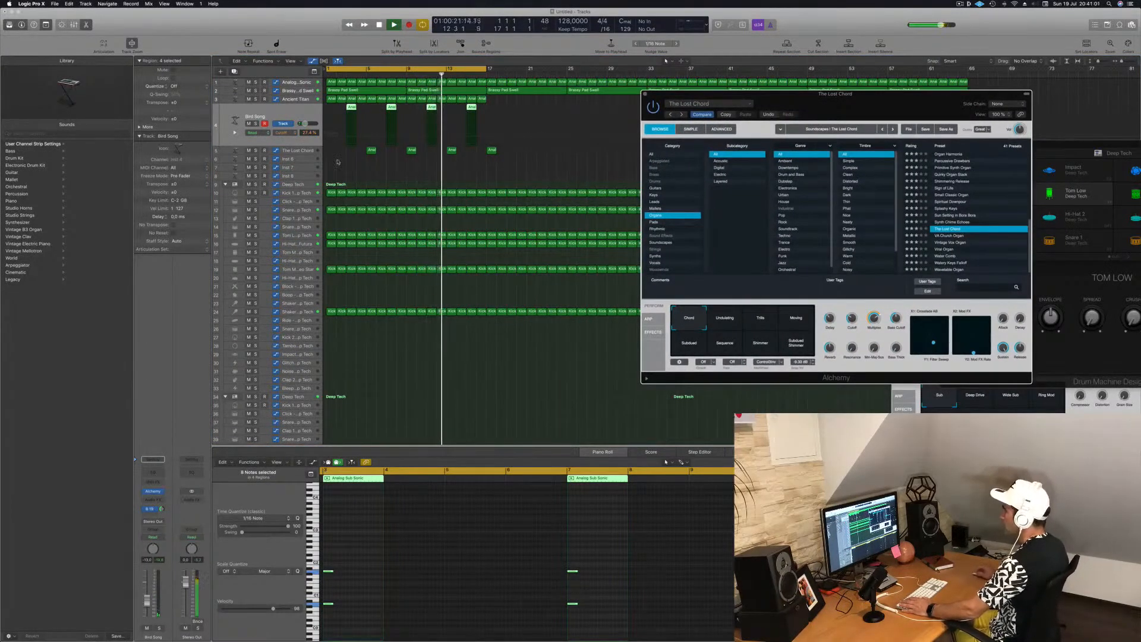
pyautogui.click(355, 161)
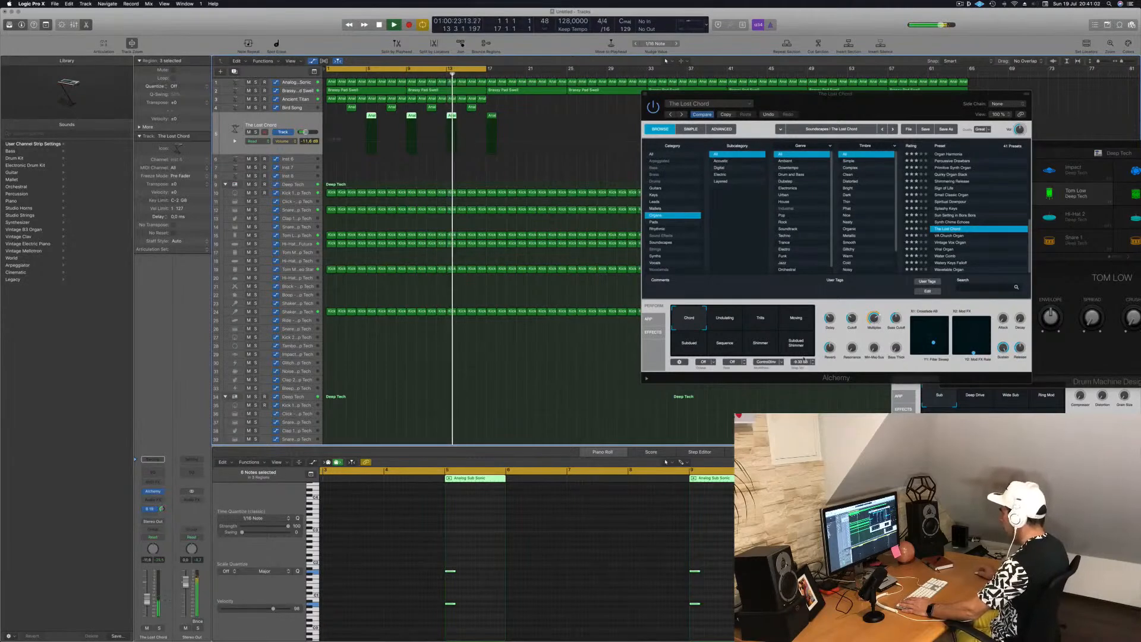
pyautogui.click(853, 316)
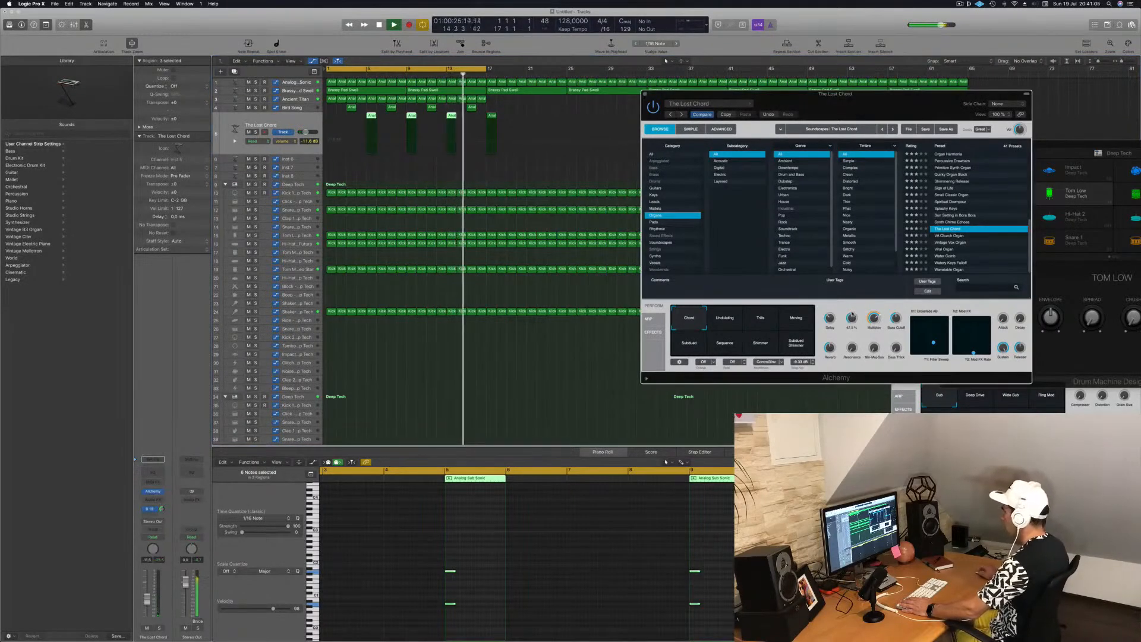
pyautogui.click(523, 113)
pyautogui.moveTo(491, 117); pyautogui.dragTo(331, 126)
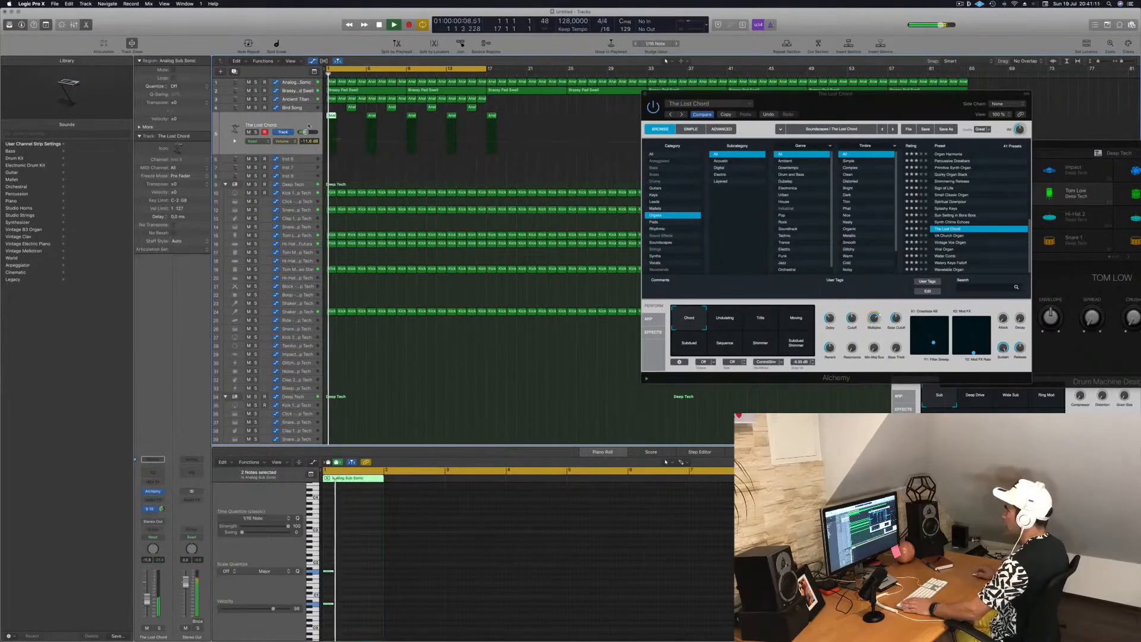
# Raise The Lost Chord track's volume to about -6.8 dB and add a second send to Bus 20
pyautogui.click(311, 126)
pyautogui.moveTo(148, 600); pyautogui.dragTo(148, 595)
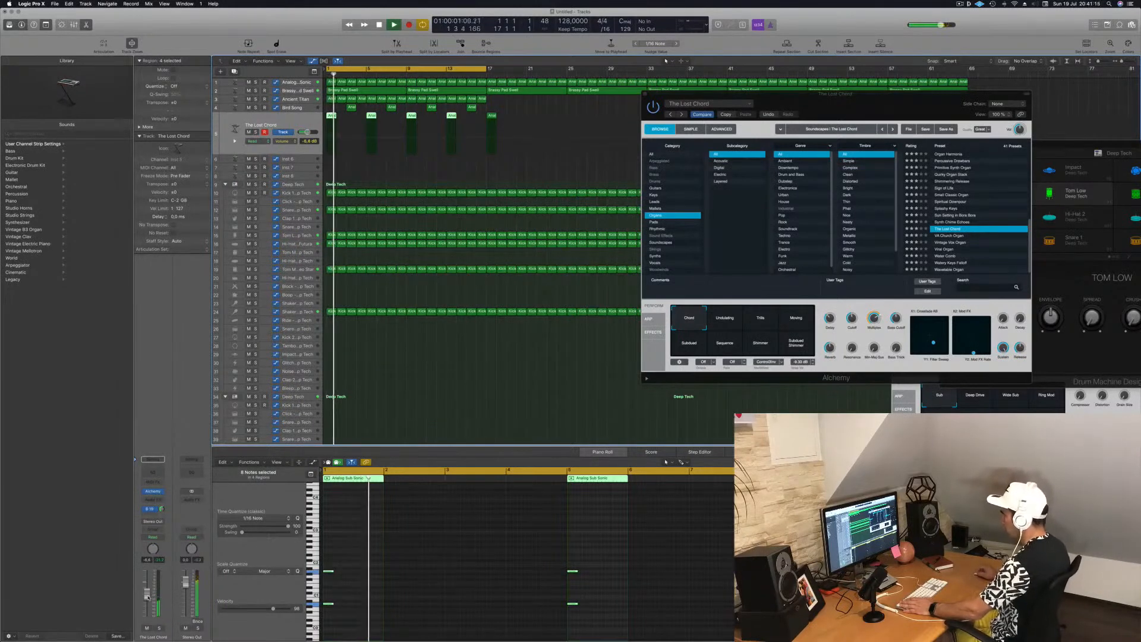
pyautogui.click(153, 514)
pyautogui.moveTo(153, 525)
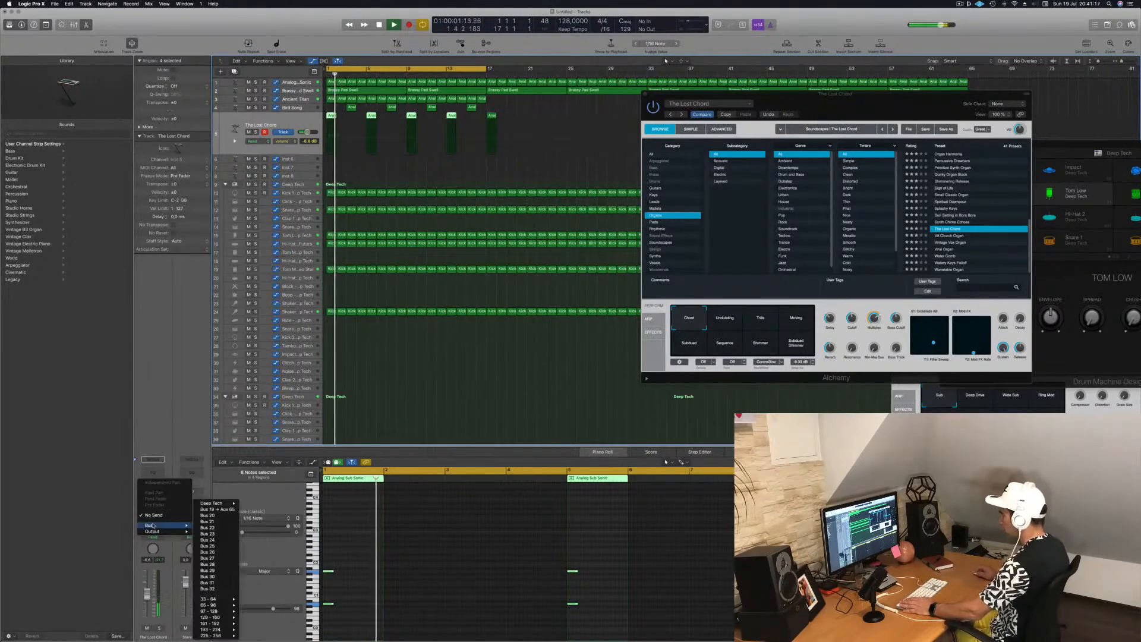
pyautogui.click(207, 515)
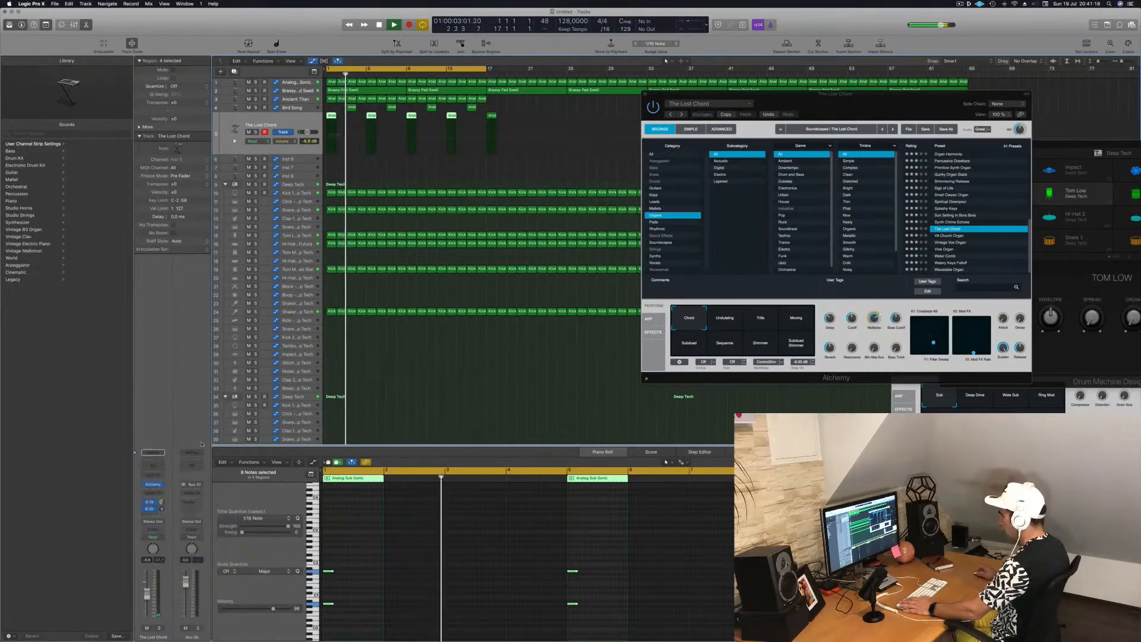
# Insert a stereo Stereo Delay on the Bus 20 aux channel and move its window clear of the Alchemy window
pyautogui.click(193, 494)
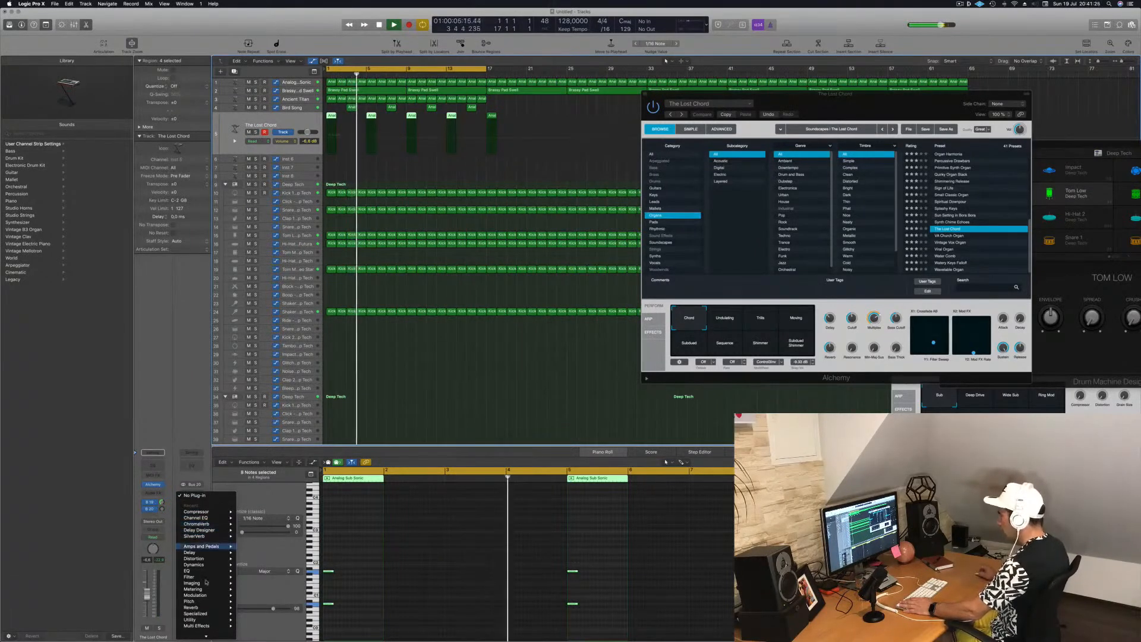
pyautogui.moveTo(223, 552)
pyautogui.moveTo(279, 570)
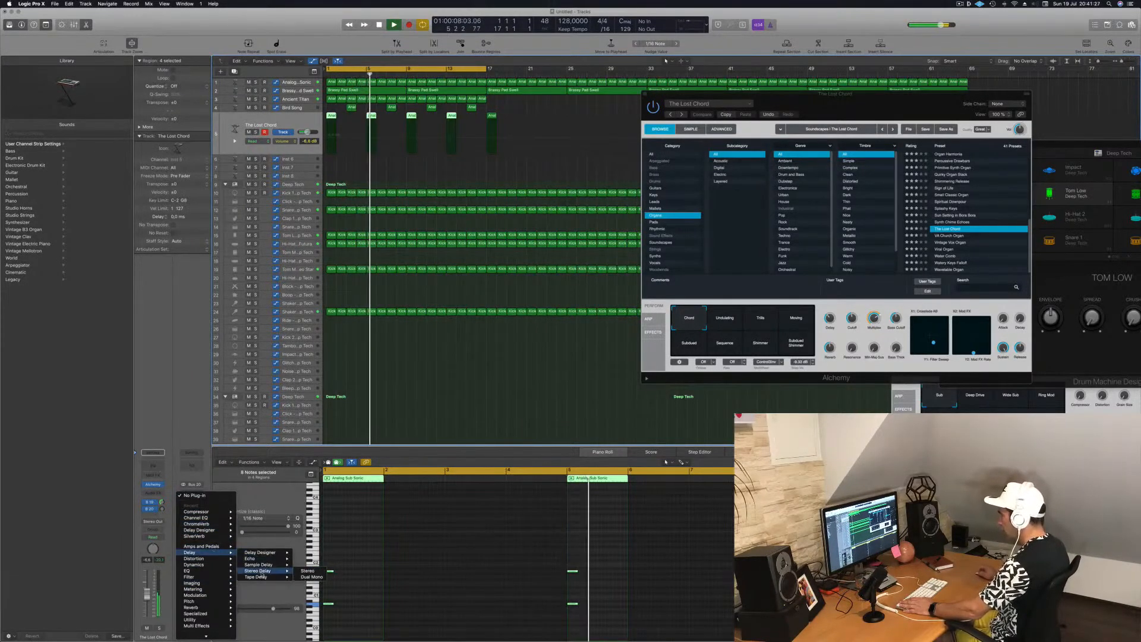
pyautogui.click(306, 572)
pyautogui.moveTo(211, 185); pyautogui.dragTo(560, 262)
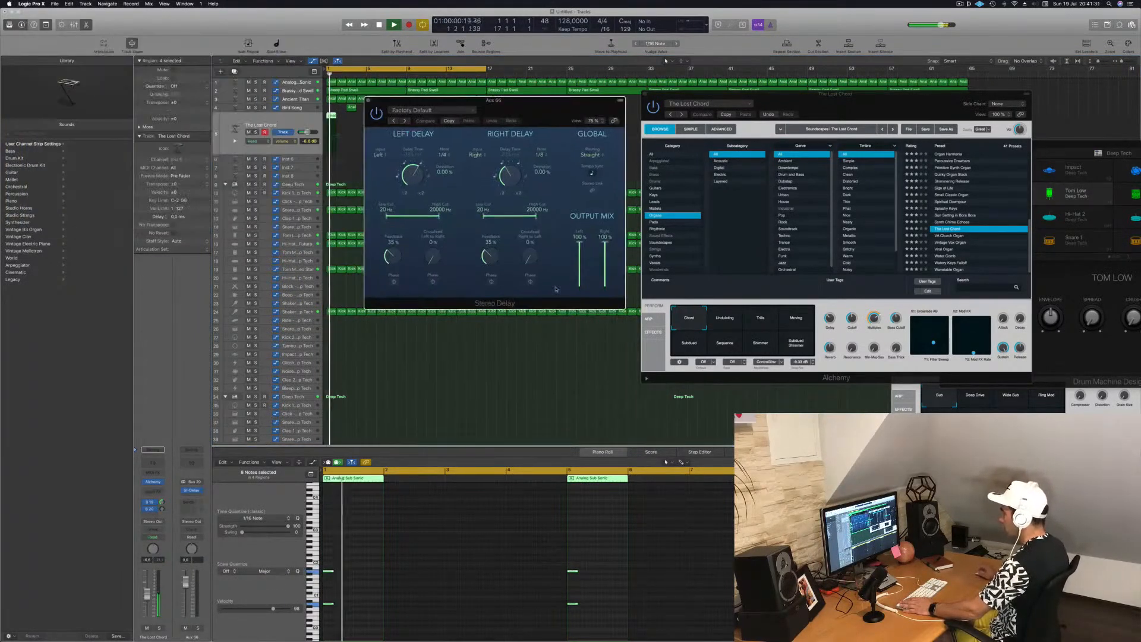
# Raise the Lost Chord track's Bus 20 send and load the Dual 1/8 Note preset in the Stereo Delay
pyautogui.moveTo(163, 509); pyautogui.dragTo(164, 504)
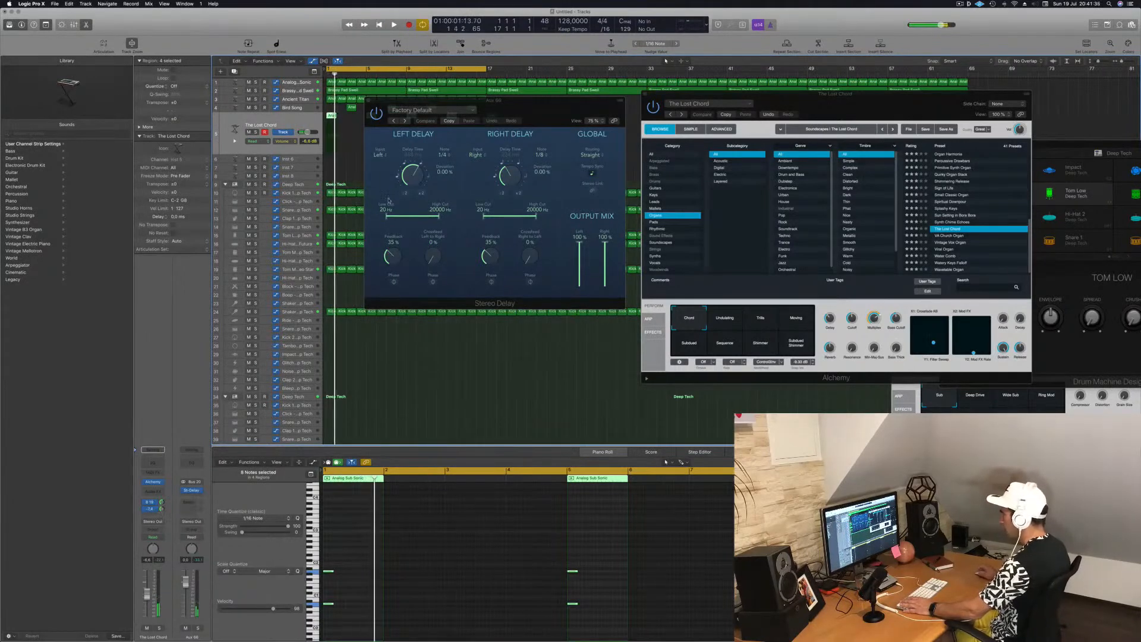
pyautogui.click(405, 120)
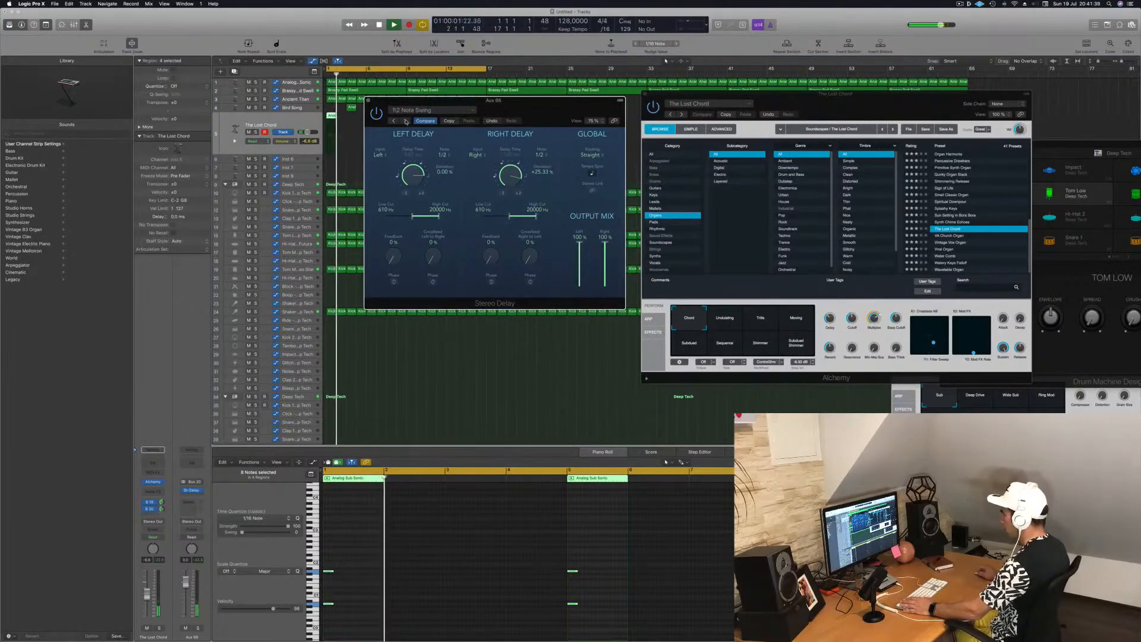
pyautogui.click(406, 120)
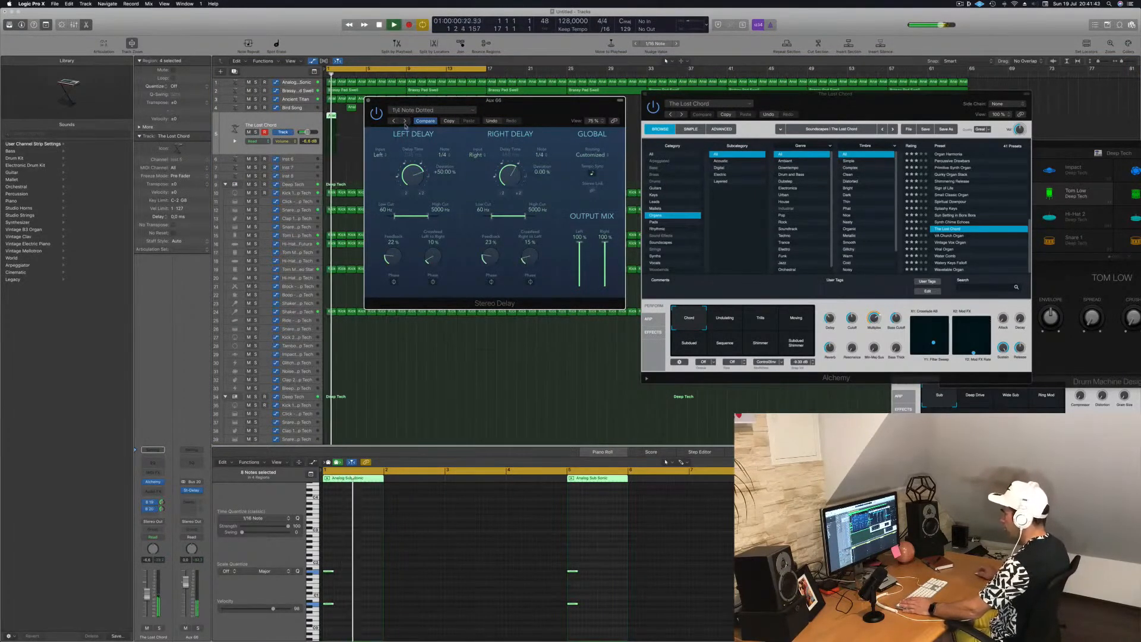
pyautogui.click(438, 112)
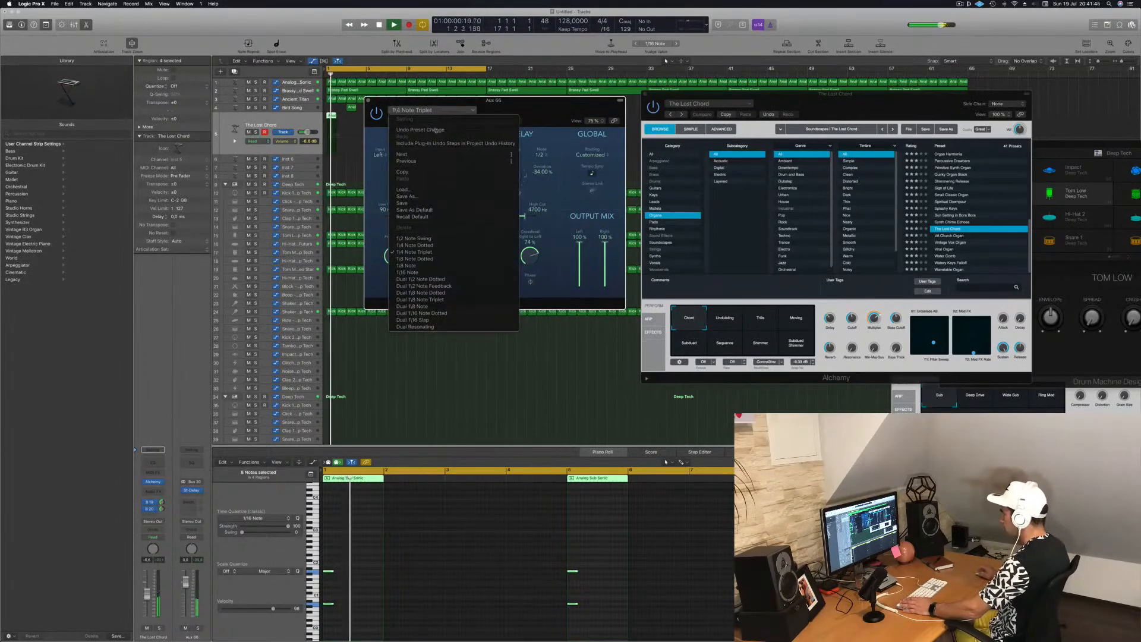
pyautogui.click(443, 307)
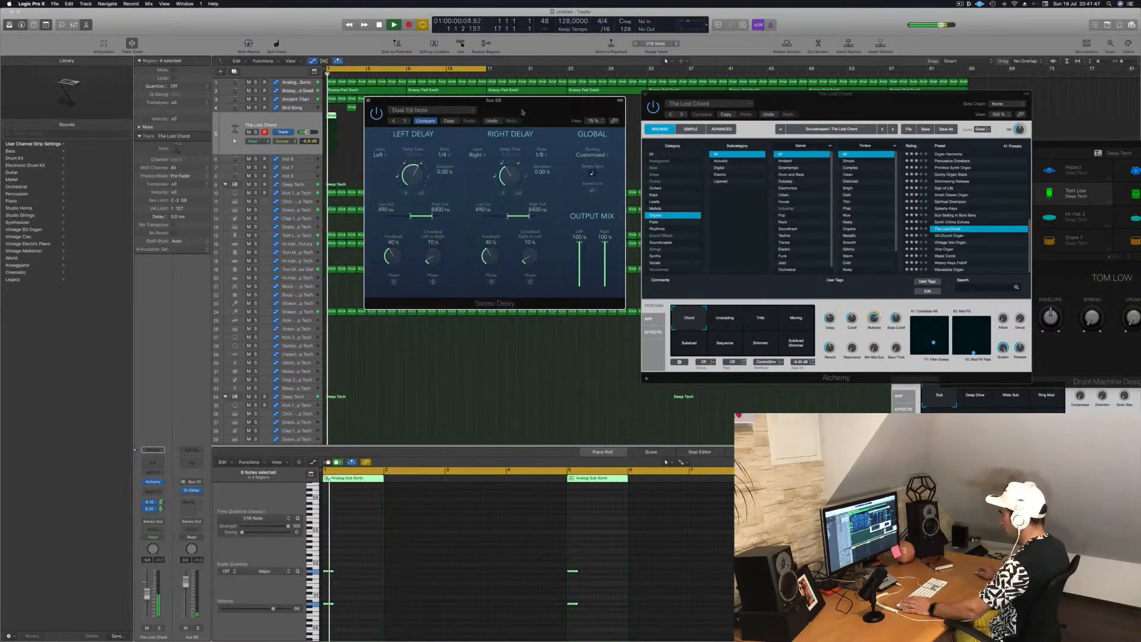
# Raise the Bus 20 send further and set the Stereo Delay's high cut to 20000 Hz with feedback at 76% and 77%
pyautogui.moveTo(521, 113); pyautogui.dragTo(612, 76)
pyautogui.moveTo(162, 510); pyautogui.dragTo(164, 503)
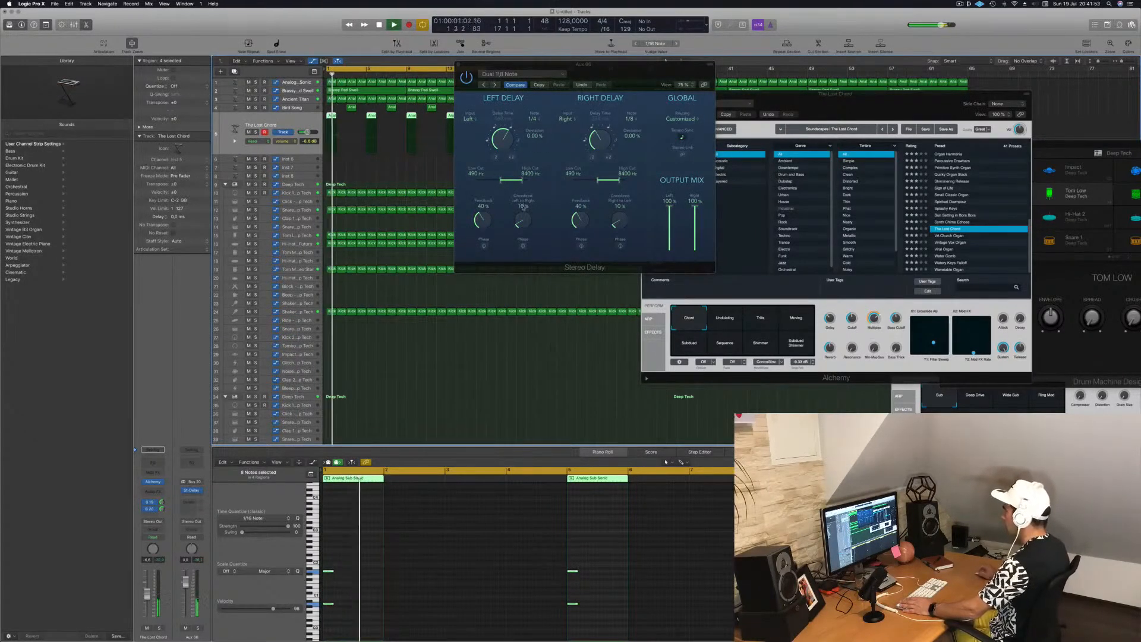
pyautogui.moveTo(523, 181); pyautogui.dragTo(599, 182)
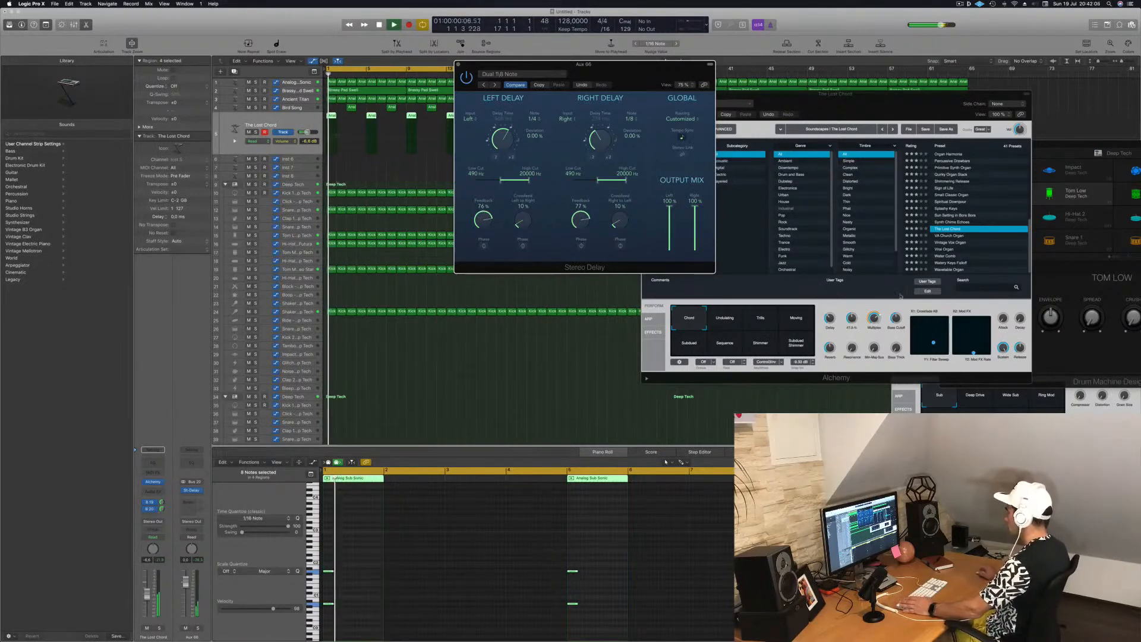
pyautogui.press('space')
# Audition The Lost Chord's Alchemy performance snapshots from Undulating through Subdued Shimmer, ending on Moving
pyautogui.click(851, 326)
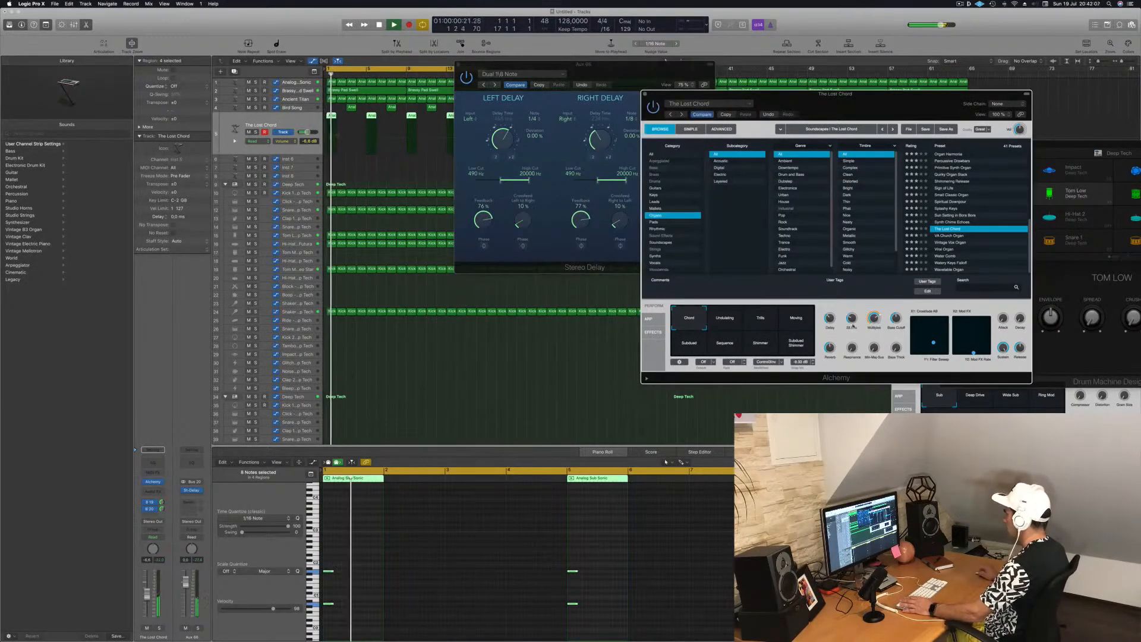
pyautogui.click(719, 319)
pyautogui.click(762, 321)
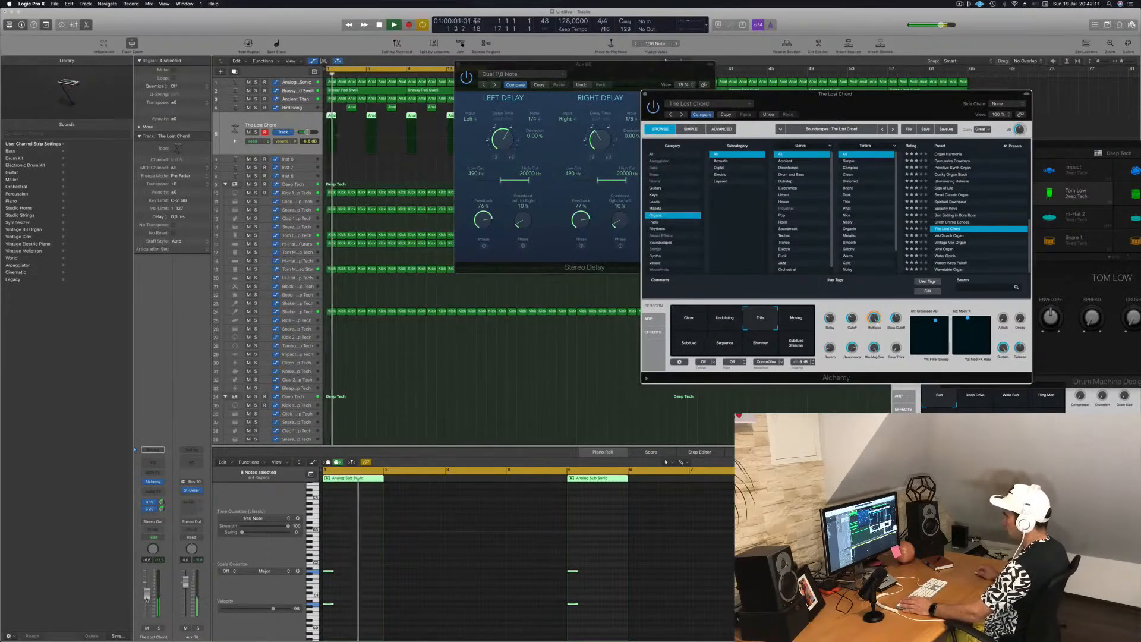
pyautogui.click(797, 324)
pyautogui.click(690, 346)
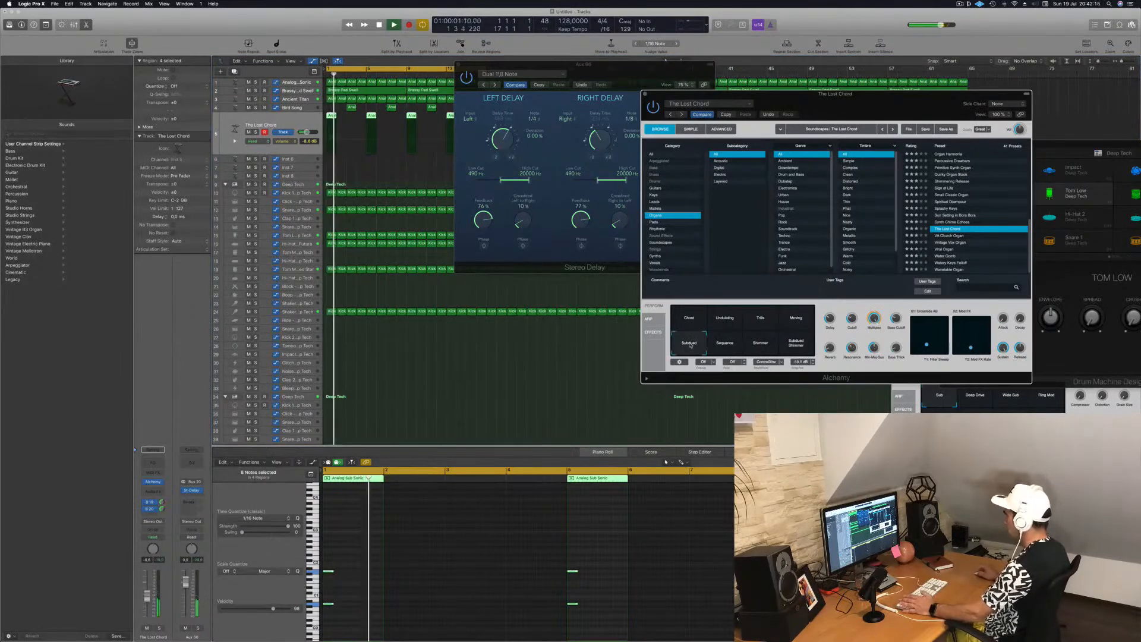
pyautogui.click(724, 344)
pyautogui.press('space')
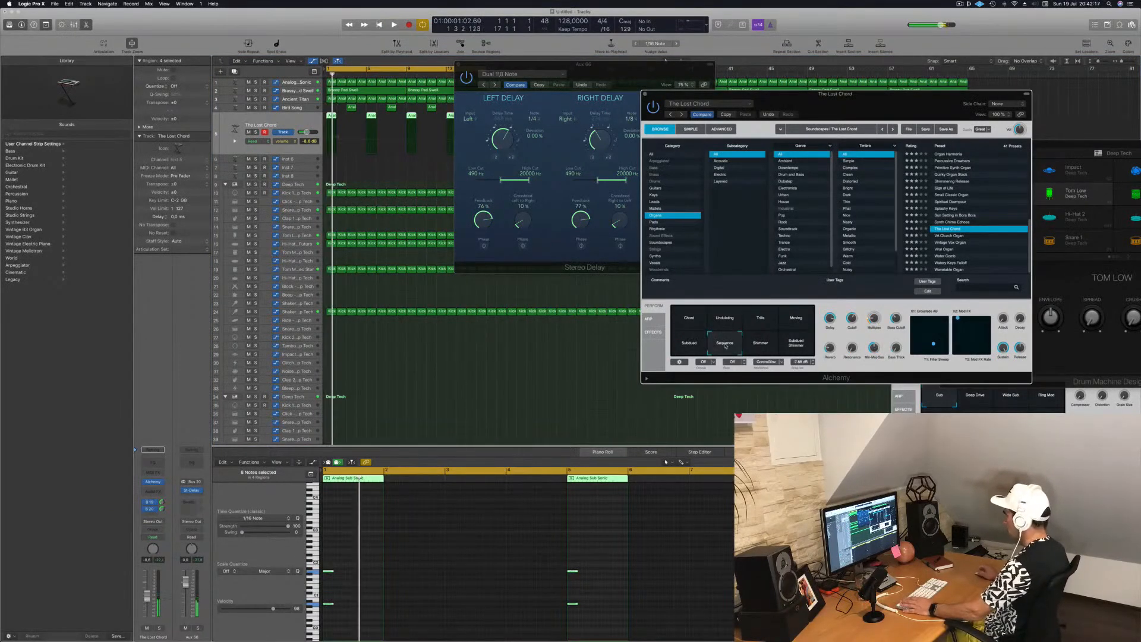
pyautogui.click(759, 346)
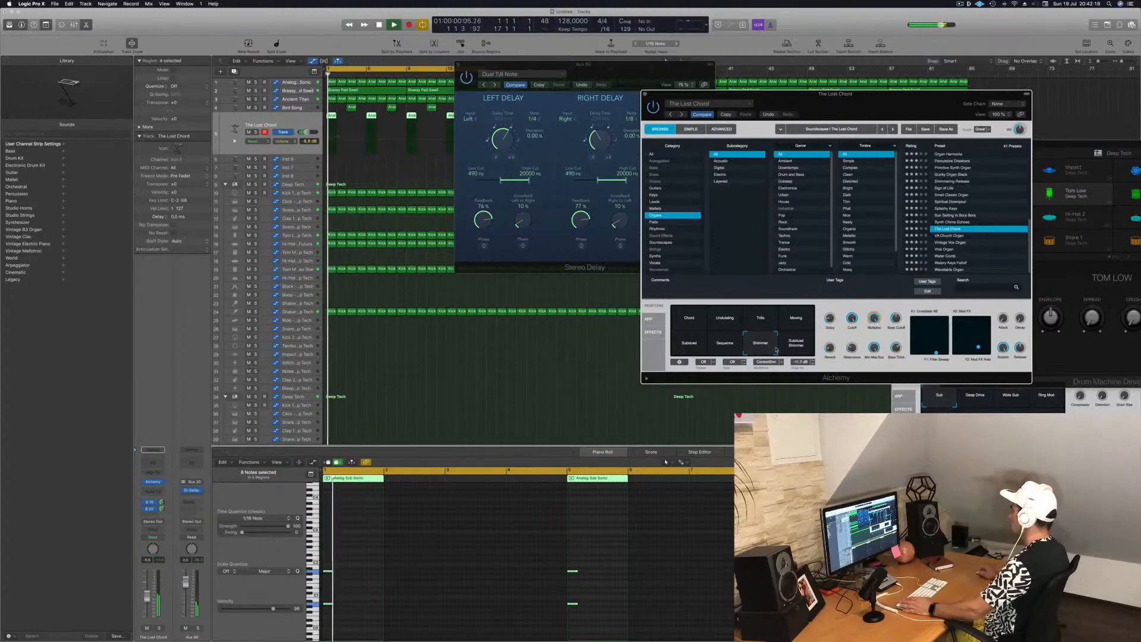
pyautogui.click(796, 347)
pyautogui.press('space')
pyautogui.click(806, 322)
pyautogui.press('space')
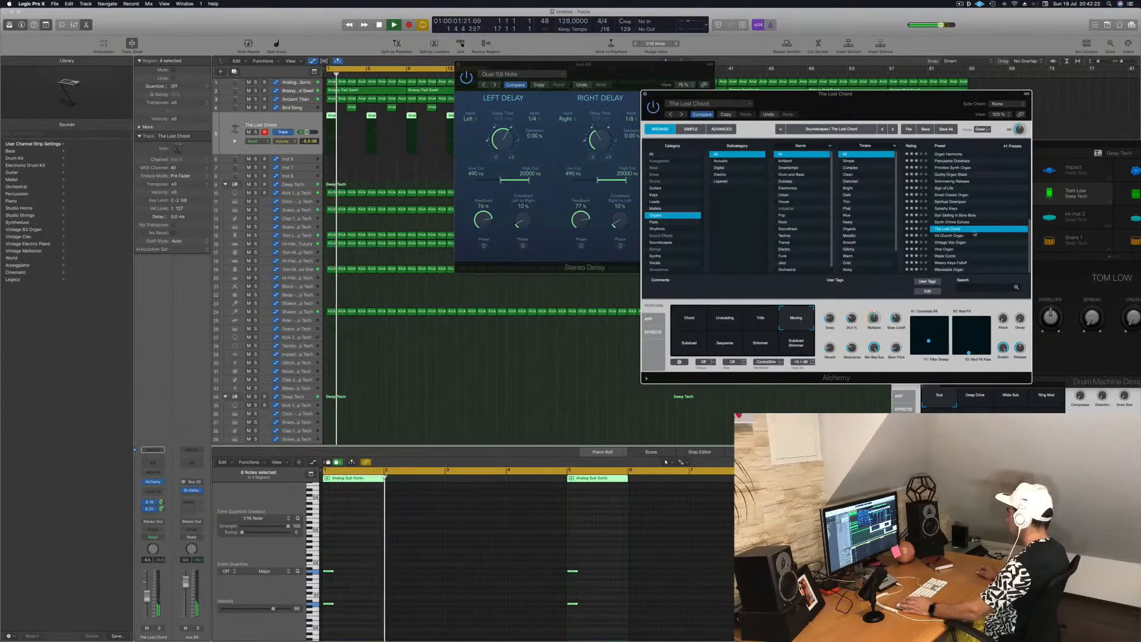
# Try the Vintage Vox Organ, Viral Organ, Water Comb and Chill Organ presets in Alchemy during playback
pyautogui.click(953, 243)
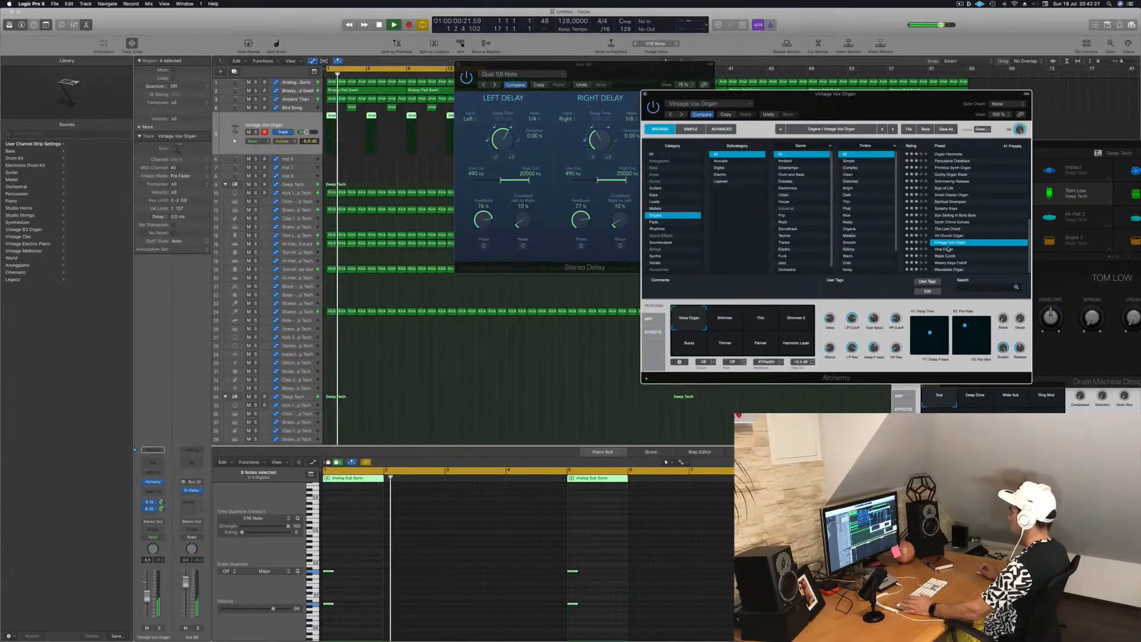
pyautogui.click(949, 249)
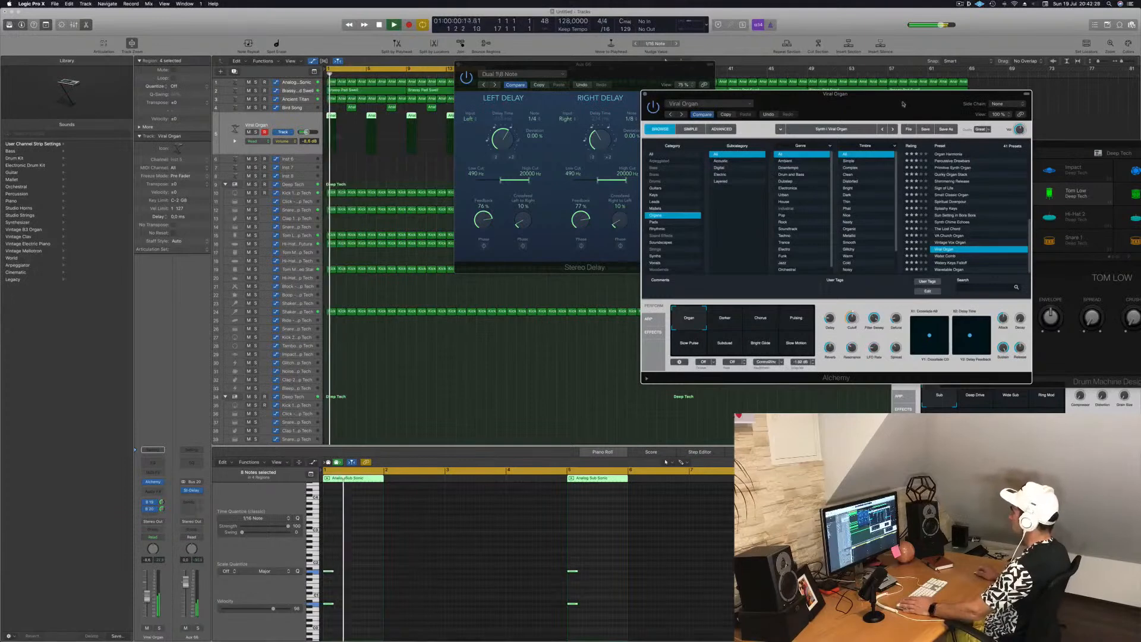
pyautogui.moveTo(903, 104); pyautogui.dragTo(829, 75)
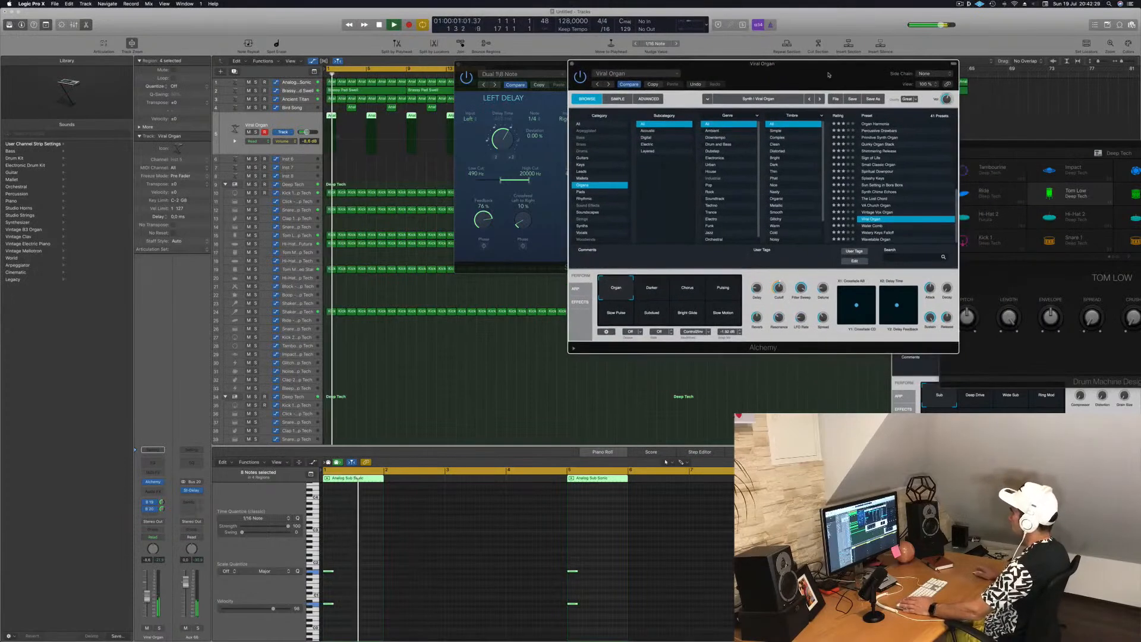
pyautogui.click(872, 226)
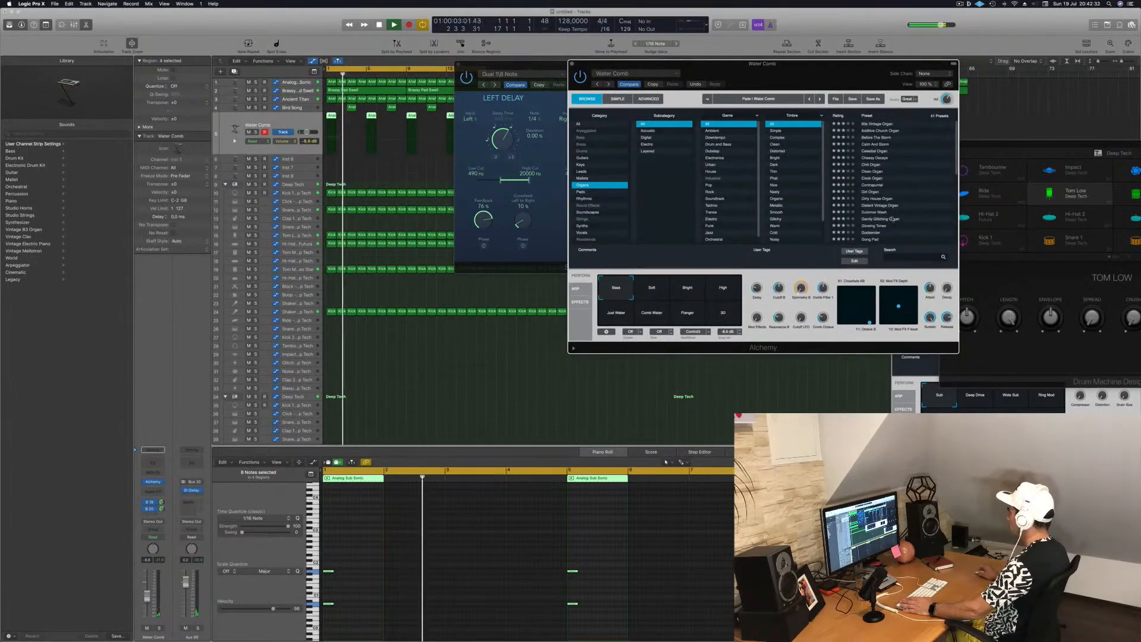
pyautogui.click(871, 166)
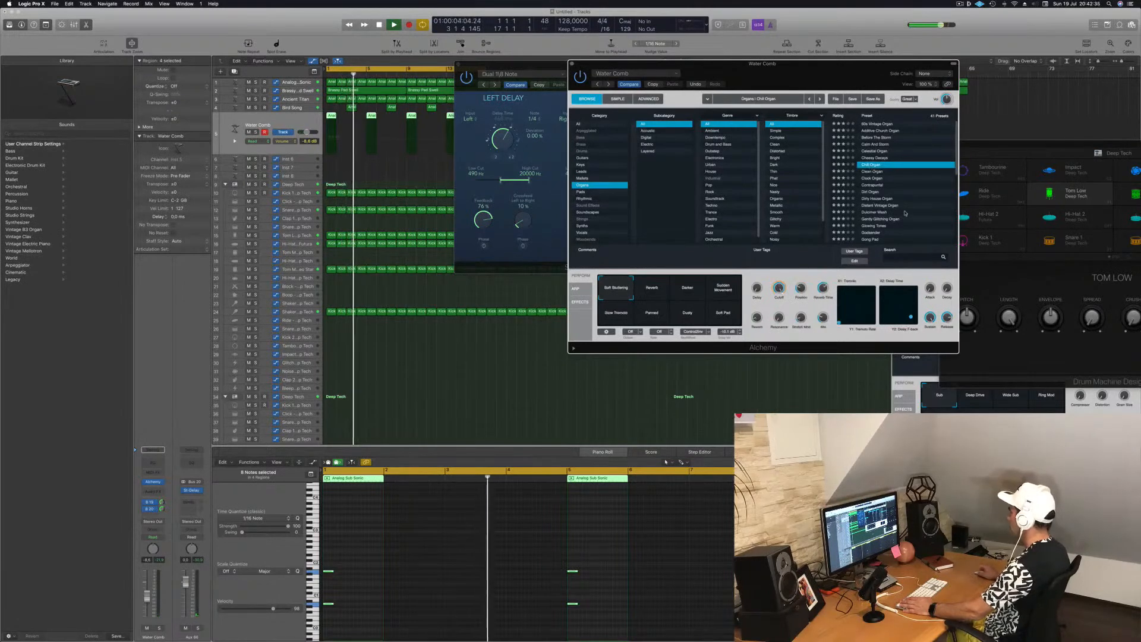
pyautogui.scroll(-6, 911, 222)
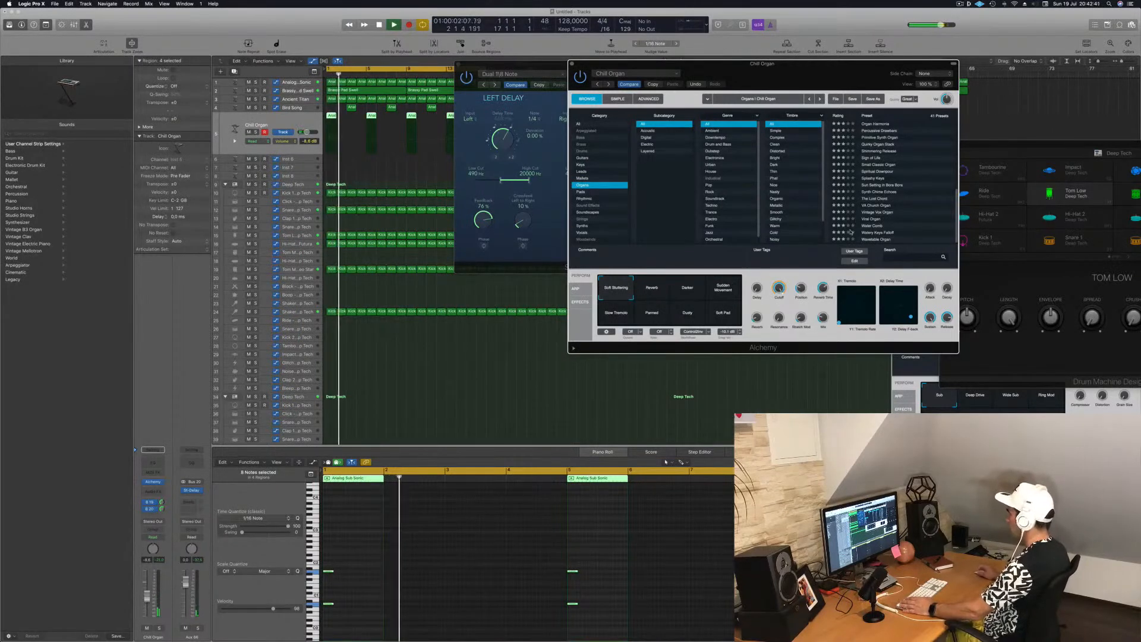
# Compare Water Comb with Chill Organ by undoing and redoing the Alchemy preset change, ending on Chill Organ
pyautogui.click(695, 85)
pyautogui.press('space')
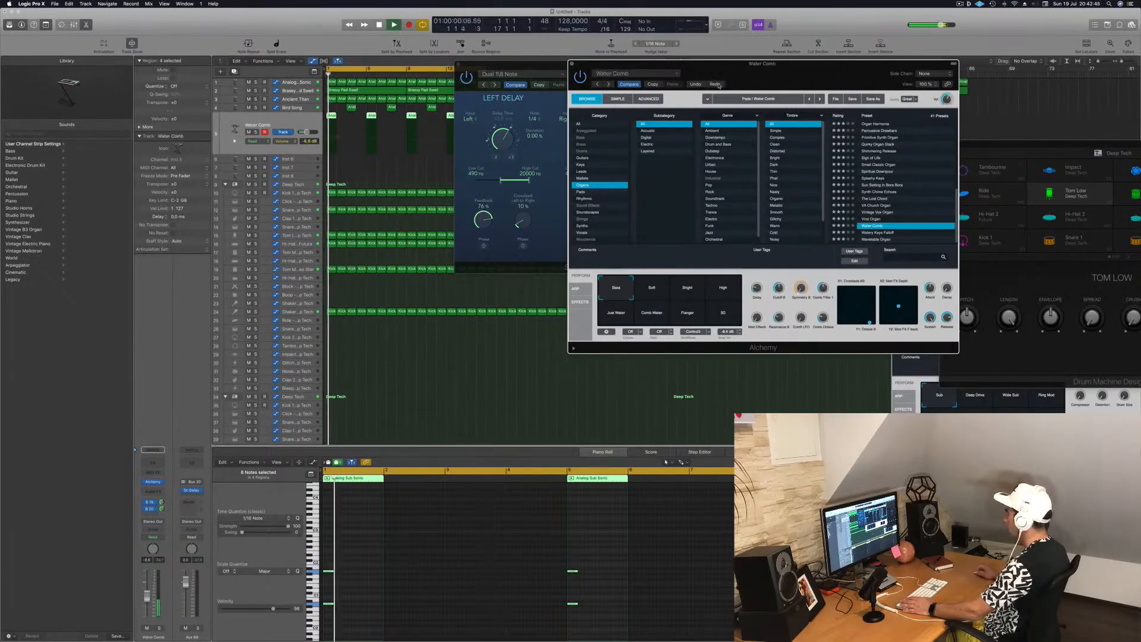
pyautogui.click(715, 84)
pyautogui.press('space')
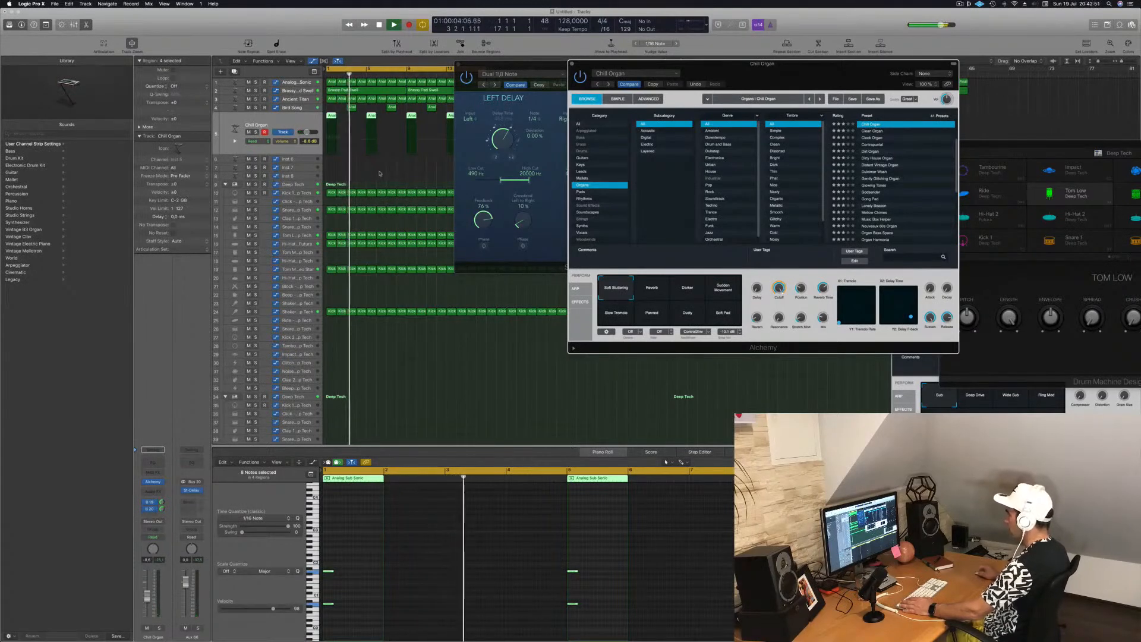
# Raise the Chill Organ track's volume to about -2.9 dB and transpose all its chord notes up an octave
pyautogui.moveTo(787, 66); pyautogui.dragTo(895, 82)
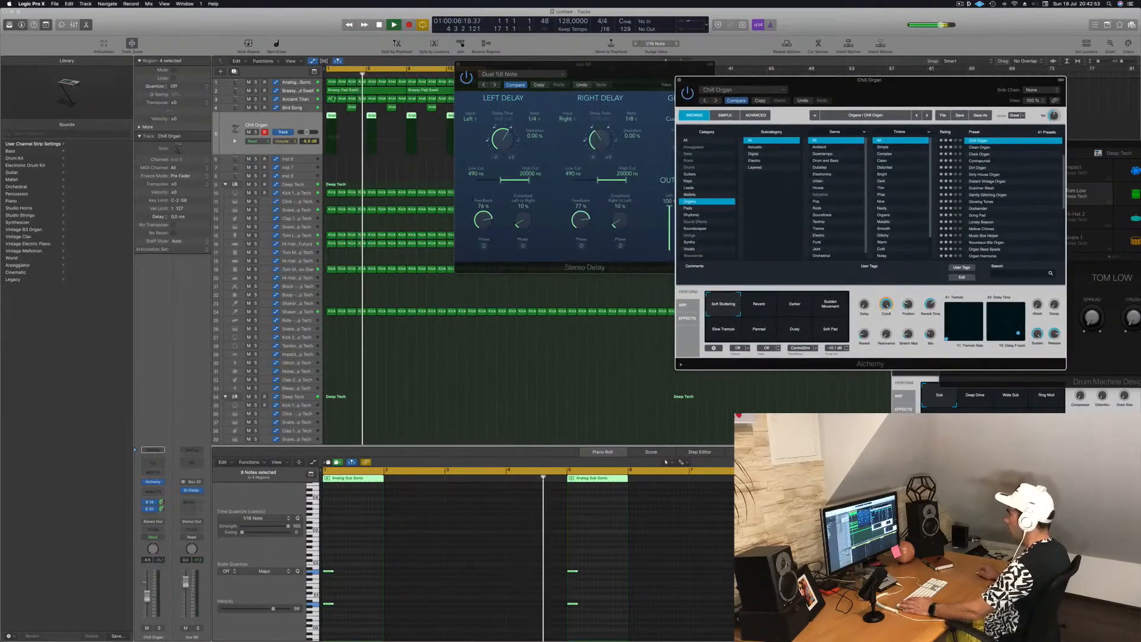
pyautogui.click(153, 482)
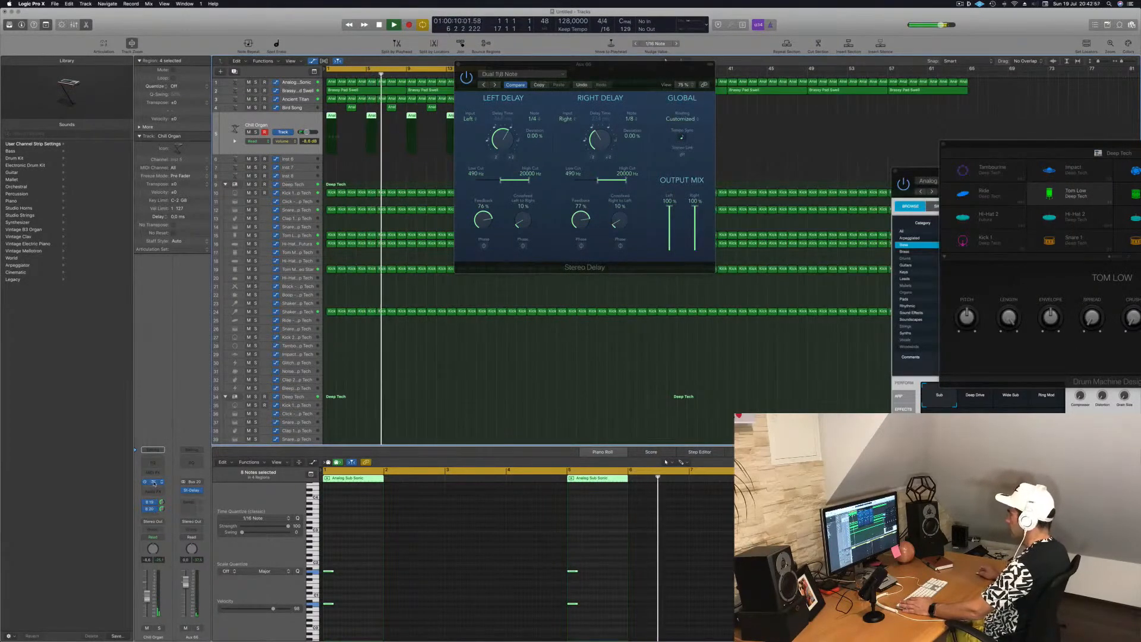
pyautogui.click(153, 482)
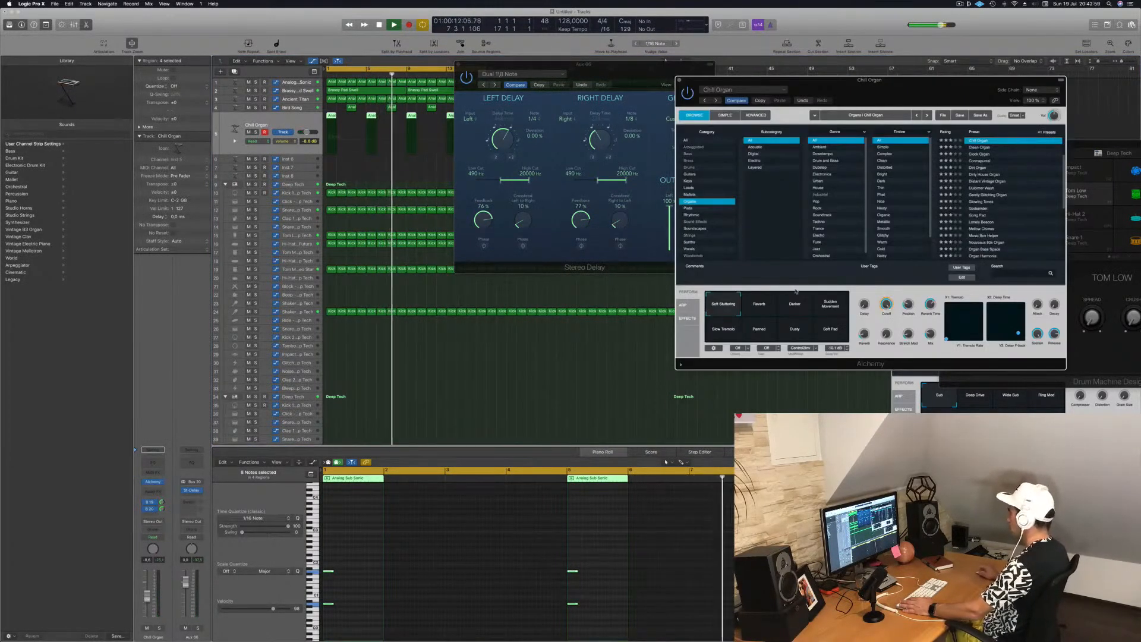
pyautogui.press('space')
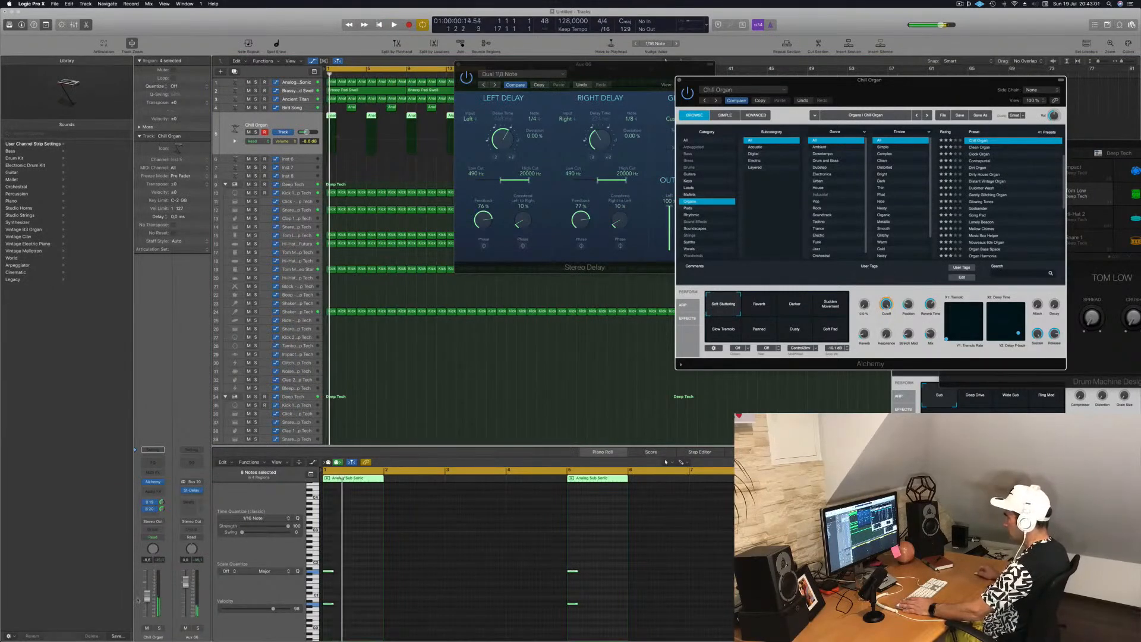
pyautogui.moveTo(147, 594); pyautogui.dragTo(148, 584)
pyautogui.click(357, 578)
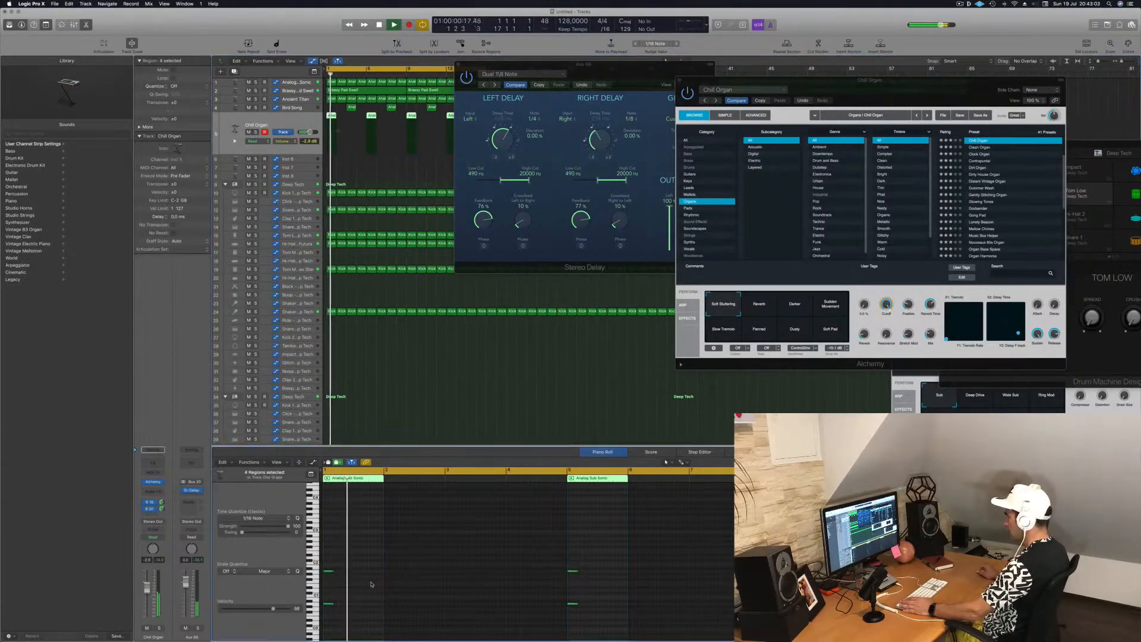
pyautogui.press('space')
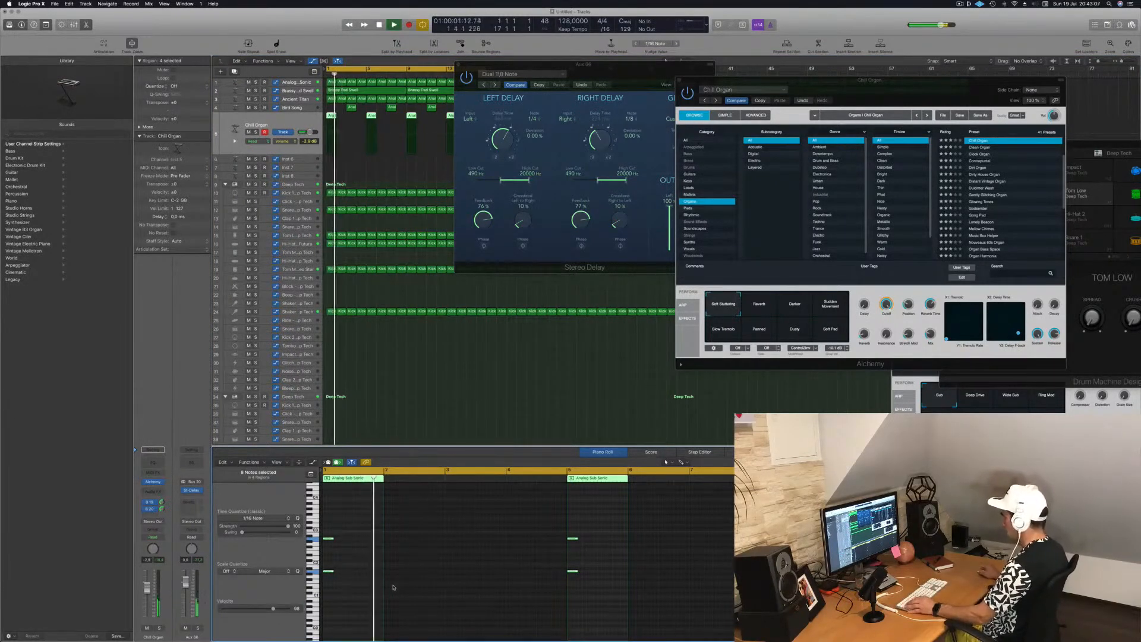
pyautogui.press('space')
# Audition Chill Organ's Reverb, Darker and Sudden Movement snapshots and try the Contrapuntal preset
pyautogui.click(772, 305)
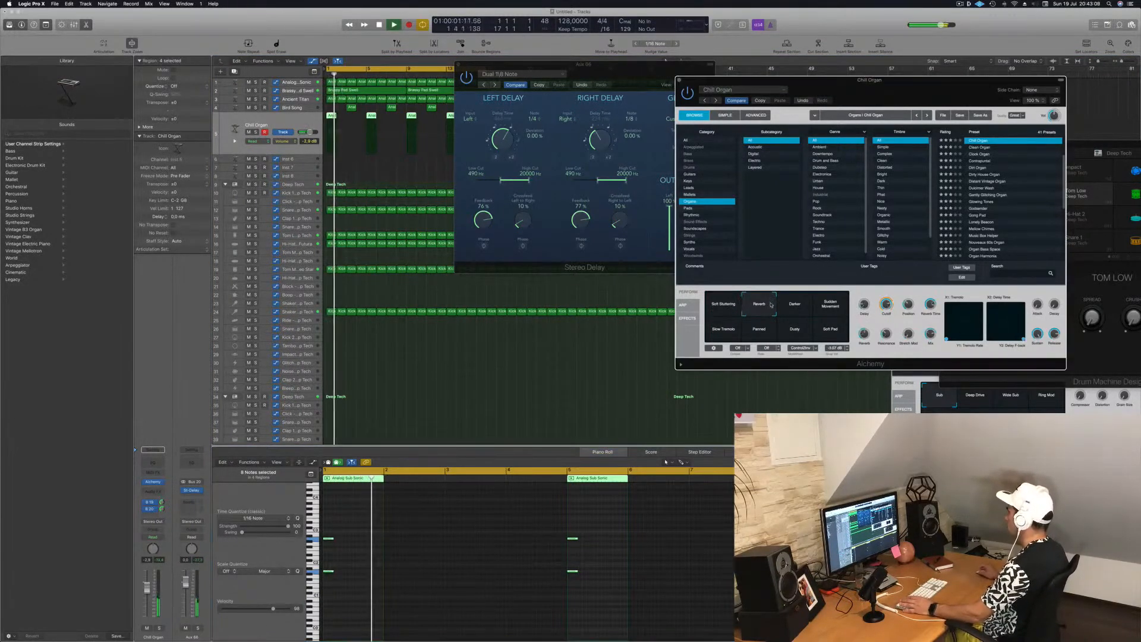
pyautogui.click(807, 306)
pyautogui.click(832, 306)
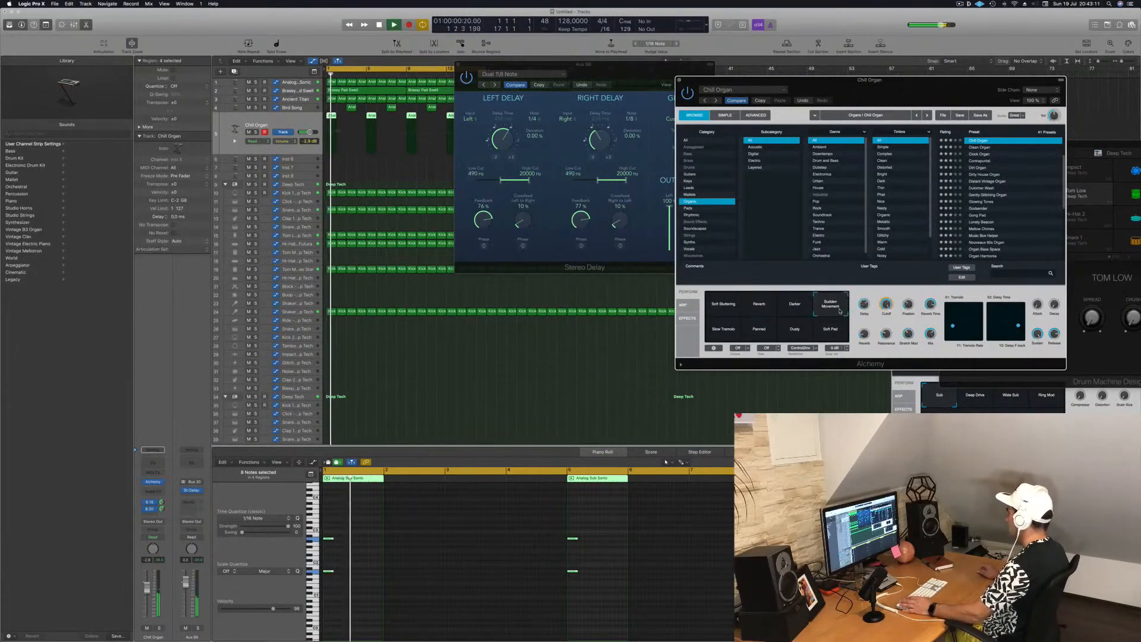
pyautogui.click(979, 162)
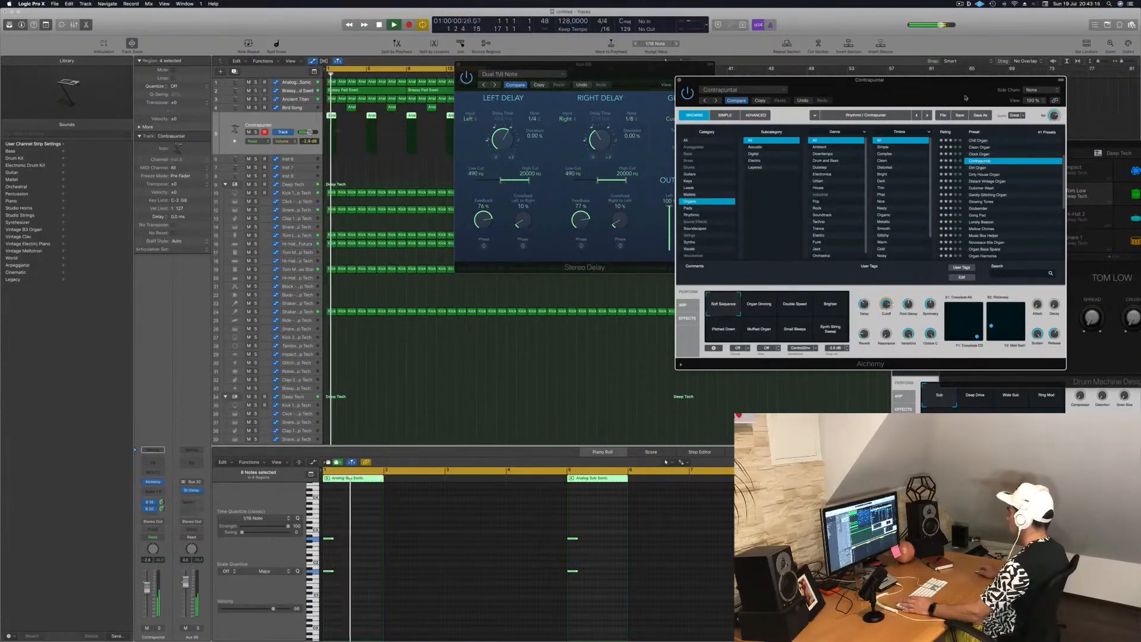
pyautogui.moveTo(965, 98); pyautogui.dragTo(910, 109)
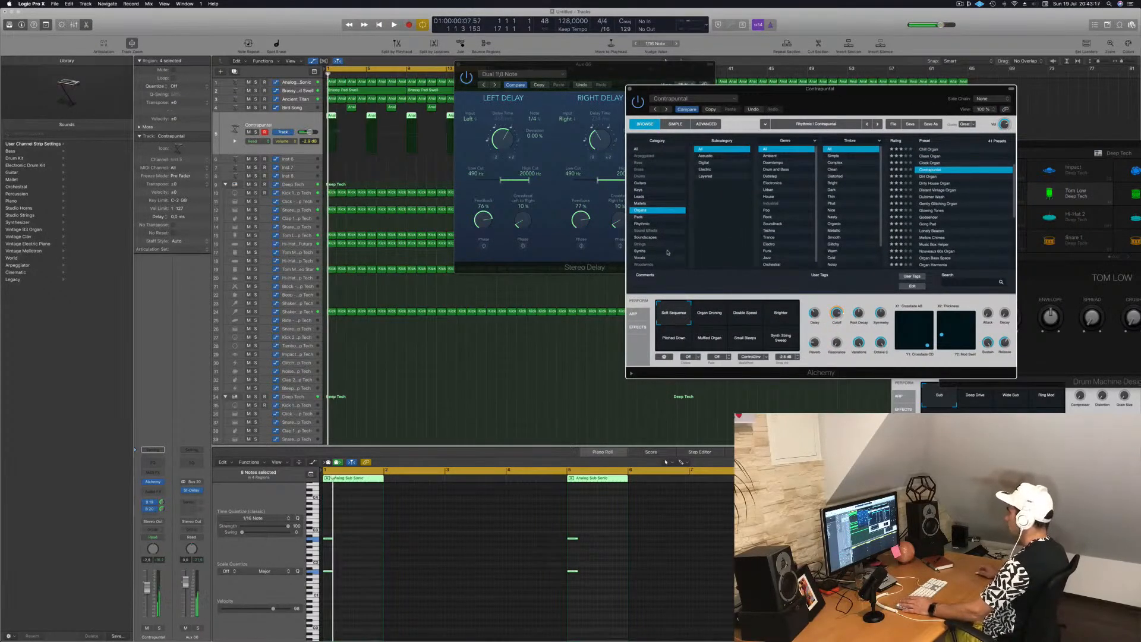
# Load the Amped Up Epic Synth preset from Alchemy's Synths category and lower the track's volume to -17.0 dB
pyautogui.click(642, 252)
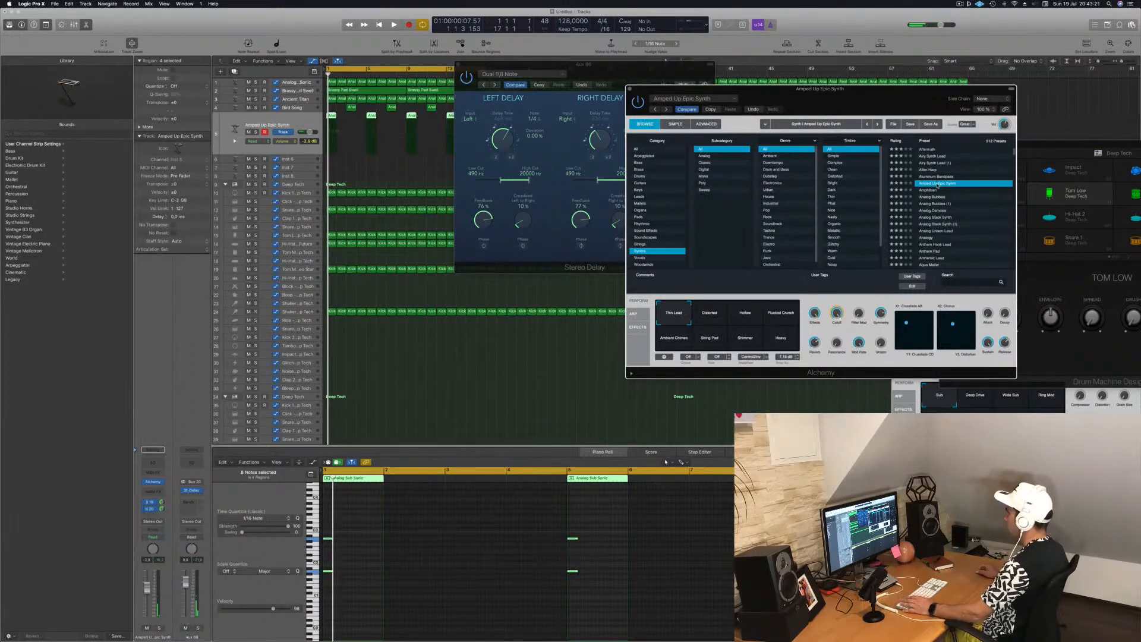
pyautogui.moveTo(912, 104); pyautogui.dragTo(898, 100)
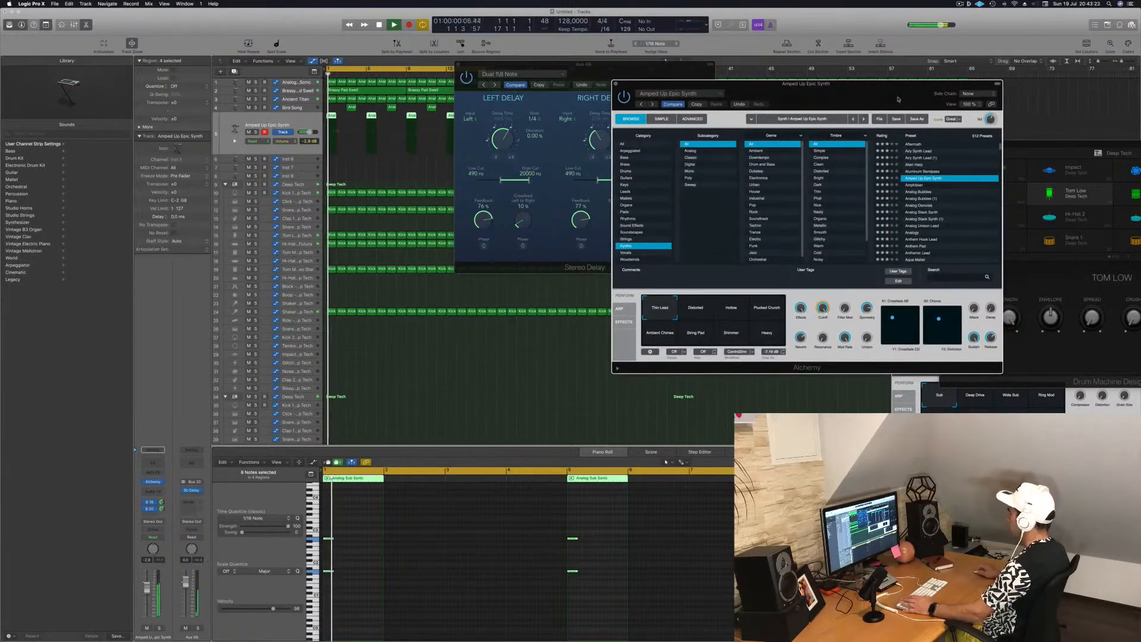
pyautogui.moveTo(148, 601); pyautogui.dragTo(146, 614)
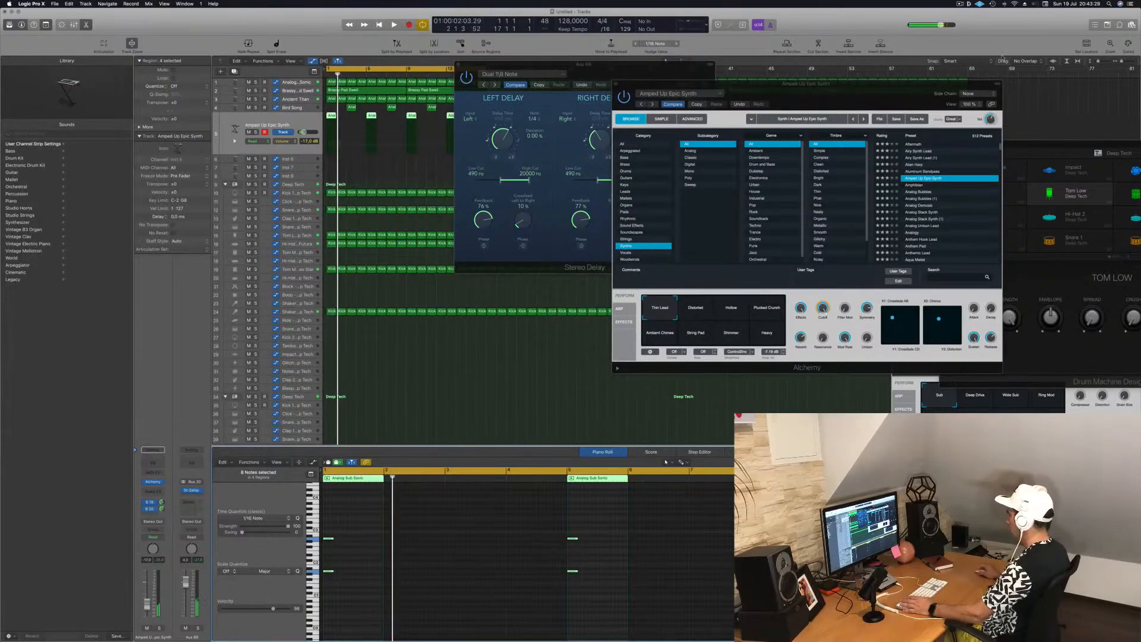
pyautogui.press('space')
pyautogui.moveTo(917, 93); pyautogui.dragTo(848, 121)
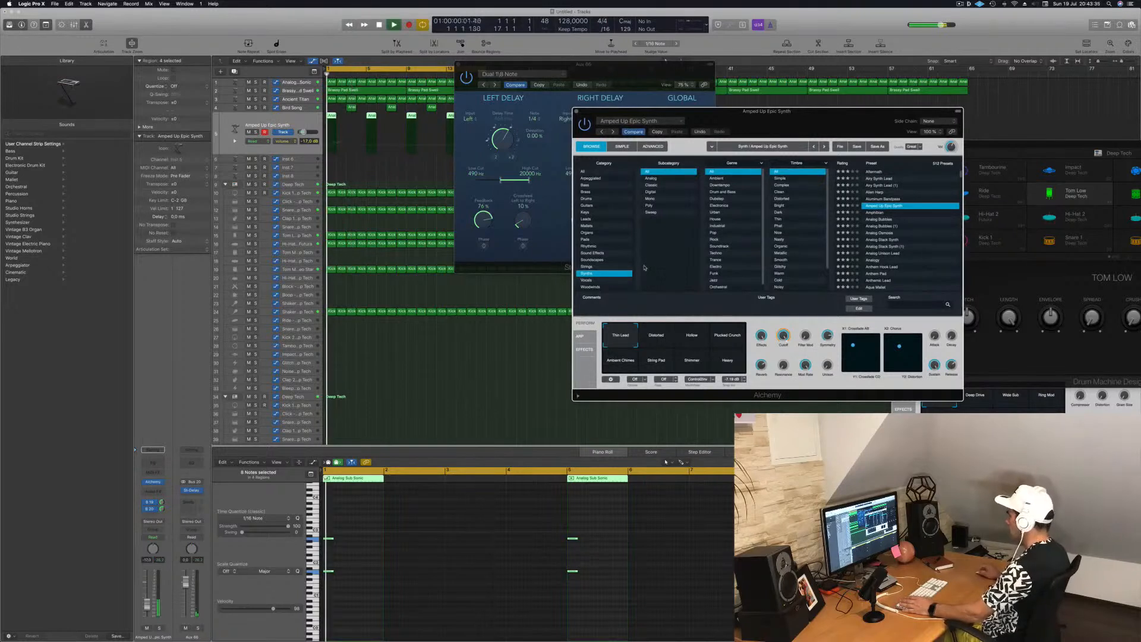
# Audition the Amped Up Epic Synth snapshots from Thin Lead to Heavy in Alchemy and settle on Heavy
pyautogui.click(654, 339)
pyautogui.click(691, 339)
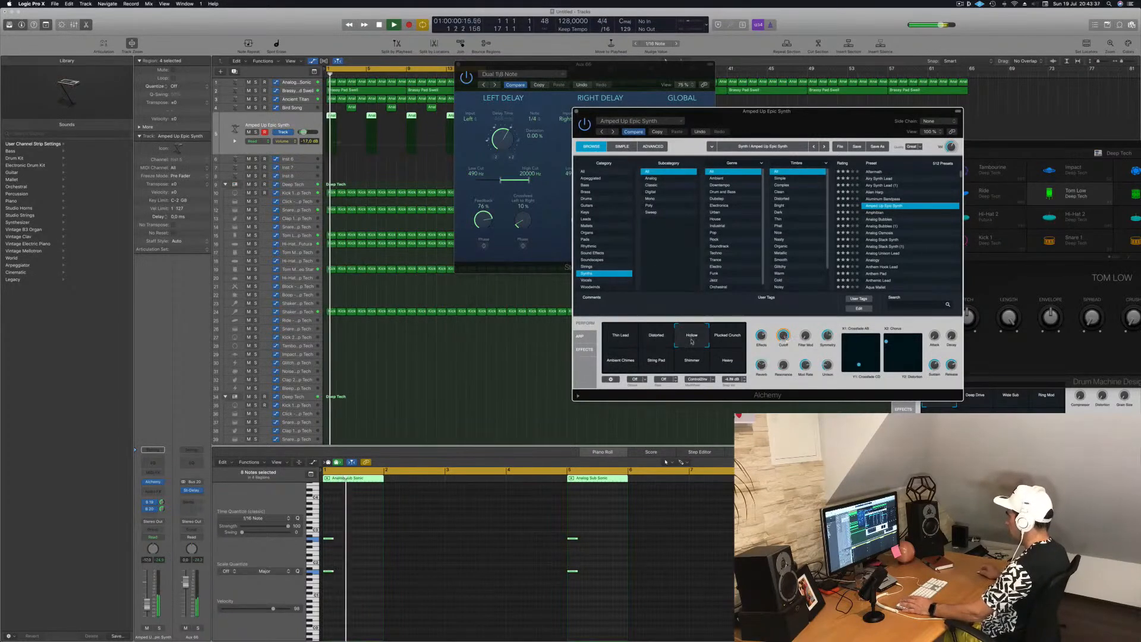
pyautogui.click(728, 338)
pyautogui.click(618, 363)
pyautogui.click(657, 363)
pyautogui.click(694, 363)
pyautogui.click(730, 364)
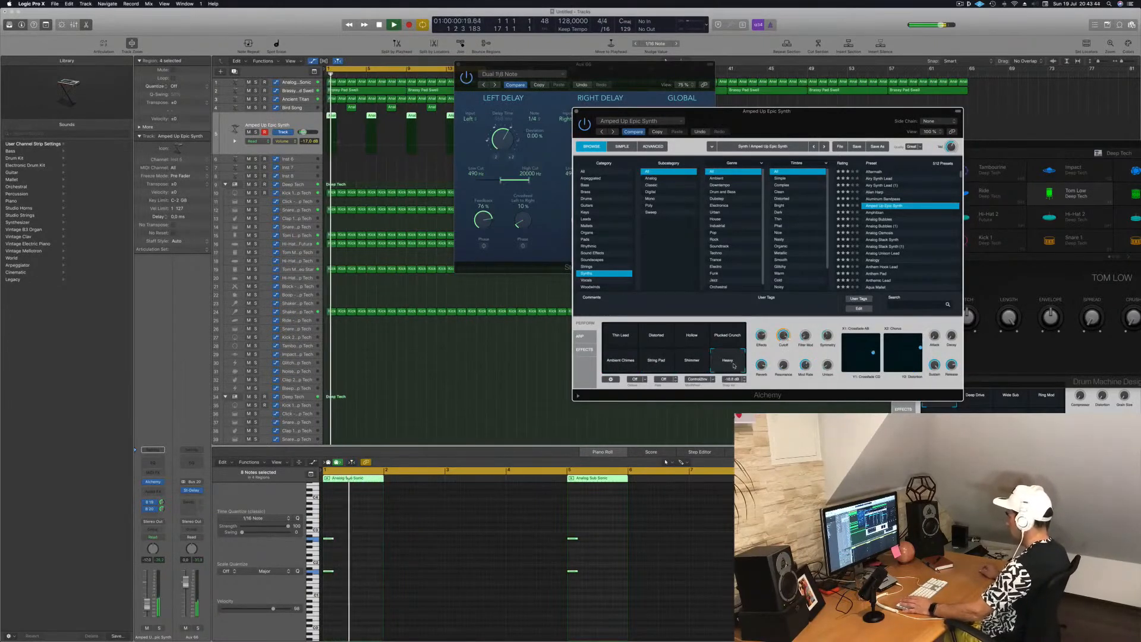
pyautogui.click(619, 339)
pyautogui.click(722, 363)
# Move the Alchemy window aside and lower the Amped Up Epic Synth track's volume while checking it in playback
pyautogui.press('space')
pyautogui.moveTo(807, 133); pyautogui.dragTo(919, 99)
pyautogui.press('space')
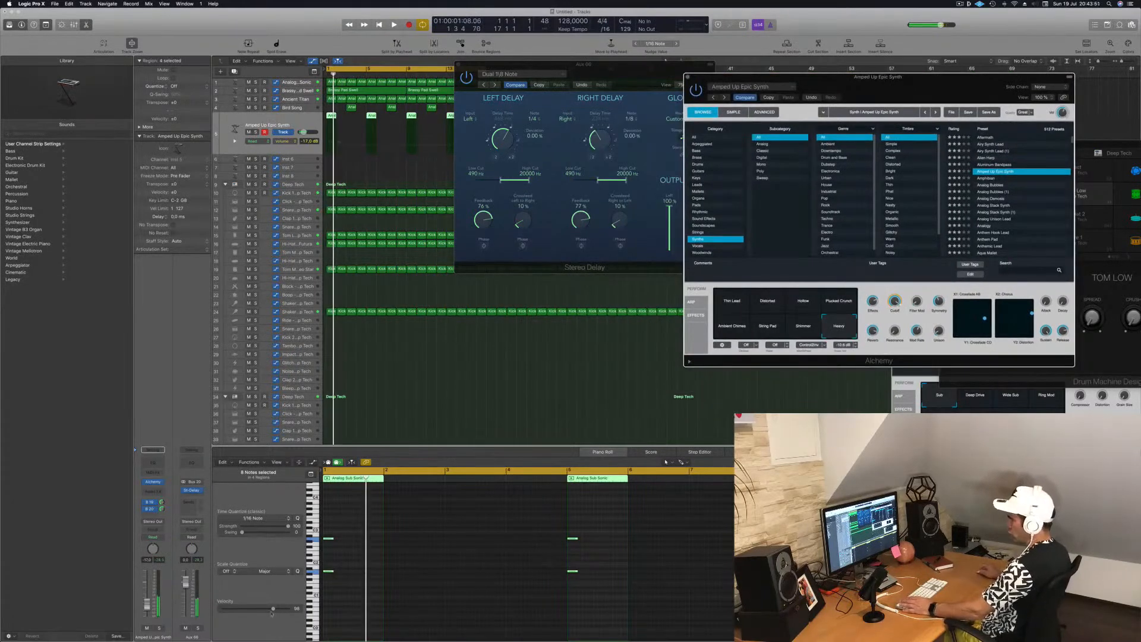
pyautogui.moveTo(147, 604); pyautogui.dragTo(147, 609)
pyautogui.press('space')
# Add a Channel EQ with a 142 Hz low cut to the Amped Up Epic Synth track and reduce its volume further
pyautogui.click(156, 463)
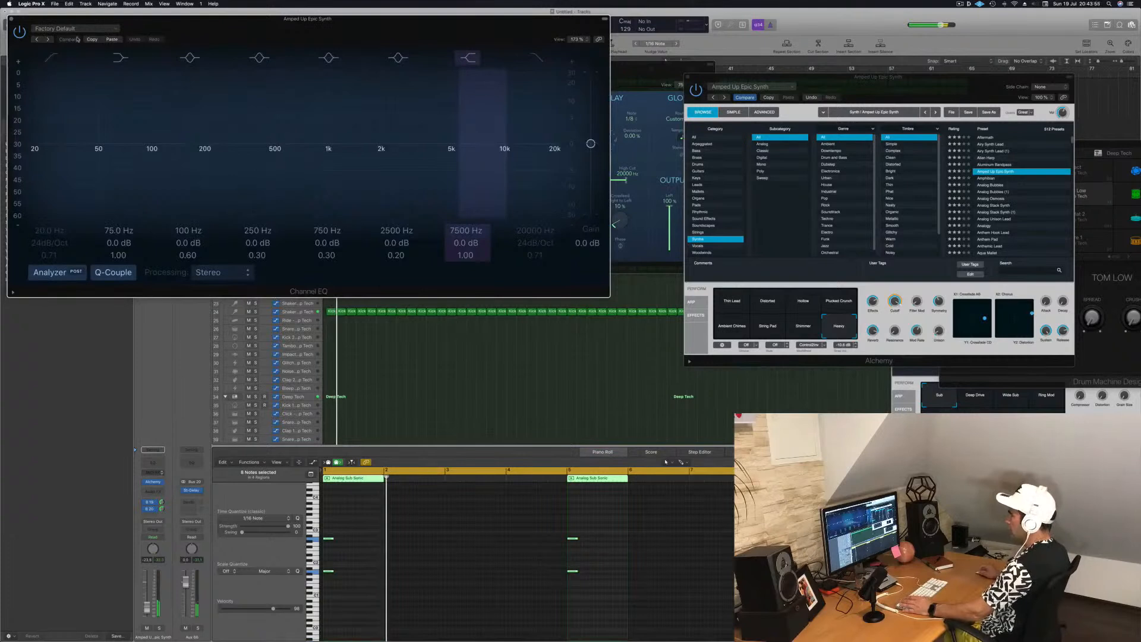
pyautogui.click(51, 58)
pyautogui.moveTo(37, 155); pyautogui.dragTo(228, 136)
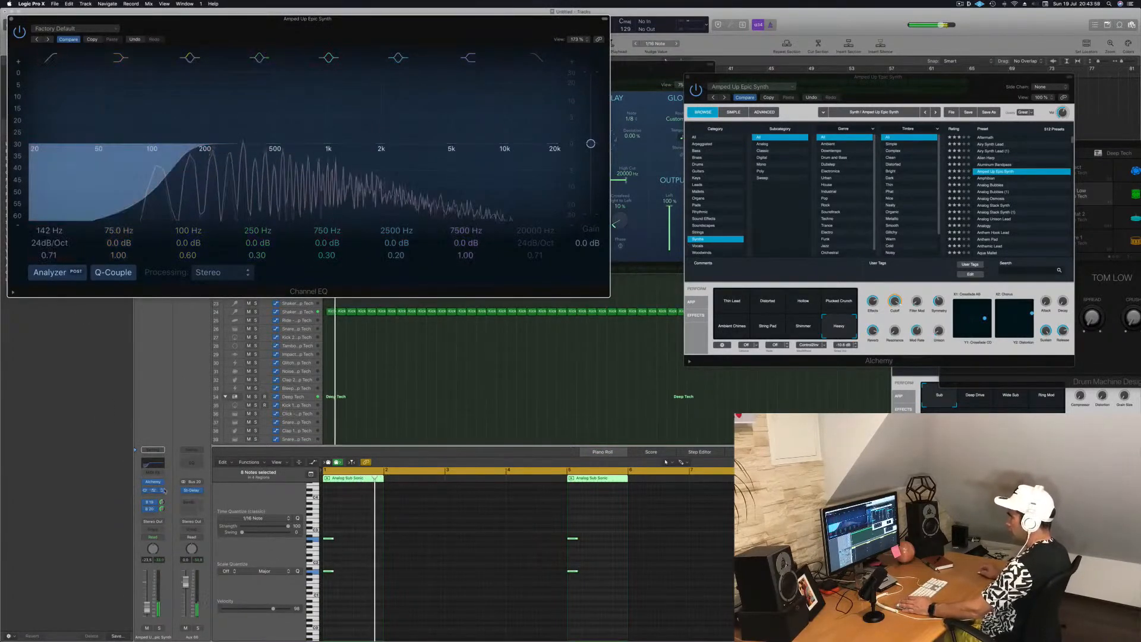
pyautogui.moveTo(146, 608); pyautogui.dragTo(148, 612)
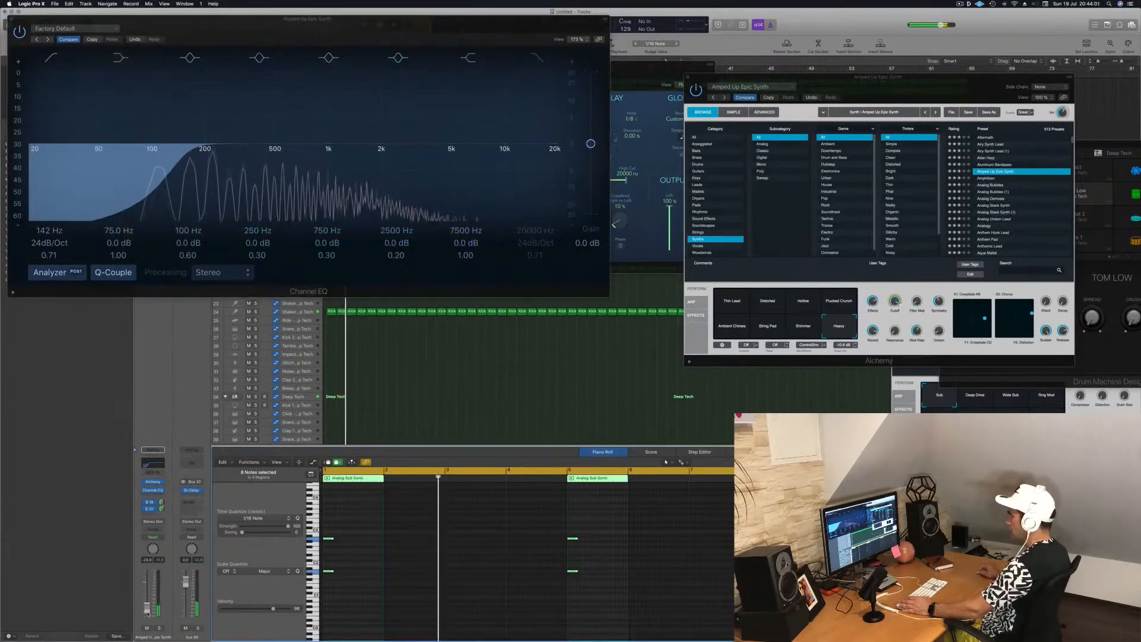
# Close the Channel EQ, Amped Up Epic Synth Alchemy and Stereo Delay windows to clear the arrangement
pyautogui.click(7, 24)
pyautogui.moveTo(893, 92); pyautogui.dragTo(711, 175)
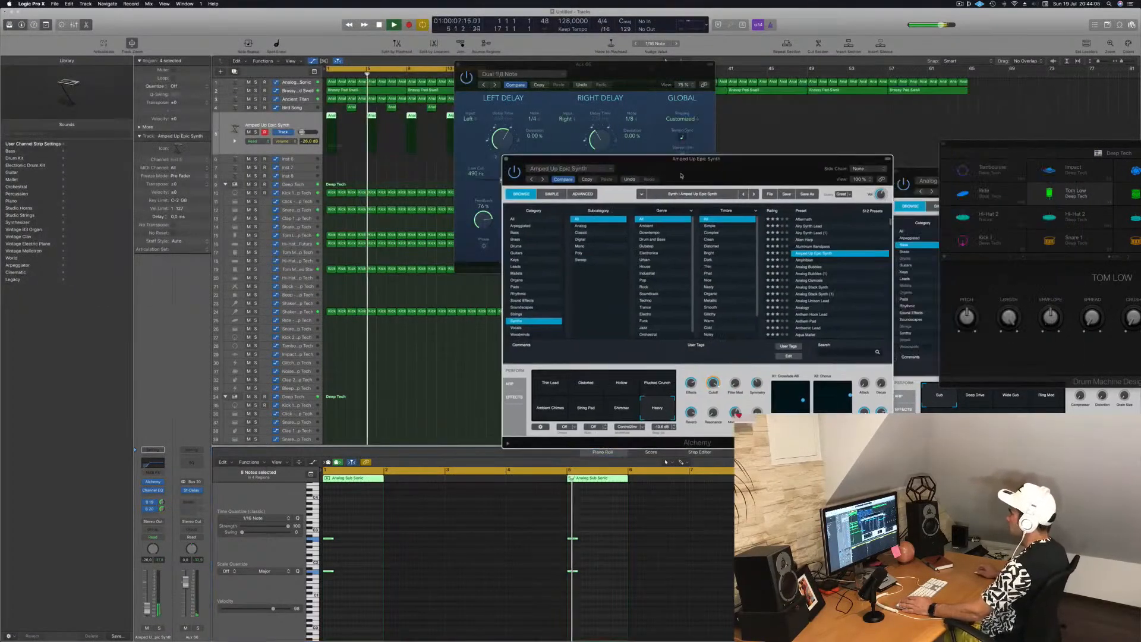
pyautogui.click(507, 159)
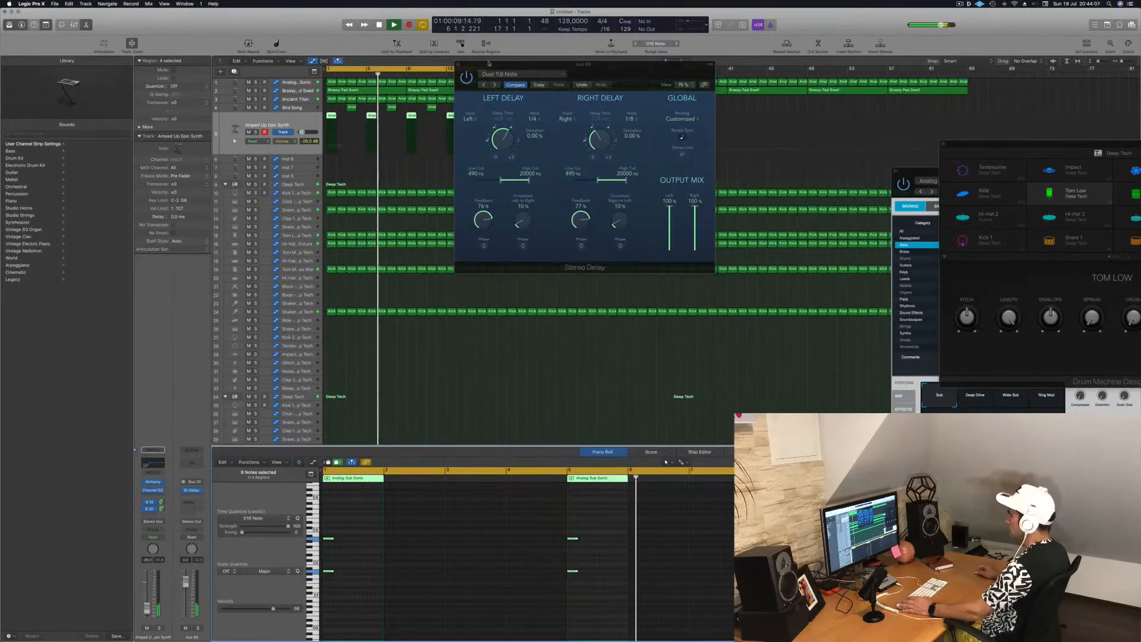
pyautogui.click(459, 64)
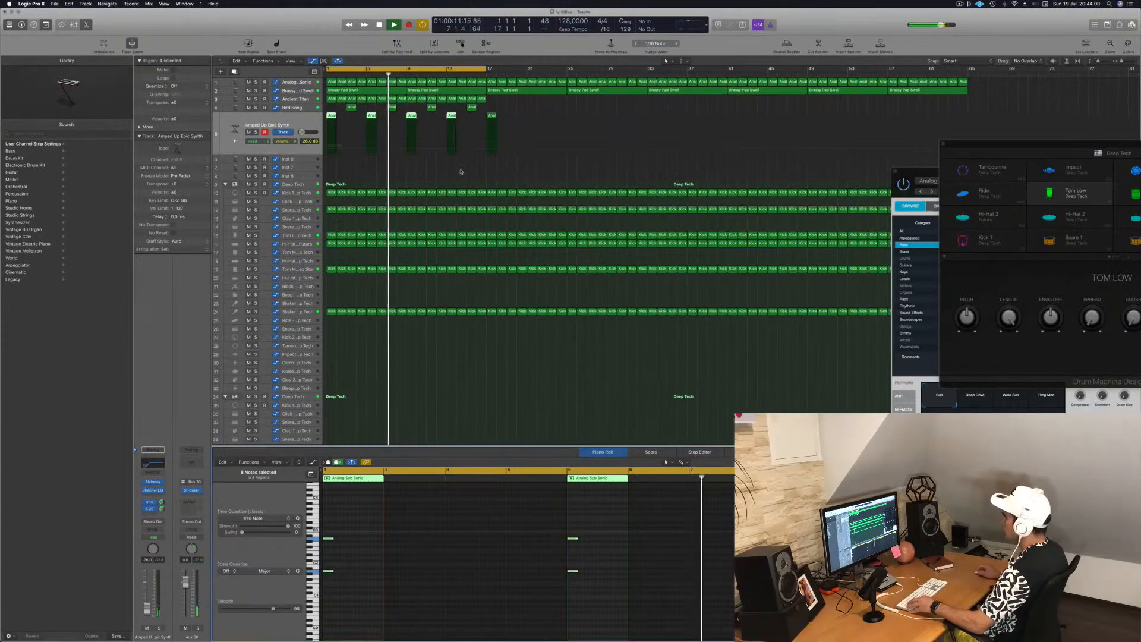
# Delete the extra synth region at bar 17 and copy the Ancient Titan, Bird Song and Amped Up Epic Synth regions from bars 1–16 to bar 17
pyautogui.scroll(1, 455, 170)
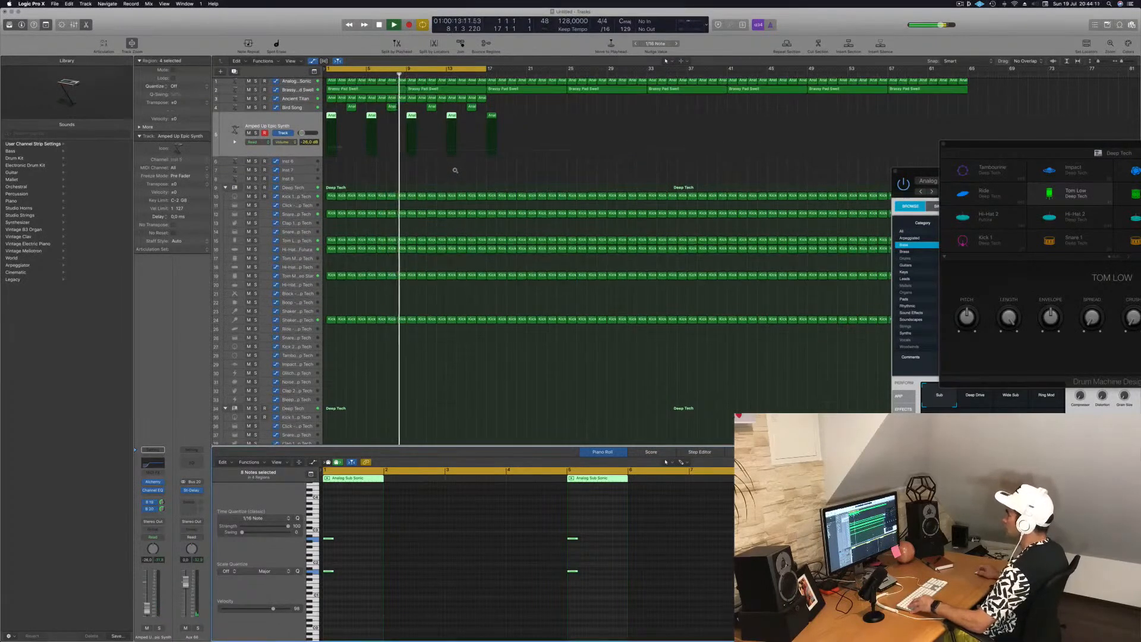
pyautogui.scroll(1, 460, 179)
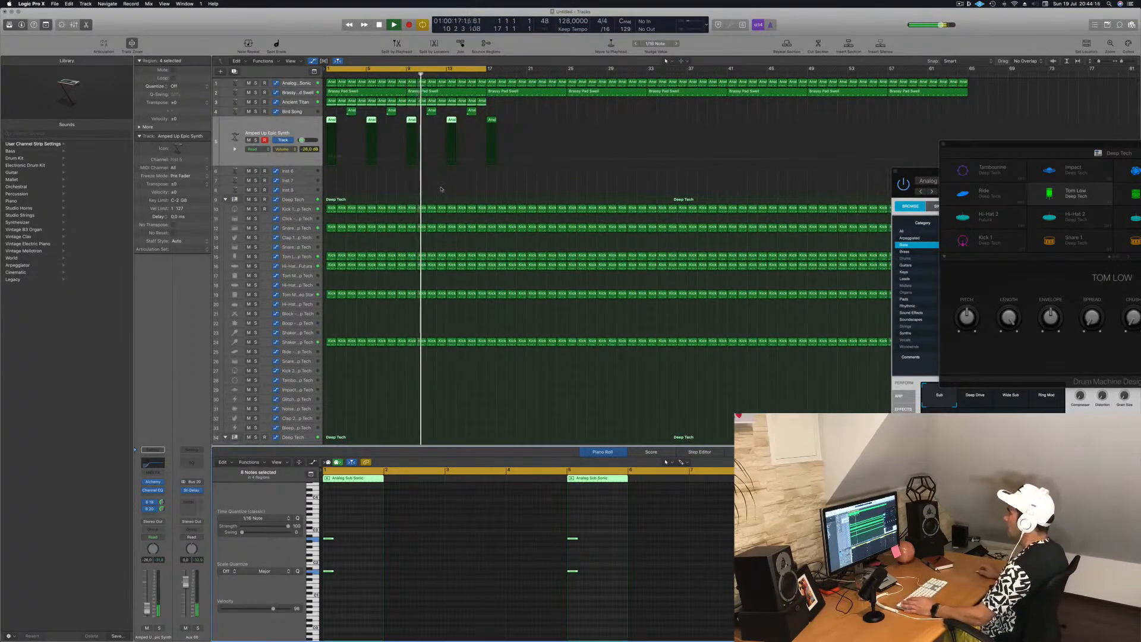
pyautogui.click(493, 122)
pyautogui.press('Delete')
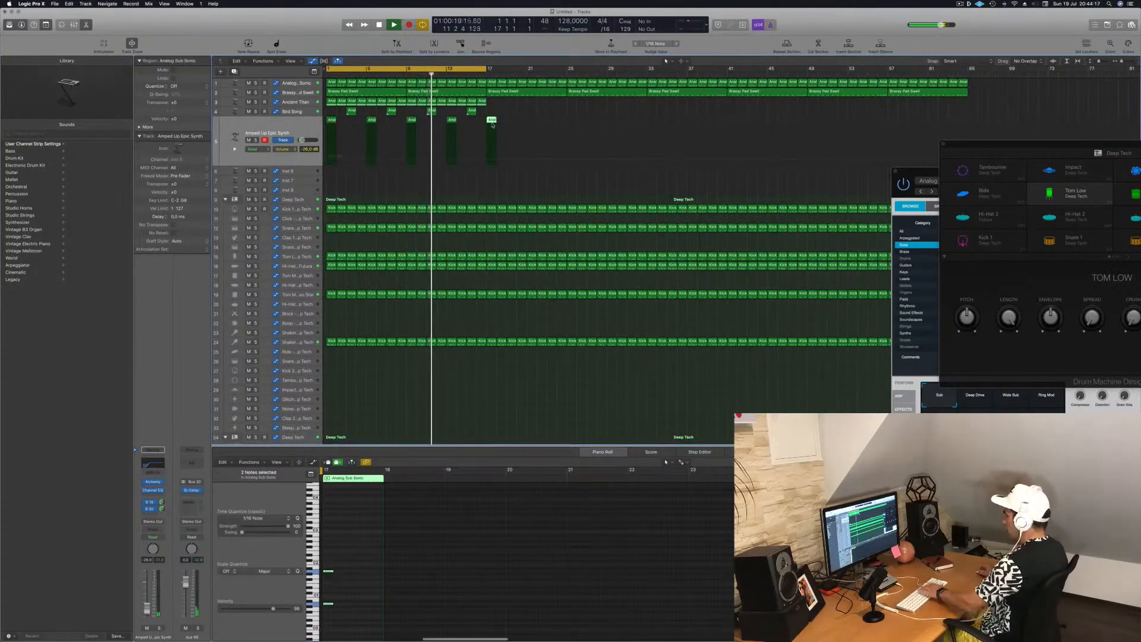
pyautogui.moveTo(493, 105)
pyautogui.mouseDown()
pyautogui.moveTo(325, 126)
pyautogui.moveTo(494, 124)
pyautogui.mouseUp()
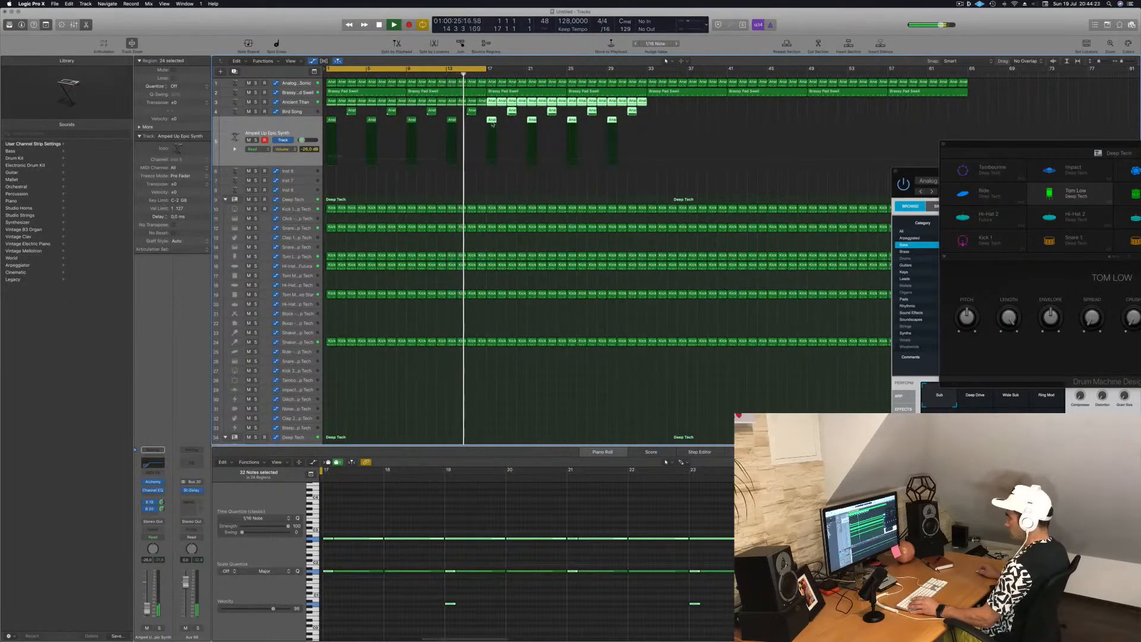
# Copy the Ancient Titan, Bird Song and Amped Up Epic Synth regions from bars 1–32 to start at bar 33
pyautogui.moveTo(661, 99); pyautogui.dragTo(326, 173)
pyautogui.moveTo(337, 102); pyautogui.dragTo(654, 109)
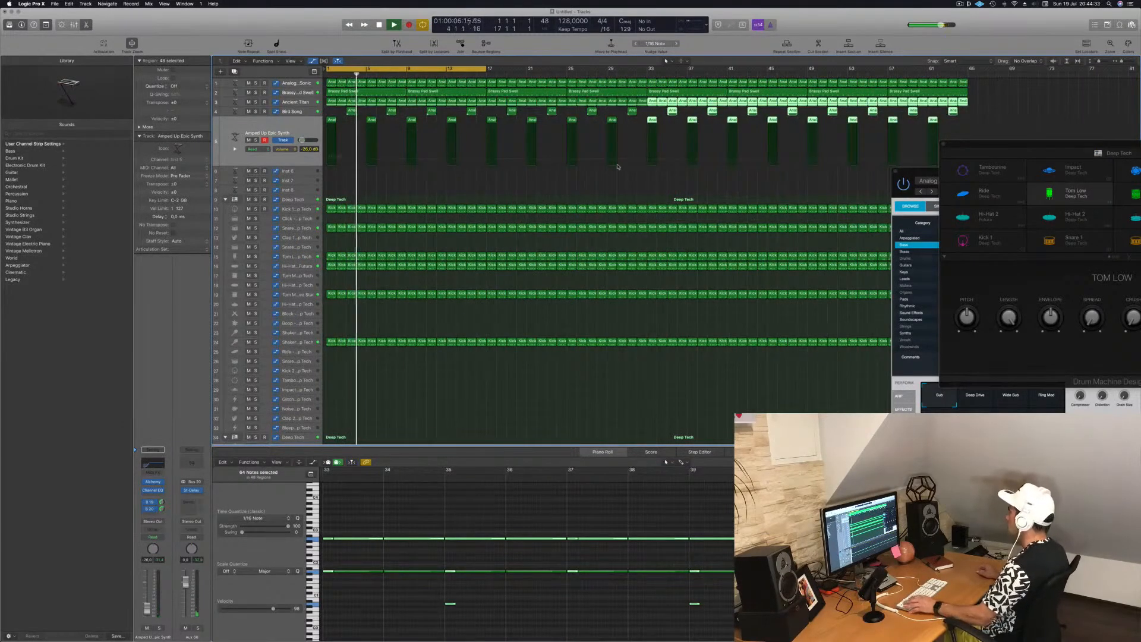
pyautogui.click(525, 181)
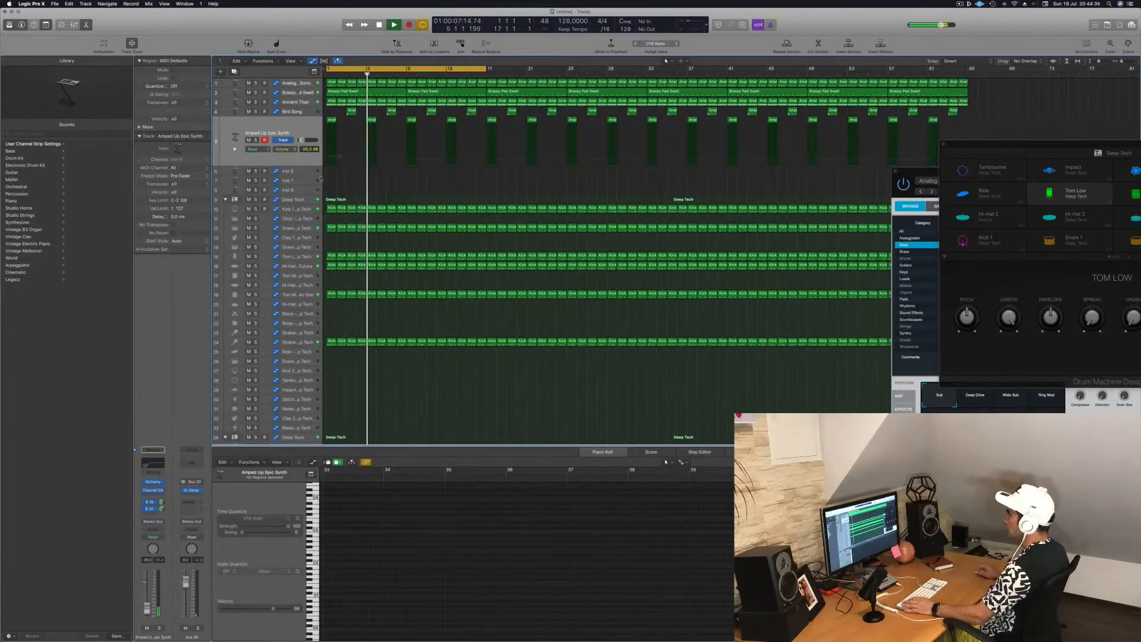
# Select the empty Inst 6 track, open its Alchemy instrument and place the window over the arrangement
pyautogui.click(305, 173)
pyautogui.press('Return')
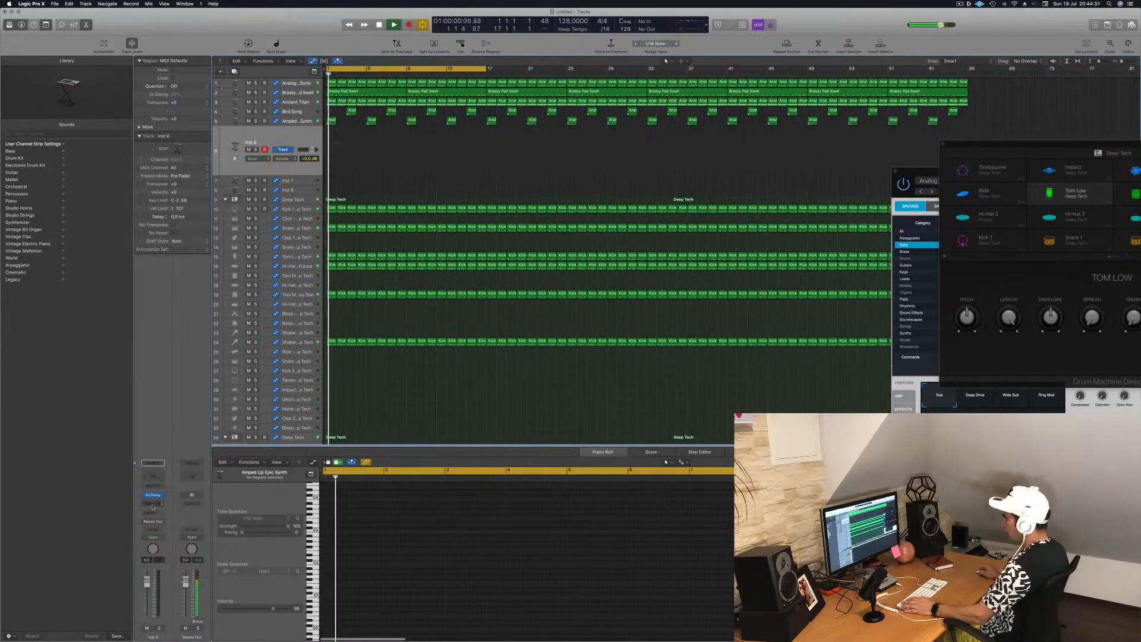
pyautogui.click(153, 495)
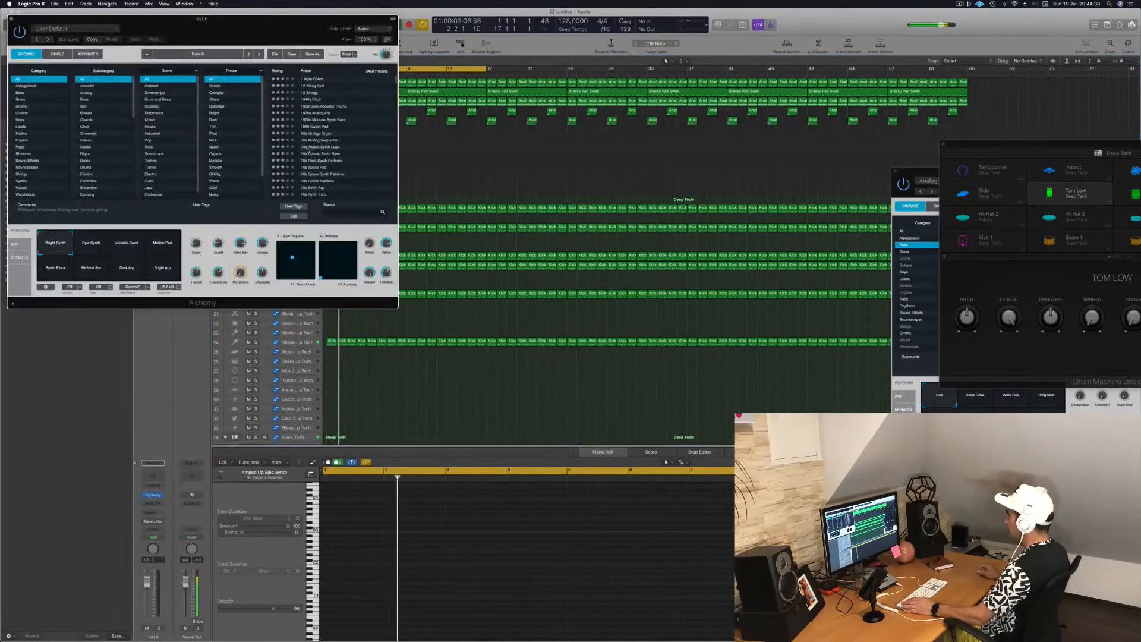
pyautogui.click(959, 4)
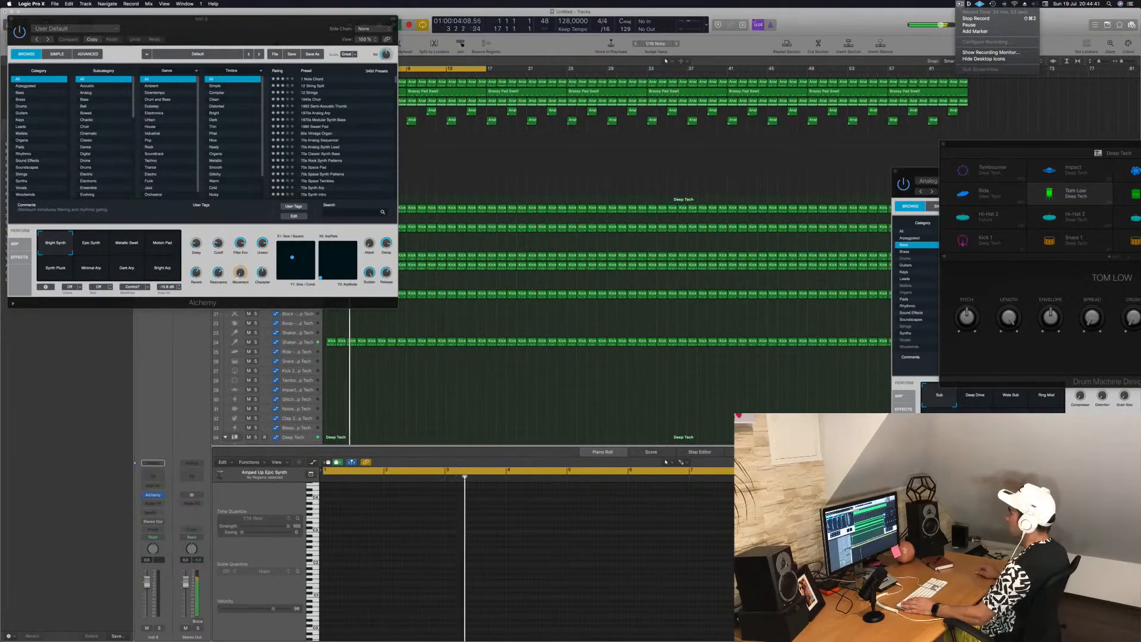
pyautogui.moveTo(290, 26); pyautogui.dragTo(798, 177)
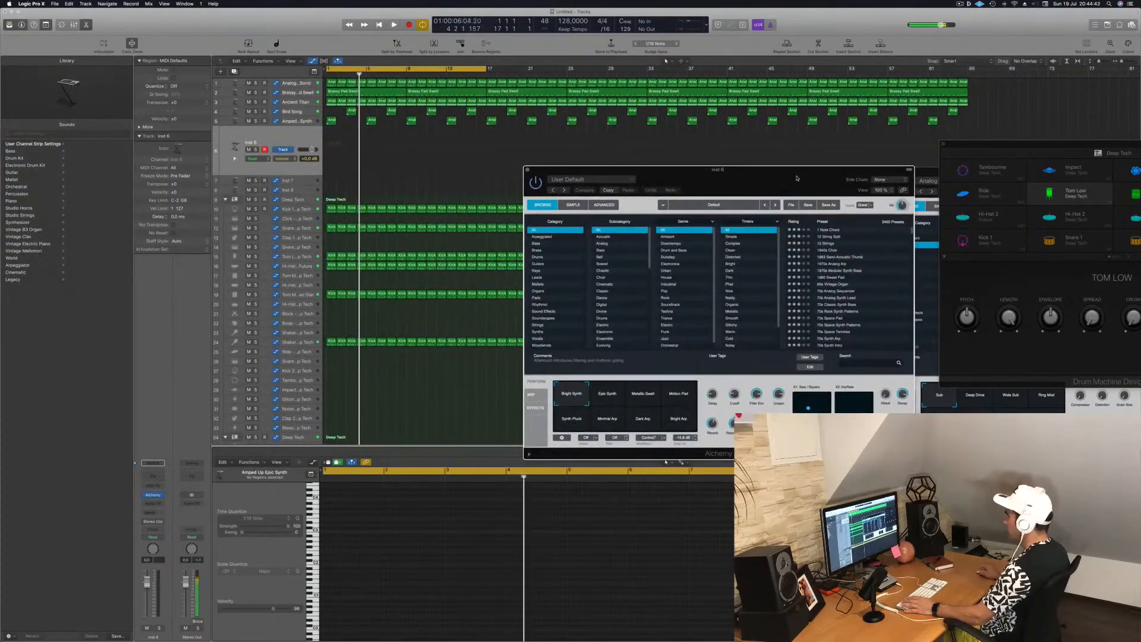
# Add a send to Bus 21 on the Inst 6 track and raise its send level
pyautogui.click(155, 512)
pyautogui.moveTo(169, 526)
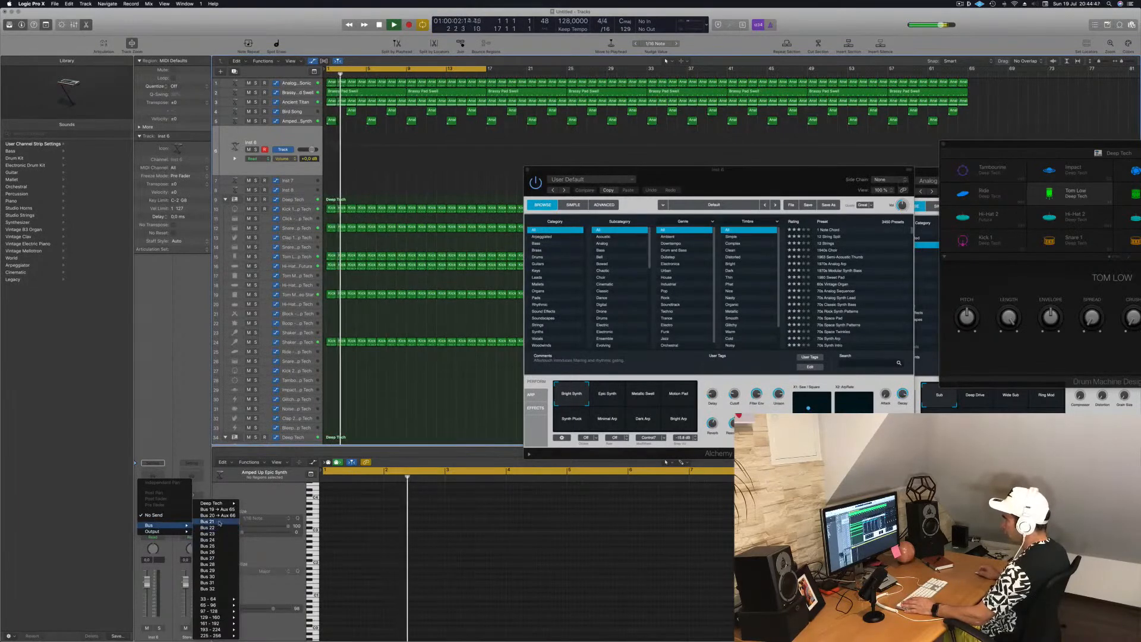
pyautogui.click(220, 522)
pyautogui.press('Return')
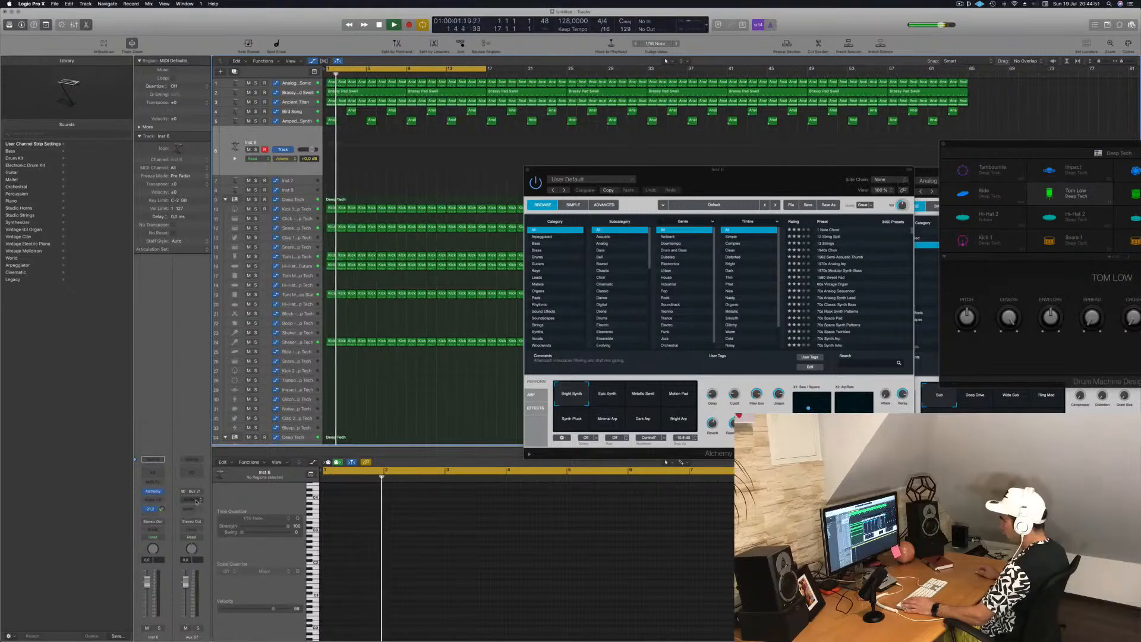
# Insert a stereo SilverVerb on the Bus 21 aux with the Grandiosa preset and the wet output at 100%
pyautogui.click(196, 501)
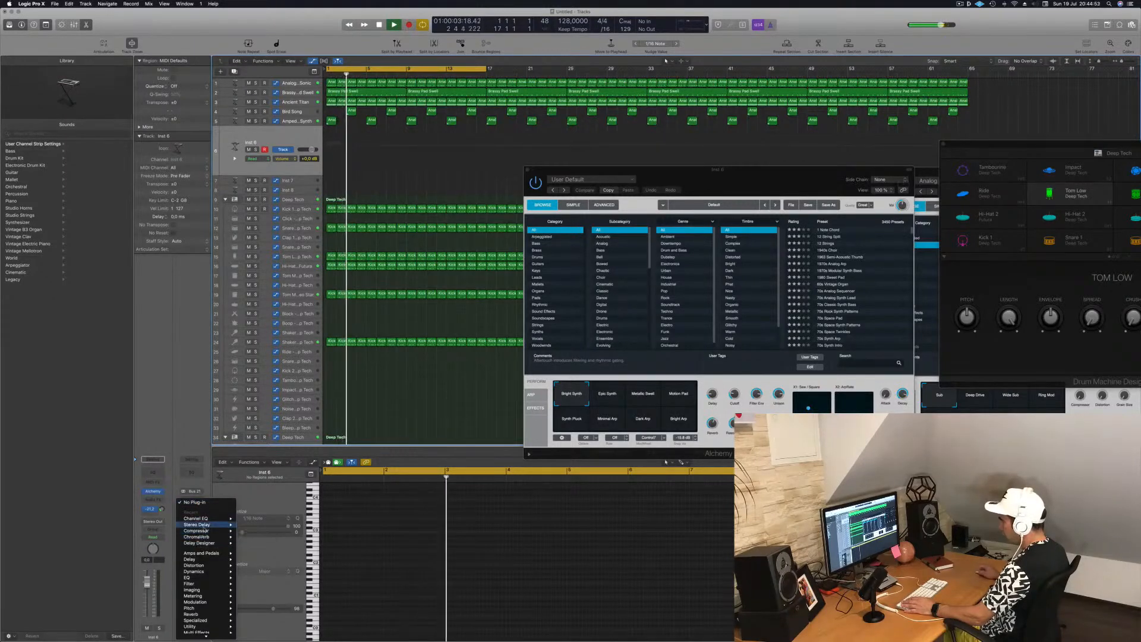
pyautogui.moveTo(205, 602)
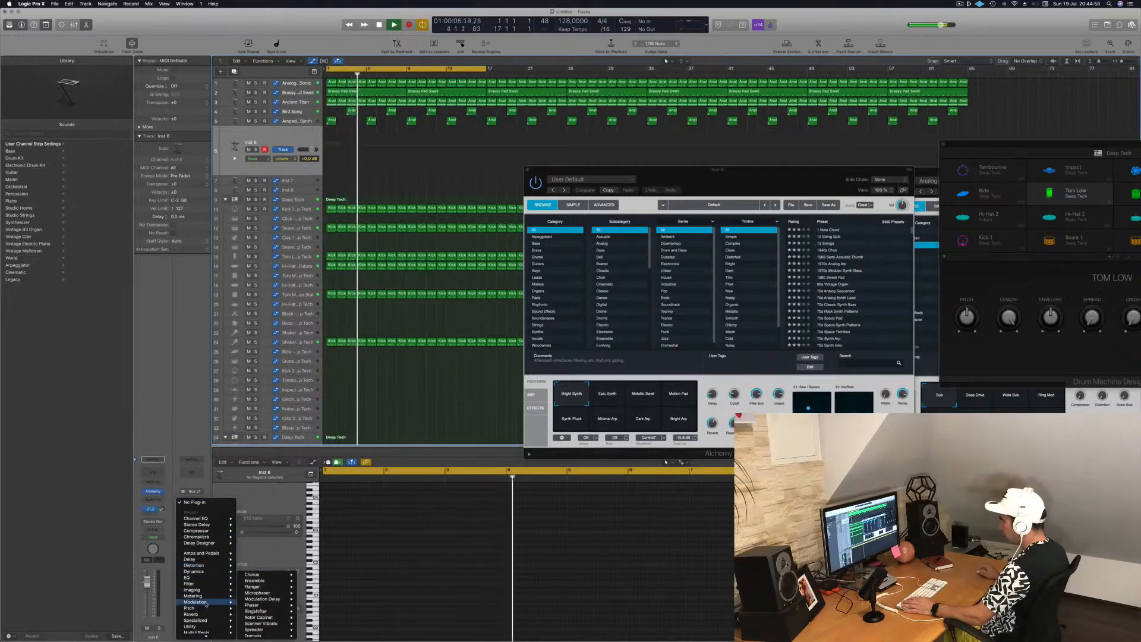
pyautogui.moveTo(273, 626)
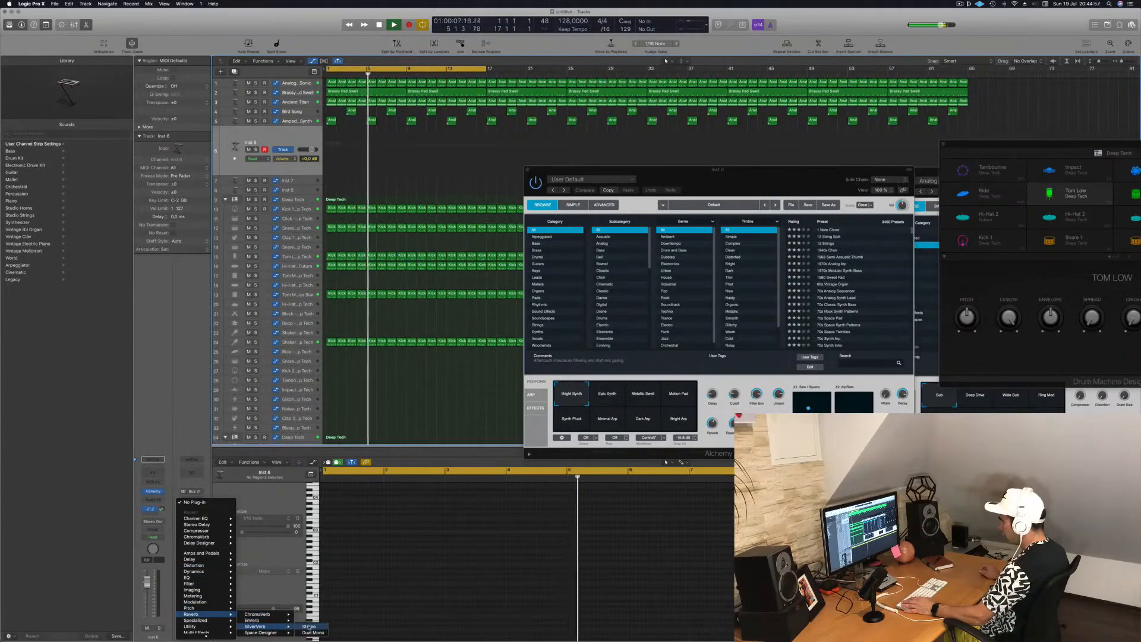
pyautogui.click(309, 627)
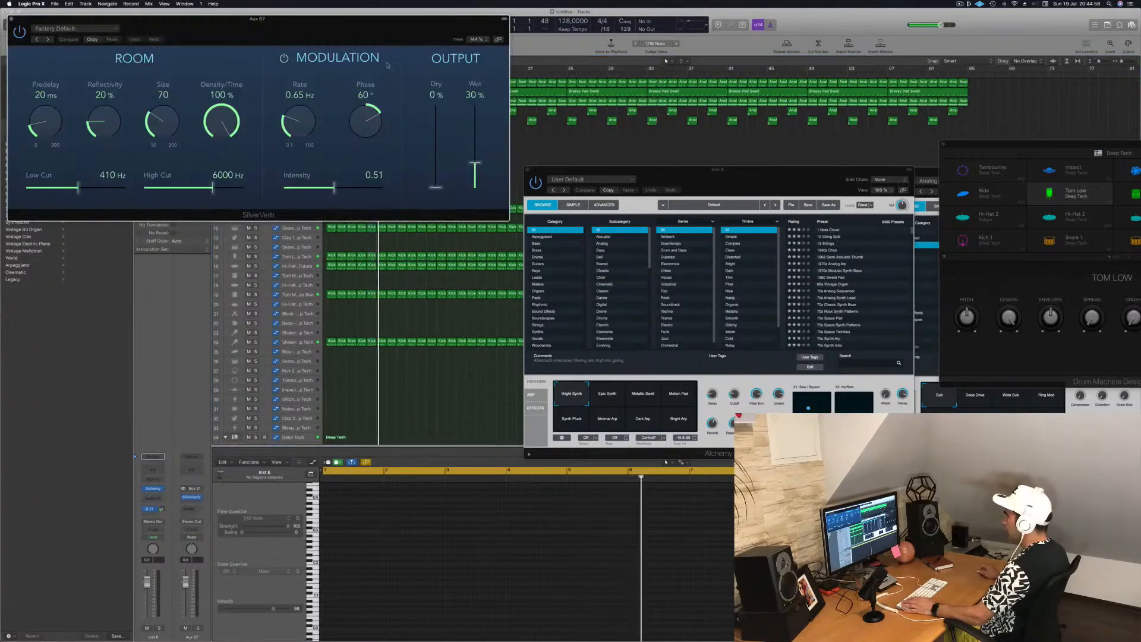
pyautogui.click(113, 28)
pyautogui.click(79, 158)
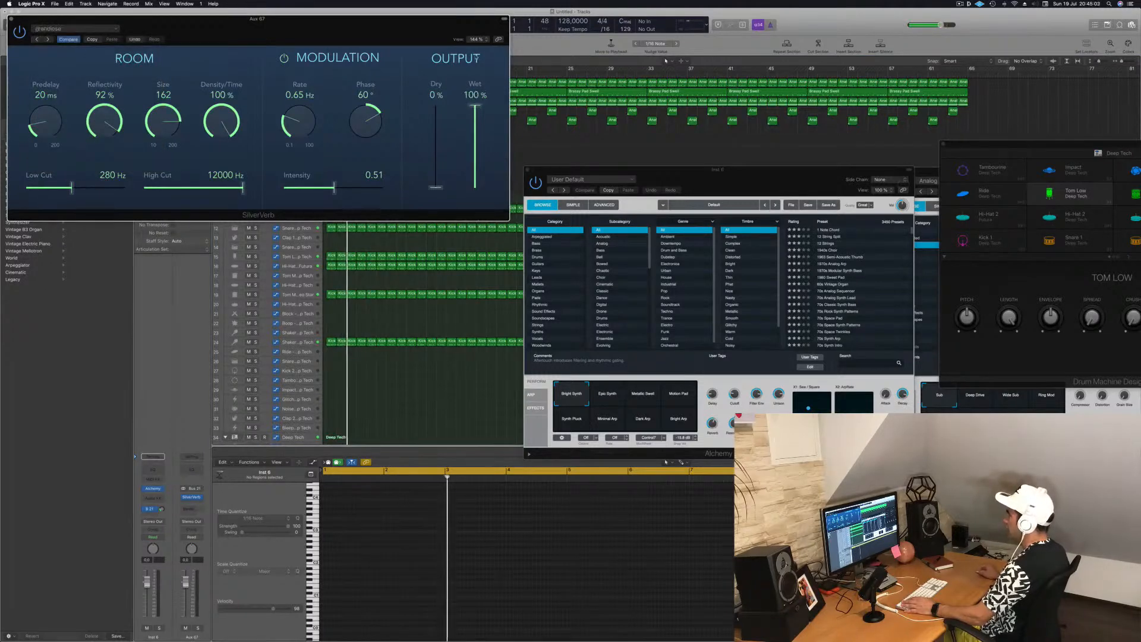
pyautogui.click(10, 19)
# Add a second send on the Inst 6 track to the Bus 20 delay aux, raise its level and check it in playback
pyautogui.moveTo(692, 177); pyautogui.dragTo(763, 183)
pyautogui.press('Return')
pyautogui.press('space')
pyautogui.press('Return')
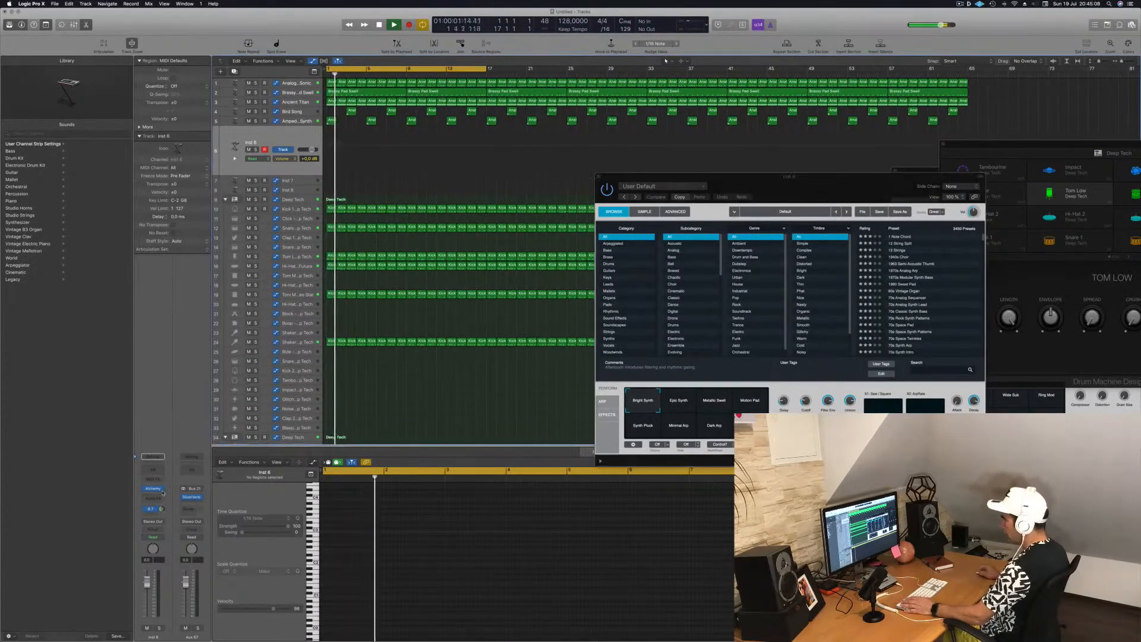
pyautogui.click(152, 517)
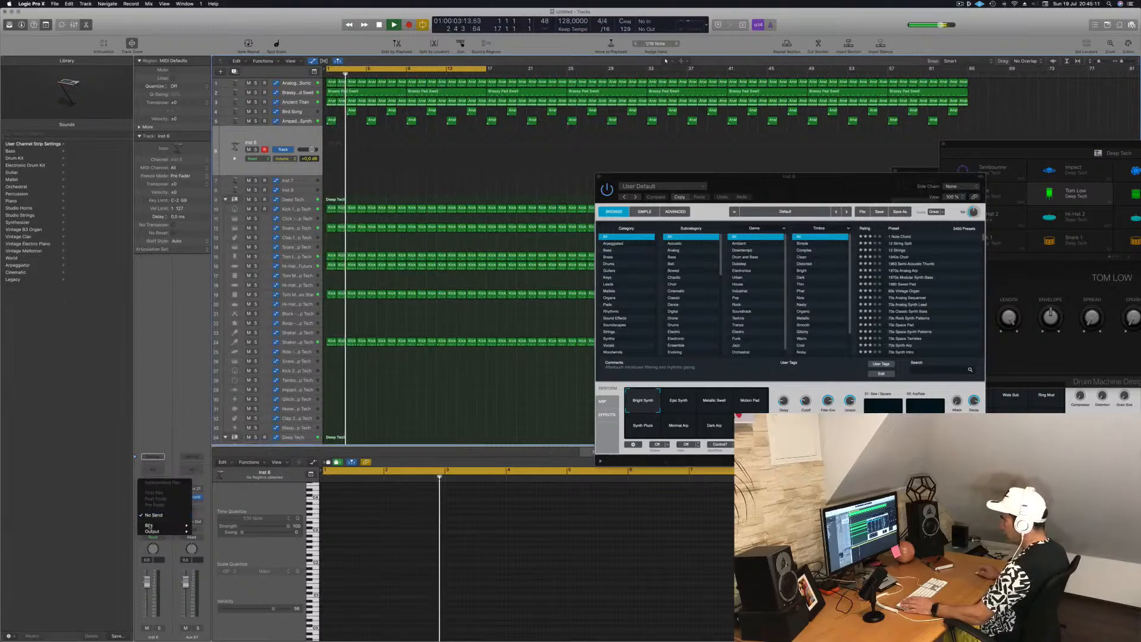
pyautogui.moveTo(150, 526)
pyautogui.click(209, 515)
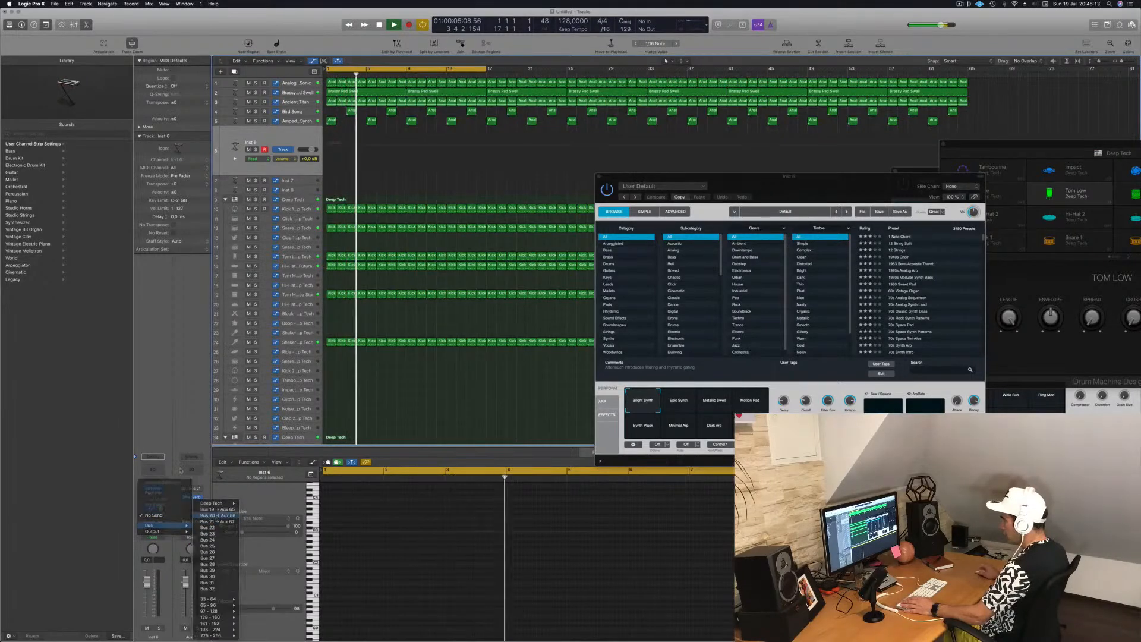
pyautogui.press('space')
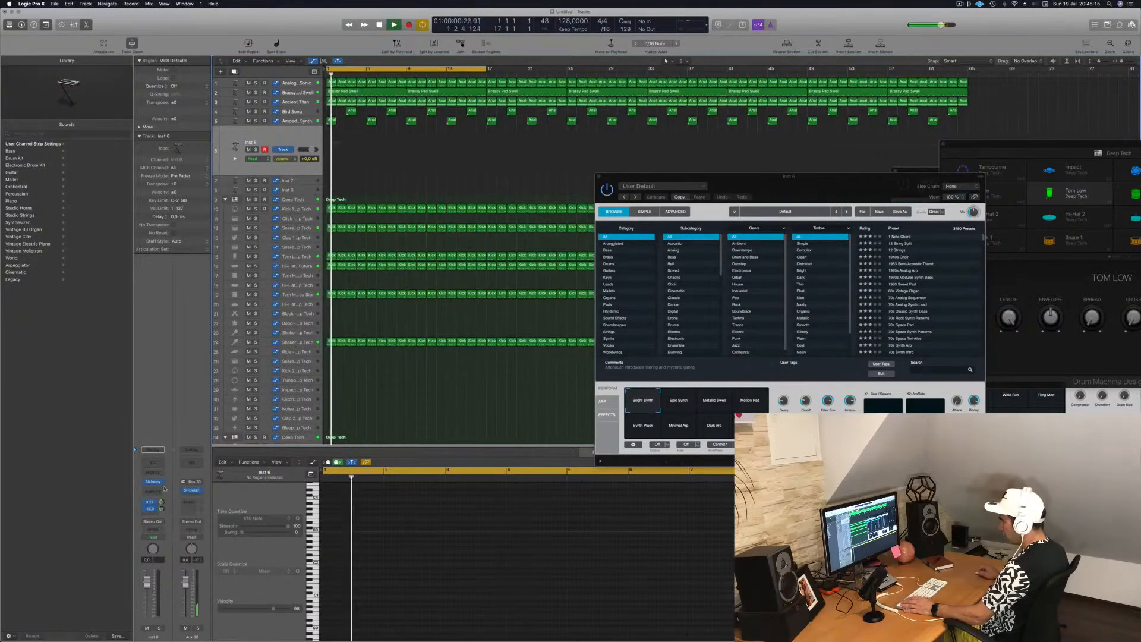
pyautogui.press('space')
pyautogui.press('space')
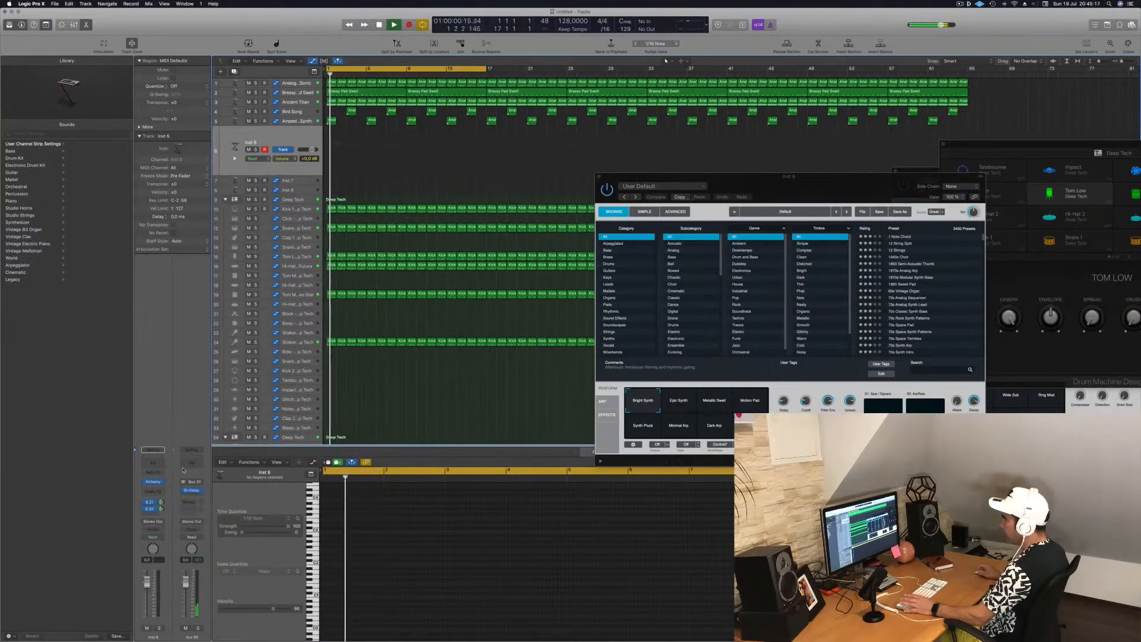
pyautogui.press('space')
pyautogui.press('space')
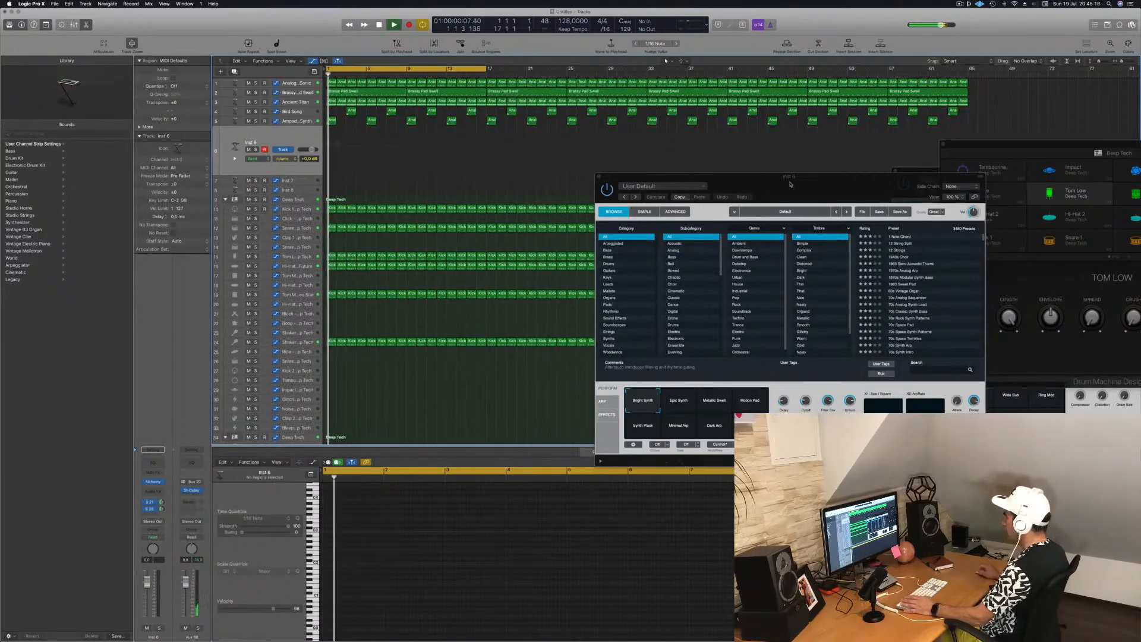
# Load the 70s Analog Synth Lead preset from Alchemy's Leads category on the Inst 6 track
pyautogui.click(608, 284)
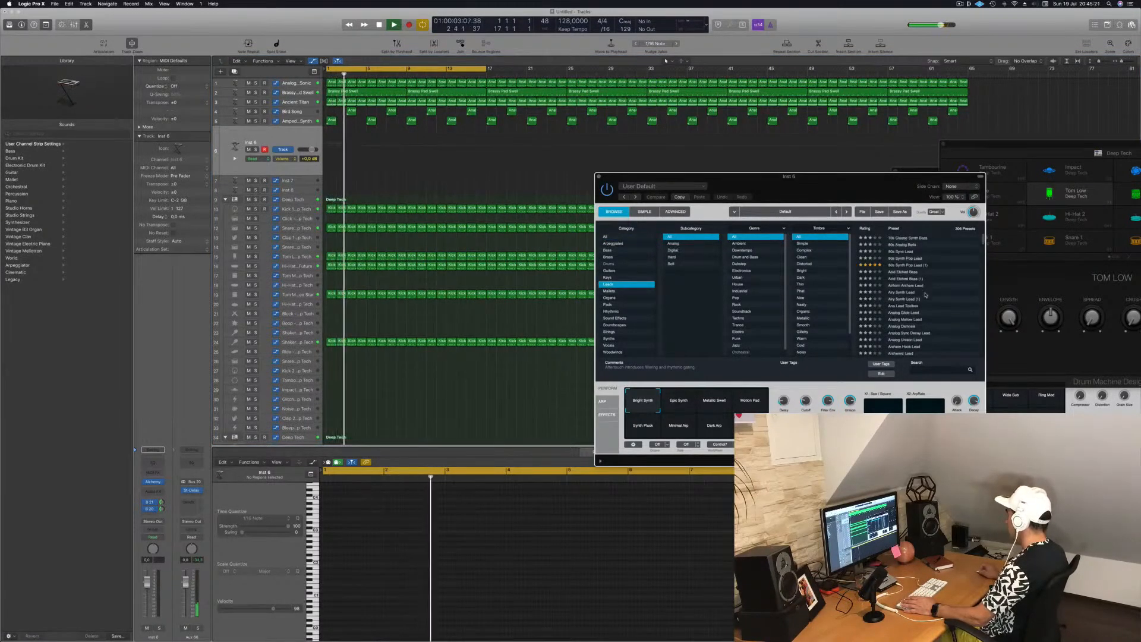
pyautogui.click(907, 237)
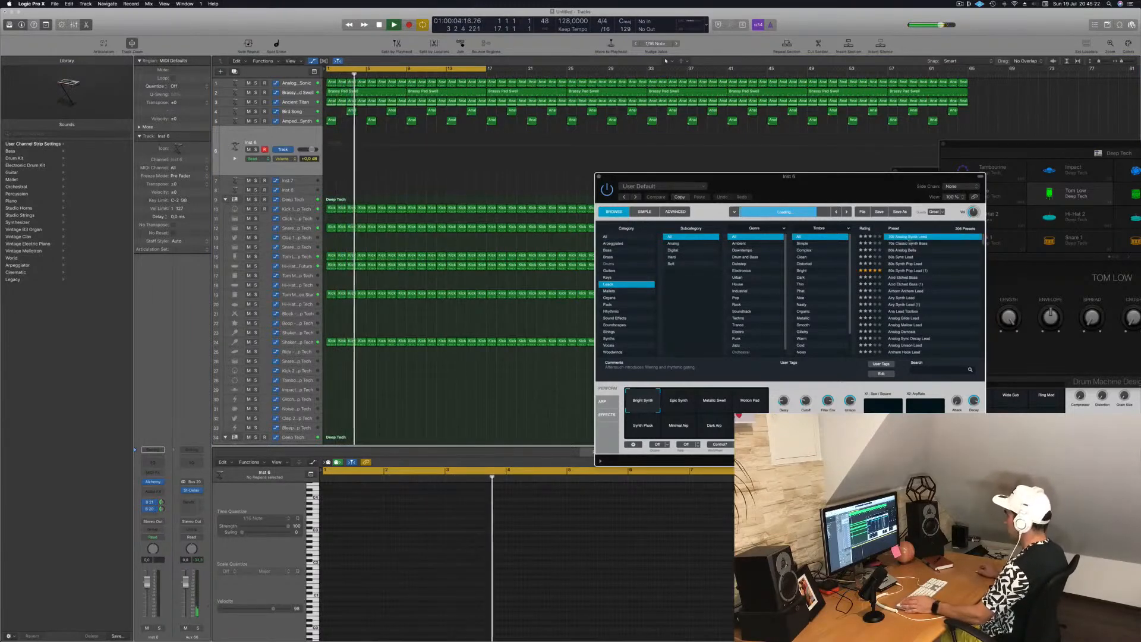
pyautogui.moveTo(867, 176); pyautogui.dragTo(809, 174)
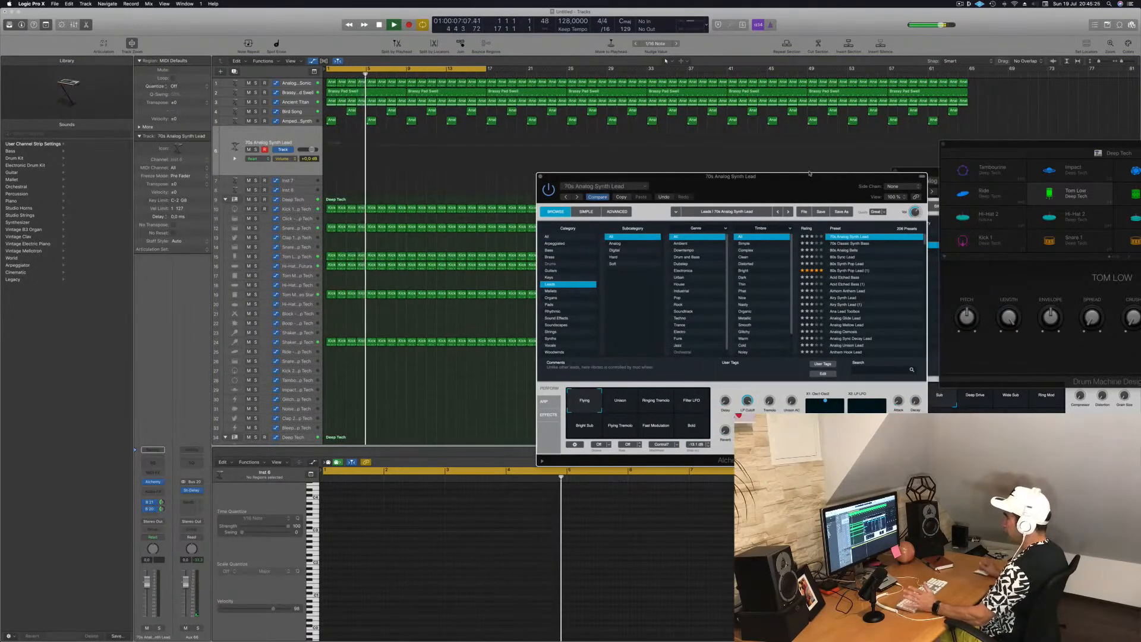
# Open Musical Typing, shift its keyboard range up one octave, and lower the 70s Analog Synth Lead track's volume to -13.0 dB
pyautogui.moveTo(862, 175); pyautogui.dragTo(837, 176)
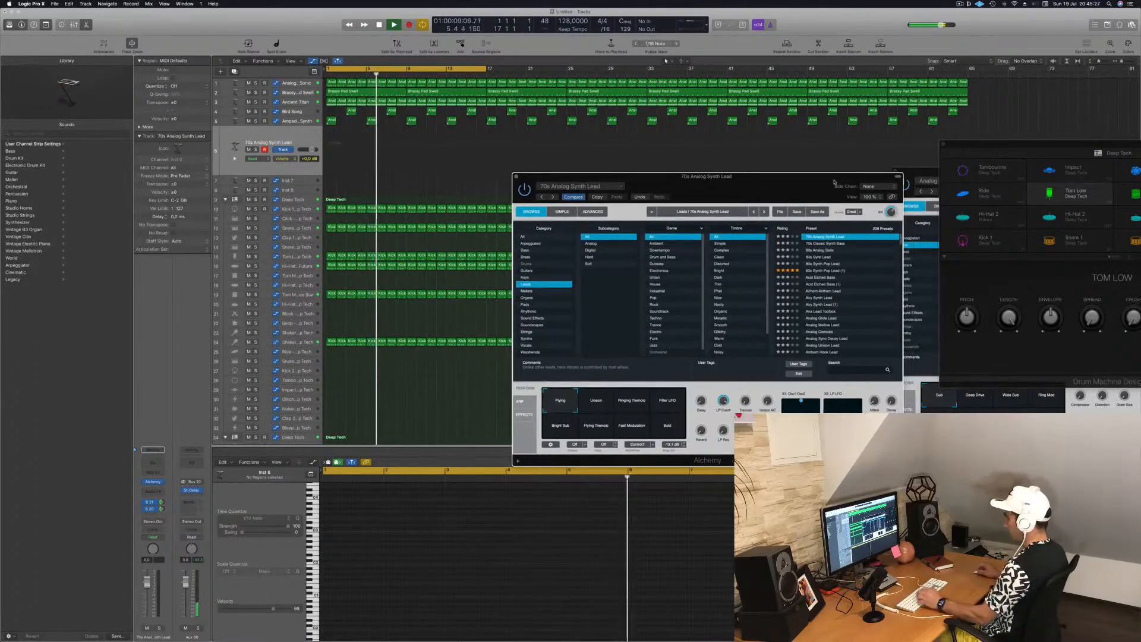
pyautogui.press('super+k')
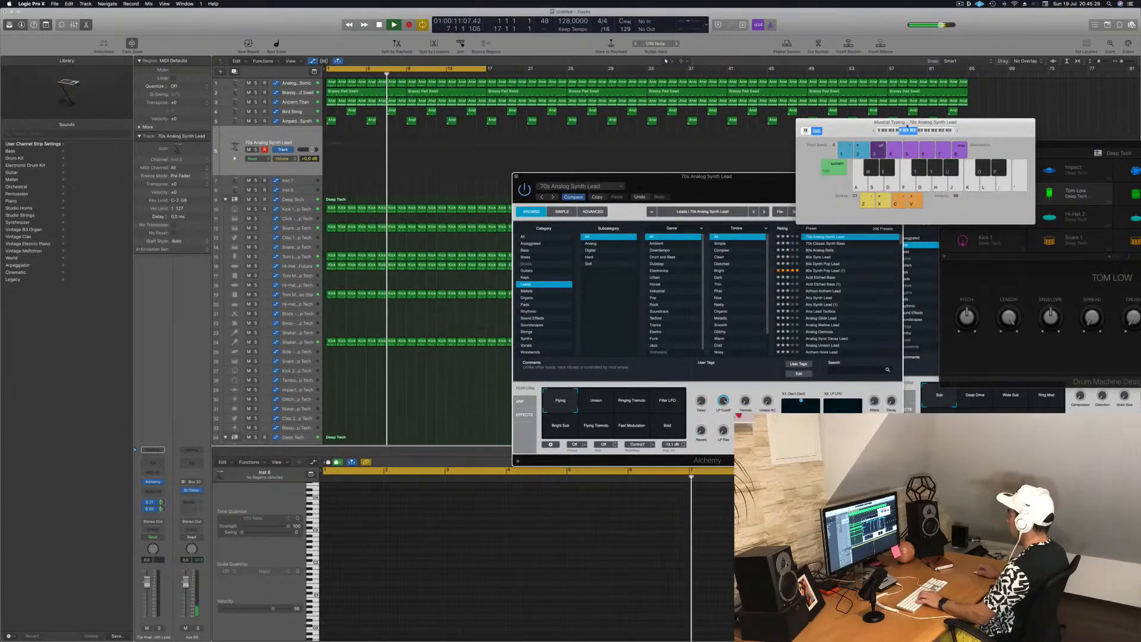
pyautogui.click(957, 132)
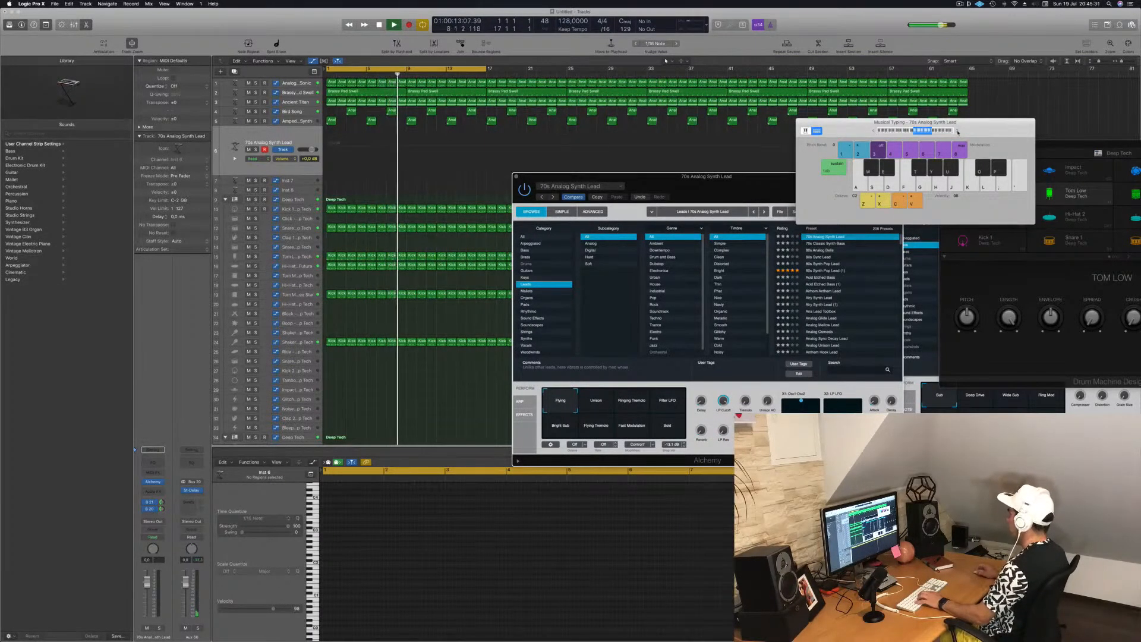
pyautogui.moveTo(770, 177); pyautogui.dragTo(755, 179)
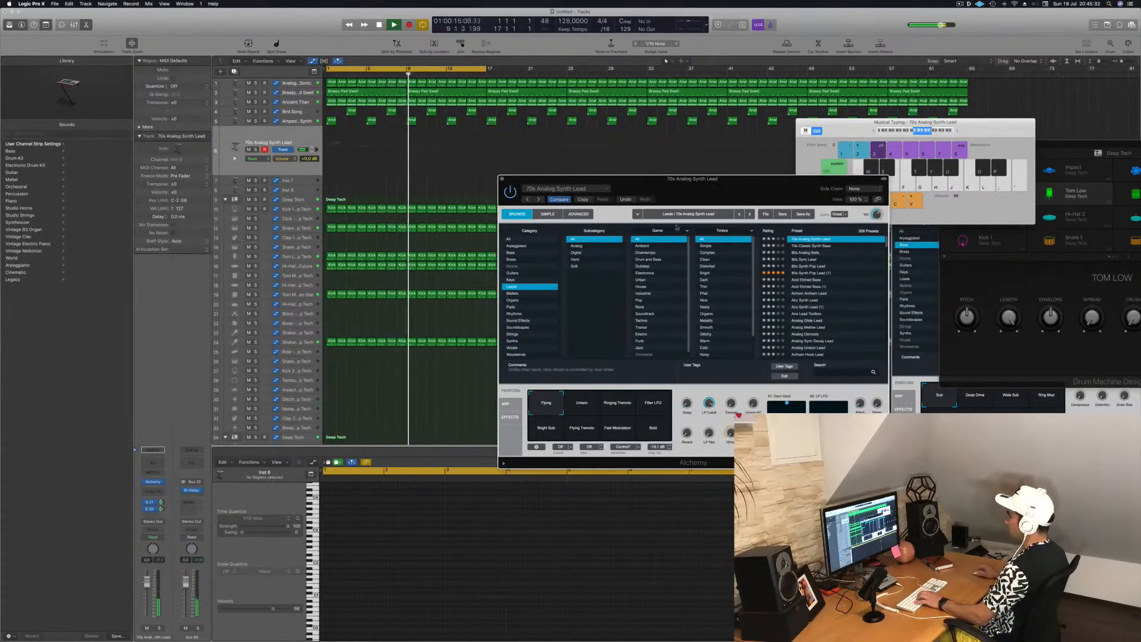
pyautogui.moveTo(146, 580); pyautogui.dragTo(147, 611)
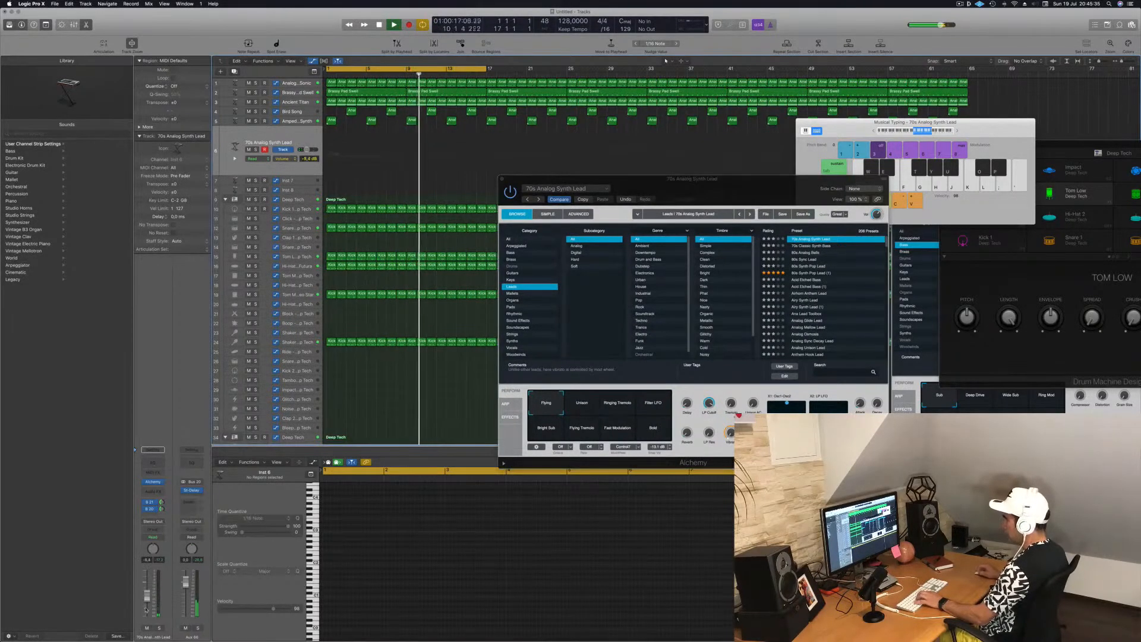
# Try out single lead notes with Musical Typing over the playing arrangement to judge the 70s Analog Synth Lead sound
pyautogui.press('h')
pyautogui.press('g')
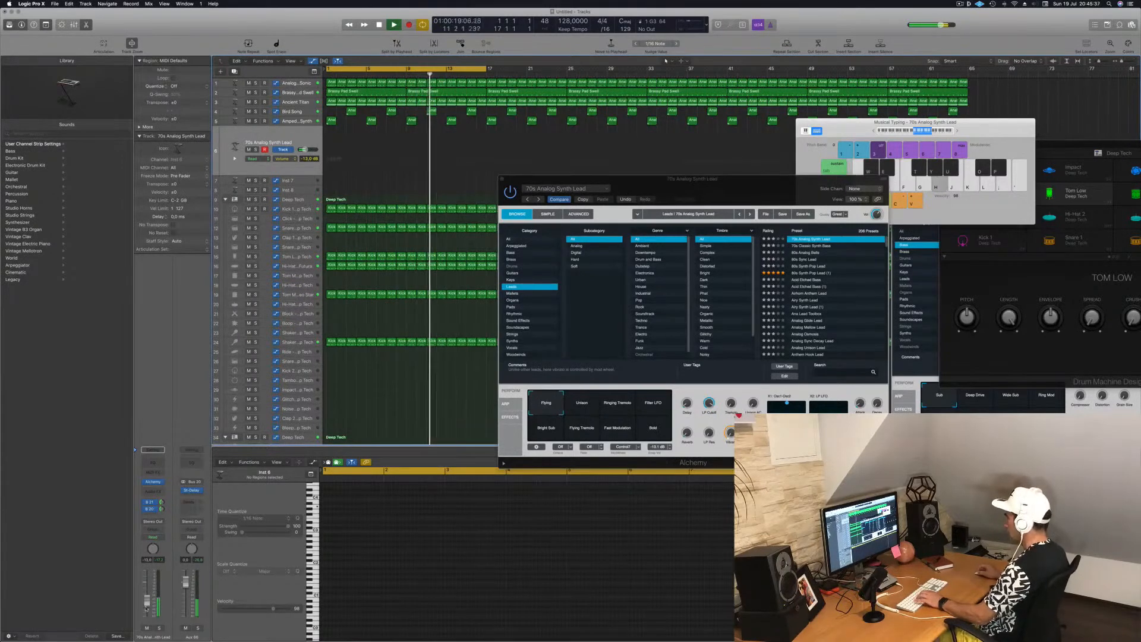
pyautogui.press('j')
pyautogui.press('h')
pyautogui.press('d')
pyautogui.press('g')
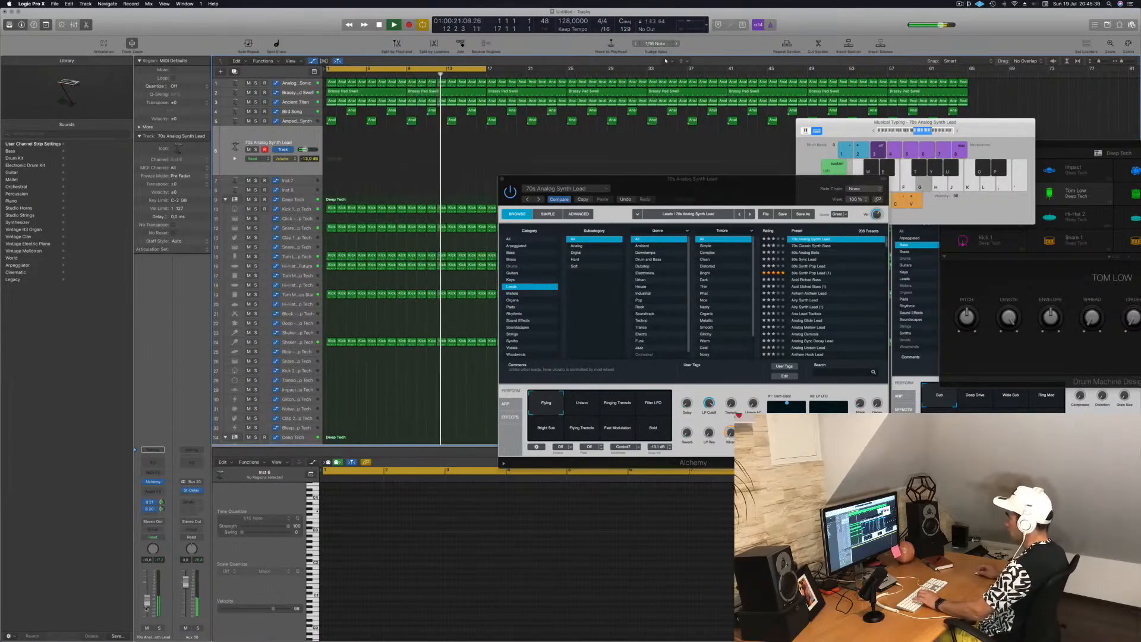
pyautogui.press('d')
pyautogui.press('f')
pyautogui.press('d')
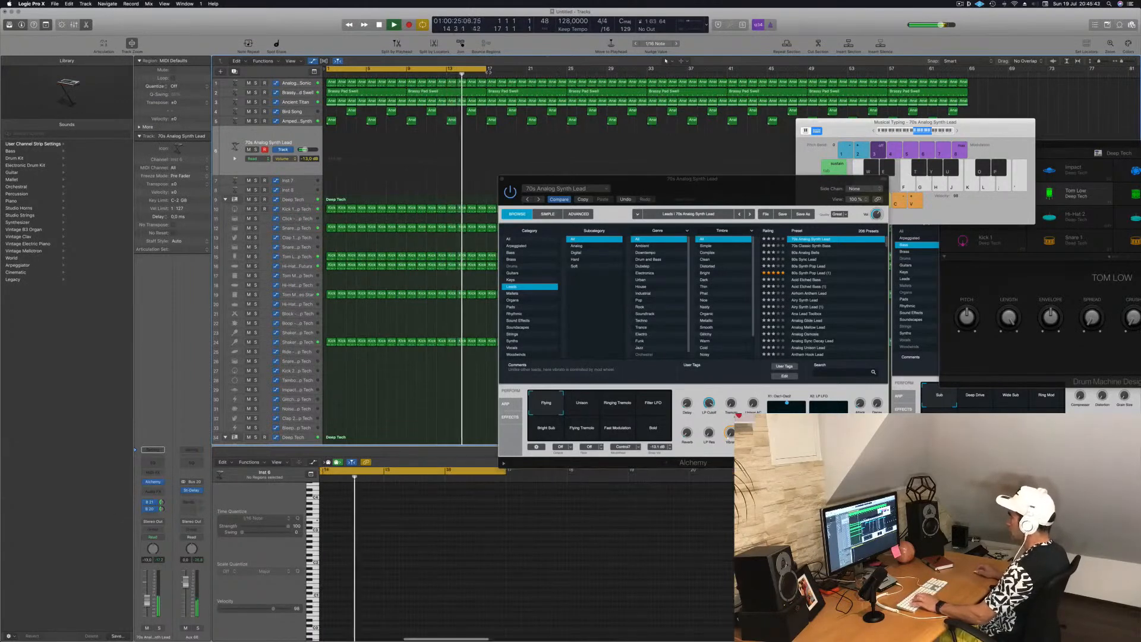
# Extend the cycle range to the end of the arrangement's regions and play more trial lead notes during playback
pyautogui.moveTo(487, 69); pyautogui.dragTo(967, 87)
pyautogui.moveTo(757, 189); pyautogui.dragTo(721, 293)
pyautogui.press('a')
pyautogui.press('d')
pyautogui.press('f')
pyautogui.press('g')
pyautogui.press('d')
pyautogui.press('f')
pyautogui.press('g')
# Insert a stereo Compressor on the 70s Analog Synth Lead track and set its side chain to Bus 8
pyautogui.click(161, 492)
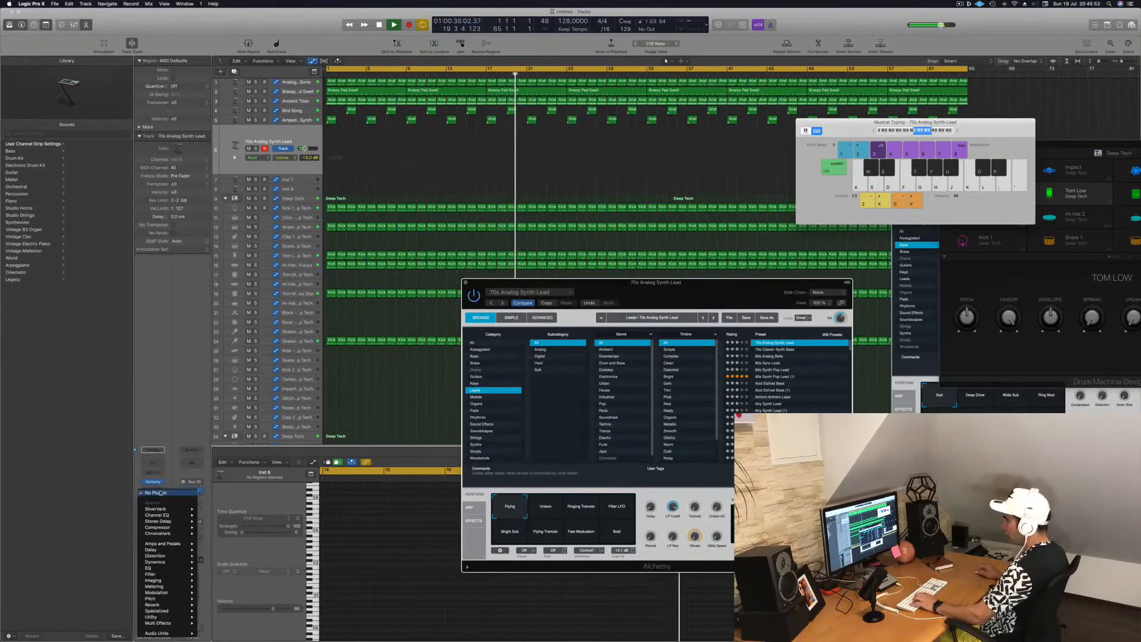
pyautogui.moveTo(168, 533)
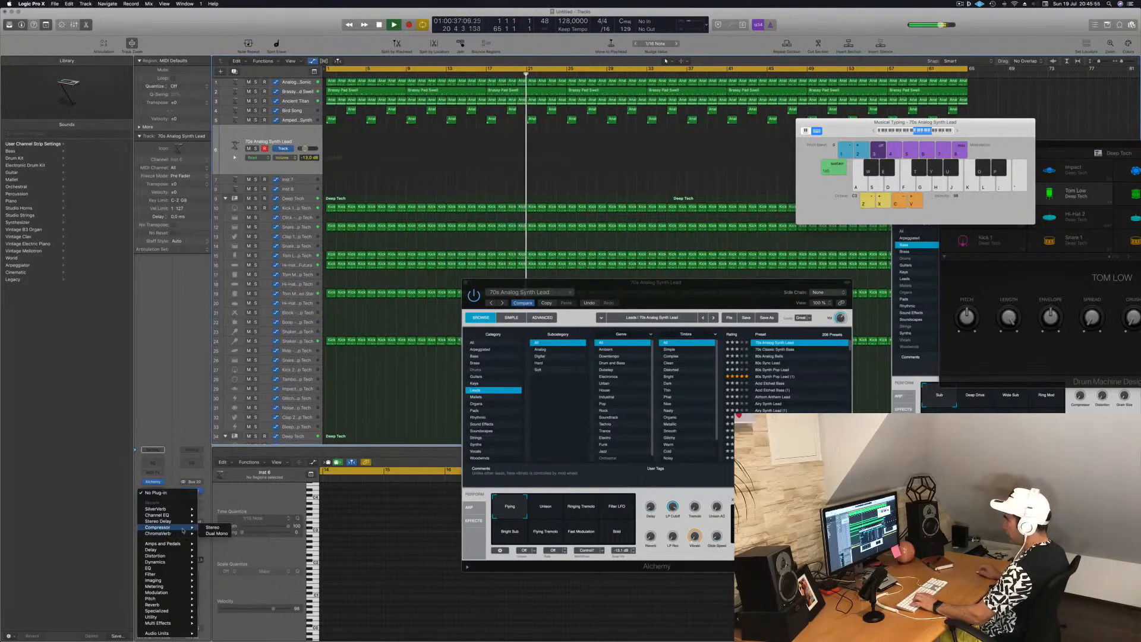
pyautogui.click(212, 528)
pyautogui.moveTo(311, 34); pyautogui.dragTo(631, 111)
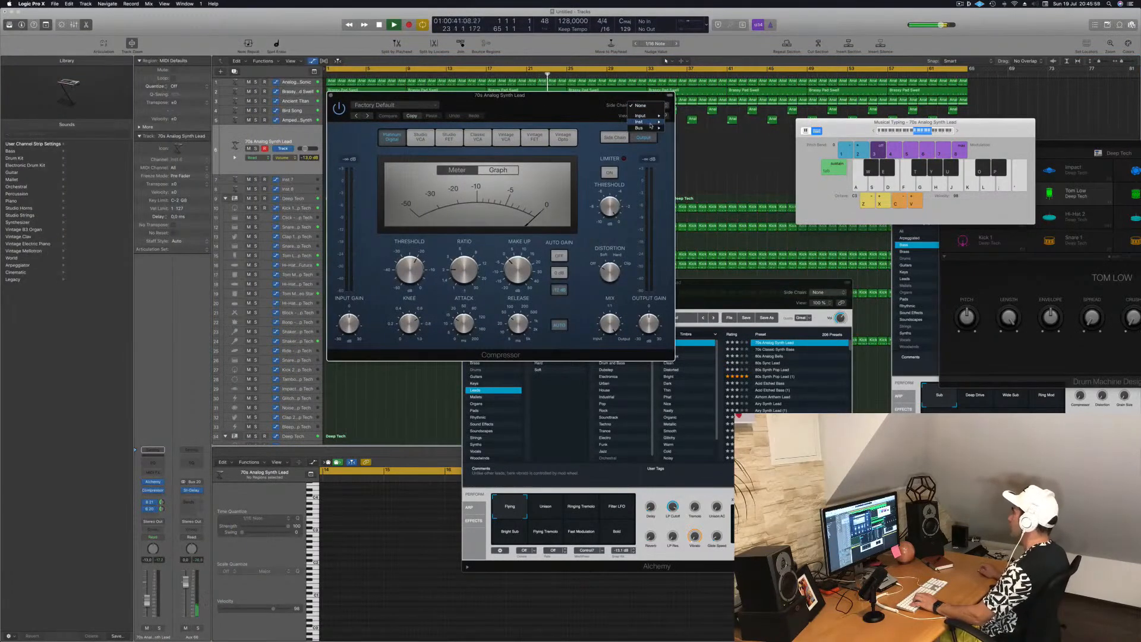
pyautogui.moveTo(652, 128)
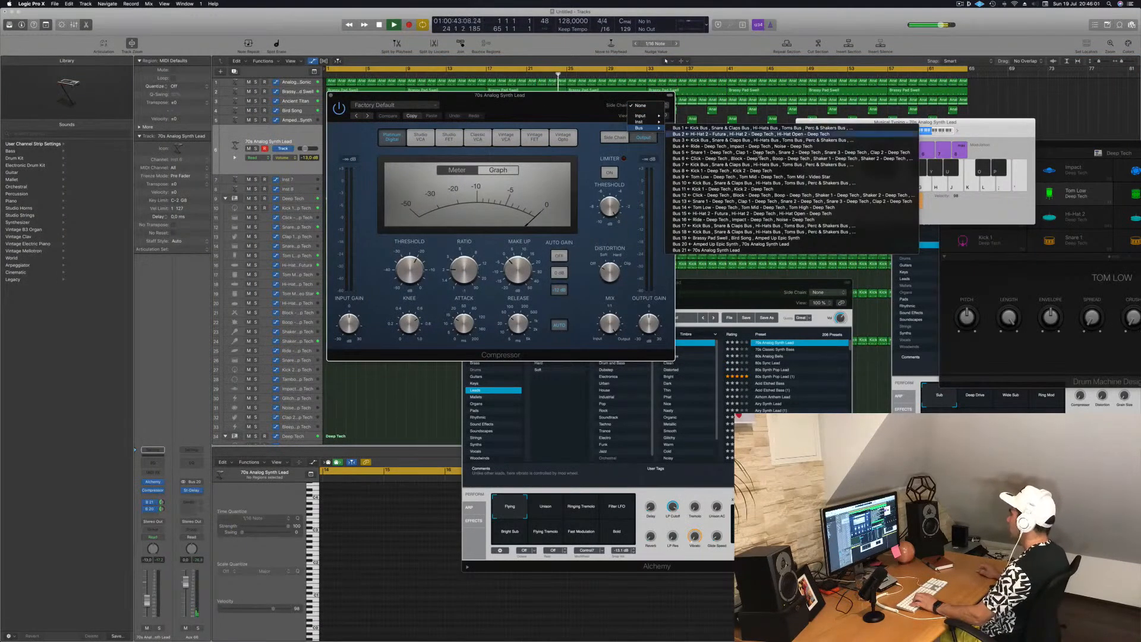
pyautogui.click(702, 171)
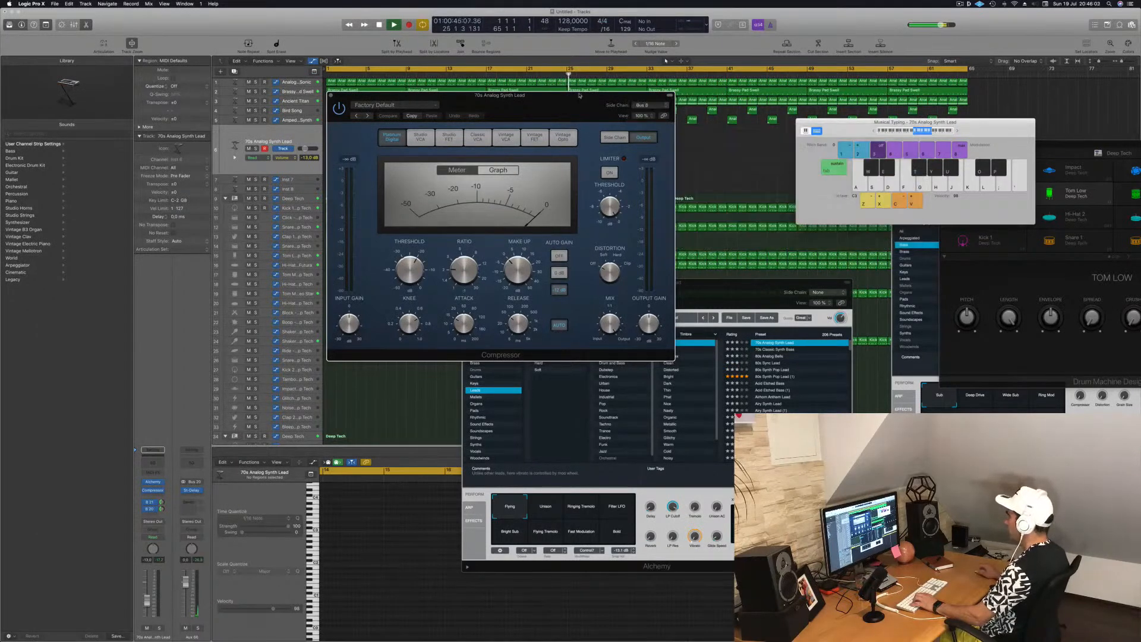
# Set the compressor to a 3.0:1 ratio, 5.0 ms release and -23.0 dB threshold while playing notes, and lower the track volume to -15.8 dB
pyautogui.moveTo(581, 95); pyautogui.dragTo(657, 116)
pyautogui.moveTo(540, 284); pyautogui.dragTo(540, 279)
pyautogui.press('d')
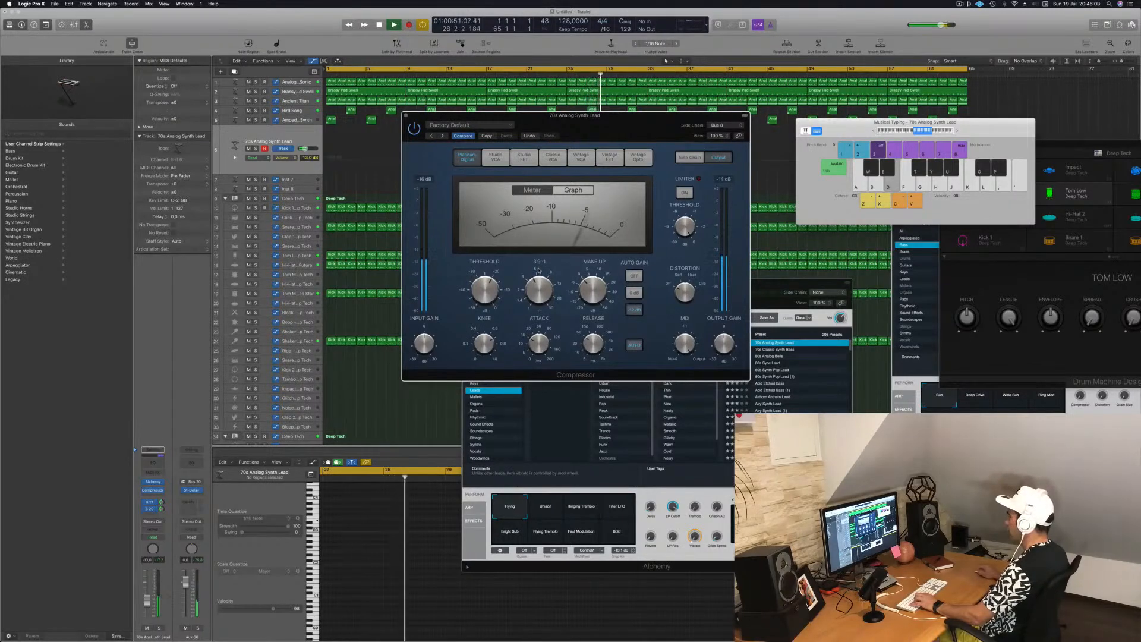
pyautogui.press('a')
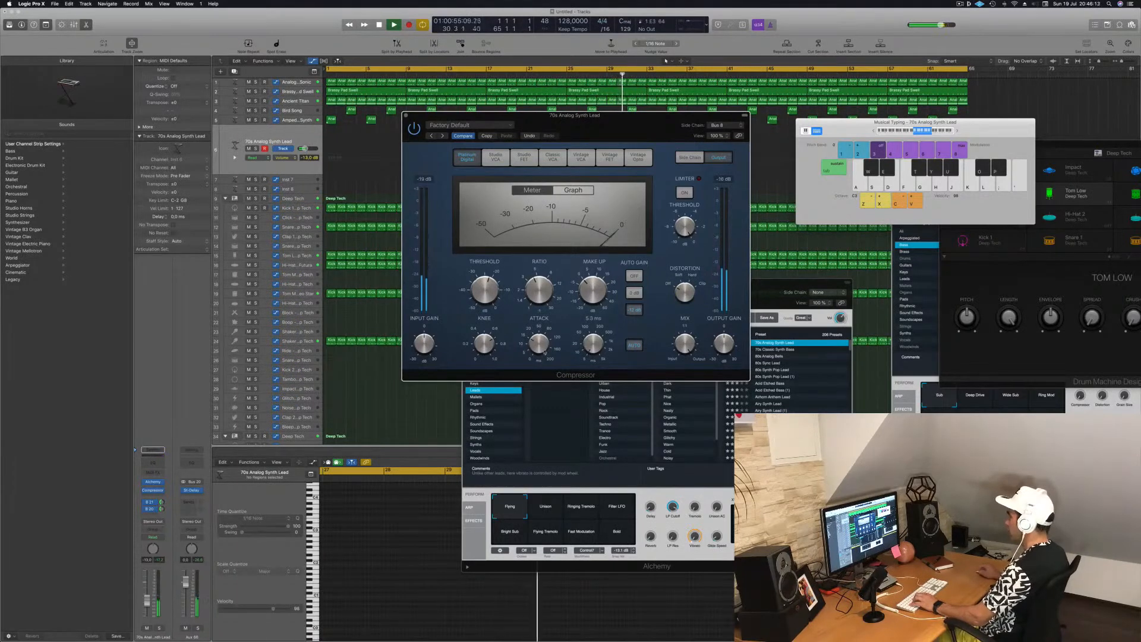
pyautogui.press('d')
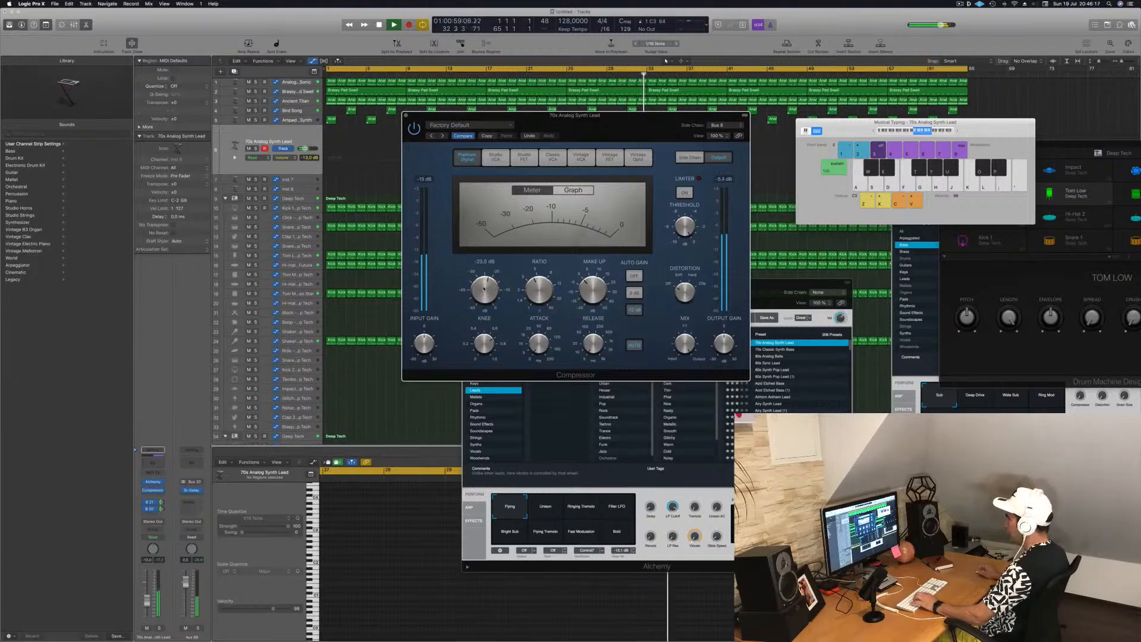
pyautogui.click(146, 605)
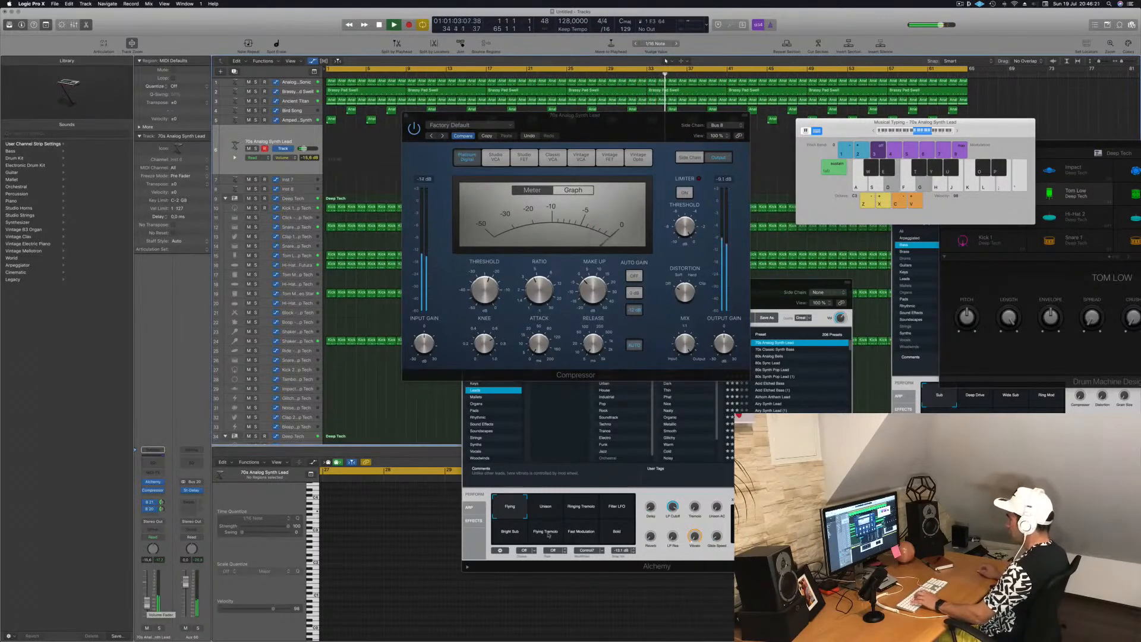
# Compare Alchemy's performance snapshots, including Unison, Ringing Tremolo, Filter LFO, Bright Sub and Fast Modulation, and settle on Bold
pyautogui.click(544, 506)
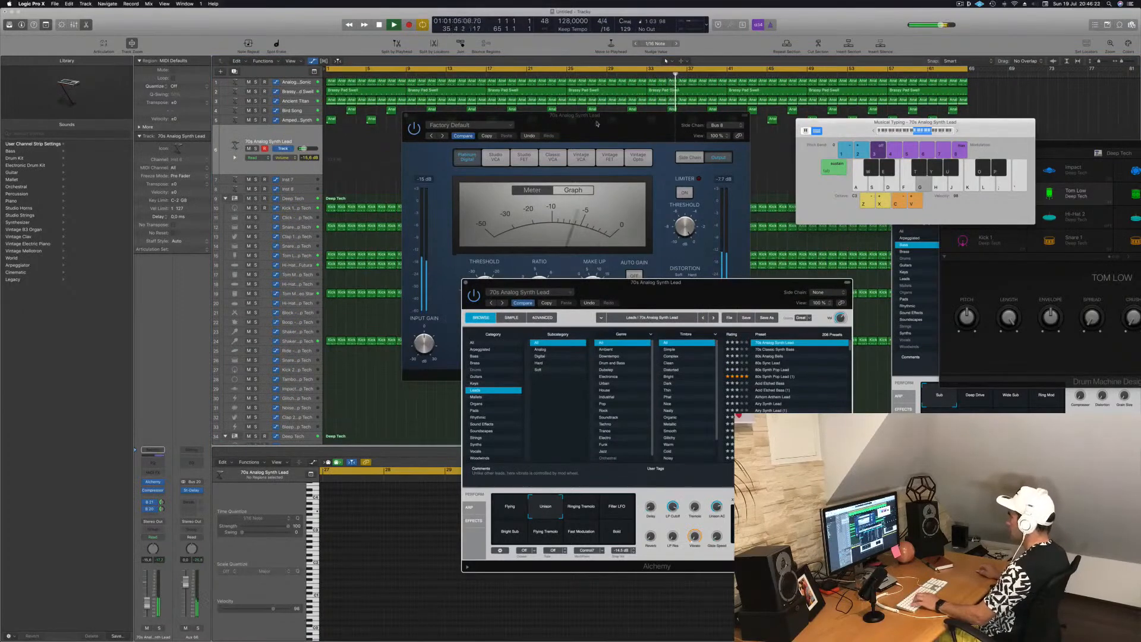
pyautogui.moveTo(597, 125); pyautogui.dragTo(1048, 128)
pyautogui.moveTo(697, 290); pyautogui.dragTo(567, 283)
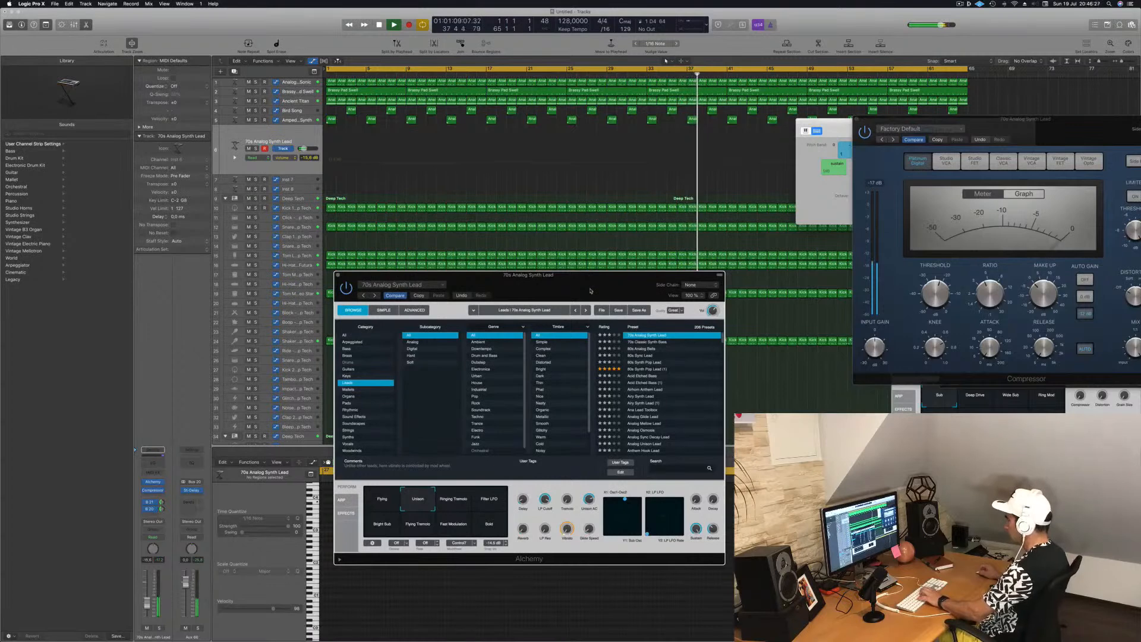
pyautogui.moveTo(587, 295); pyautogui.dragTo(691, 231)
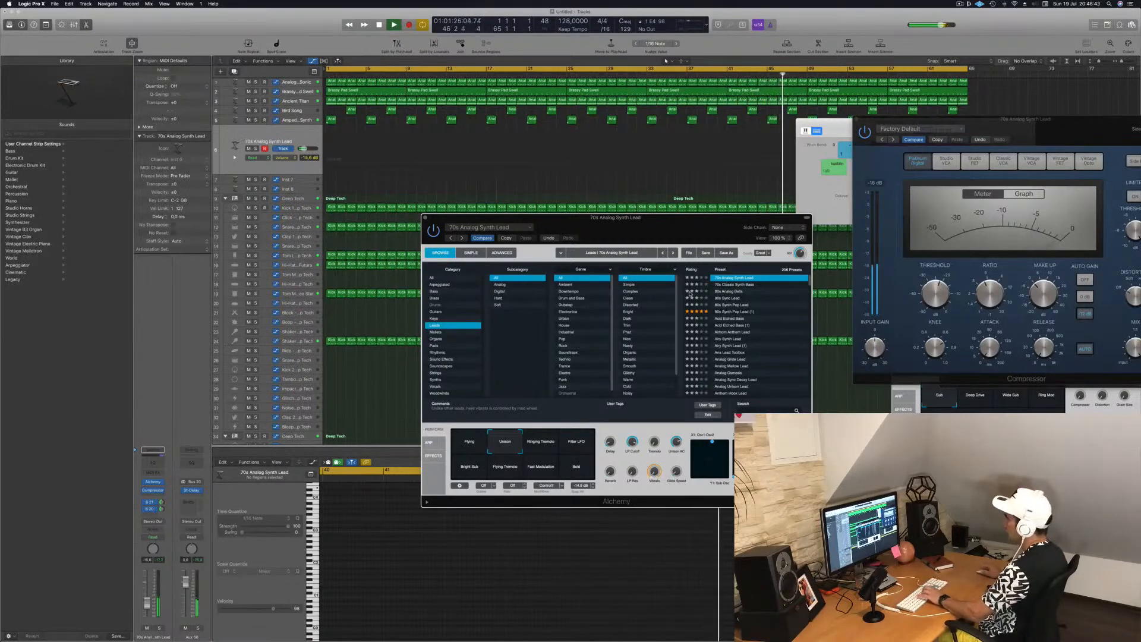
pyautogui.click(535, 446)
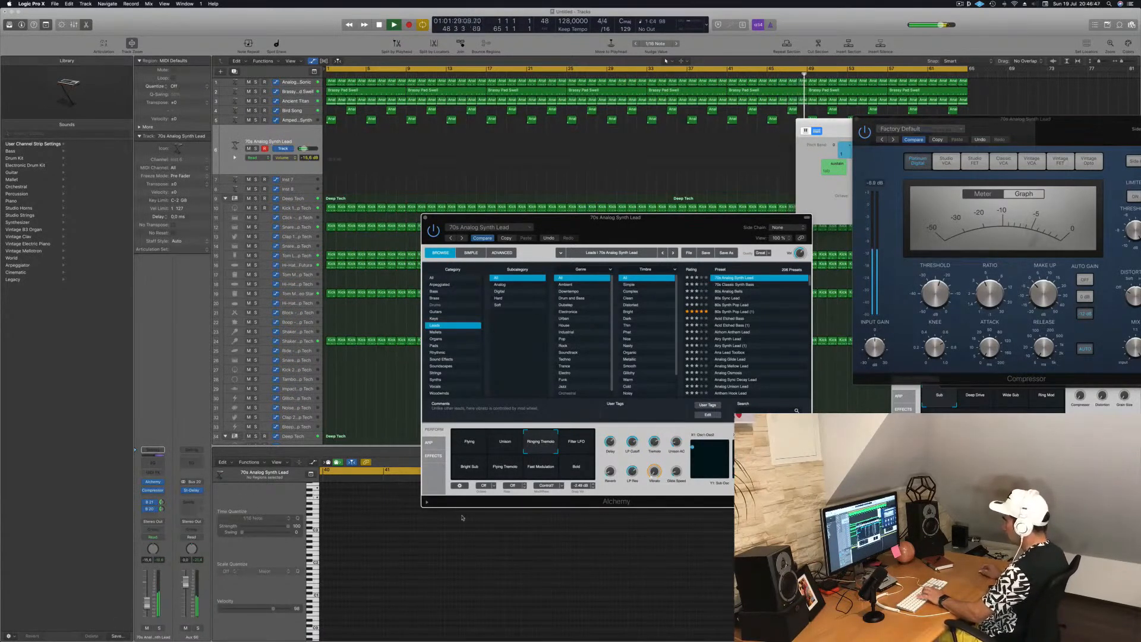
pyautogui.click(575, 443)
pyautogui.click(471, 471)
pyautogui.click(533, 469)
pyautogui.click(577, 468)
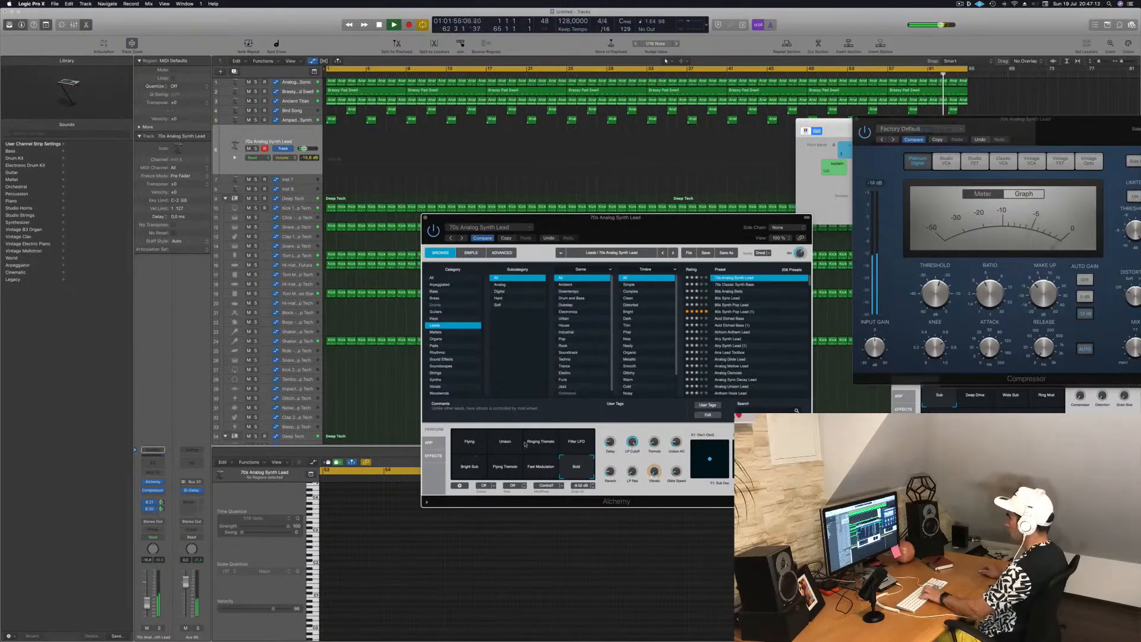
pyautogui.click(478, 447)
pyautogui.click(503, 446)
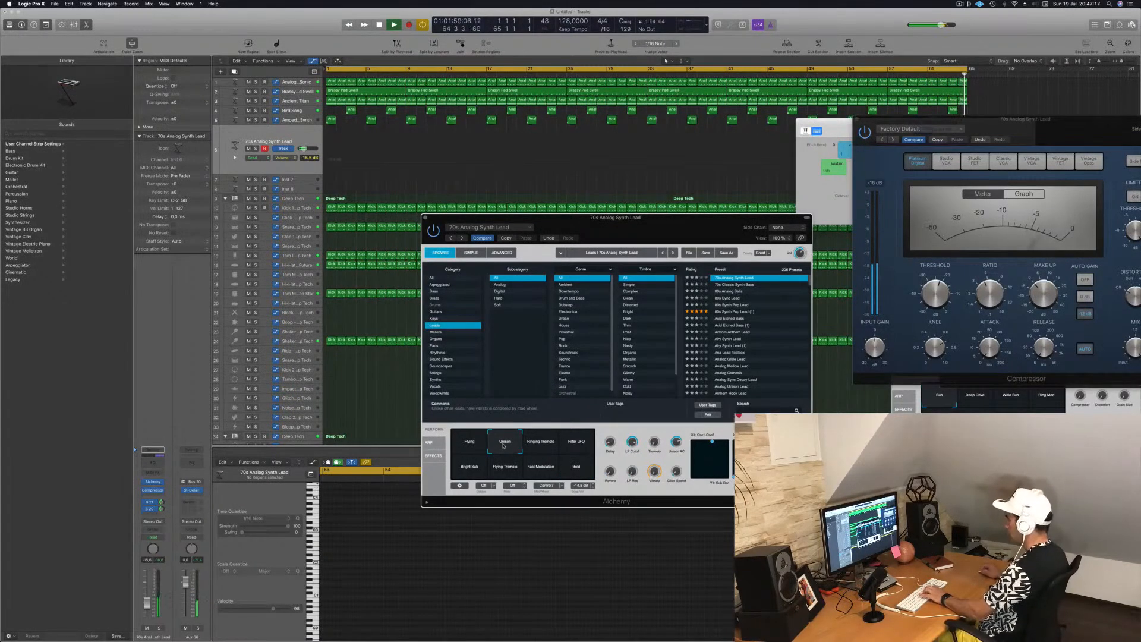
pyautogui.click(576, 467)
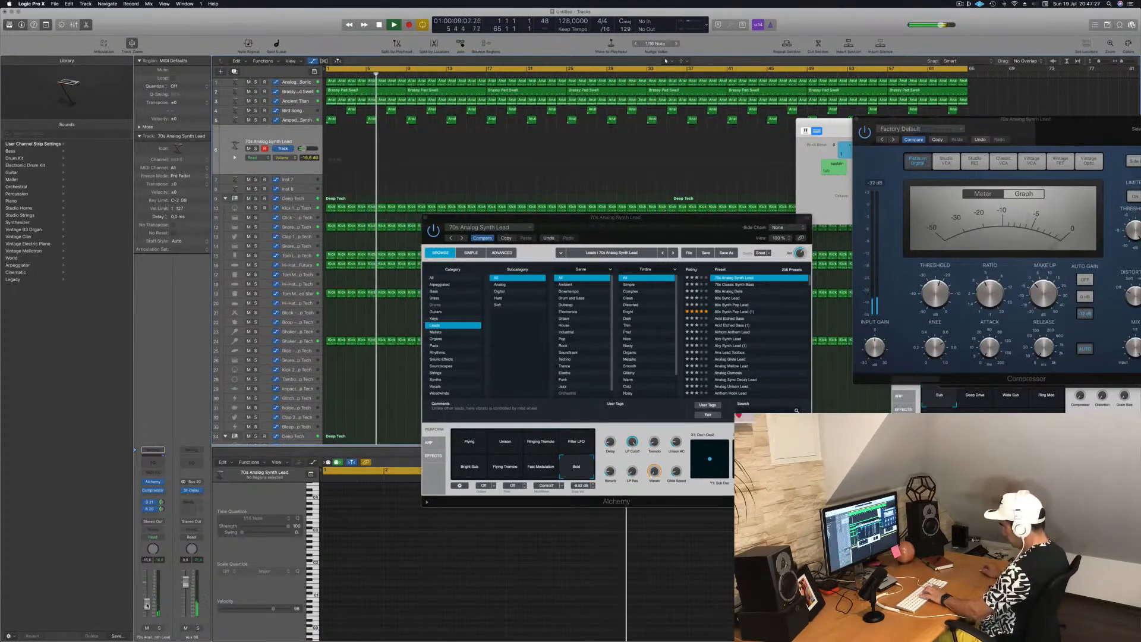
# Raise the Musical Typing range another octave and rehearse a lead melody over the playing track
pyautogui.moveTo(831, 123); pyautogui.dragTo(782, 136)
pyautogui.click(908, 143)
pyautogui.press('l')
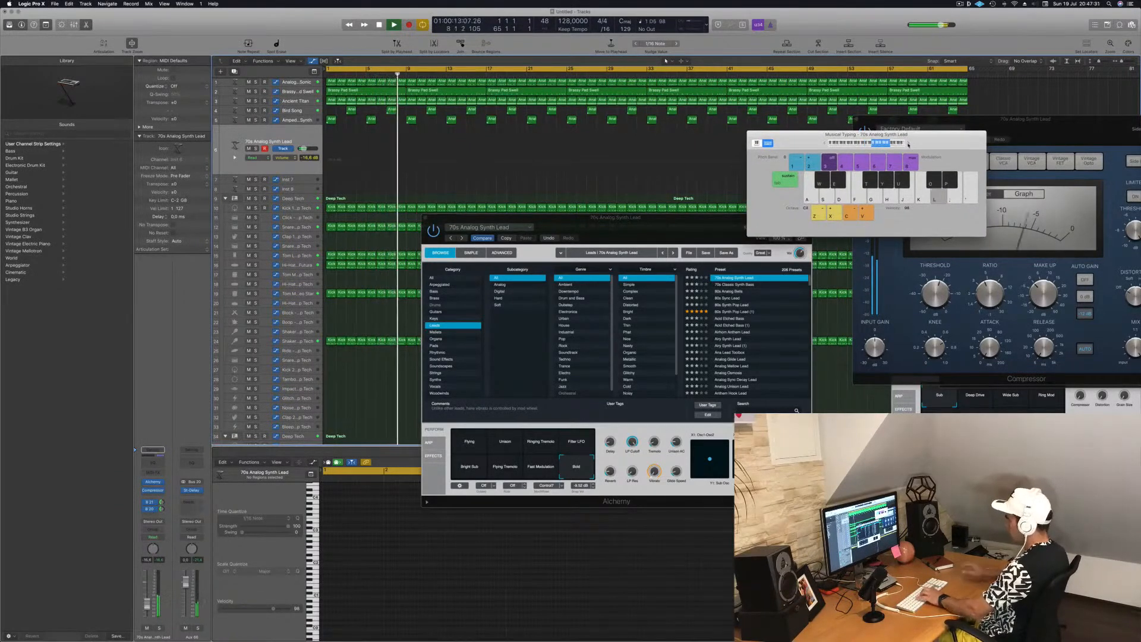
pyautogui.press('h')
pyautogui.press('f')
pyautogui.press('h')
pyautogui.press('s')
pyautogui.press('h')
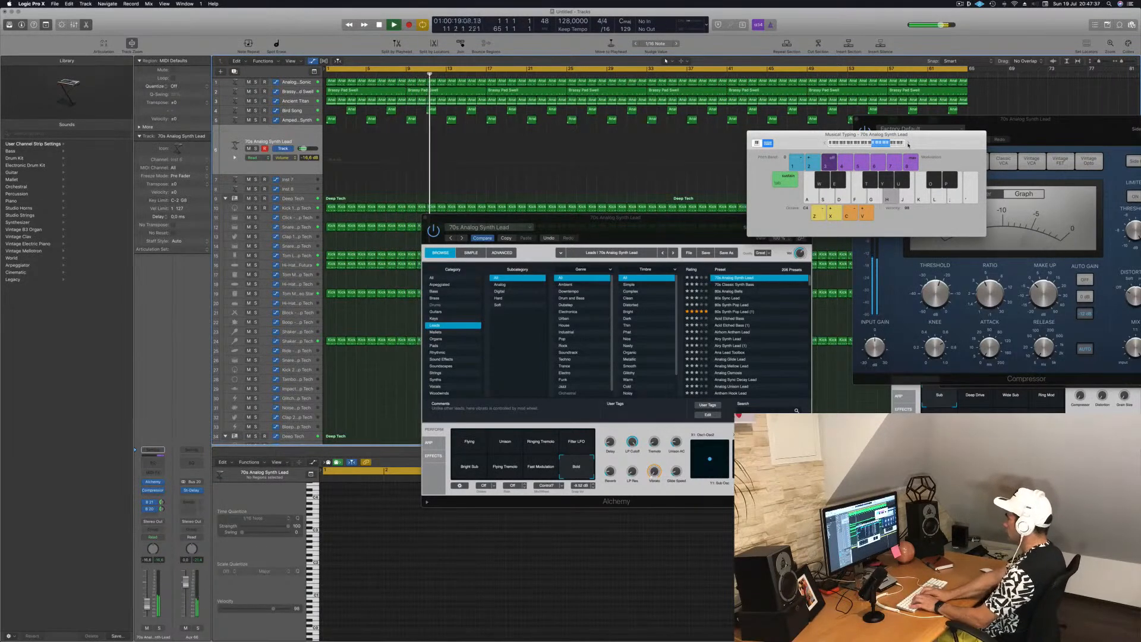
pyautogui.press('k')
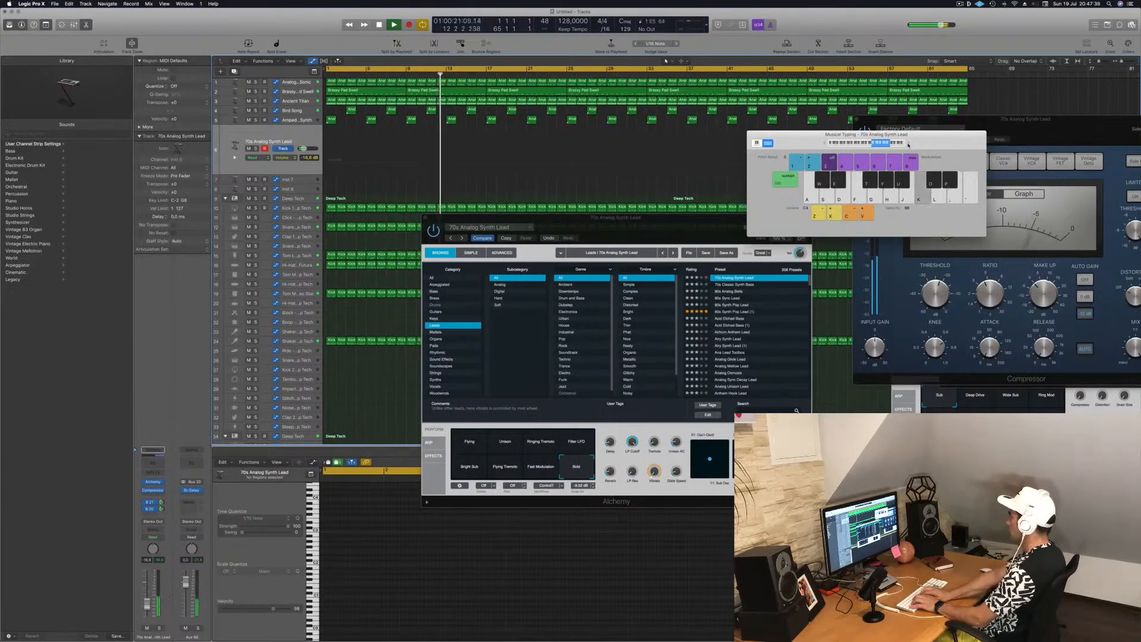
pyautogui.press('j')
pyautogui.press('h')
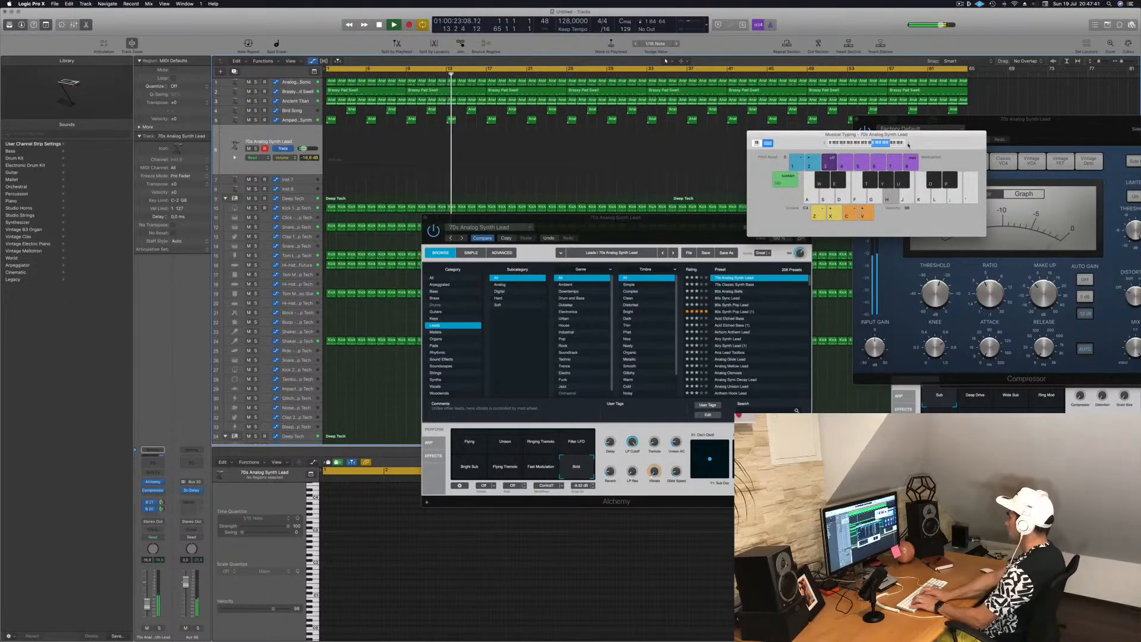
# Start recording on the 70s Analog Synth Lead track and play an opening lead melody phrase with Musical Typing
pyautogui.press('r')
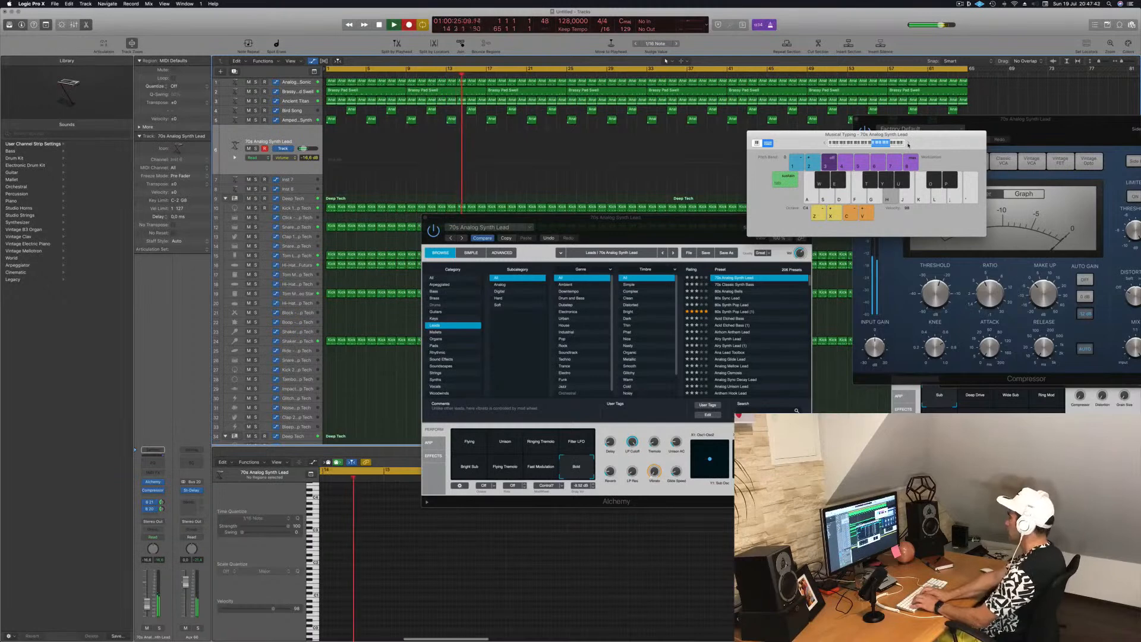
pyautogui.press(';')
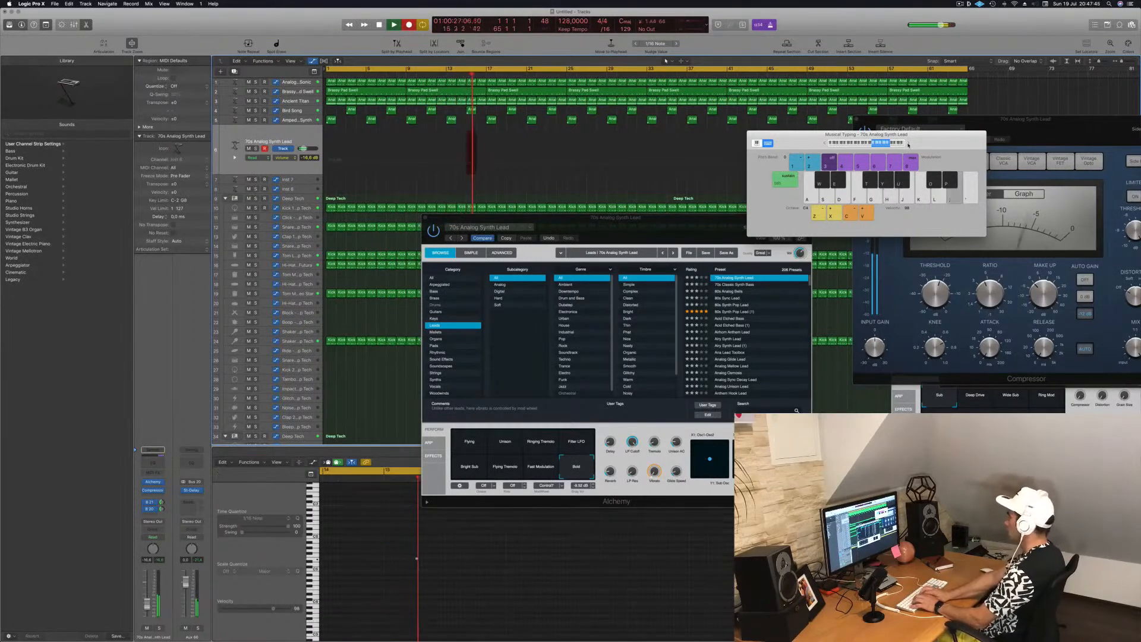
pyautogui.press('k')
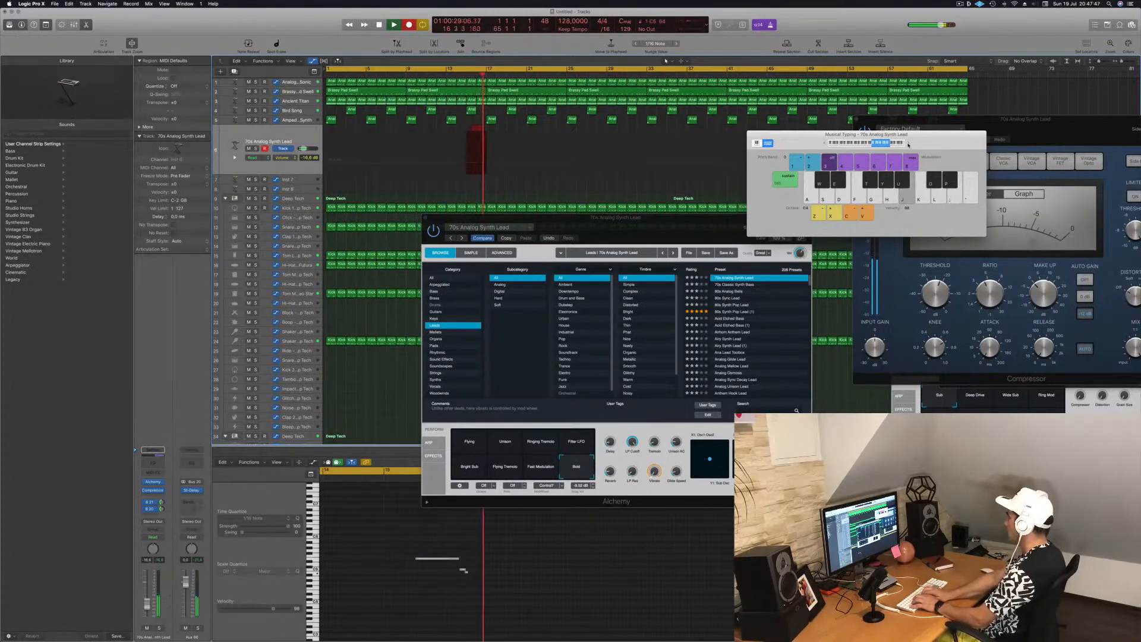
pyautogui.press('h')
pyautogui.press('j')
pyautogui.press('k')
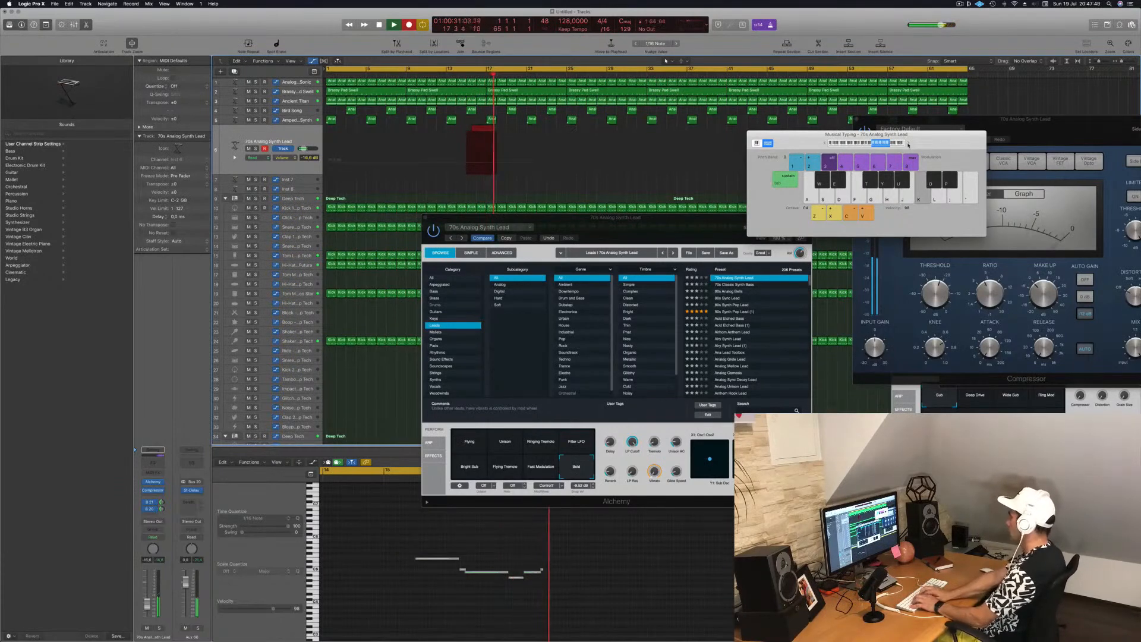
pyautogui.press('f')
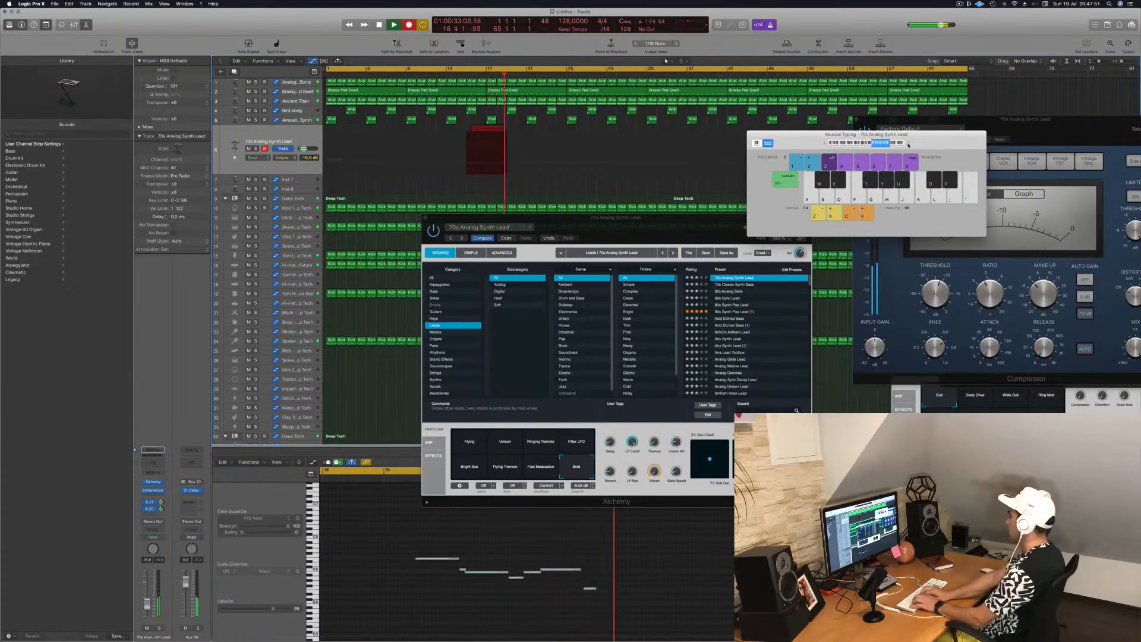
pyautogui.press('k')
pyautogui.press('j')
pyautogui.press('h')
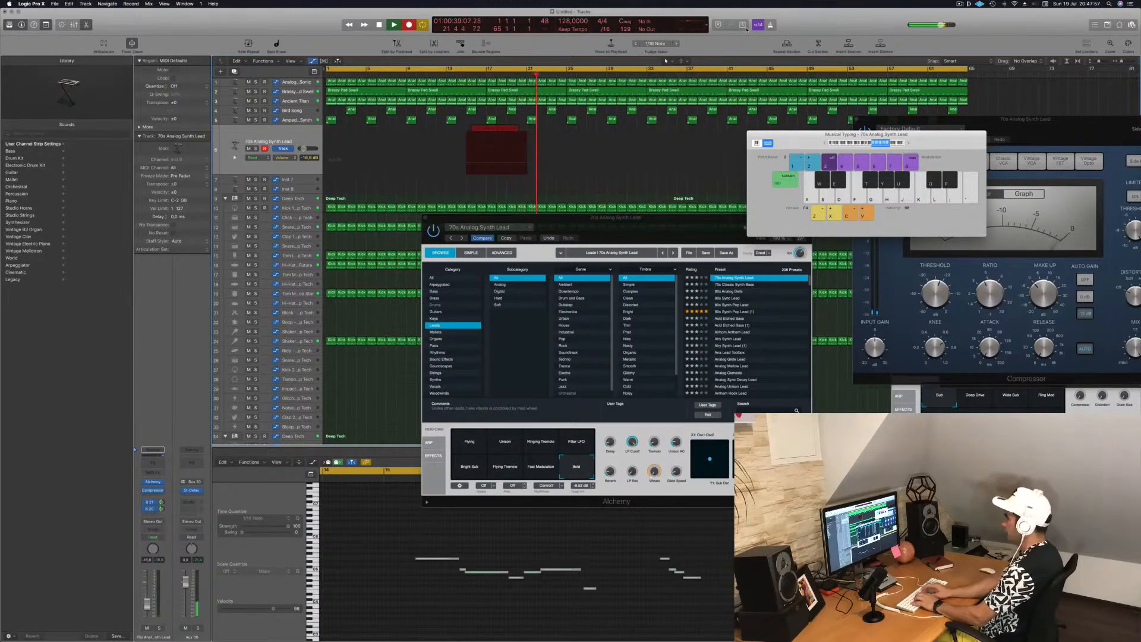
pyautogui.press('l')
pyautogui.press('k')
pyautogui.press('h')
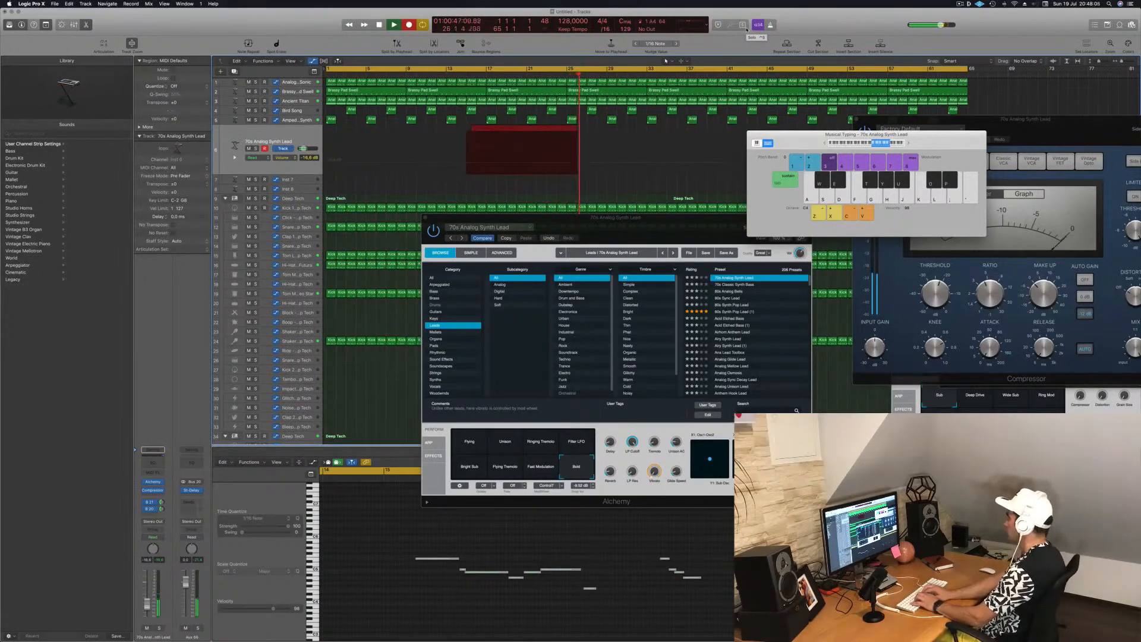
# Continue the recording with a repeating two-note pattern that alternates between D and the A below it
pyautogui.press('l')
pyautogui.press('h')
pyautogui.press('l')
pyautogui.press('h')
pyautogui.press('l')
pyautogui.press('h')
pyautogui.press('l')
pyautogui.press('h')
pyautogui.press('l')
pyautogui.press('h')
pyautogui.press('l')
pyautogui.press('h')
pyautogui.press('l')
pyautogui.press('h')
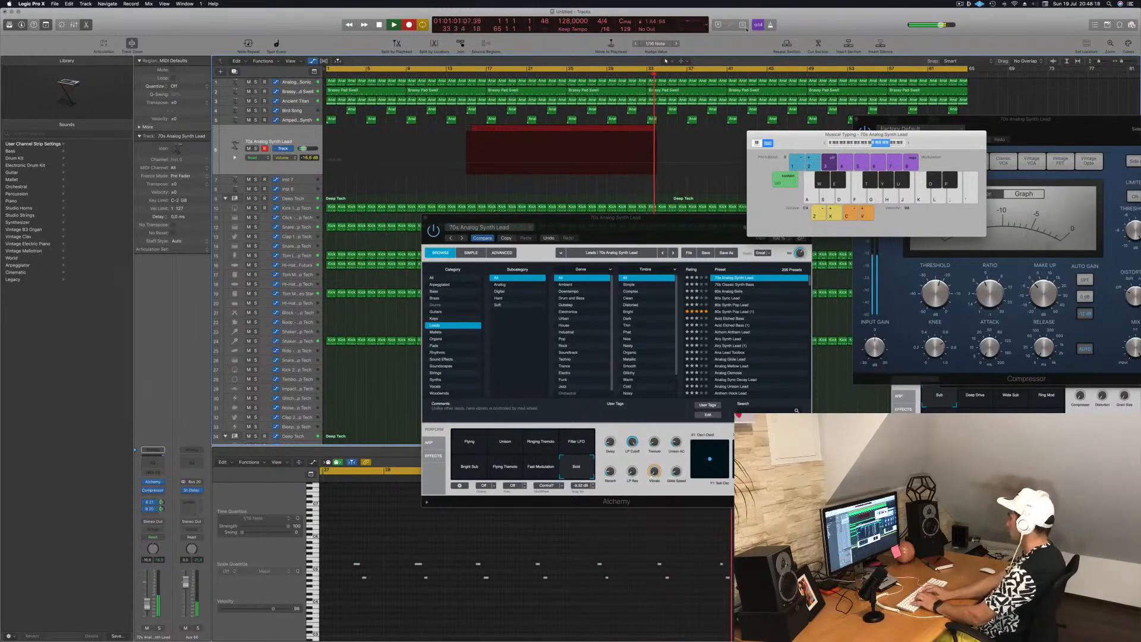
# Finish the take with a freer descending and rising melodic phrase, and stop the recording
pyautogui.press('h')
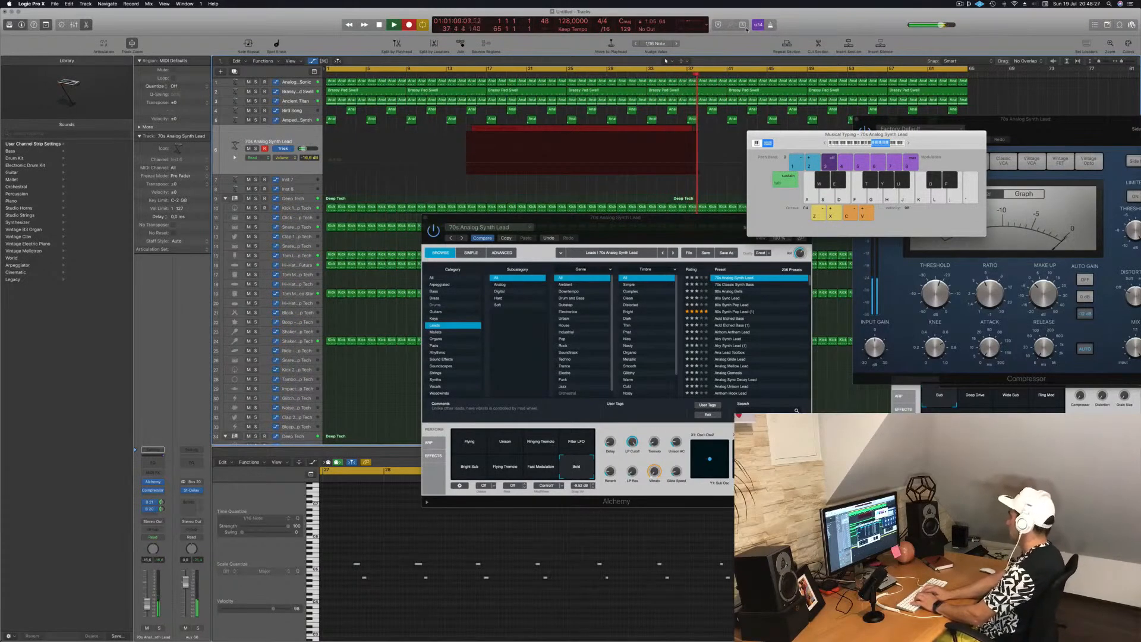
pyautogui.press('y')
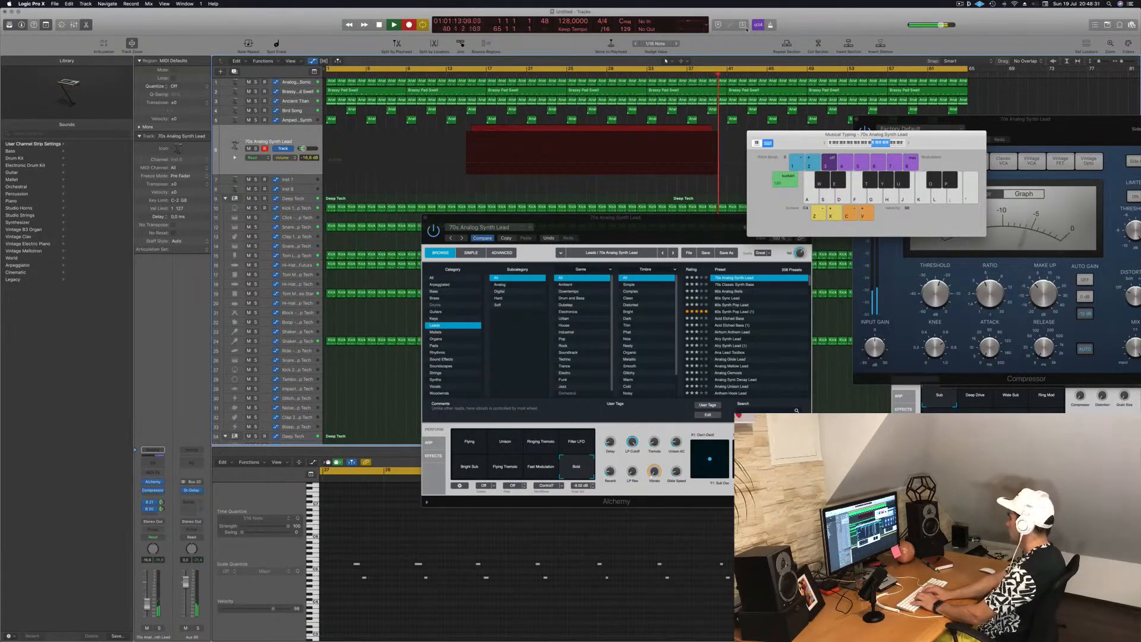
pyautogui.press('l')
pyautogui.press('h')
pyautogui.press('h')
pyautogui.press('k')
pyautogui.press('j')
pyautogui.press('g')
pyautogui.press('d')
pyautogui.press('f')
pyautogui.press('g')
pyautogui.press('k')
pyautogui.press('l')
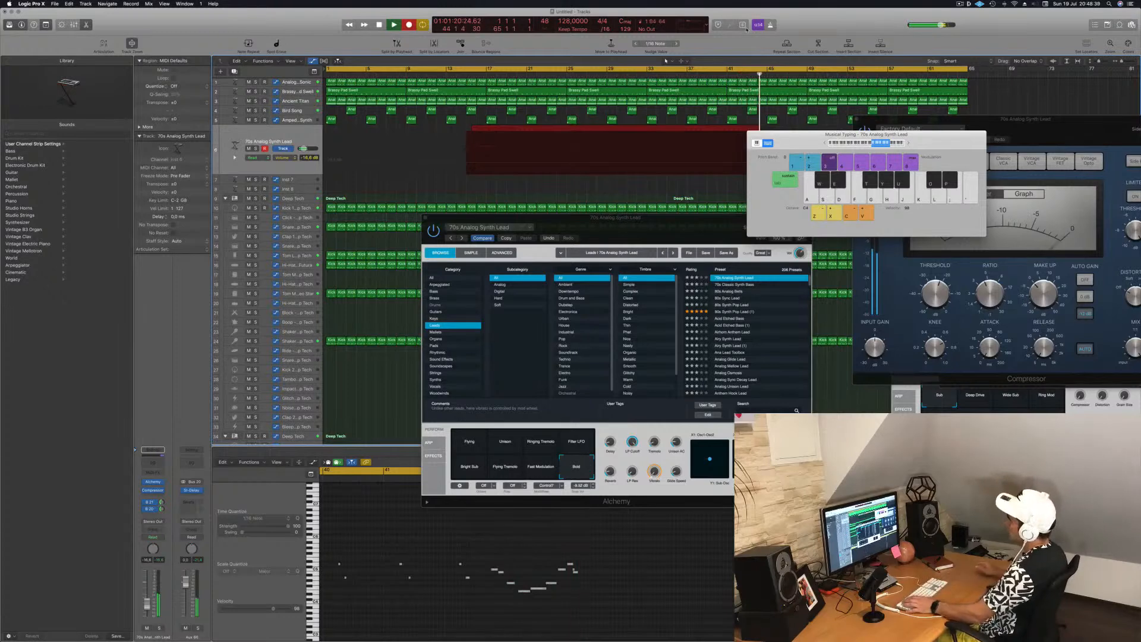
pyautogui.press('space')
# Listen to the recorded lead from around bar 24 and return the playhead to the start of the song
pyautogui.press('space')
pyautogui.click(552, 76)
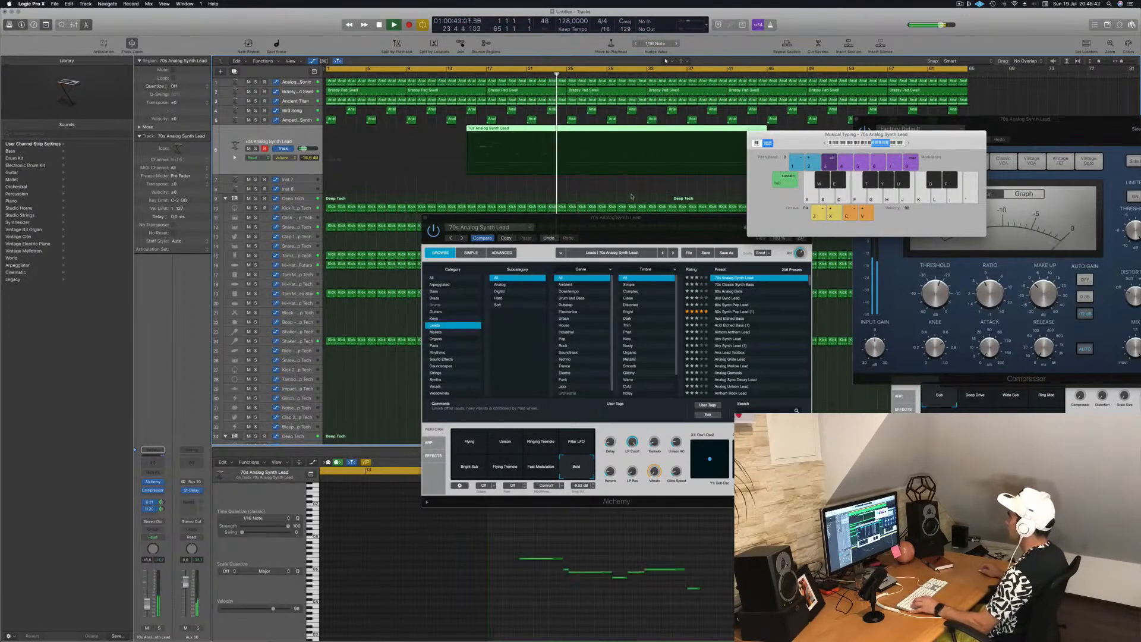
pyautogui.press('Return')
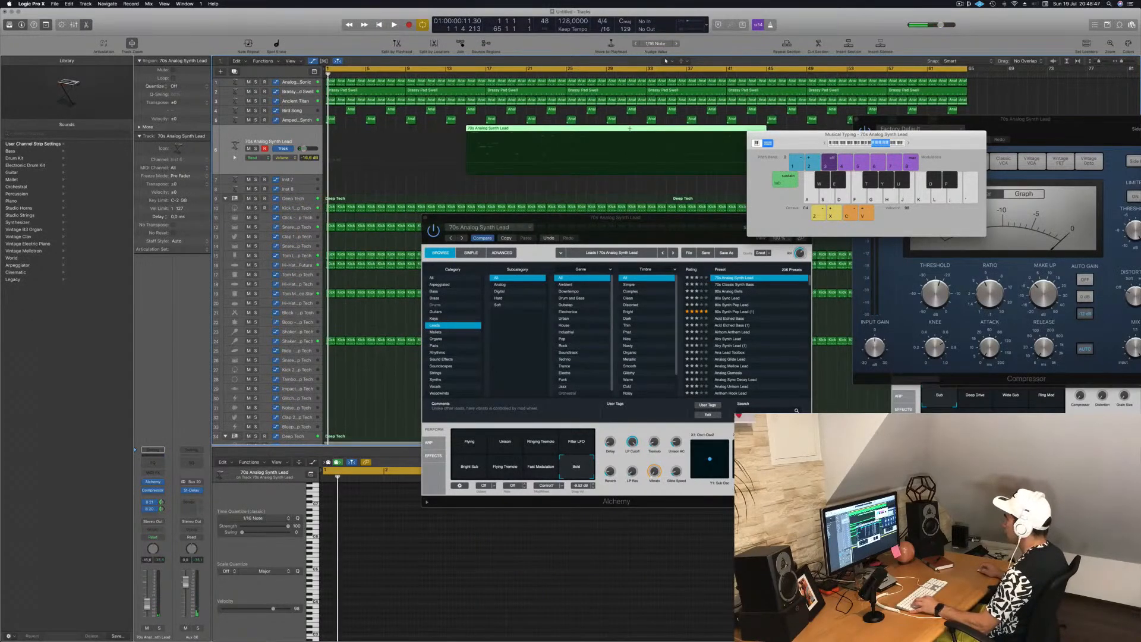
# Cut away the opening phrase of the recorded lead region, move the part with the two-note pattern to bar 1 and play it
pyautogui.click(627, 129)
pyautogui.press('Delete')
pyautogui.moveTo(671, 136); pyautogui.dragTo(367, 138)
pyautogui.press('space')
# Select all notes of the moved lead region in the piano roll and move the Alchemy window clear of the editor
pyautogui.click(426, 621)
pyautogui.press('super+a')
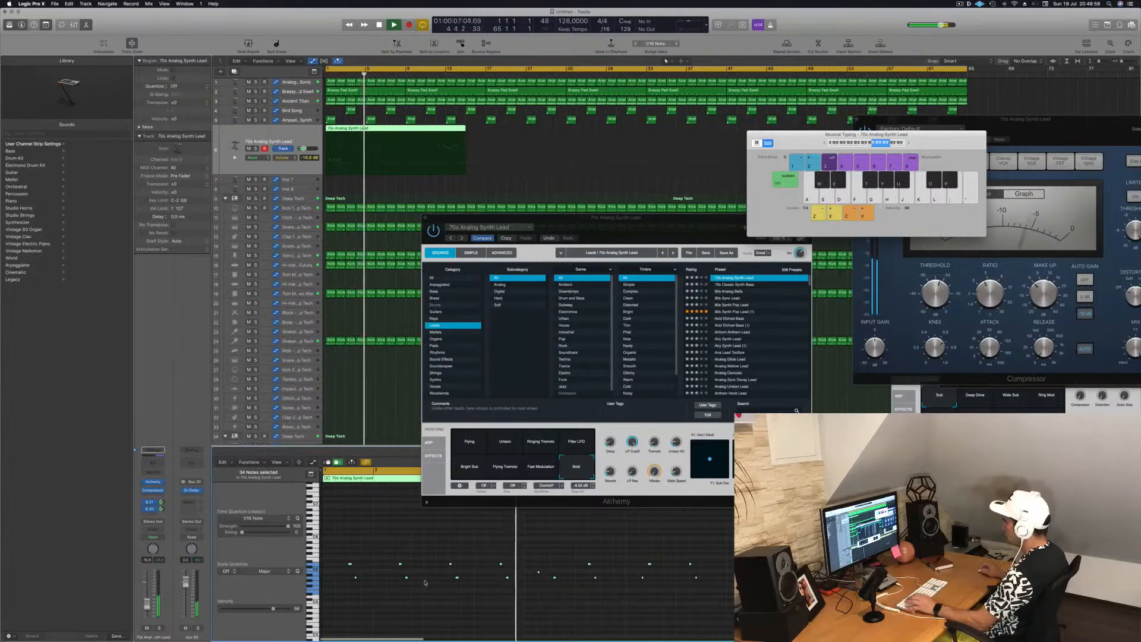
pyautogui.press('Return')
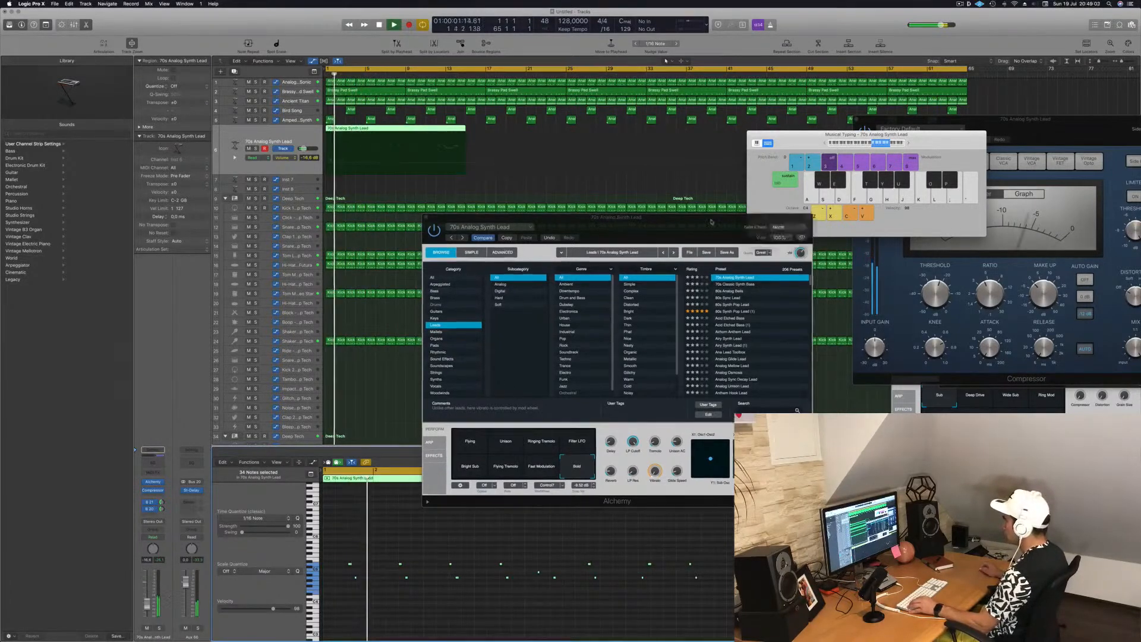
pyautogui.moveTo(627, 224); pyautogui.dragTo(975, 193)
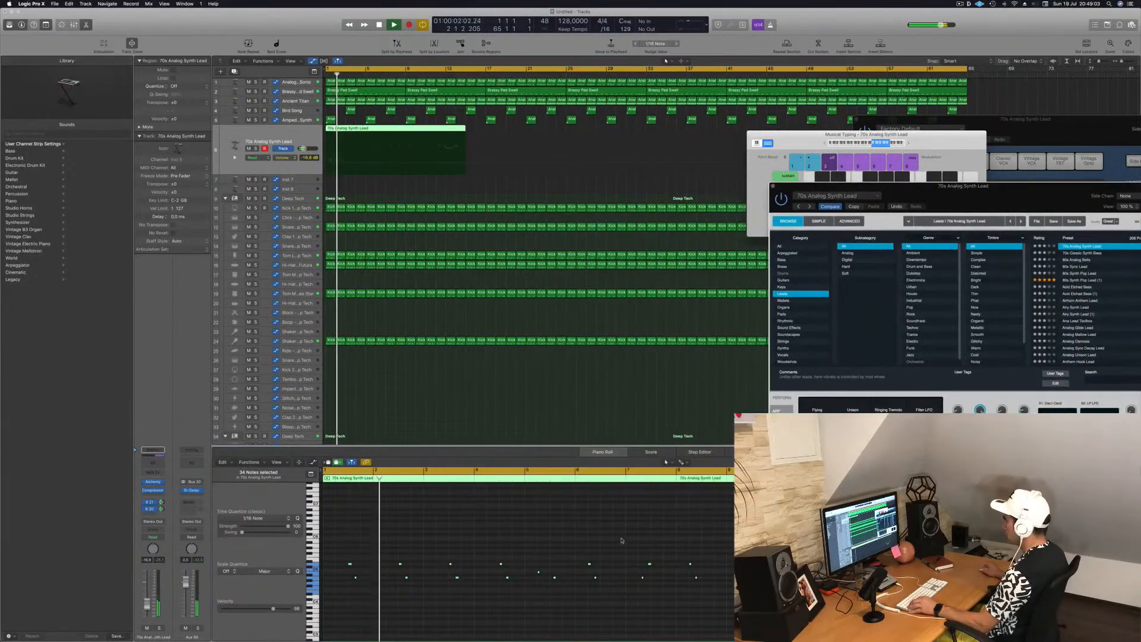
# Split the lead region at bar 5, delete everything after the cut and play the remaining four-bar pattern
pyautogui.keyDown('super'); pyautogui.click(366, 129); pyautogui.keyUp('super')
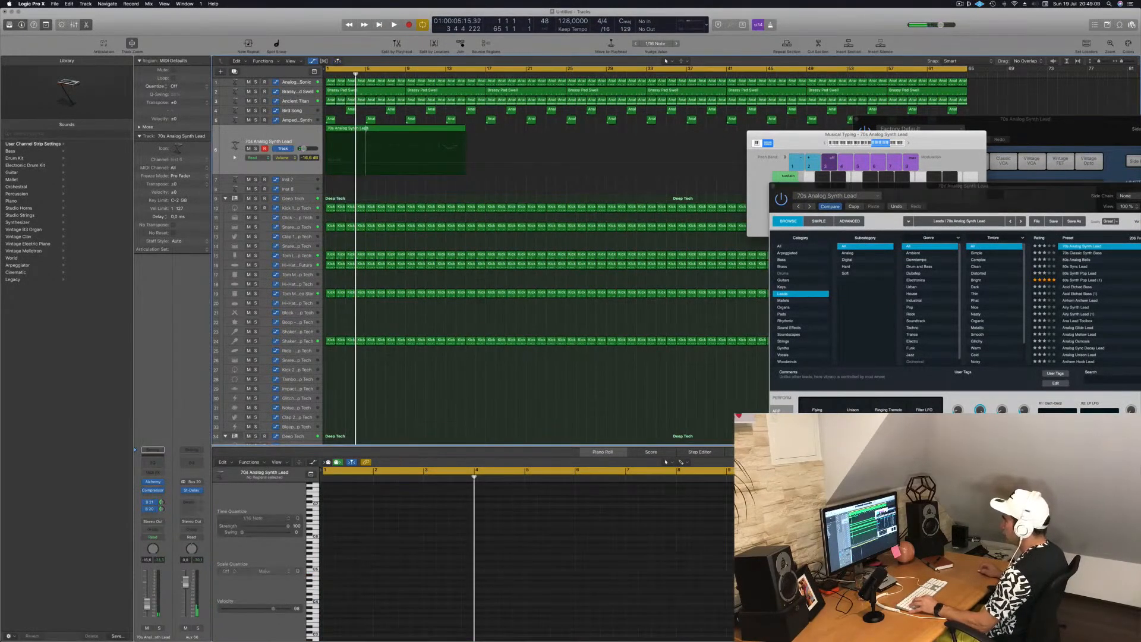
pyautogui.keyDown('super'); pyautogui.click(366, 129); pyautogui.keyUp('super')
pyautogui.press('Delete')
pyautogui.press('space')
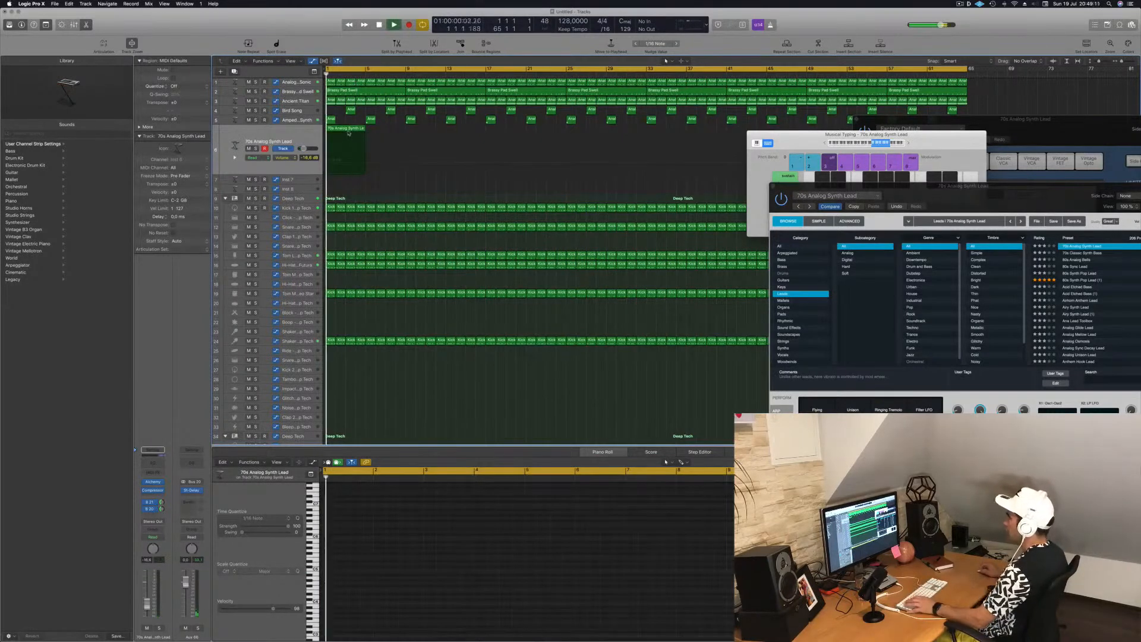
# Duplicate the four-bar lead region along the track until it reaches the end of the other parts, and lower the track volume
pyautogui.click(353, 129)
pyautogui.moveTo(353, 129); pyautogui.dragTo(437, 134)
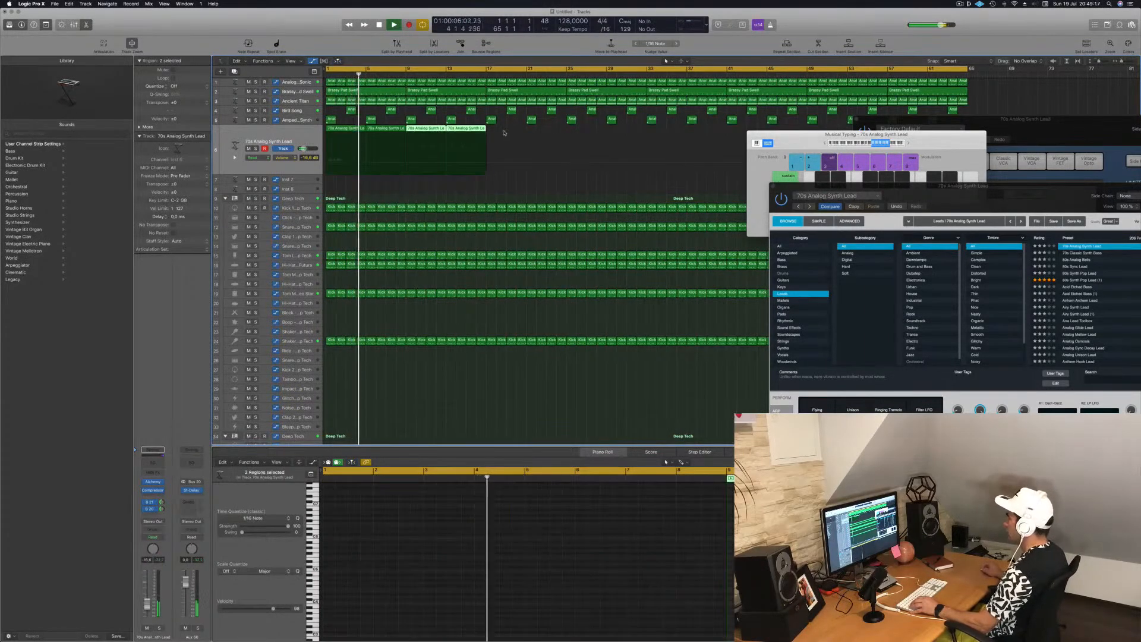
pyautogui.moveTo(341, 130); pyautogui.dragTo(501, 144)
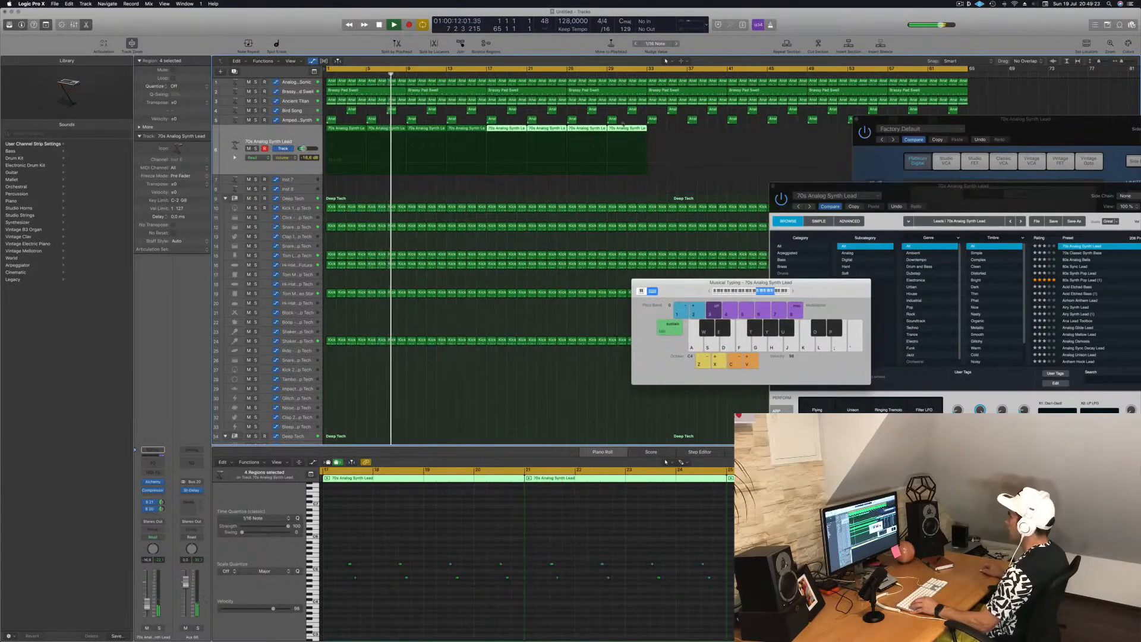
pyautogui.moveTo(518, 129); pyautogui.dragTo(678, 137)
pyautogui.moveTo(1025, 127); pyautogui.dragTo(826, 310)
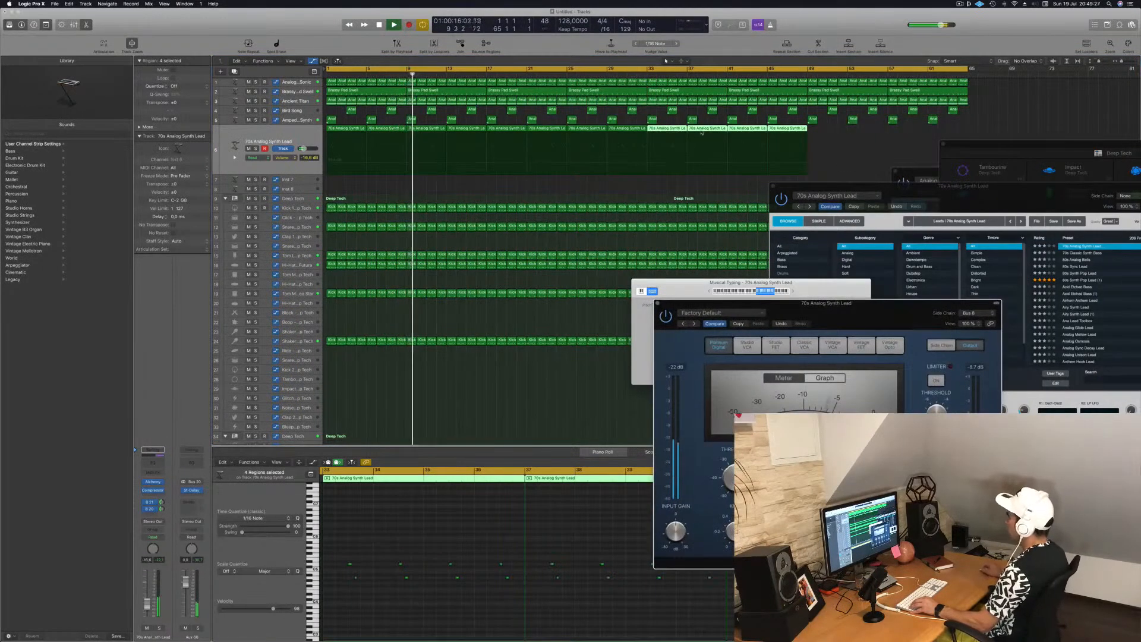
pyautogui.moveTo(692, 134); pyautogui.dragTo(825, 141)
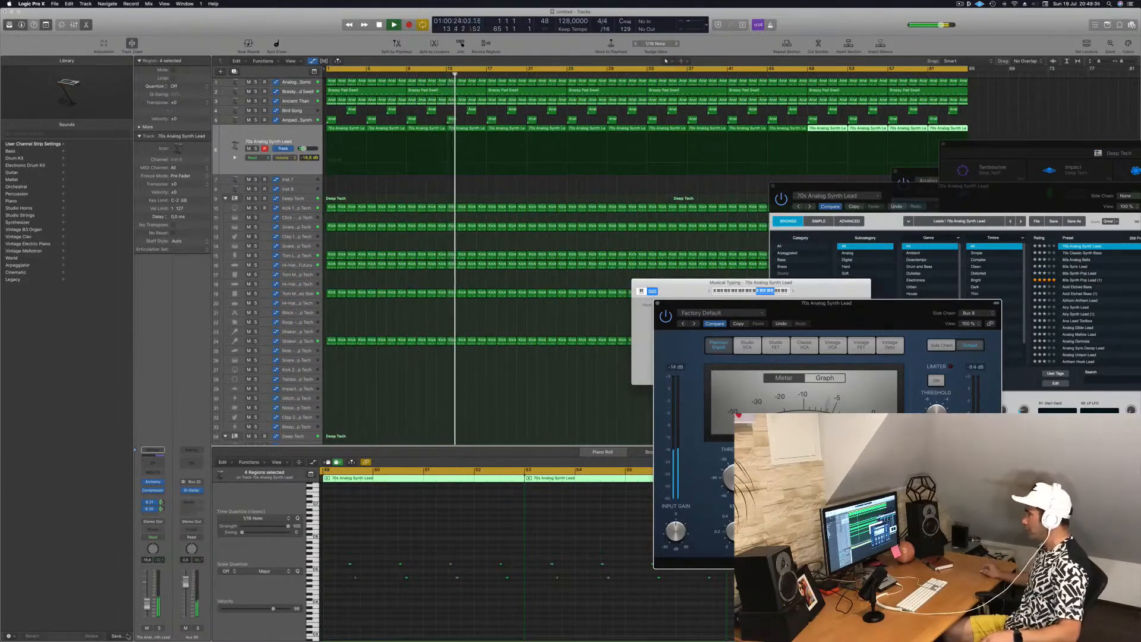
pyautogui.moveTo(147, 603); pyautogui.dragTo(147, 609)
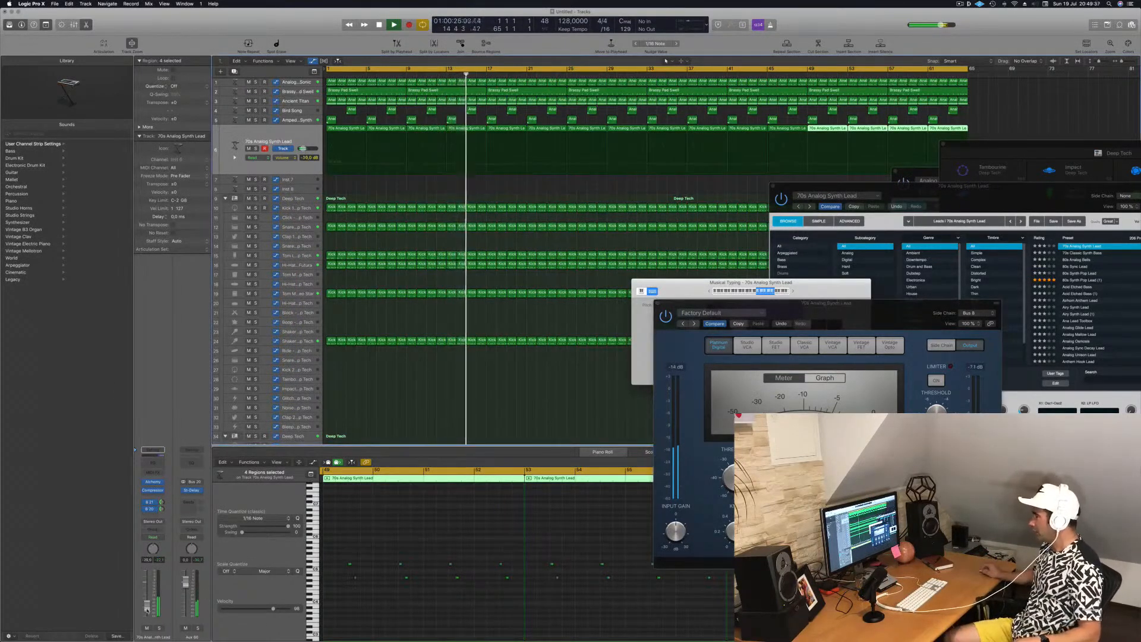